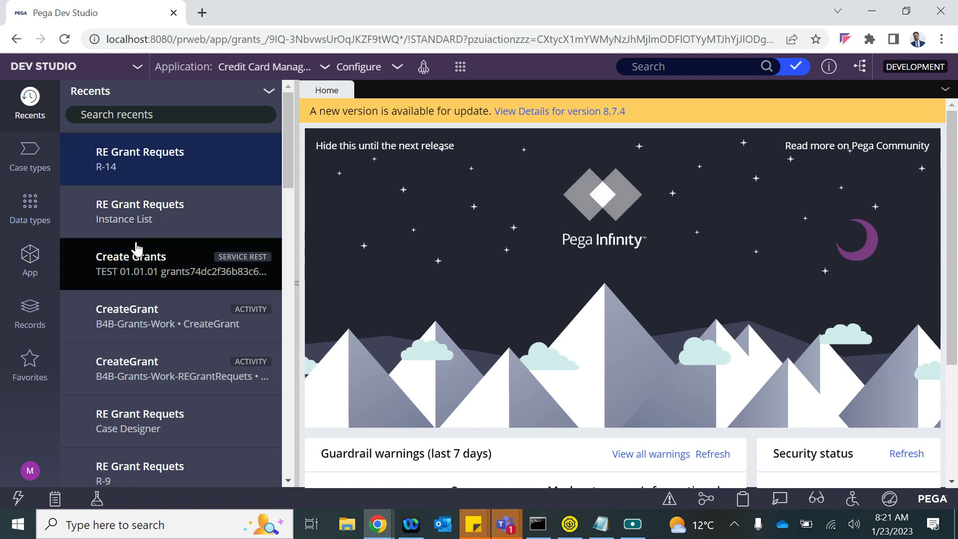
- Open the CC Application case type and inspect its New or Old Customer, Submit Application and Review CC Application steps
{"action": "left_click", "coordinate": [26, 169]}
{"action": "left_click", "coordinate": [114, 151]}
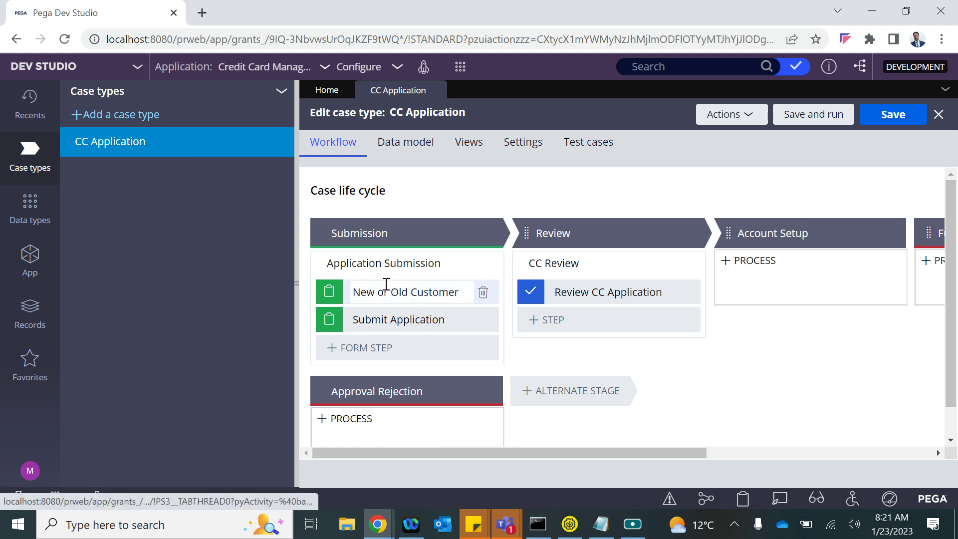
{"action": "left_click", "coordinate": [373, 294]}
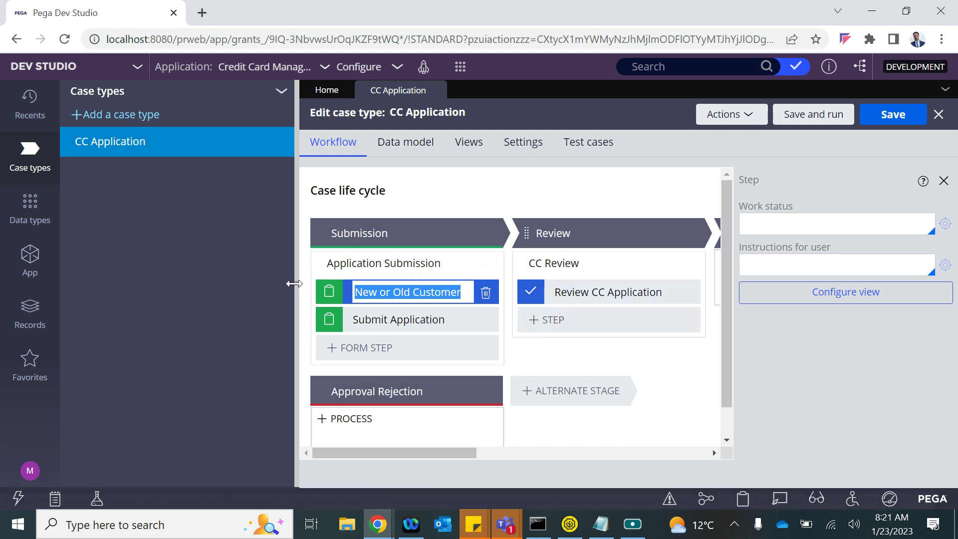
{"action": "left_click", "coordinate": [380, 264]}
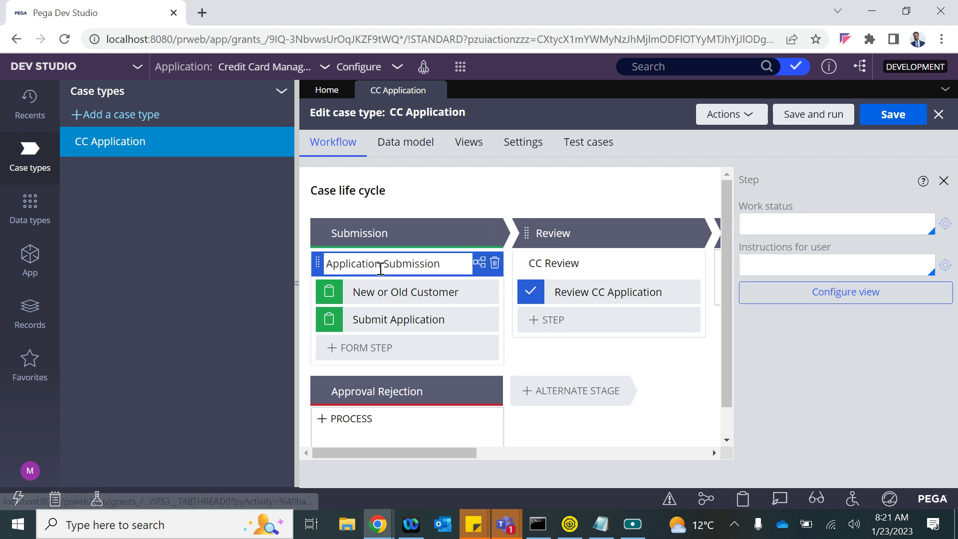
{"action": "left_click", "coordinate": [366, 293]}
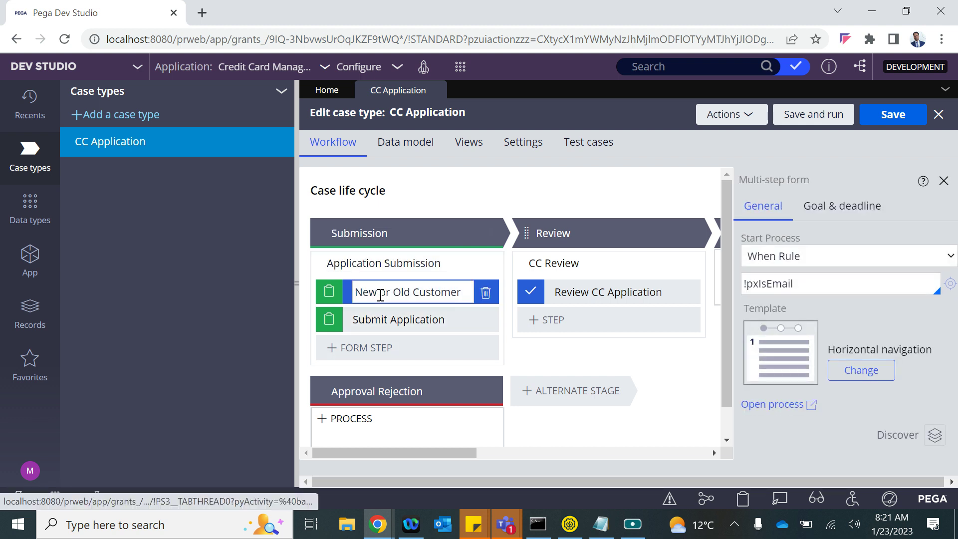
{"action": "left_click", "coordinate": [381, 324]}
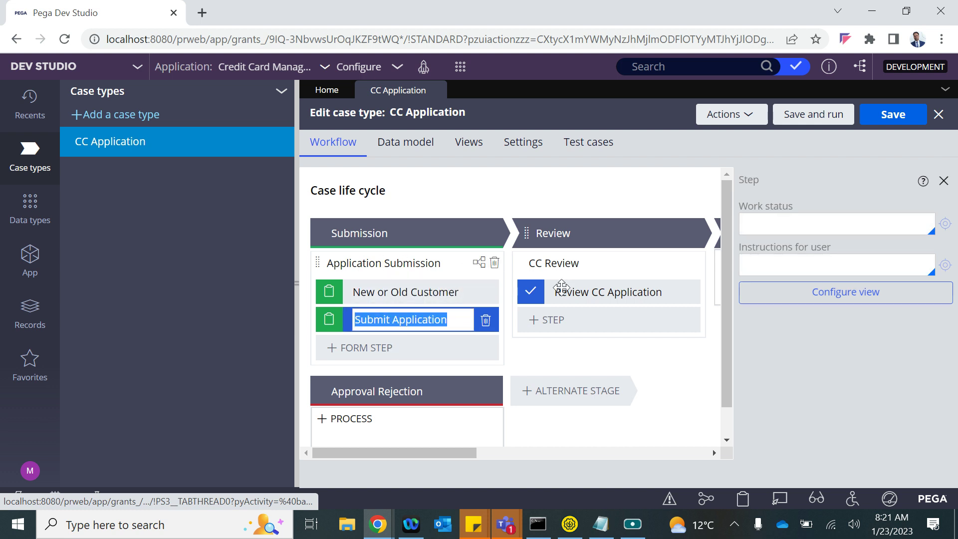
{"action": "left_click", "coordinate": [578, 293]}
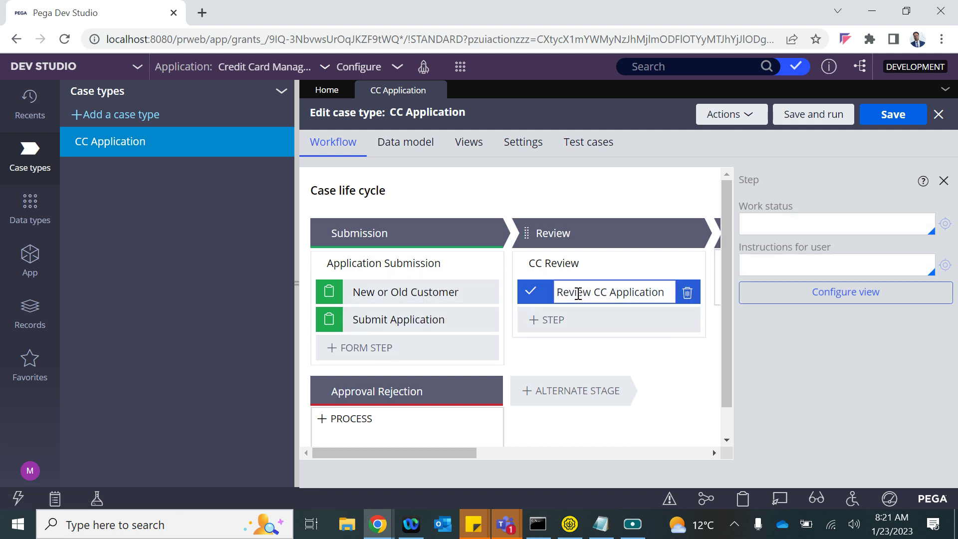
{"action": "left_click", "coordinate": [458, 68]}
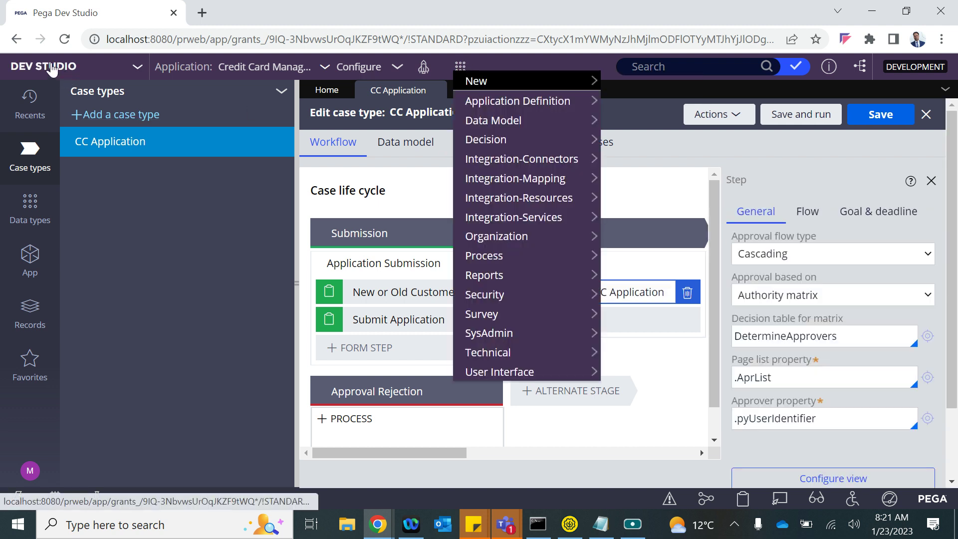
{"action": "left_click", "coordinate": [57, 70]}
- Switch to App Studio and start a new CC Application case in the portal preview
{"action": "left_click", "coordinate": [30, 97]}
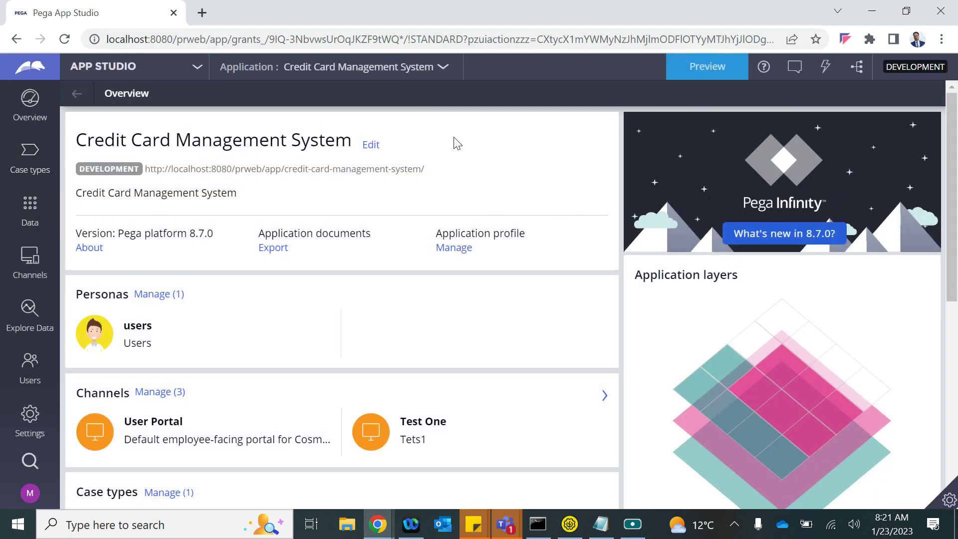
{"action": "left_click", "coordinate": [711, 74]}
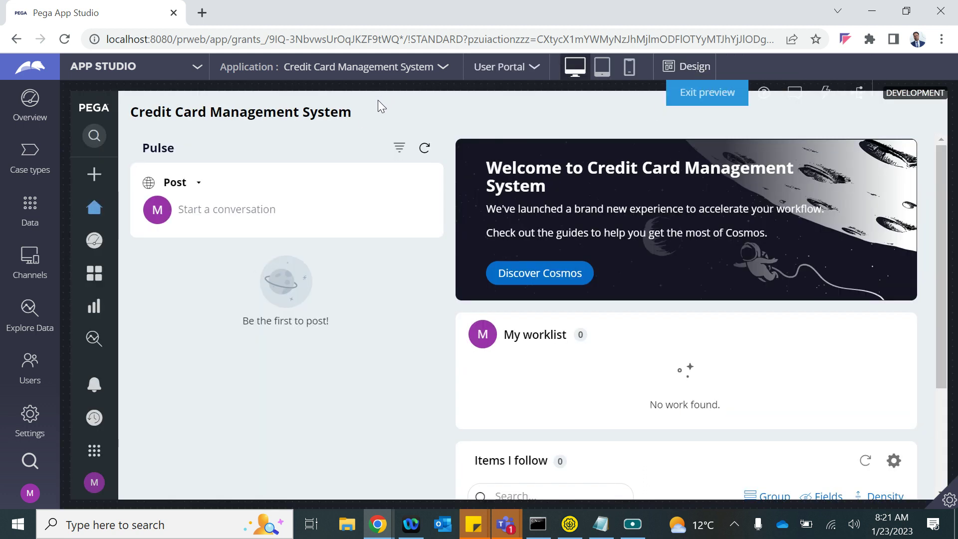
{"action": "left_click", "coordinate": [94, 174]}
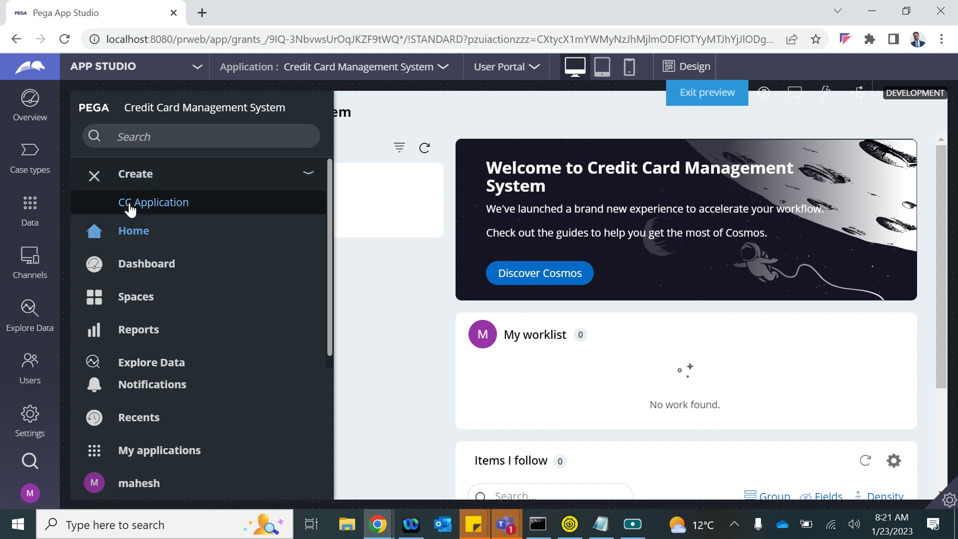
{"action": "left_click", "coordinate": [130, 203]}
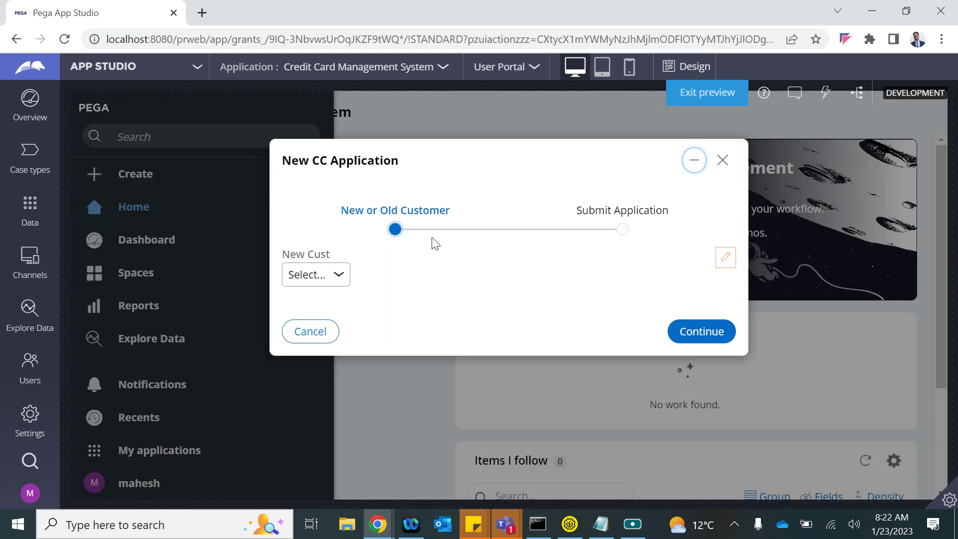
- Set New Cust to No, marking the applicant as an existing customer
{"action": "left_click", "coordinate": [339, 274]}
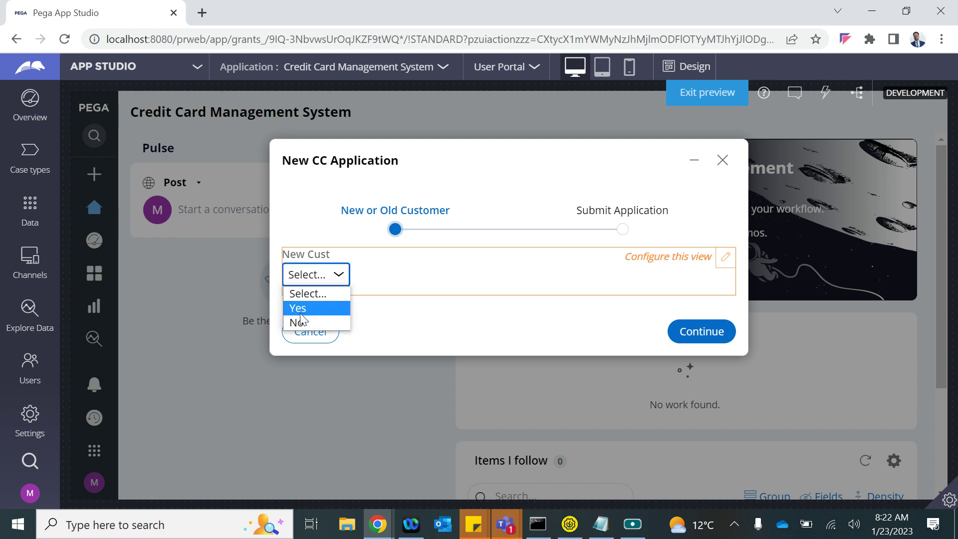
{"action": "left_click", "coordinate": [304, 330]}
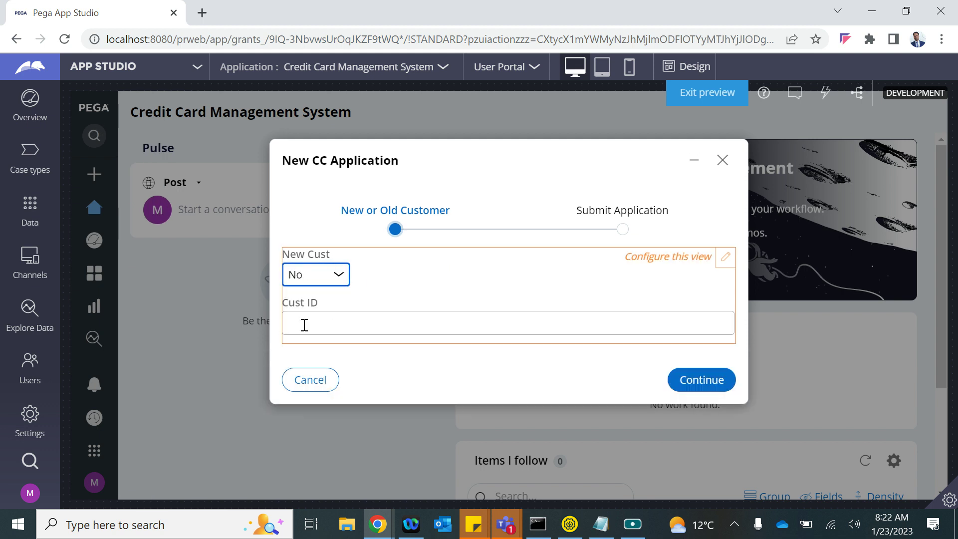
{"action": "left_click", "coordinate": [332, 279]}
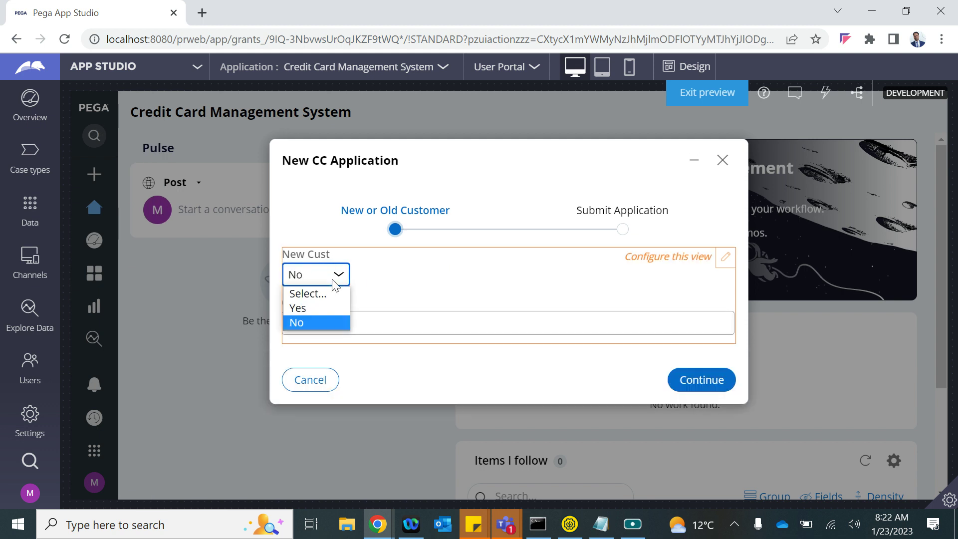
{"action": "left_click", "coordinate": [309, 306]}
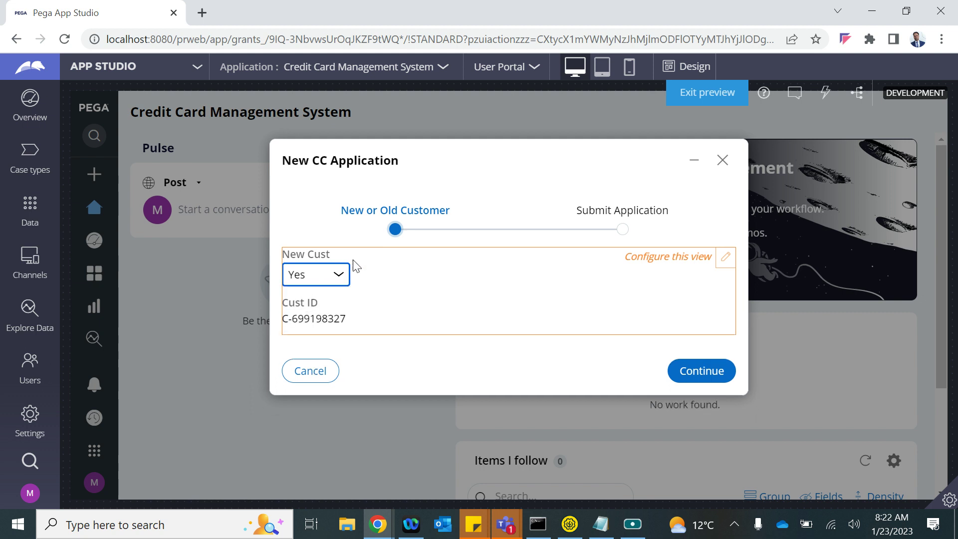
{"action": "left_click", "coordinate": [322, 275]}
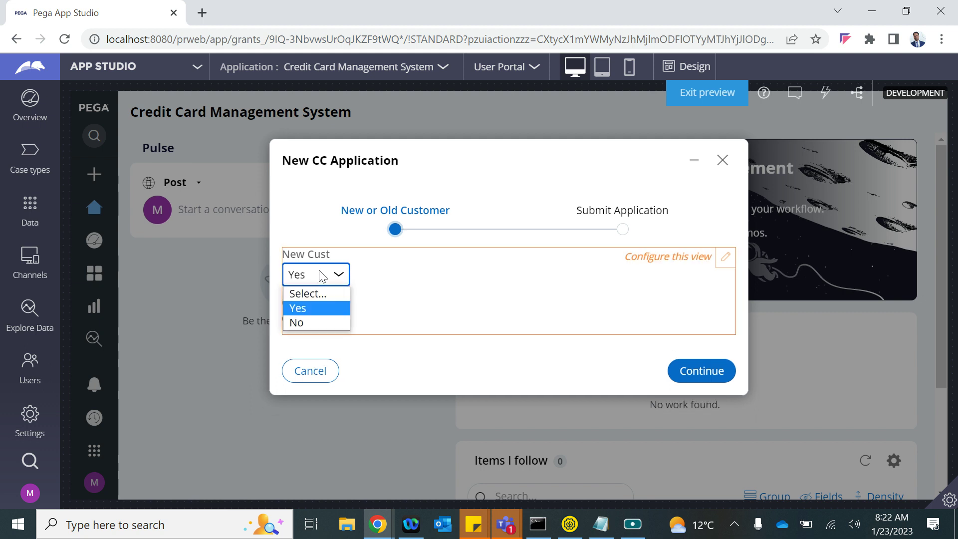
{"action": "left_click", "coordinate": [314, 325]}
- Enter C-0001 as the Cust ID
{"action": "left_click", "coordinate": [328, 327]}
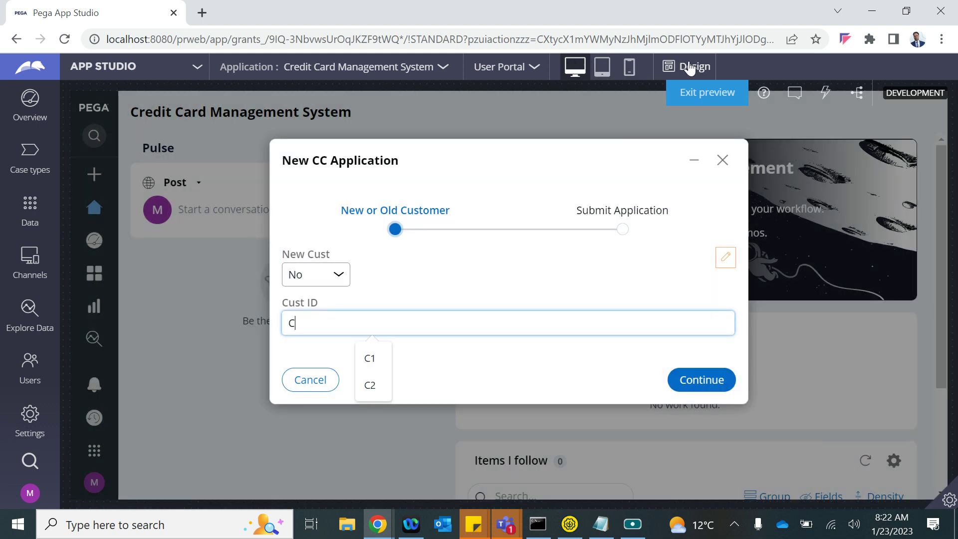
{"action": "left_click", "coordinate": [690, 67]}
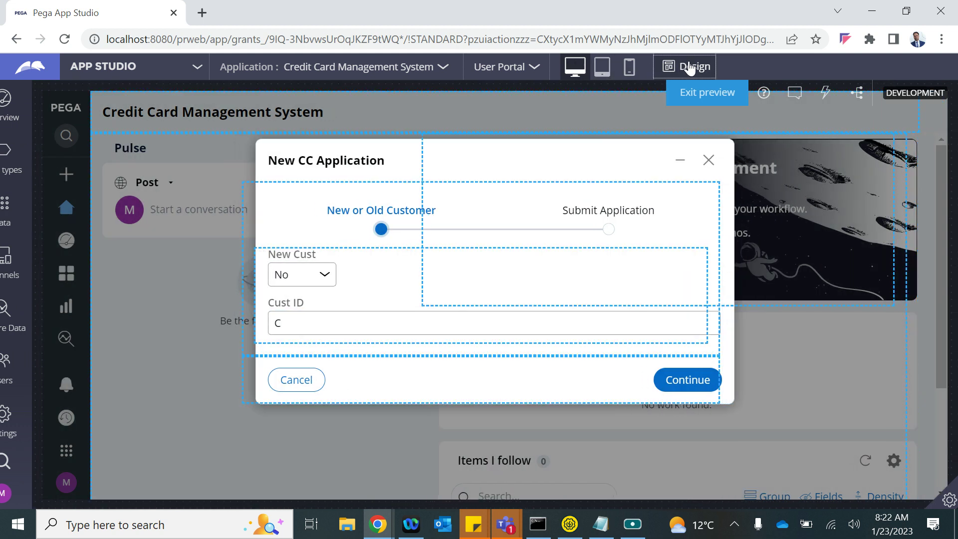
{"action": "left_click", "coordinate": [692, 69]}
{"action": "left_click", "coordinate": [947, 499]}
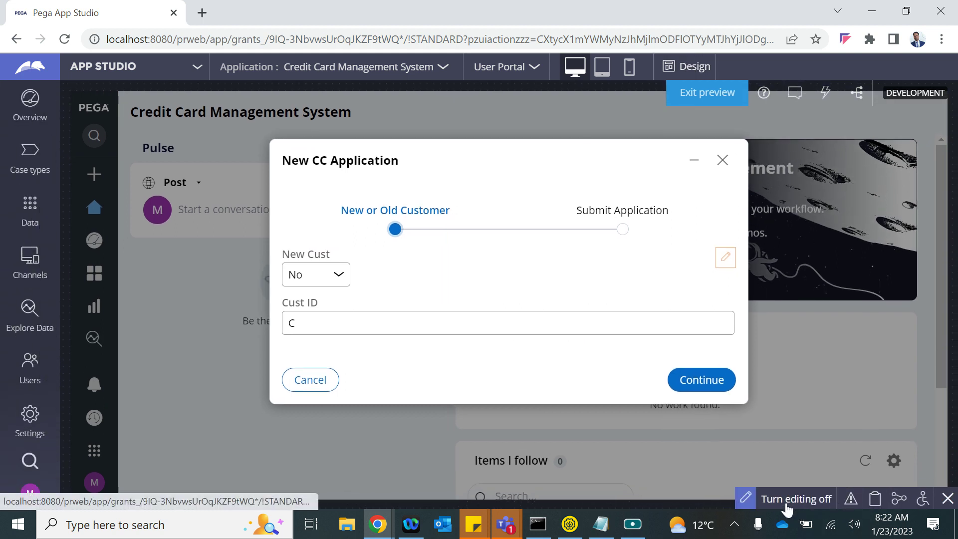
{"action": "left_click", "coordinate": [793, 504]}
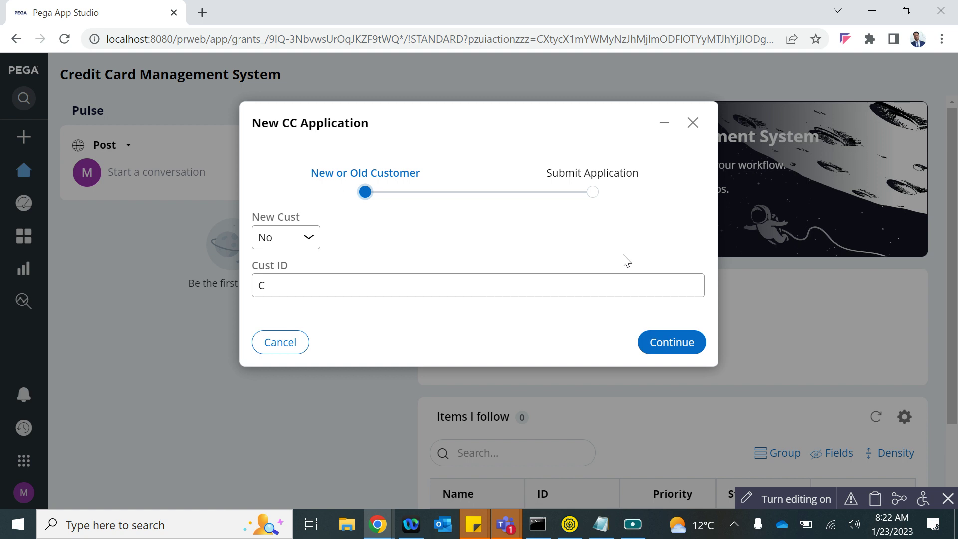
{"action": "left_click", "coordinate": [777, 501]}
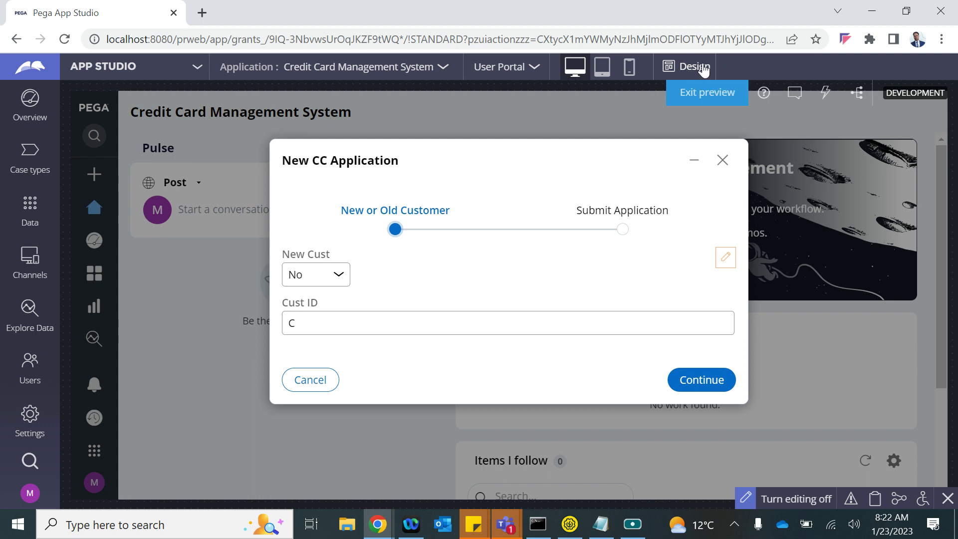
{"action": "left_click", "coordinate": [318, 321]}
{"action": "type", "text": "-0001"}
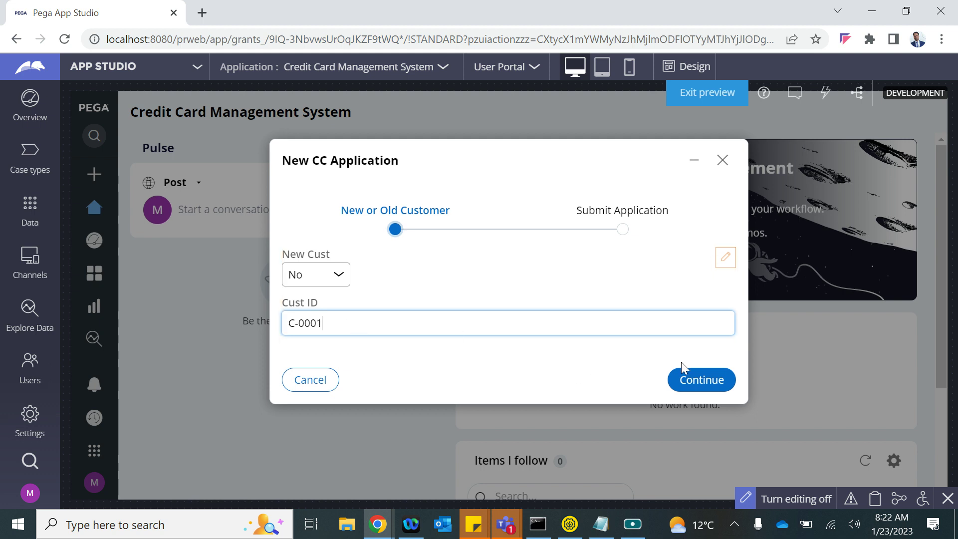
- Continue to Submit Application, review the Customer, Address and Employment details, and create the case
{"action": "left_click", "coordinate": [698, 382]}
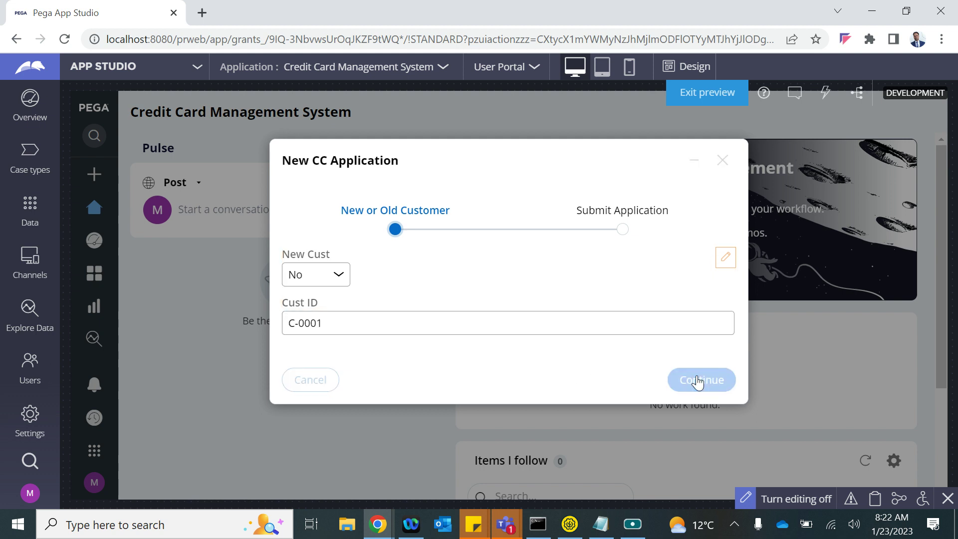
{"action": "scroll", "coordinate": [441, 292], "scroll_direction": "down", "scroll_amount": 10}
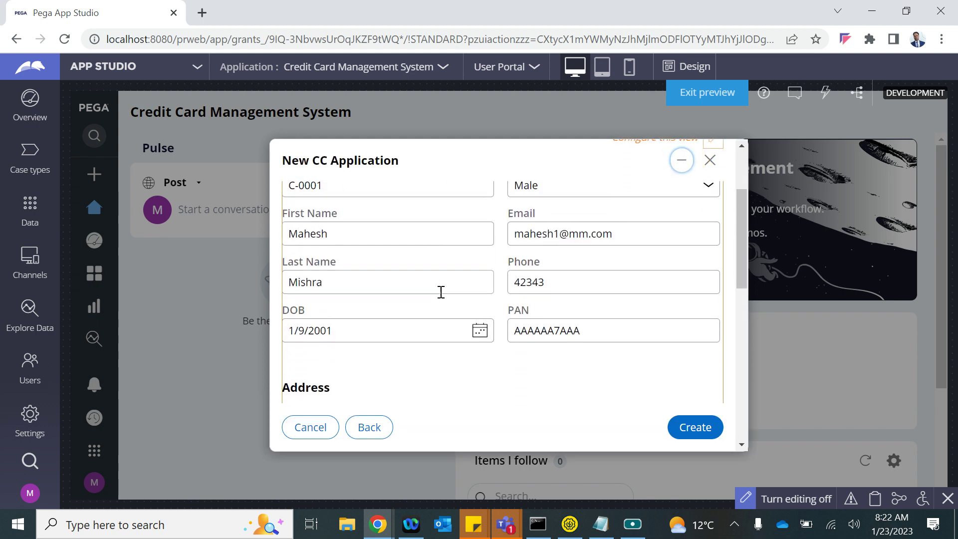
{"action": "scroll", "coordinate": [441, 294], "scroll_direction": "up", "scroll_amount": 10}
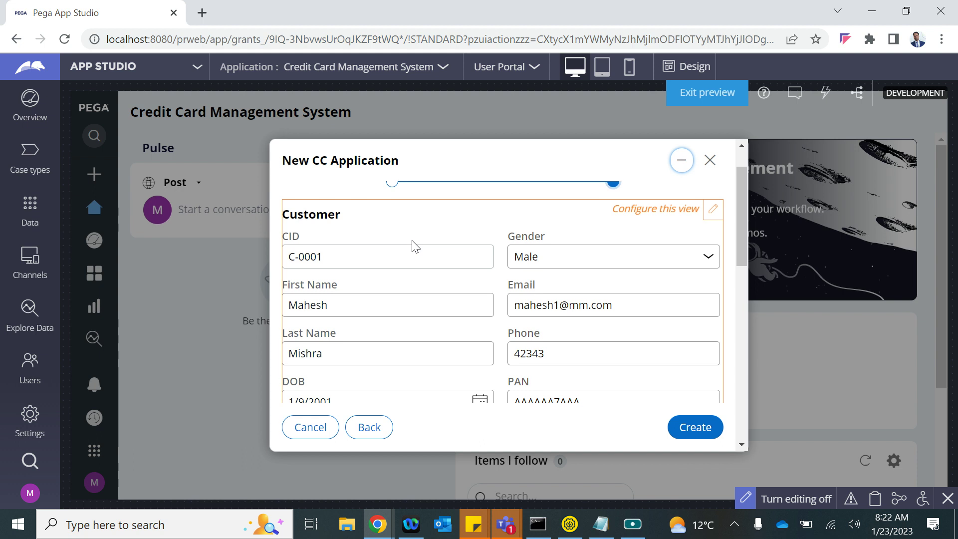
{"action": "scroll", "coordinate": [412, 246], "scroll_direction": "down", "scroll_amount": 1}
{"action": "scroll", "coordinate": [412, 246], "scroll_direction": "up", "scroll_amount": 2}
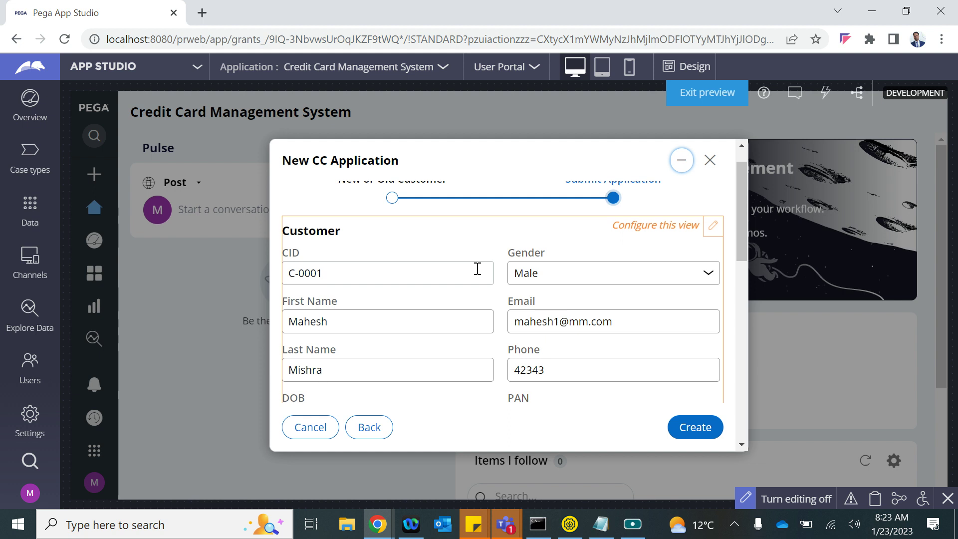
{"action": "scroll", "coordinate": [478, 268], "scroll_direction": "down", "scroll_amount": 4}
{"action": "scroll", "coordinate": [479, 264], "scroll_direction": "up", "scroll_amount": 5}
{"action": "scroll", "coordinate": [477, 272], "scroll_direction": "down", "scroll_amount": 7}
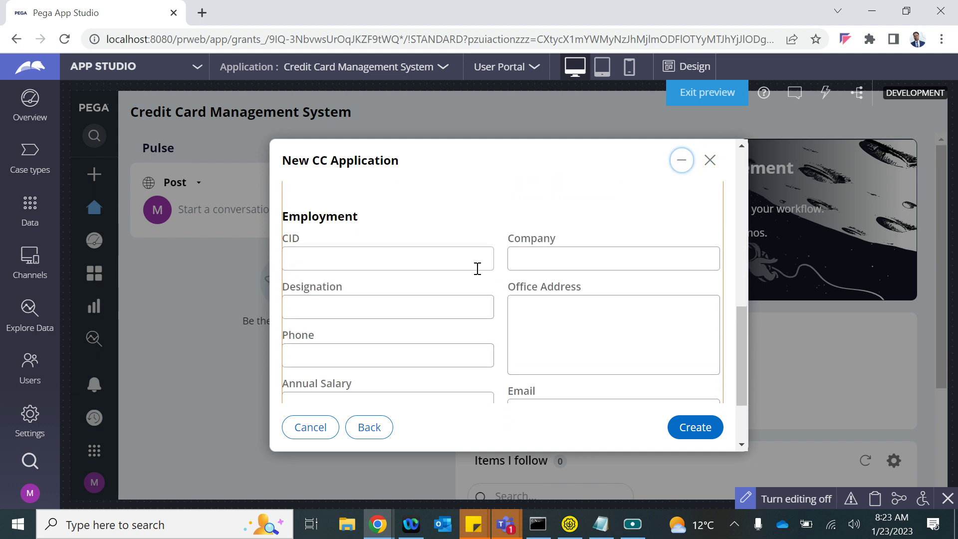
{"action": "scroll", "coordinate": [478, 272], "scroll_direction": "up", "scroll_amount": 3}
{"action": "left_click", "coordinate": [704, 432]}
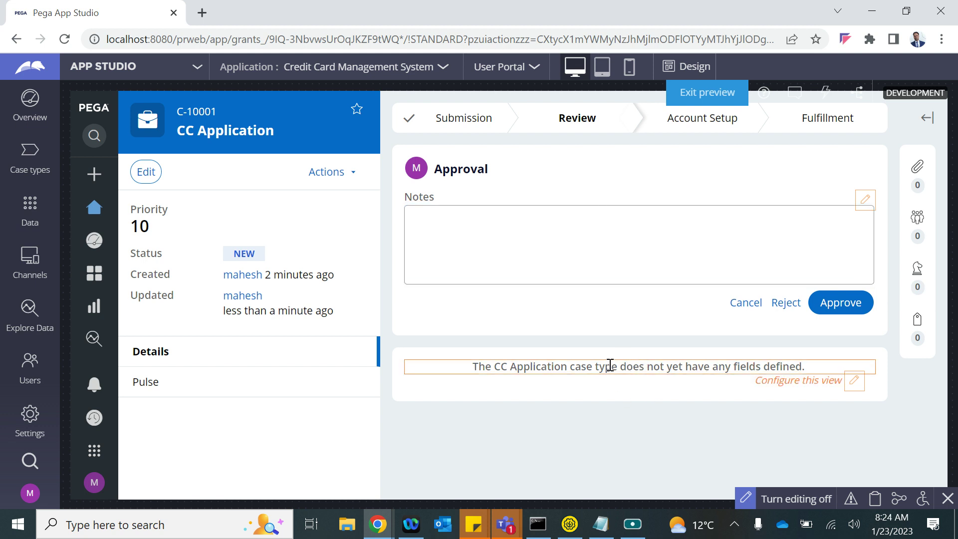
- Edit the case details view, giving it an empty region A with the read-only single column template
{"action": "left_click", "coordinate": [854, 382]}
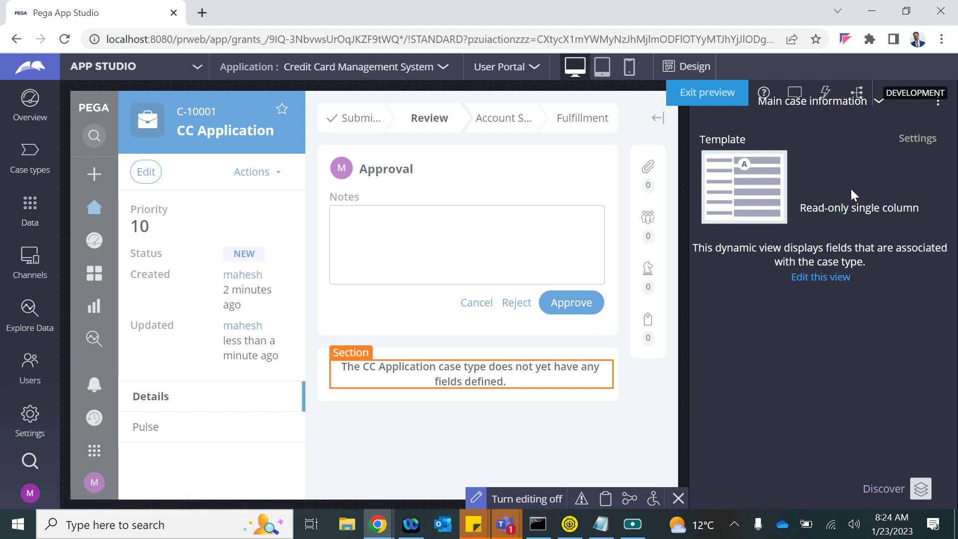
{"action": "left_click", "coordinate": [818, 279]}
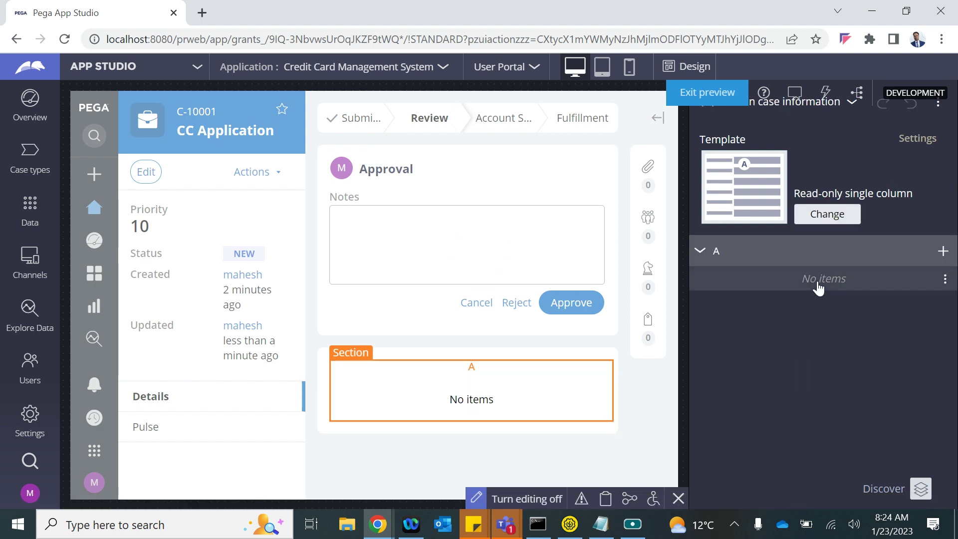
- Add the Submit Application section to region A, showing CID, Name, Email, Phone, DOB and PAN
{"action": "left_click", "coordinate": [943, 252]}
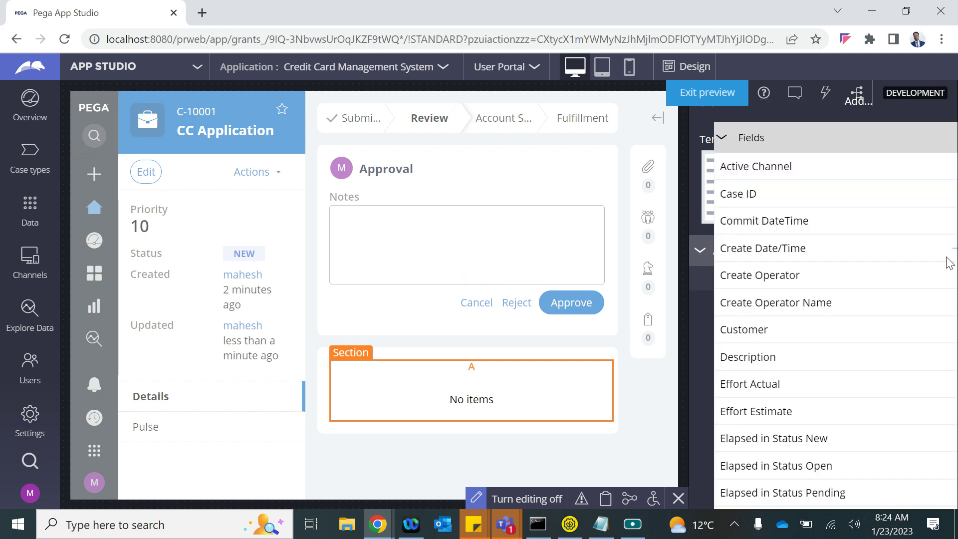
{"action": "scroll", "coordinate": [823, 339], "scroll_direction": "down", "scroll_amount": 15}
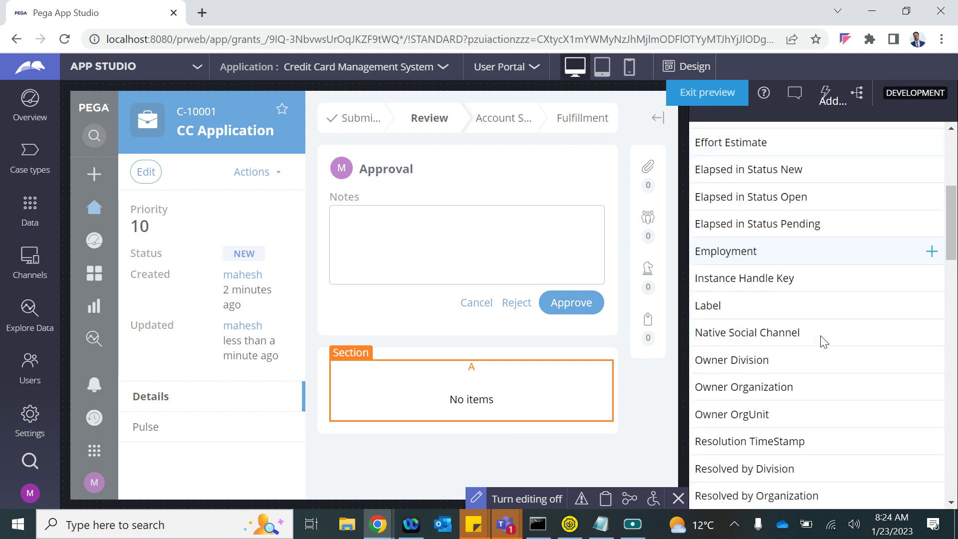
{"action": "left_click", "coordinate": [738, 196]}
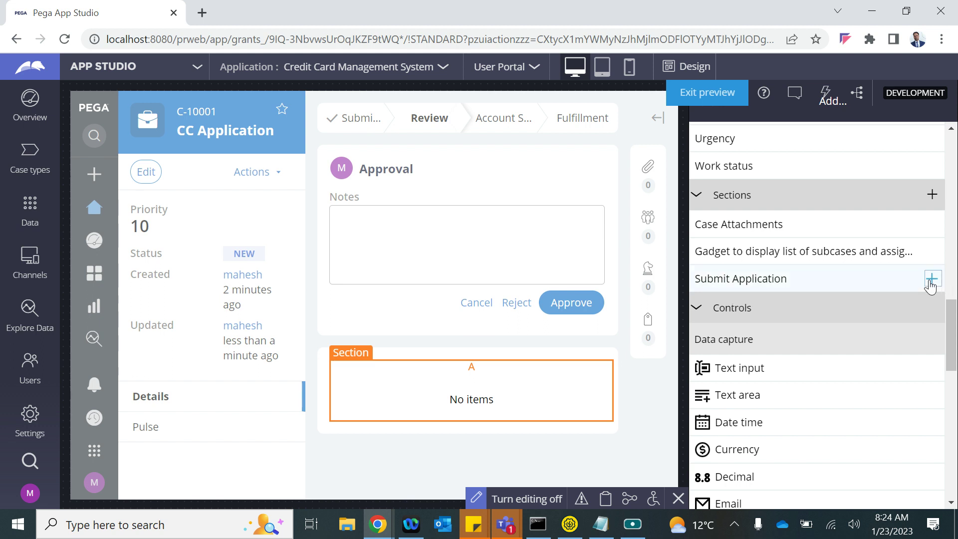
{"action": "left_click", "coordinate": [931, 278]}
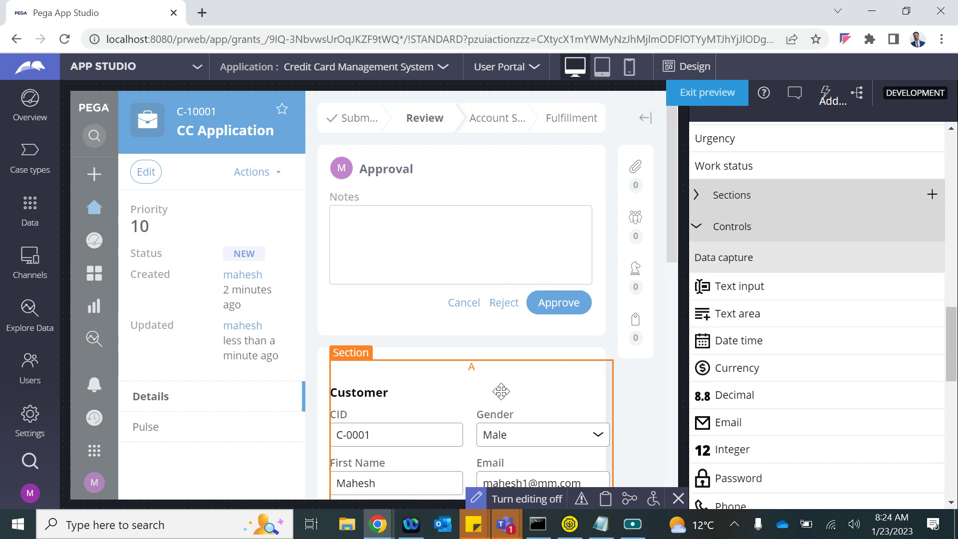
{"action": "scroll", "coordinate": [454, 417], "scroll_direction": "down", "scroll_amount": 9}
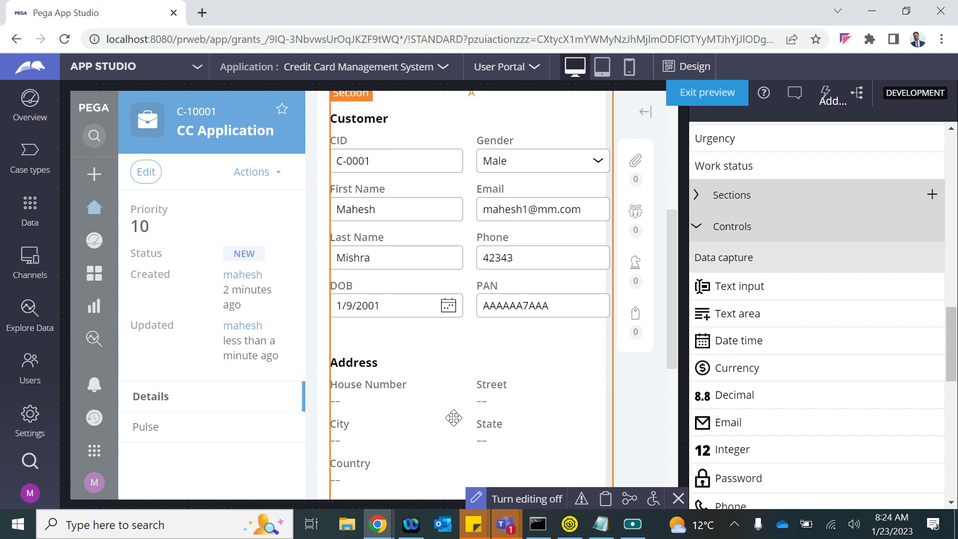
{"action": "scroll", "coordinate": [453, 417], "scroll_direction": "up", "scroll_amount": 7}
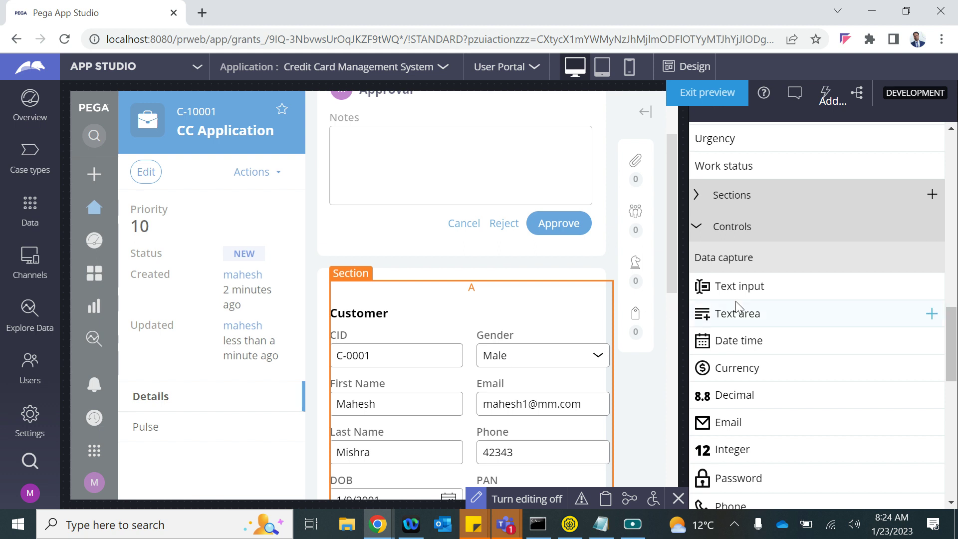
{"action": "scroll", "coordinate": [737, 305], "scroll_direction": "up", "scroll_amount": 15}
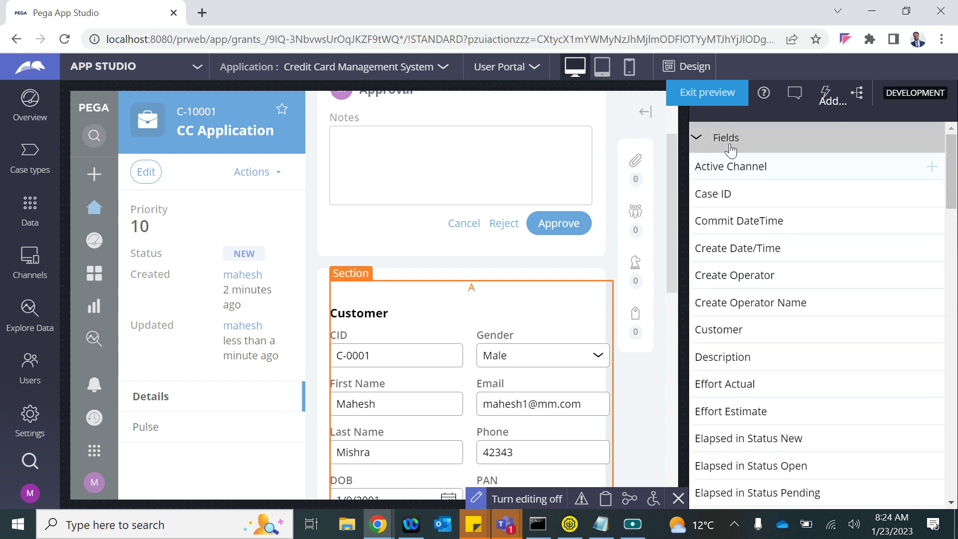
{"action": "left_click", "coordinate": [697, 137]}
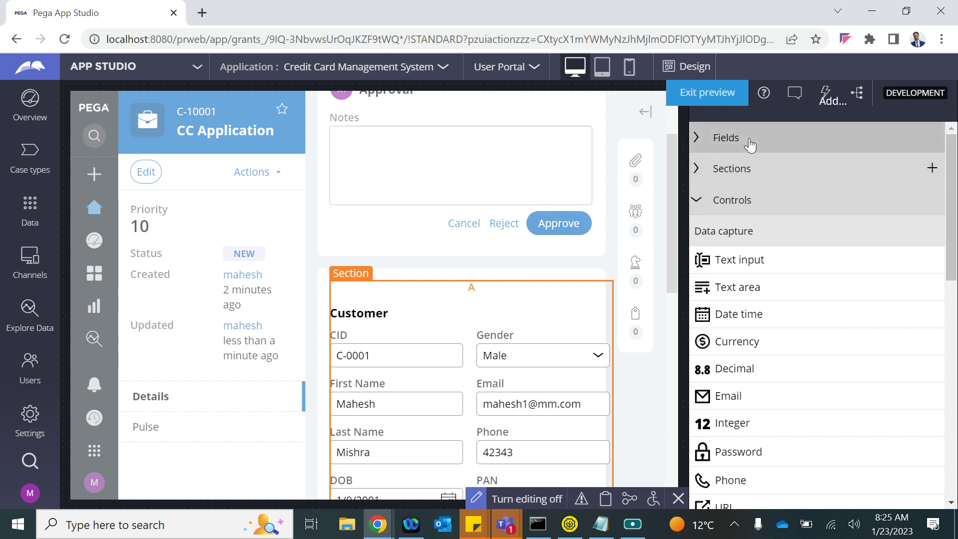
- Reopen the case preview and edit the embedded Submit Application section
{"action": "left_click", "coordinate": [701, 93]}
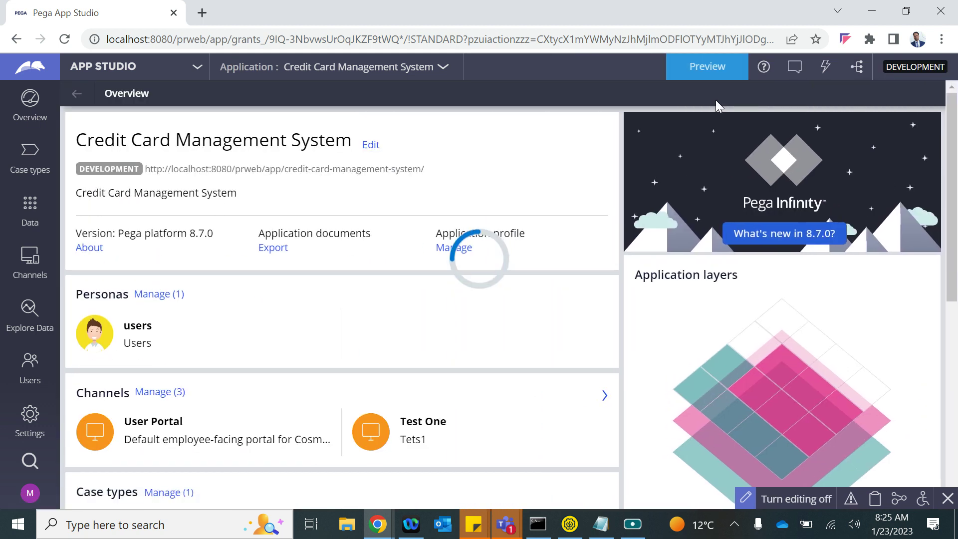
{"action": "left_click", "coordinate": [701, 69]}
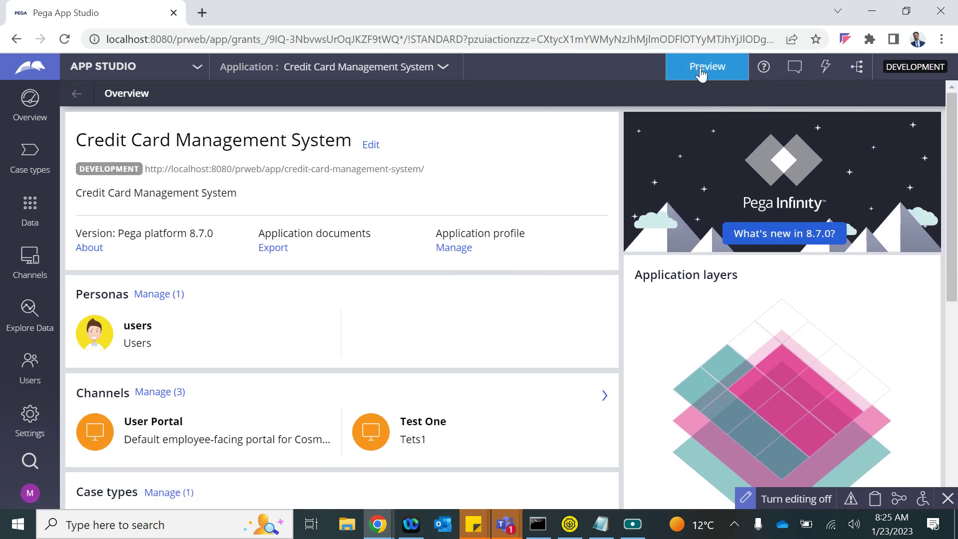
{"action": "scroll", "coordinate": [806, 240], "scroll_direction": "up", "scroll_amount": 2}
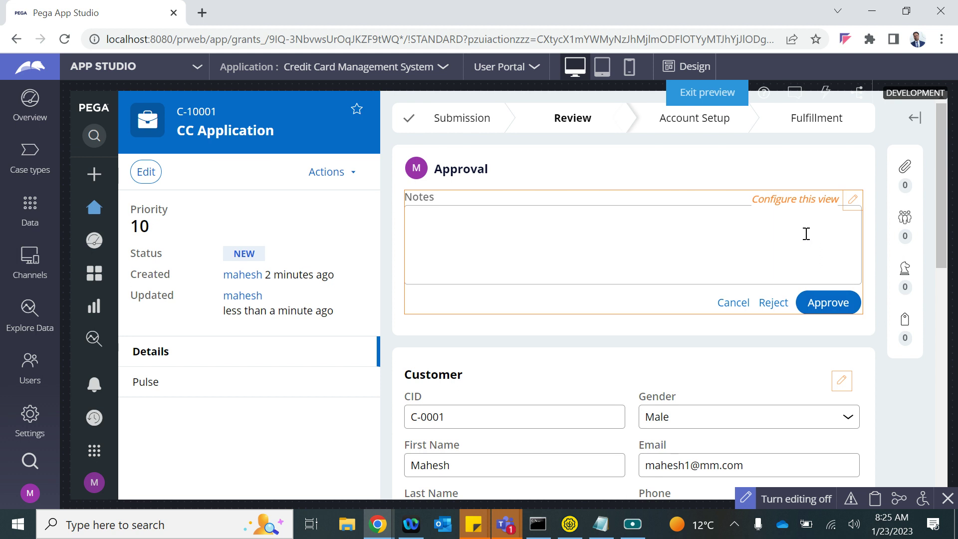
{"action": "scroll", "coordinate": [727, 370], "scroll_direction": "down", "scroll_amount": 1}
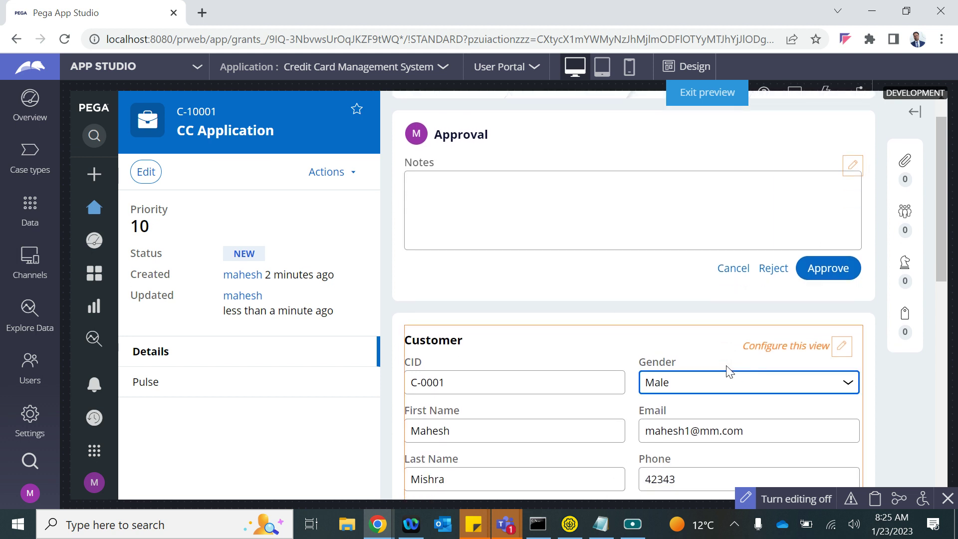
{"action": "left_click", "coordinate": [843, 349]}
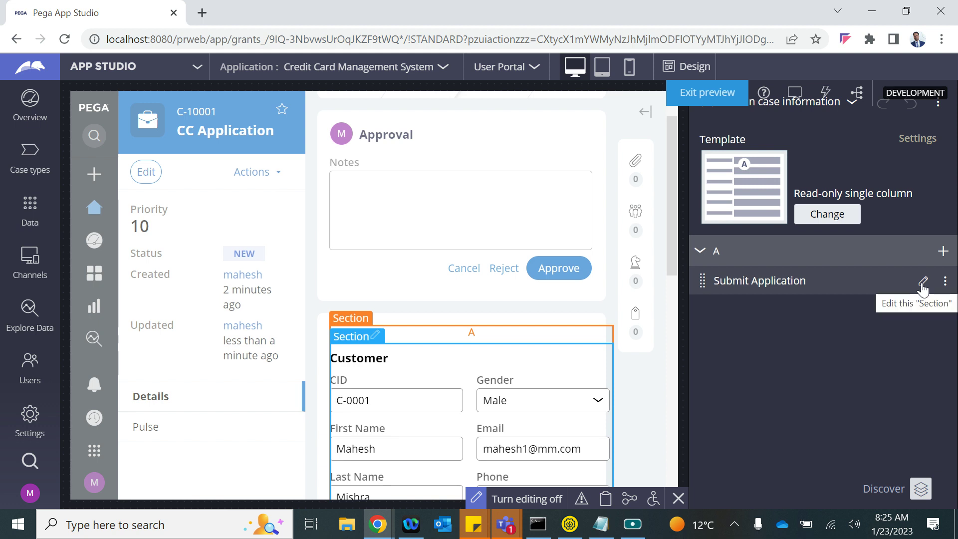
{"action": "left_click", "coordinate": [922, 282]}
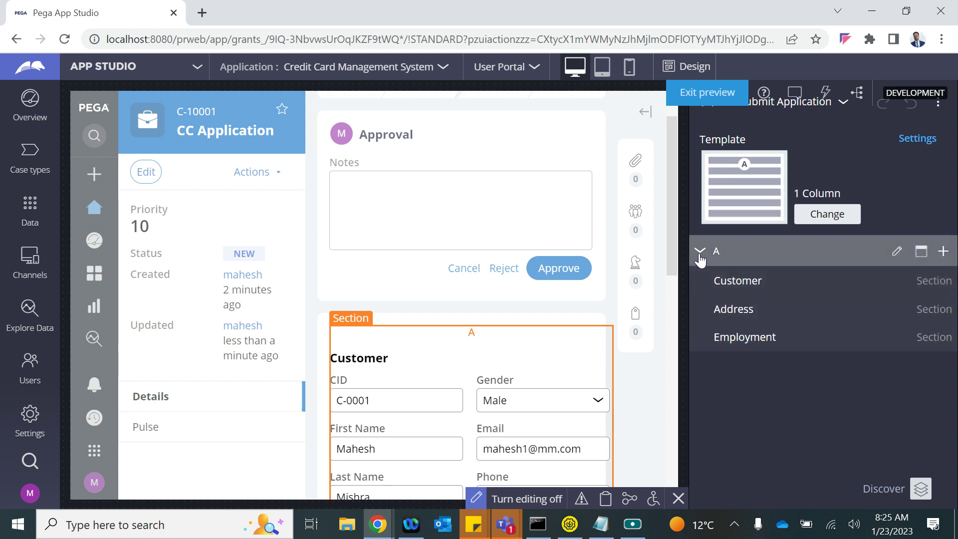
- Set the section's presentation Edit options to Read only (always)
{"action": "left_click", "coordinate": [922, 140]}
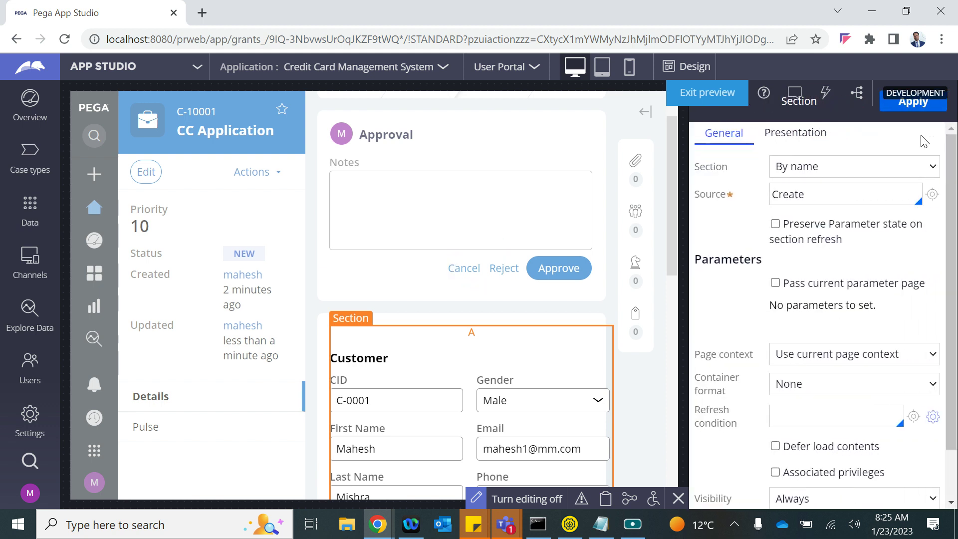
{"action": "left_click", "coordinate": [795, 132]}
{"action": "left_click", "coordinate": [794, 170]}
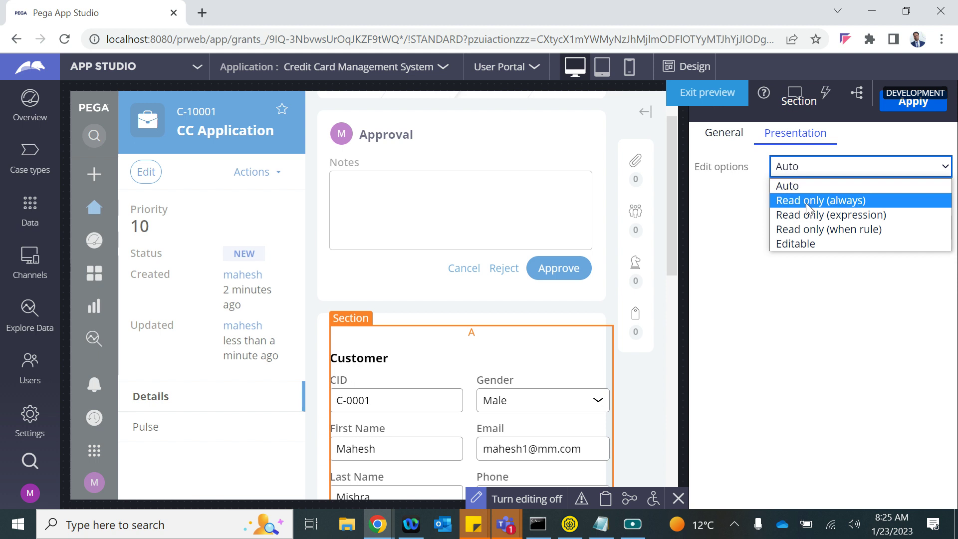
{"action": "left_click", "coordinate": [808, 202]}
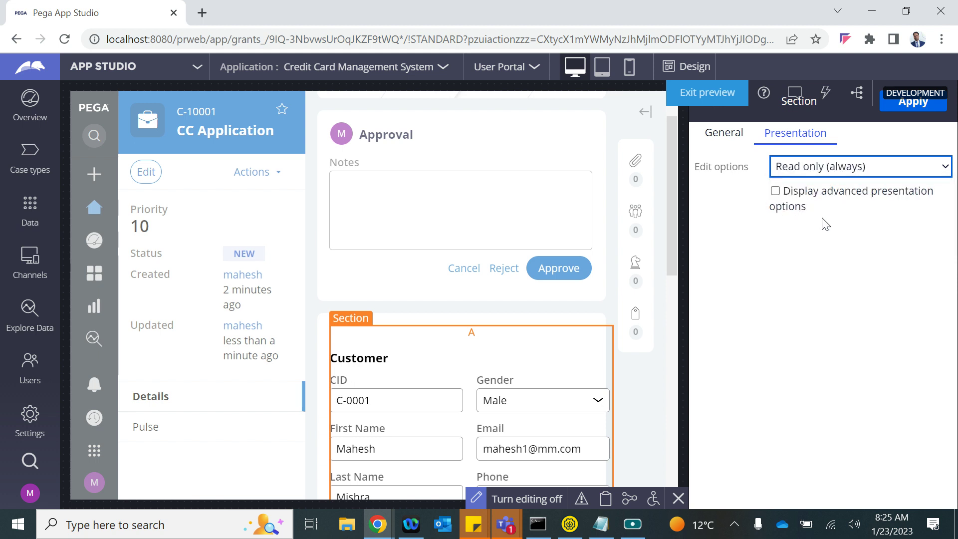
{"action": "left_click", "coordinate": [913, 102]}
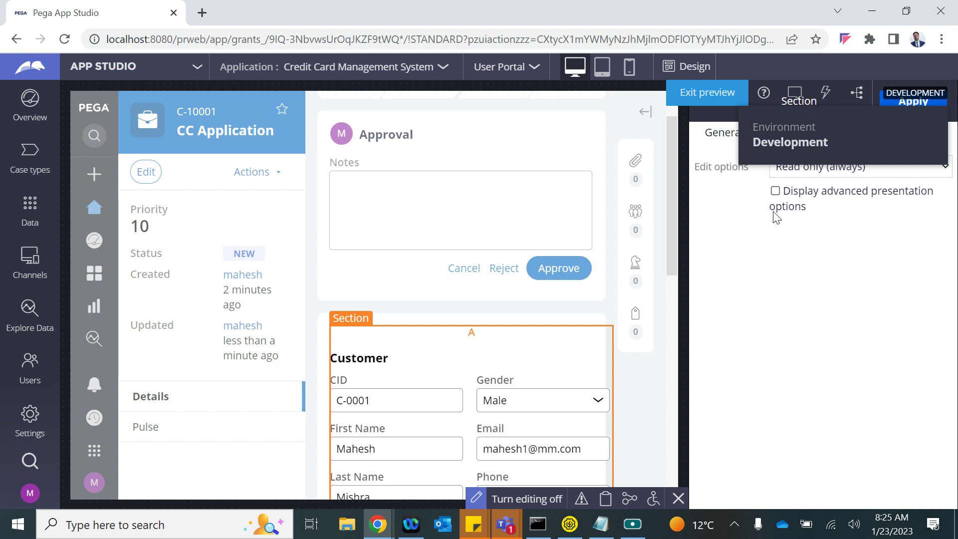
{"action": "left_click", "coordinate": [775, 192]}
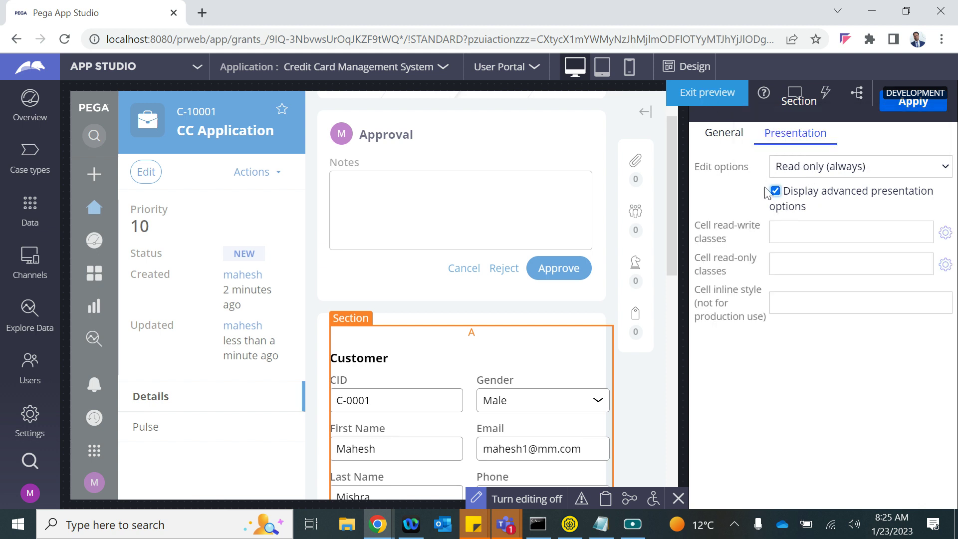
{"action": "left_click", "coordinate": [775, 191]}
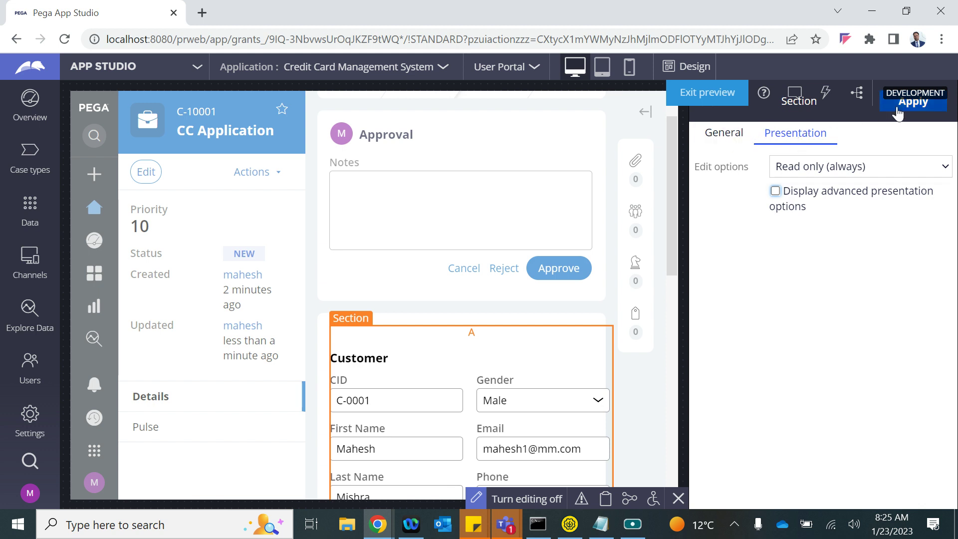
{"action": "key", "text": "Down"}
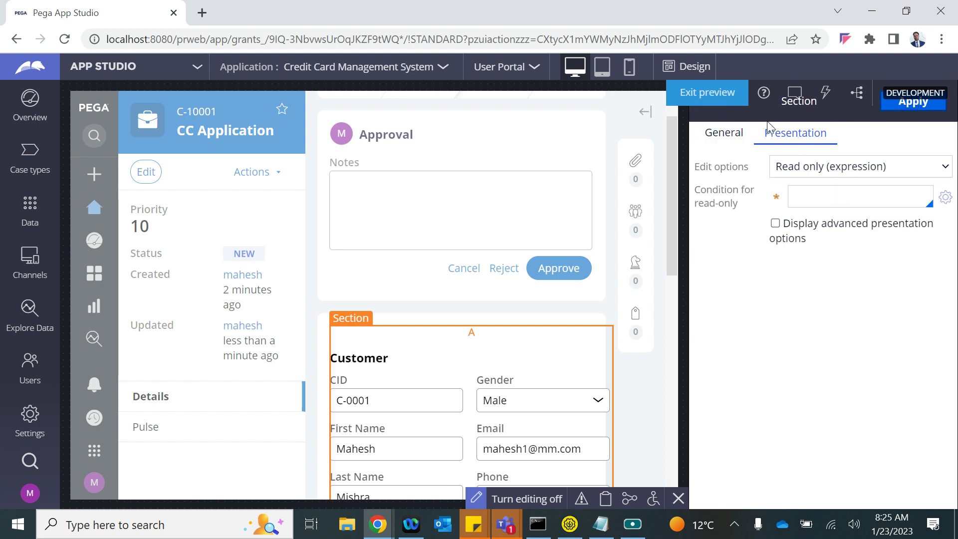
{"action": "key", "text": "Up"}
- Return to the section's general settings and exit to the Credit Card Management System overview
{"action": "left_click", "coordinate": [906, 11]}
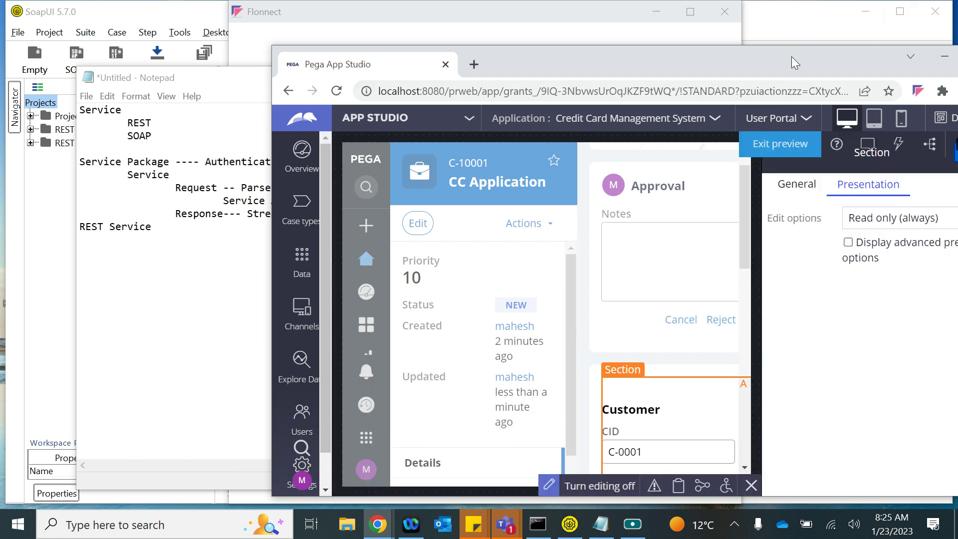
{"action": "double_click", "coordinate": [791, 55]}
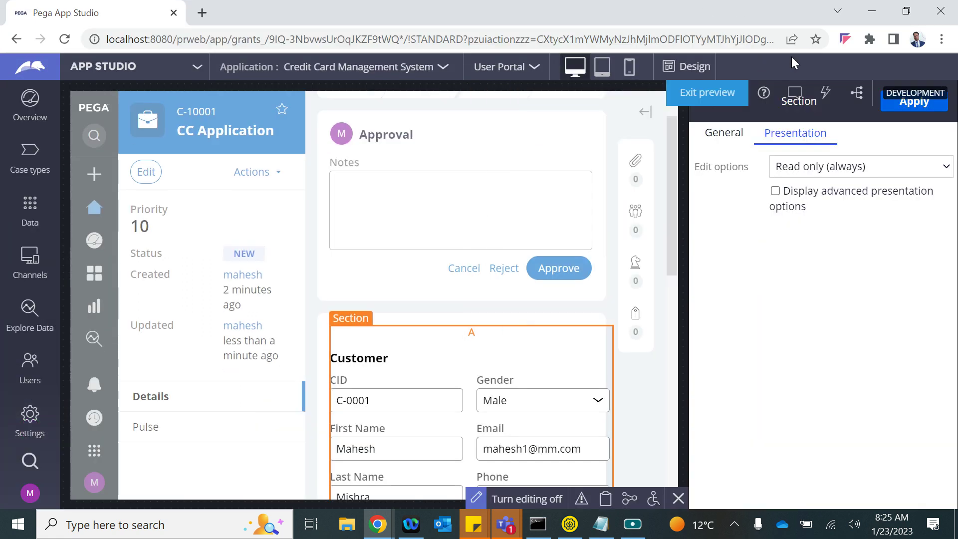
{"action": "left_click", "coordinate": [727, 134]}
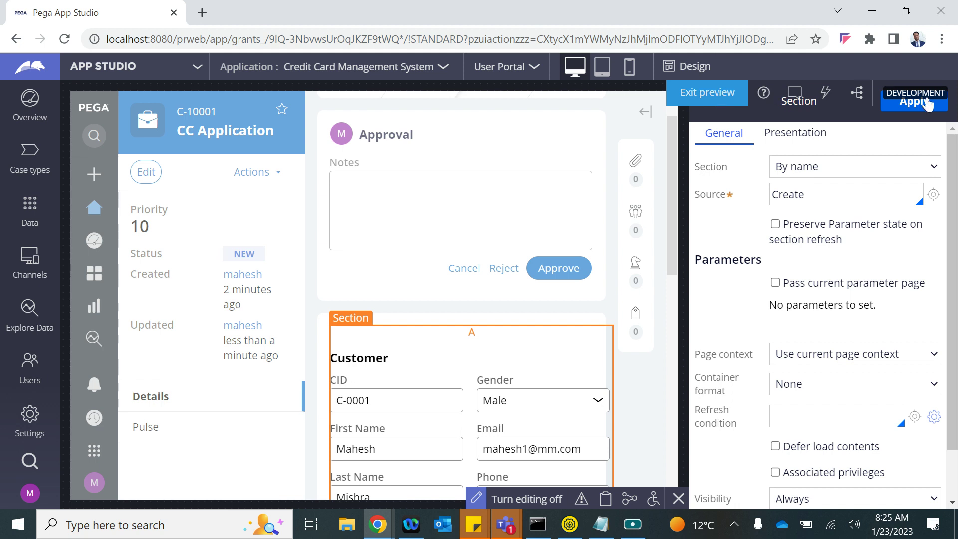
{"action": "left_click", "coordinate": [708, 95]}
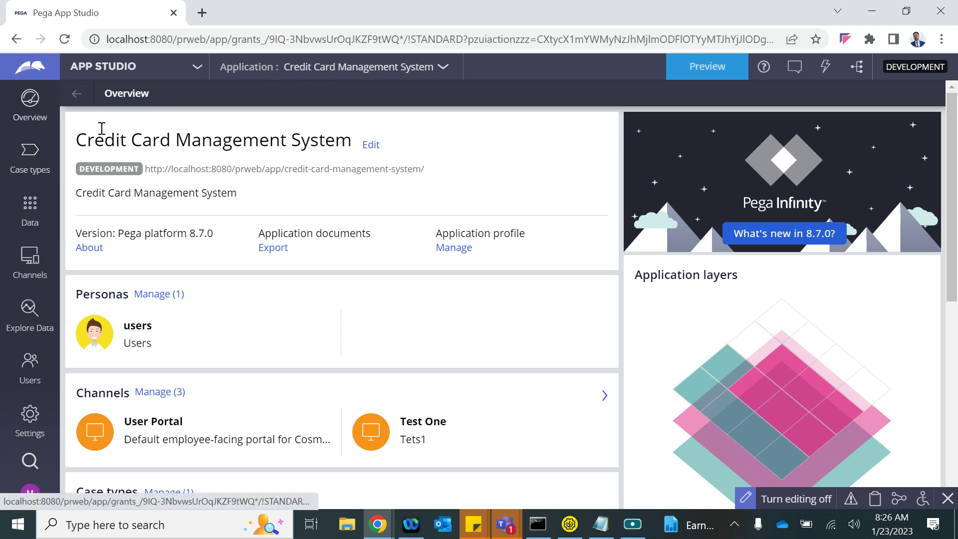
- Reopen the preview and check whether the First Name and CID fields are still editable
{"action": "left_click", "coordinate": [712, 66]}
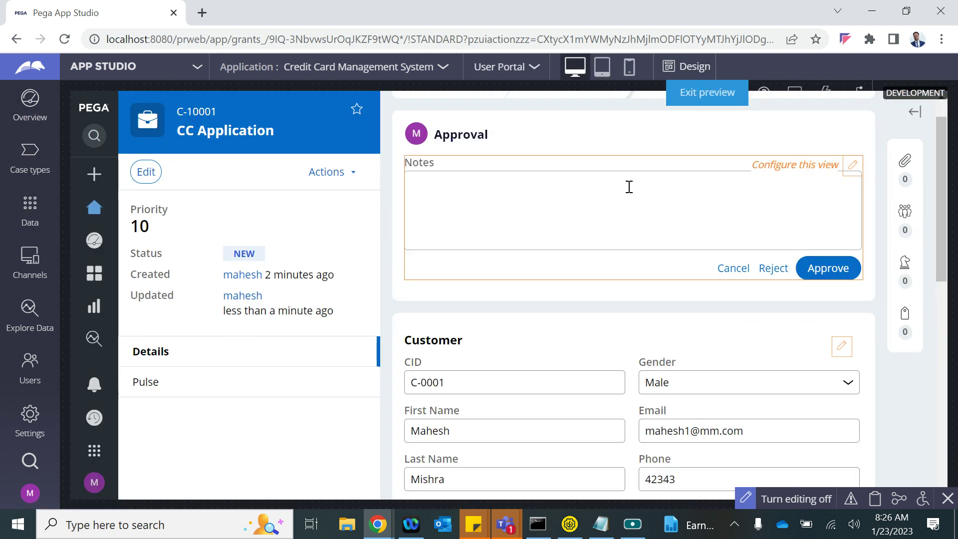
{"action": "scroll", "coordinate": [581, 394], "scroll_direction": "down", "scroll_amount": 1}
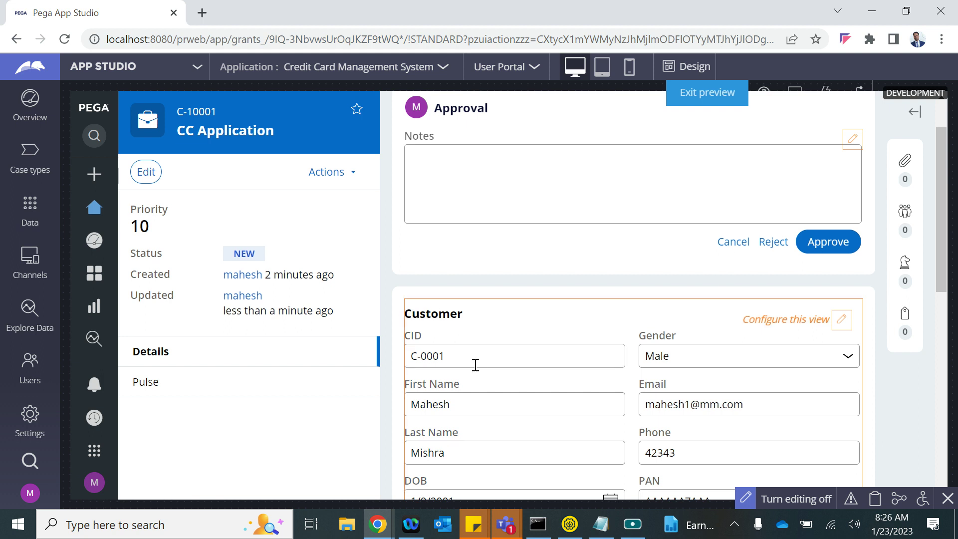
{"action": "scroll", "coordinate": [474, 364], "scroll_direction": "down", "scroll_amount": 6}
{"action": "scroll", "coordinate": [456, 310], "scroll_direction": "up", "scroll_amount": 3}
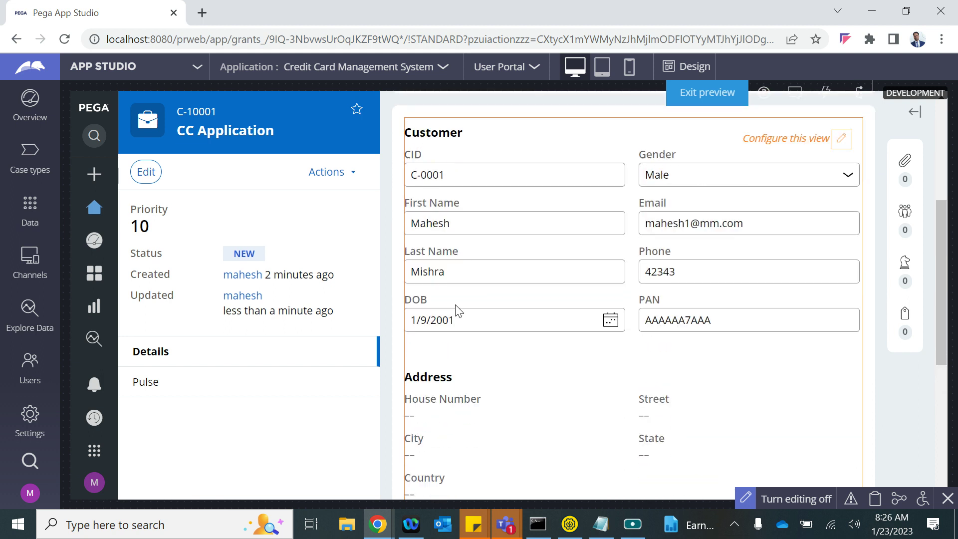
{"action": "left_click", "coordinate": [456, 245]}
{"action": "left_click", "coordinate": [568, 165]}
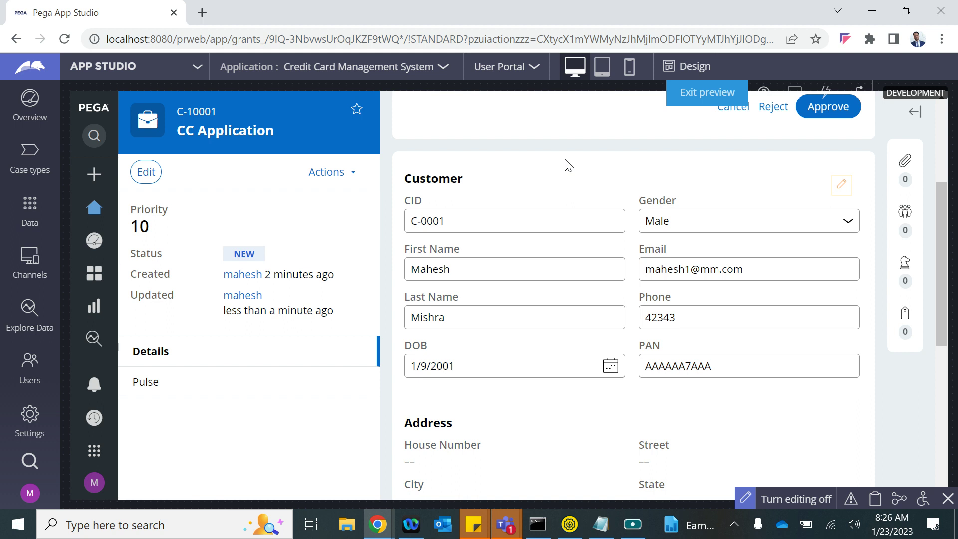
{"action": "left_click", "coordinate": [448, 206]}
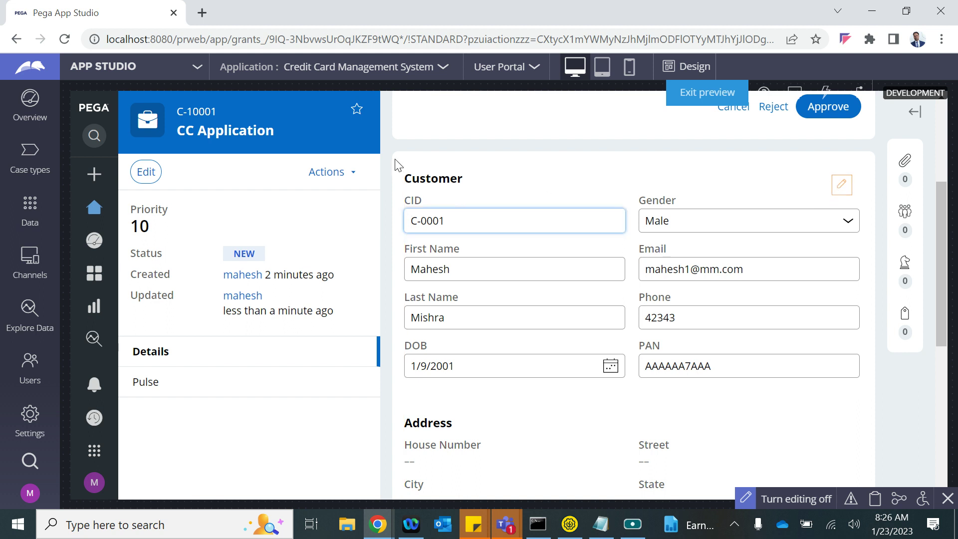
- Turn on design mode and select the section holding the Customer details
{"action": "left_click", "coordinate": [686, 67]}
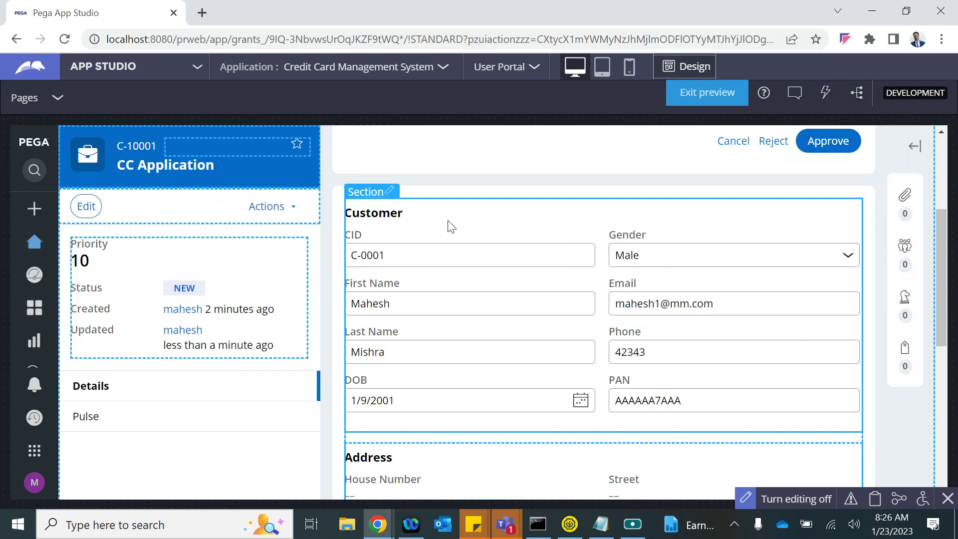
{"action": "scroll", "coordinate": [480, 285], "scroll_direction": "up", "scroll_amount": 4}
{"action": "scroll", "coordinate": [478, 283], "scroll_direction": "down", "scroll_amount": 2}
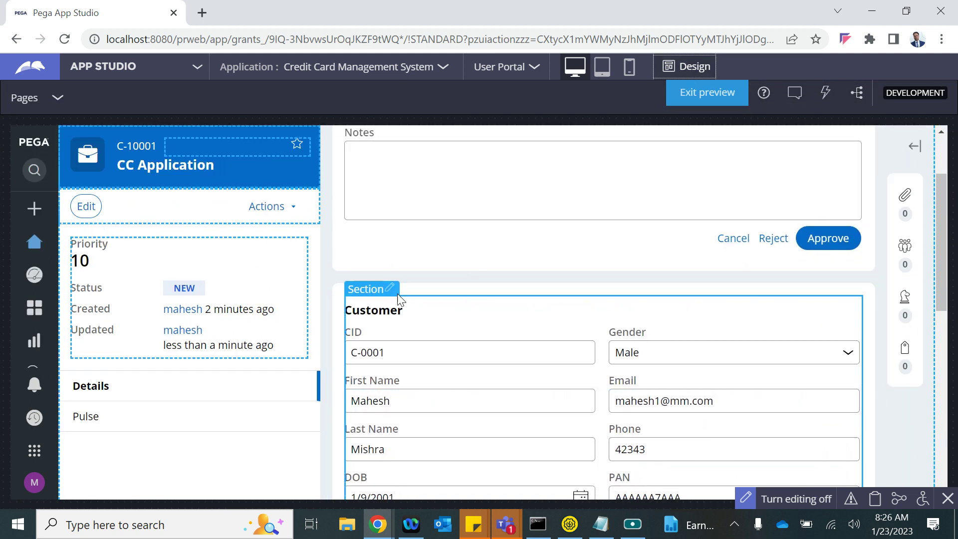
{"action": "left_click", "coordinate": [352, 279]}
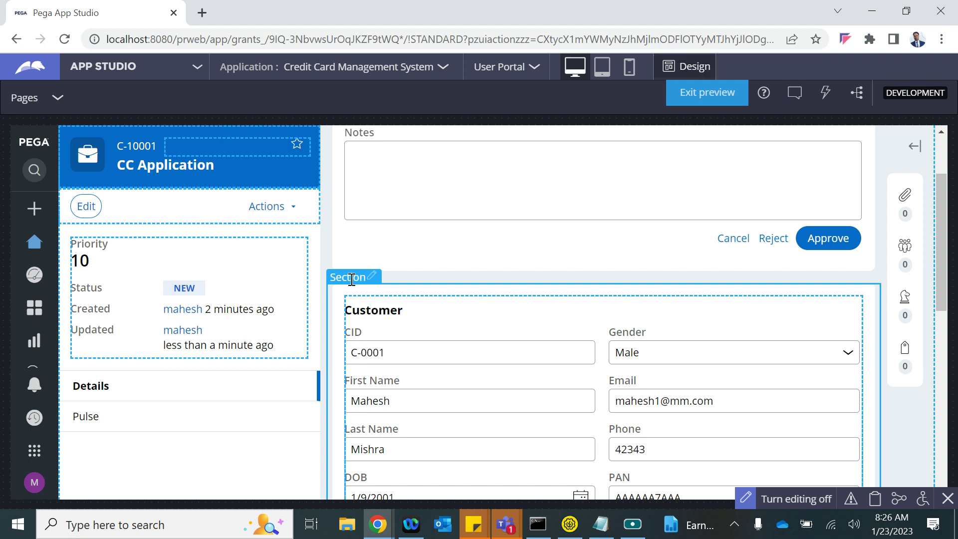
{"action": "left_click", "coordinate": [372, 279]}
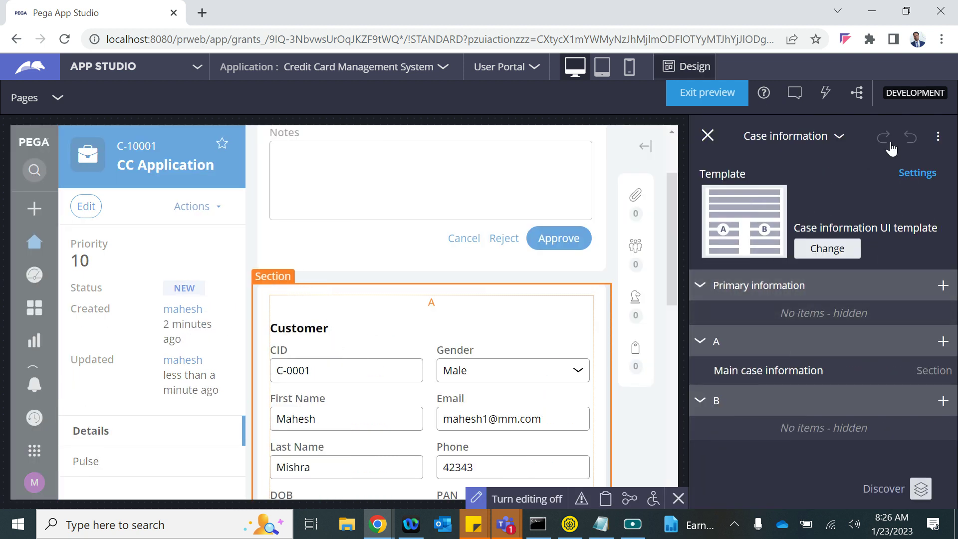
- Set the selected section's Edit options to Read only (always) and apply
{"action": "left_click", "coordinate": [938, 136]}
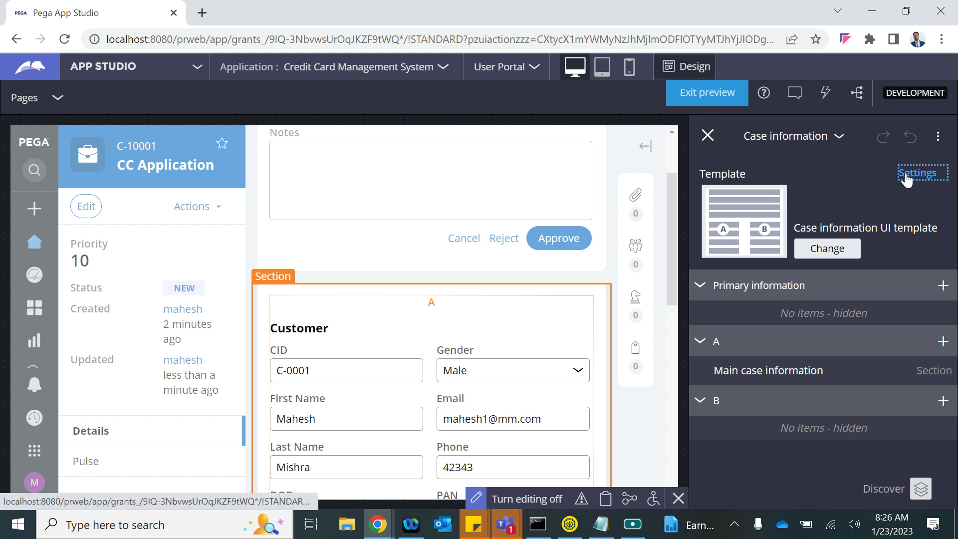
{"action": "left_click", "coordinate": [907, 175]}
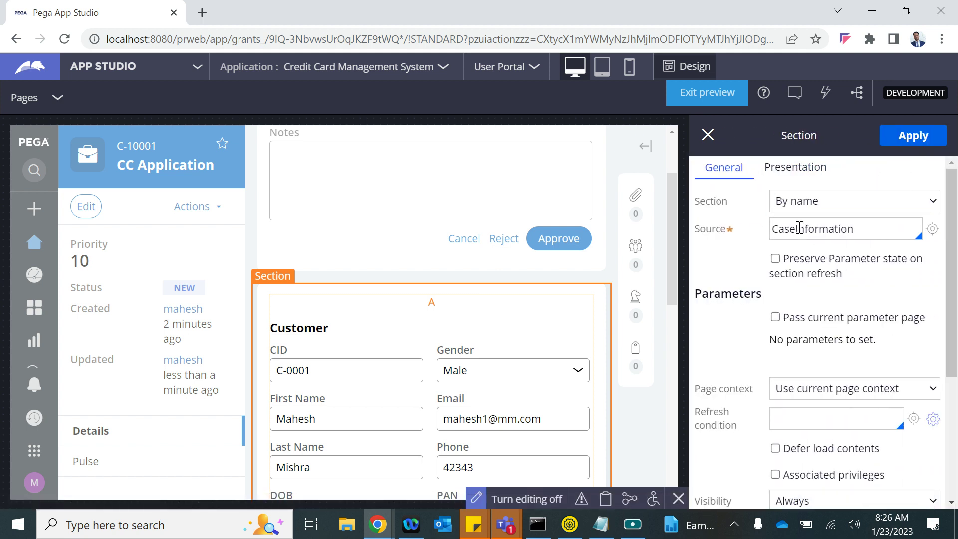
{"action": "left_click", "coordinate": [795, 167]}
{"action": "left_click", "coordinate": [820, 208]}
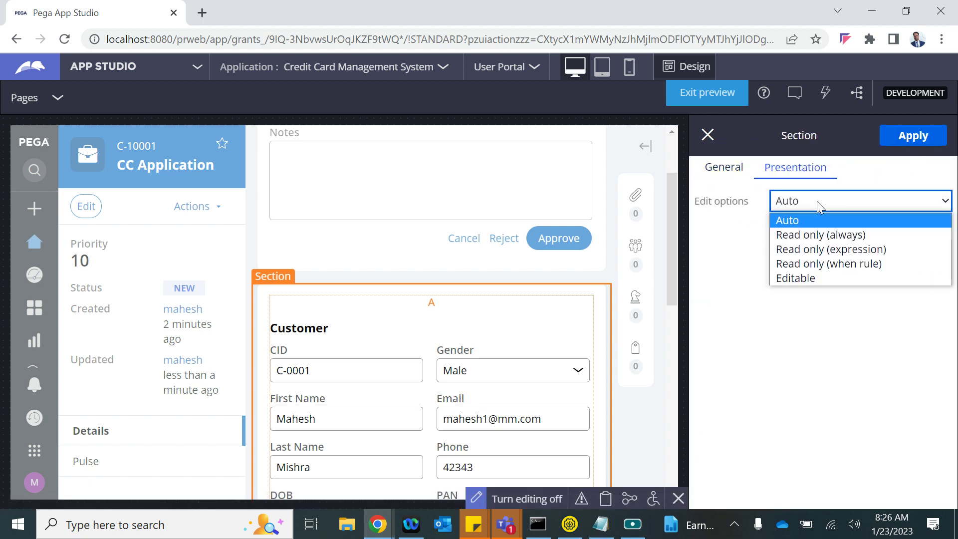
{"action": "left_click", "coordinate": [800, 233]}
{"action": "left_click", "coordinate": [909, 139]}
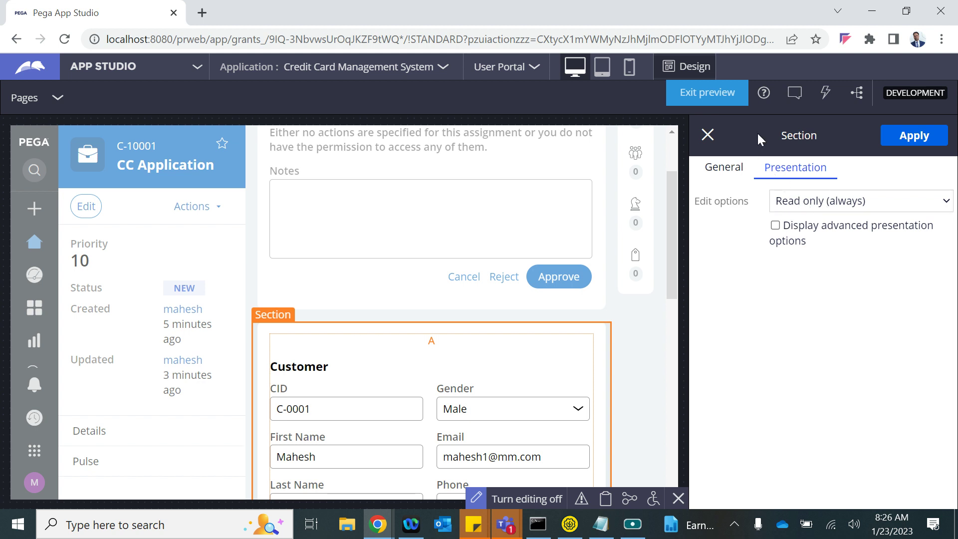
{"action": "left_click", "coordinate": [707, 134]}
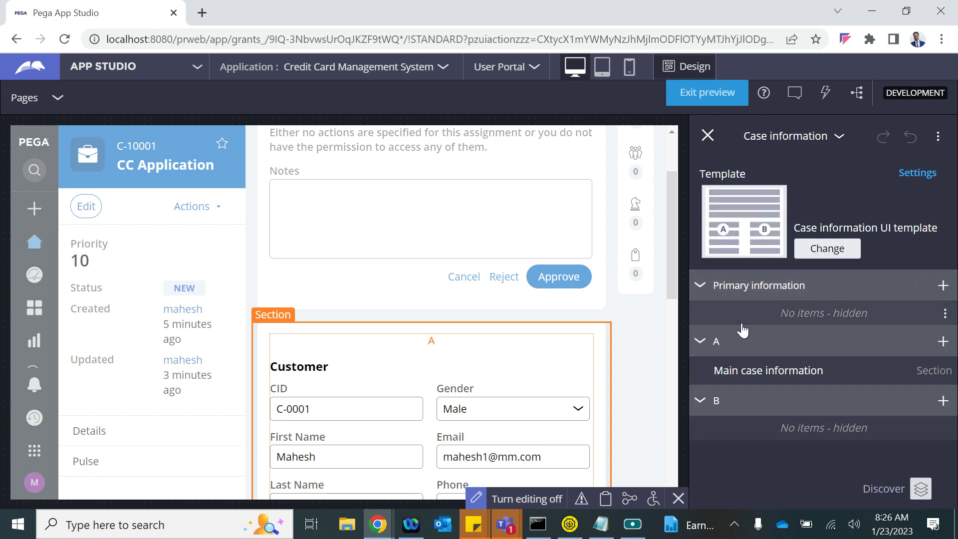
- Set the Customer section's Edit options to Auto, apply, and close the settings panels
{"action": "left_click", "coordinate": [388, 399]}
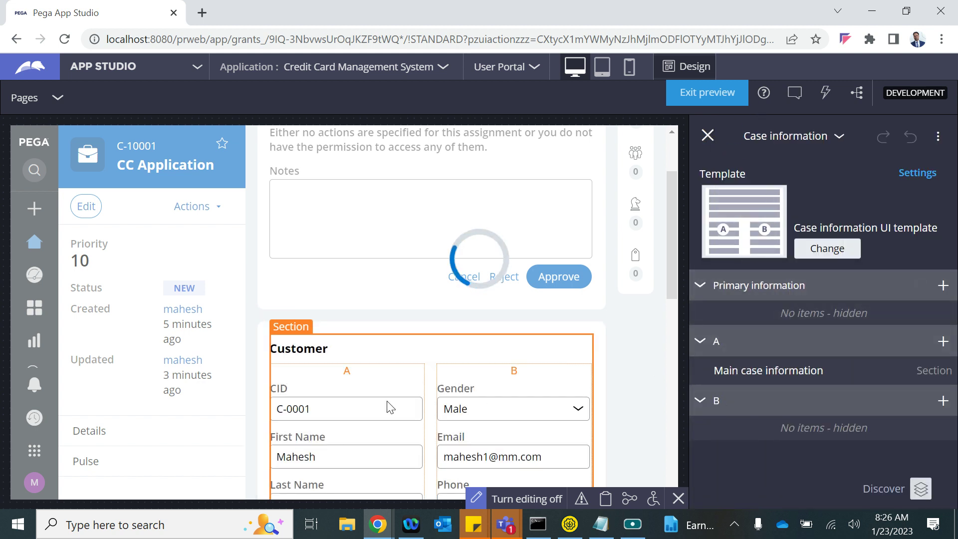
{"action": "left_click", "coordinate": [904, 174]}
{"action": "left_click", "coordinate": [795, 168]}
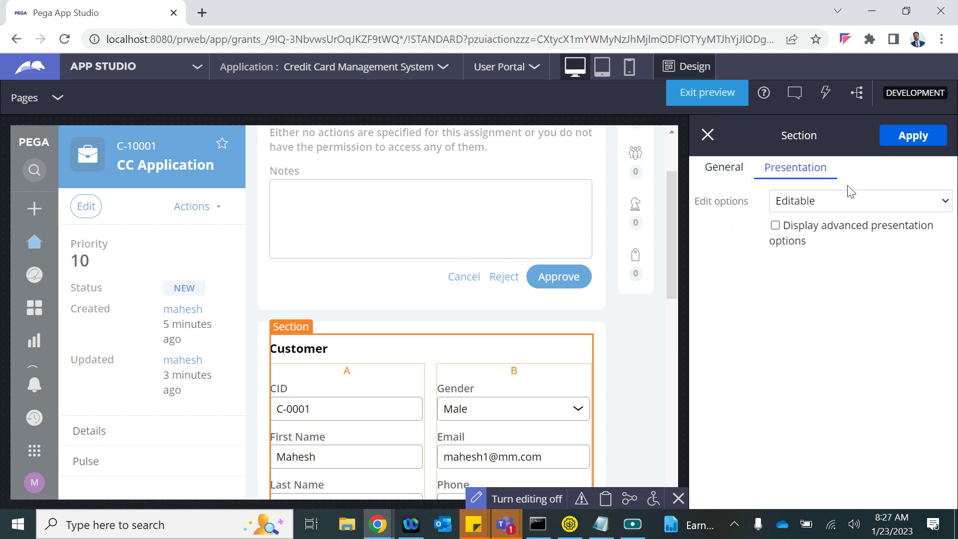
{"action": "left_click", "coordinate": [836, 202]}
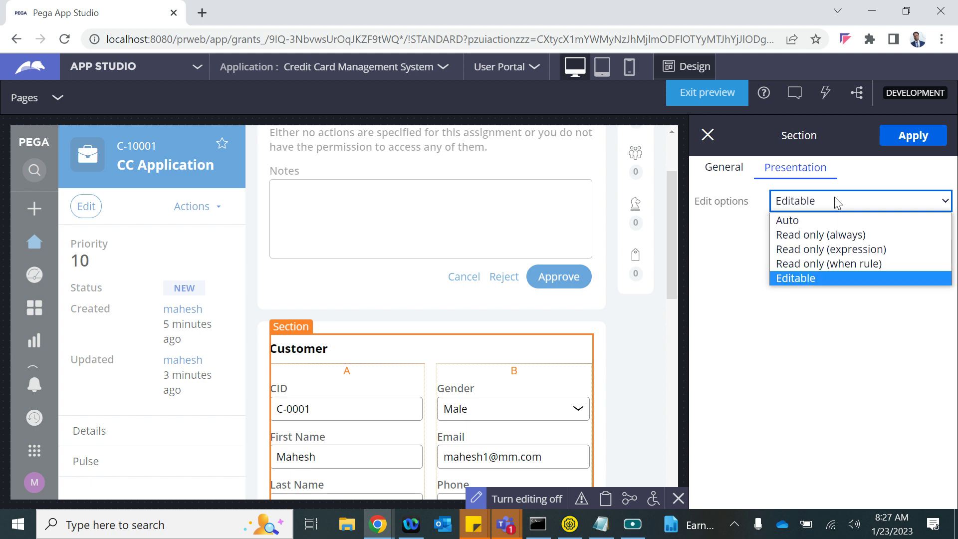
{"action": "left_click", "coordinate": [811, 223]}
{"action": "left_click", "coordinate": [908, 141]}
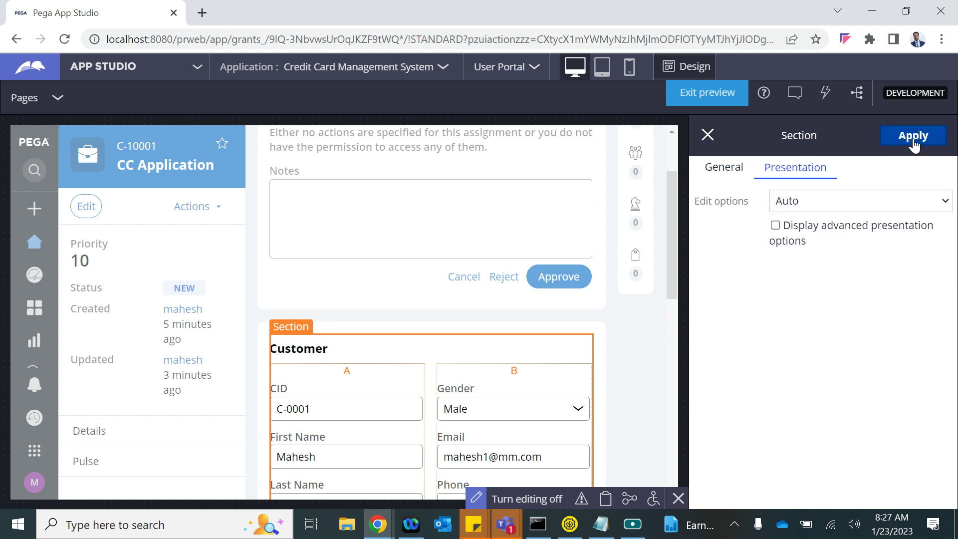
{"action": "left_click", "coordinate": [707, 135]}
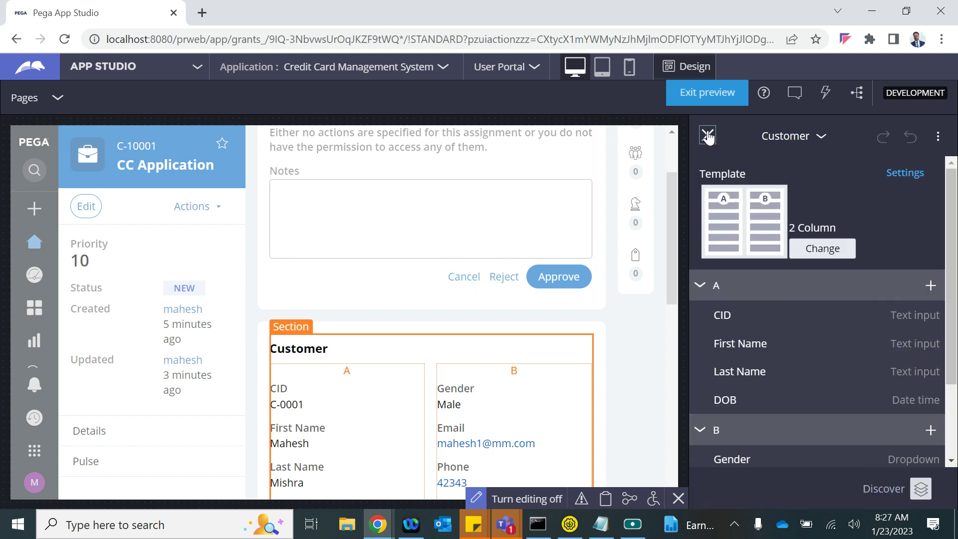
{"action": "left_click", "coordinate": [707, 136]}
{"action": "scroll", "coordinate": [547, 385], "scroll_direction": "down", "scroll_amount": 2}
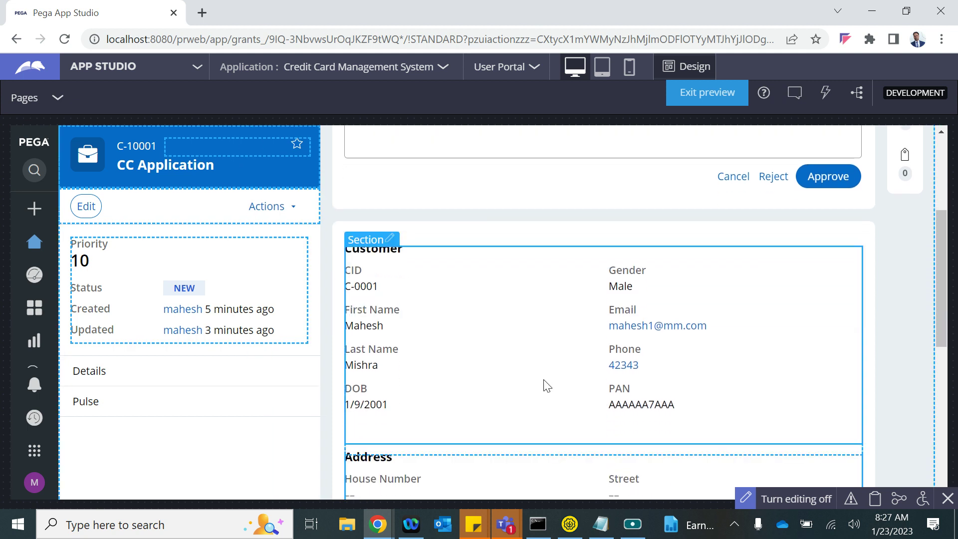
{"action": "scroll", "coordinate": [548, 385], "scroll_direction": "down", "scroll_amount": 4}
{"action": "scroll", "coordinate": [545, 384], "scroll_direction": "up", "scroll_amount": 8}
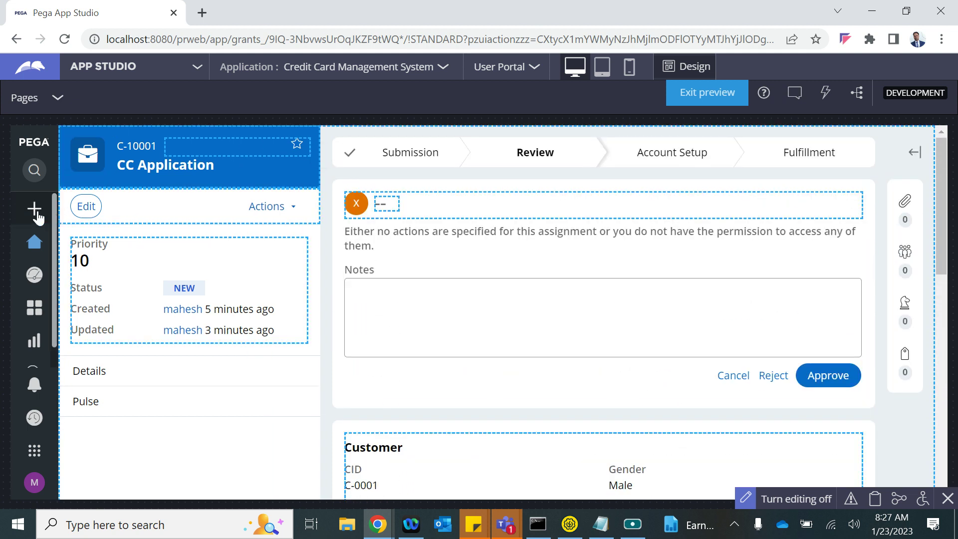
- Leave design mode and start a new CC Application case
{"action": "left_click", "coordinate": [35, 211]}
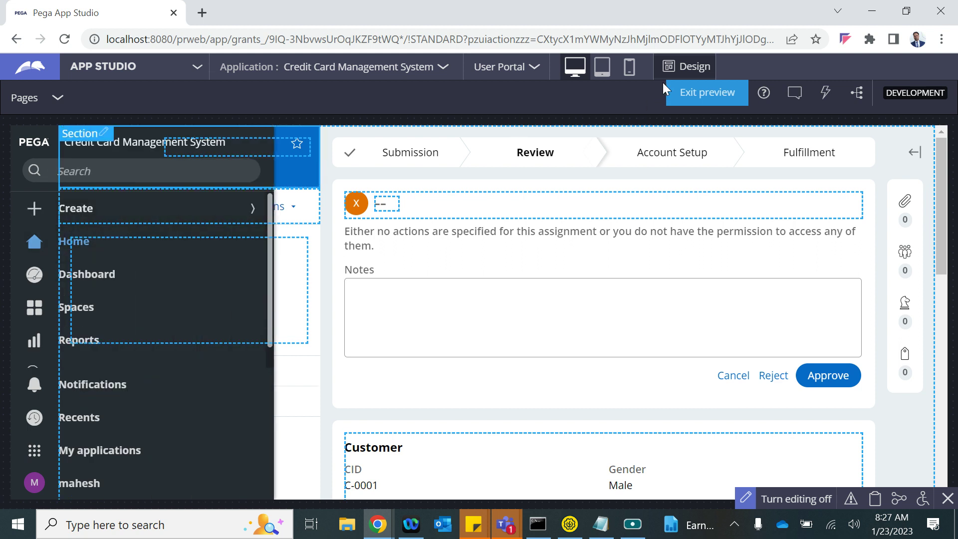
{"action": "left_click", "coordinate": [688, 66]}
{"action": "left_click", "coordinate": [135, 174]}
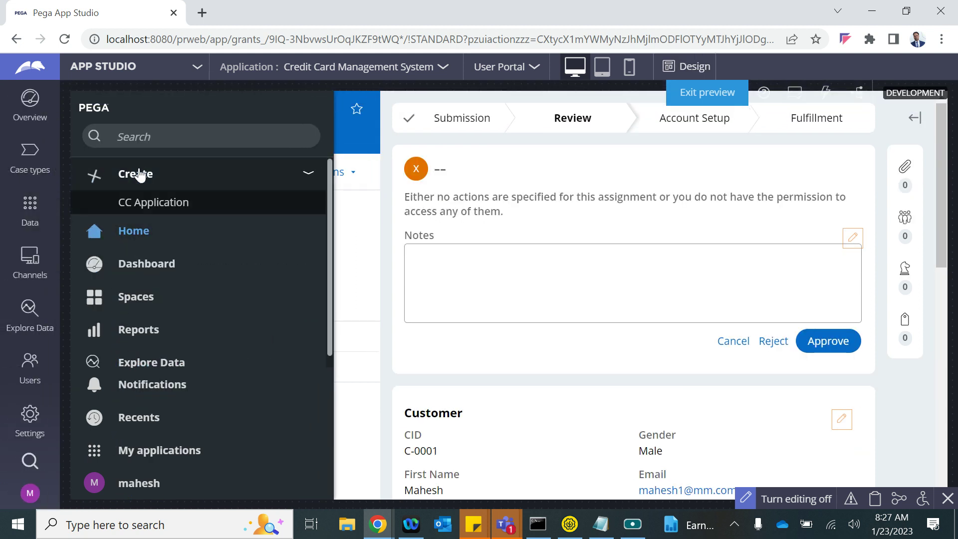
{"action": "left_click", "coordinate": [133, 202]}
- Set New Cust to No and enter the existing customer's Cust ID starting C-00
{"action": "left_click", "coordinate": [319, 275]}
{"action": "left_click", "coordinate": [310, 304]}
{"action": "left_click", "coordinate": [348, 274]}
{"action": "left_click", "coordinate": [301, 323]}
{"action": "left_click", "coordinate": [326, 322]}
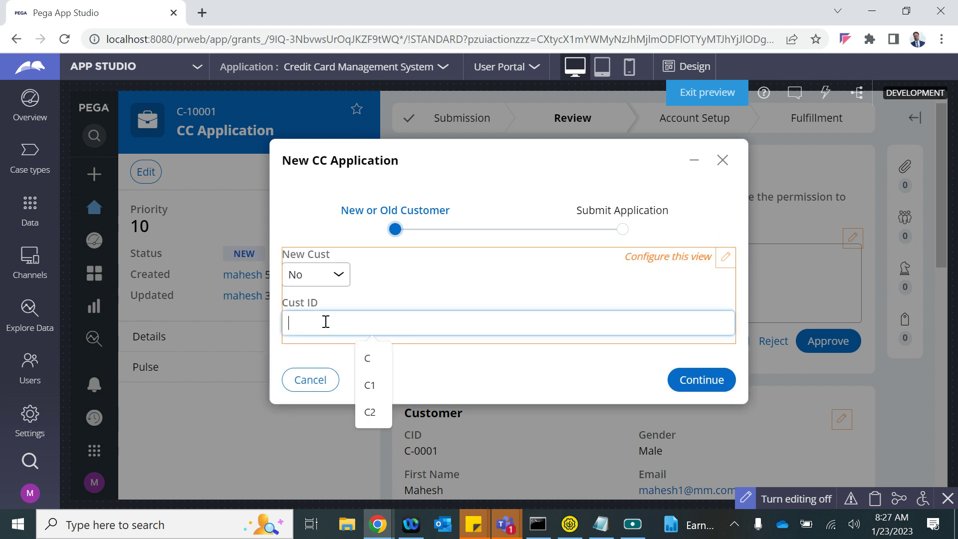
{"action": "type", "text": "C-0001"}
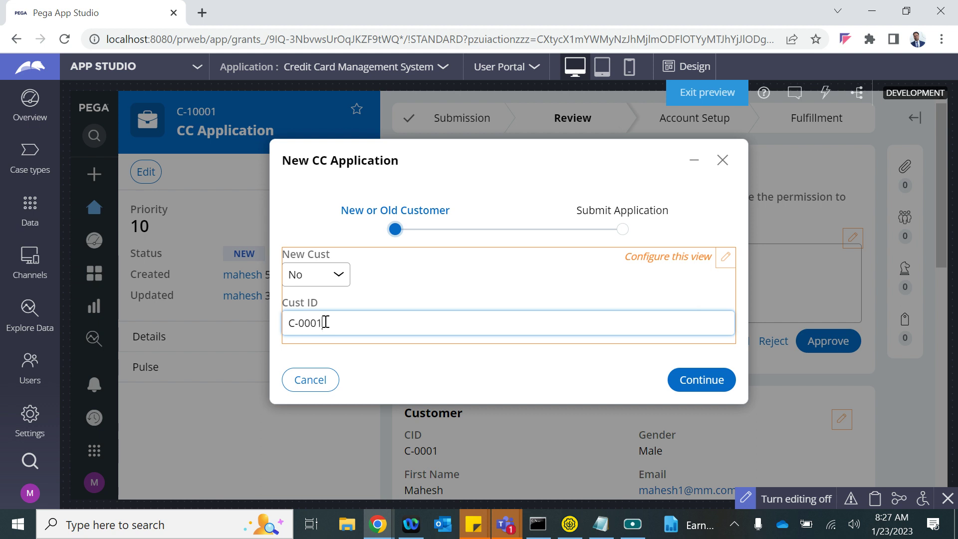
- Continue to Submit Application and create the CC Application case
{"action": "left_click", "coordinate": [698, 378]}
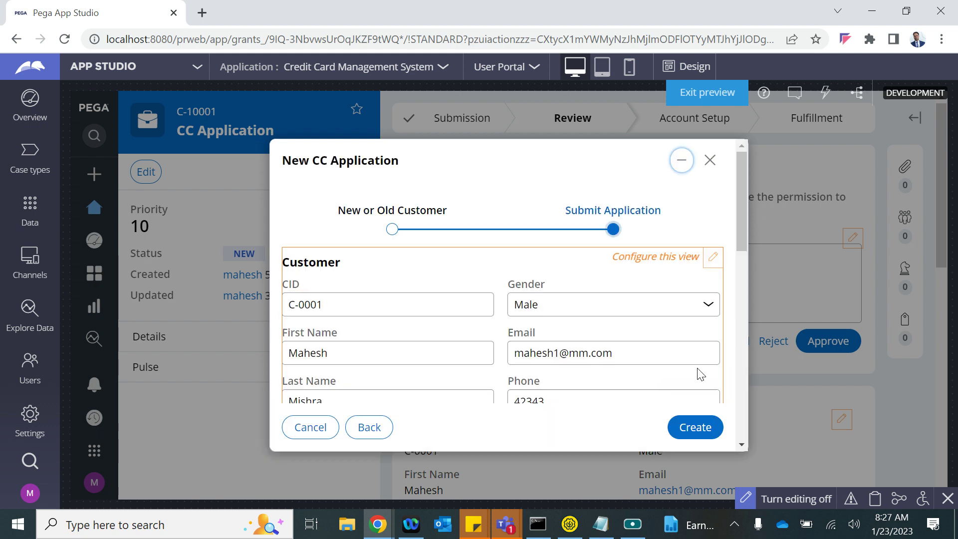
{"action": "scroll", "coordinate": [567, 342], "scroll_direction": "down", "scroll_amount": 9}
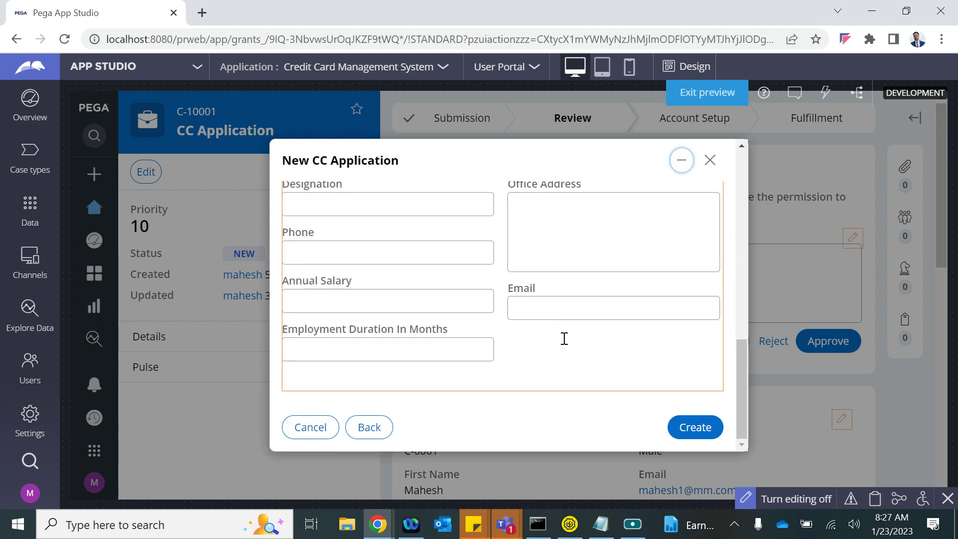
{"action": "scroll", "coordinate": [564, 339], "scroll_direction": "up", "scroll_amount": 7}
{"action": "scroll", "coordinate": [563, 339], "scroll_direction": "up", "scroll_amount": 3}
{"action": "left_click", "coordinate": [704, 425]}
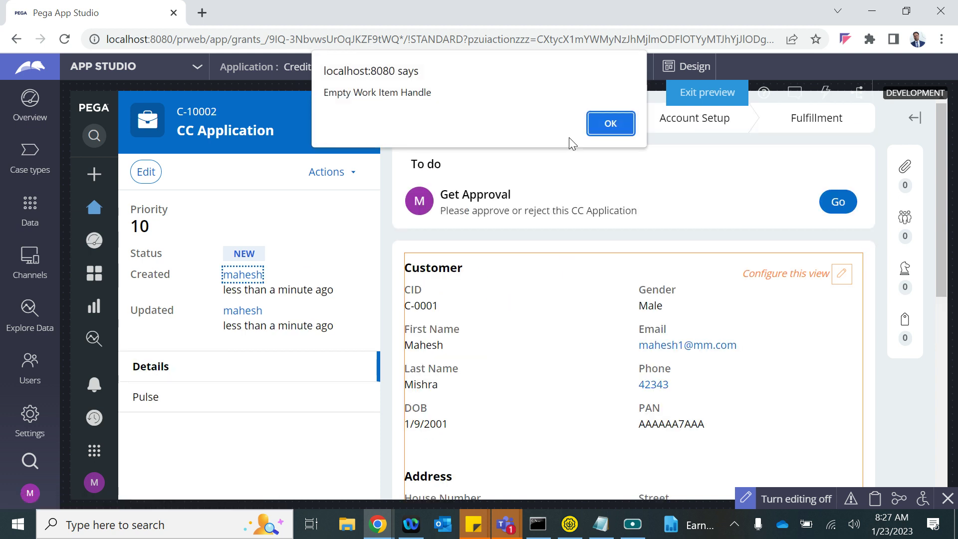
- Dismiss the Empty Work Item Handle alerts, exit the preview and switch to Dev Studio
{"action": "left_click", "coordinate": [610, 123]}
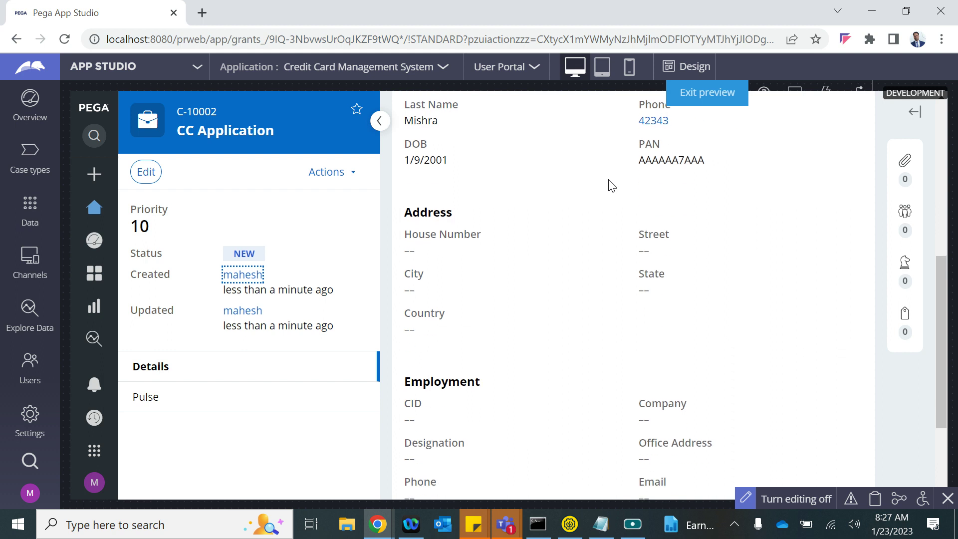
{"action": "left_click", "coordinate": [857, 114]}
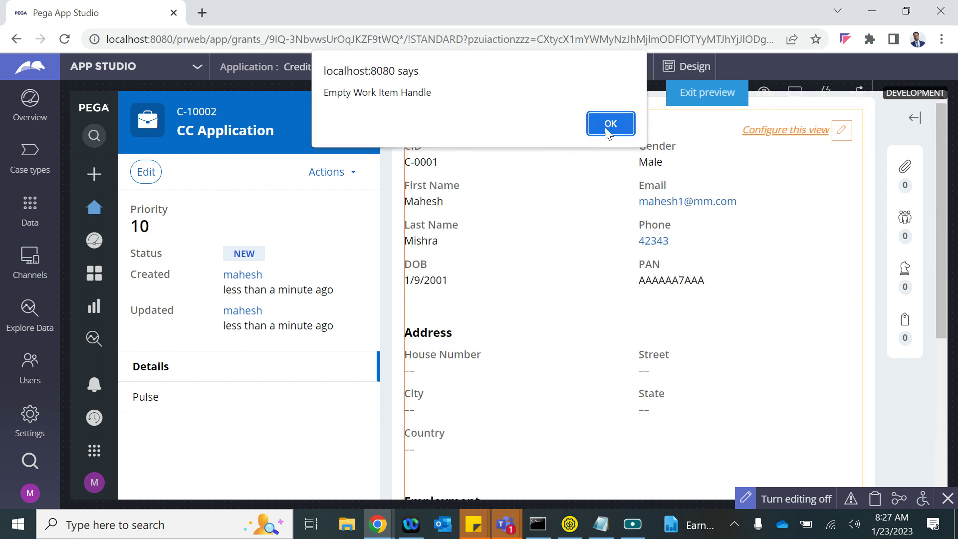
{"action": "left_click", "coordinate": [605, 126]}
{"action": "left_click", "coordinate": [705, 94]}
{"action": "left_click", "coordinate": [102, 68]}
{"action": "left_click", "coordinate": [40, 117]}
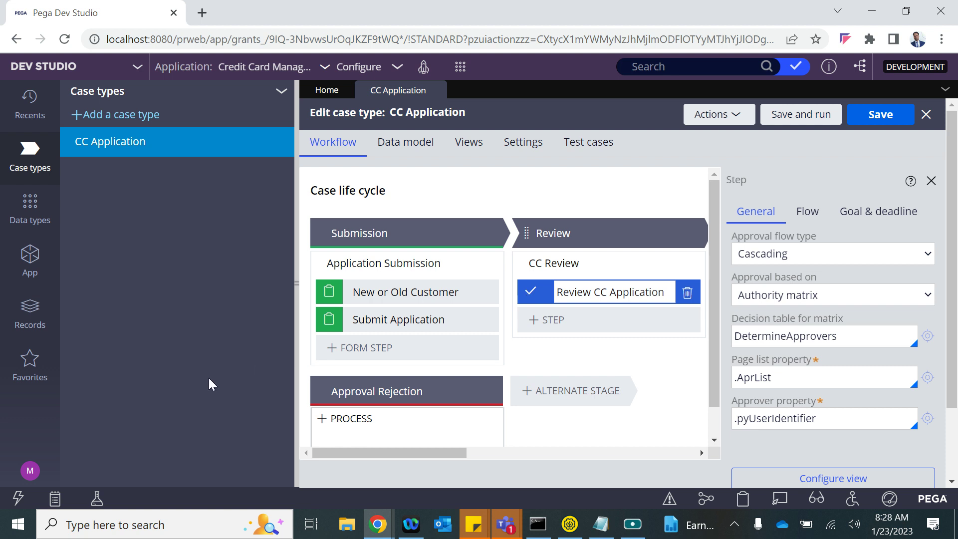
- From the class explorer, start a new Integration-Resources record via the Create menu
{"action": "left_click", "coordinate": [29, 262]}
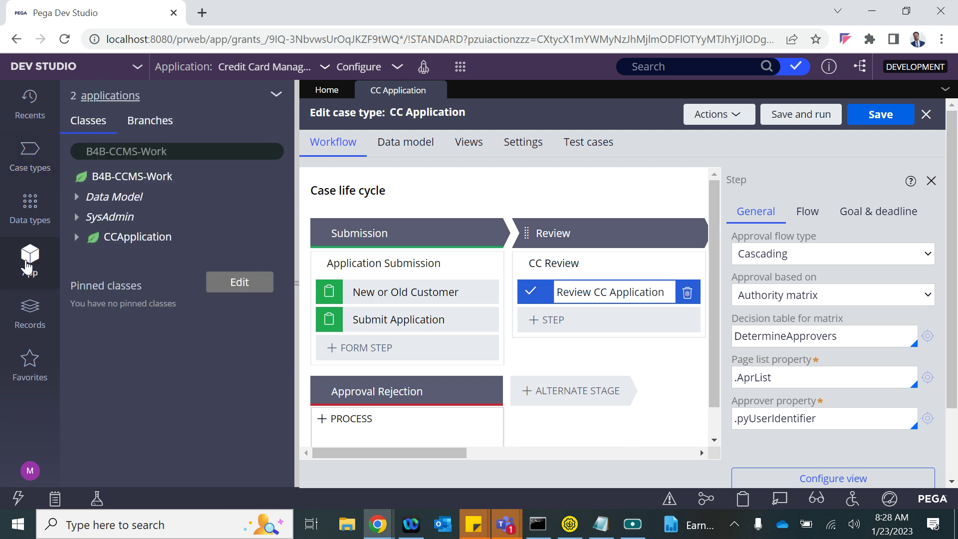
{"action": "left_click", "coordinate": [460, 66]}
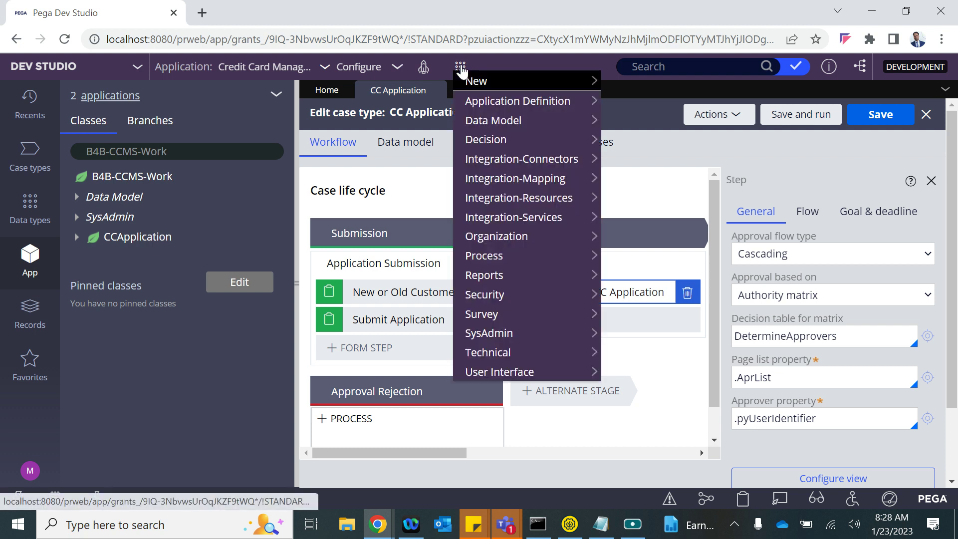
{"action": "mouse_move", "coordinate": [518, 200]}
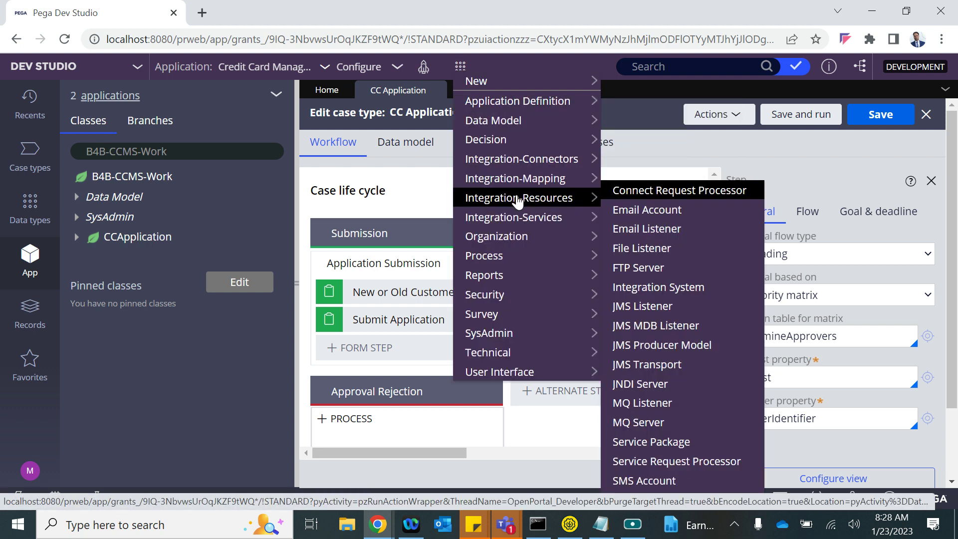
{"action": "left_click", "coordinate": [650, 441]}
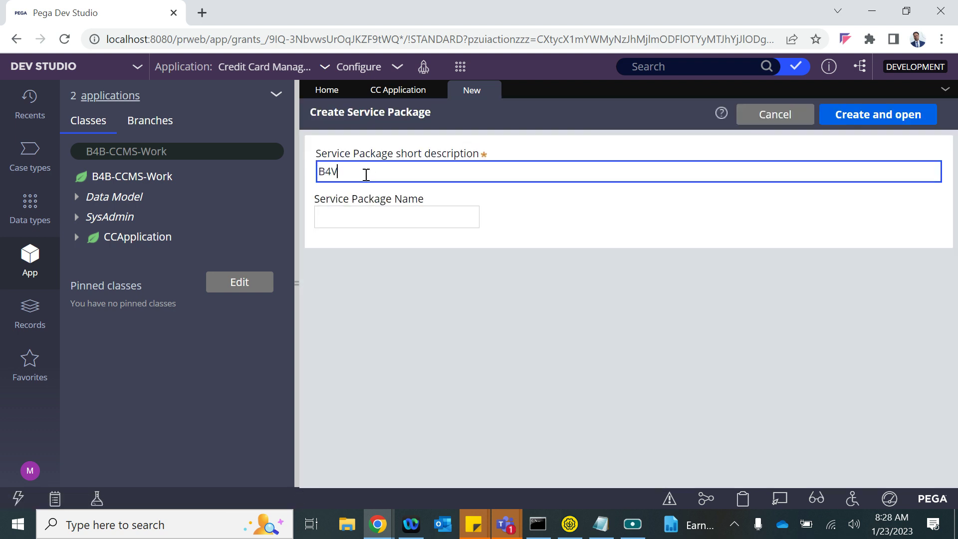
- Create a service package described as 'B4B API' and named B4BAPI
{"action": "type", "text": "B4B API"}
{"action": "key", "text": "ctrl+a"}
{"action": "key", "text": "ctrl+c"}
{"action": "left_click", "coordinate": [345, 219]}
{"action": "key", "text": "ctrl+v"}
{"action": "key", "text": "BackSpace"}
{"action": "left_click", "coordinate": [856, 111]}
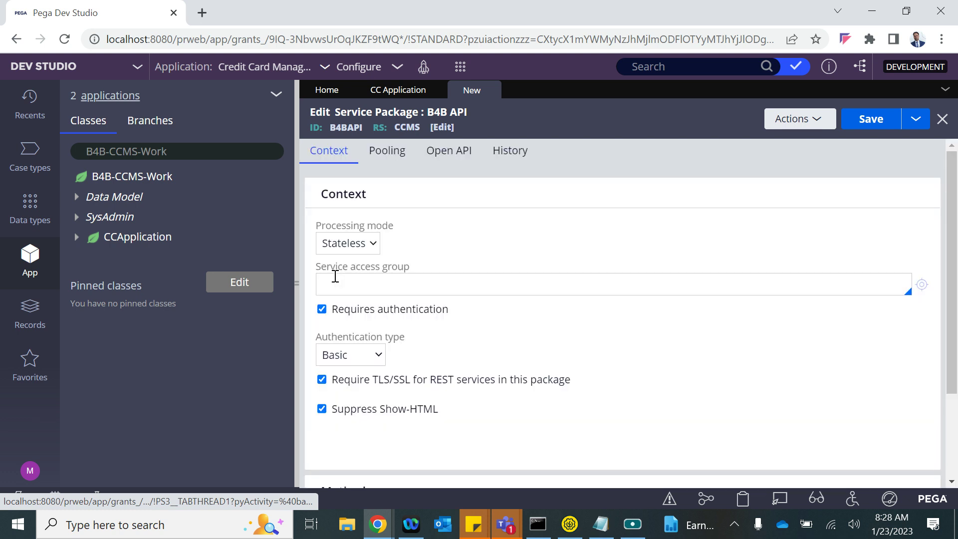
- Set access group CCMS:Authors, turn off Requires authentication, save, and close the package
{"action": "left_click", "coordinate": [401, 281]}
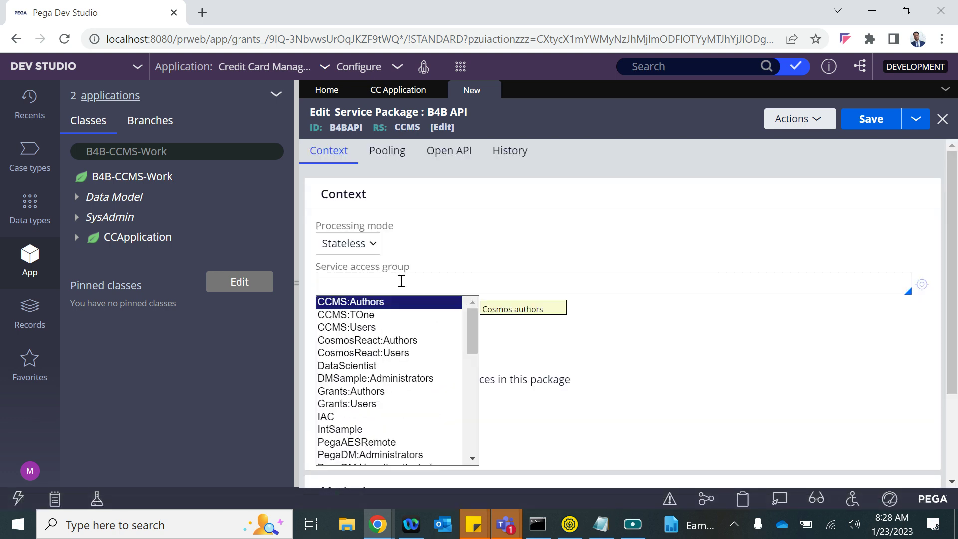
{"action": "key", "text": "Return"}
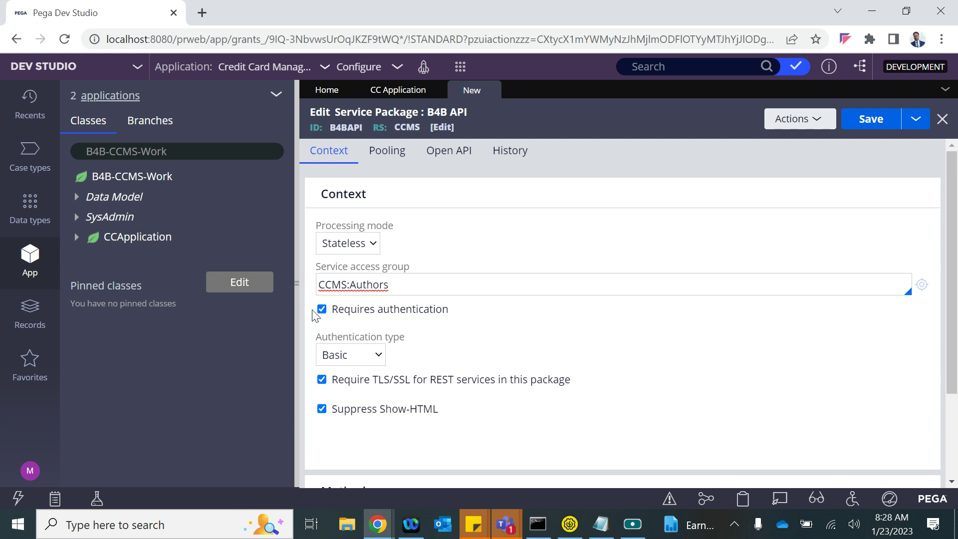
{"action": "left_click", "coordinate": [322, 309]}
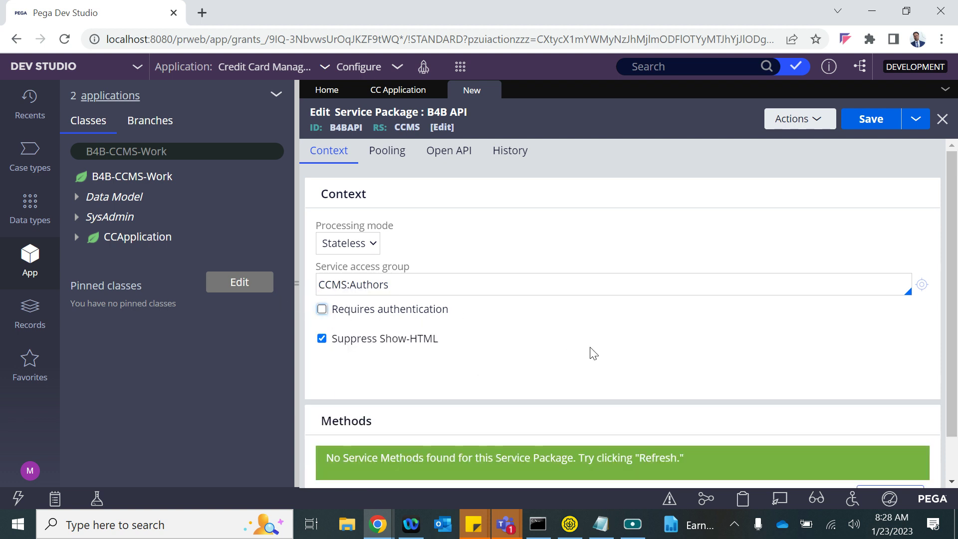
{"action": "left_click", "coordinate": [880, 122]}
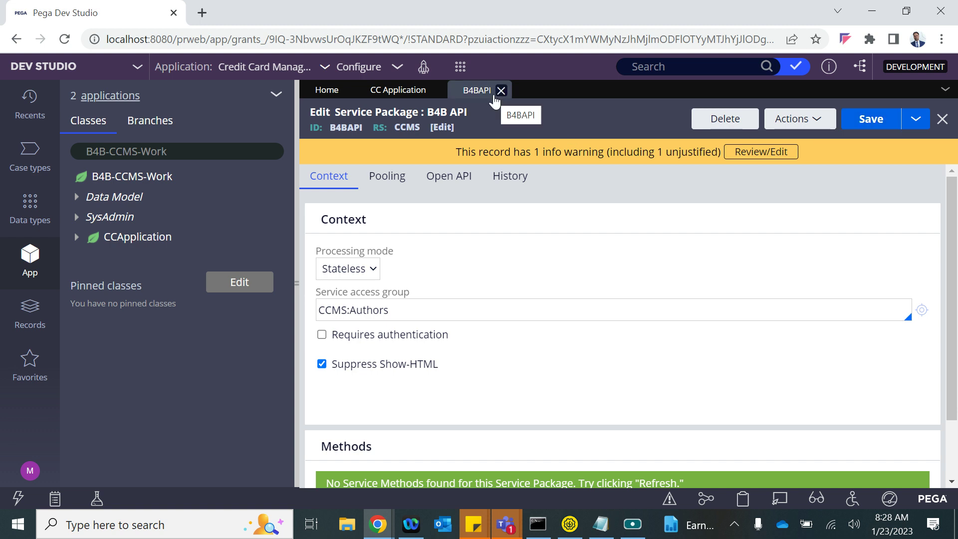
{"action": "left_click", "coordinate": [501, 90]}
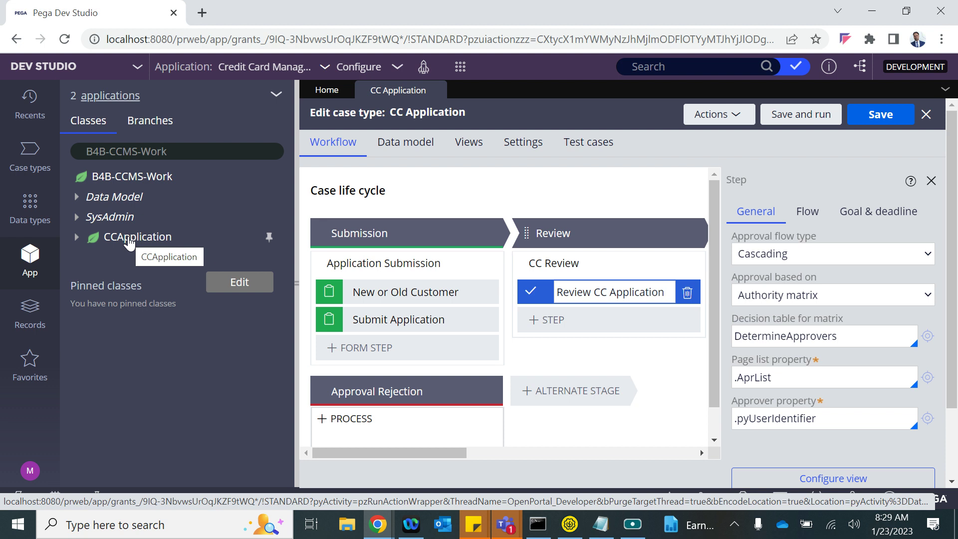
- Start a new Service REST record from the CCApplication class
{"action": "left_click", "coordinate": [129, 244]}
{"action": "right_click", "coordinate": [129, 243]}
{"action": "mouse_move", "coordinate": [129, 259]}
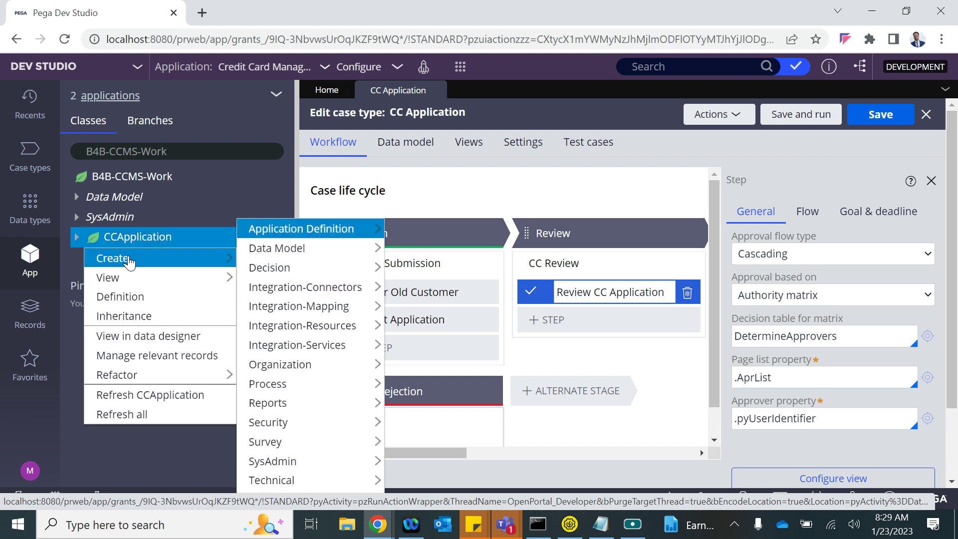
{"action": "mouse_move", "coordinate": [304, 351]}
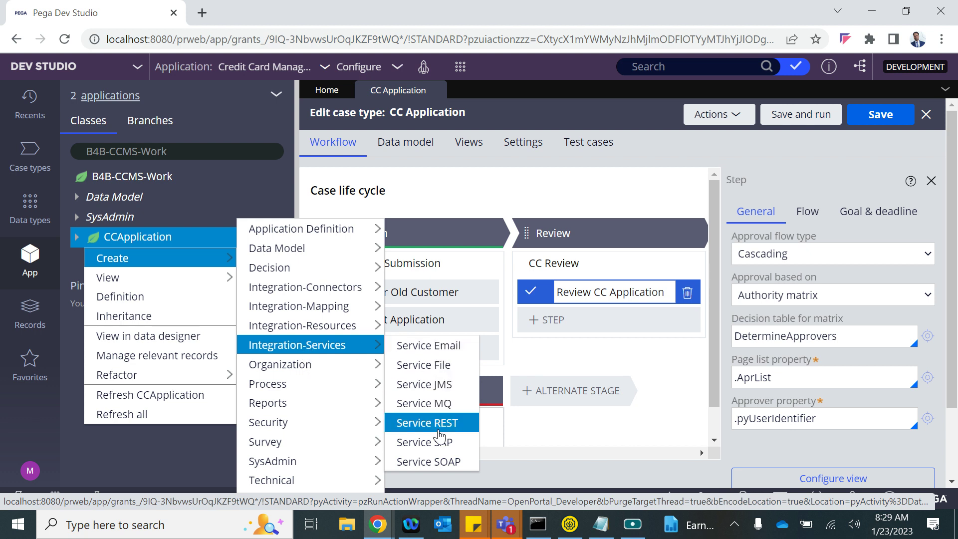
{"action": "left_click", "coordinate": [425, 424]}
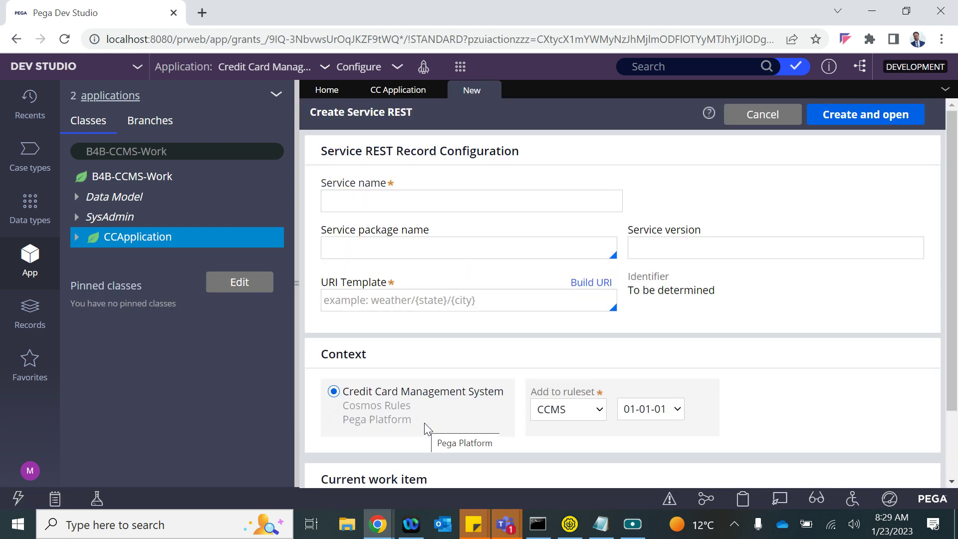
- Name the REST service 'Create CC Application' in service package B4BAPI
{"action": "left_click", "coordinate": [398, 204]}
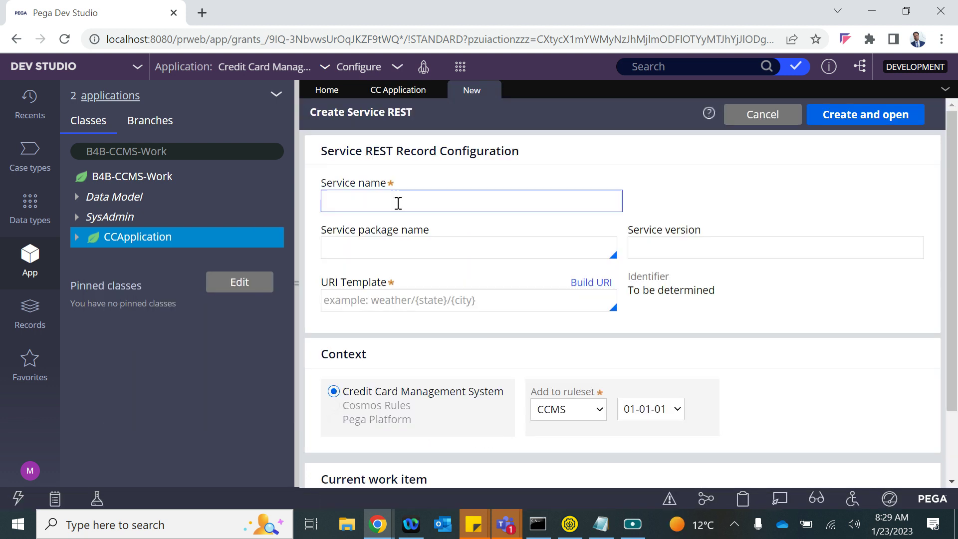
{"action": "left_click", "coordinate": [379, 205]}
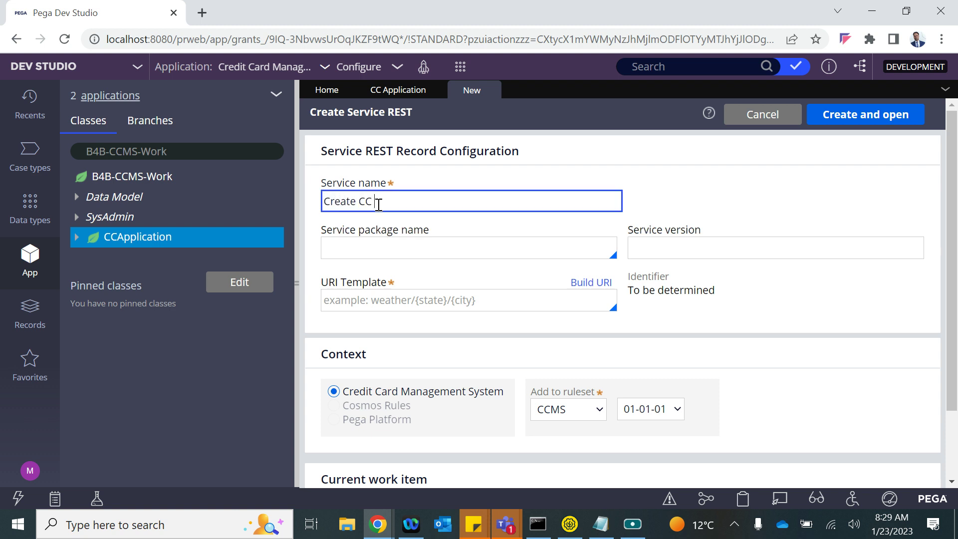
{"action": "type", "text": "Create CC Application"}
{"action": "left_click", "coordinate": [371, 252]}
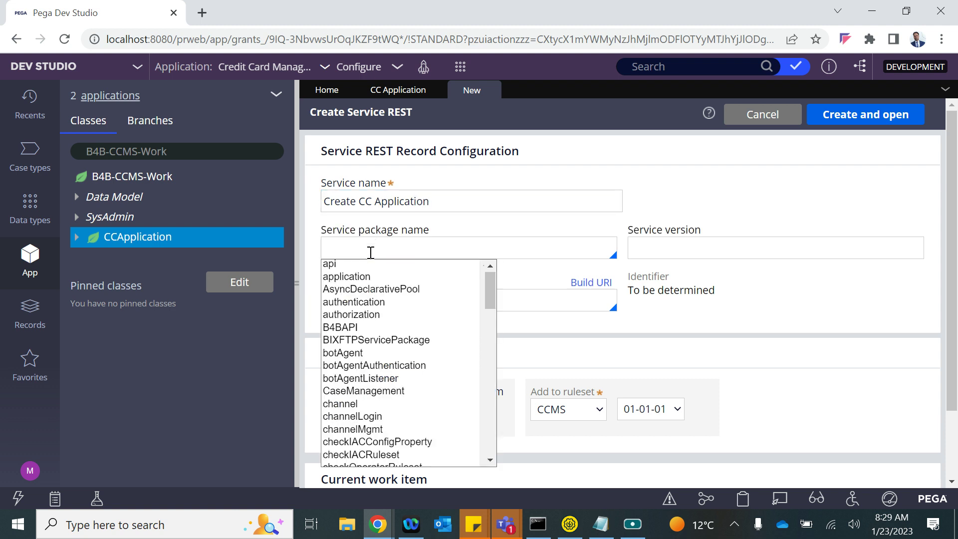
{"action": "key", "text": "Down"}
{"action": "key", "text": "Down"}
{"action": "key", "text": "Down"}
{"action": "key", "text": "Down"}
{"action": "key", "text": "Down"}
{"action": "key", "text": "Down"}
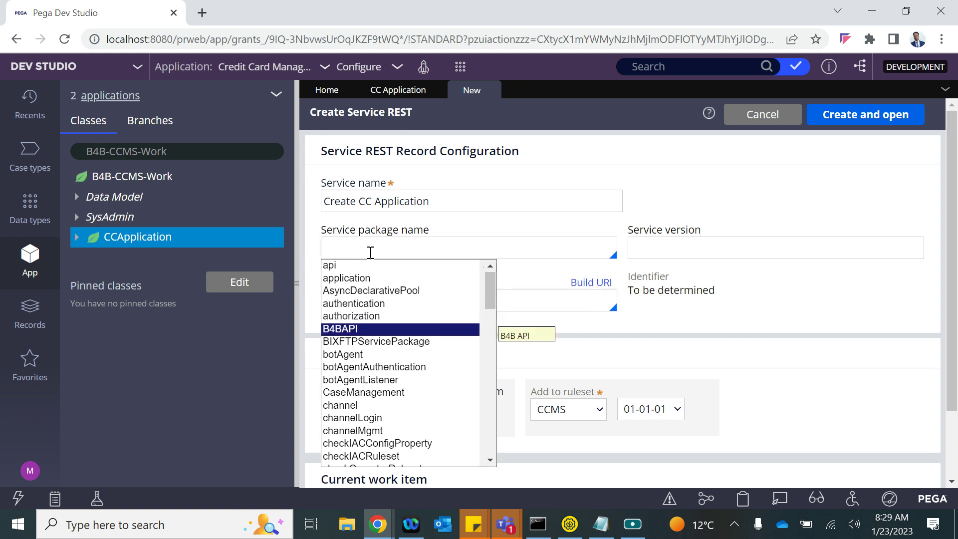
{"action": "key", "text": "Return"}
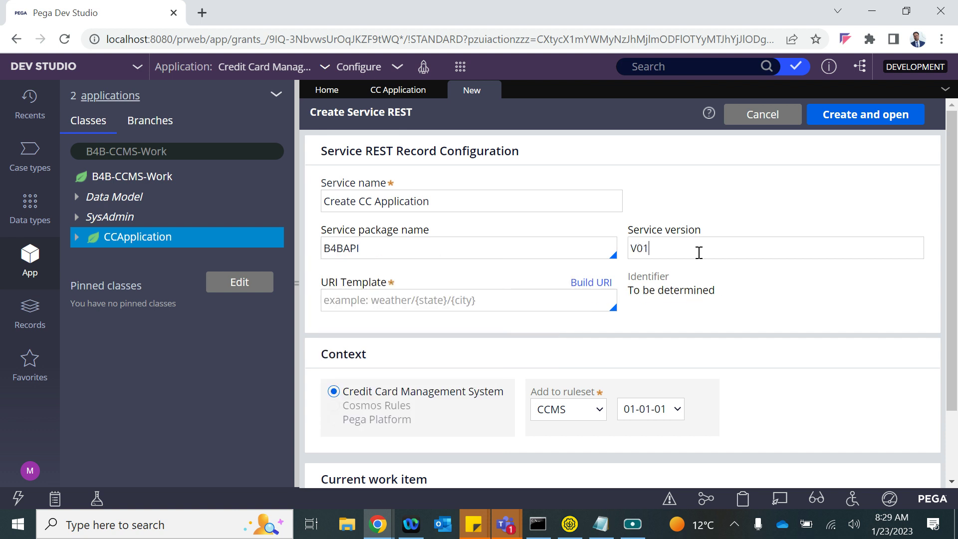
- Build the URI template with the literal component createCCApp
{"action": "left_click", "coordinate": [590, 283]}
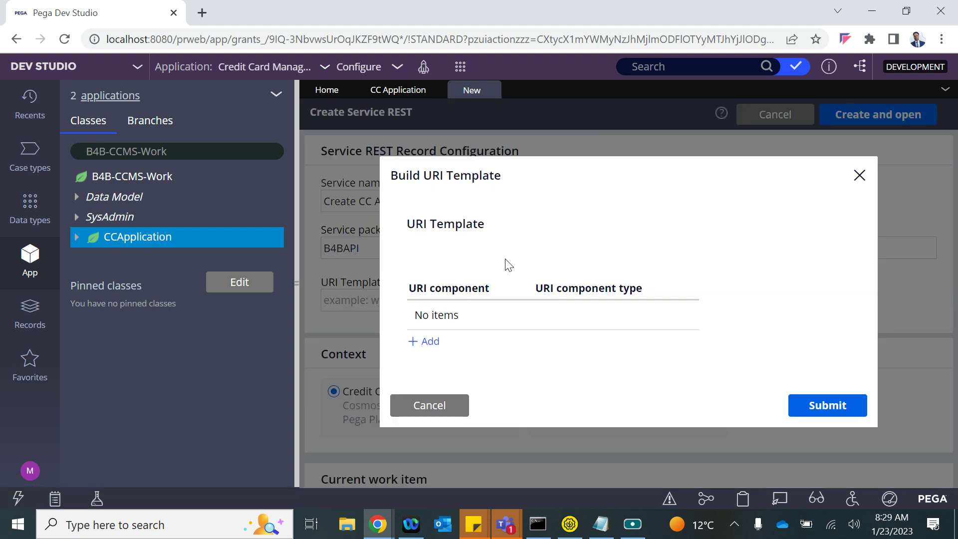
{"action": "left_click", "coordinate": [430, 343]}
{"action": "type", "text": "createCCApp"}
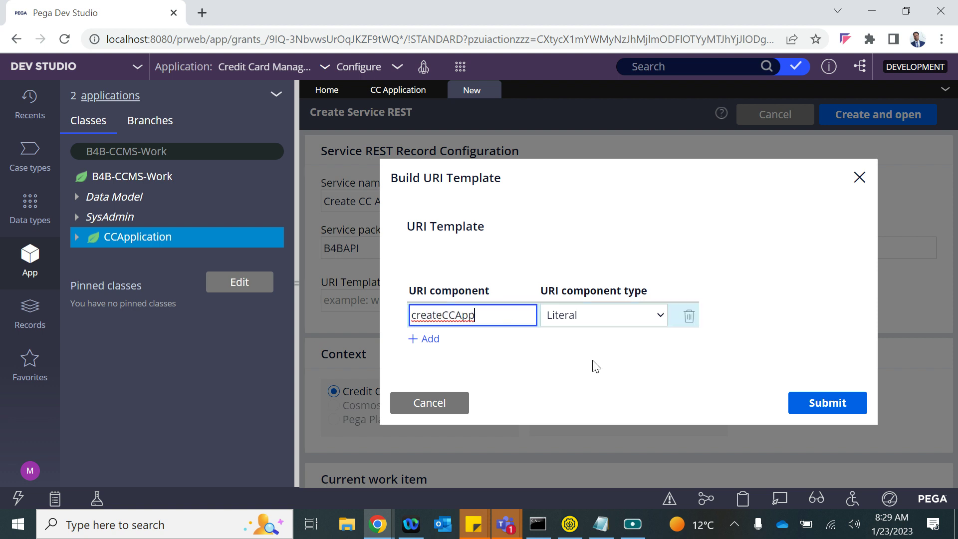
{"action": "left_click", "coordinate": [806, 402]}
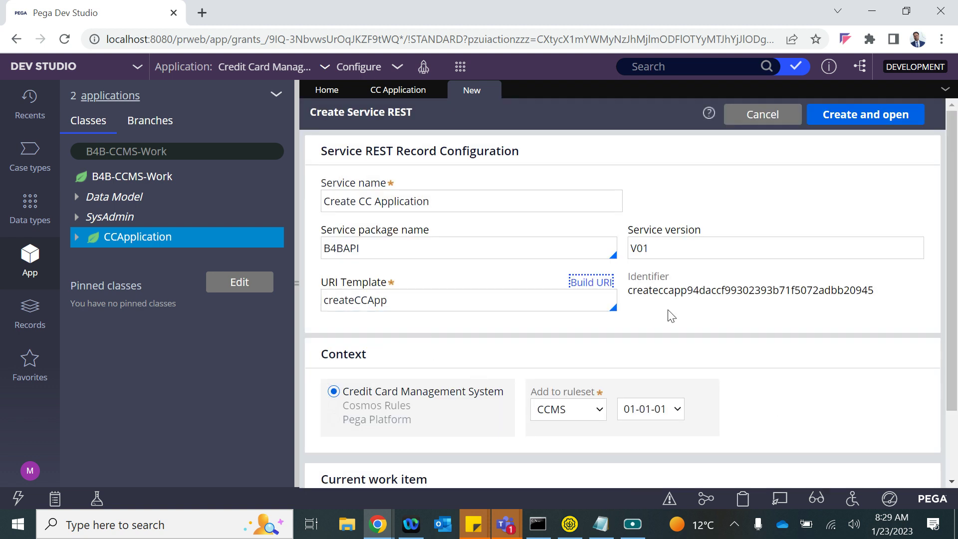
{"action": "left_click_drag", "start_coordinate": [406, 300], "coordinate": [339, 298]}
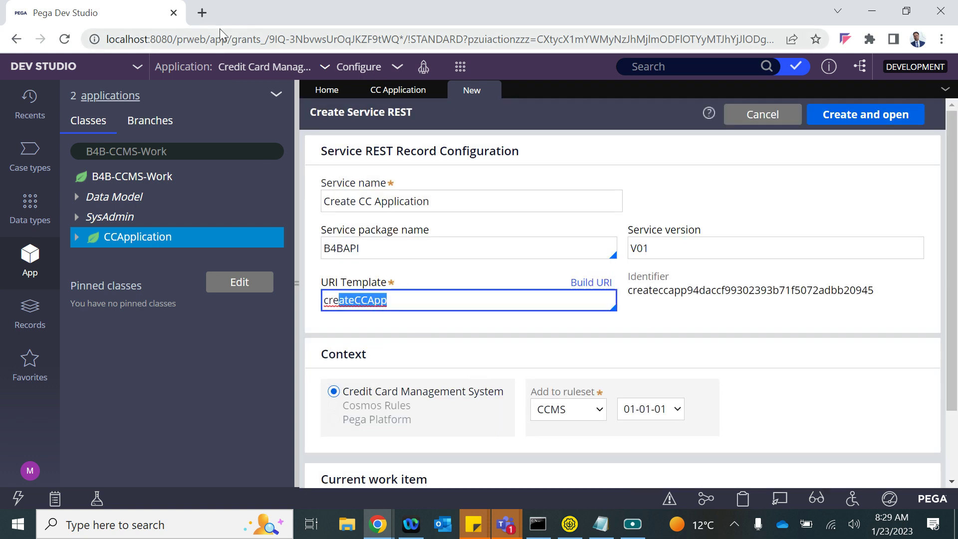
{"action": "left_click_drag", "start_coordinate": [211, 40], "coordinate": [253, 40]}
{"action": "scroll", "coordinate": [481, 332], "scroll_direction": "down", "scroll_amount": 2}
{"action": "scroll", "coordinate": [481, 324], "scroll_direction": "up", "scroll_amount": 2}
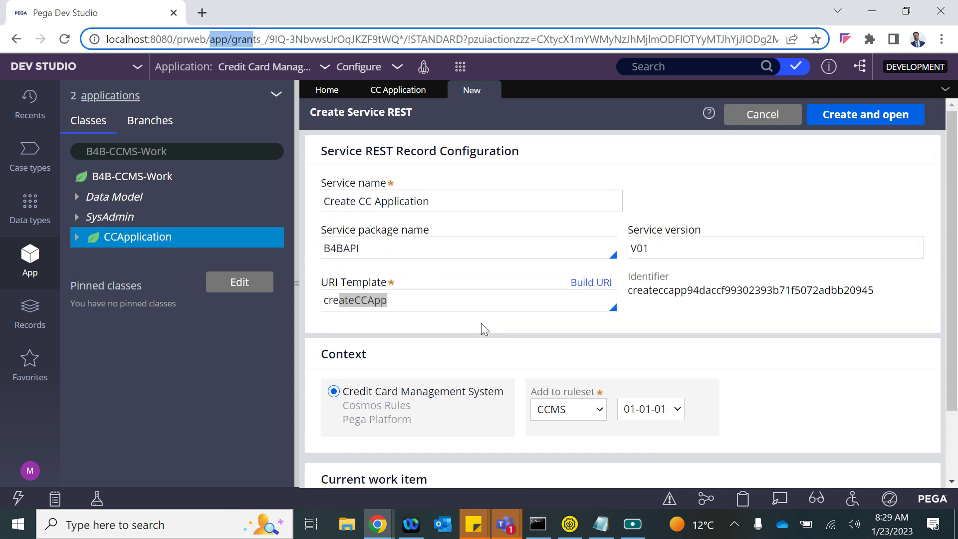
- Create the service, set its resource class to B4B-CCMS-Work-CCApplication, and view its Methods
{"action": "left_click", "coordinate": [852, 122]}
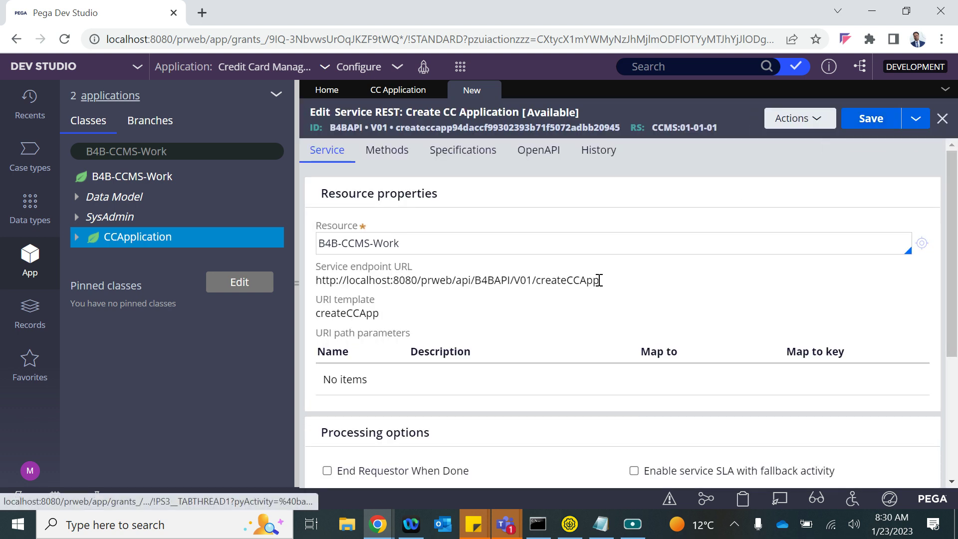
{"action": "left_click_drag", "start_coordinate": [599, 280], "coordinate": [316, 285]}
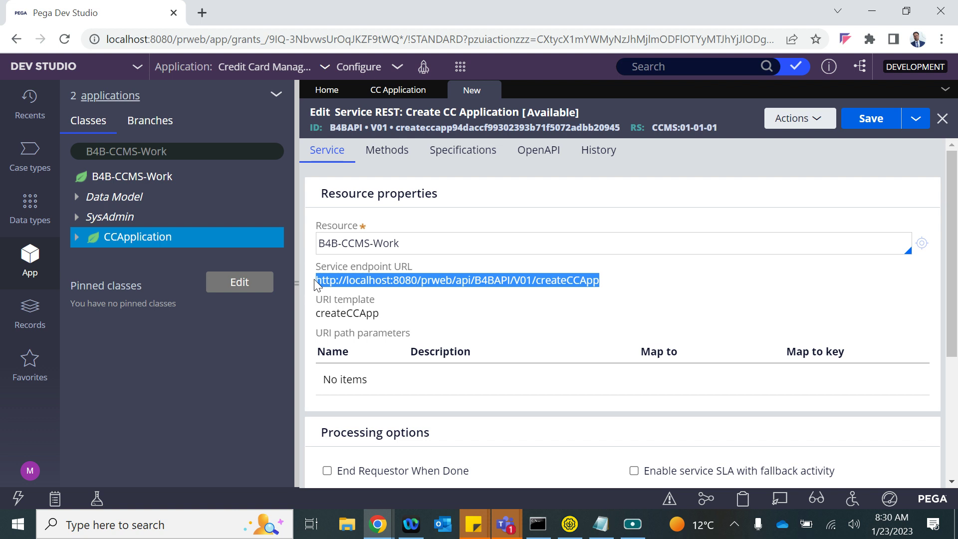
{"action": "left_click", "coordinate": [405, 242]}
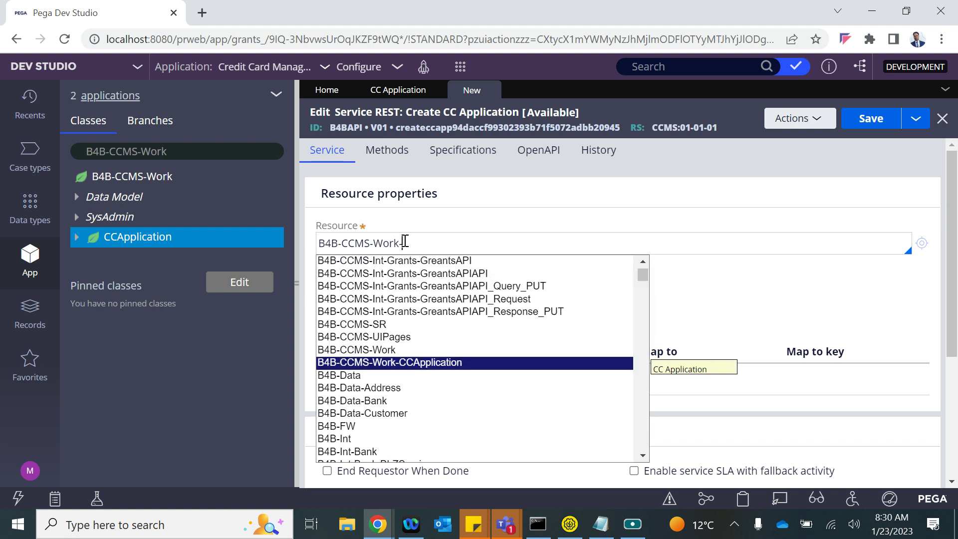
{"action": "key", "text": "Return"}
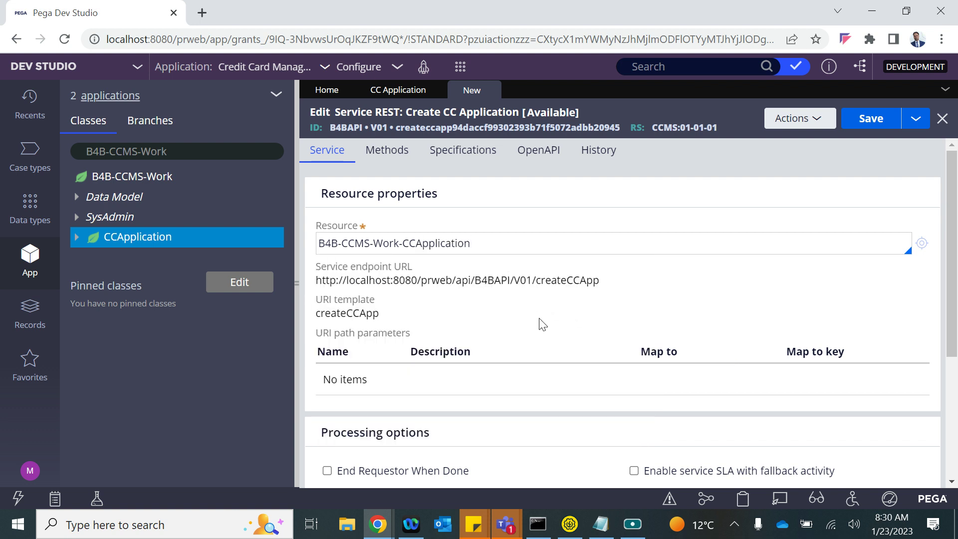
{"action": "scroll", "coordinate": [542, 324], "scroll_direction": "down", "scroll_amount": 3}
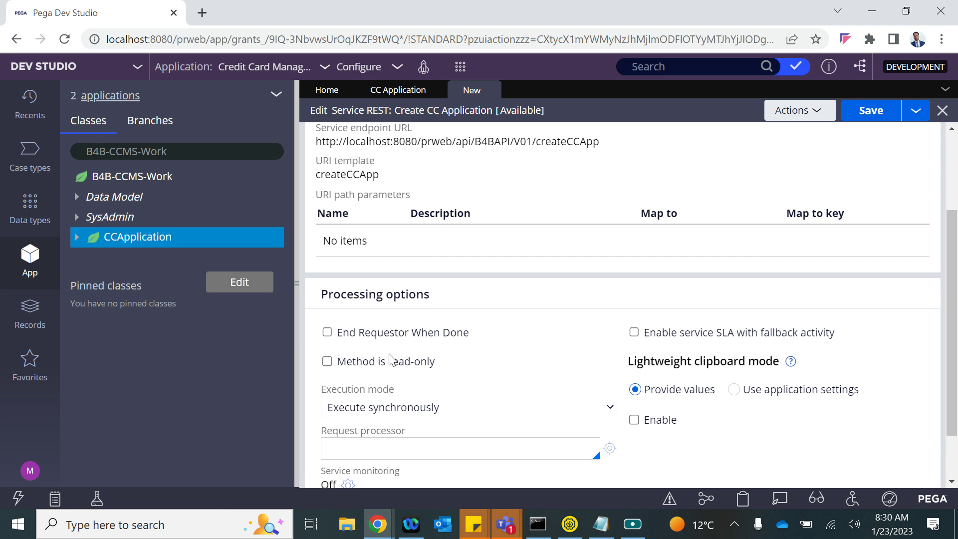
{"action": "scroll", "coordinate": [464, 356], "scroll_direction": "up", "scroll_amount": 3}
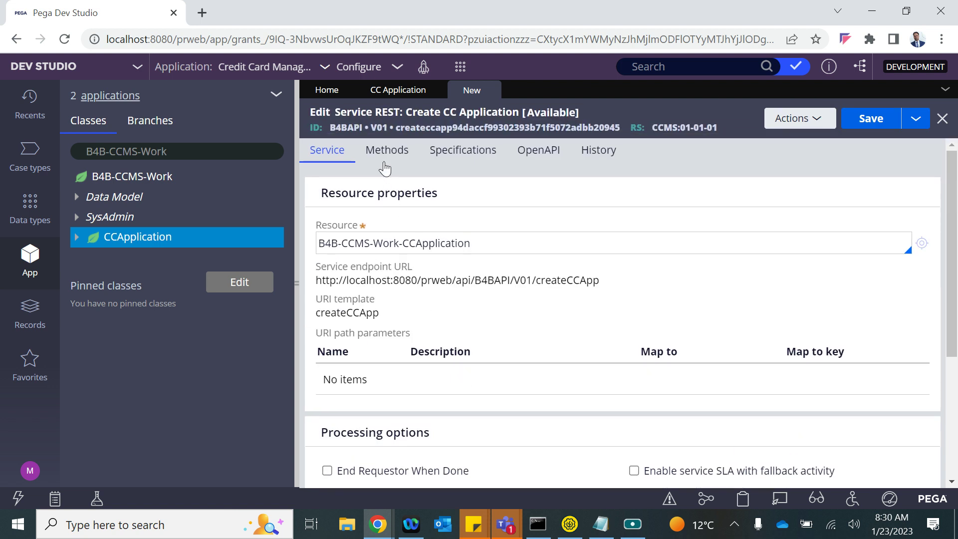
{"action": "left_click", "coordinate": [386, 150]}
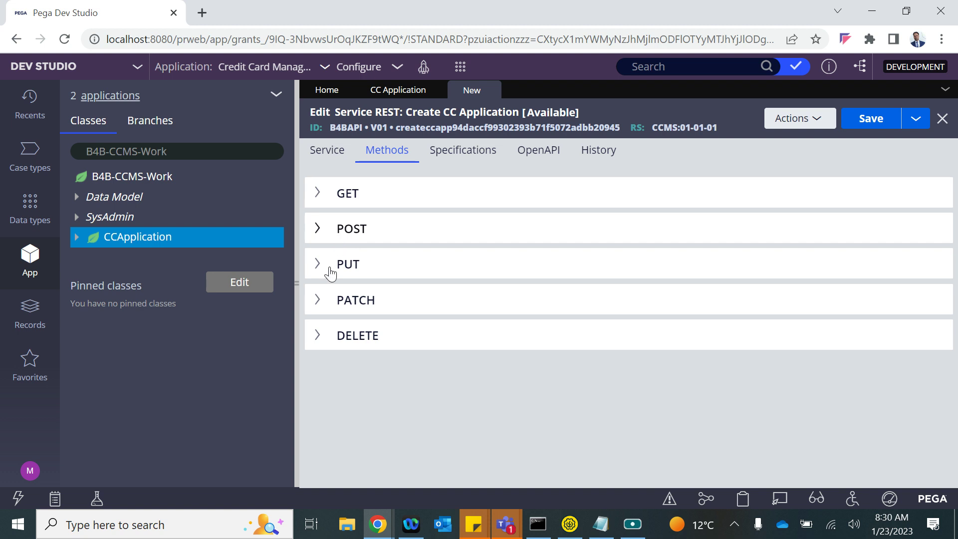
- Google 'put and post difference' and read the PUT and POST explanations
{"action": "left_click", "coordinate": [201, 12]}
{"action": "type", "text": "PUT"}
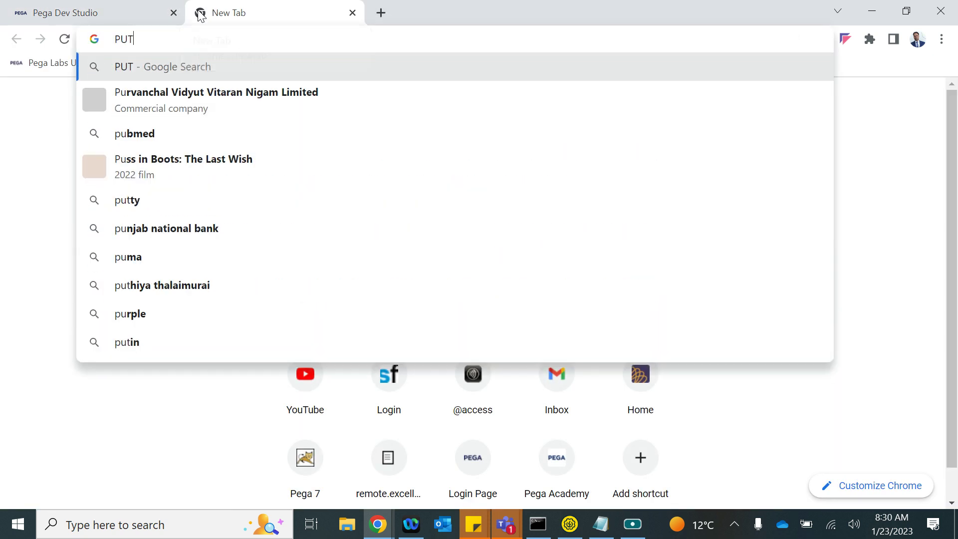
{"action": "type", "text": " and Post"}
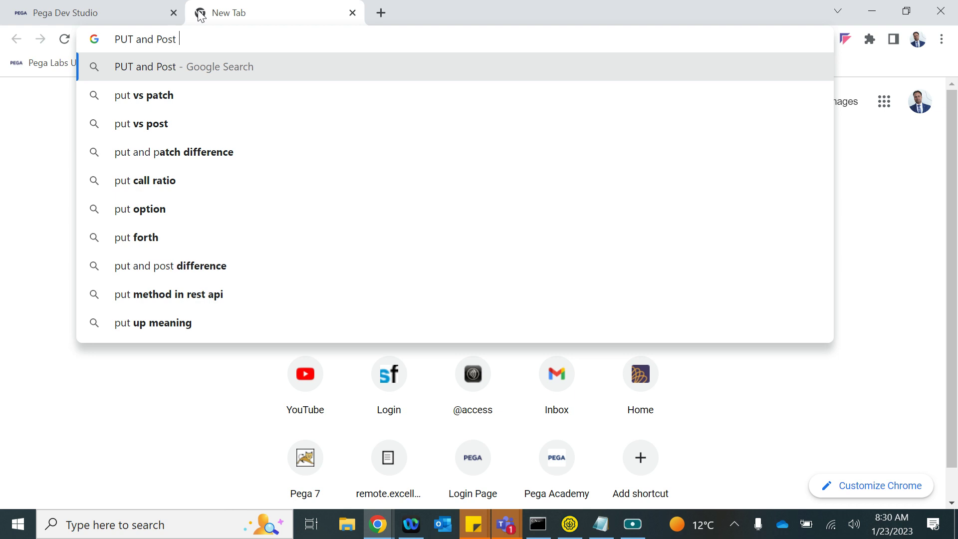
{"action": "key", "text": "Down"}
{"action": "key", "text": "Return"}
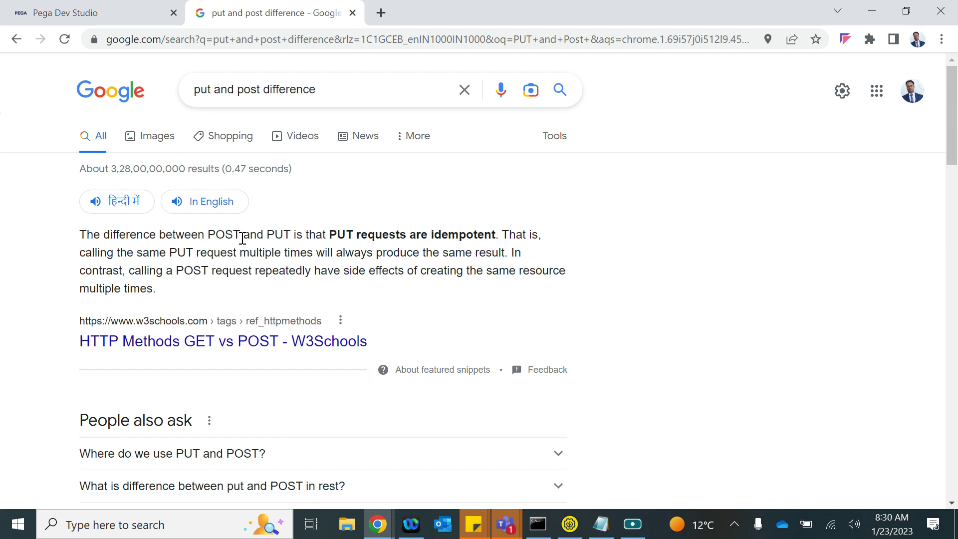
{"action": "left_click_drag", "start_coordinate": [178, 256], "coordinate": [455, 255]}
{"action": "left_click_drag", "start_coordinate": [136, 275], "coordinate": [407, 269]}
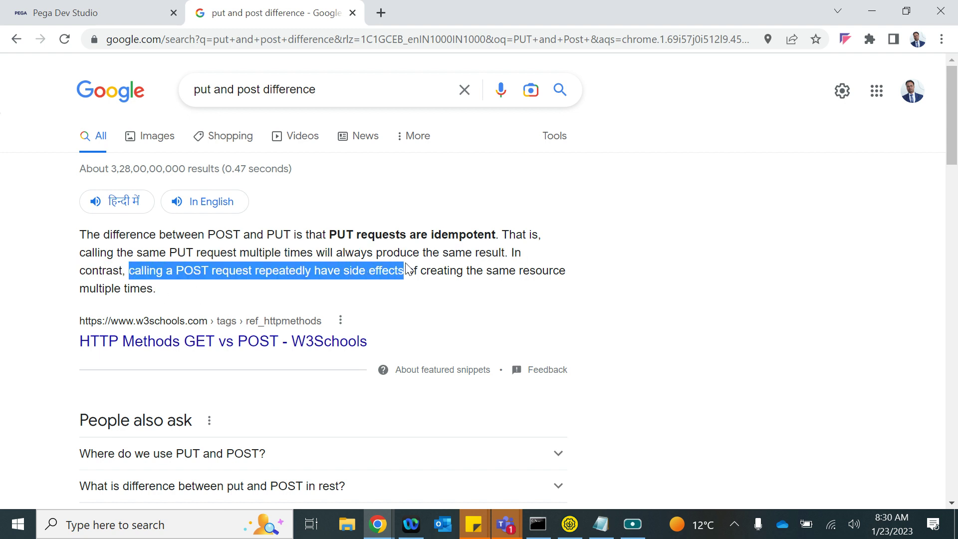
- Read the 'Where do we use PUT and POST' answer, then return to Pega
{"action": "scroll", "coordinate": [200, 370], "scroll_direction": "down", "scroll_amount": 2}
{"action": "left_click", "coordinate": [229, 307]}
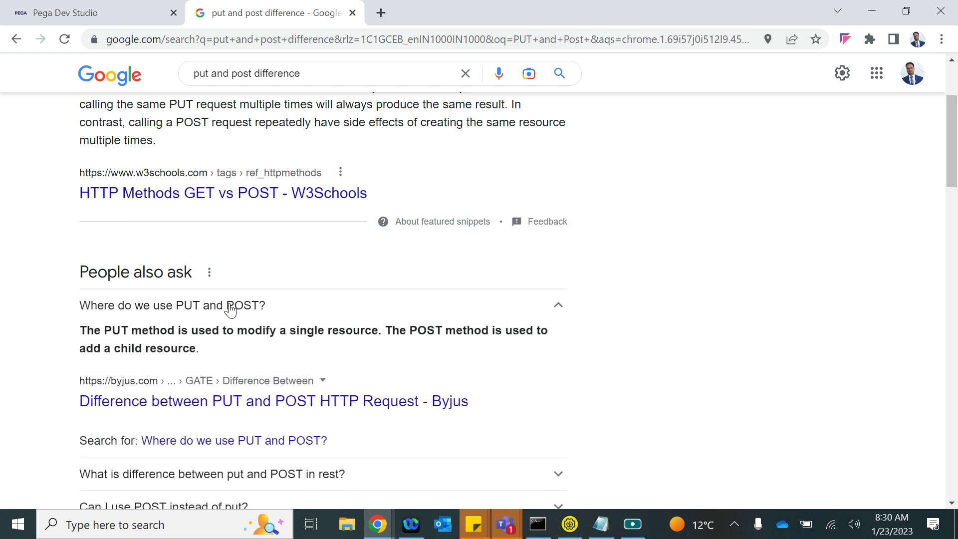
{"action": "left_click_drag", "start_coordinate": [111, 330], "coordinate": [360, 330]}
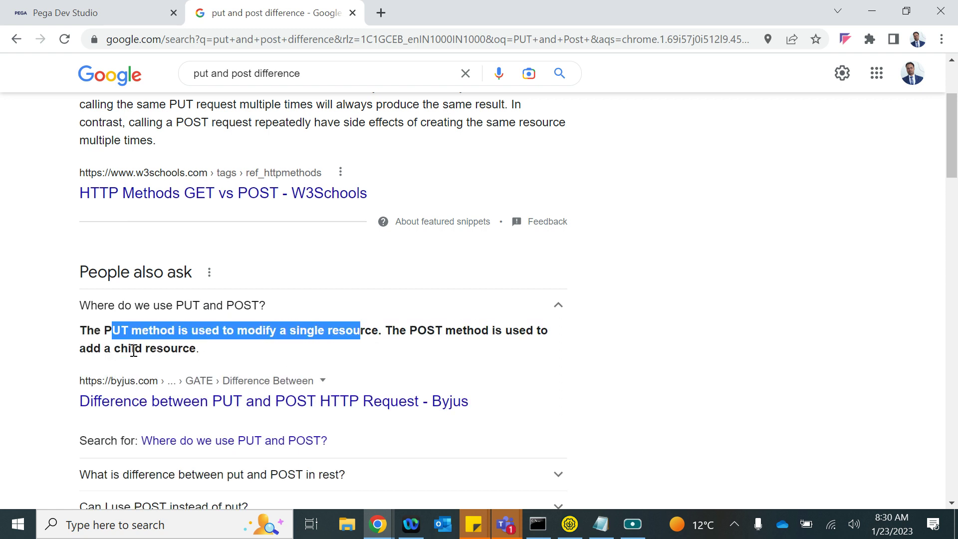
{"action": "left_click_drag", "start_coordinate": [86, 348], "coordinate": [189, 348]}
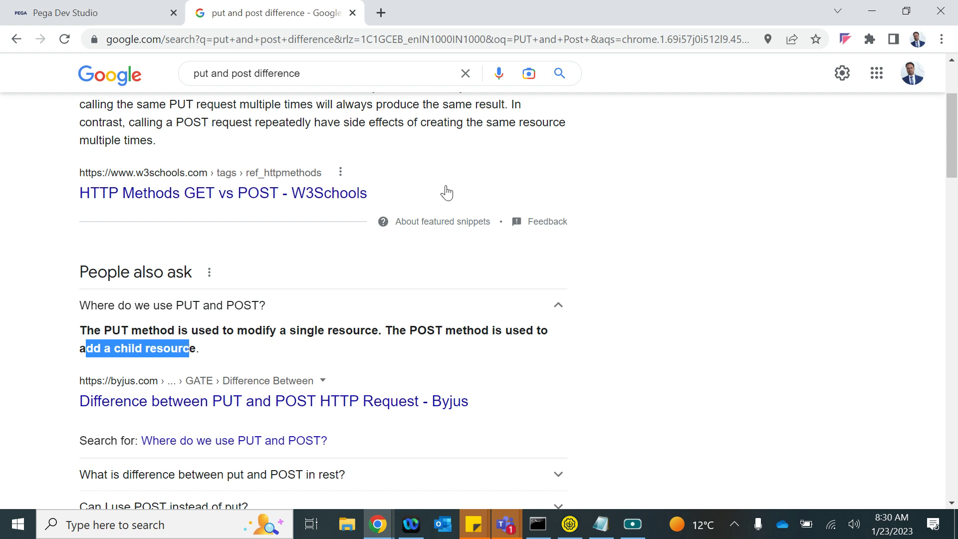
{"action": "left_click", "coordinate": [139, 11]}
{"action": "left_click", "coordinate": [199, 15]}
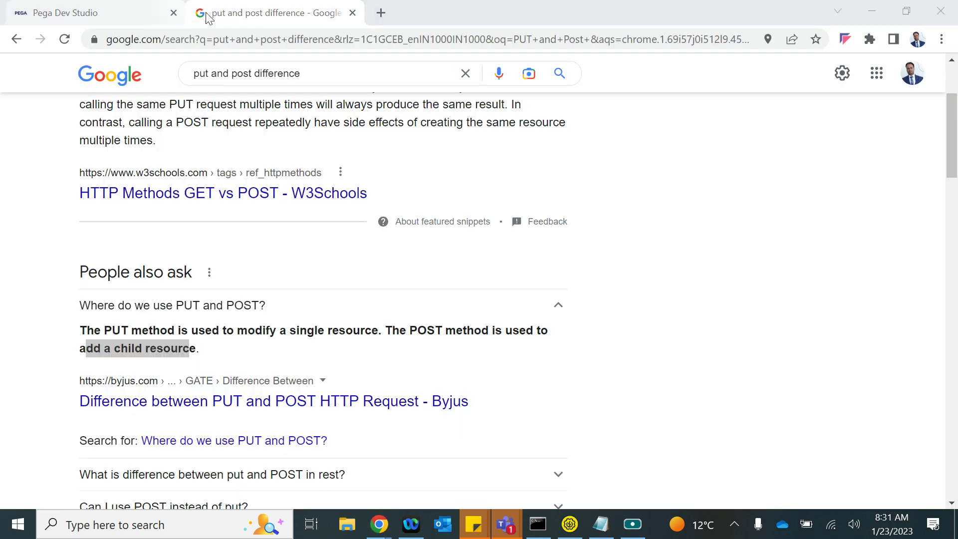
{"action": "key", "text": "ctrl+Tab"}
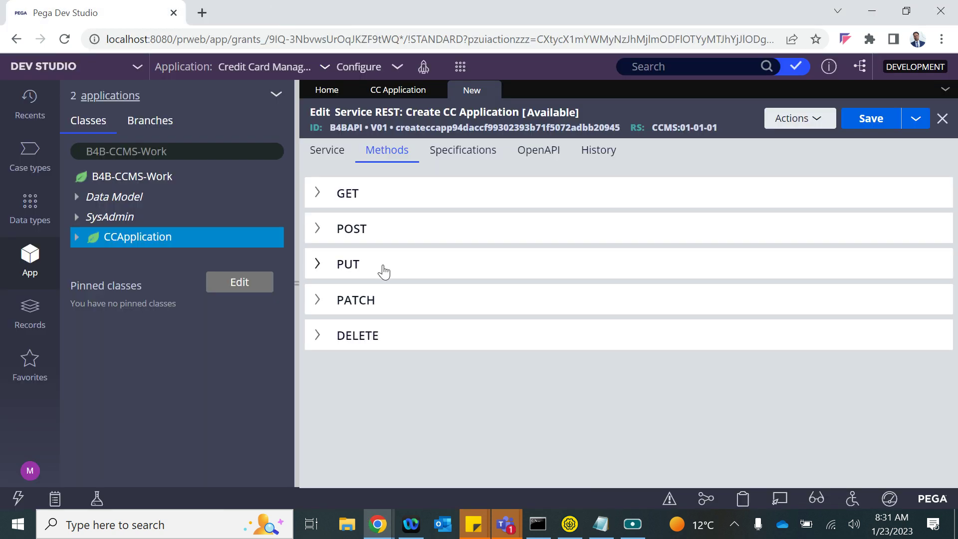
- Add POST query parameter newCust with description newCust
{"action": "left_click", "coordinate": [342, 238]}
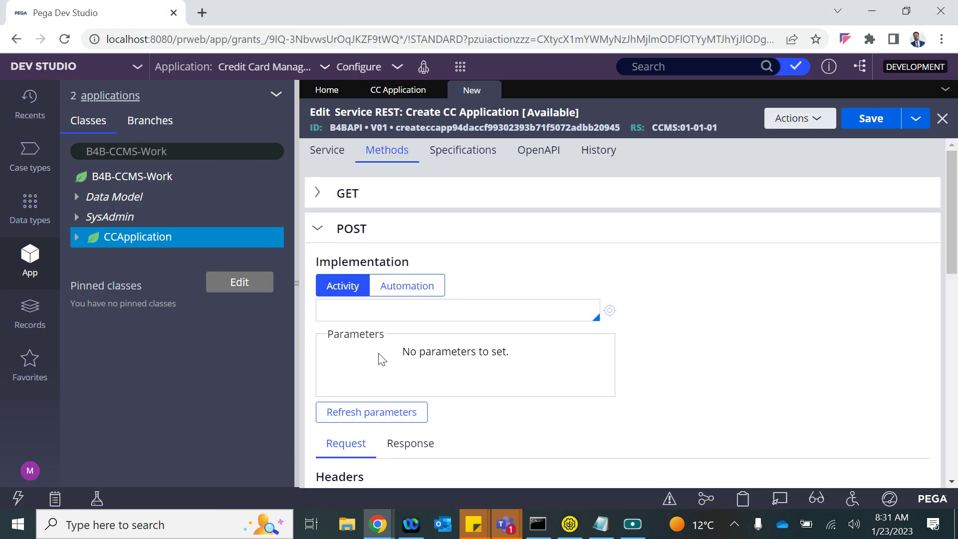
{"action": "scroll", "coordinate": [379, 356], "scroll_direction": "down", "scroll_amount": 3}
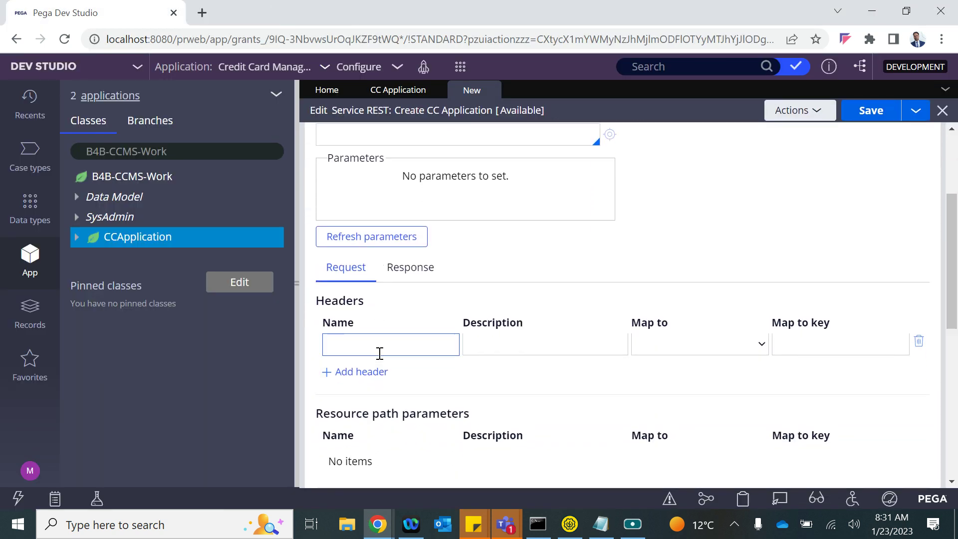
{"action": "scroll", "coordinate": [379, 353], "scroll_direction": "down", "scroll_amount": 2}
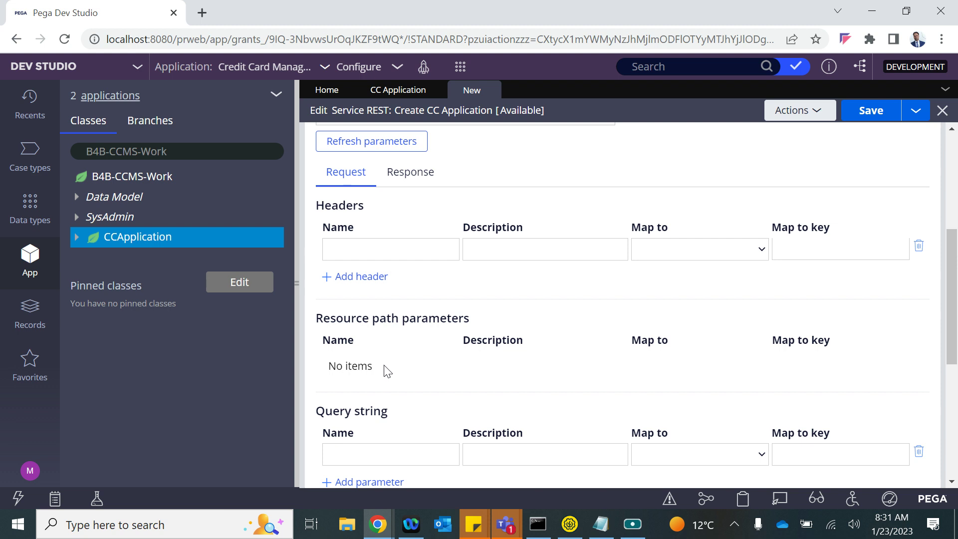
{"action": "scroll", "coordinate": [389, 366], "scroll_direction": "down", "scroll_amount": 2}
{"action": "left_click", "coordinate": [347, 345]}
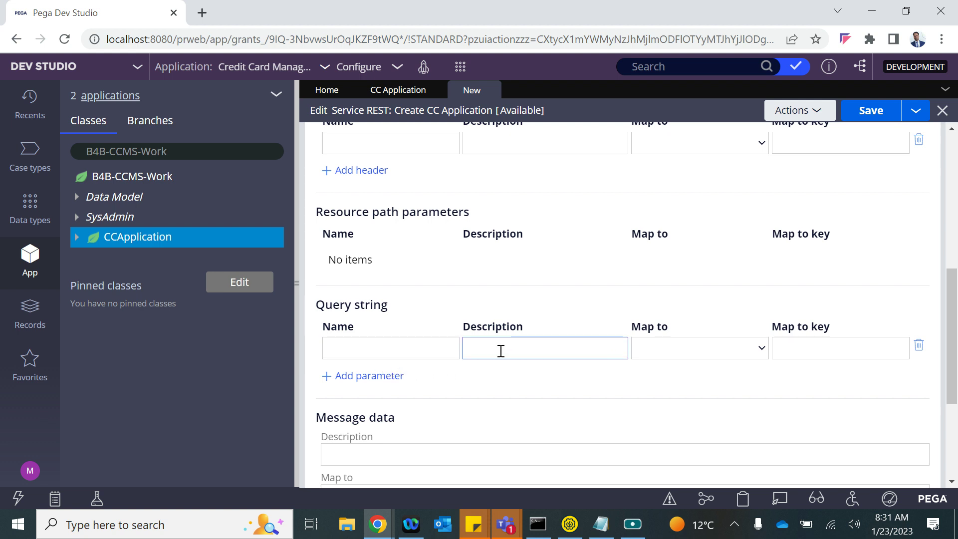
{"action": "left_click", "coordinate": [396, 351]}
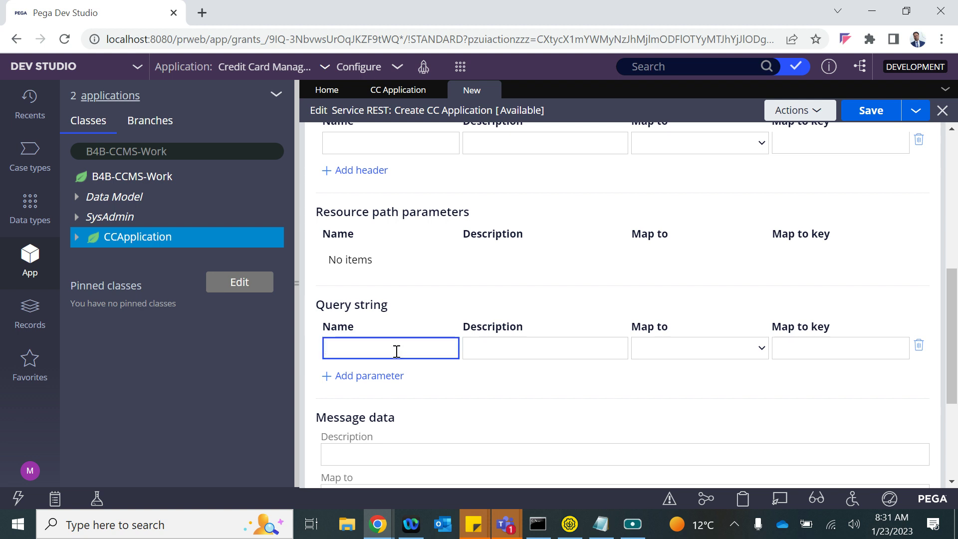
{"action": "type", "text": "newCust"}
{"action": "key", "text": "ctrl+a"}
{"action": "key", "text": "ctrl+c"}
{"action": "left_click", "coordinate": [547, 349]}
{"action": "key", "text": "ctrl+v"}
- Map newCust to Clipboard with map key .NewCust
{"action": "left_click", "coordinate": [738, 348]}
{"action": "left_click", "coordinate": [702, 381]}
{"action": "left_click", "coordinate": [787, 357]}
{"action": "type", "text": "."}
{"action": "key", "text": "Down"}
{"action": "key", "text": "Down"}
{"action": "key", "text": "Down"}
{"action": "key", "text": "Down"}
{"action": "key", "text": "Return"}
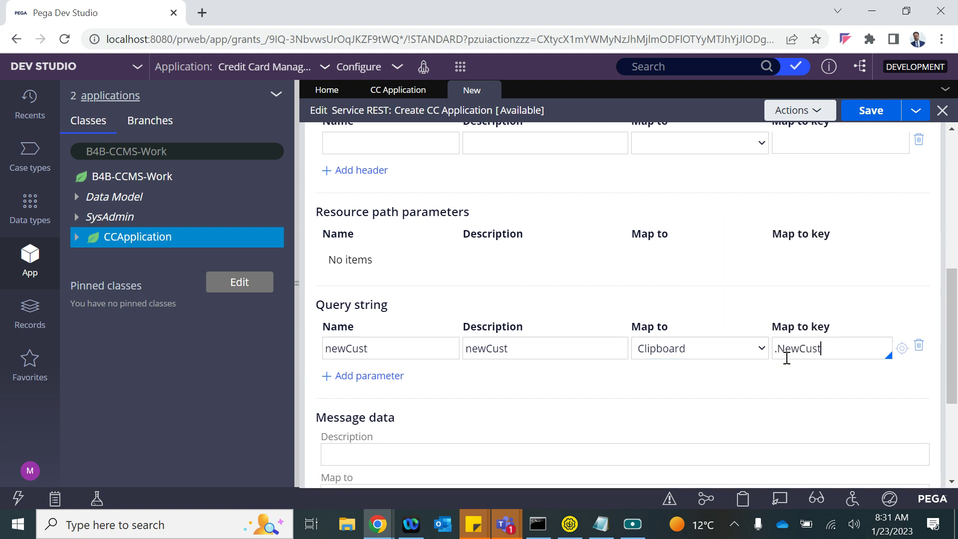
- Add query parameter CID, described CID, mapped to Clipboard key .CustID
{"action": "left_click", "coordinate": [387, 377]}
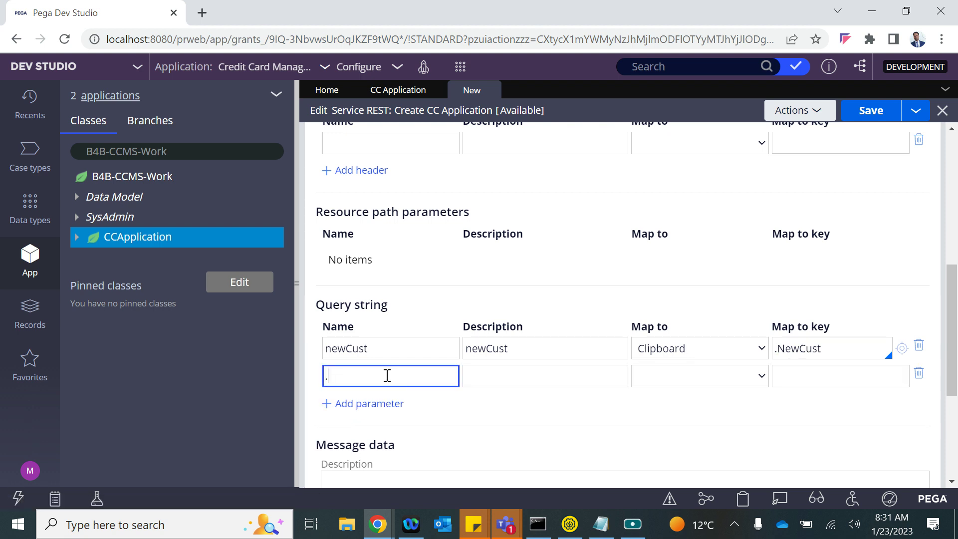
{"action": "type", "text": "CID"}
{"action": "key", "text": "ctrl+a"}
{"action": "left_click", "coordinate": [513, 380]}
{"action": "key", "text": "ctrl+v"}
{"action": "left_click", "coordinate": [727, 381]}
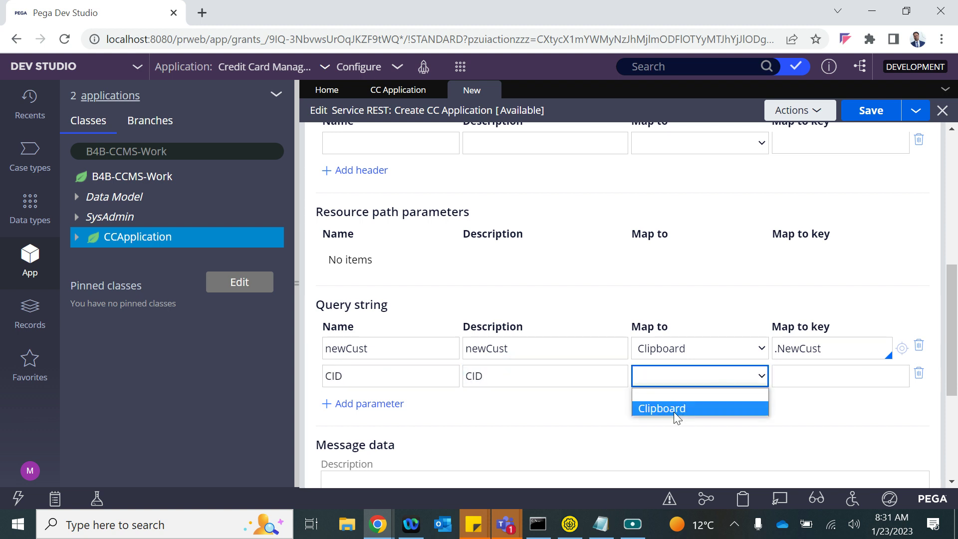
{"action": "left_click", "coordinate": [673, 409]}
{"action": "left_click", "coordinate": [800, 378]}
{"action": "type", "text": "."}
{"action": "key", "text": "Down"}
{"action": "key", "text": "Down"}
{"action": "key", "text": "Down"}
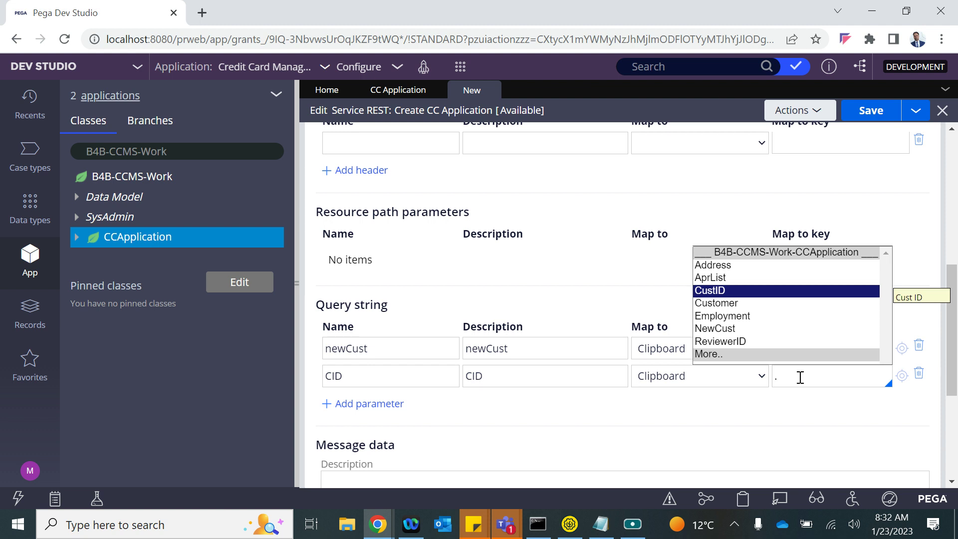
{"action": "key", "text": "Return"}
- Add query parameter rows firstname, lastname, email and phone
{"action": "left_click", "coordinate": [373, 403]}
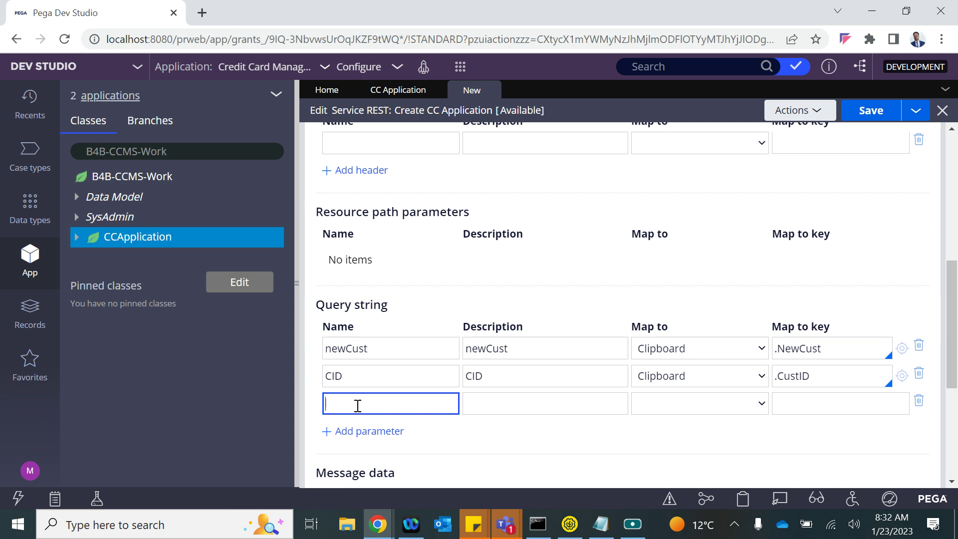
{"action": "type", "text": "firstname"}
{"action": "left_click", "coordinate": [534, 396]}
{"action": "key", "text": "ctrl+v"}
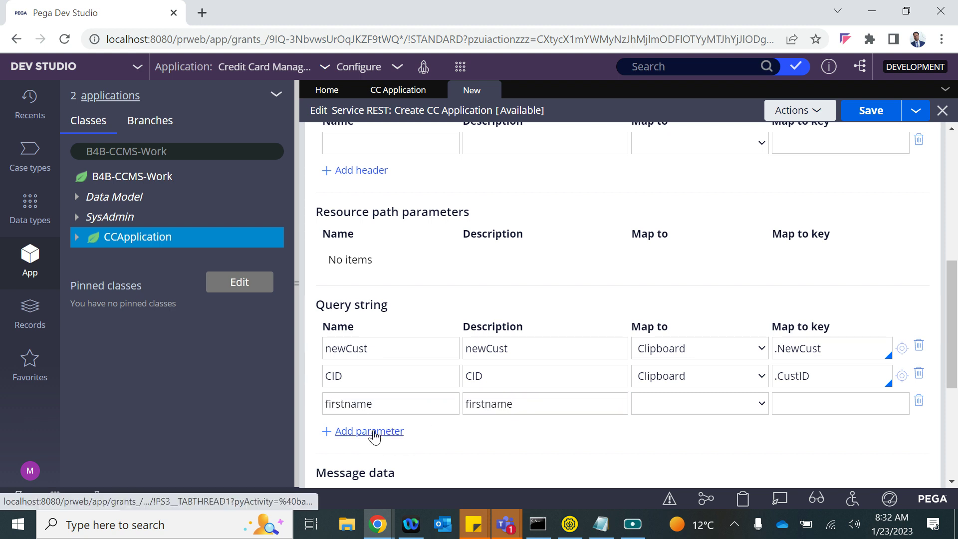
{"action": "left_click", "coordinate": [357, 431]}
{"action": "type", "text": "lastname"}
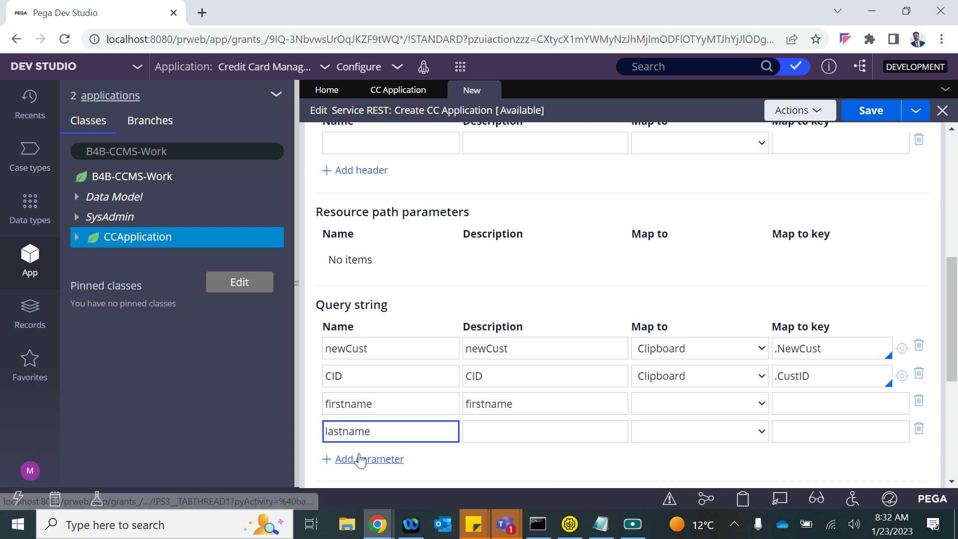
{"action": "left_click", "coordinate": [360, 459]}
{"action": "type", "text": "email"}
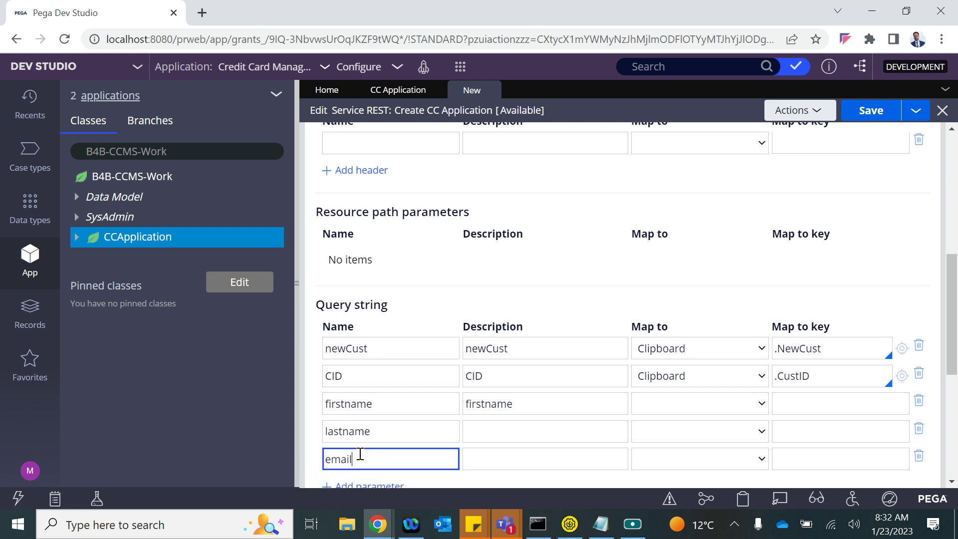
{"action": "scroll", "coordinate": [359, 439], "scroll_direction": "down", "scroll_amount": 2}
{"action": "left_click", "coordinate": [364, 375]}
{"action": "type", "text": "phone"}
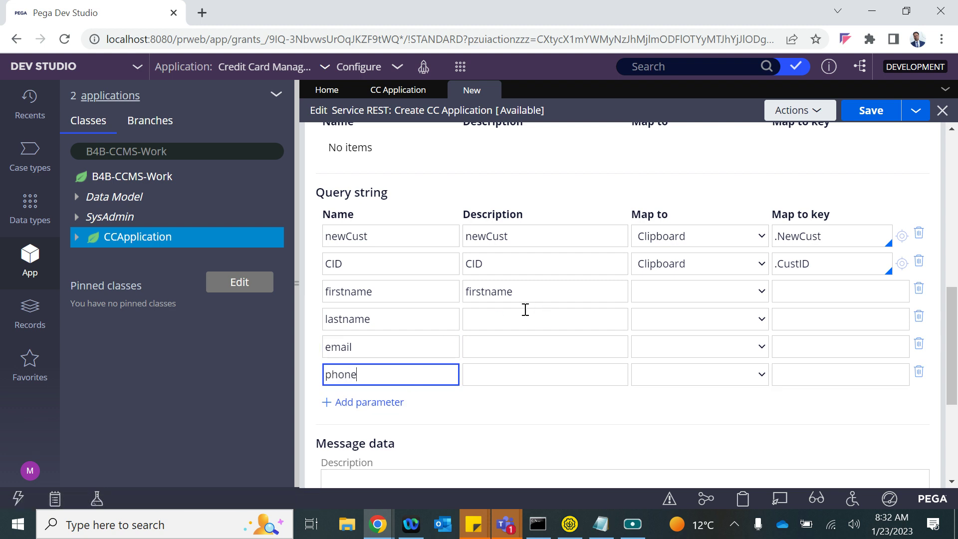
- Rename the email and phone rows to lastname and give all three lastname rows description lastname
{"action": "double_click", "coordinate": [364, 318]}
{"action": "key", "text": "ctrl+c"}
{"action": "left_click", "coordinate": [506, 323]}
{"action": "key", "text": "ctrl+v"}
{"action": "left_click", "coordinate": [345, 347]}
{"action": "double_click", "coordinate": [340, 349]}
{"action": "key", "text": "ctrl+v"}
{"action": "left_click", "coordinate": [494, 345]}
{"action": "key", "text": "ctrl+v"}
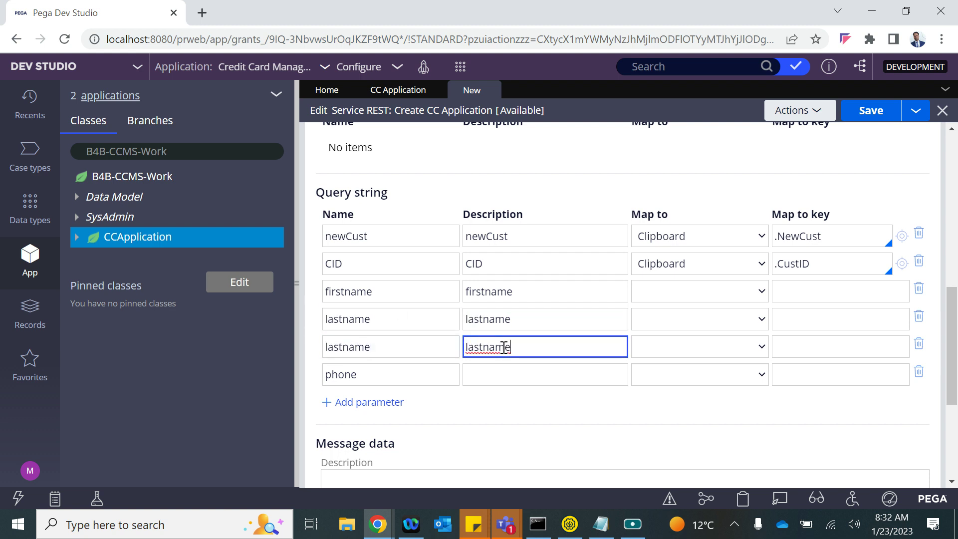
{"action": "double_click", "coordinate": [348, 373]}
{"action": "key", "text": "ctrl+v"}
{"action": "left_click", "coordinate": [493, 379]}
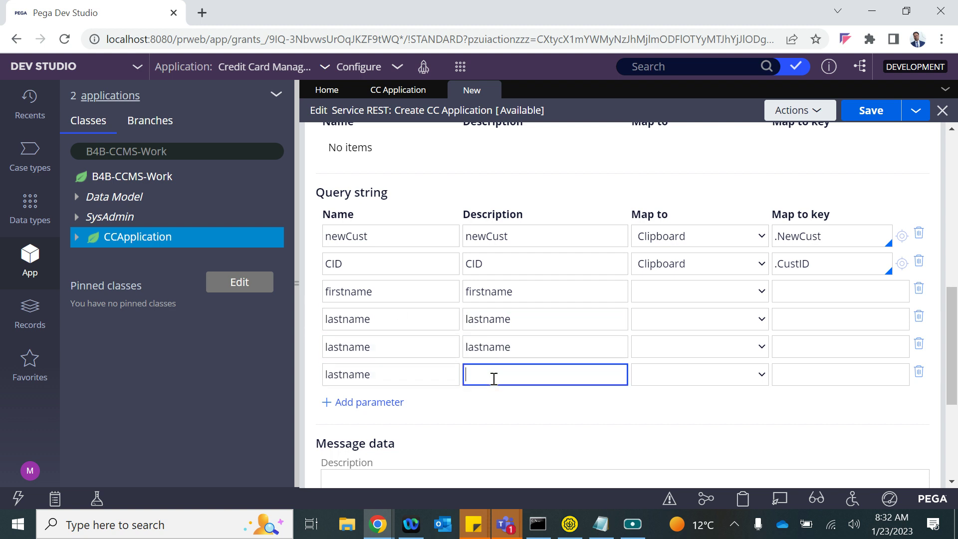
{"action": "key", "text": "ctrl+v"}
- Map the firstname and three lastname parameters to Clipboard
{"action": "left_click", "coordinate": [726, 292]}
{"action": "left_click", "coordinate": [682, 322]}
{"action": "left_click", "coordinate": [687, 321]}
{"action": "left_click", "coordinate": [686, 351]}
{"action": "left_click", "coordinate": [681, 345]}
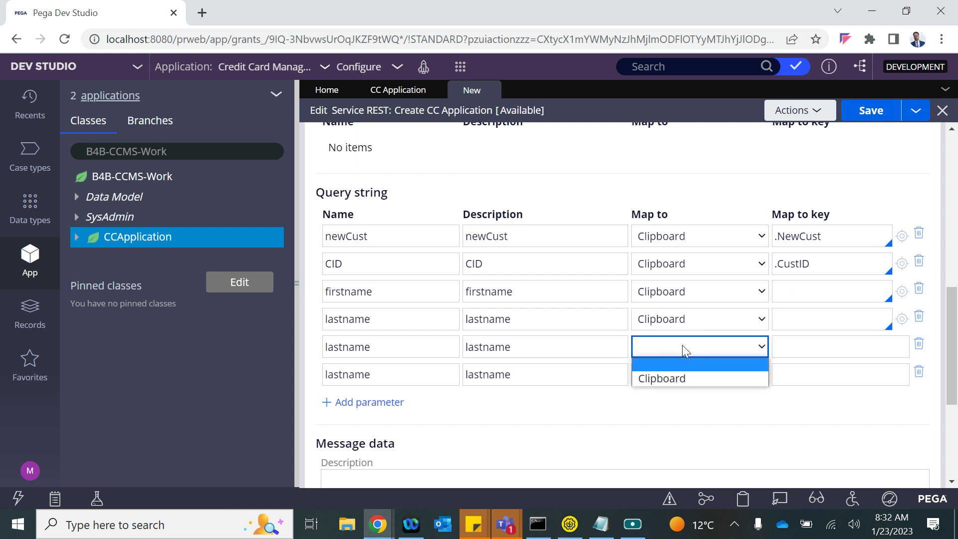
{"action": "left_click", "coordinate": [664, 378]}
{"action": "left_click", "coordinate": [676, 375]}
{"action": "left_click", "coordinate": [670, 406]}
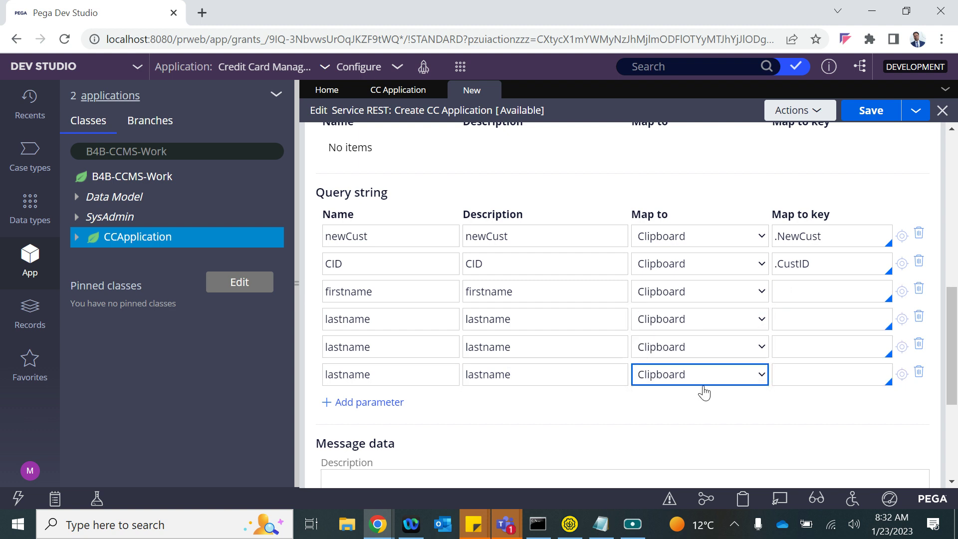
{"action": "left_click", "coordinate": [805, 298]}
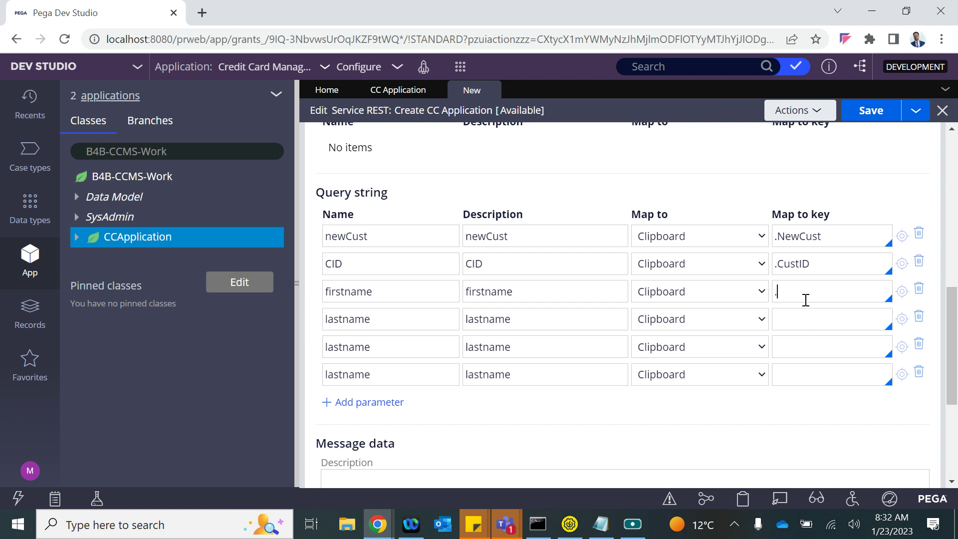
- Complete the firstname row's mapping key as .Customer.FirstName
{"action": "type", "text": "."}
{"action": "key", "text": "Down"}
{"action": "key", "text": "Down"}
{"action": "key", "text": "Down"}
{"action": "key", "text": "Down"}
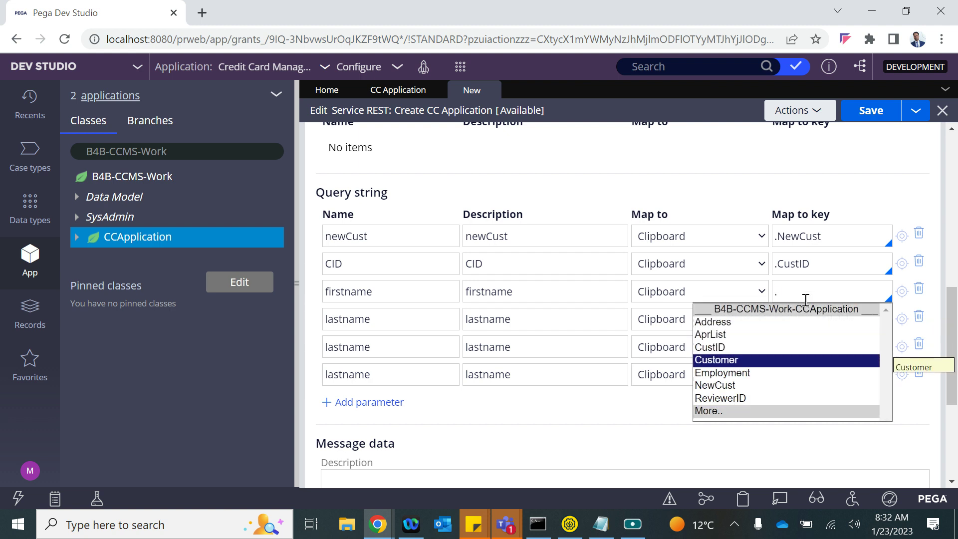
{"action": "key", "text": "Return"}
{"action": "type", "text": "."}
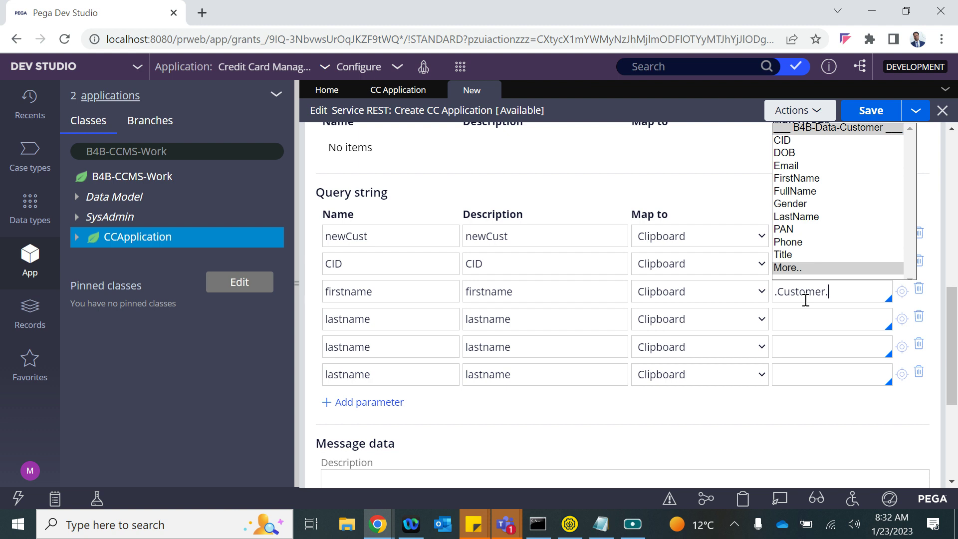
{"action": "key", "text": "Down"}
{"action": "key", "text": "Down"}
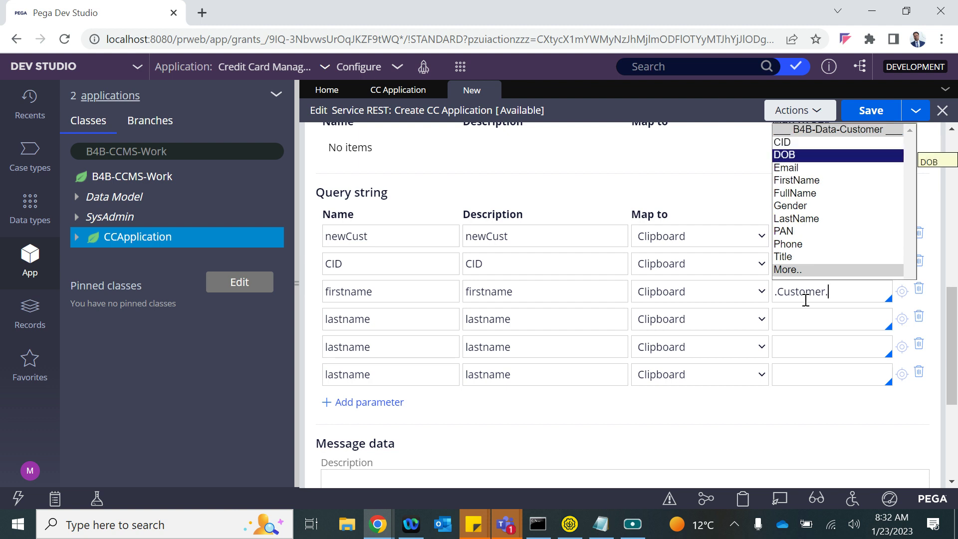
{"action": "key", "text": "Down"}
{"action": "key", "text": "Down"}
{"action": "key", "text": "Return"}
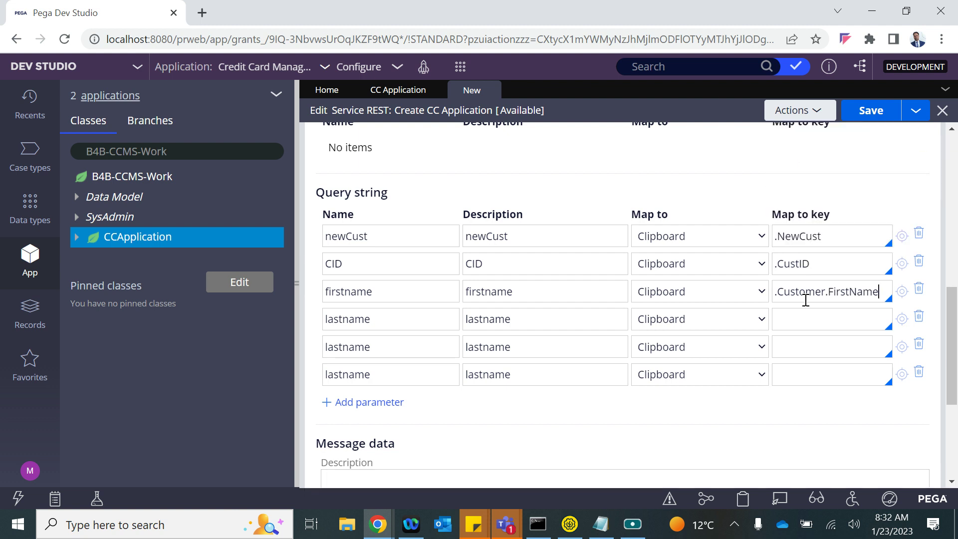
- Map the lastname row's key to .Customer.LastName
{"action": "triple_click", "coordinate": [807, 294]}
{"action": "key", "text": "ctrl+c"}
{"action": "left_click", "coordinate": [802, 316]}
{"action": "key", "text": "ctrl+v"}
{"action": "key", "text": "BackSpace"}
{"action": "key", "text": "BackSpace"}
{"action": "key", "text": "BackSpace"}
{"action": "key", "text": "BackSpace"}
{"action": "key", "text": "BackSpace"}
{"action": "key", "text": "BackSpace"}
{"action": "key", "text": "BackSpace"}
{"action": "key", "text": "BackSpace"}
{"action": "key", "text": "BackSpace"}
{"action": "key", "text": "BackSpace"}
{"action": "type", "text": "."}
{"action": "key", "text": "Down"}
{"action": "key", "text": "Down"}
{"action": "key", "text": "Down"}
{"action": "key", "text": "Down"}
{"action": "key", "text": "Down"}
{"action": "key", "text": "Down"}
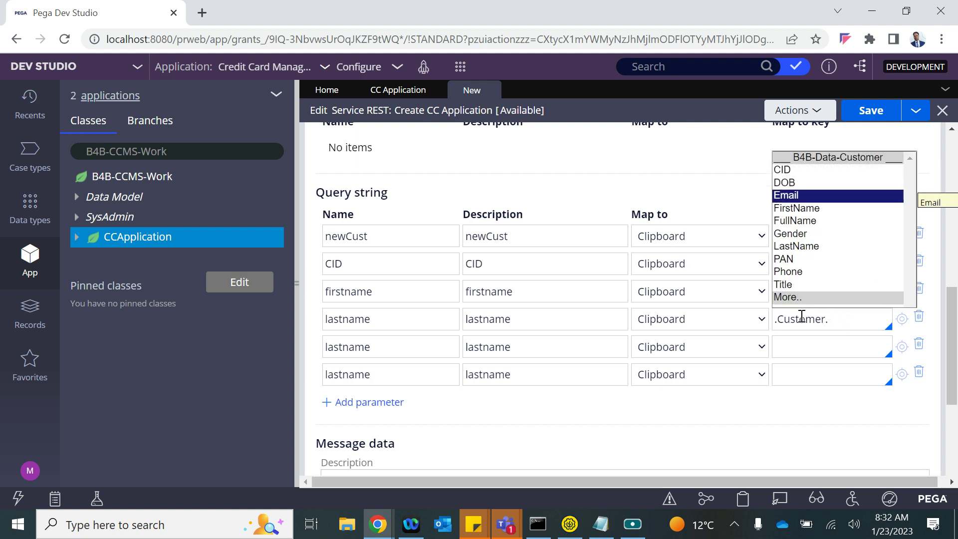
{"action": "key", "text": "Down"}
{"action": "key", "text": "Return"}
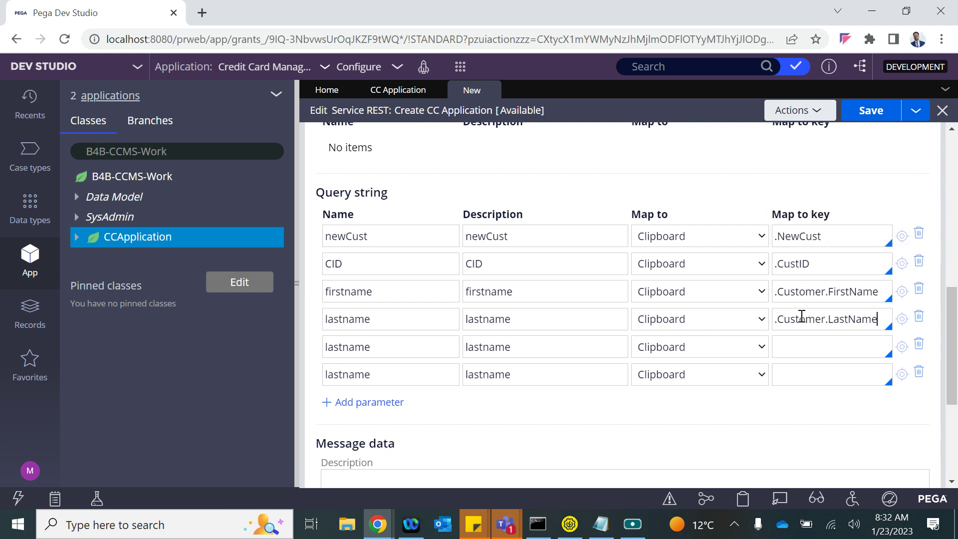
- Map the fifth row to .Customer.Email and set its name and description to email
{"action": "triple_click", "coordinate": [801, 317]}
{"action": "left_click", "coordinate": [821, 318]}
{"action": "left_click_drag", "start_coordinate": [828, 319], "coordinate": [737, 321]}
{"action": "key", "text": "ctrl+c"}
{"action": "left_click", "coordinate": [803, 346]}
{"action": "key", "text": "ctrl+v"}
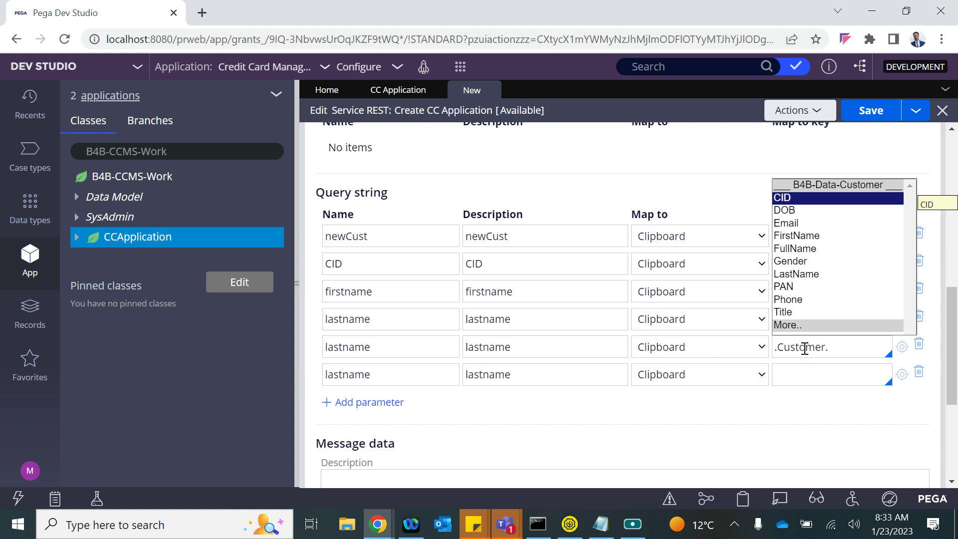
{"action": "key", "text": "Down"}
{"action": "key", "text": "Down"}
{"action": "key", "text": "Down"}
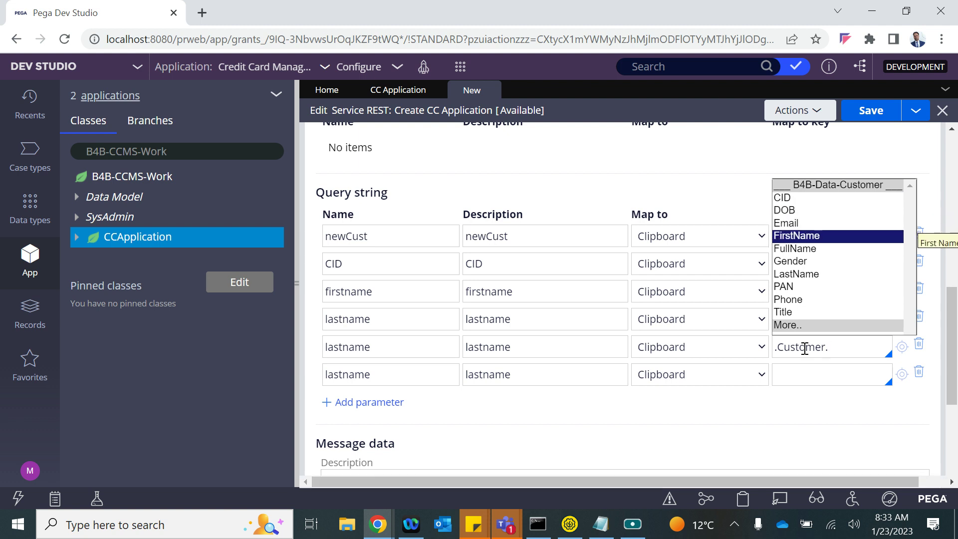
{"action": "key", "text": "Up"}
{"action": "key", "text": "Return"}
{"action": "double_click", "coordinate": [354, 347]}
{"action": "type", "text": "email"}
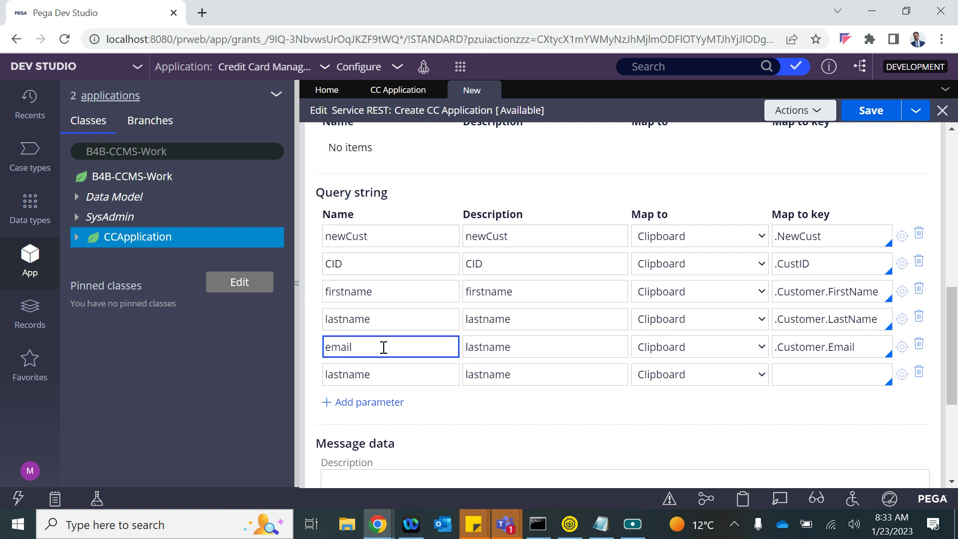
{"action": "double_click", "coordinate": [490, 347]}
{"action": "type", "text": "email"}
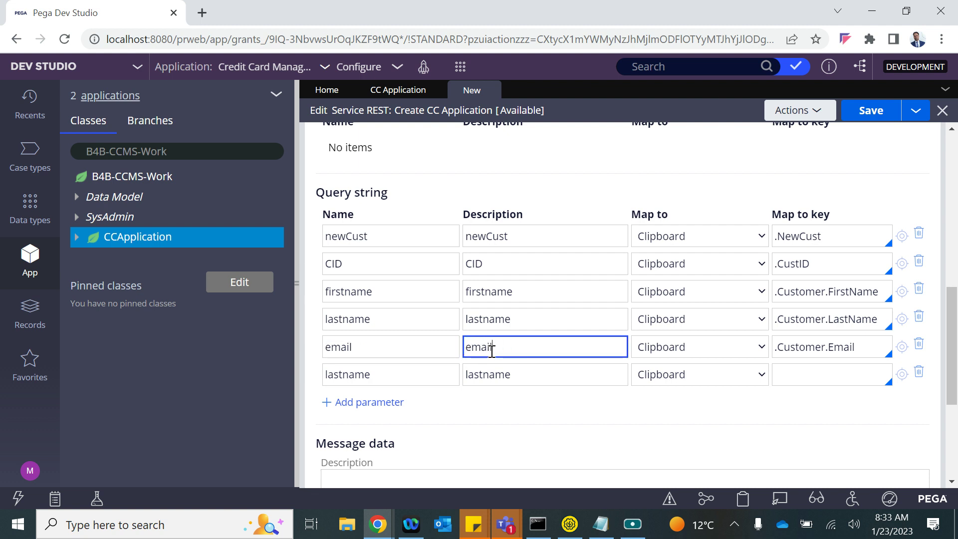
- Set the sixth row's name and description to phone and map it to .Customer.Phone
{"action": "left_click", "coordinate": [352, 374]}
{"action": "double_click", "coordinate": [351, 374]}
{"action": "type", "text": "phone"}
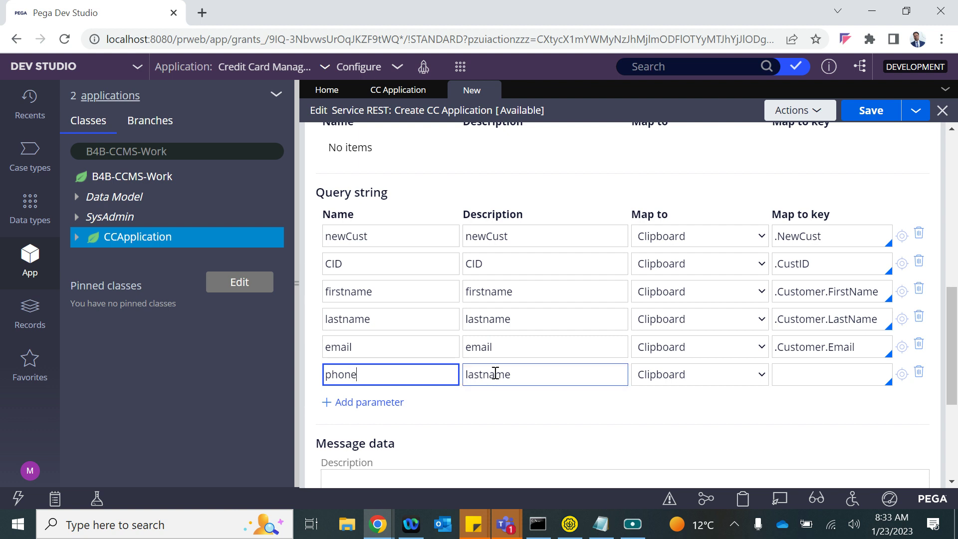
{"action": "double_click", "coordinate": [496, 374]}
{"action": "type", "text": "phone"}
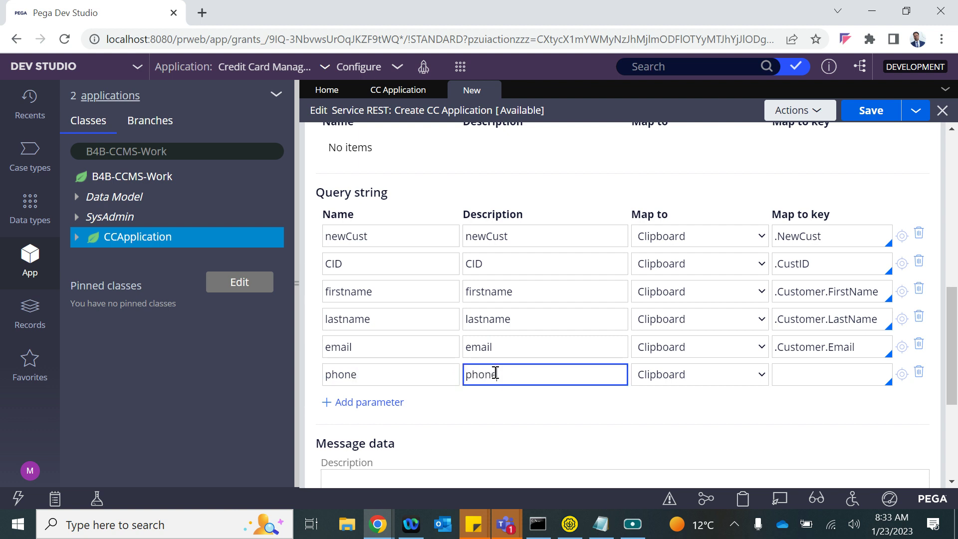
{"action": "left_click", "coordinate": [801, 373]}
{"action": "key", "text": "ctrl+v"}
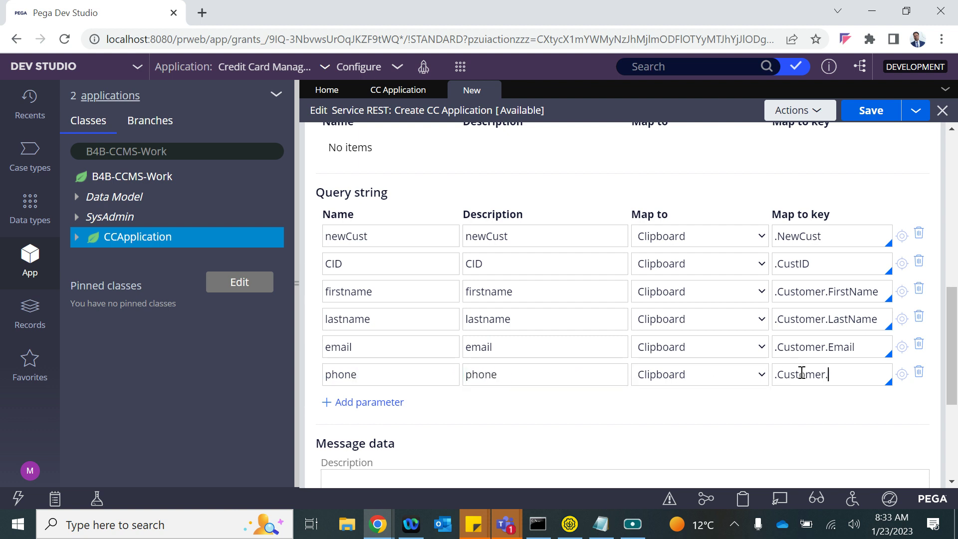
{"action": "type", "text": "."}
{"action": "key", "text": "Down"}
{"action": "key", "text": "Down"}
{"action": "key", "text": "Down"}
{"action": "key", "text": "Down"}
{"action": "key", "text": "Down"}
{"action": "key", "text": "Down"}
{"action": "key", "text": "Down"}
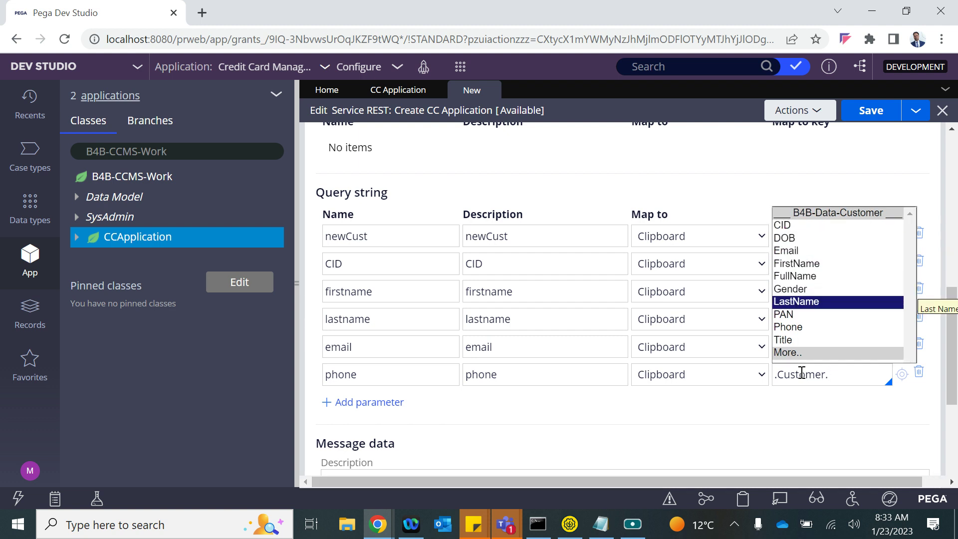
{"action": "key", "text": "Up"}
{"action": "key", "text": "Up"}
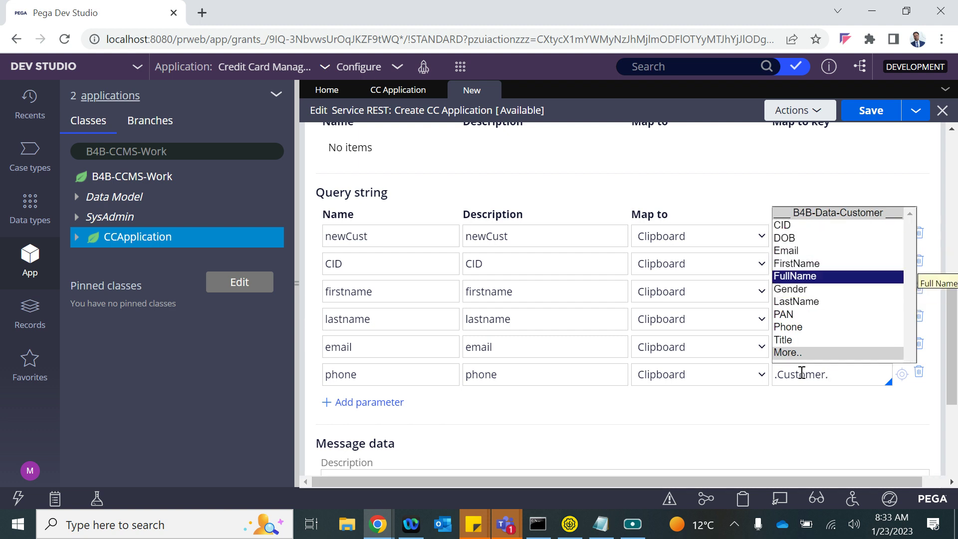
{"action": "key", "text": "Down"}
{"action": "key", "text": "Down"}
{"action": "key", "text": "Down"}
{"action": "key", "text": "Down"}
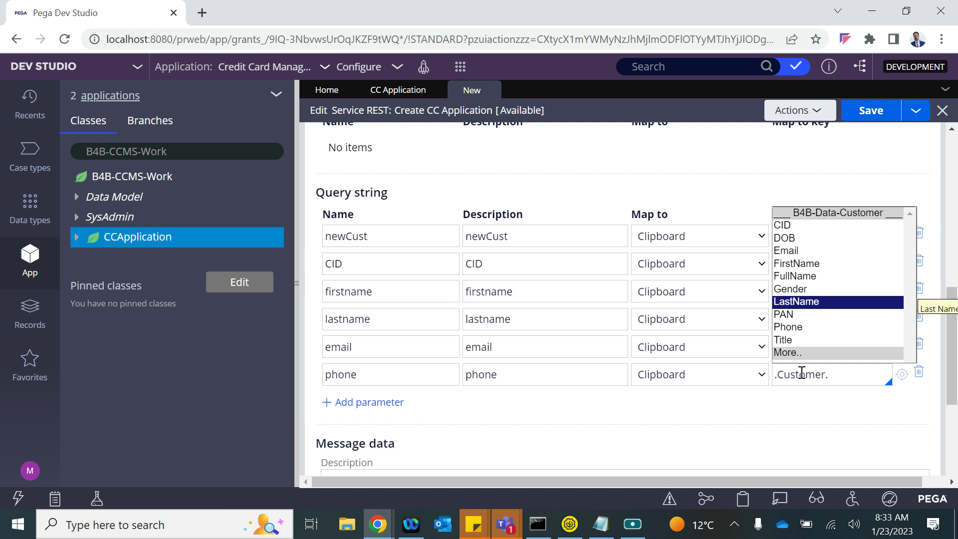
{"action": "key", "text": "Return"}
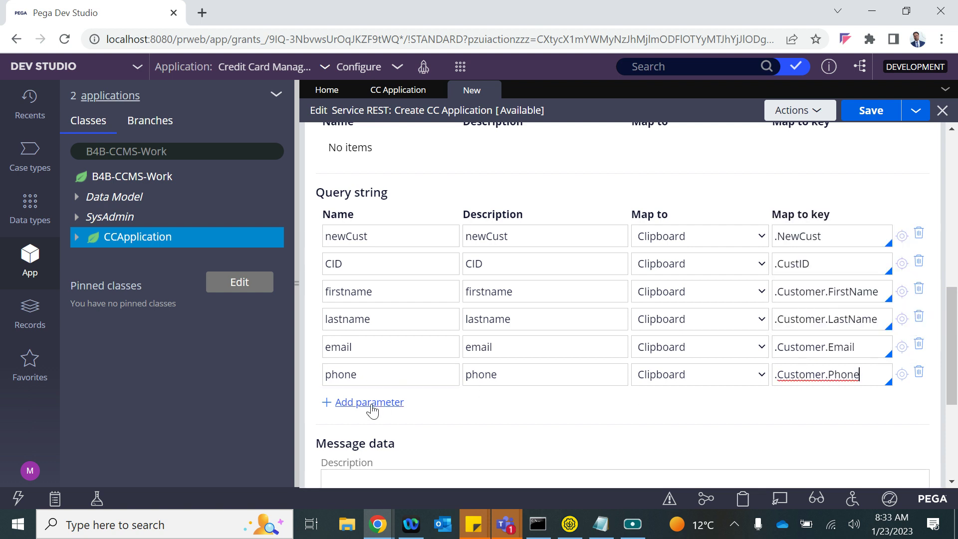
- Add a new query-string row named PAN with description PAN
{"action": "left_click", "coordinate": [378, 402]}
{"action": "type", "text": "A"}
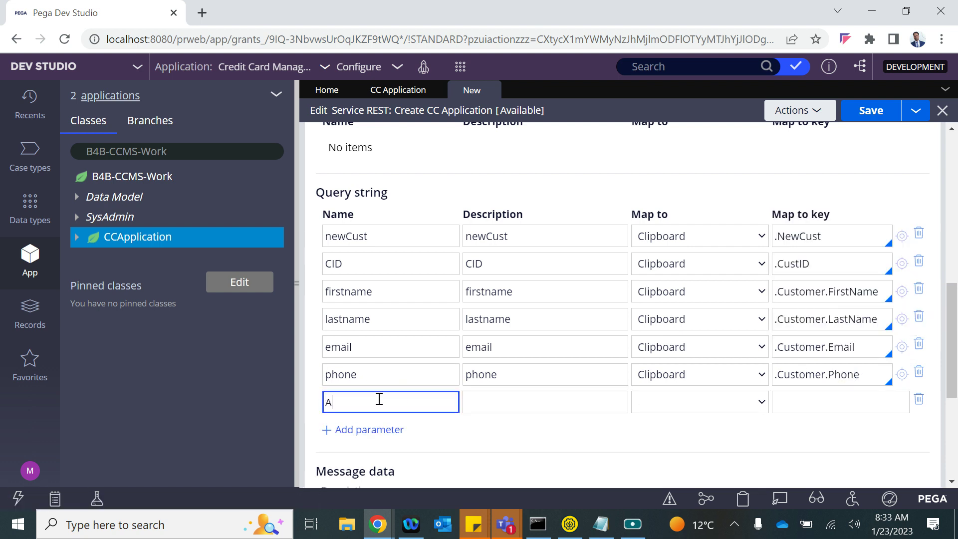
{"action": "key", "text": "BackSpace"}
{"action": "type", "text": "PAN"}
{"action": "double_click", "coordinate": [378, 399]}
{"action": "left_click", "coordinate": [508, 394]}
{"action": "type", "text": "PAN"}
- Map the PAN row from Clipboard to .Customer.PAN
{"action": "left_click", "coordinate": [742, 405]}
{"action": "left_click", "coordinate": [702, 417]}
{"action": "left_click", "coordinate": [802, 402]}
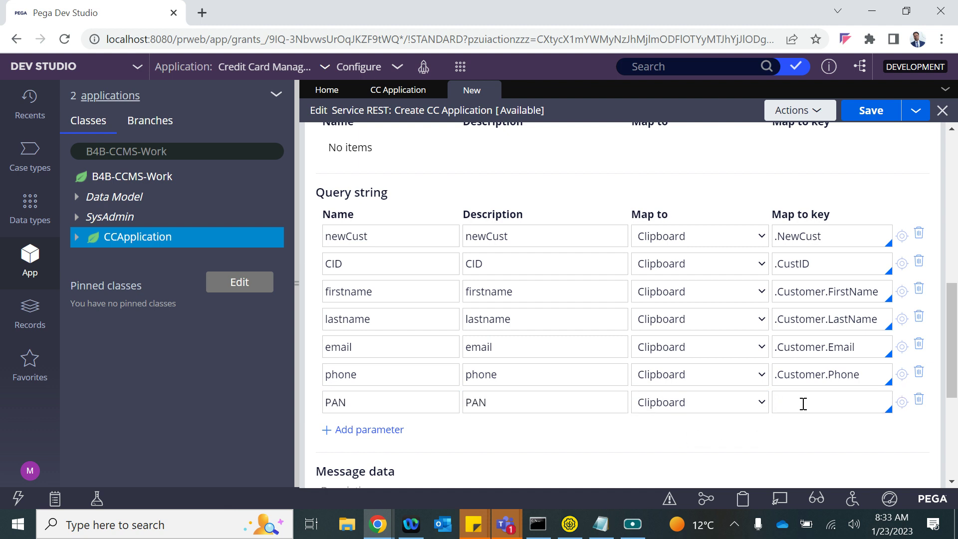
{"action": "type", "text": "PAN"}
{"action": "key", "text": "ctrl+z"}
{"action": "type", "text": "."}
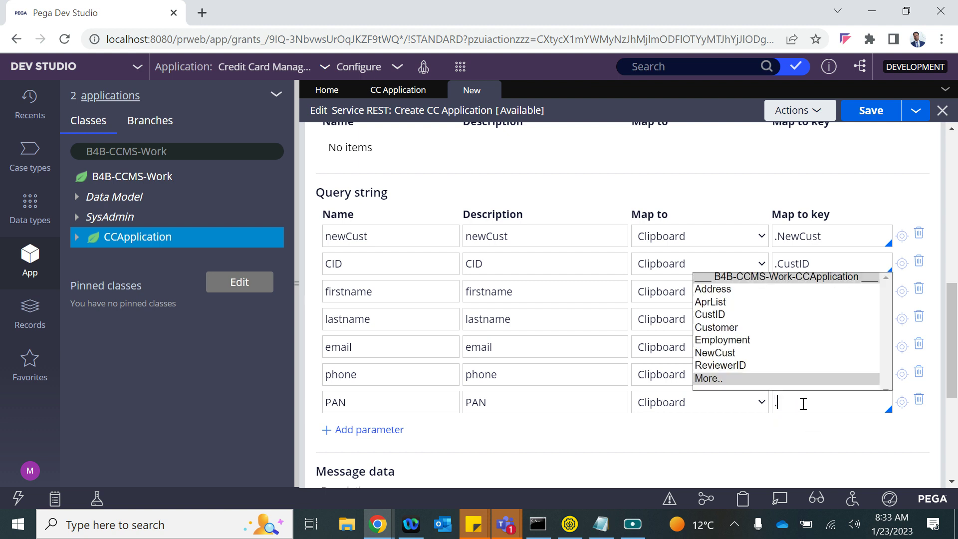
{"action": "key", "text": "Down"}
{"action": "key", "text": "Down"}
{"action": "key", "text": "Return"}
{"action": "type", "text": "."}
{"action": "key", "text": "Down"}
{"action": "key", "text": "Down"}
{"action": "key", "text": "Down"}
{"action": "key", "text": "Down"}
{"action": "key", "text": "Down"}
{"action": "key", "text": "Down"}
{"action": "key", "text": "Down"}
{"action": "key", "text": "Down"}
{"action": "key", "text": "Return"}
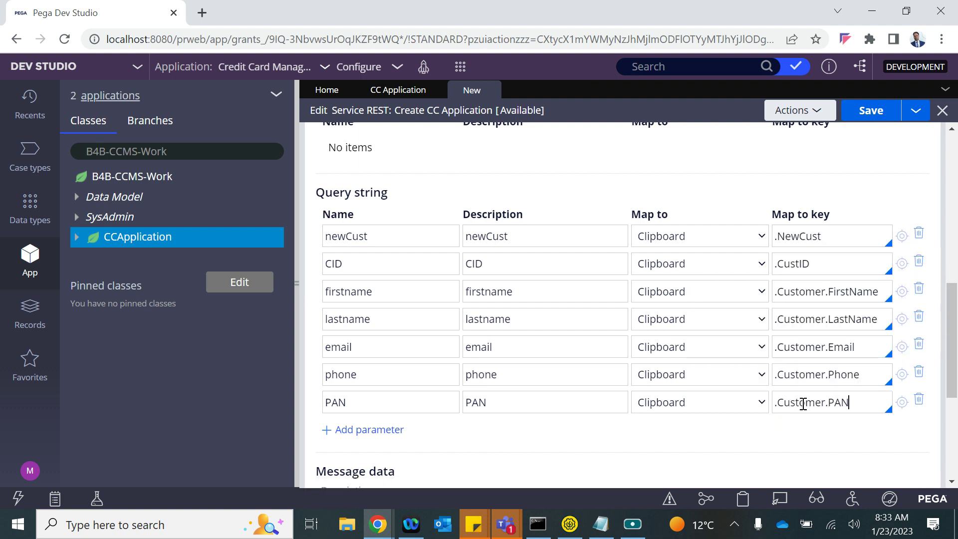
{"action": "scroll", "coordinate": [585, 368], "scroll_direction": "down", "scroll_amount": 3}
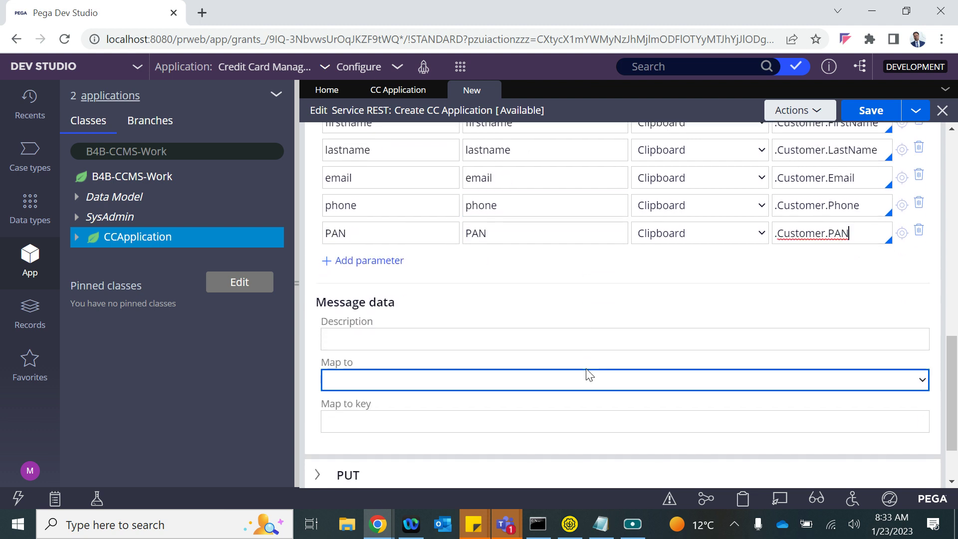
- Map the POST response's message data from Clipboard key pyWorkPage, then return to Request
{"action": "scroll", "coordinate": [586, 374], "scroll_direction": "down", "scroll_amount": 1}
{"action": "scroll", "coordinate": [587, 373], "scroll_direction": "up", "scroll_amount": 9}
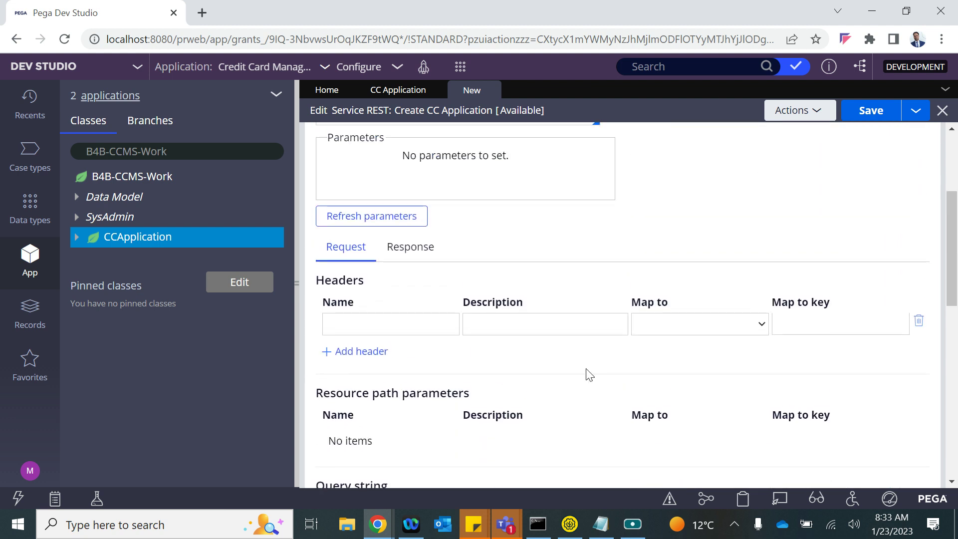
{"action": "left_click", "coordinate": [405, 253]}
{"action": "scroll", "coordinate": [471, 384], "scroll_direction": "down", "scroll_amount": 2}
{"action": "scroll", "coordinate": [469, 387], "scroll_direction": "down", "scroll_amount": 2}
{"action": "left_click", "coordinate": [387, 349]}
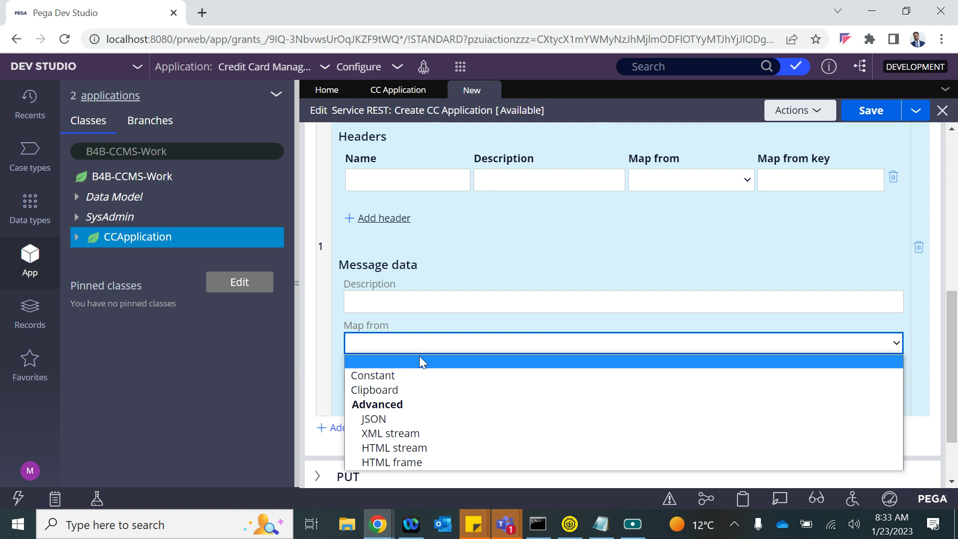
{"action": "scroll", "coordinate": [424, 344], "scroll_direction": "down", "scroll_amount": 2}
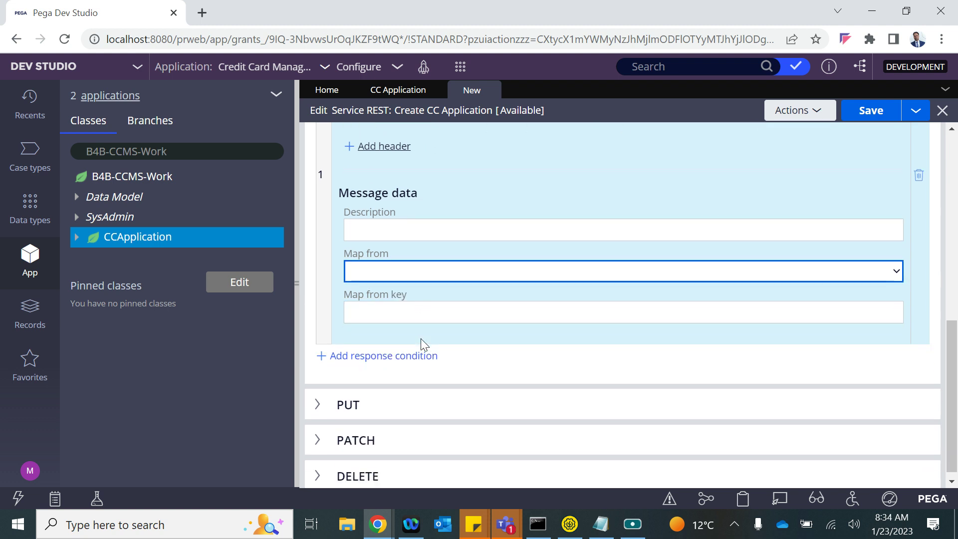
{"action": "left_click", "coordinate": [364, 270]}
{"action": "left_click", "coordinate": [379, 319]}
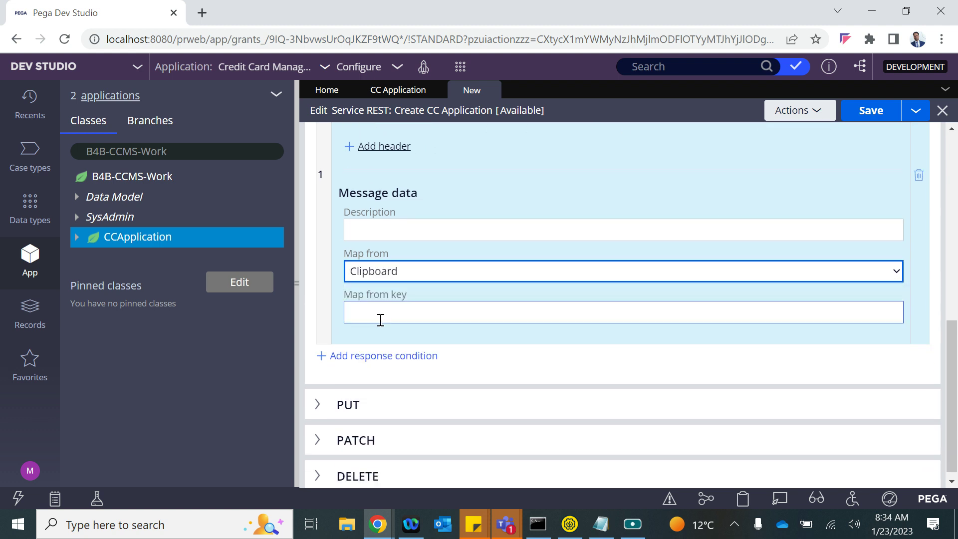
{"action": "left_click", "coordinate": [387, 309]}
{"action": "type", "text": "pyWorkPage"}
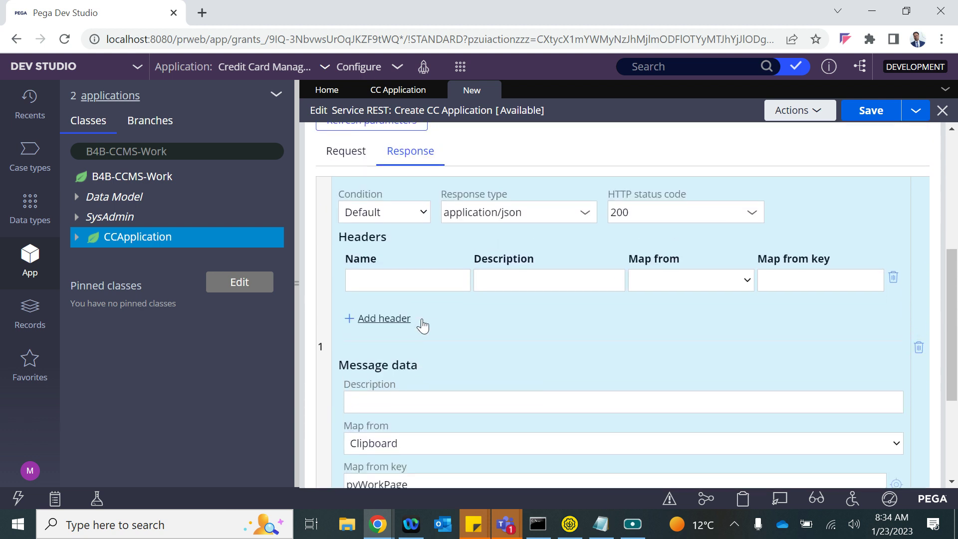
{"action": "scroll", "coordinate": [399, 230], "scroll_direction": "up", "scroll_amount": 1}
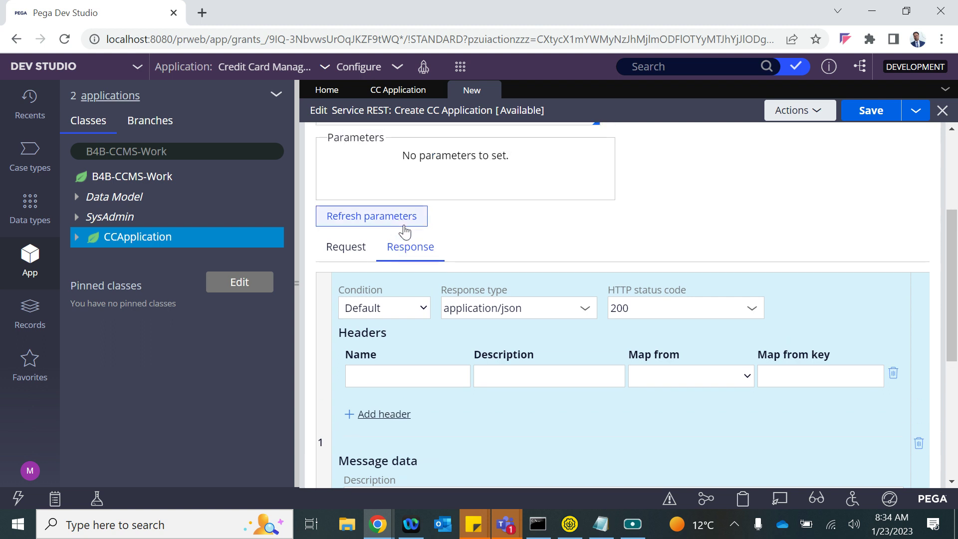
{"action": "left_click", "coordinate": [348, 259]}
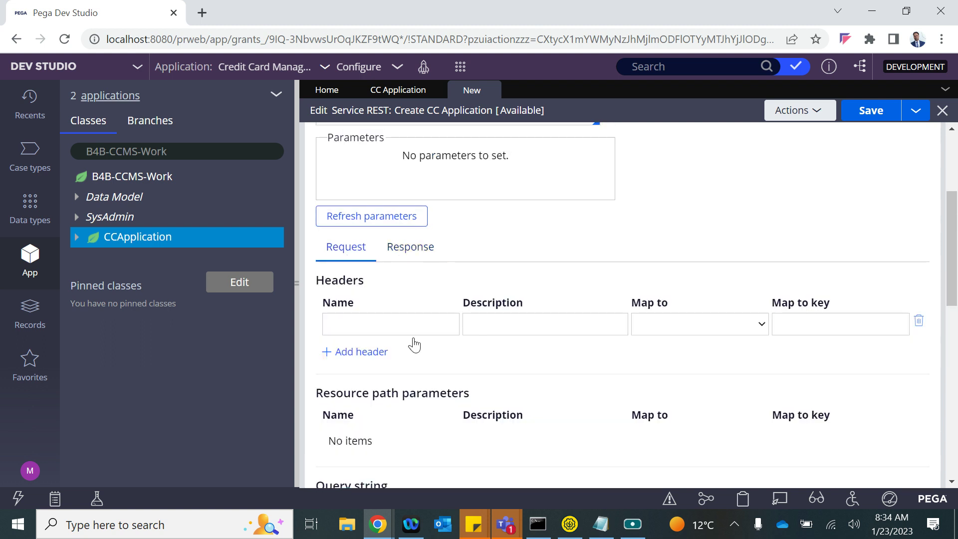
- Enter CreateCCApplication as the POST activity
{"action": "scroll", "coordinate": [493, 237], "scroll_direction": "up", "scroll_amount": 3}
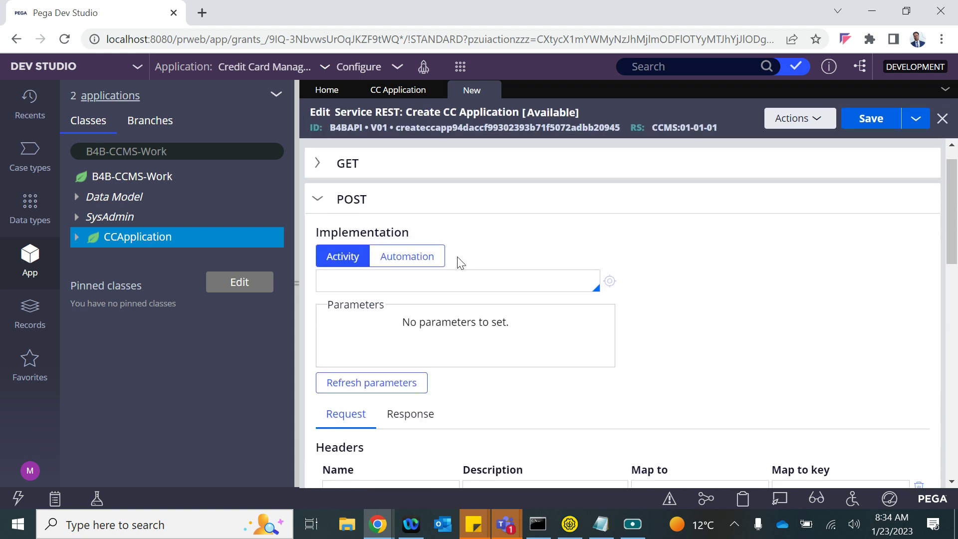
{"action": "left_click", "coordinate": [358, 281]}
{"action": "type", "text": "Create"}
{"action": "type", "text": "CCApplication"}
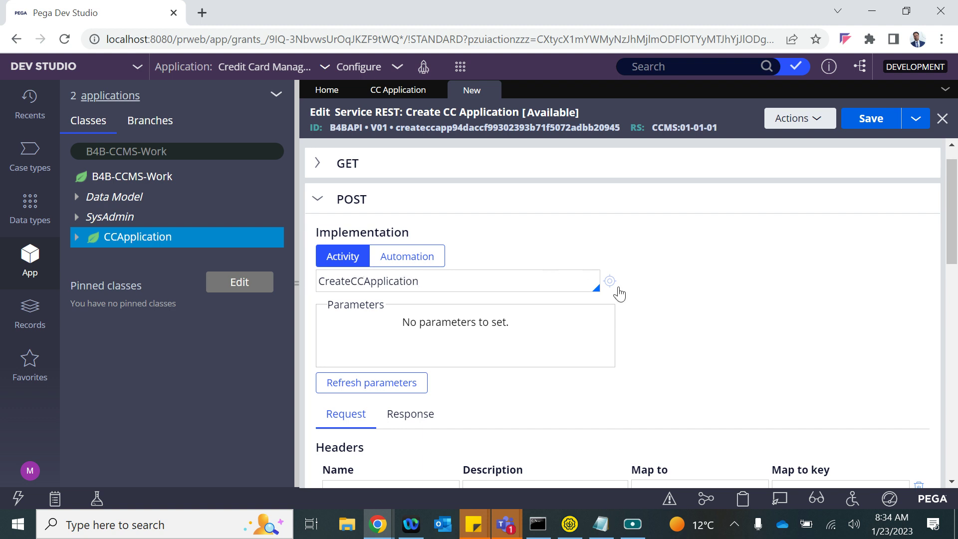
- Create the CreateCCApplication activity labelled Create CC Application and open it
{"action": "left_click", "coordinate": [609, 282]}
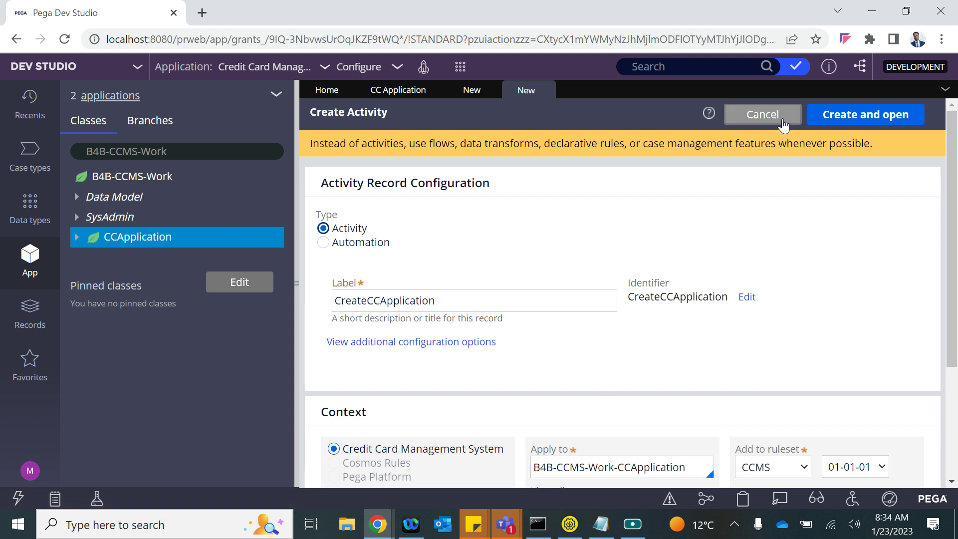
{"action": "left_click", "coordinate": [368, 300]}
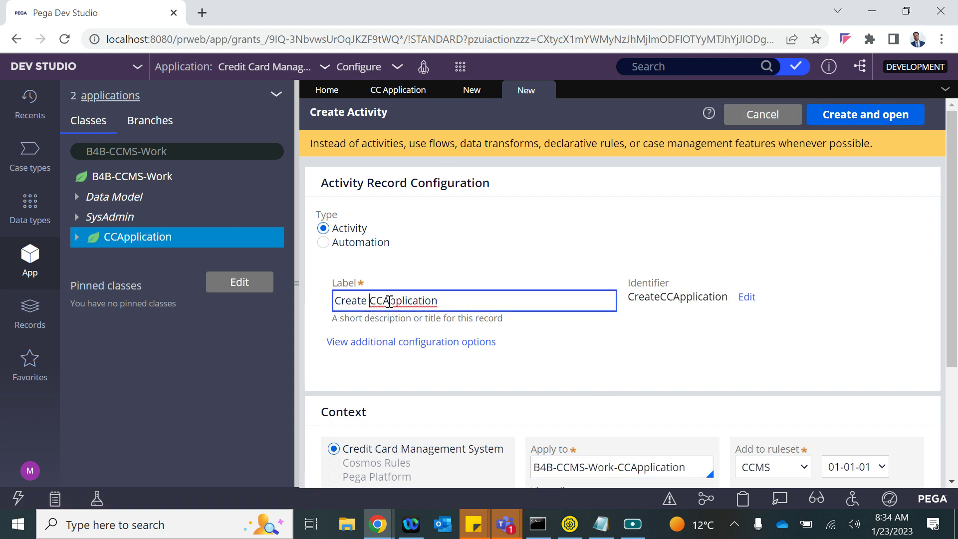
{"action": "left_click", "coordinate": [388, 300]}
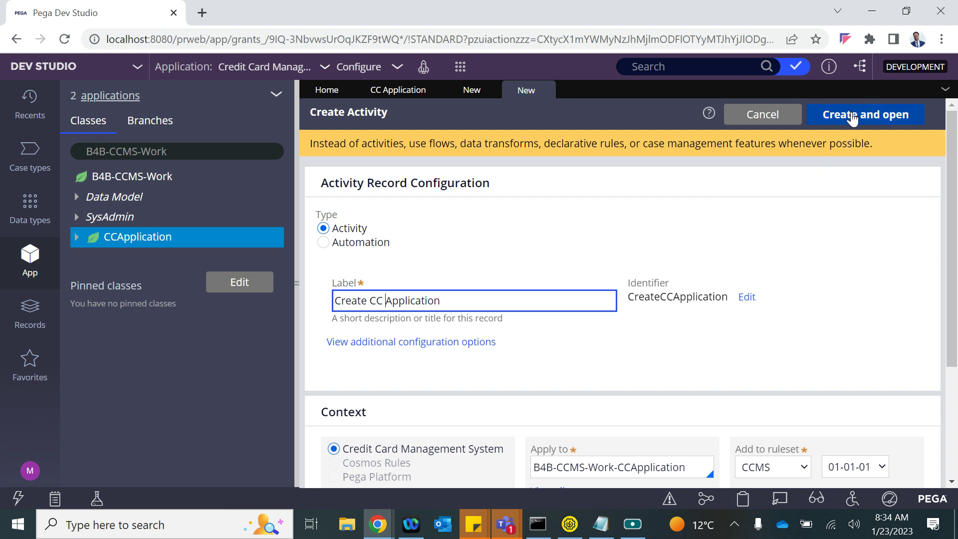
{"action": "left_click", "coordinate": [851, 115]}
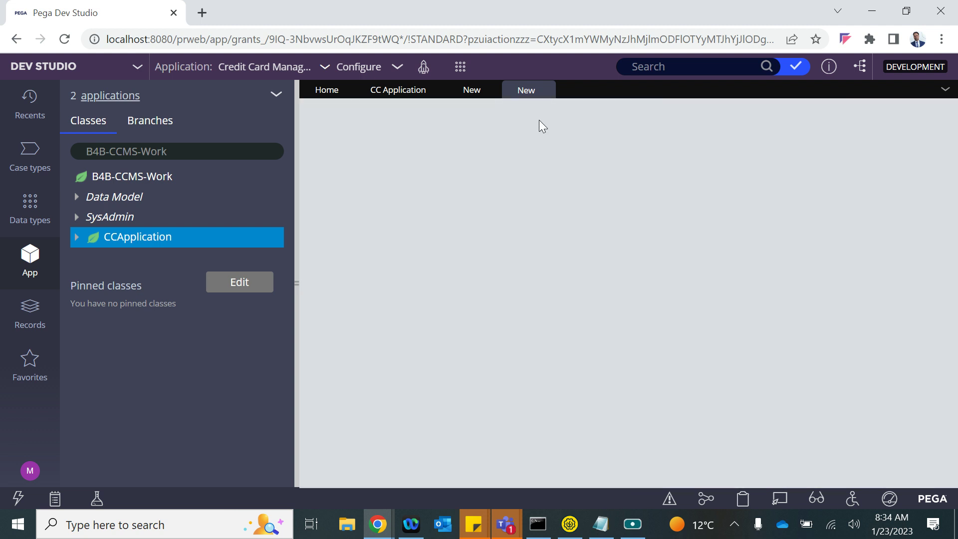
{"action": "left_click", "coordinate": [387, 212]}
- Label the first step '//', save the activity and the REST service, then return to the activity
{"action": "type", "text": "//"}
{"action": "left_click", "coordinate": [923, 118]}
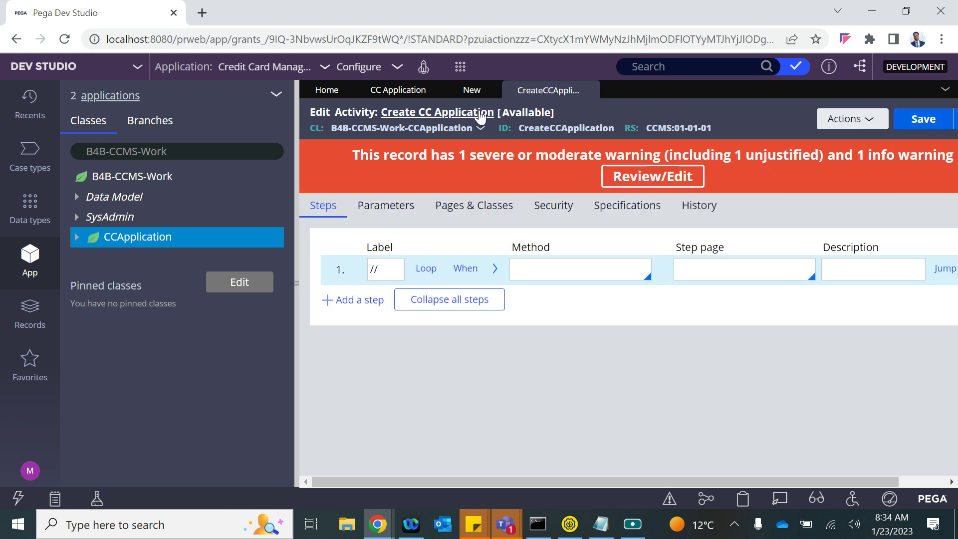
{"action": "left_click", "coordinate": [471, 90]}
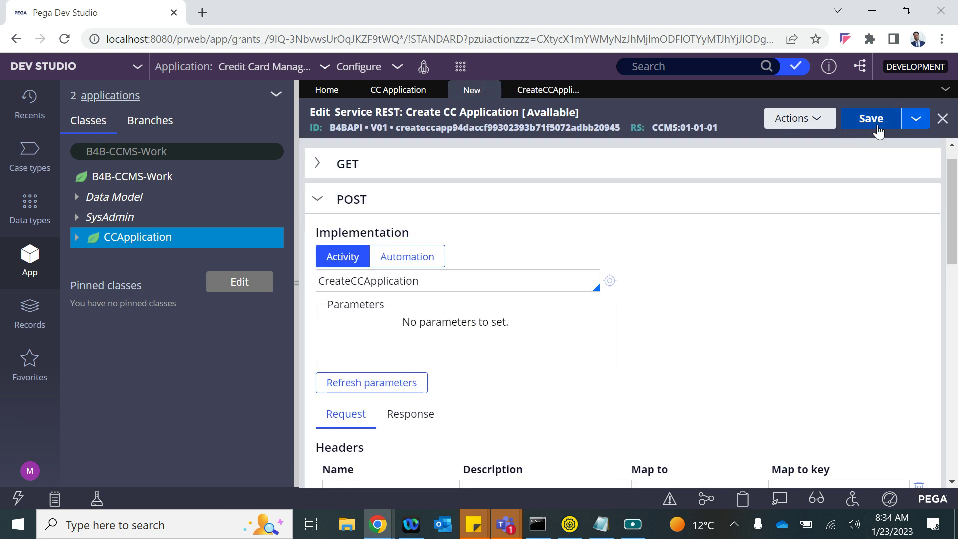
{"action": "left_click", "coordinate": [878, 131]}
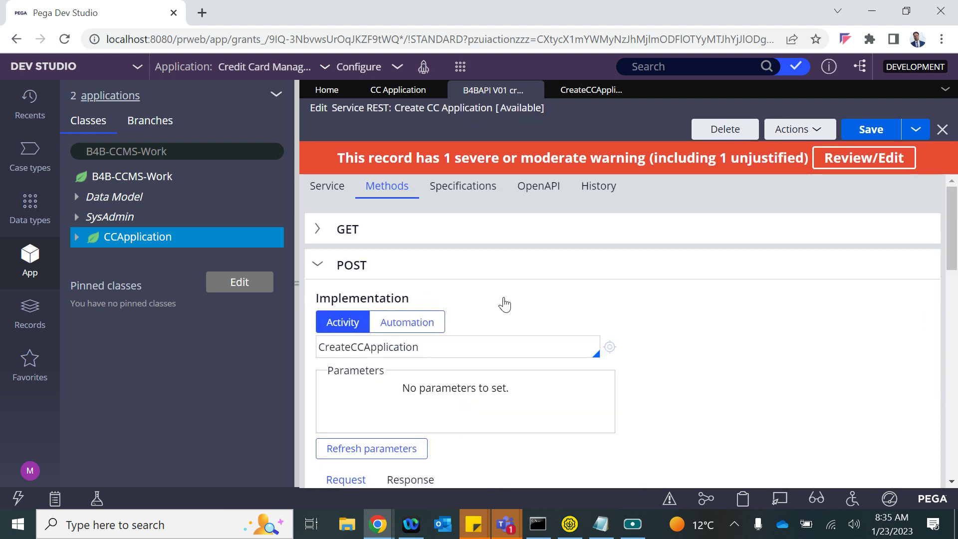
{"action": "left_click", "coordinate": [569, 100]}
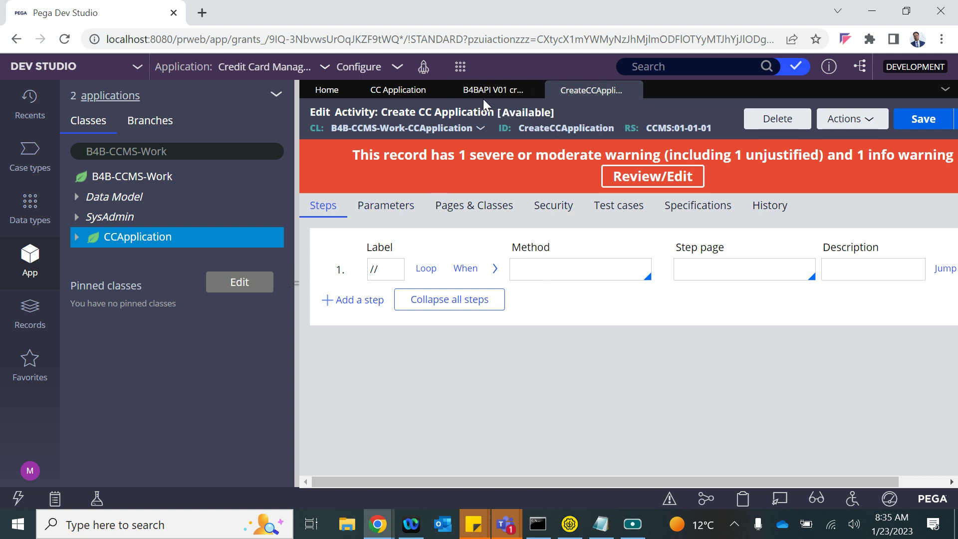
{"action": "left_click", "coordinate": [482, 95]}
{"action": "scroll", "coordinate": [532, 323], "scroll_direction": "down", "scroll_amount": 10}
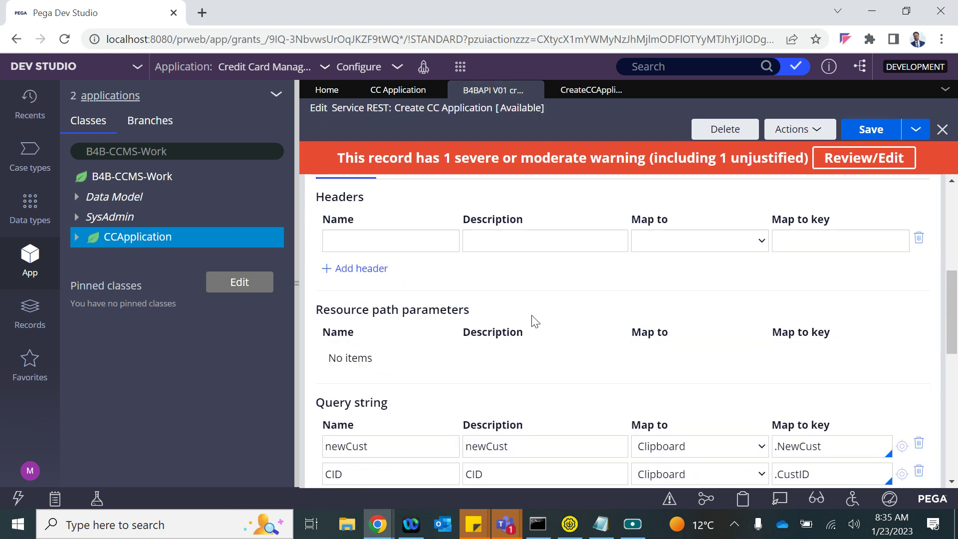
{"action": "scroll", "coordinate": [532, 315], "scroll_direction": "down", "scroll_amount": 1}
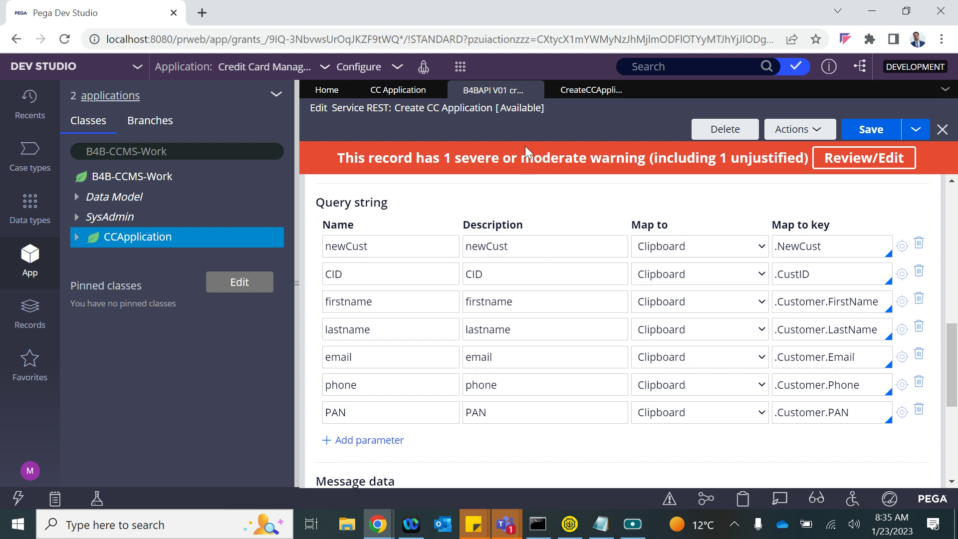
{"action": "left_click", "coordinate": [797, 246]}
{"action": "left_click", "coordinate": [790, 279]}
{"action": "left_click", "coordinate": [798, 331]}
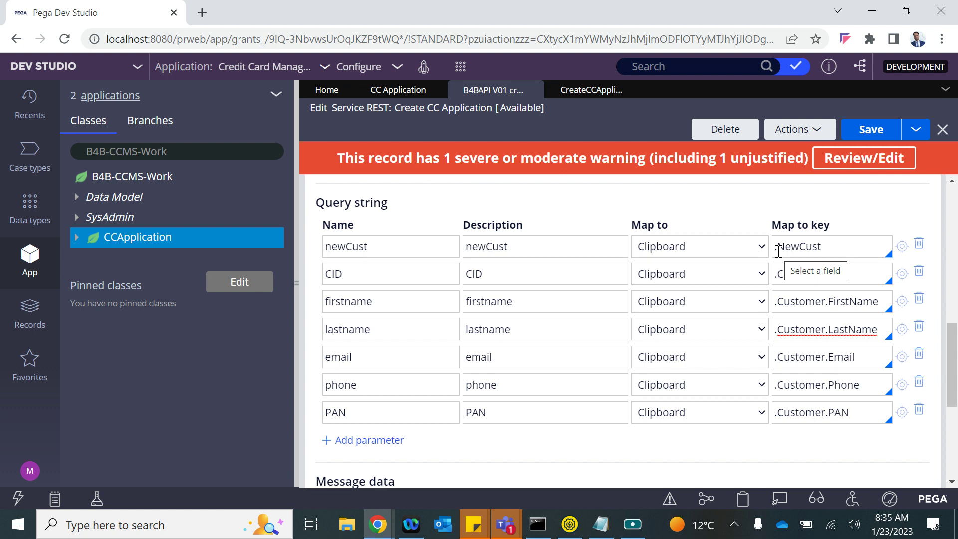
{"action": "scroll", "coordinate": [541, 231], "scroll_direction": "up", "scroll_amount": 8}
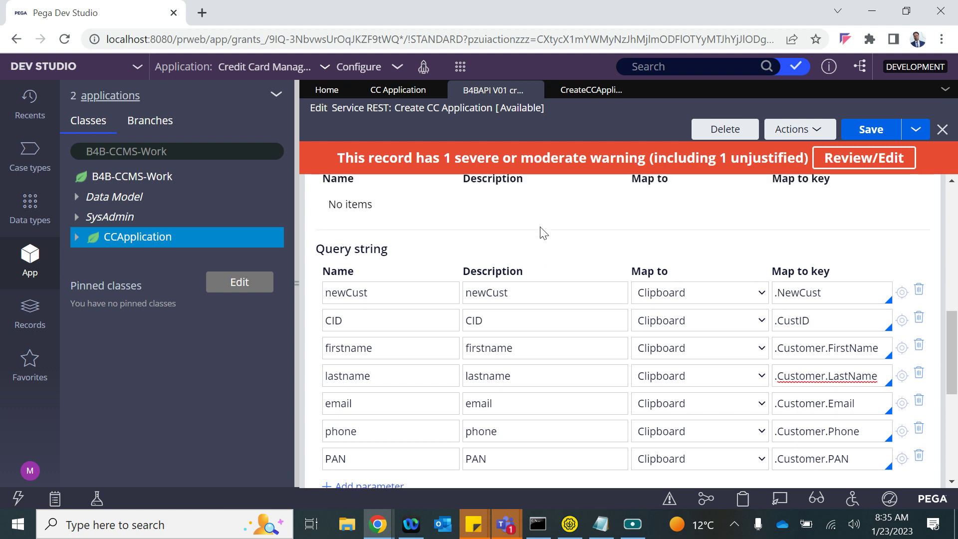
{"action": "scroll", "coordinate": [543, 232], "scroll_direction": "down", "scroll_amount": 7}
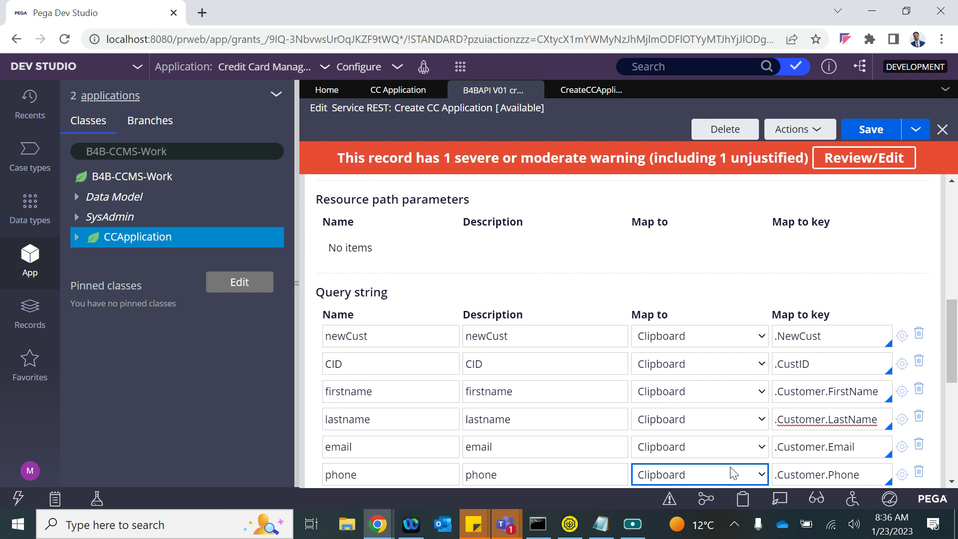
{"action": "scroll", "coordinate": [766, 399], "scroll_direction": "down", "scroll_amount": 2}
{"action": "left_click", "coordinate": [798, 349]}
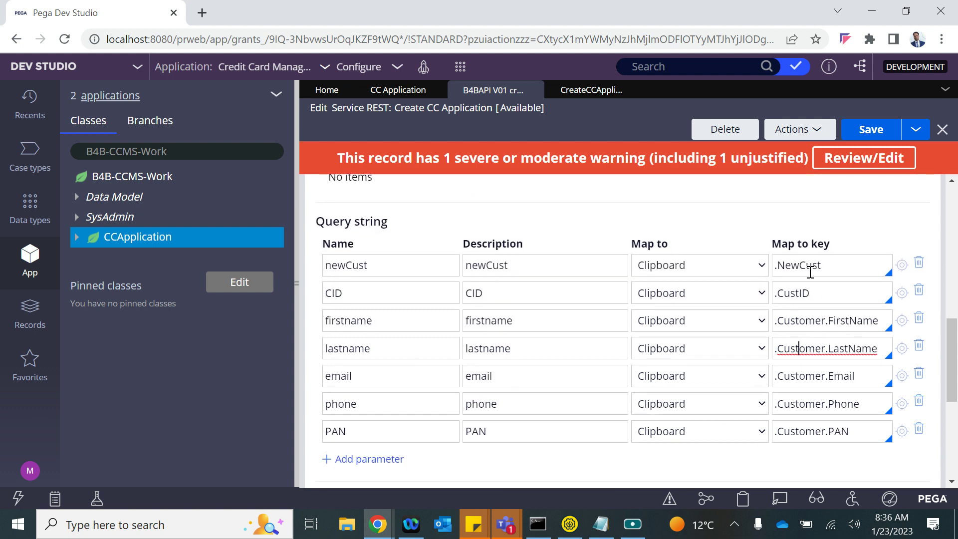
{"action": "left_click", "coordinate": [585, 92]}
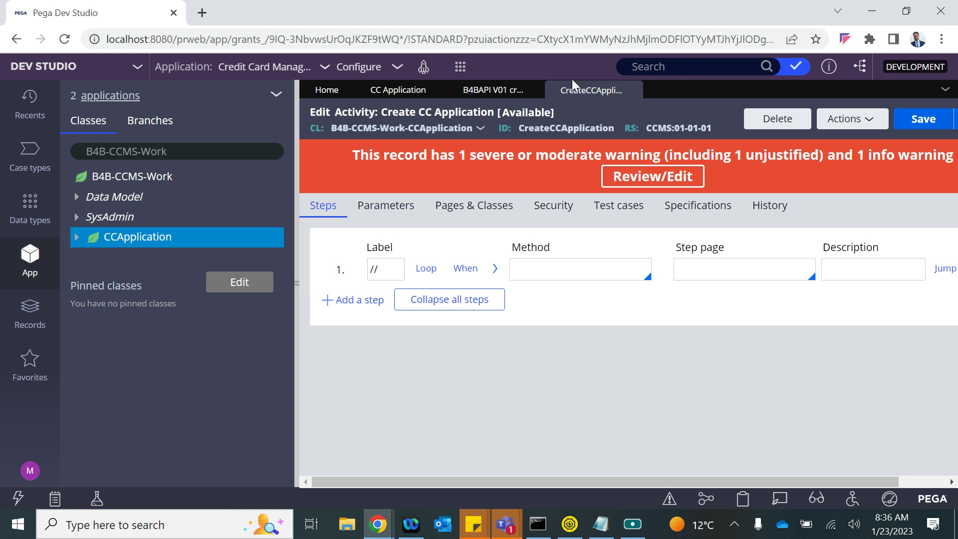
- Search 'svcad' and open the svcAddWorkObject activity in a widened editor
{"action": "left_click", "coordinate": [664, 66]}
{"action": "type", "text": "s"}
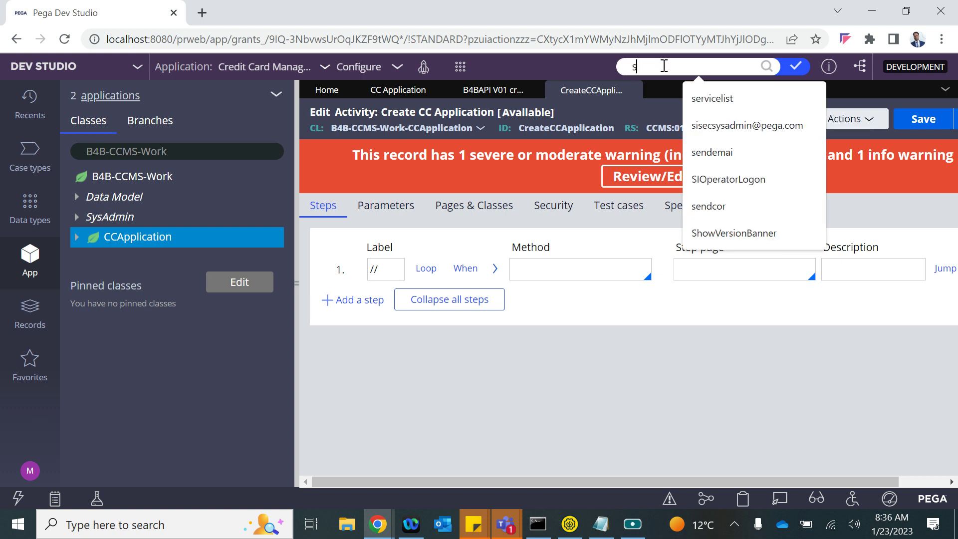
{"action": "type", "text": "vcad"}
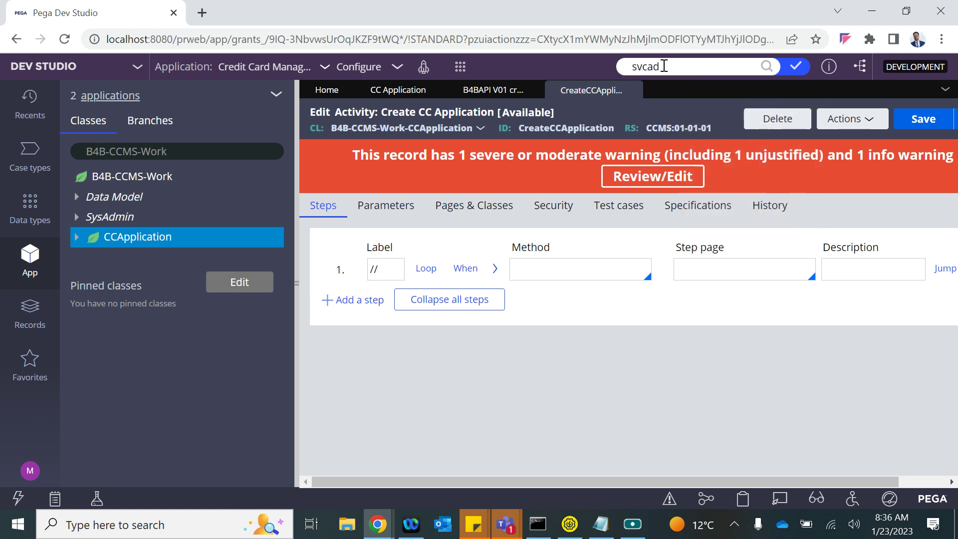
{"action": "key", "text": "Return"}
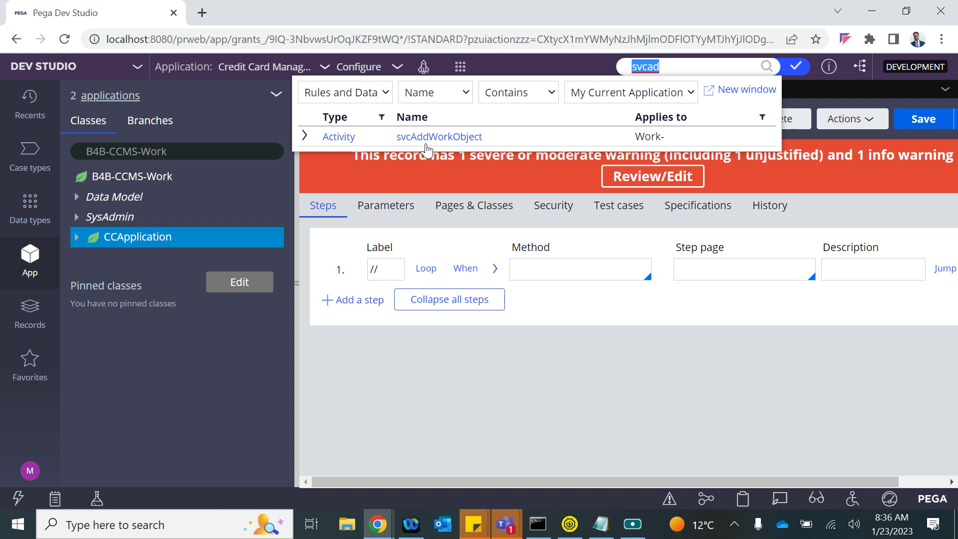
{"action": "left_click", "coordinate": [422, 141]}
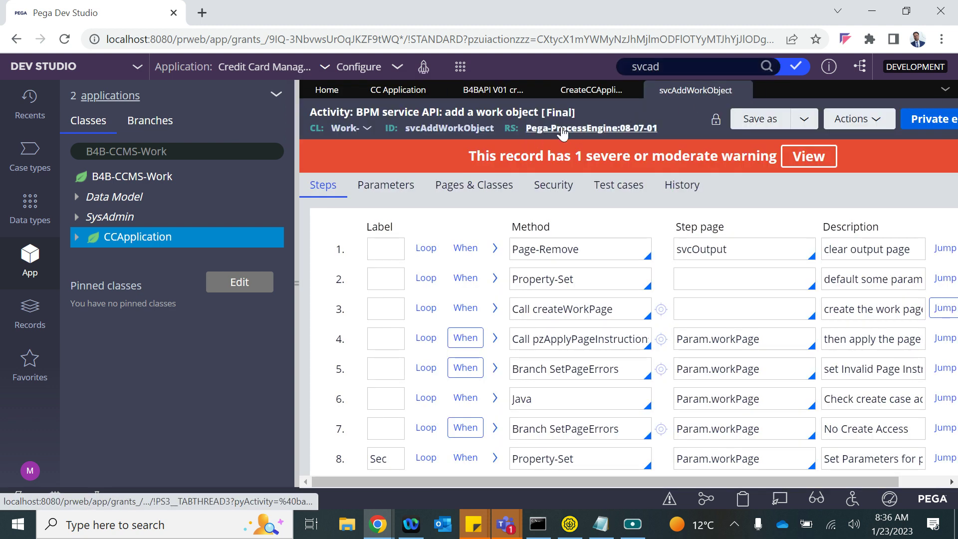
{"action": "left_click", "coordinate": [302, 278]}
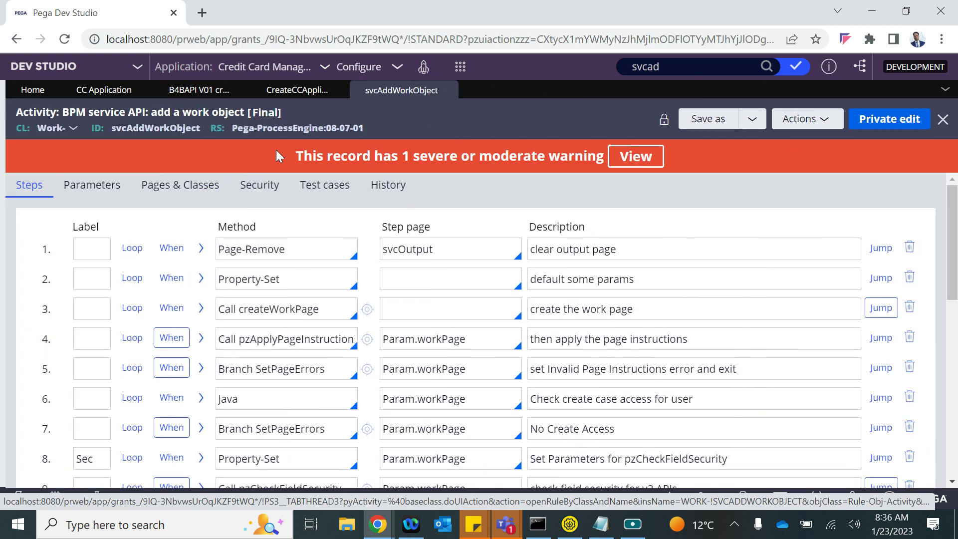
- Review parameters FlowType, organization, workPage, CoverHandle, checkFieldSecurity, pageInstructions, SkipCreateView, then return to CC Application
{"action": "left_click", "coordinate": [94, 187]}
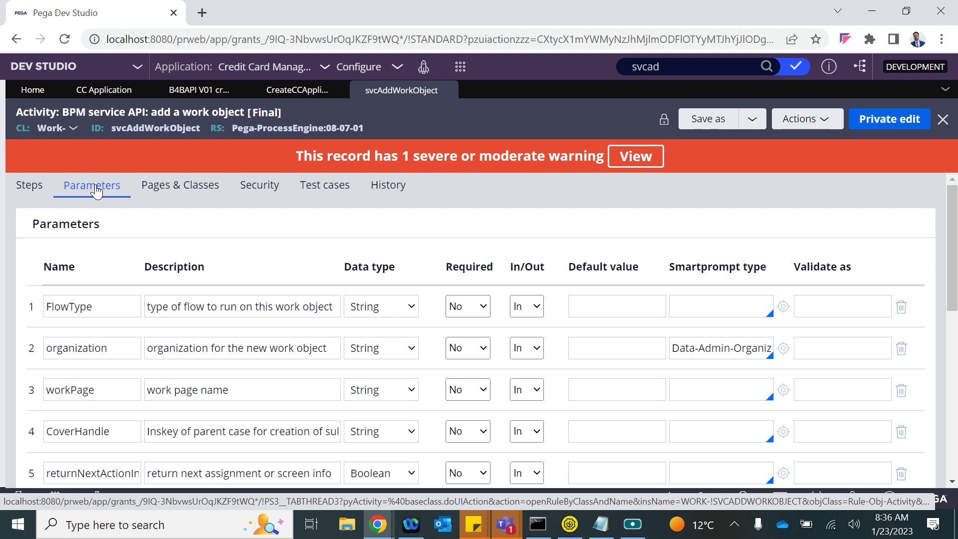
{"action": "double_click", "coordinate": [99, 309]}
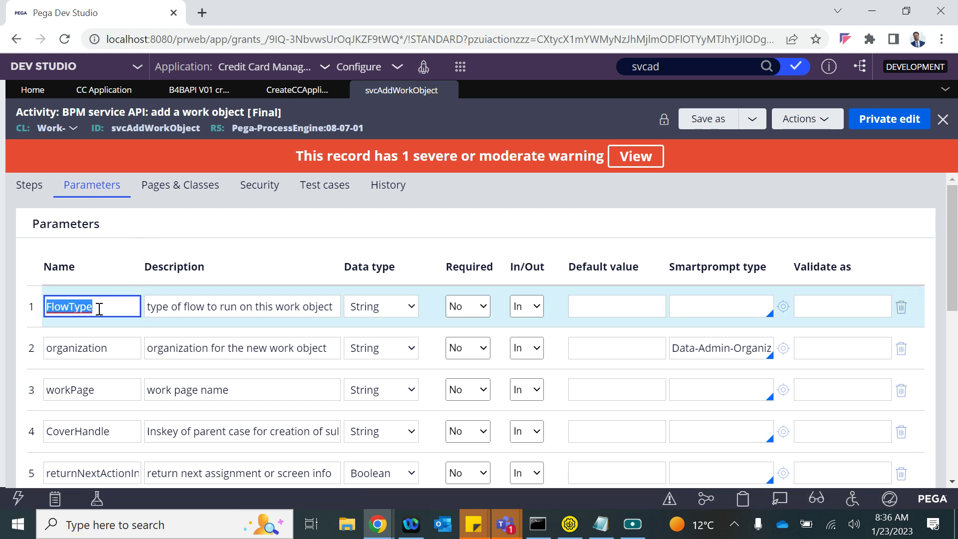
{"action": "double_click", "coordinate": [99, 357]}
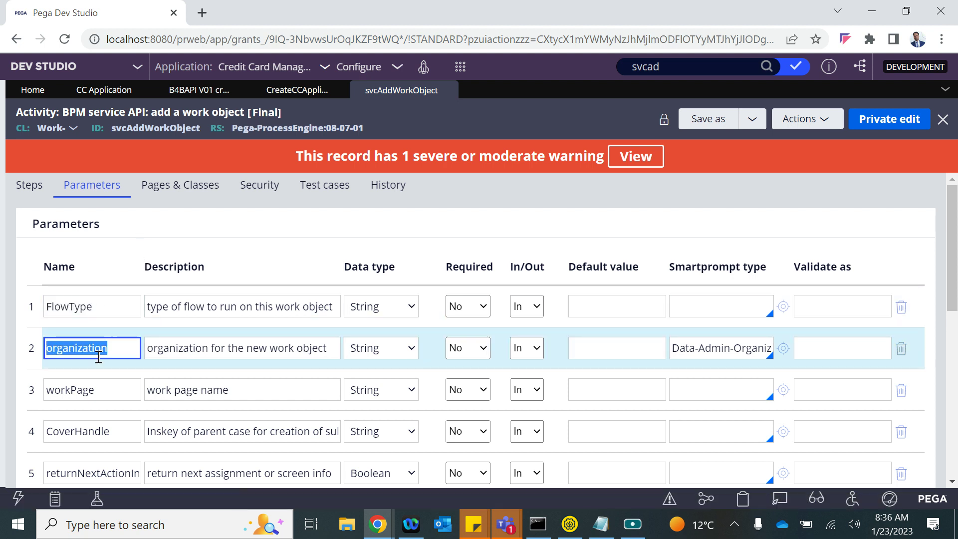
{"action": "double_click", "coordinate": [80, 390]}
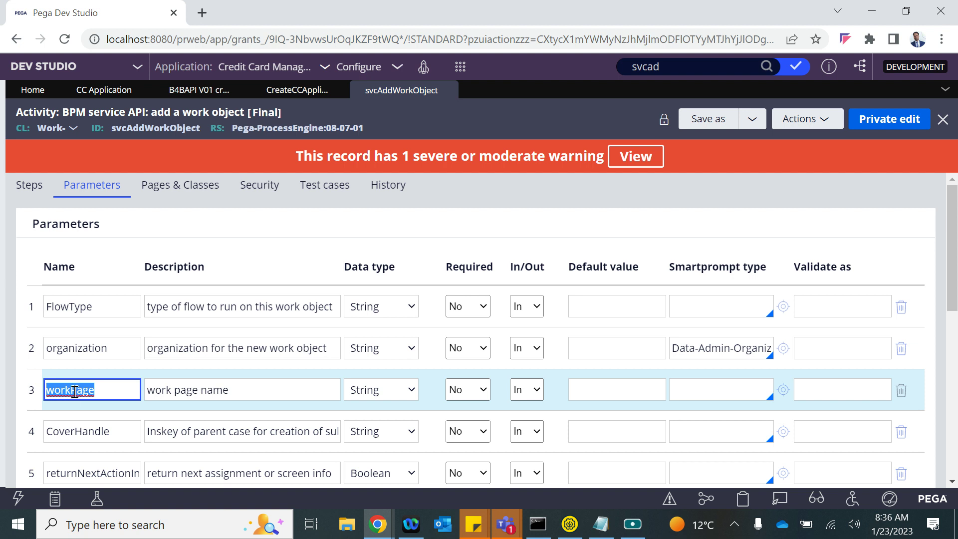
{"action": "double_click", "coordinate": [91, 427]}
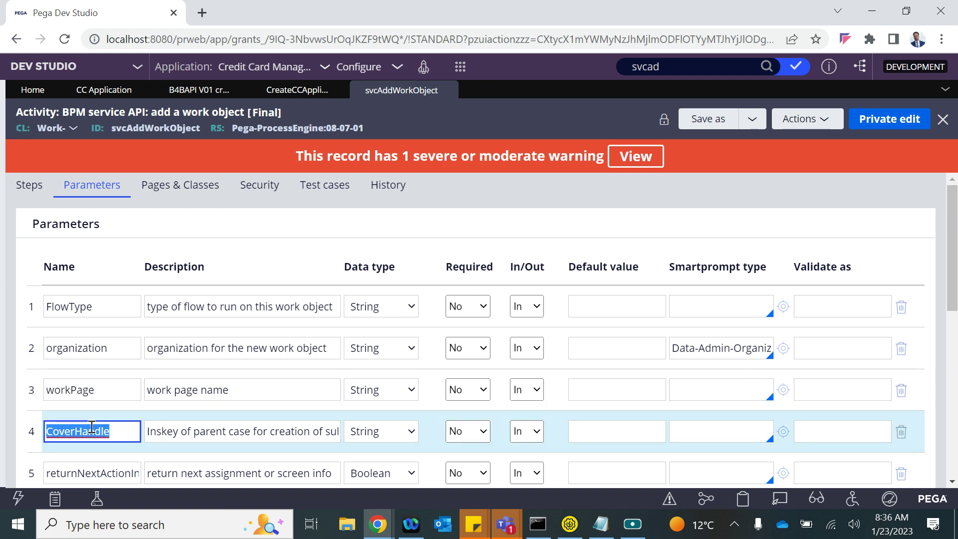
{"action": "scroll", "coordinate": [91, 428], "scroll_direction": "down", "scroll_amount": 1}
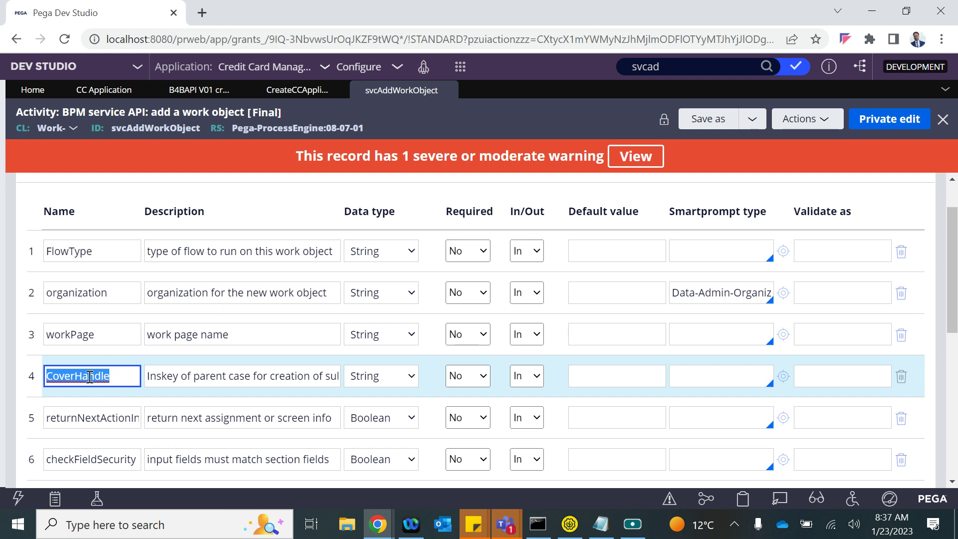
{"action": "double_click", "coordinate": [84, 417]}
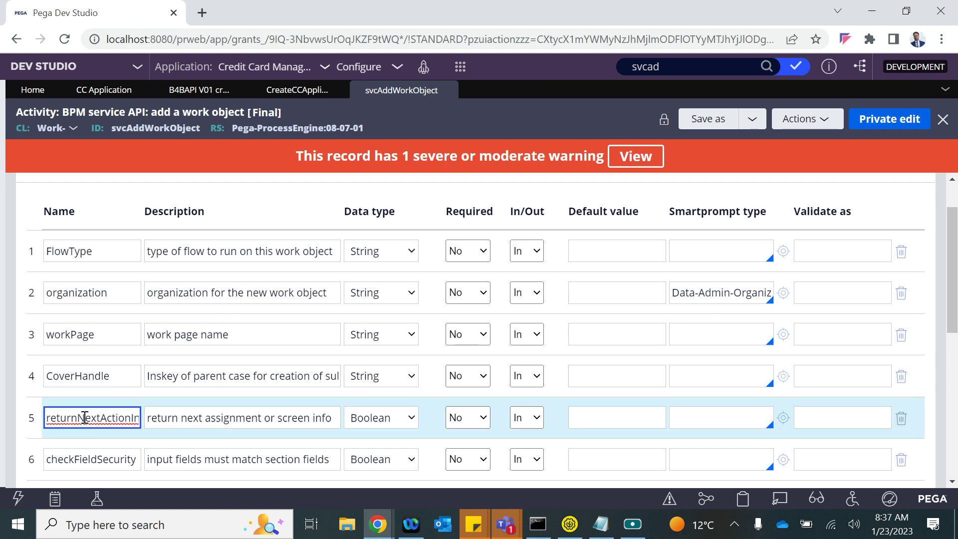
{"action": "scroll", "coordinate": [84, 417], "scroll_direction": "down", "scroll_amount": 2}
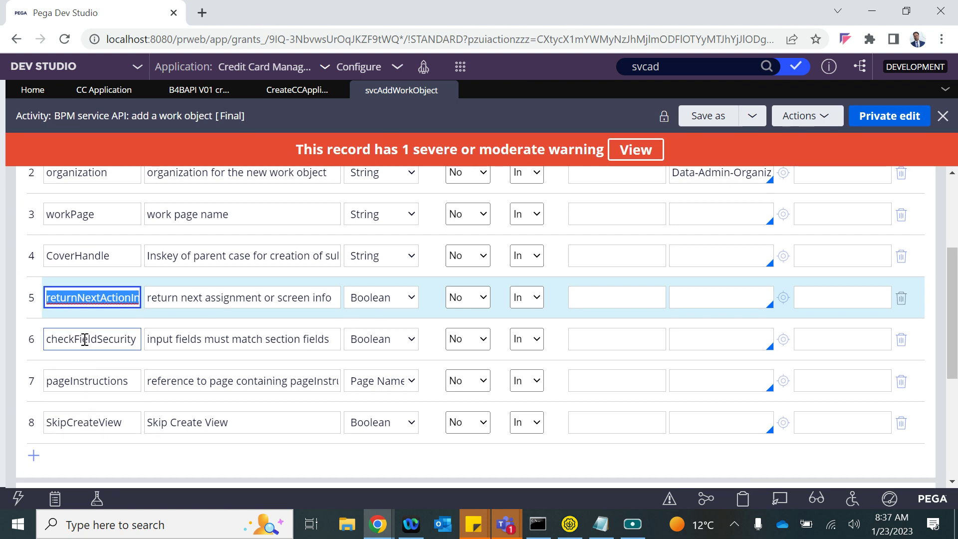
{"action": "double_click", "coordinate": [84, 339]}
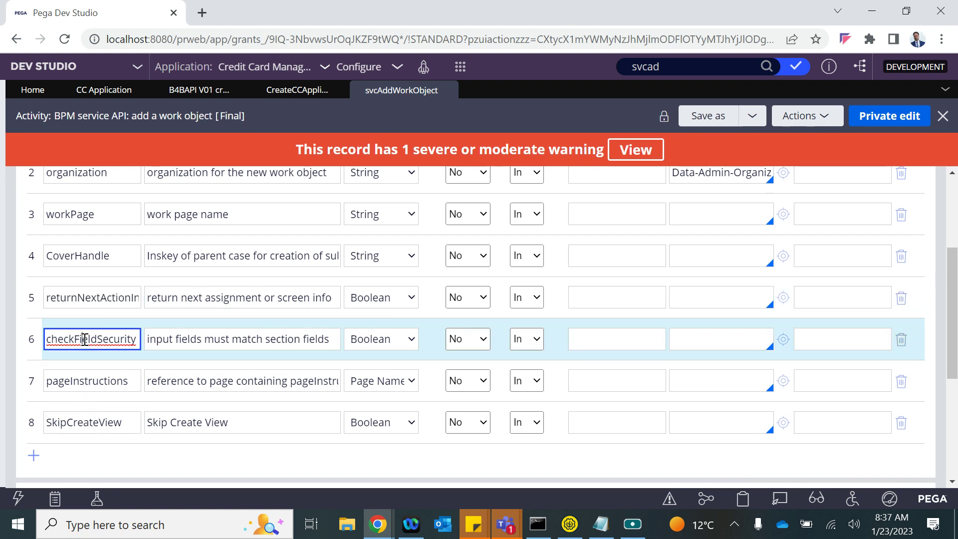
{"action": "left_click", "coordinate": [85, 384]}
{"action": "double_click", "coordinate": [72, 422]}
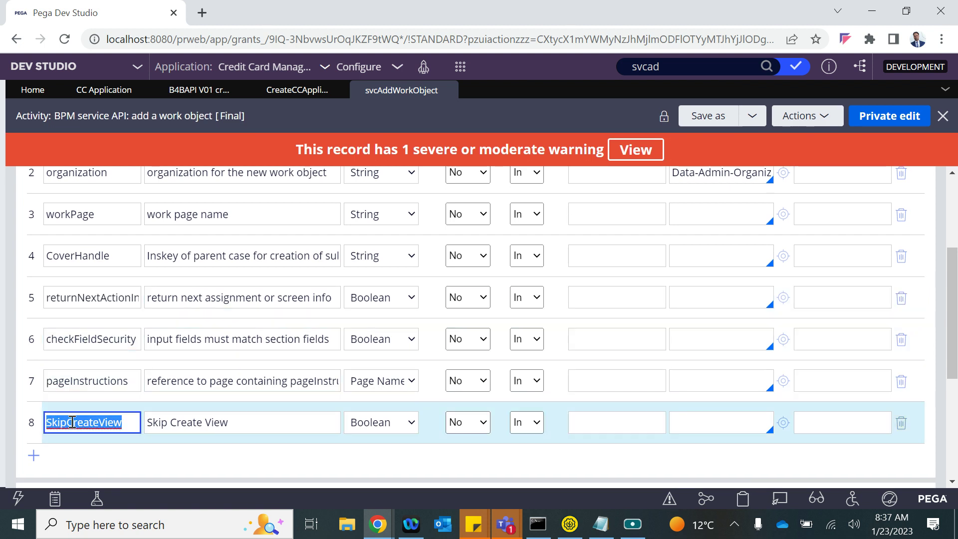
{"action": "left_click", "coordinate": [101, 90]}
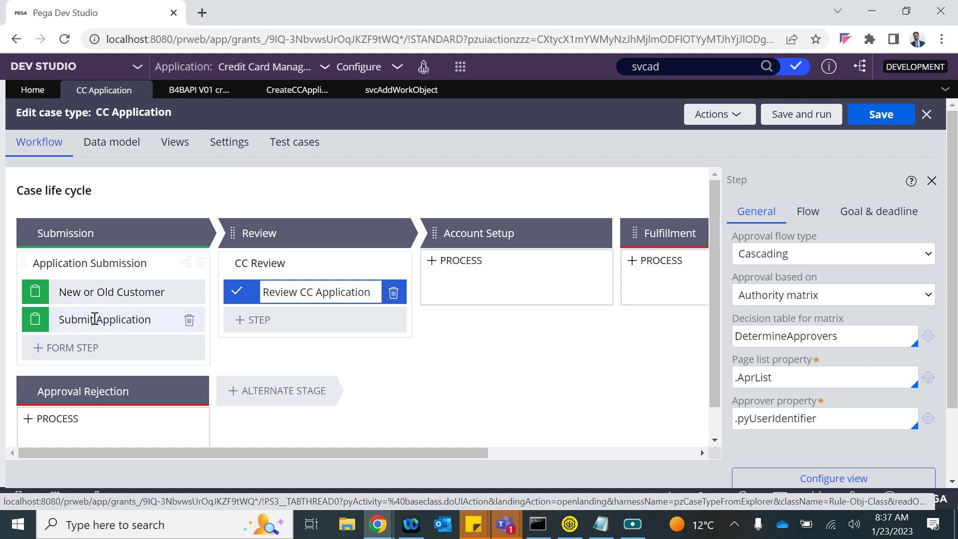
- Compare the svcAddWorkObject parameters with the CreateCCApplication activity, ending on the activity
{"action": "left_click", "coordinate": [395, 90]}
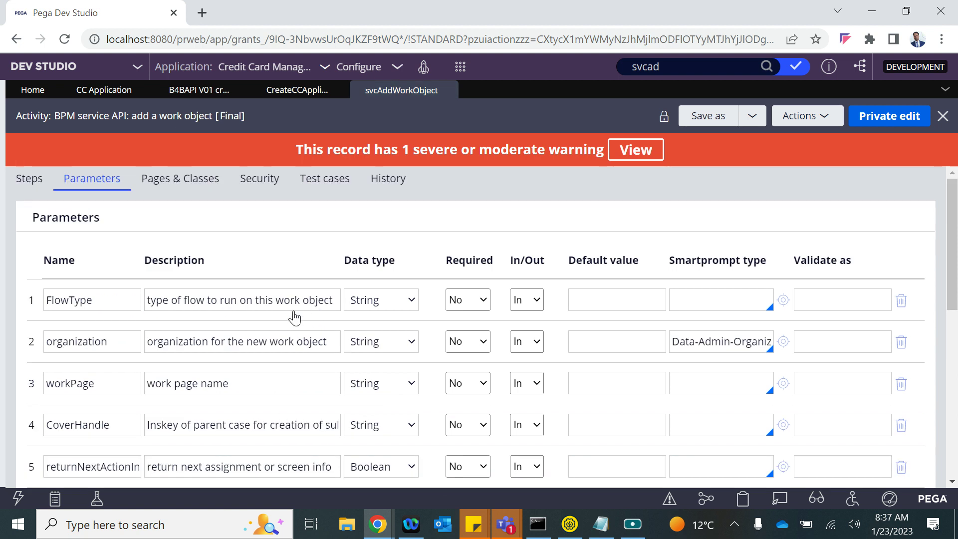
{"action": "left_click", "coordinate": [294, 92]}
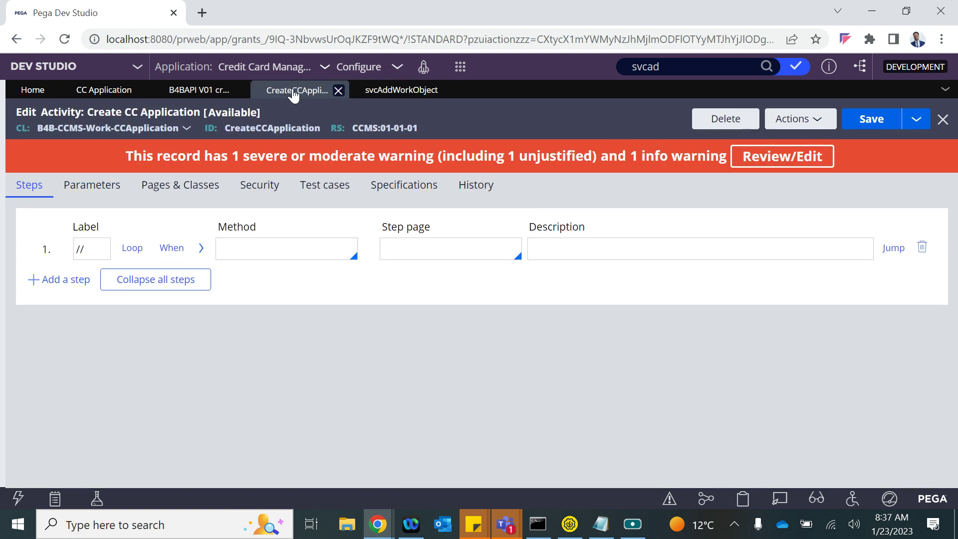
{"action": "left_click", "coordinate": [401, 90]}
{"action": "left_click", "coordinate": [289, 98]}
{"action": "left_click", "coordinate": [184, 188]}
{"action": "left_click", "coordinate": [243, 192]}
- Declare page pyWorkPage with class B4B-CCMS-Work-CCApplication in Pages & Classes
{"action": "left_click", "coordinate": [180, 186]}
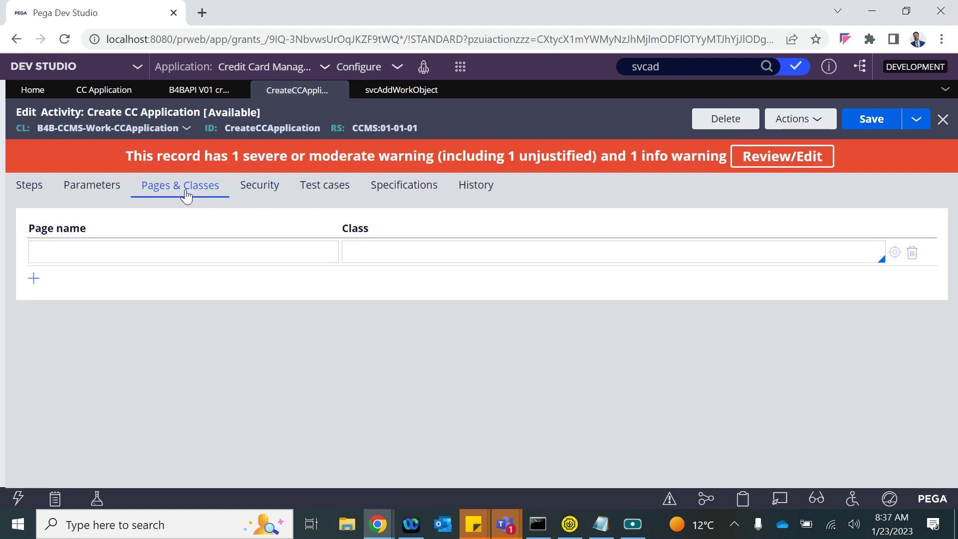
{"action": "left_click", "coordinate": [131, 252]}
{"action": "type", "text": "pyWorkPage"}
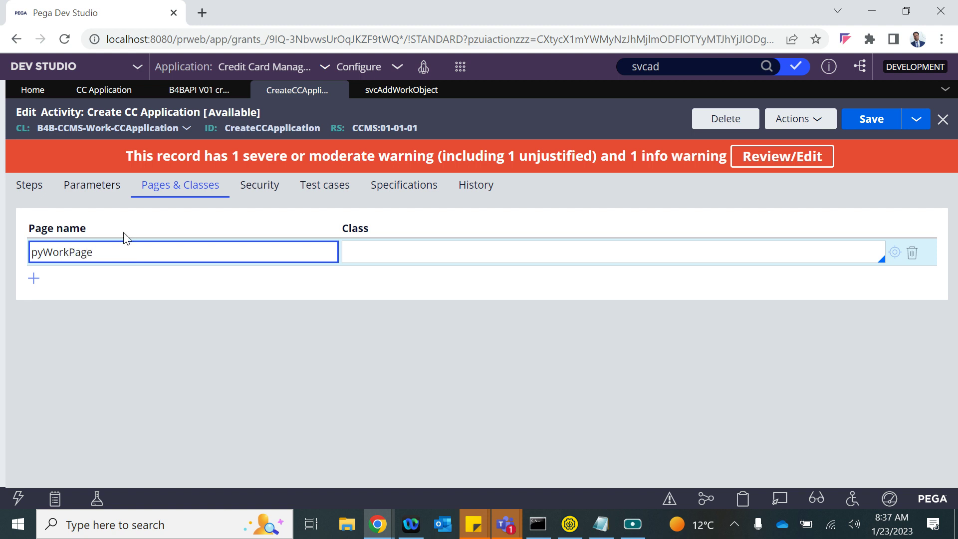
{"action": "key", "text": "ctrl+a"}
{"action": "left_click_drag", "start_coordinate": [36, 129], "coordinate": [177, 125]}
{"action": "key", "text": "ctrl+c"}
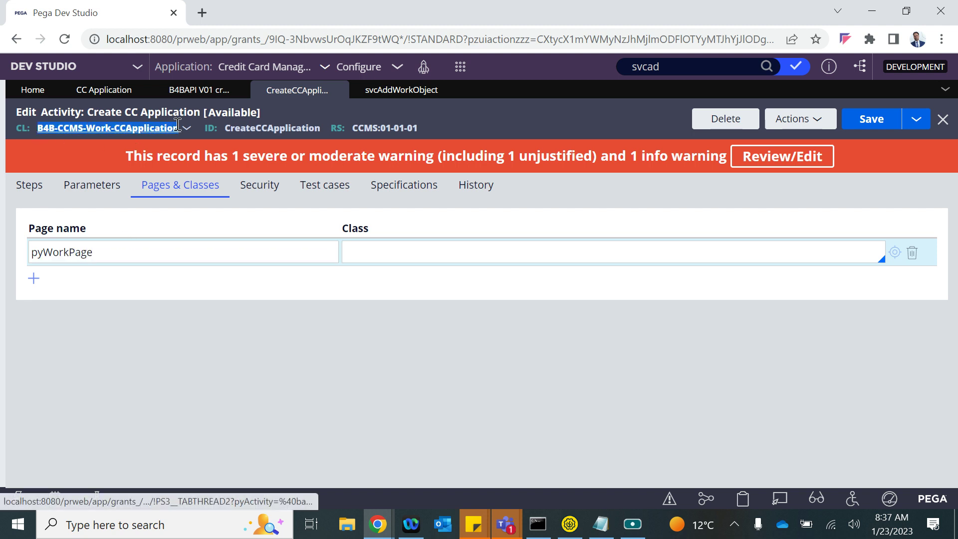
{"action": "left_click", "coordinate": [373, 249]}
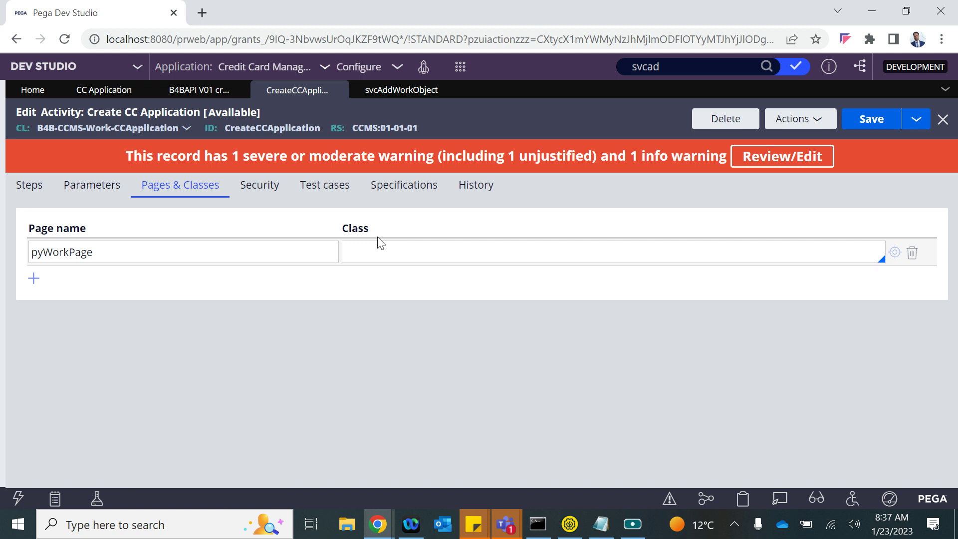
{"action": "key", "text": "ctrl+v"}
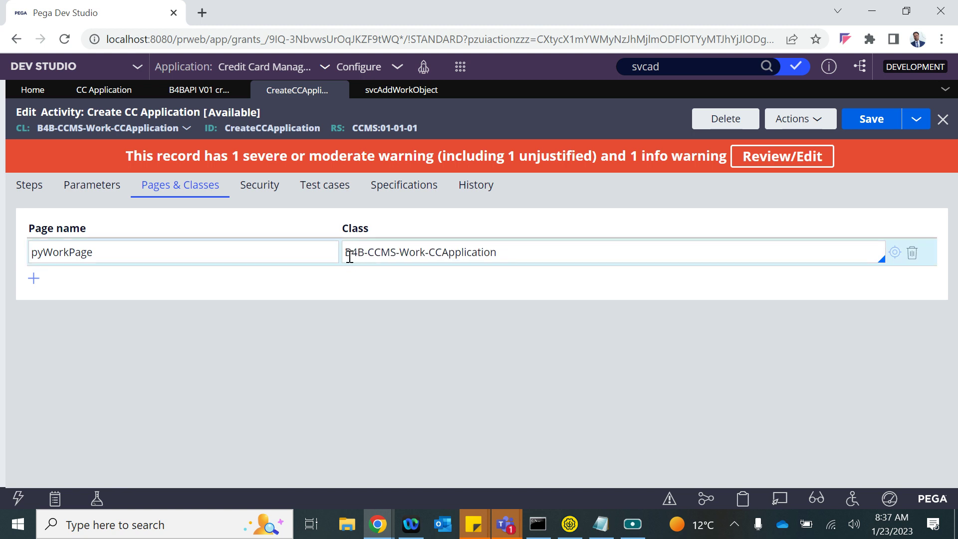
{"action": "left_click", "coordinate": [348, 254]}
- Make step 1 a Property-Set method with pyWorkPage as its step page
{"action": "left_click", "coordinate": [19, 185]}
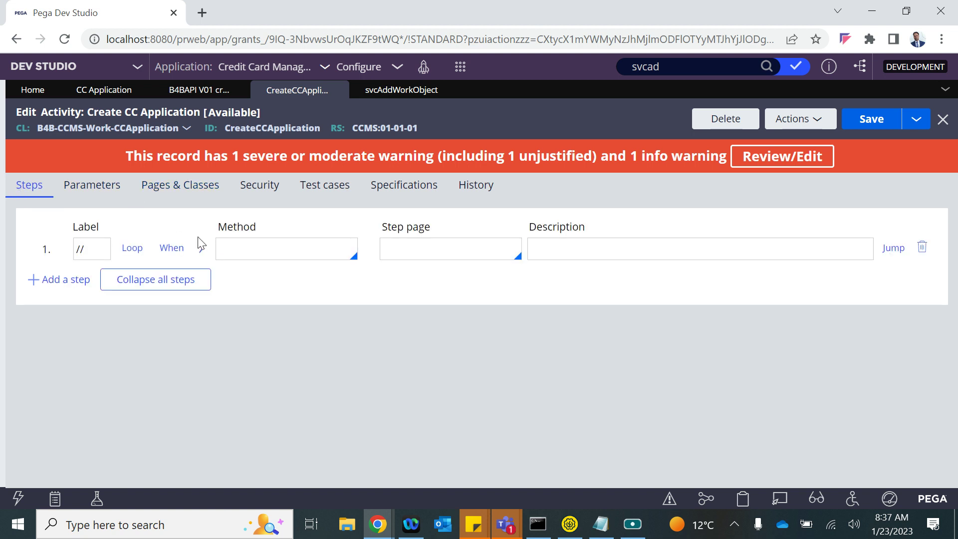
{"action": "left_click", "coordinate": [110, 248]}
{"action": "left_click", "coordinate": [260, 254]}
{"action": "type", "text": "Proper"}
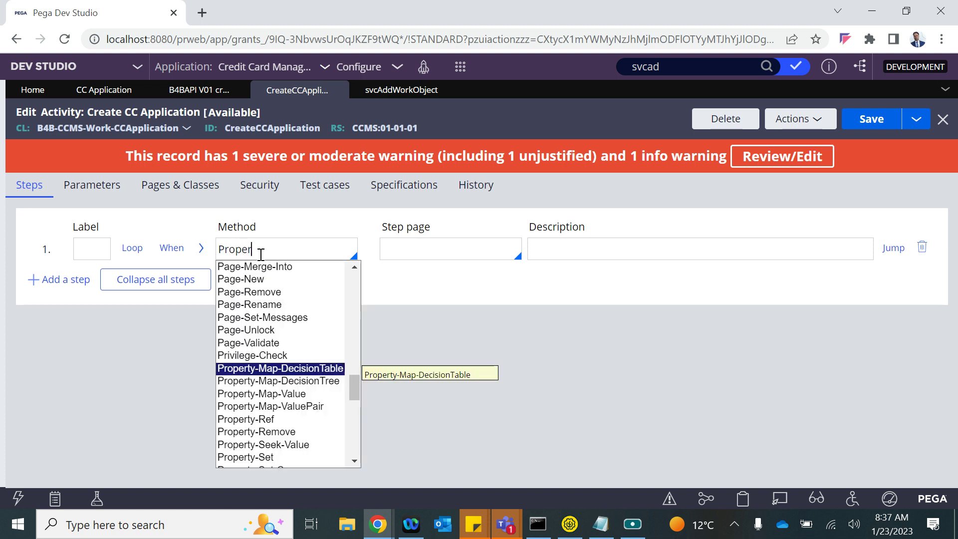
{"action": "key", "text": "Down"}
{"action": "key", "text": "Down"}
{"action": "key", "text": "Down"}
{"action": "key", "text": "Up"}
{"action": "key", "text": "Up"}
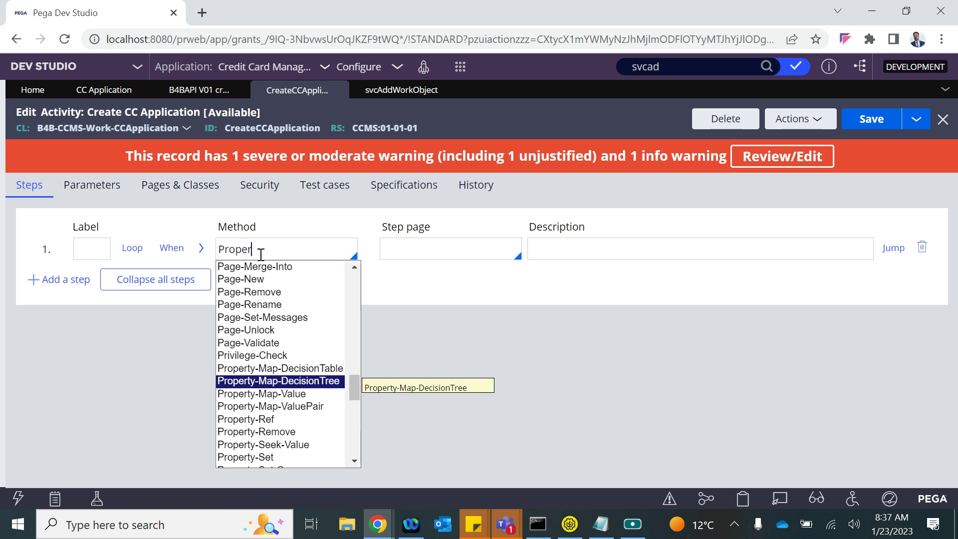
{"action": "key", "text": "Down"}
{"action": "key", "text": "Down"}
{"action": "key", "text": "Down"}
{"action": "key", "text": "Down"}
{"action": "key", "text": "Down"}
{"action": "key", "text": "Down"}
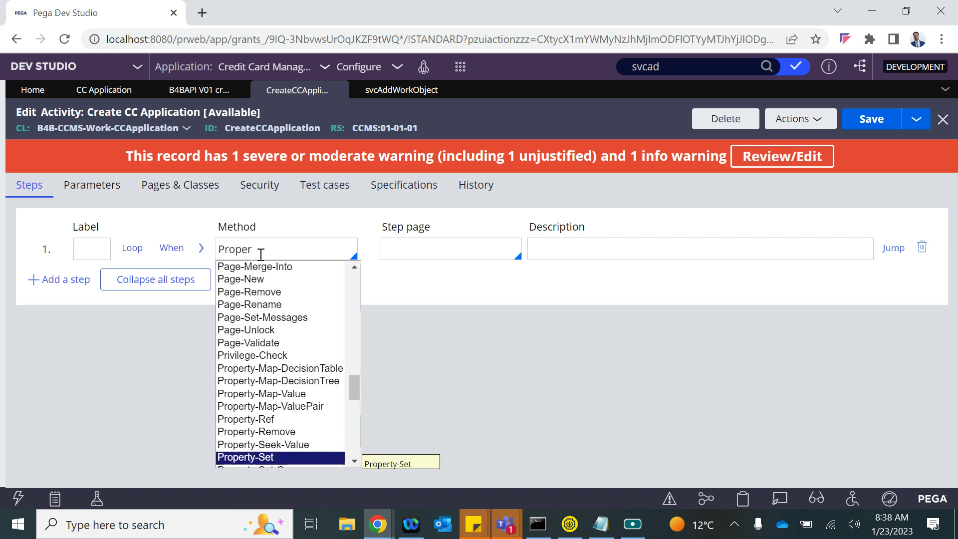
{"action": "key", "text": "Return"}
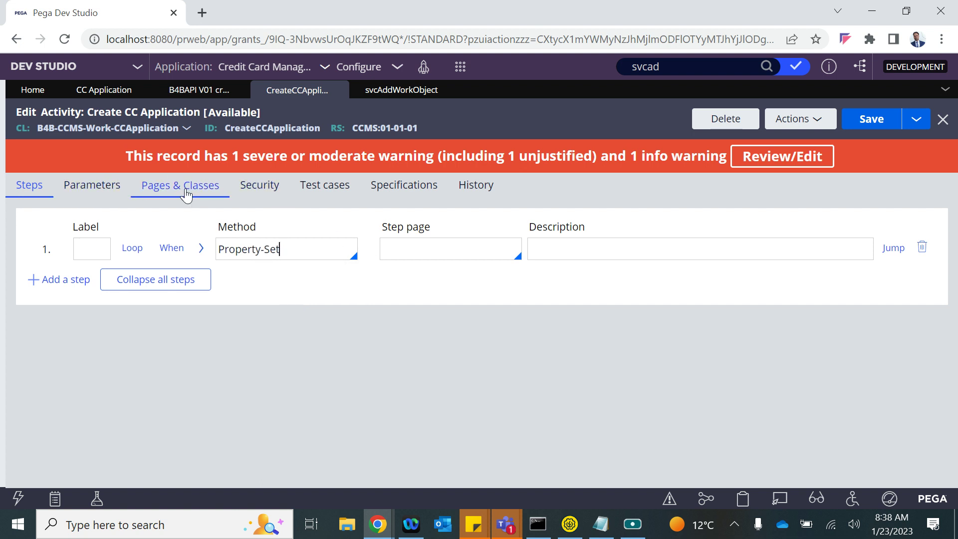
{"action": "left_click", "coordinate": [181, 184]}
{"action": "double_click", "coordinate": [86, 255]}
{"action": "key", "text": "ctrl+c"}
{"action": "left_click", "coordinate": [29, 185]}
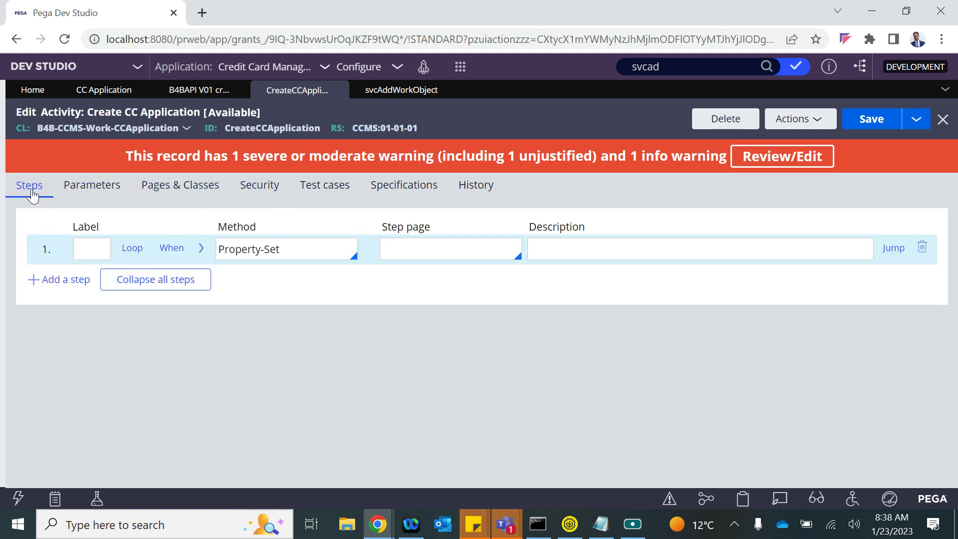
{"action": "left_click", "coordinate": [422, 253]}
{"action": "key", "text": "ctrl+v"}
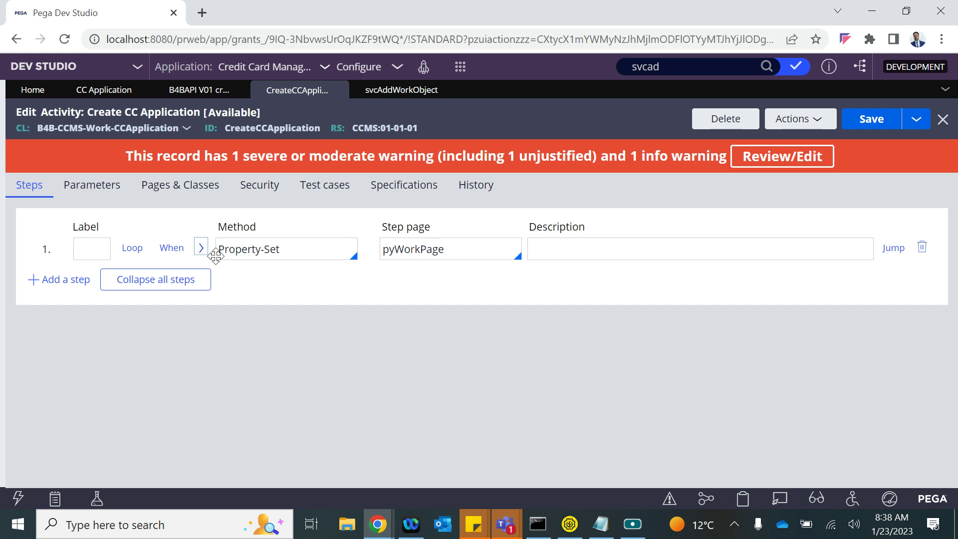
- In step 1's parameters, set .NewCust to Primary.NewCust
{"action": "left_click", "coordinate": [201, 248]}
{"action": "left_click", "coordinate": [120, 353]}
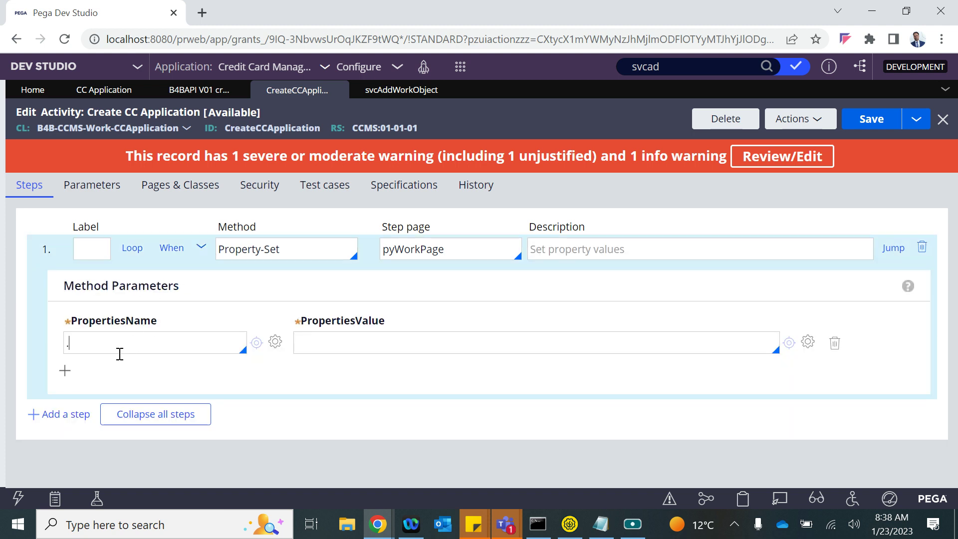
{"action": "type", "text": "."}
{"action": "key", "text": "Down"}
{"action": "key", "text": "Down"}
{"action": "key", "text": "Down"}
{"action": "key", "text": "Down"}
{"action": "key", "text": "Down"}
{"action": "key", "text": "Down"}
{"action": "key", "text": "Return"}
{"action": "left_click", "coordinate": [361, 344]}
{"action": "type", "text": "Pri"}
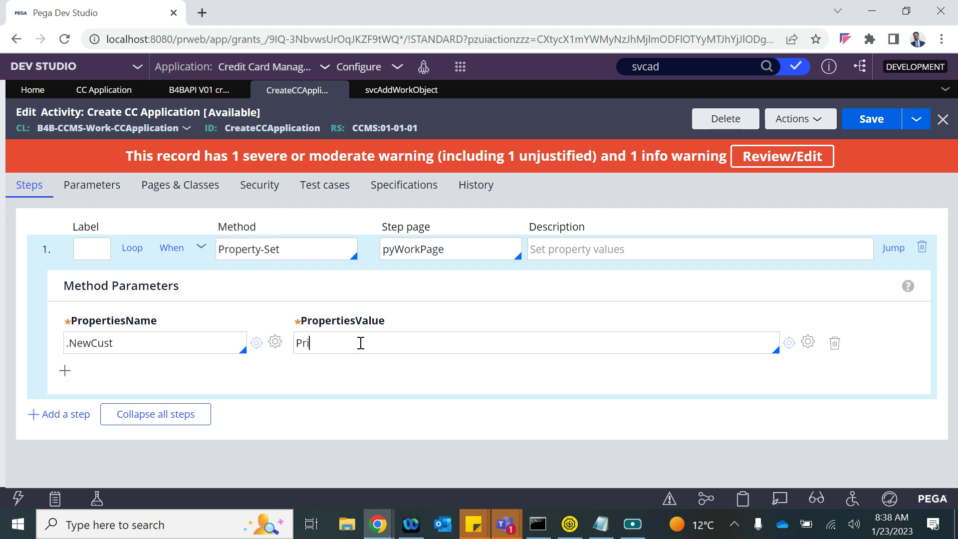
{"action": "double_click", "coordinate": [417, 248]}
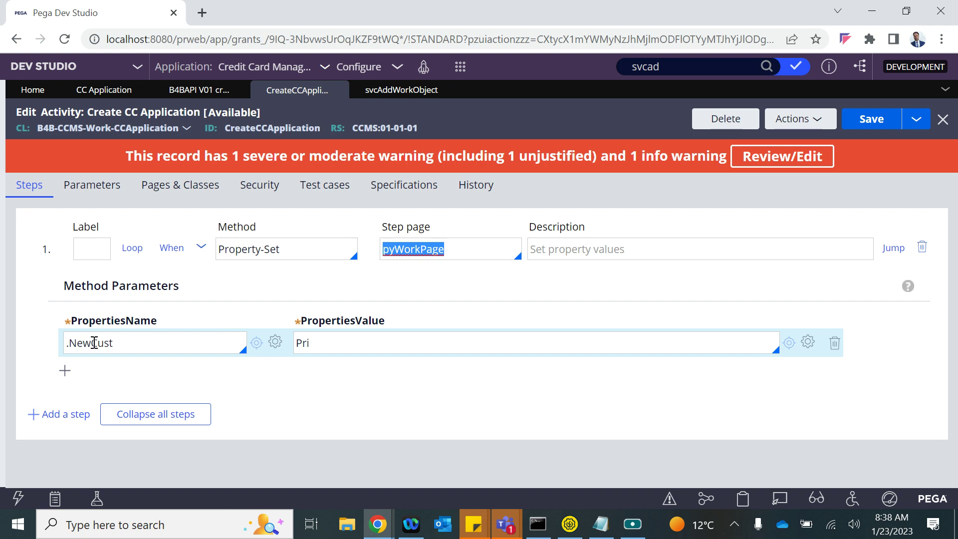
{"action": "left_click", "coordinate": [365, 342]}
{"action": "type", "text": "ma"}
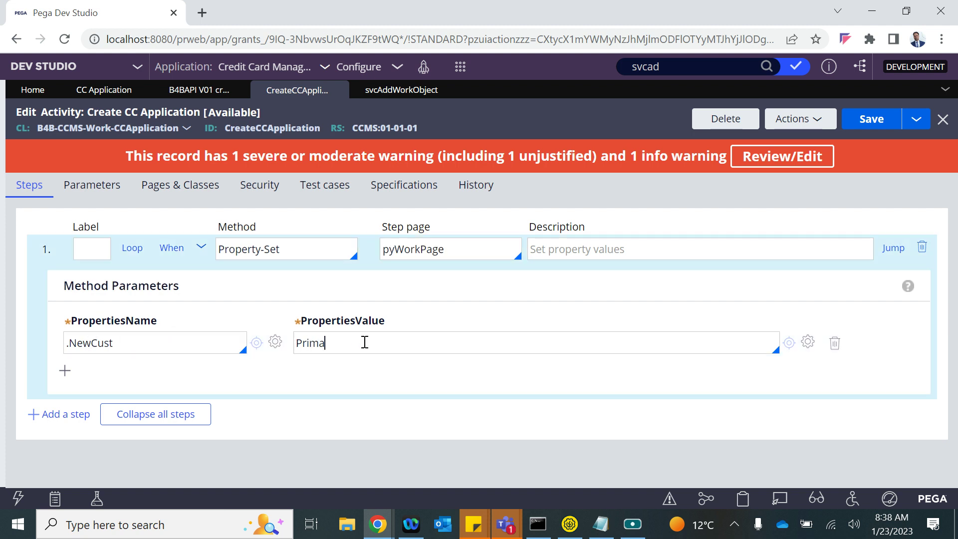
{"action": "type", "text": "ry."}
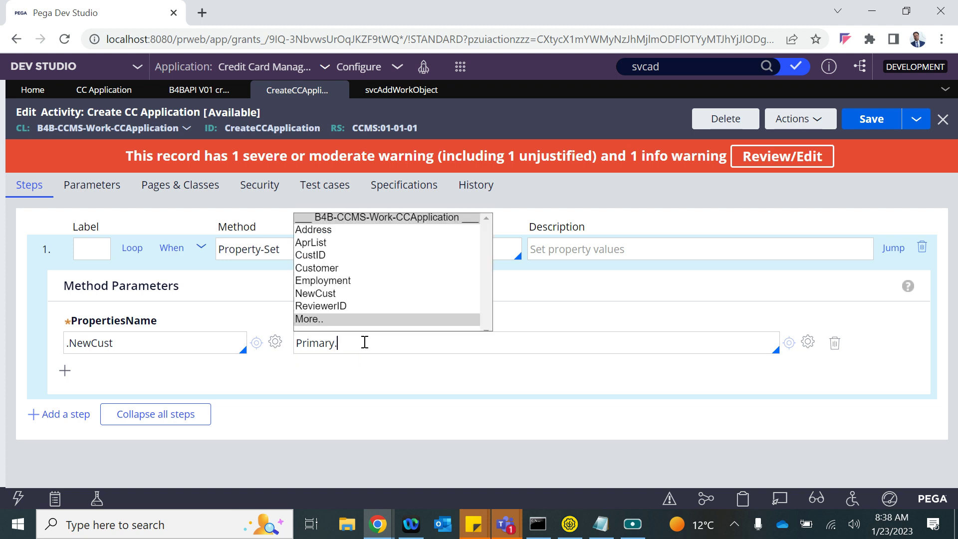
{"action": "key", "text": "Down"}
{"action": "key", "text": "Down"}
{"action": "key", "text": "Down"}
{"action": "key", "text": "Down"}
{"action": "key", "text": "Down"}
{"action": "key", "text": "Down"}
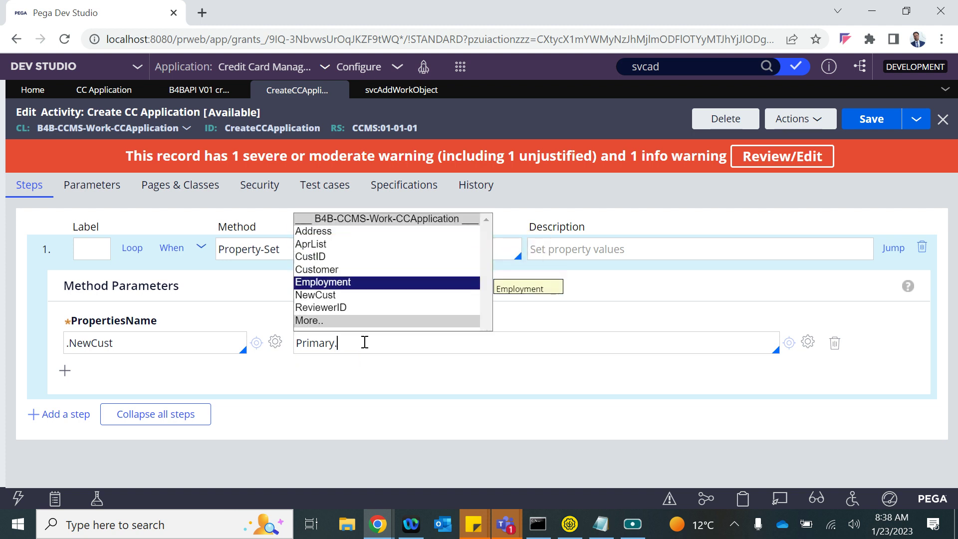
{"action": "key", "text": "Return"}
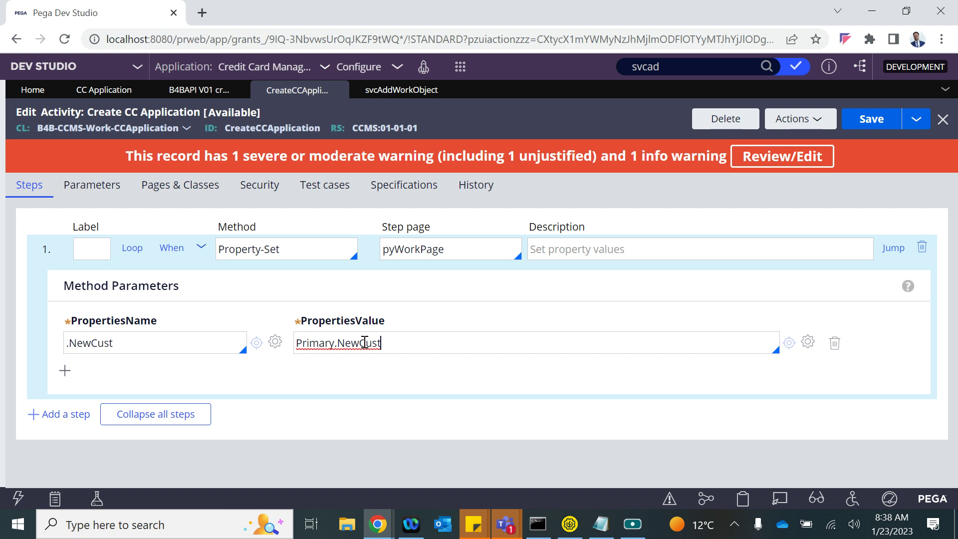
{"action": "key", "text": "Return"}
- Add a second row setting .CustID to .CustID, then collapse step 1
{"action": "left_click", "coordinate": [94, 367]}
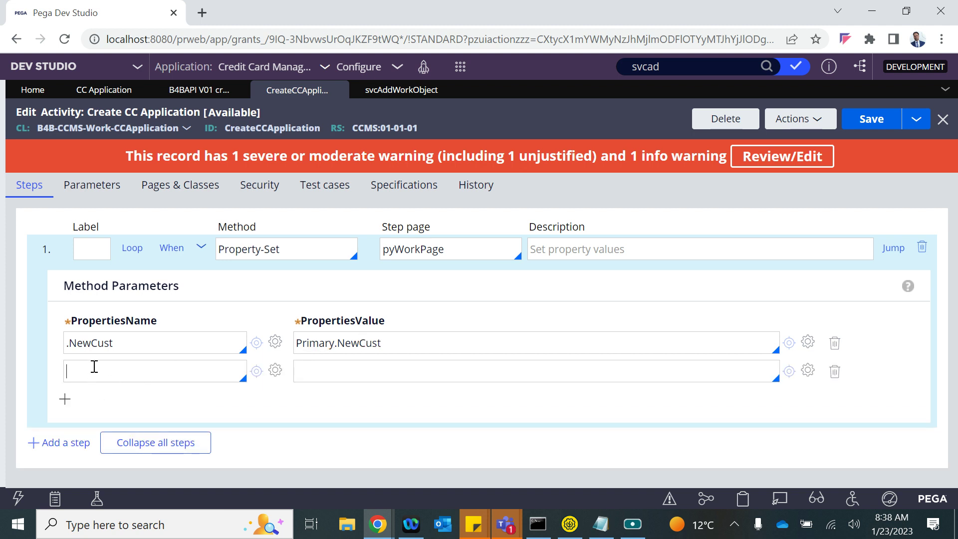
{"action": "type", "text": "."}
{"action": "key", "text": "Down"}
{"action": "key", "text": "Down"}
{"action": "key", "text": "Down"}
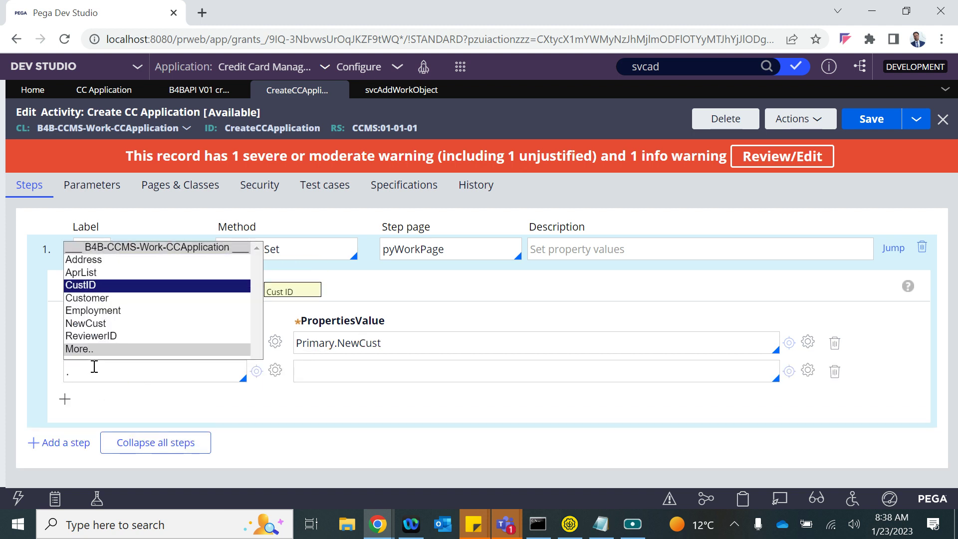
{"action": "key", "text": "Return"}
{"action": "left_click", "coordinate": [322, 367]}
{"action": "key", "text": "Down"}
{"action": "key", "text": "Down"}
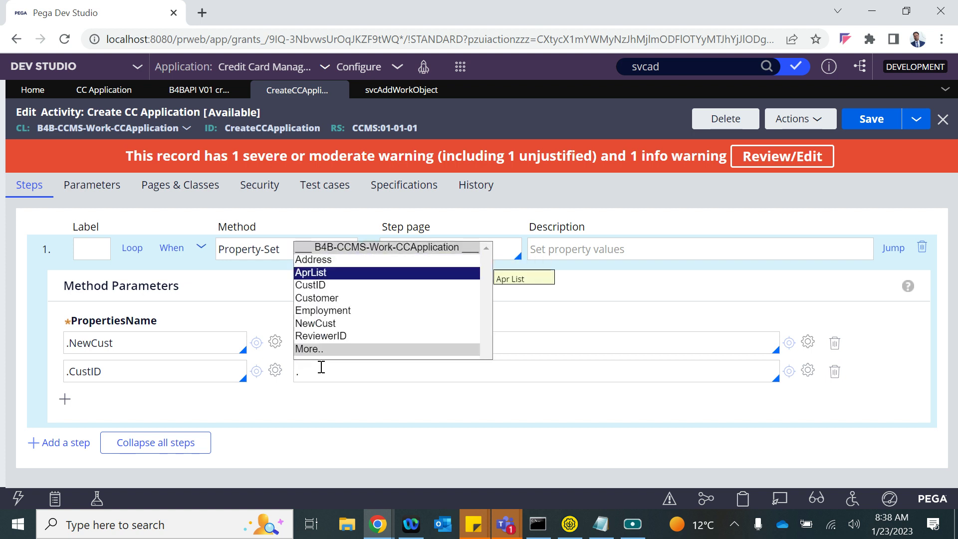
{"action": "key", "text": "Return"}
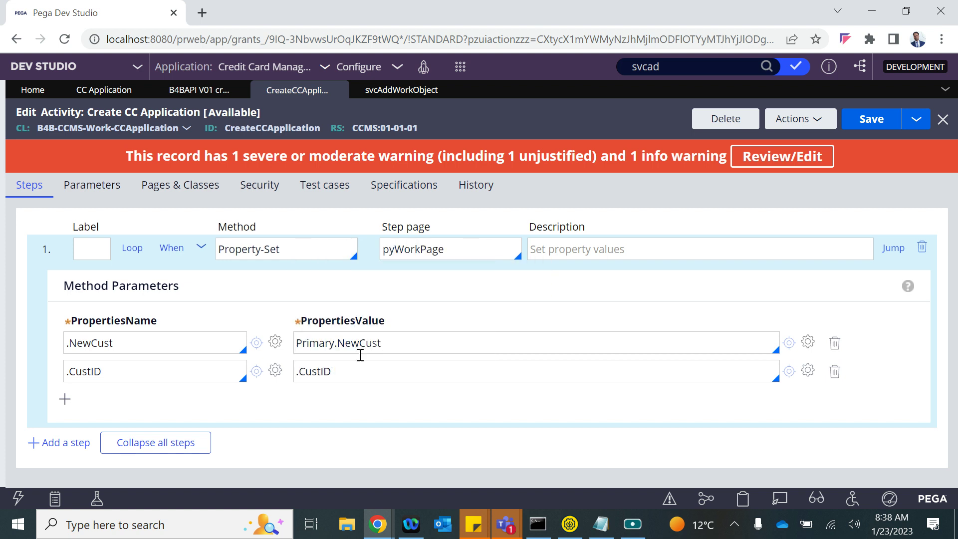
{"action": "left_click", "coordinate": [201, 248]}
{"action": "left_click", "coordinate": [94, 249]}
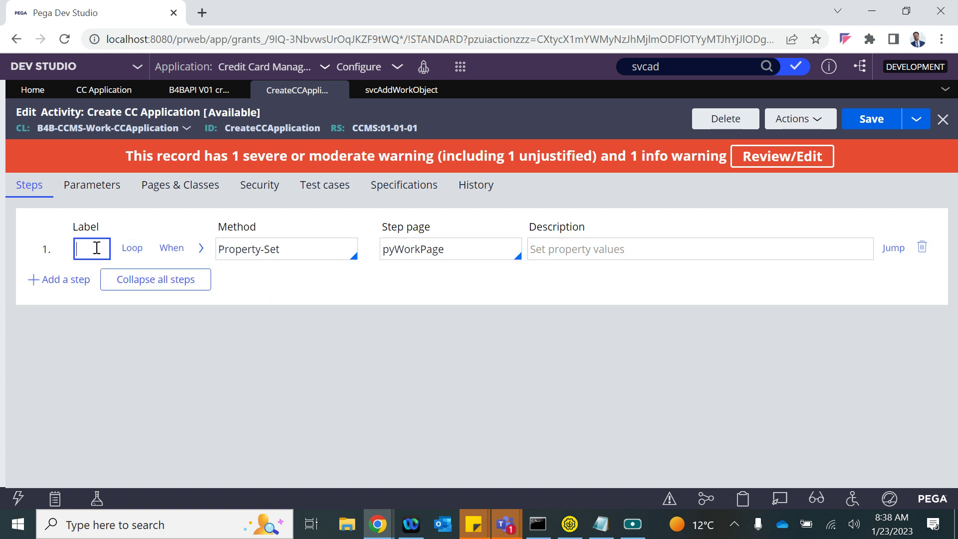
- Insert step 2 with the When condition Primary.NewCust=="Yes"
{"action": "key", "text": "Return"}
{"action": "left_click", "coordinate": [173, 278]}
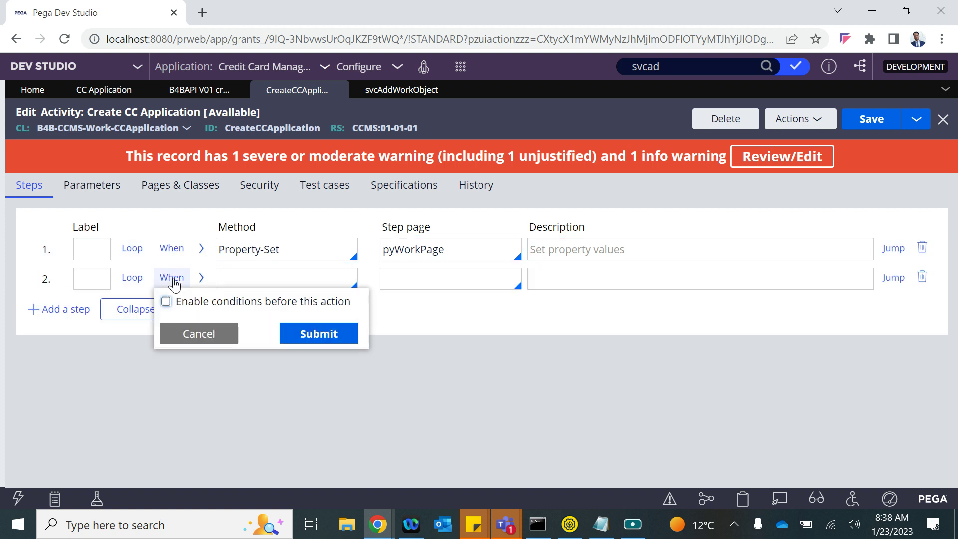
{"action": "left_click", "coordinate": [166, 302]}
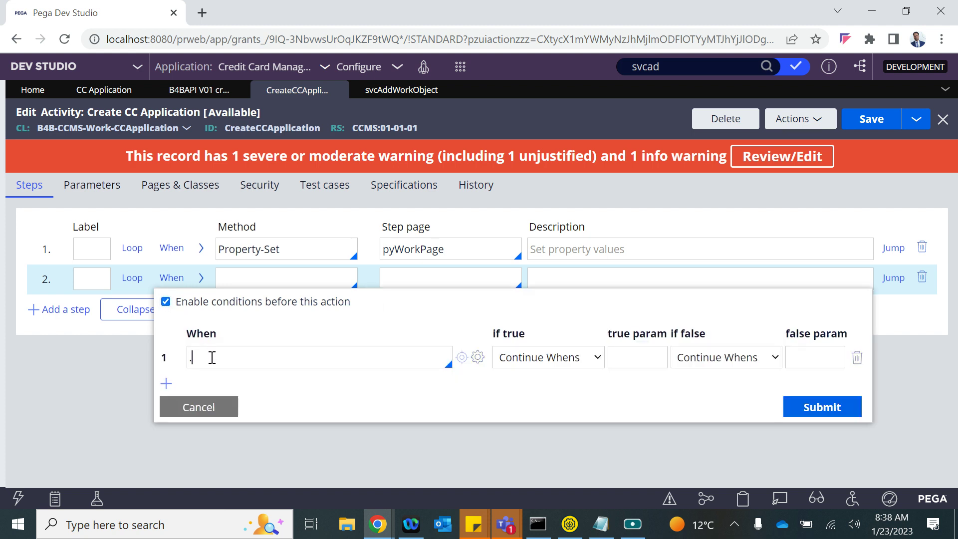
{"action": "type", "text": "primary"}
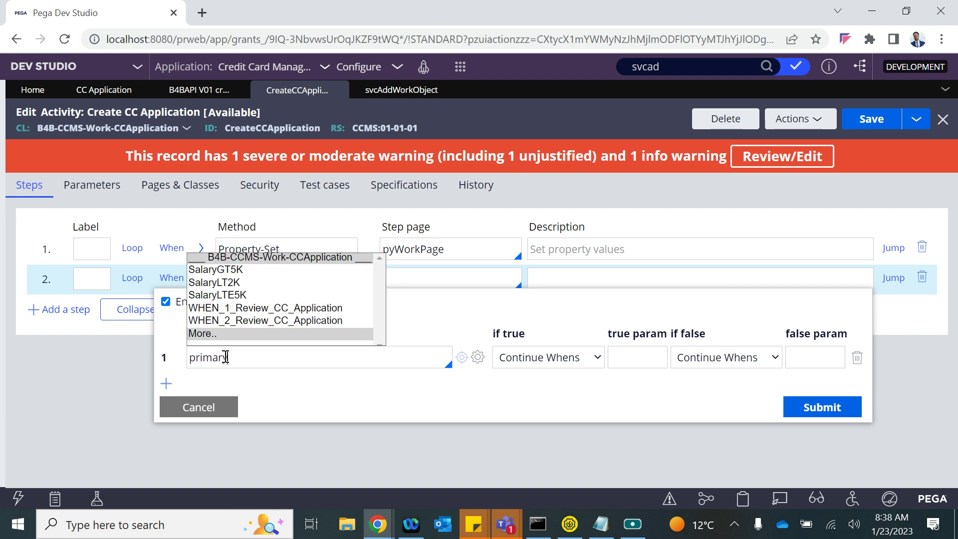
{"action": "left_click_drag", "start_coordinate": [228, 357], "coordinate": [188, 357]}
{"action": "key", "text": "BackSpace"}
{"action": "type", "text": "P"}
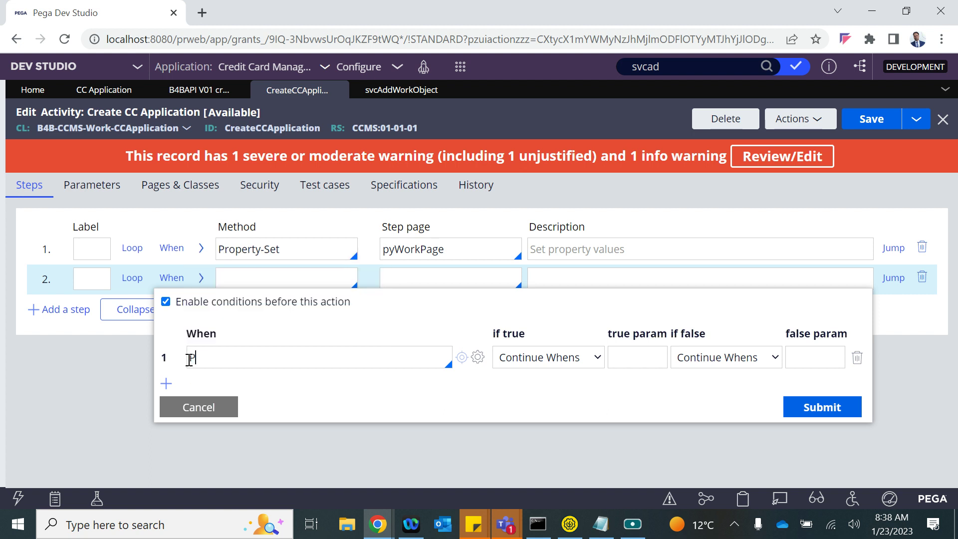
{"action": "type", "text": "rimary.New"}
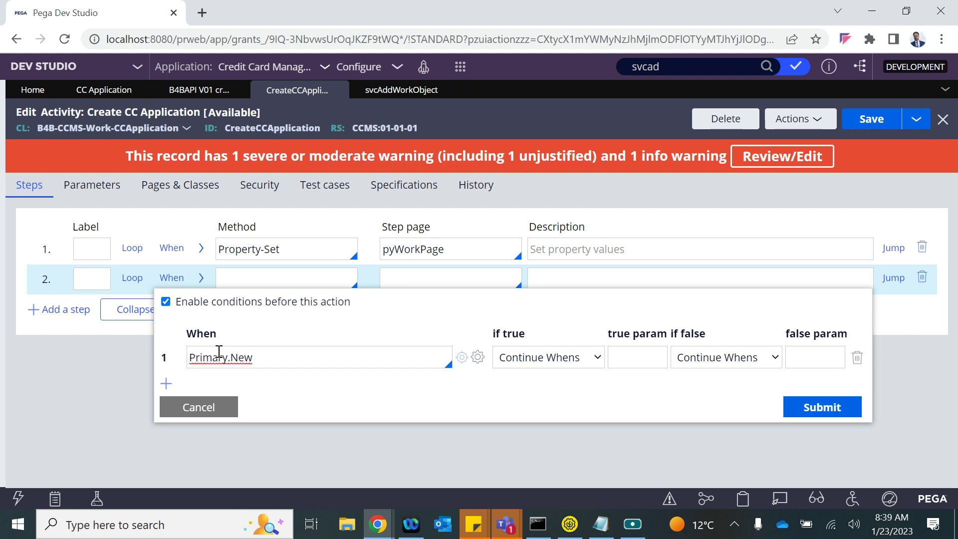
{"action": "type", "text": "Cust==\"Yes)"}
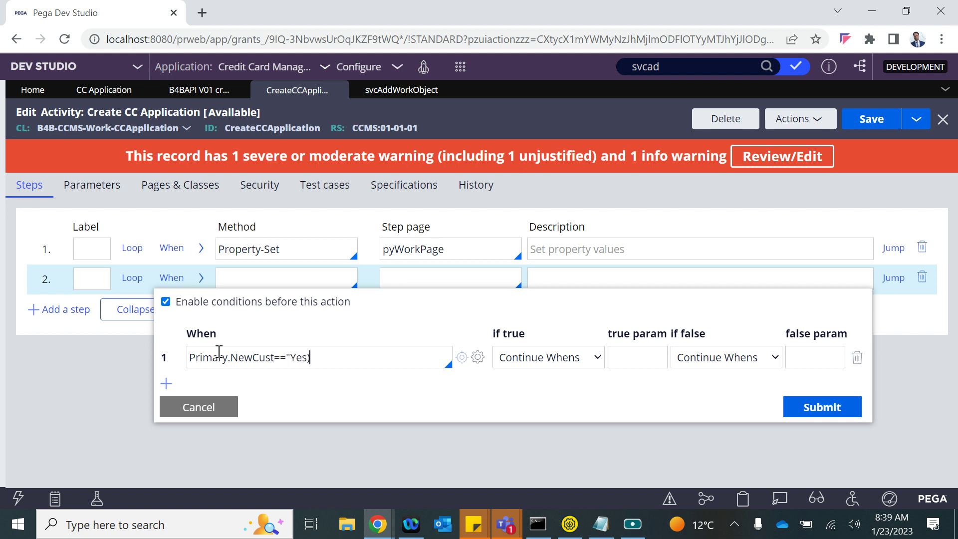
{"action": "key", "text": "BackSpace"}
{"action": "type", "text": "\""}
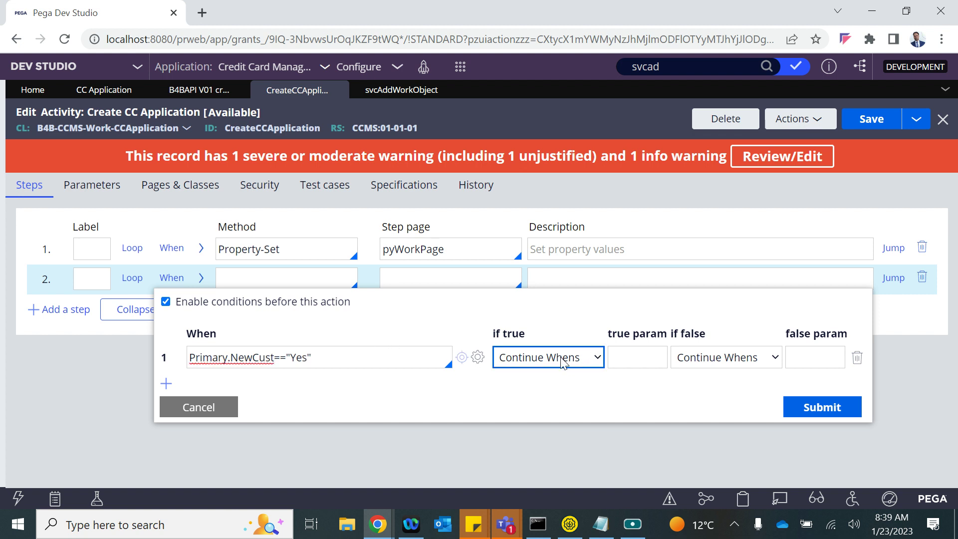
- Add step 3 labelled Old and make step 2 jump to Old when false
{"action": "left_click", "coordinate": [701, 363]}
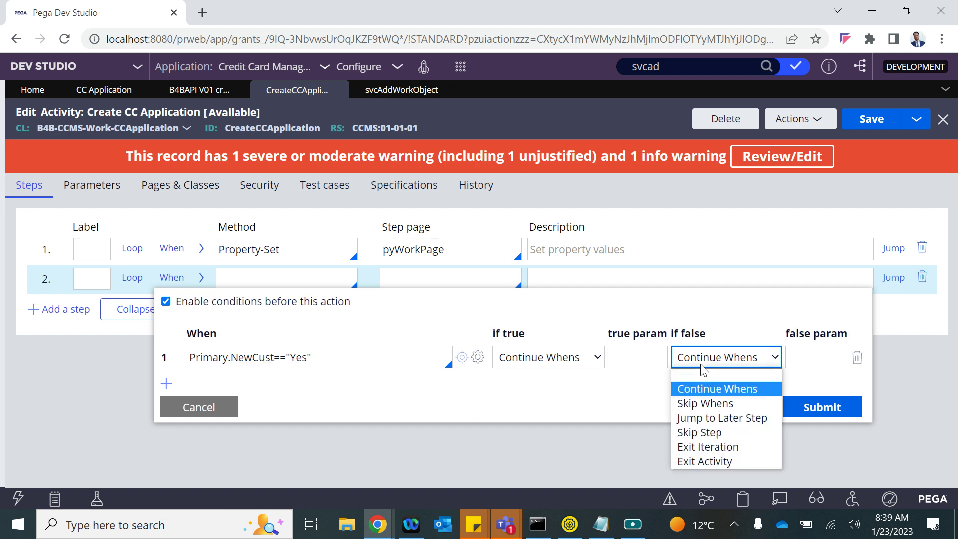
{"action": "left_click", "coordinate": [696, 421]}
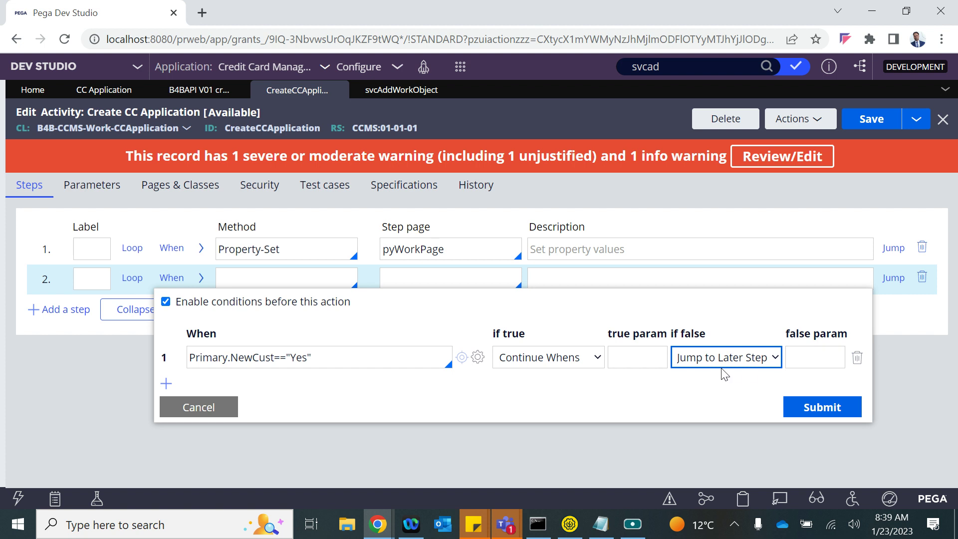
{"action": "left_click", "coordinate": [826, 401]}
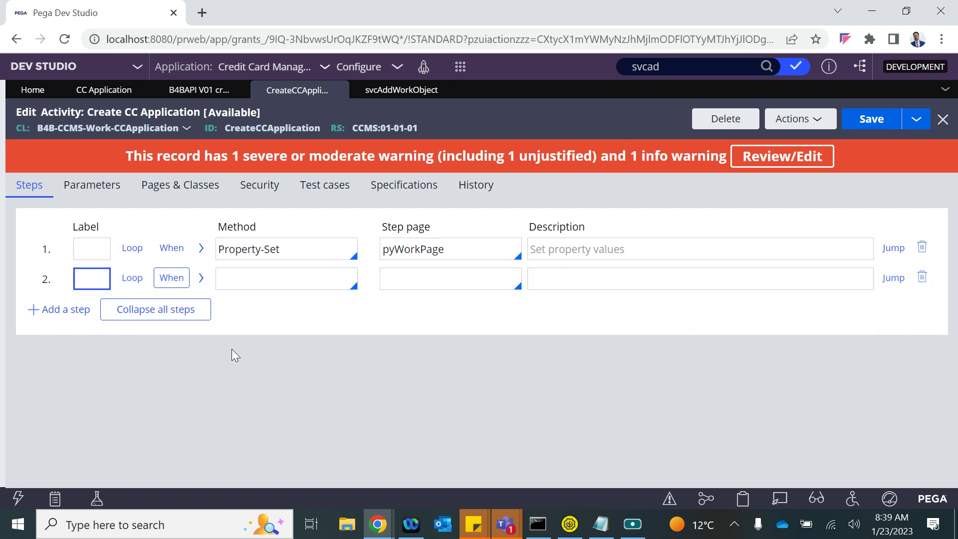
{"action": "key", "text": "Return"}
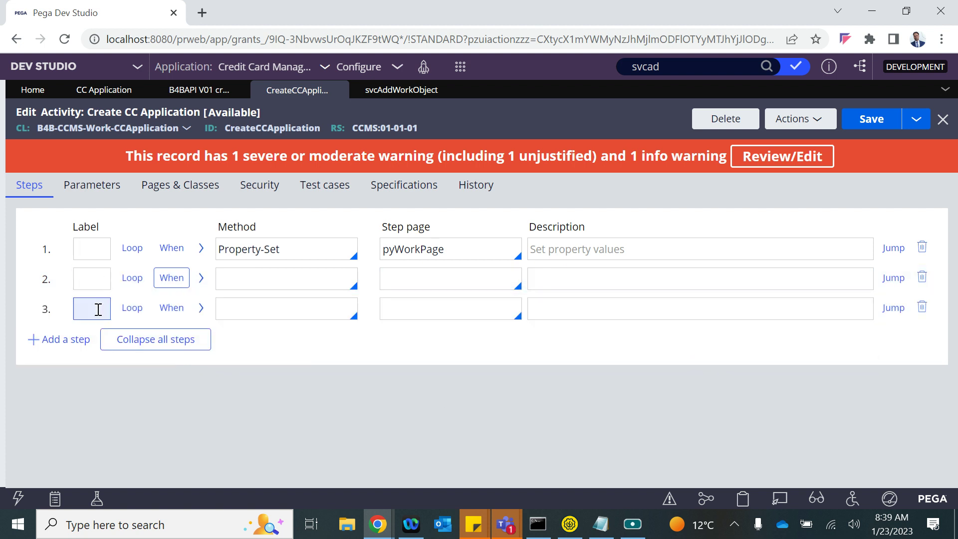
{"action": "type", "text": "Old"}
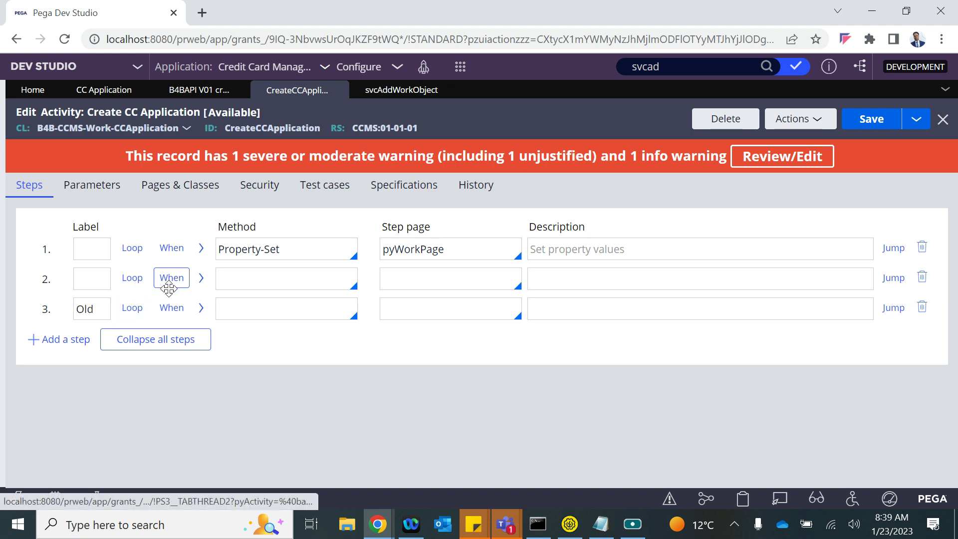
{"action": "left_click", "coordinate": [171, 277]}
{"action": "left_click", "coordinate": [796, 358]}
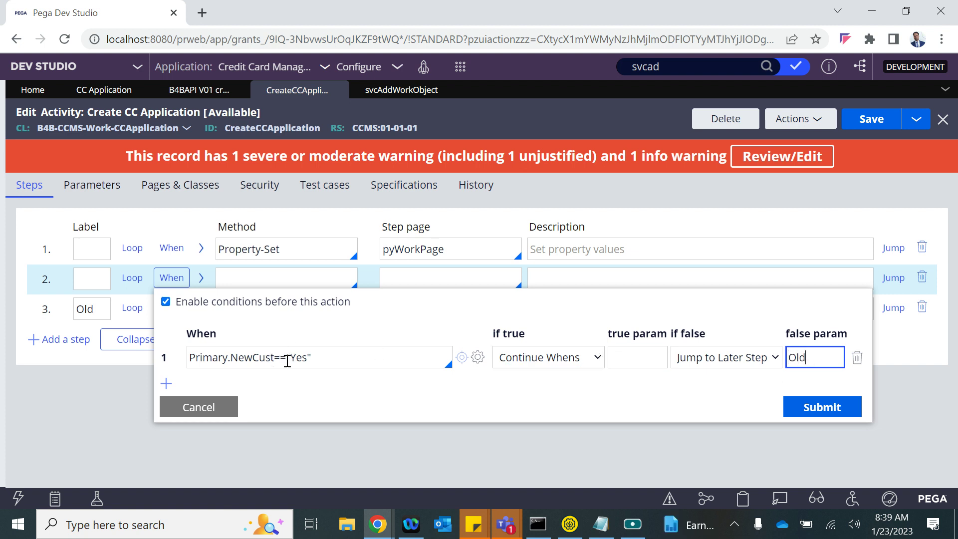
{"action": "left_click", "coordinate": [839, 404]}
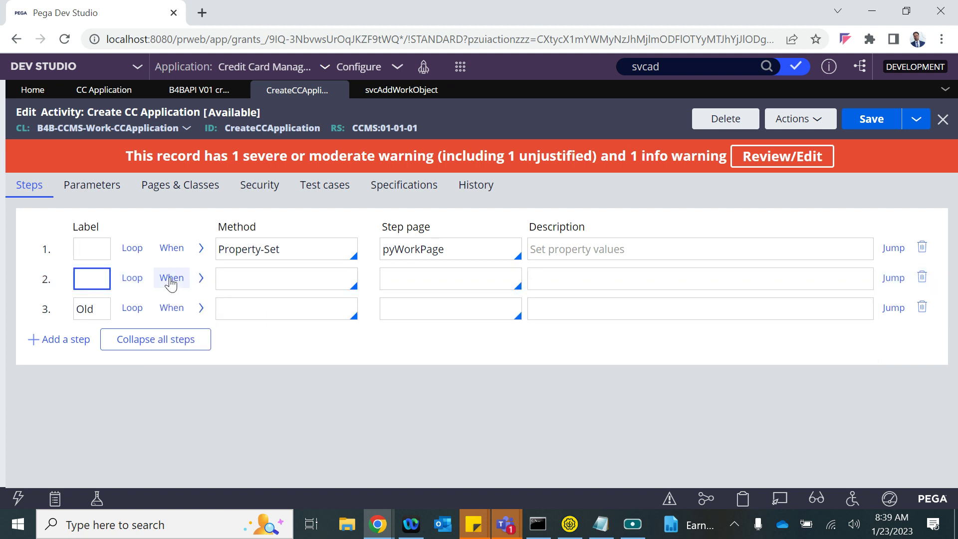
- Expand step 2 and set its method to Property-Set
{"action": "left_click", "coordinate": [201, 281]}
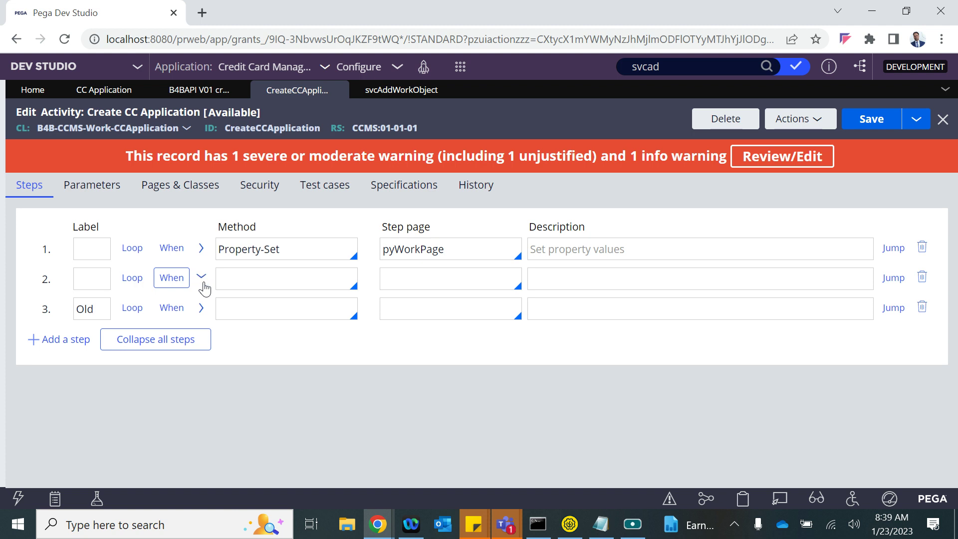
{"action": "type", "text": "Proper"}
{"action": "key", "text": "Down"}
{"action": "key", "text": "Down"}
{"action": "key", "text": "Down"}
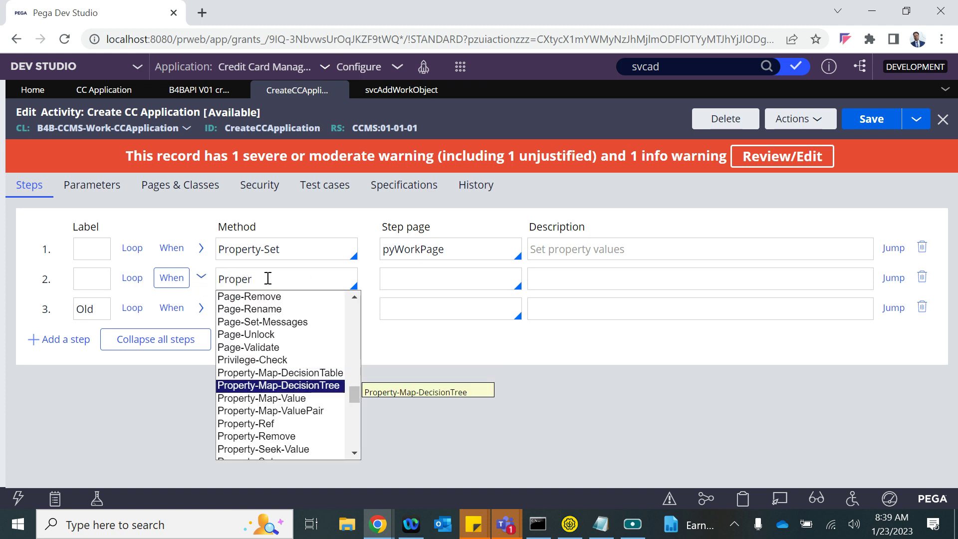
{"action": "key", "text": "Up"}
{"action": "key", "text": "Up"}
{"action": "key", "text": "Up"}
{"action": "key", "text": "Down"}
{"action": "key", "text": "Down"}
{"action": "key", "text": "Down"}
{"action": "key", "text": "Down"}
{"action": "key", "text": "Down"}
{"action": "key", "text": "Down"}
{"action": "key", "text": "Down"}
{"action": "key", "text": "Down"}
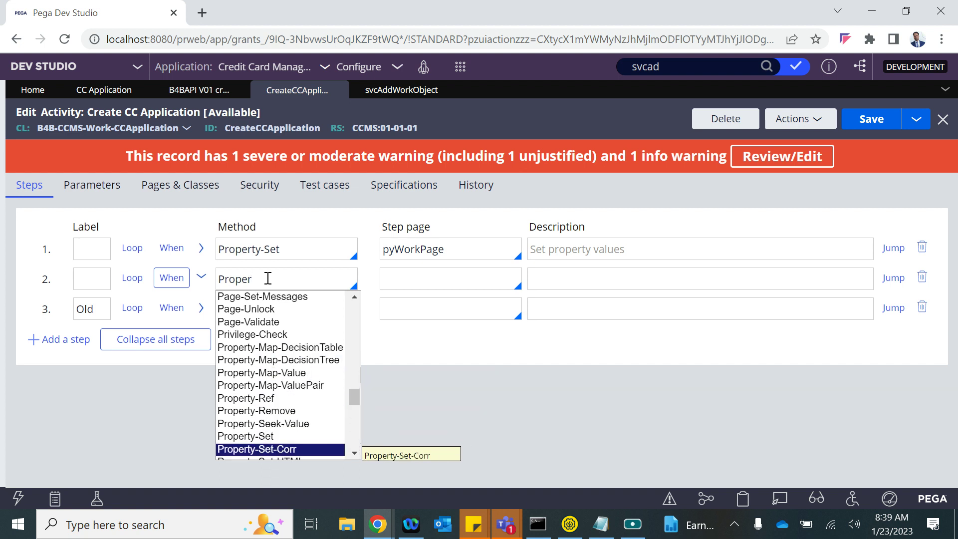
{"action": "key", "text": "Up"}
{"action": "key", "text": "Return"}
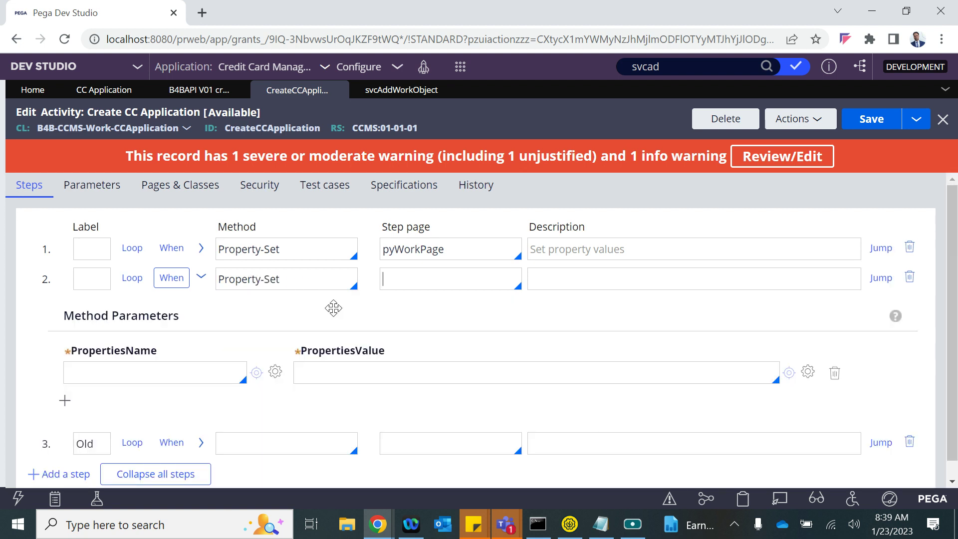
- Set step 2's property name to pyWorkPage.CustID and open the expression builder for its value
{"action": "double_click", "coordinate": [412, 252]}
{"action": "key", "text": "ctrl+c"}
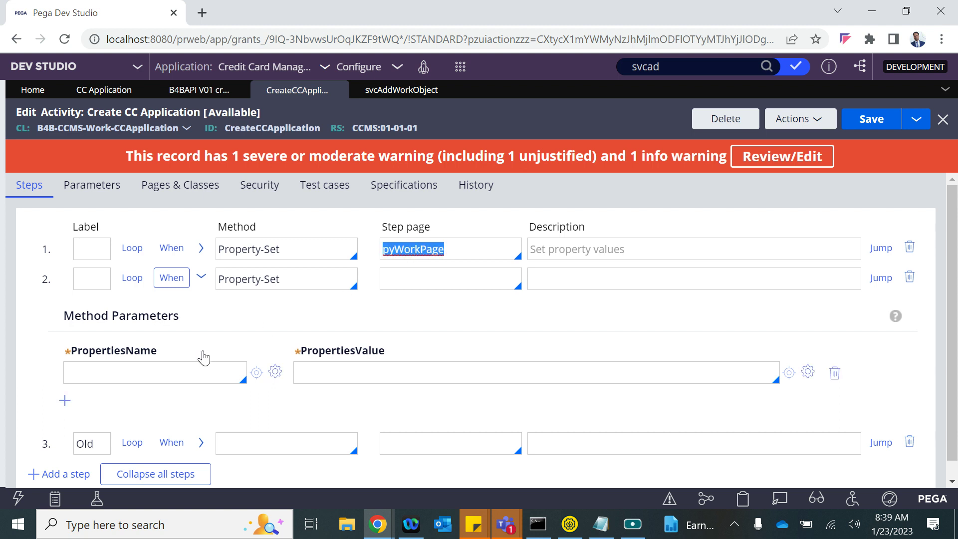
{"action": "left_click", "coordinate": [84, 378]}
{"action": "key", "text": "ctrl+v"}
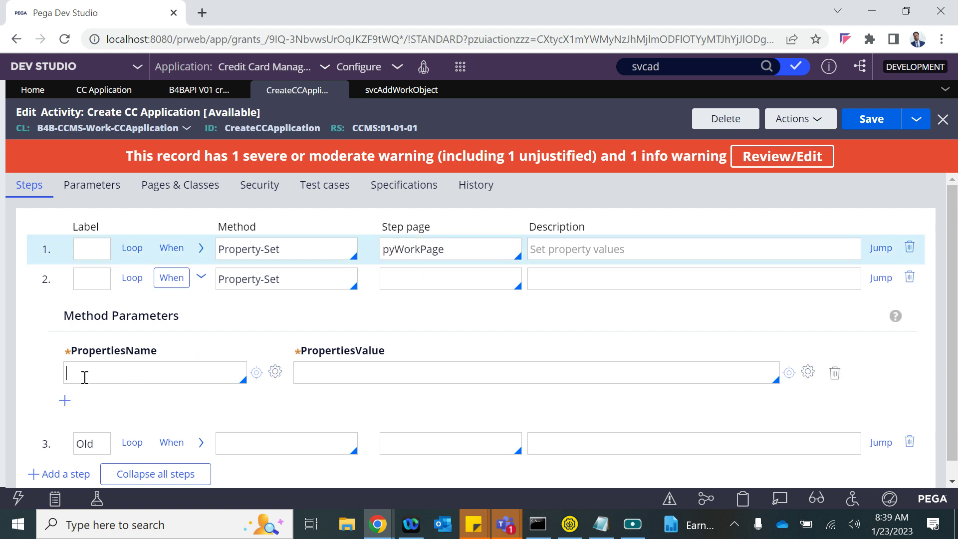
{"action": "type", "text": "."}
{"action": "key", "text": "Down"}
{"action": "key", "text": "Down"}
{"action": "key", "text": "Down"}
{"action": "key", "text": "Return"}
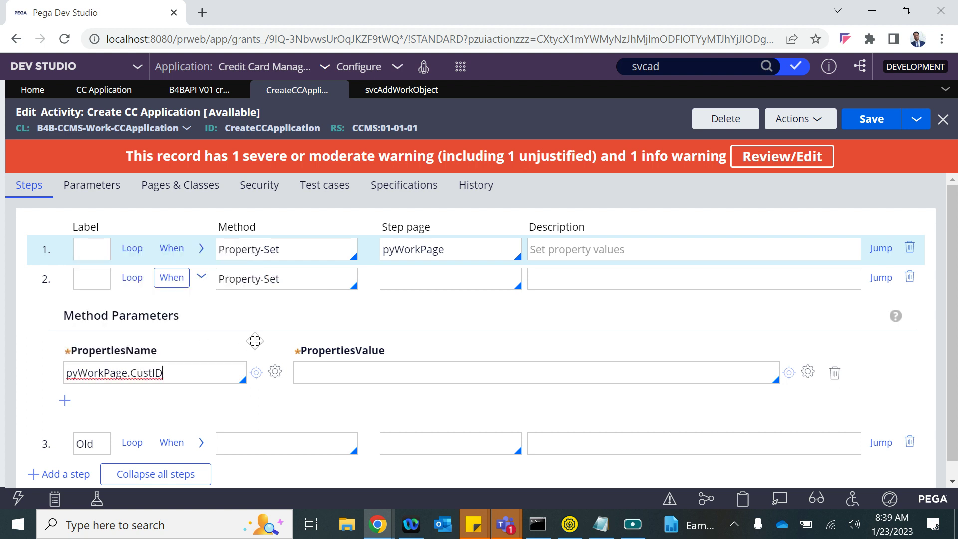
{"action": "left_click", "coordinate": [808, 373]}
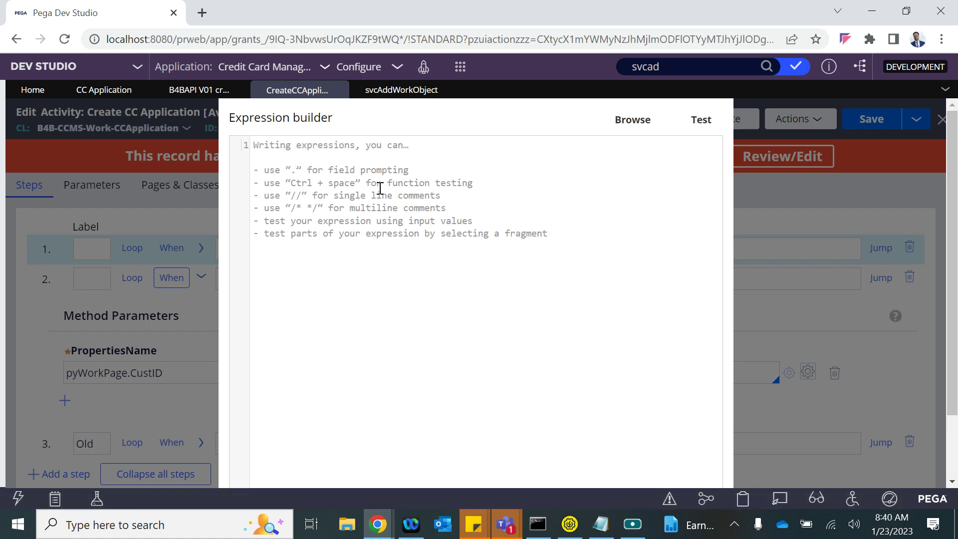
- Search the expression builder's functions for 'generate'
{"action": "left_click", "coordinate": [200, 164]}
{"action": "type", "text": "gen"}
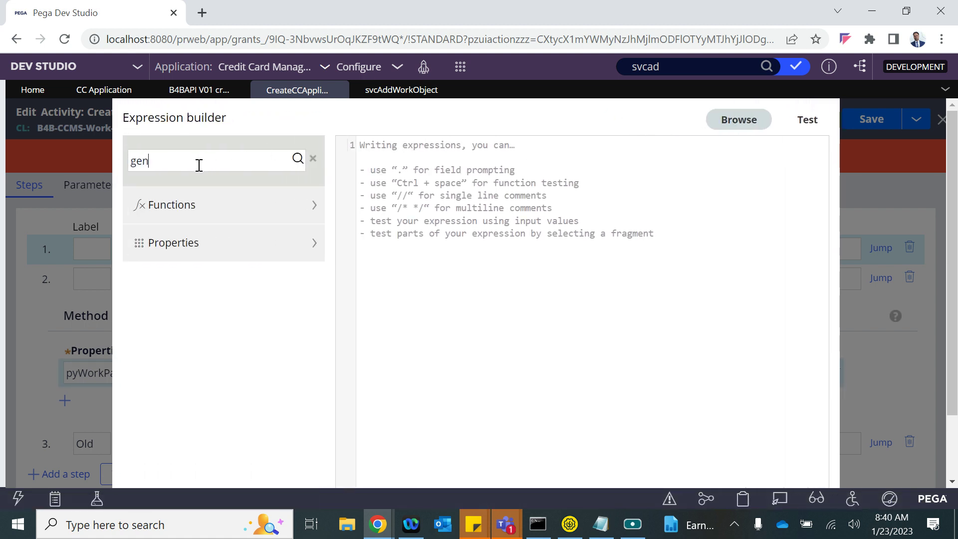
{"action": "type", "text": "arateid"}
{"action": "key", "text": "Return"}
{"action": "key", "text": "BackSpace"}
{"action": "key", "text": "BackSpace"}
{"action": "left_click", "coordinate": [152, 163]}
{"action": "key", "text": "BackSpace"}
{"action": "type", "text": "e"}
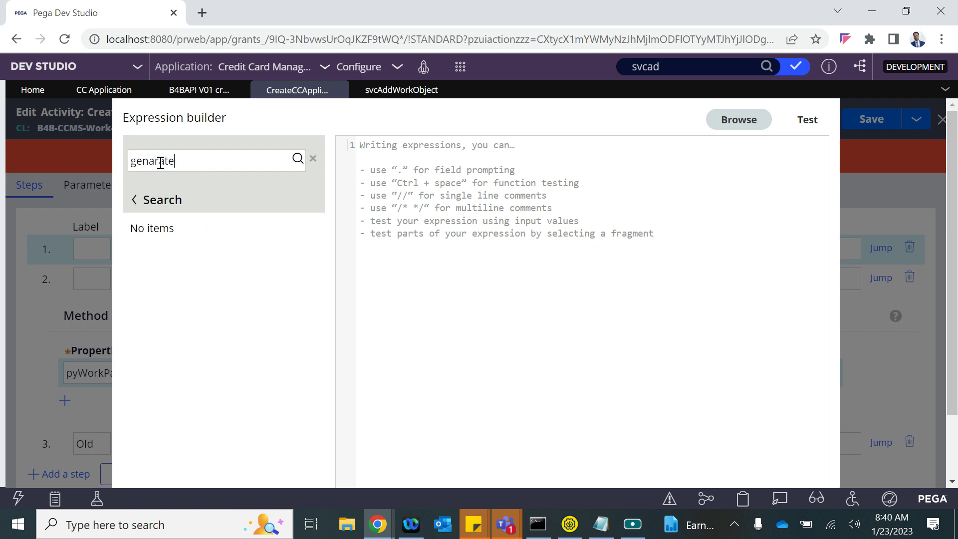
{"action": "double_click", "coordinate": [153, 162]}
{"action": "type", "text": "generate"}
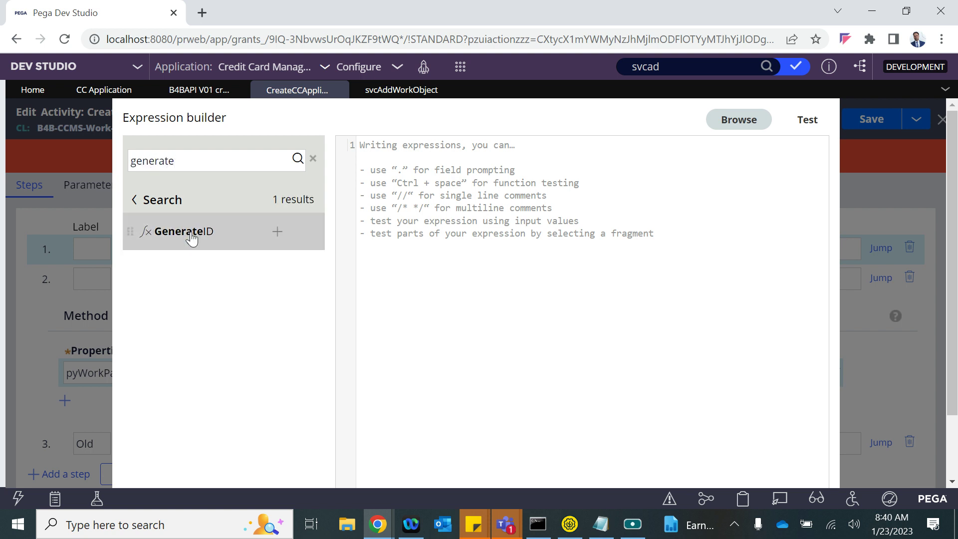
- Insert GenerateID("C") as CustID's value, test it, and submit
{"action": "left_click_drag", "start_coordinate": [278, 231], "coordinate": [402, 196]}
{"action": "left_click", "coordinate": [277, 232]}
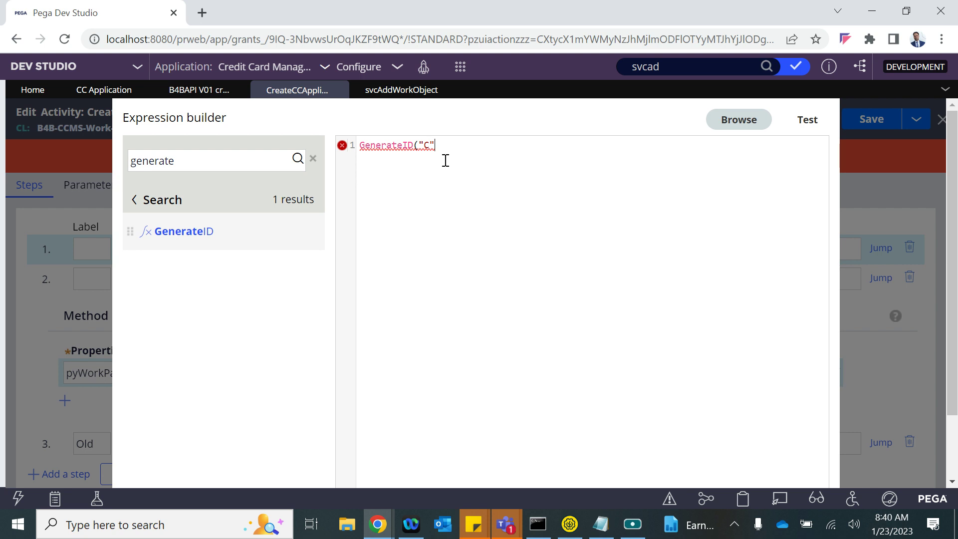
{"action": "left_click", "coordinate": [816, 128]}
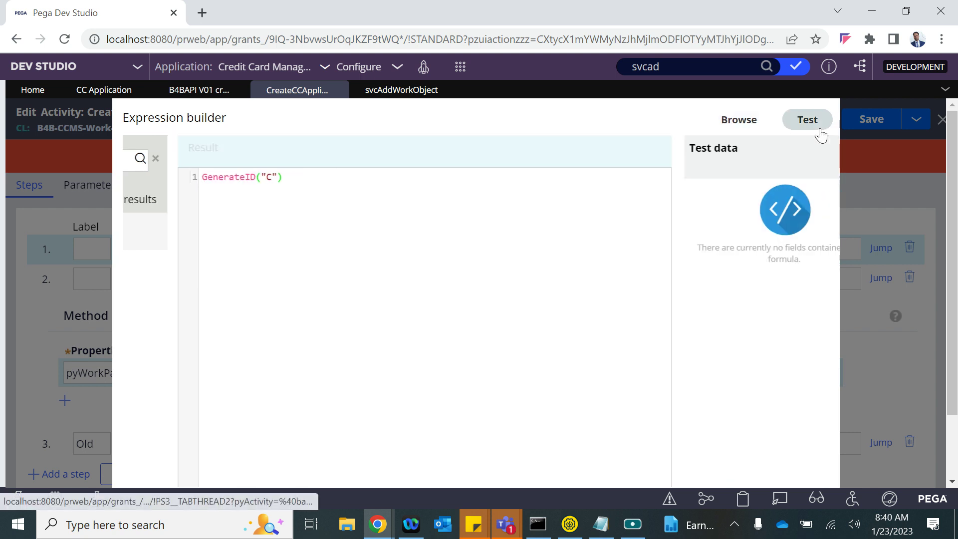
{"action": "scroll", "coordinate": [776, 243], "scroll_direction": "down", "scroll_amount": 3}
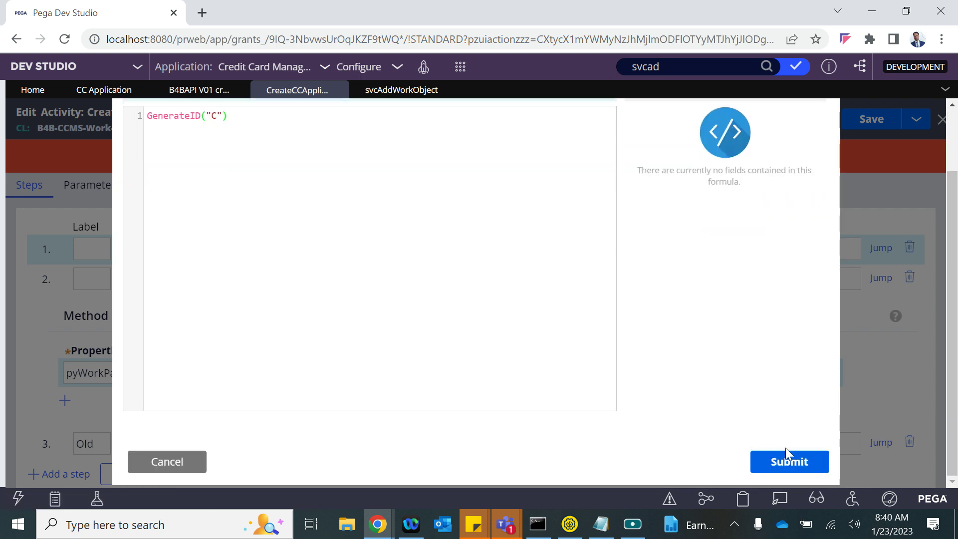
{"action": "left_click", "coordinate": [787, 458]}
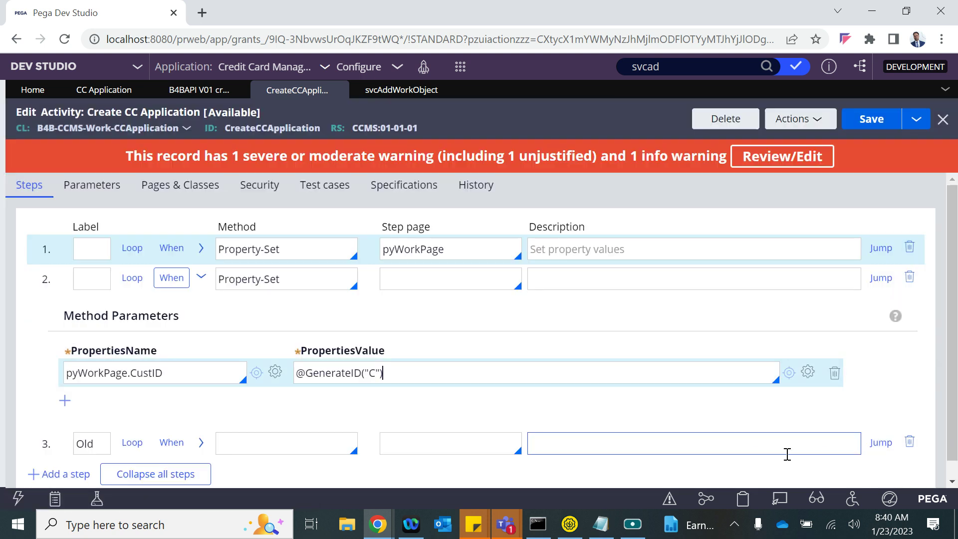
- Check step 2's condition is unchanged and save the activity
{"action": "left_click", "coordinate": [172, 278]}
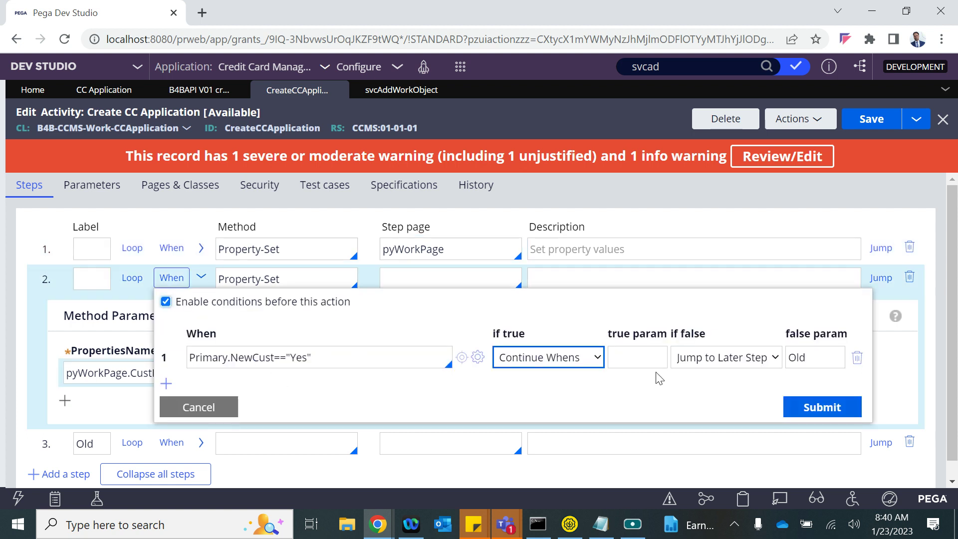
{"action": "left_click", "coordinate": [199, 407]}
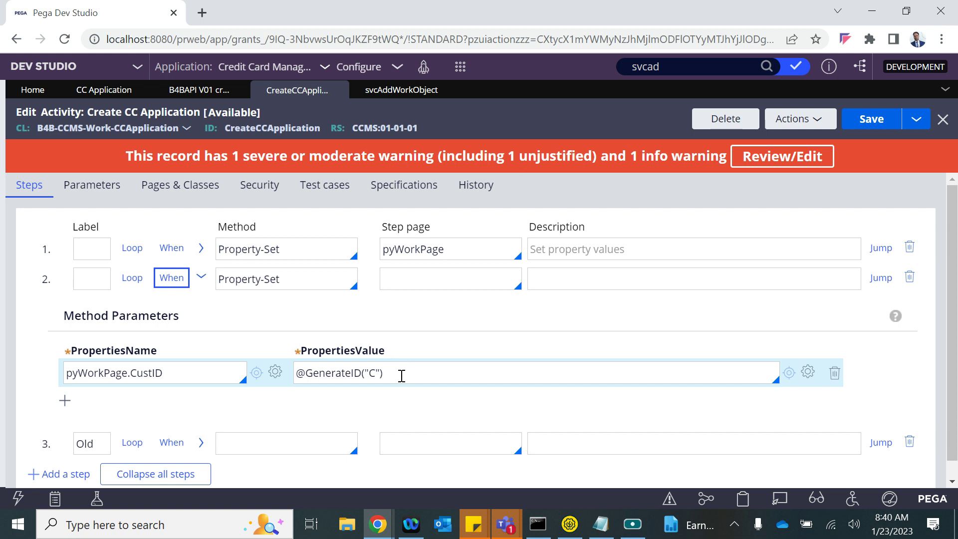
{"action": "left_click", "coordinate": [871, 119]}
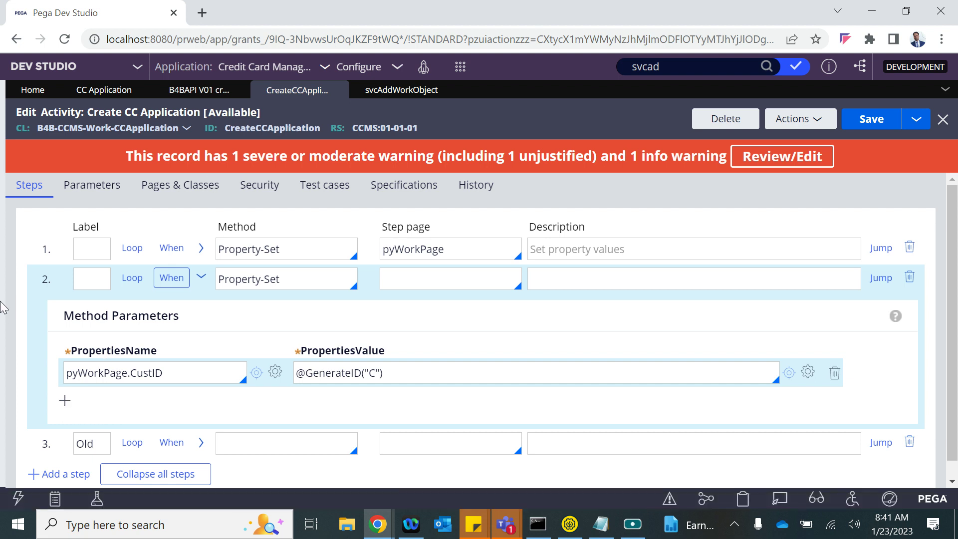
- Open the Update Insert Cust Record data page under the Customer data type
{"action": "left_click", "coordinate": [906, 11]}
{"action": "double_click", "coordinate": [846, 68]}
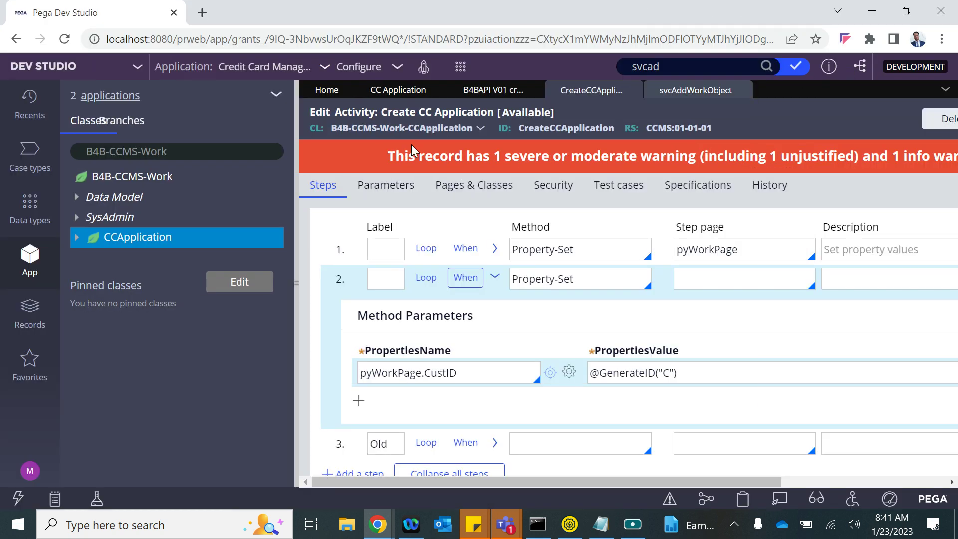
{"action": "left_click", "coordinate": [30, 202]}
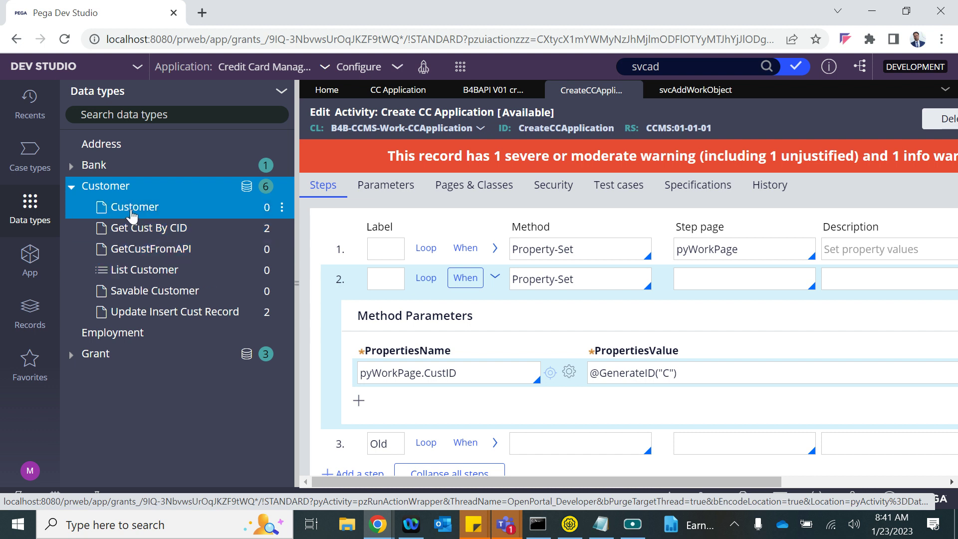
{"action": "left_click", "coordinate": [148, 316]}
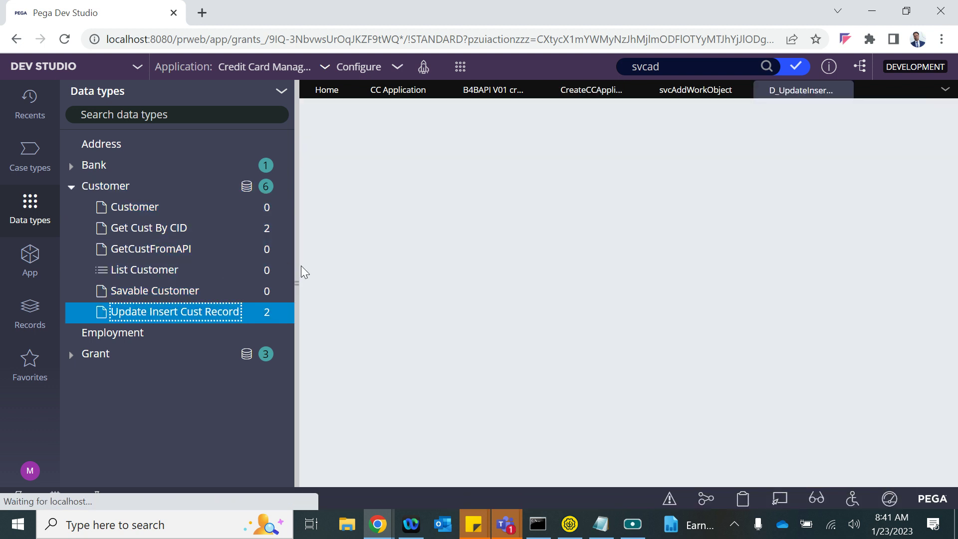
- Copy the data page ID D_UpdateInsertCustRecord and go back to the Create CC Application activity
{"action": "left_click", "coordinate": [294, 283]}
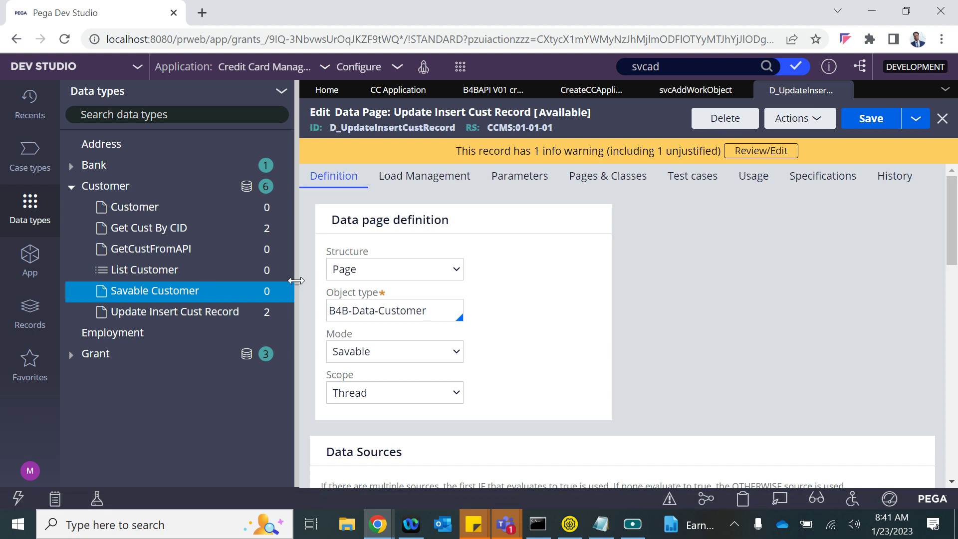
{"action": "left_click", "coordinate": [296, 281]}
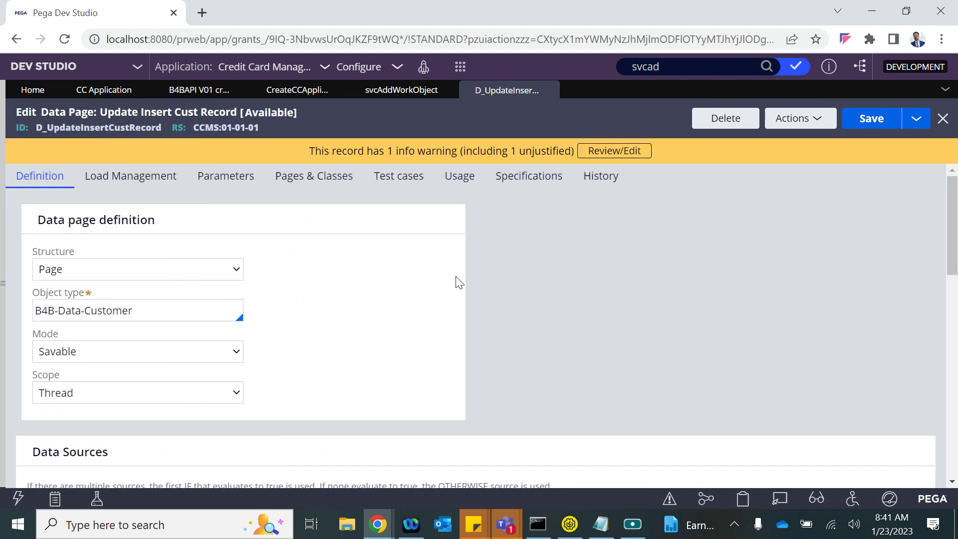
{"action": "double_click", "coordinate": [111, 125]}
{"action": "key", "text": "ctrl+c"}
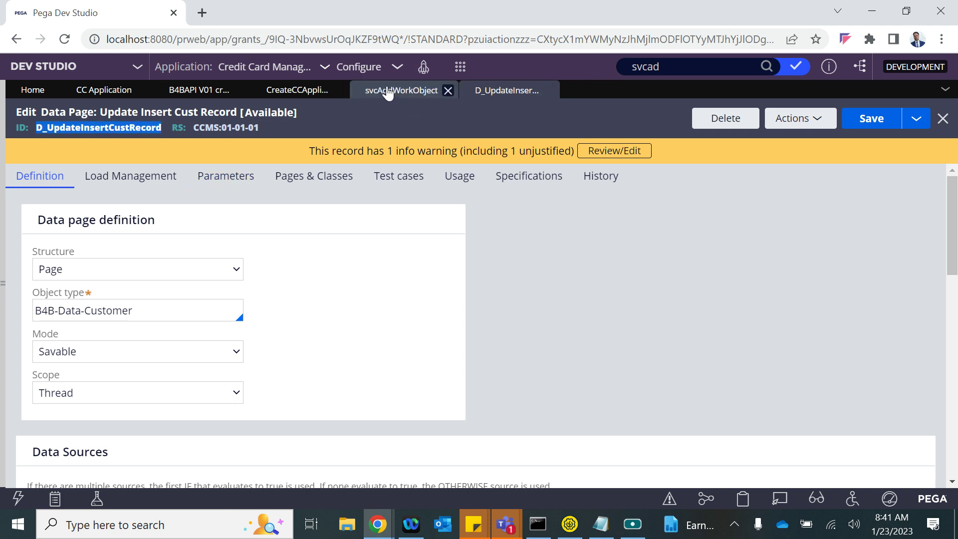
{"action": "left_click", "coordinate": [402, 90]}
{"action": "left_click", "coordinate": [295, 91]}
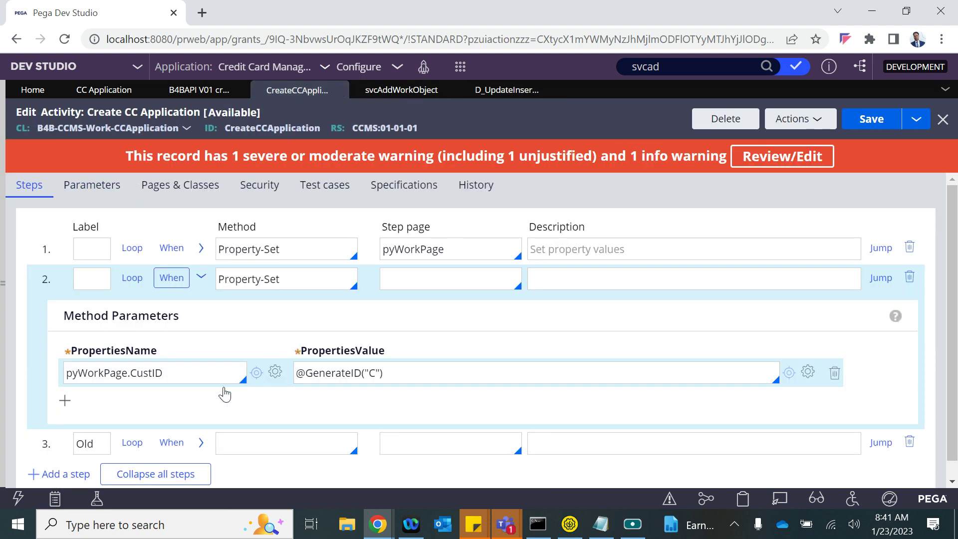
- Add a second property row in step 2 named D_UpdateInsertCustRecord, checking the data page's CID parameter
{"action": "left_click", "coordinate": [64, 396]}
{"action": "key", "text": "ctrl+v"}
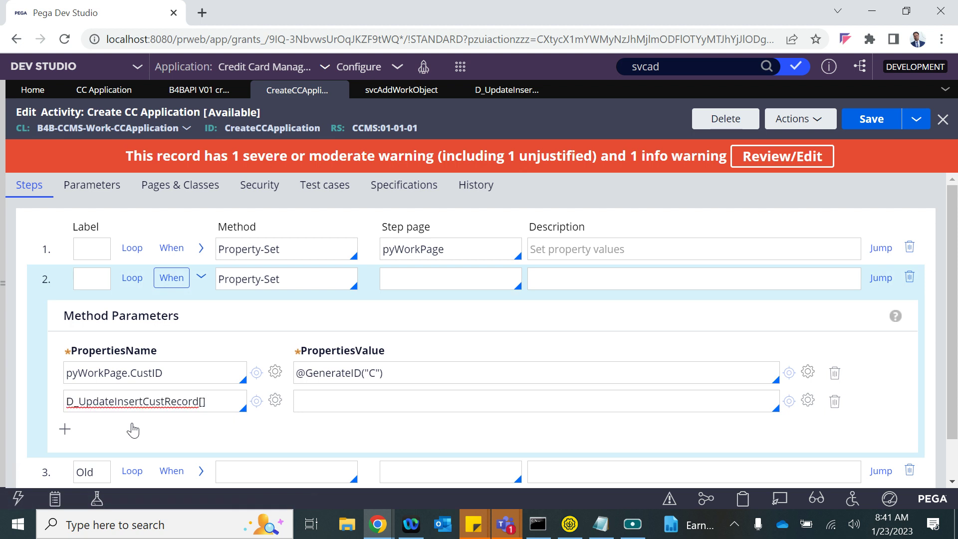
{"action": "left_click", "coordinate": [499, 93]}
{"action": "left_click", "coordinate": [160, 175]}
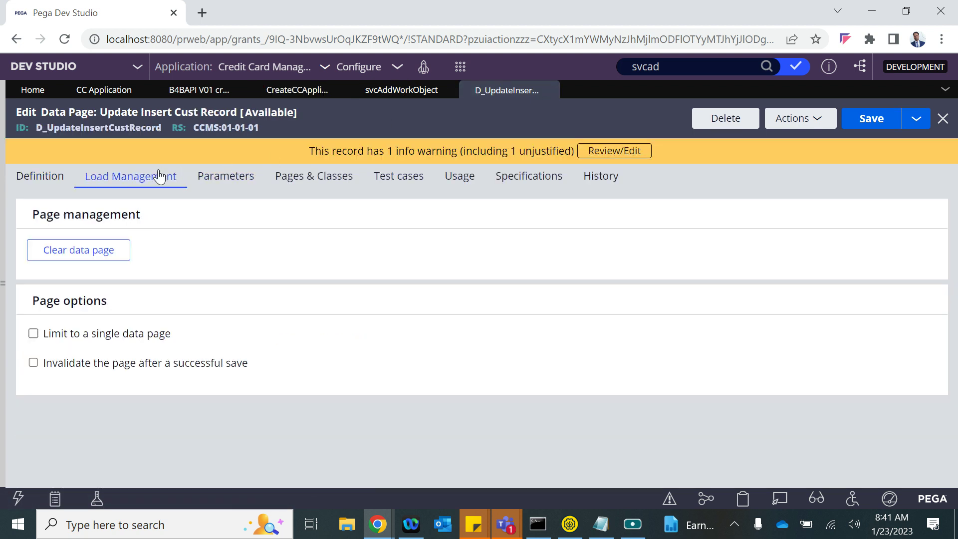
{"action": "left_click", "coordinate": [209, 179]}
{"action": "double_click", "coordinate": [71, 342]}
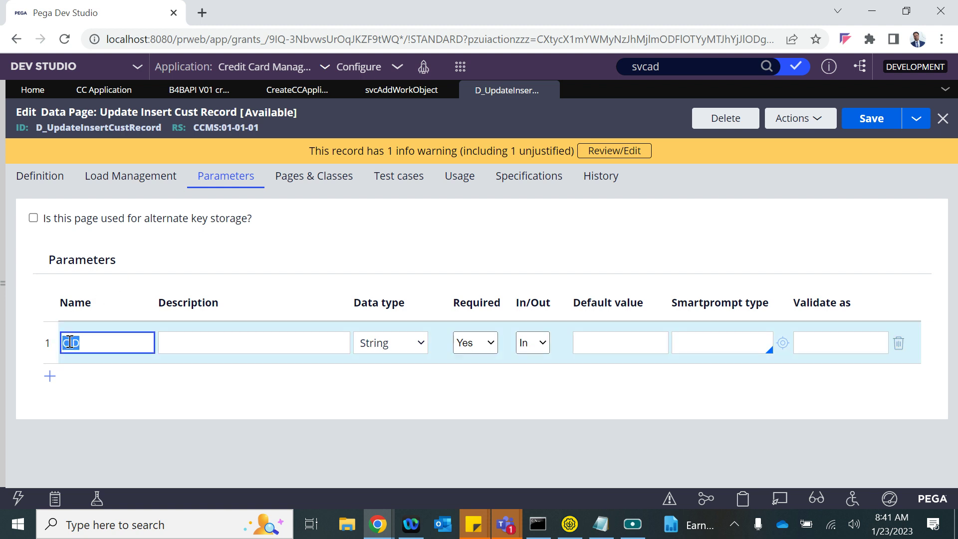
{"action": "left_click", "coordinate": [38, 186]}
{"action": "left_click", "coordinate": [382, 92]}
{"action": "left_click", "coordinate": [298, 91]}
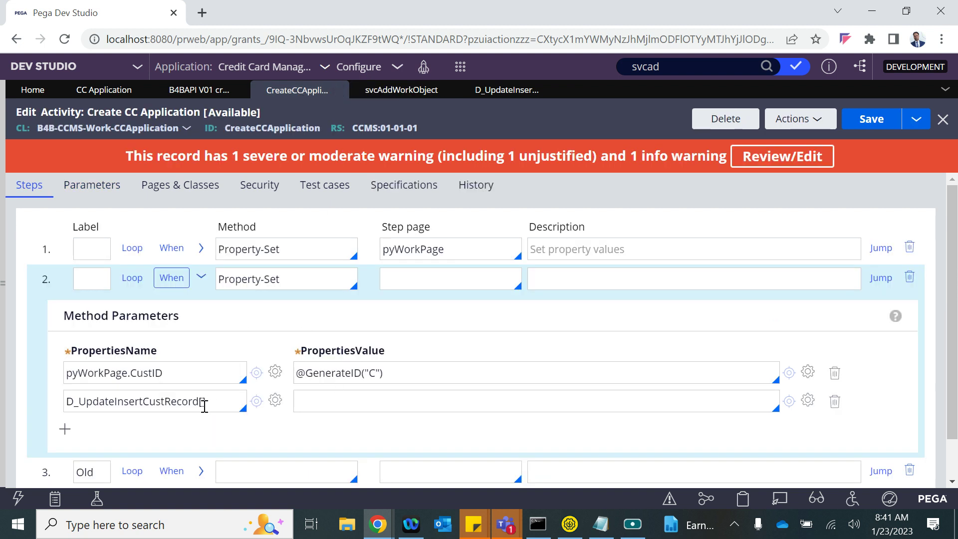
- Extend the row name to D_UpdateInsertCustRecord[CID:pyWorkPage.CustID]. to pass the case's CustID
{"action": "type", "text": "CID:"}
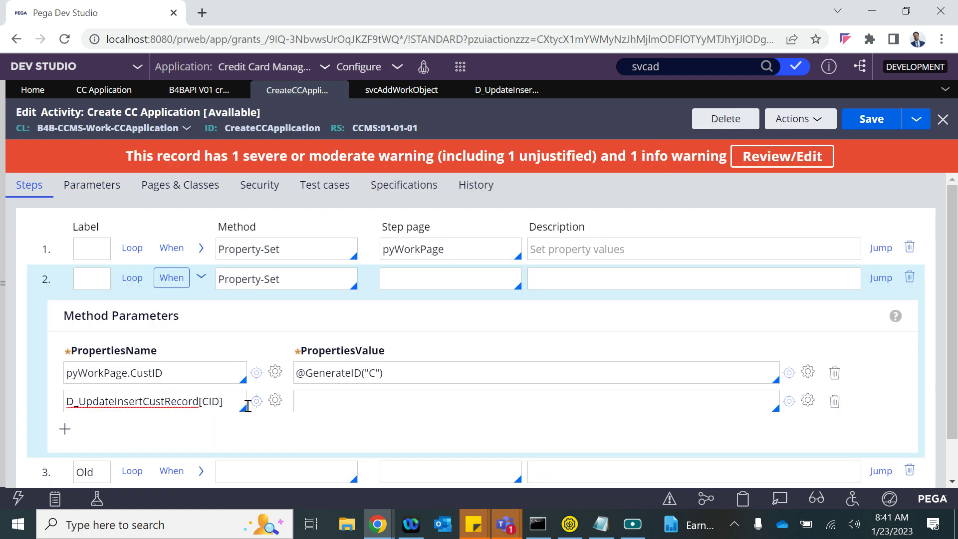
{"action": "left_click", "coordinate": [150, 372]}
{"action": "left_click_drag", "start_coordinate": [175, 374], "coordinate": [64, 380]}
{"action": "left_click", "coordinate": [64, 381]}
{"action": "double_click", "coordinate": [122, 378]}
{"action": "key", "text": "ctrl+c"}
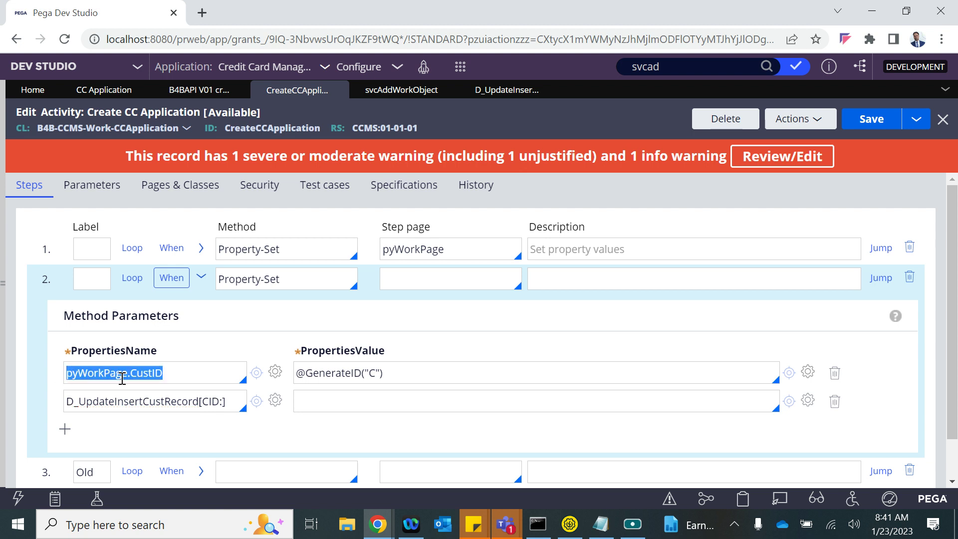
{"action": "left_click", "coordinate": [225, 403]}
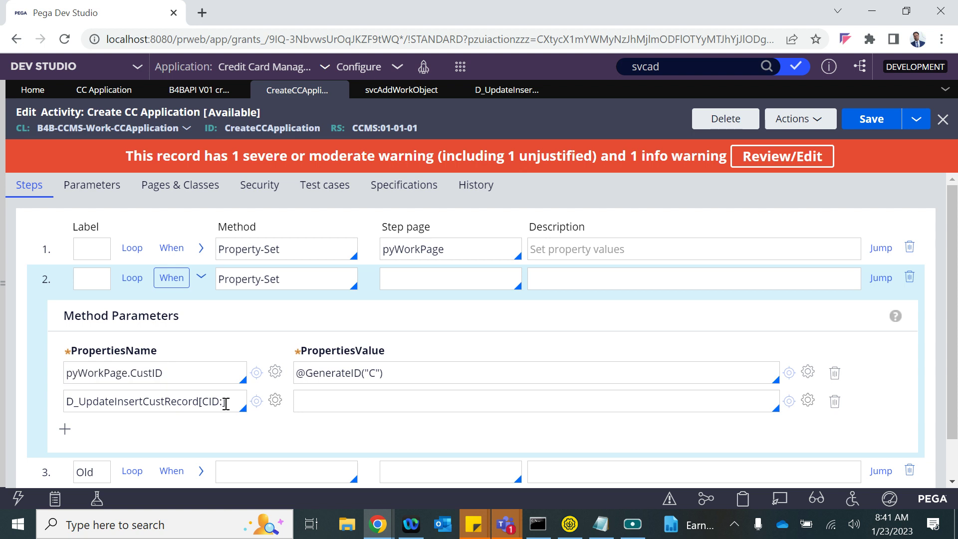
{"action": "key", "text": "ctrl+v"}
{"action": "key", "text": "End"}
{"action": "type", "text": "."}
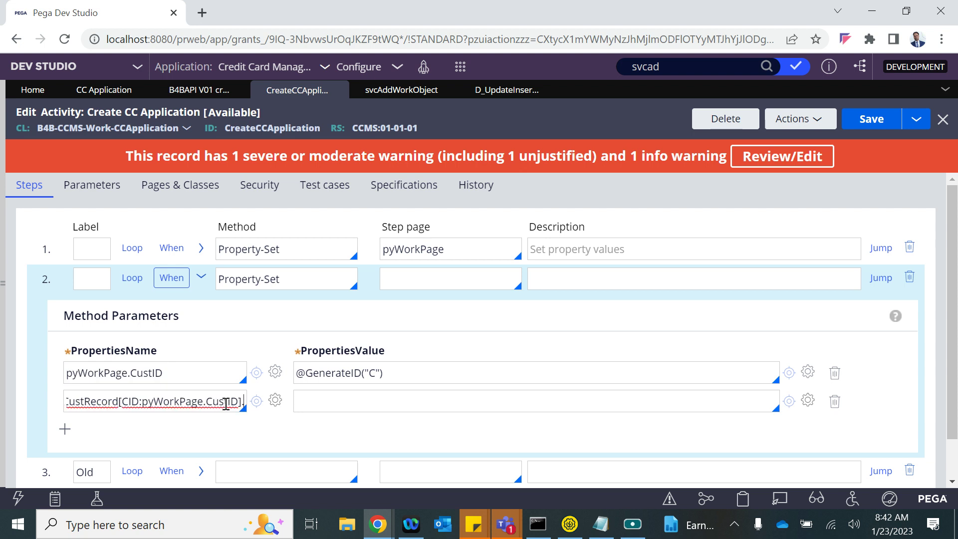
- Set the second row's value to Primary.Customer.FirstName using autocomplete
{"action": "left_click", "coordinate": [326, 402]}
{"action": "type", "text": "."}
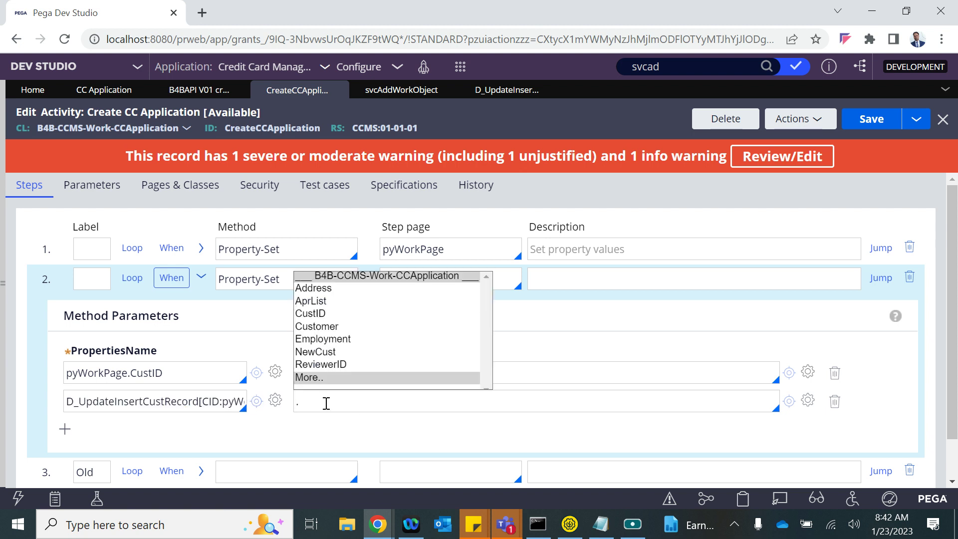
{"action": "type", "text": "Prim"}
{"action": "key", "text": "BackSpace"}
{"action": "key", "text": "BackSpace"}
{"action": "key", "text": "BackSpace"}
{"action": "key", "text": "BackSpace"}
{"action": "key", "text": "BackSpace"}
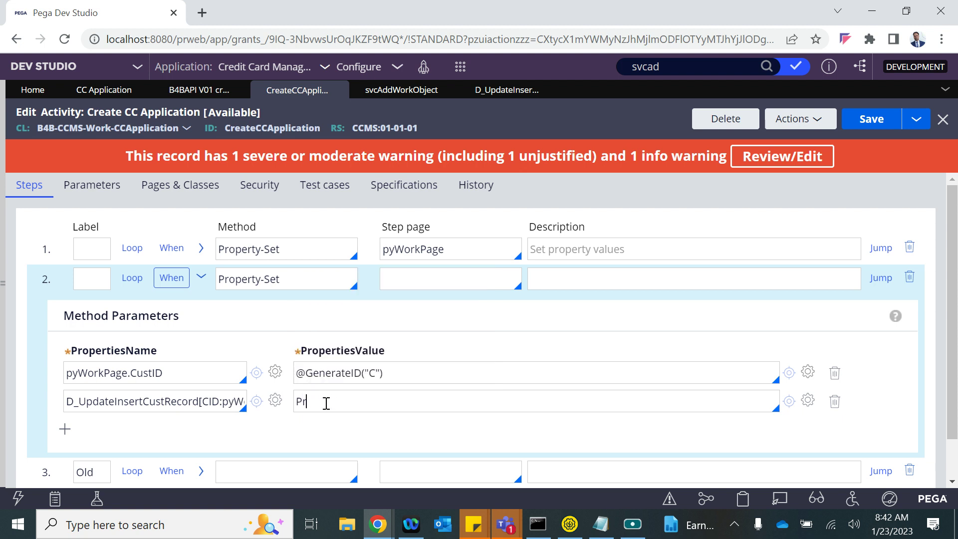
{"action": "type", "text": "Primary."}
{"action": "key", "text": "Down"}
{"action": "key", "text": "Down"}
{"action": "key", "text": "Down"}
{"action": "key", "text": "Down"}
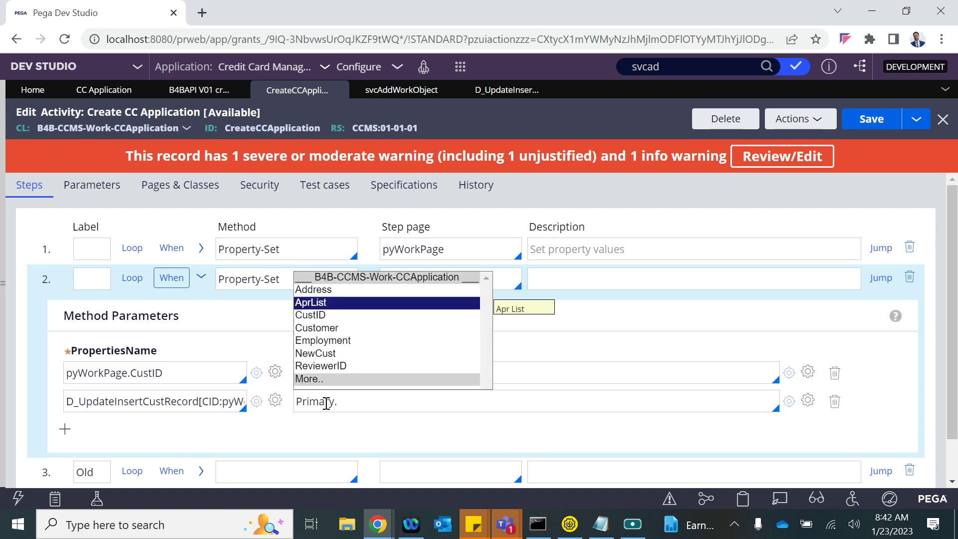
{"action": "key", "text": "Return"}
{"action": "type", "text": "."}
{"action": "key", "text": "Down"}
{"action": "key", "text": "Down"}
{"action": "key", "text": "Down"}
{"action": "key", "text": "Down"}
{"action": "key", "text": "Return"}
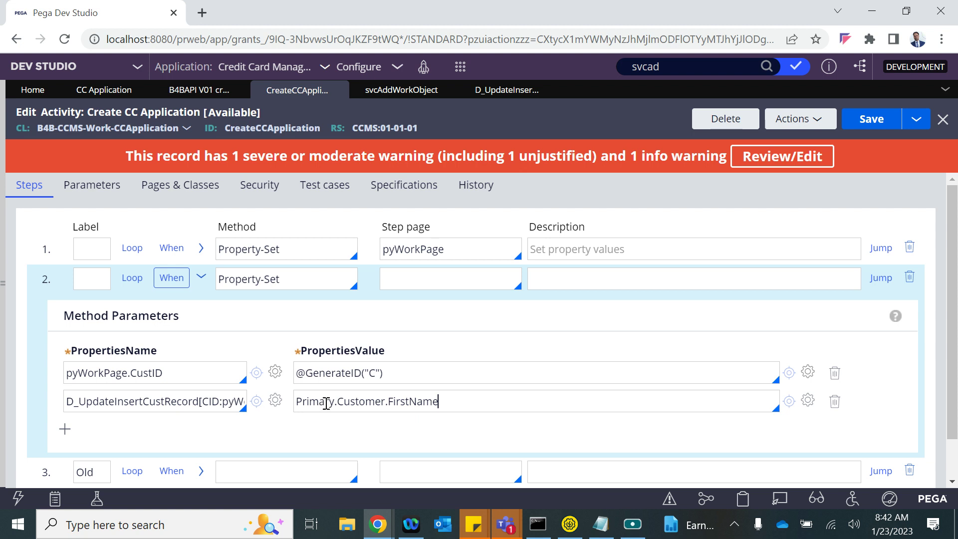
- Give the third row the value Primary.Customer.LastName
{"action": "double_click", "coordinate": [344, 403]}
{"action": "key", "text": "ctrl+c"}
{"action": "left_click", "coordinate": [331, 427]}
{"action": "key", "text": "ctrl+v"}
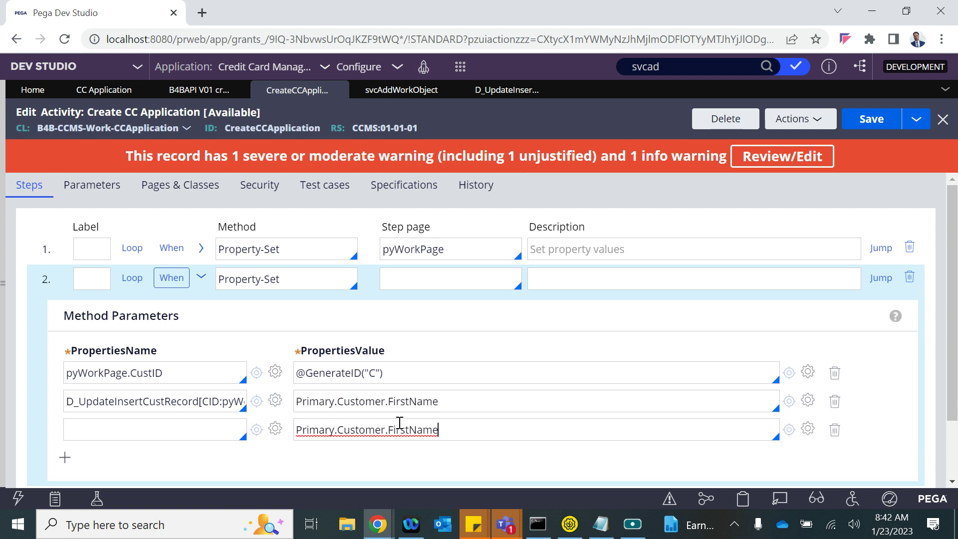
{"action": "double_click", "coordinate": [388, 429]}
{"action": "key", "text": "BackSpace"}
{"action": "type", "text": "."}
{"action": "key", "text": "Down"}
{"action": "key", "text": "Down"}
{"action": "key", "text": "Down"}
{"action": "key", "text": "Down"}
{"action": "key", "text": "Down"}
{"action": "key", "text": "Down"}
{"action": "key", "text": "Down"}
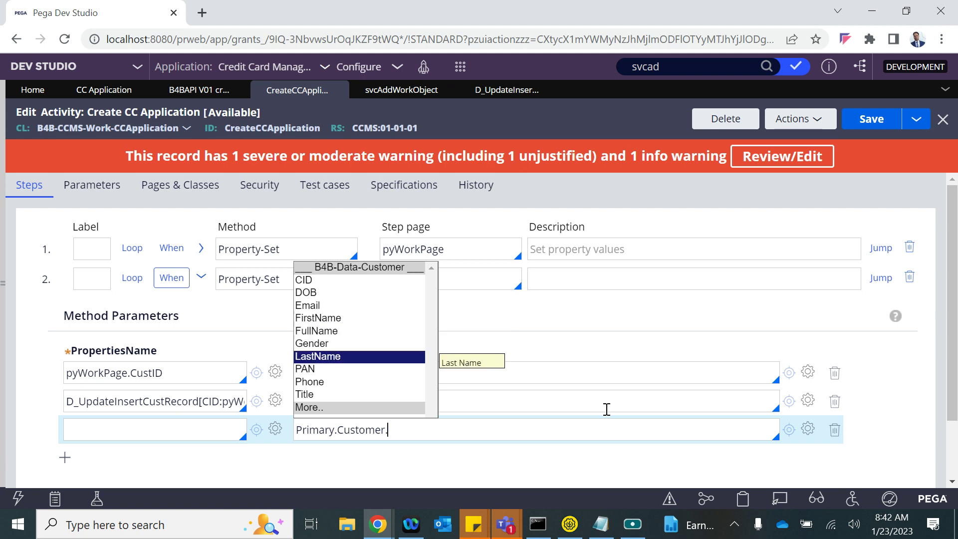
{"action": "key", "text": "Return"}
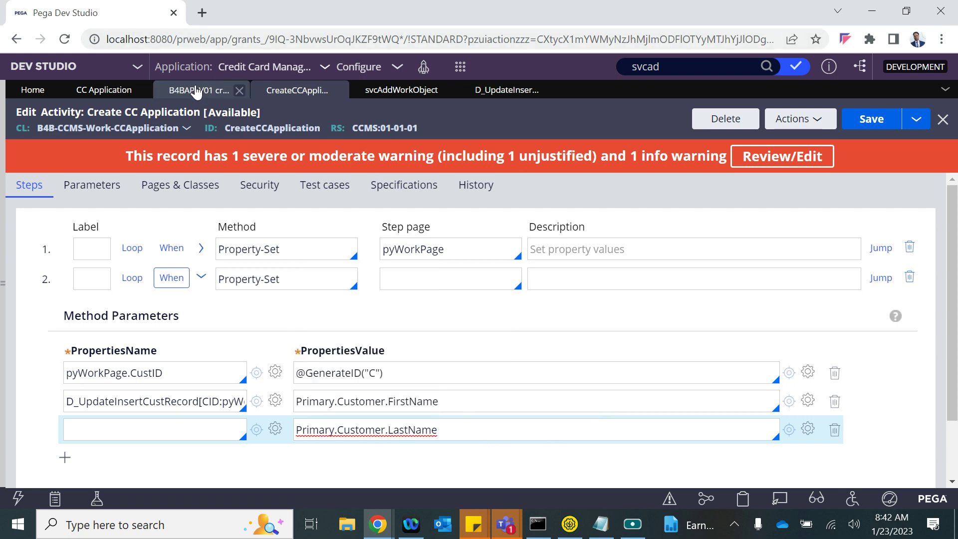
- Add a fourth row with the value .Customer.Email, copied from the REST service's query string mapping
{"action": "left_click", "coordinate": [199, 89]}
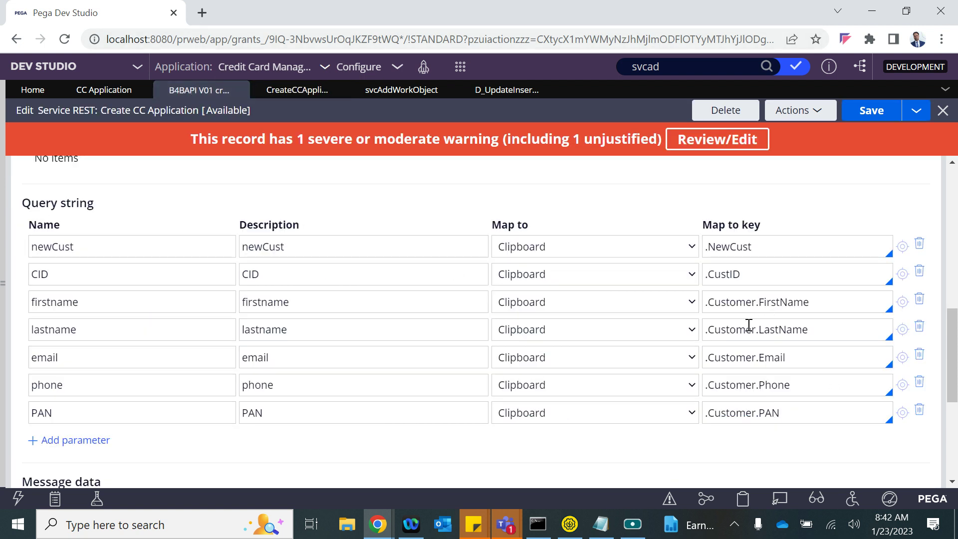
{"action": "triple_click", "coordinate": [729, 357]}
{"action": "key", "text": "ctrl+c"}
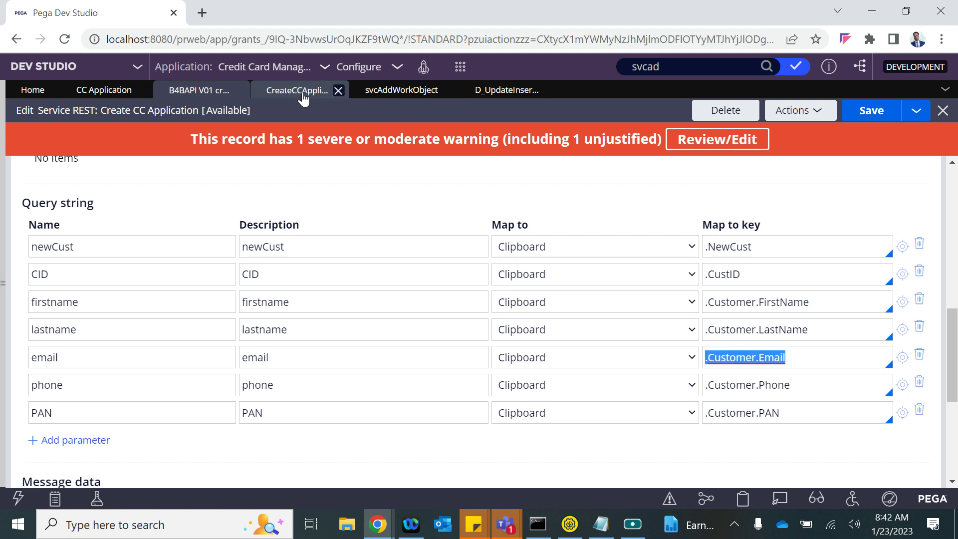
{"action": "left_click", "coordinate": [306, 98]}
{"action": "key", "text": "Return"}
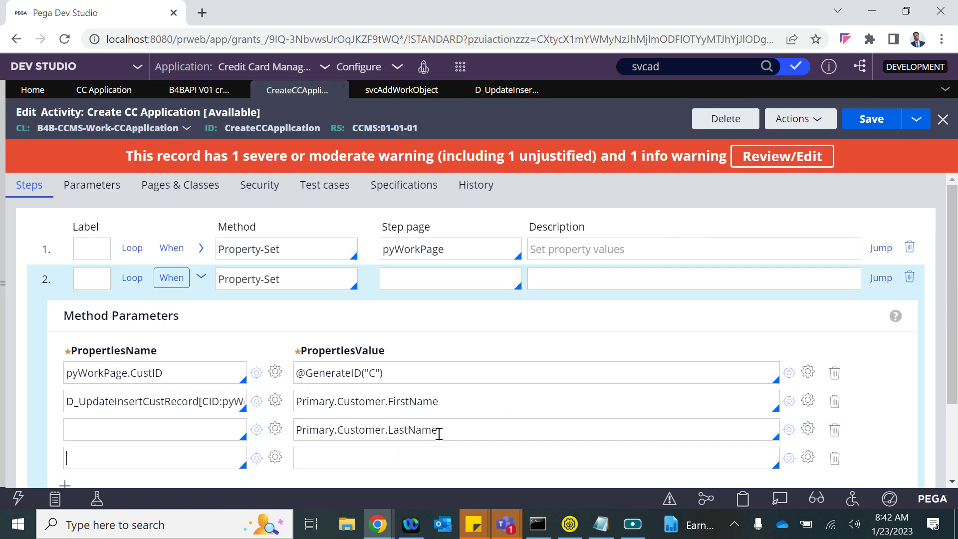
{"action": "key", "text": "ctrl+v"}
- Add a fifth row with the value .Customer.Phone
{"action": "key", "text": "alt+Tab"}
{"action": "key", "text": "alt+Tab"}
{"action": "left_click", "coordinate": [195, 91]}
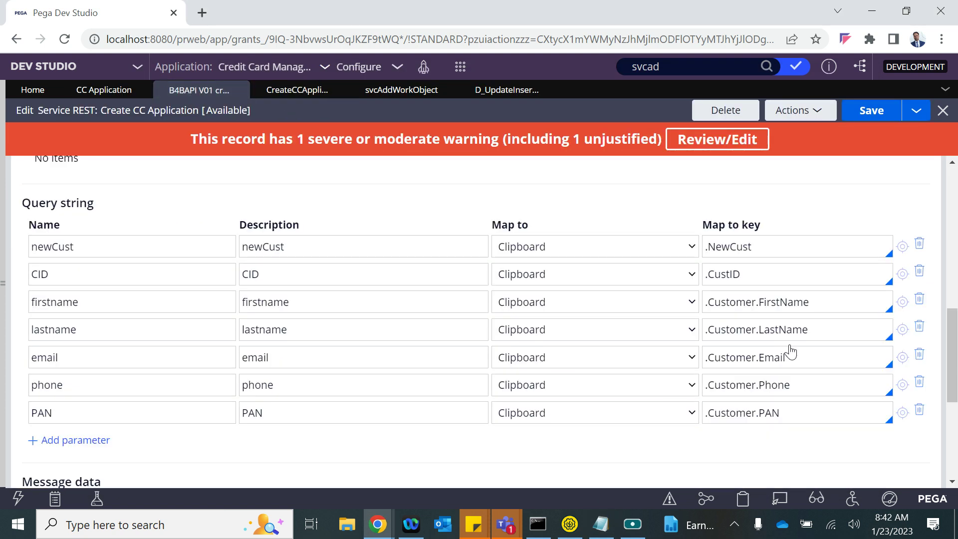
{"action": "left_click", "coordinate": [758, 392]}
{"action": "key", "text": "ctrl+a"}
{"action": "key", "text": "ctrl+c"}
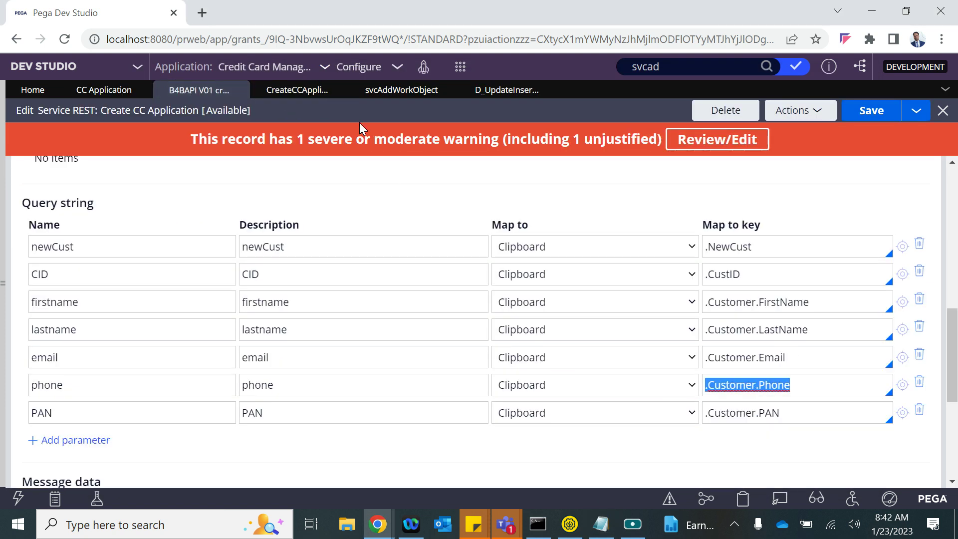
{"action": "left_click", "coordinate": [282, 95]}
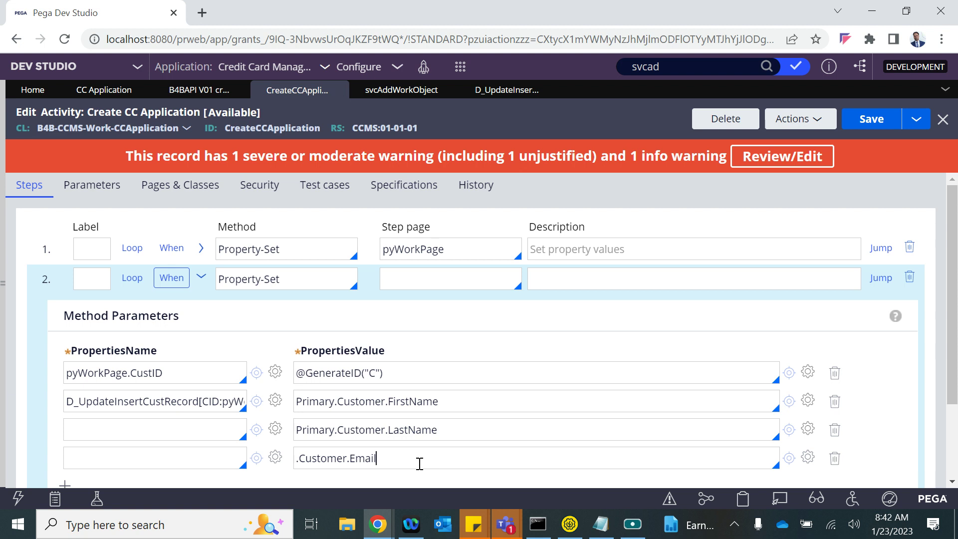
{"action": "scroll", "coordinate": [419, 464], "scroll_direction": "down", "scroll_amount": 2}
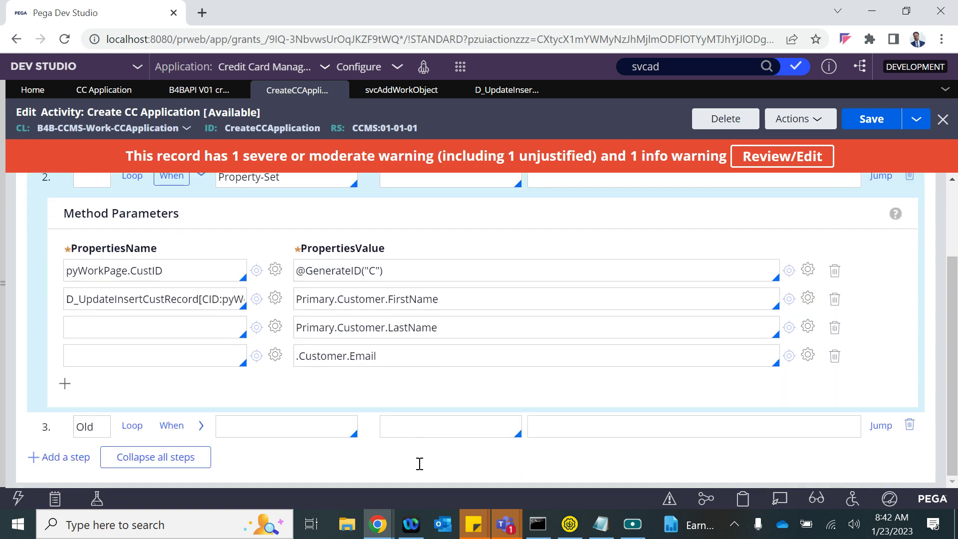
{"action": "left_click", "coordinate": [66, 383]}
{"action": "left_click", "coordinate": [346, 387]}
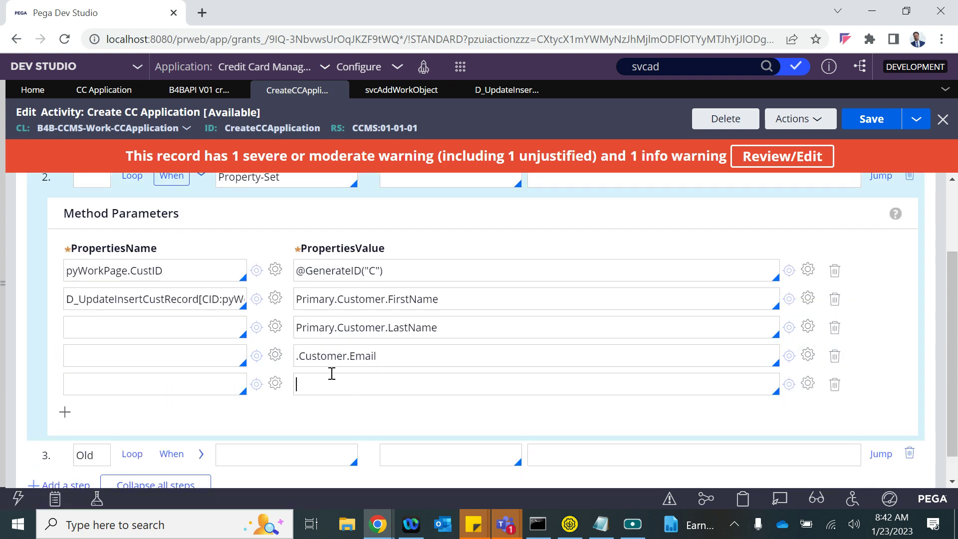
{"action": "key", "text": "ctrl+v"}
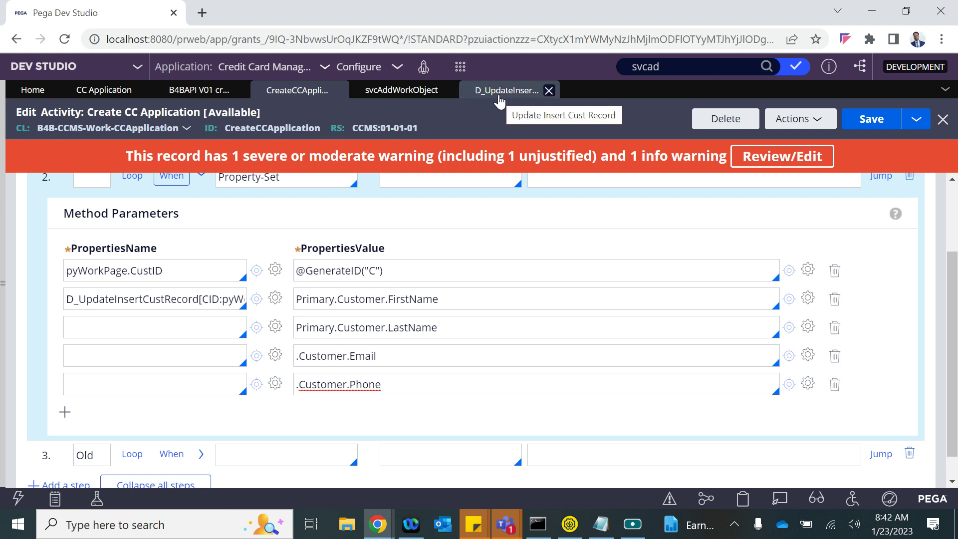
- Add a sixth row with the value .Customer.PAN
{"action": "left_click", "coordinate": [199, 89]}
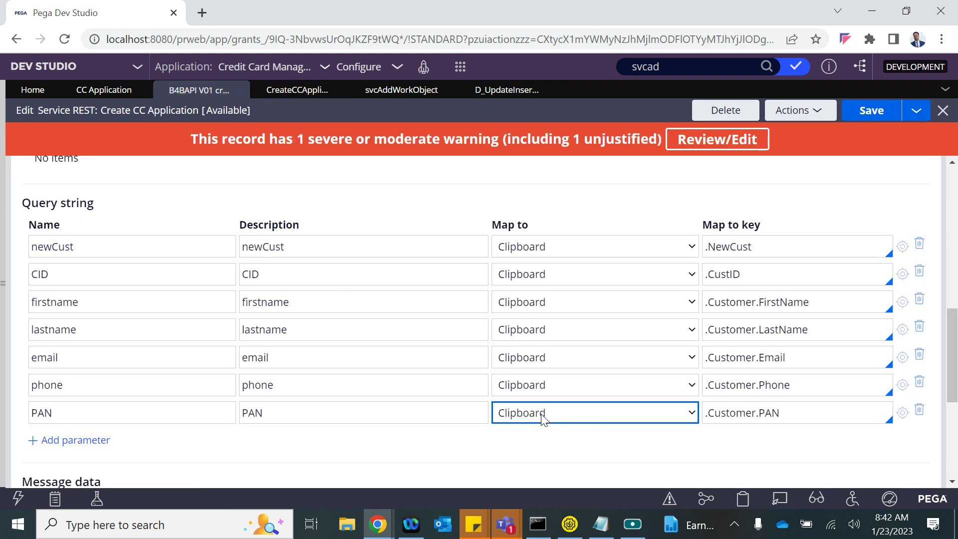
{"action": "triple_click", "coordinate": [748, 421]}
{"action": "key", "text": "ctrl+c"}
{"action": "left_click", "coordinate": [391, 95]}
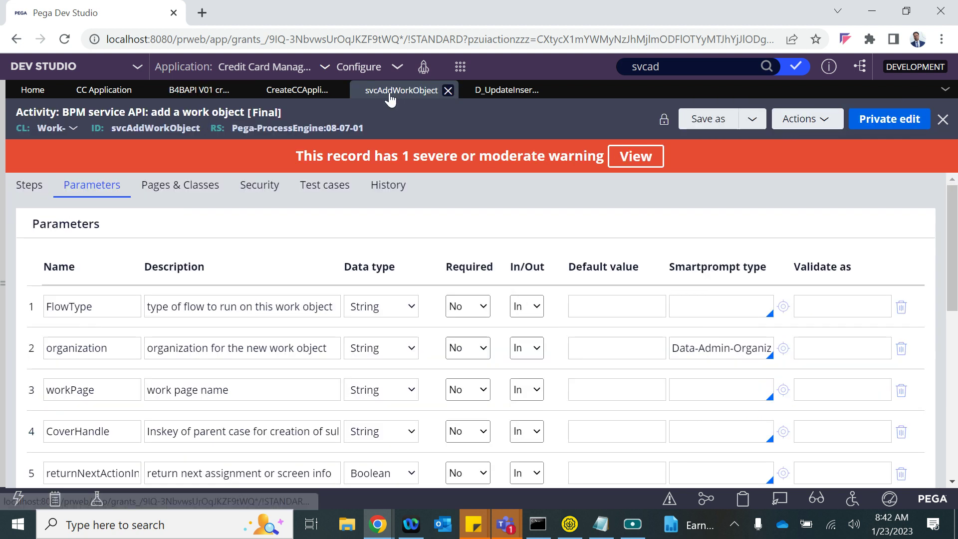
{"action": "left_click", "coordinate": [299, 95]}
{"action": "left_click", "coordinate": [403, 381]}
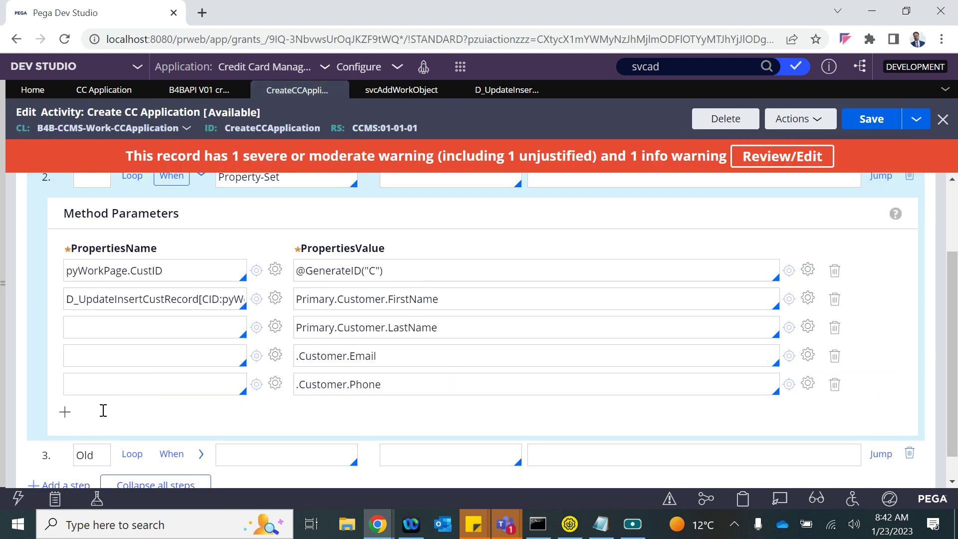
{"action": "left_click", "coordinate": [65, 412]}
{"action": "left_click", "coordinate": [319, 415]}
{"action": "key", "text": "ctrl+v"}
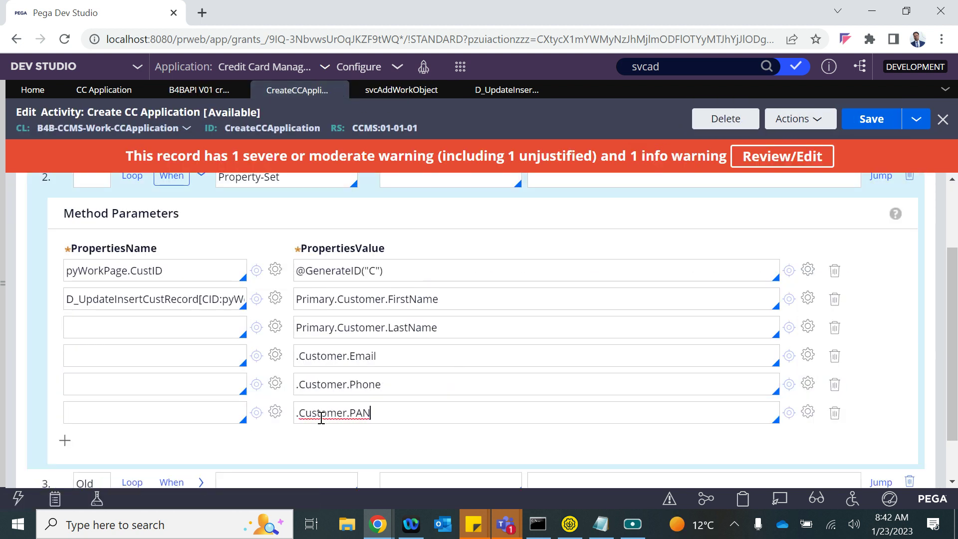
{"action": "double_click", "coordinate": [313, 327]}
{"action": "key", "text": "ctrl+c"}
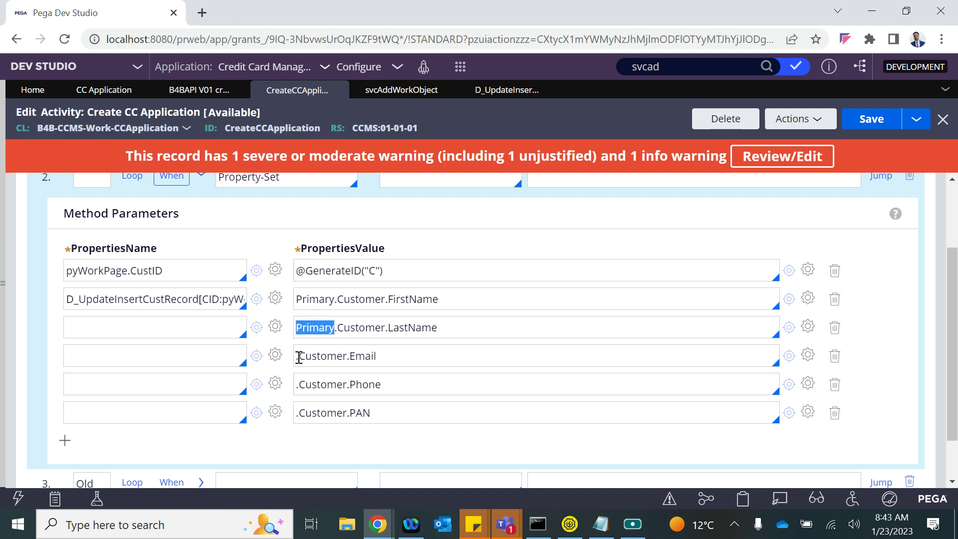
- Prefix Primary to the Email, Phone and PAN values so they read Primary.Customer.*
{"action": "left_click", "coordinate": [299, 357]}
{"action": "key", "text": "ctrl+v"}
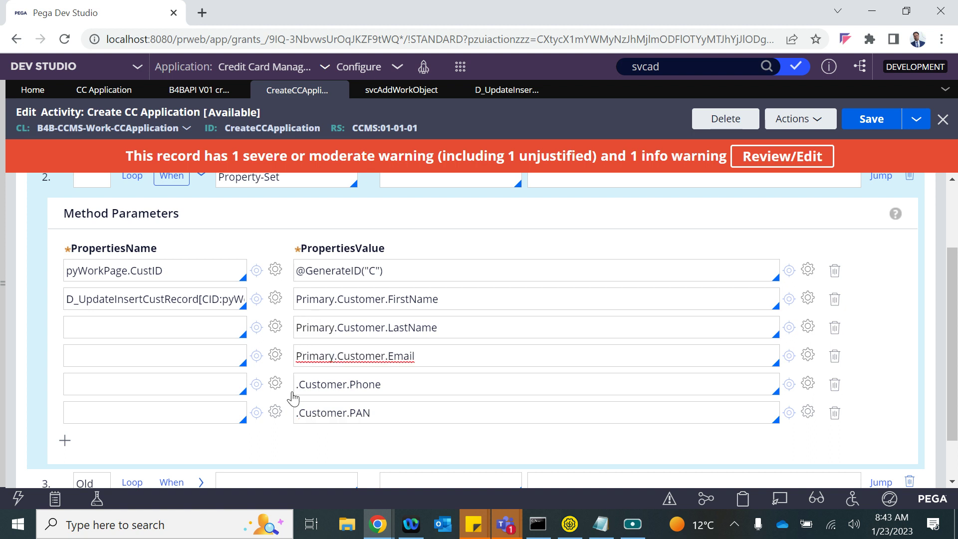
{"action": "left_click", "coordinate": [297, 386]}
{"action": "key", "text": "ctrl+v"}
{"action": "left_click", "coordinate": [297, 414]}
{"action": "key", "text": "ctrl+v"}
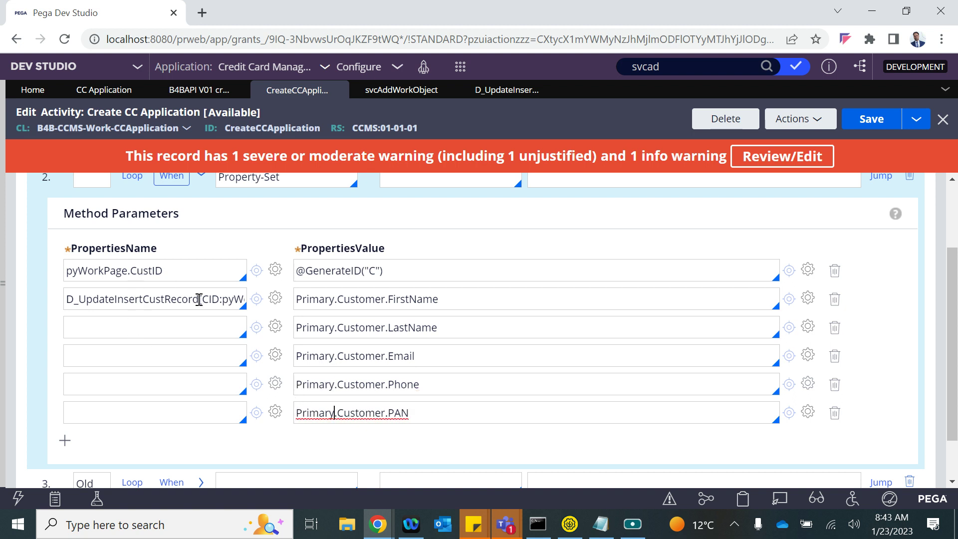
- Name the second and third rows D_UpdateInsertCustRecord[CID:pyWorkPage.CustID].FirstName and .LastName
{"action": "triple_click", "coordinate": [214, 298]}
{"action": "key", "text": "ctrl+c"}
{"action": "left_click", "coordinate": [133, 332]}
{"action": "key", "text": "ctrl+v"}
{"action": "double_click", "coordinate": [406, 327]}
{"action": "key", "text": "BackSpace"}
{"action": "key", "text": "ctrl+z"}
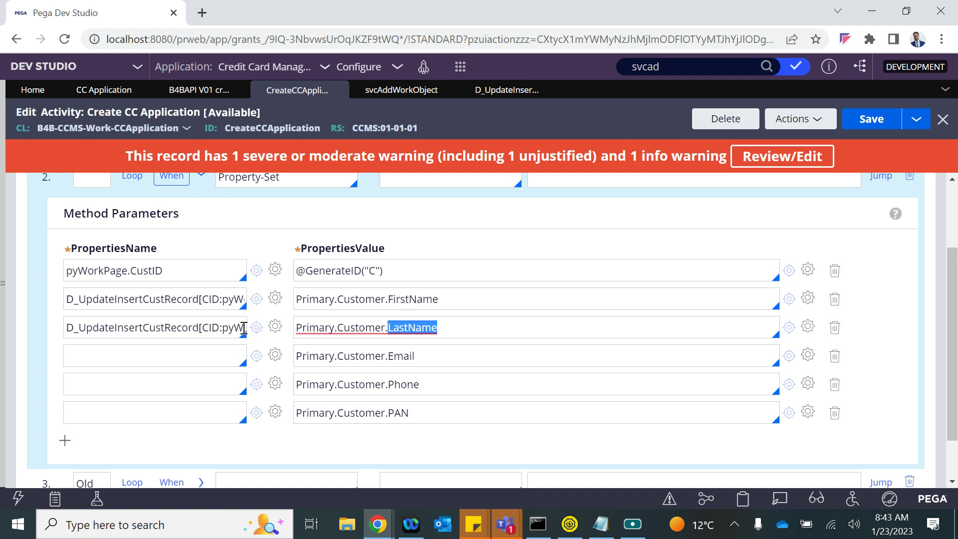
{"action": "left_click", "coordinate": [243, 328]}
{"action": "key", "text": "End"}
{"action": "key", "text": "ctrl+v"}
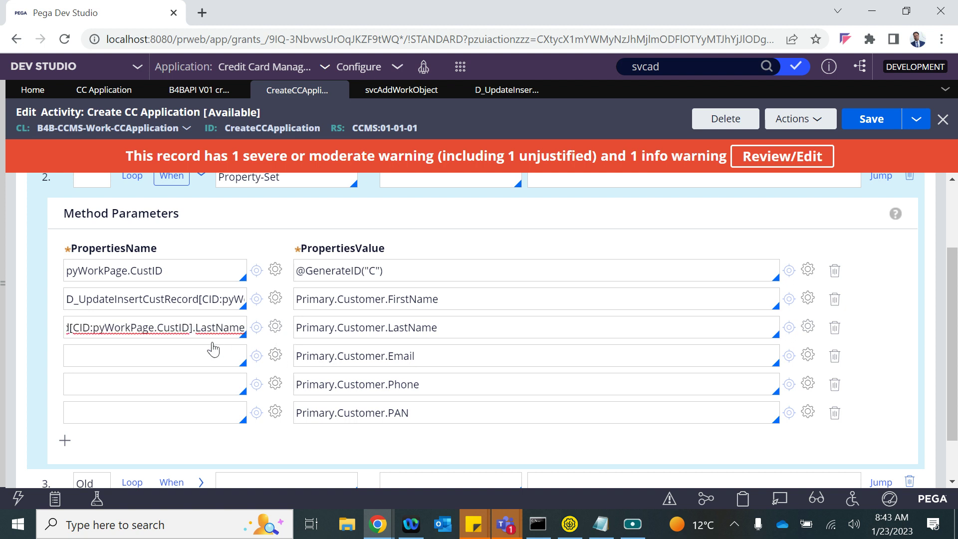
{"action": "double_click", "coordinate": [403, 299]}
{"action": "left_click", "coordinate": [216, 296]}
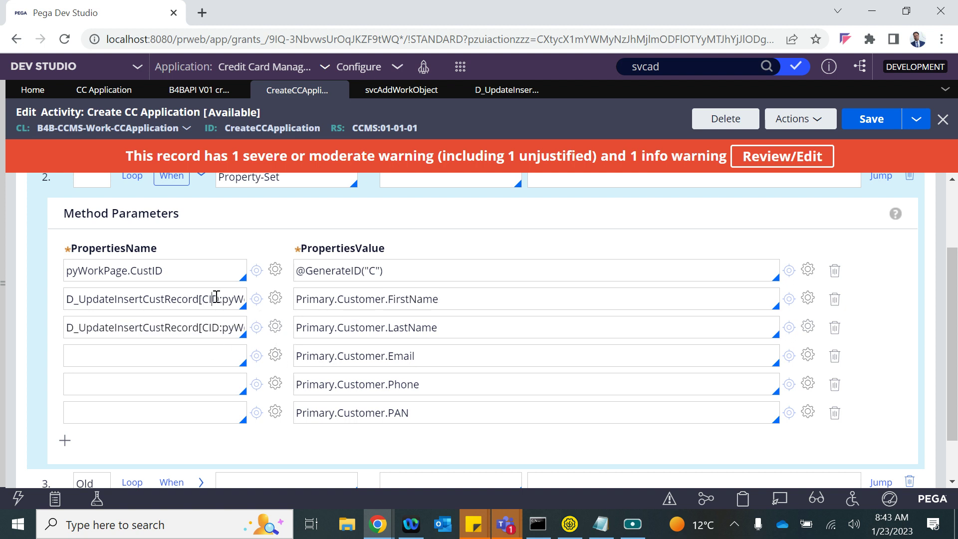
{"action": "key", "text": "End"}
{"action": "key", "text": "ctrl+v"}
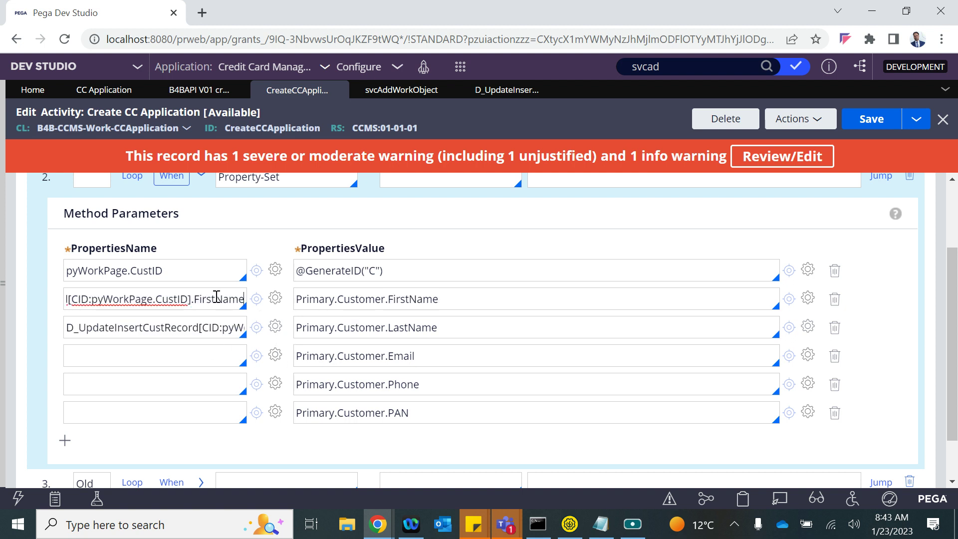
- Copy the D_UpdateInsertCustRecord[CID:pyWorkPage.CustID] reference into the fourth, fifth and sixth property names
{"action": "left_click", "coordinate": [171, 326]}
{"action": "key", "text": "ctrl+a"}
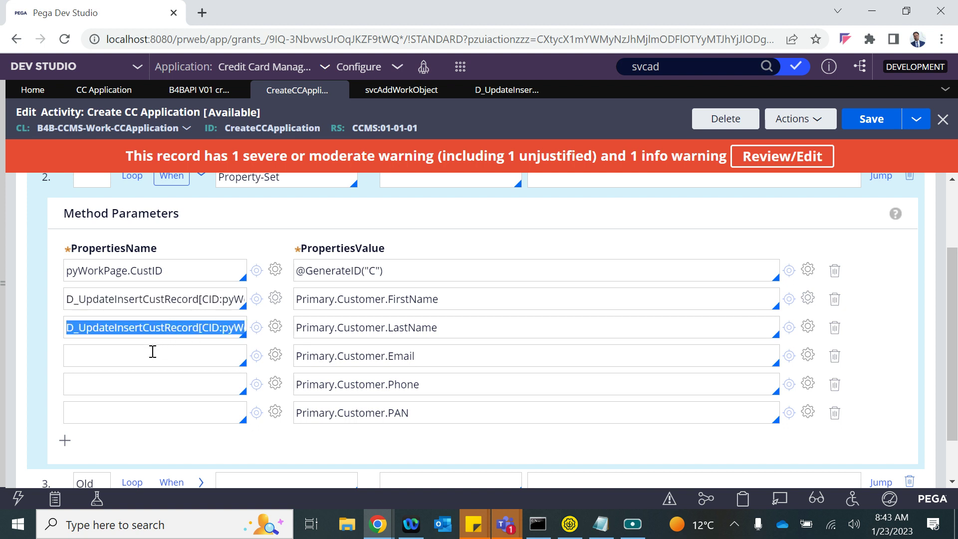
{"action": "key", "text": "ctrl+c"}
{"action": "left_click", "coordinate": [153, 351]}
{"action": "key", "text": "ctrl+v"}
{"action": "left_click", "coordinate": [135, 382]}
{"action": "key", "text": "ctrl+v"}
{"action": "left_click", "coordinate": [109, 416]}
{"action": "key", "text": "ctrl+v"}
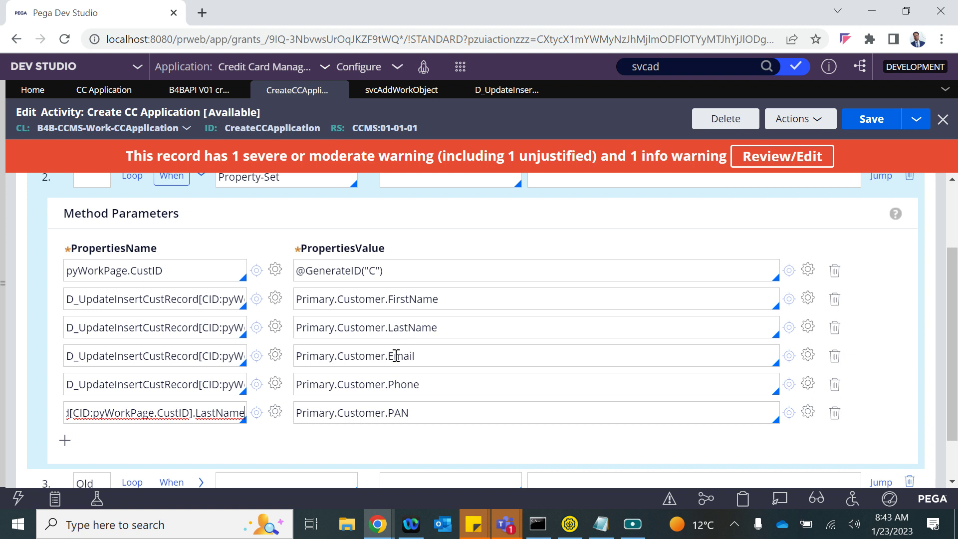
- Change the fourth, fifth and sixth property names to end in .Email, .Phone and .PAN
{"action": "double_click", "coordinate": [396, 356]}
{"action": "left_click", "coordinate": [173, 360]}
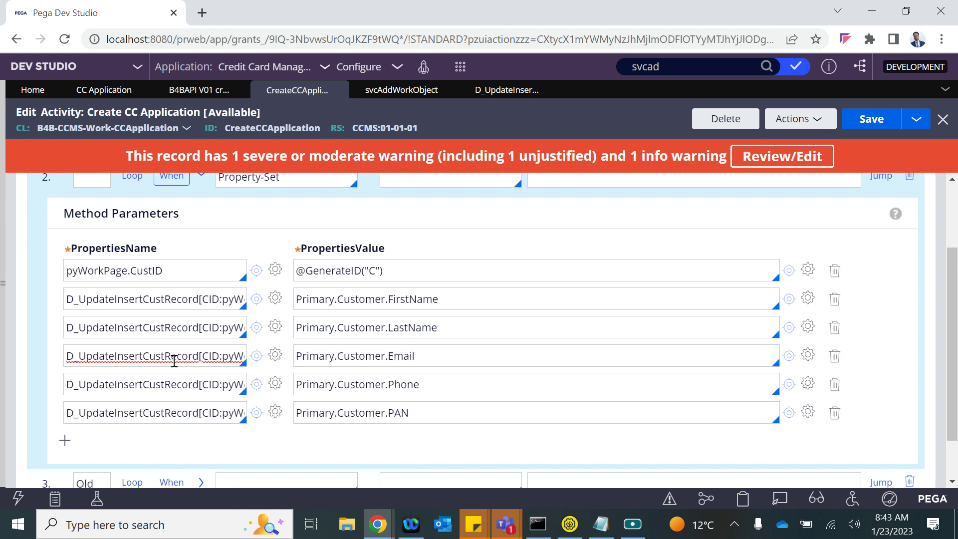
{"action": "key", "text": "End"}
{"action": "double_click", "coordinate": [220, 361]}
{"action": "key", "text": "ctrl+v"}
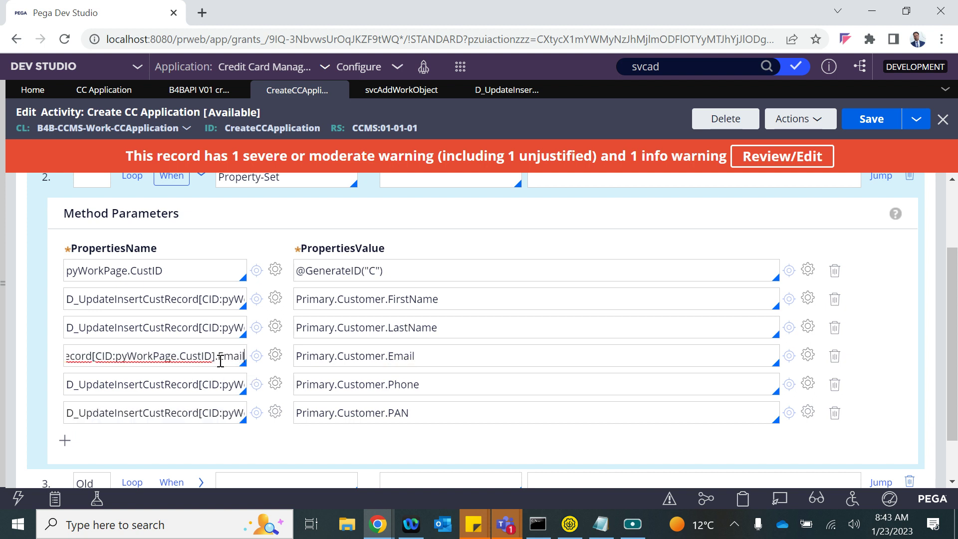
{"action": "left_click", "coordinate": [401, 382]}
{"action": "double_click", "coordinate": [401, 384]}
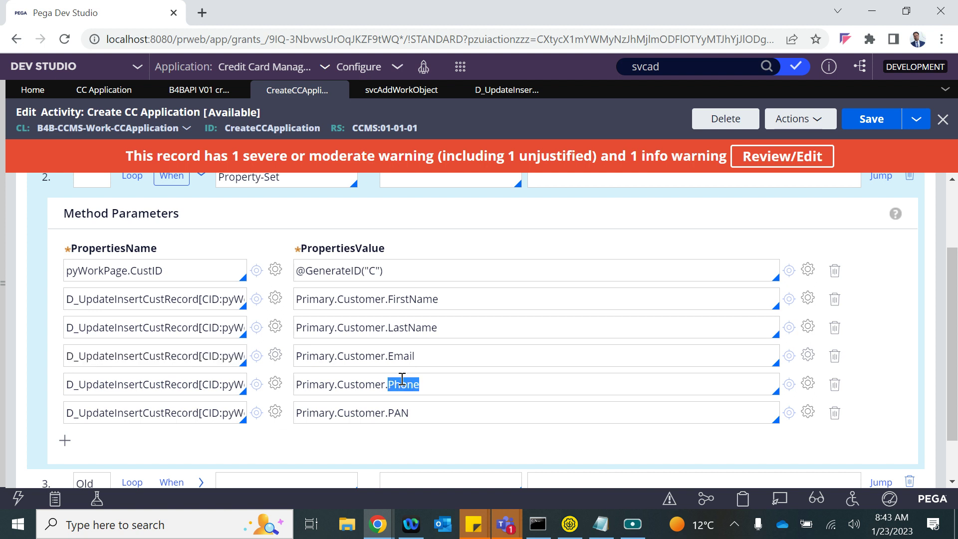
{"action": "left_click", "coordinate": [206, 384]}
{"action": "key", "text": "End"}
{"action": "double_click", "coordinate": [206, 384]}
{"action": "key", "text": "ctrl+v"}
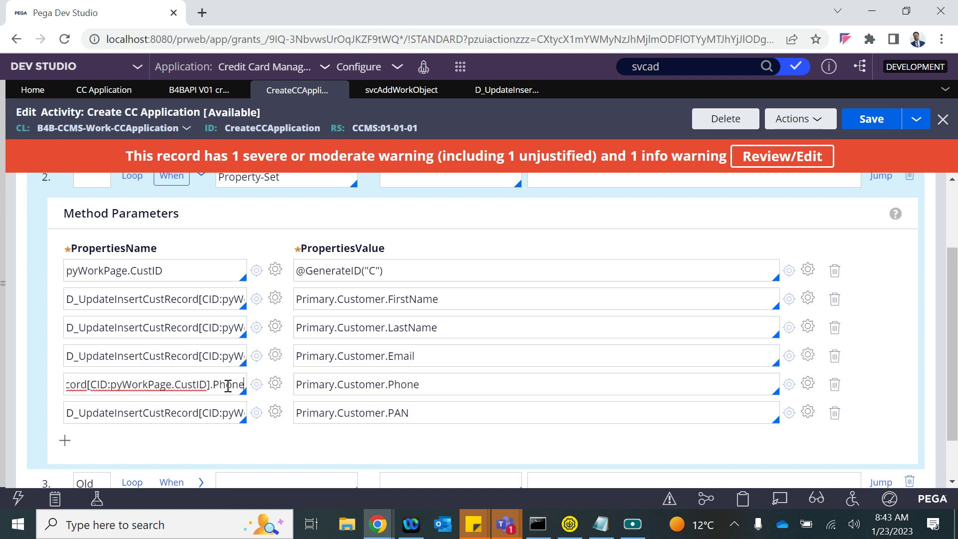
{"action": "double_click", "coordinate": [396, 412]}
{"action": "key", "text": "ctrl+c"}
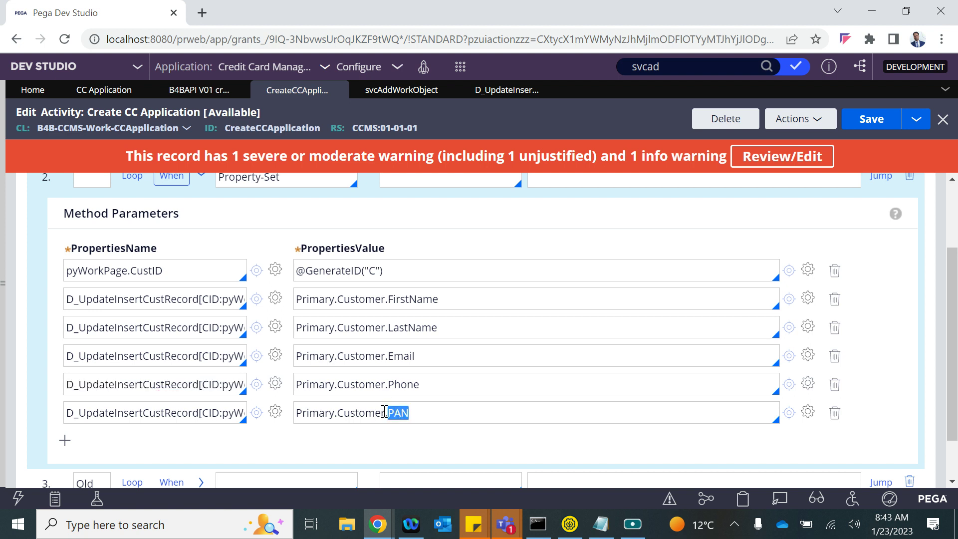
{"action": "left_click", "coordinate": [197, 415]}
{"action": "key", "text": "End"}
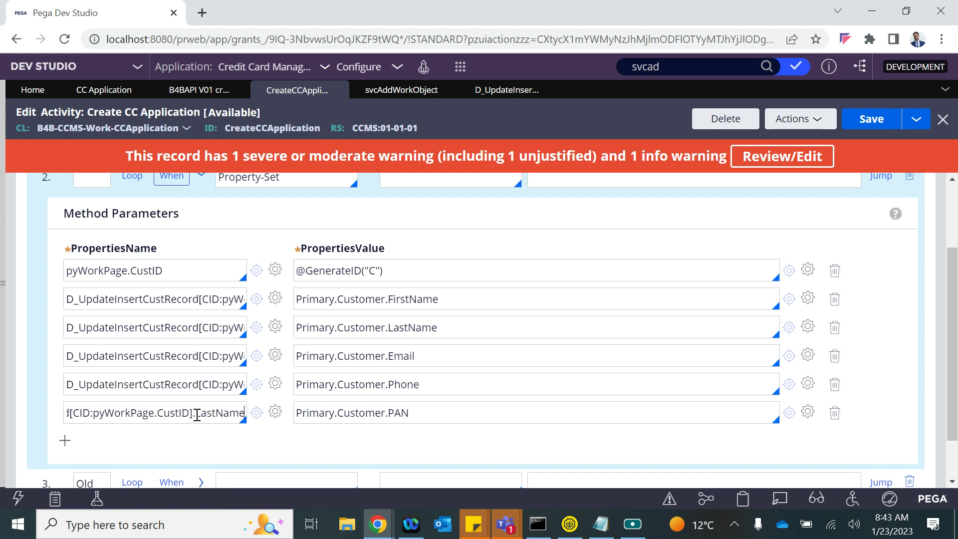
{"action": "double_click", "coordinate": [220, 417]}
{"action": "key", "text": "ctrl+v"}
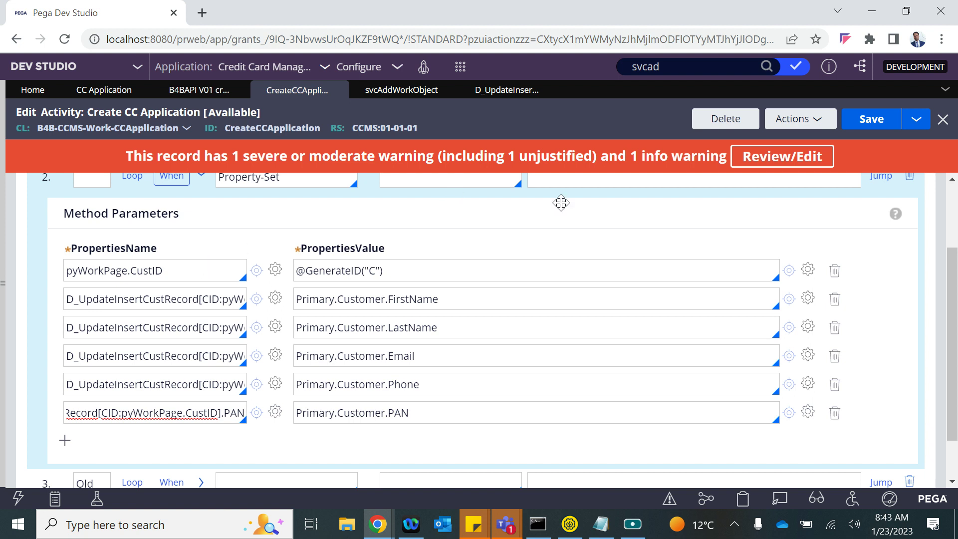
{"action": "scroll", "coordinate": [441, 250], "scroll_direction": "up", "scroll_amount": 2}
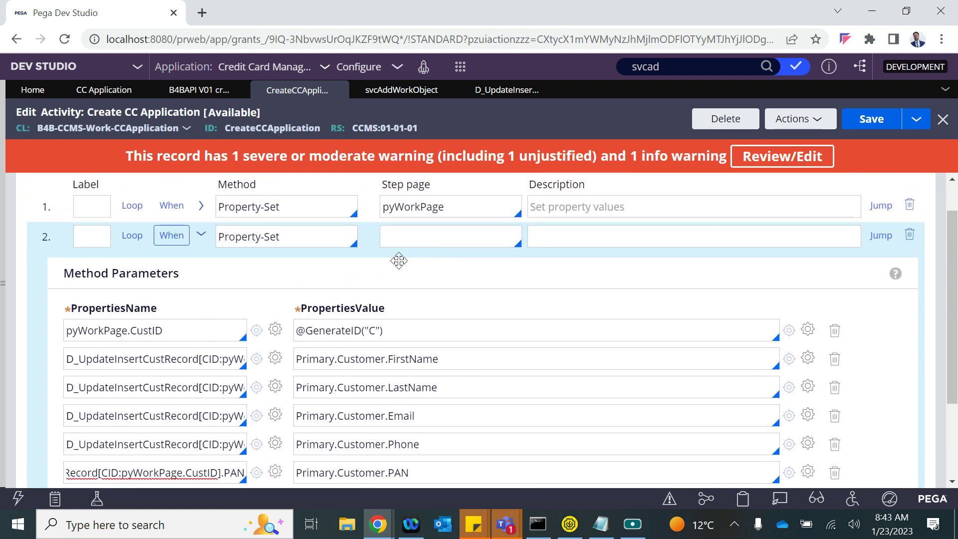
- Insert a new step 3 using the Save-DataPage method
{"action": "left_click", "coordinate": [202, 238]}
{"action": "left_click", "coordinate": [92, 287]}
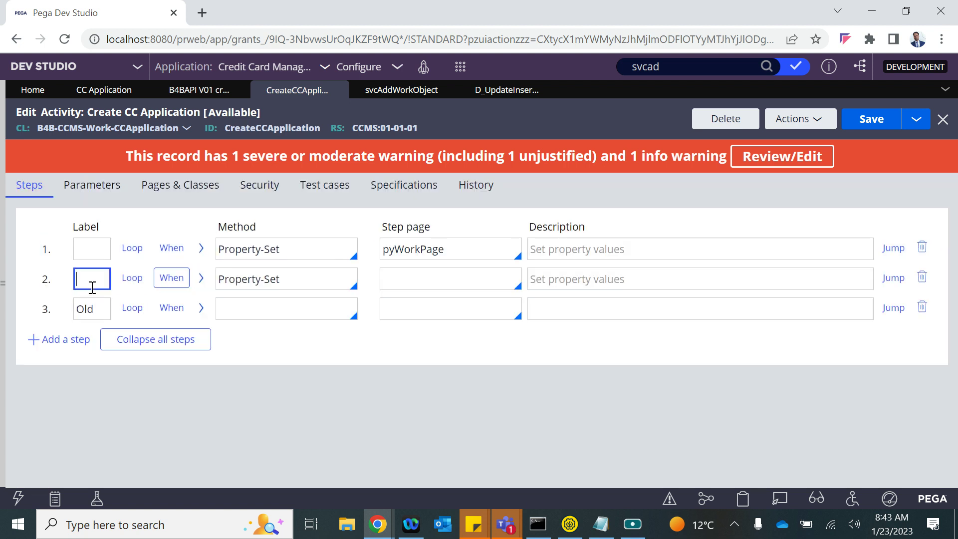
{"action": "key", "text": "Return"}
{"action": "left_click", "coordinate": [238, 310]}
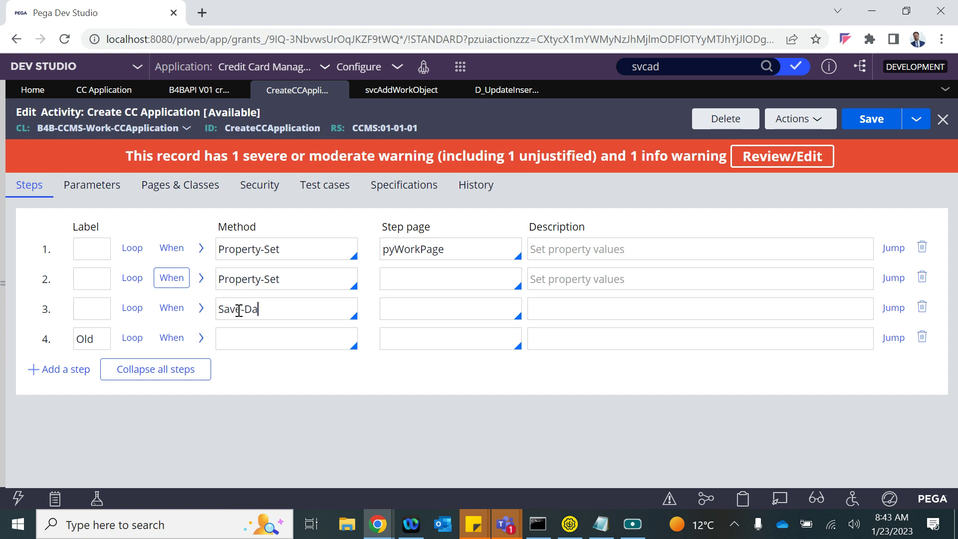
{"action": "key", "text": "Return"}
{"action": "left_click", "coordinate": [201, 309]}
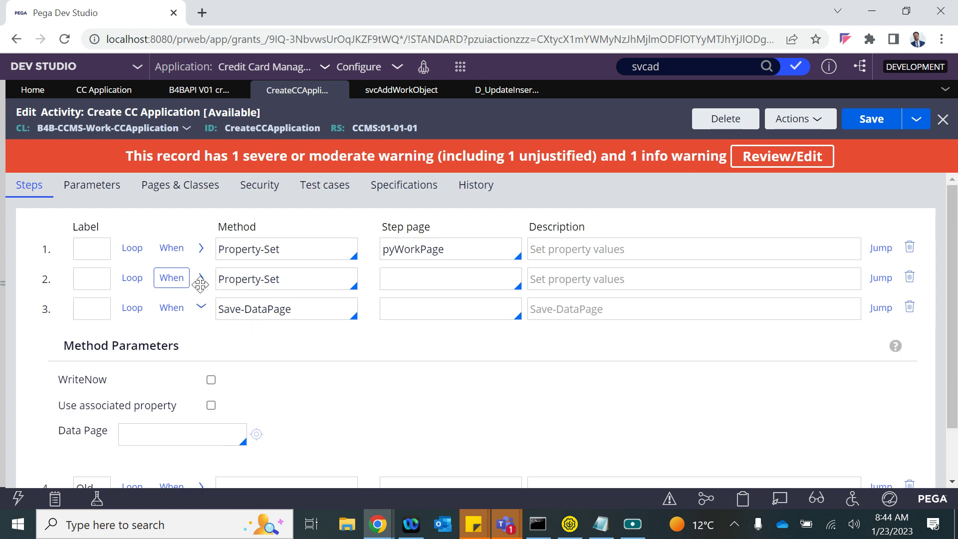
- Set step 3's data page to D_UpdateInsertCustRecord
{"action": "left_click", "coordinate": [201, 278]}
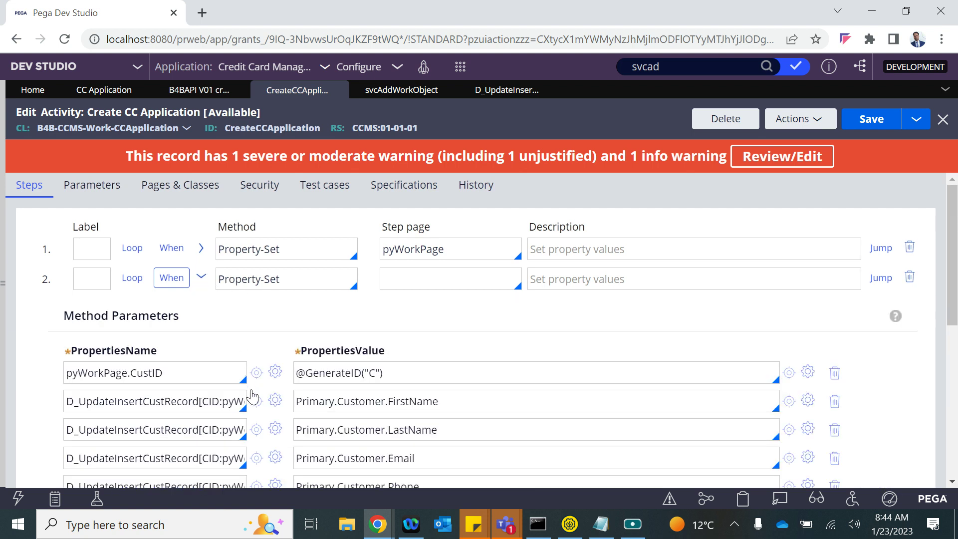
{"action": "scroll", "coordinate": [171, 391], "scroll_direction": "down", "scroll_amount": 1}
{"action": "double_click", "coordinate": [112, 364]}
{"action": "key", "text": "ctrl+c"}
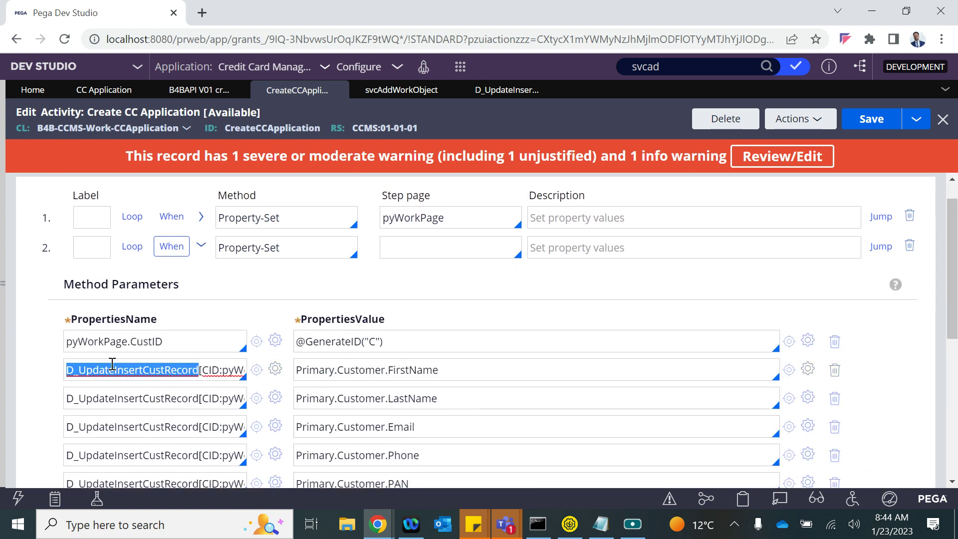
{"action": "left_click", "coordinate": [201, 246]}
{"action": "left_click", "coordinate": [186, 395]}
{"action": "key", "text": "ctrl+v"}
{"action": "left_click", "coordinate": [356, 384]}
- Pass pyWorkPage.CustID as the data page's CID parameter
{"action": "scroll", "coordinate": [240, 388], "scroll_direction": "down", "scroll_amount": 2}
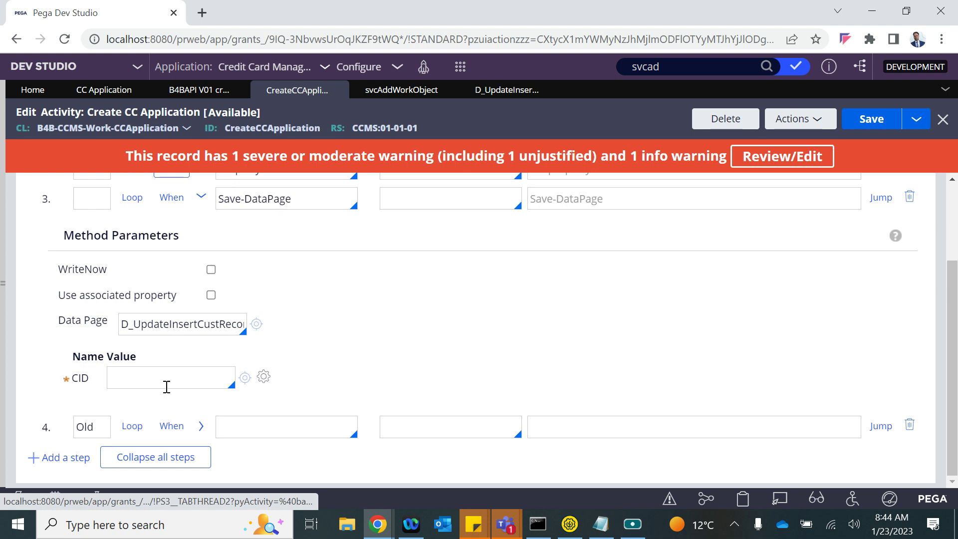
{"action": "type", "text": "."}
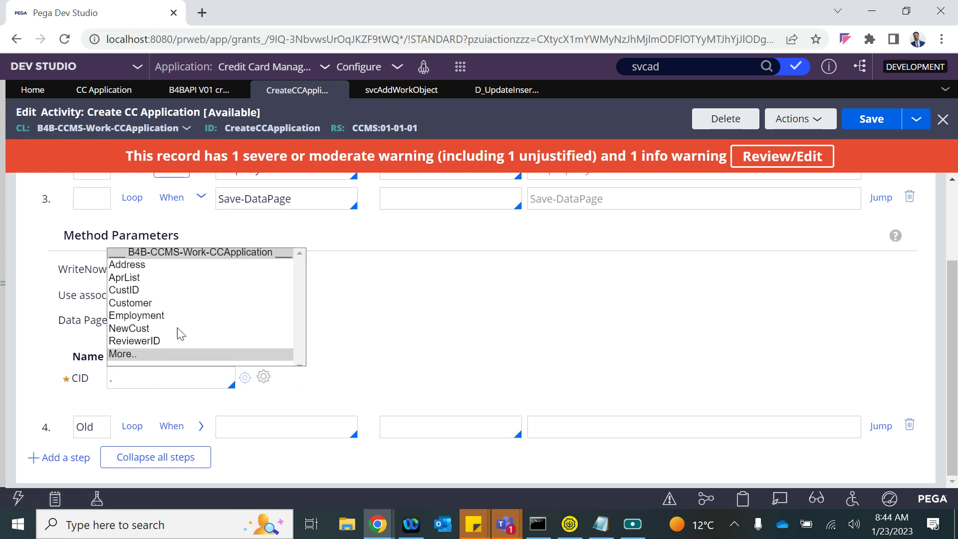
{"action": "left_click", "coordinate": [421, 299]}
{"action": "scroll", "coordinate": [421, 300], "scroll_direction": "up", "scroll_amount": 3}
{"action": "left_click", "coordinate": [200, 277]}
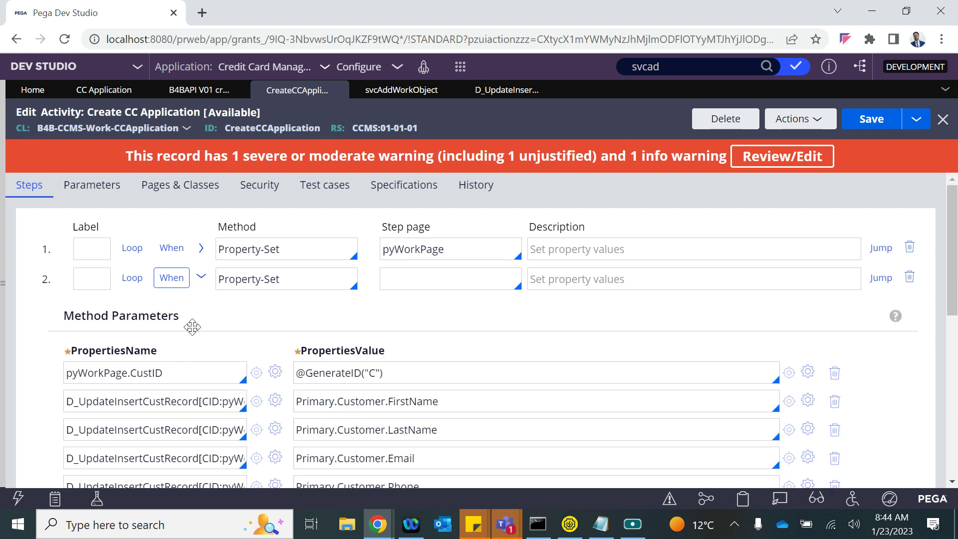
{"action": "double_click", "coordinate": [136, 375]}
{"action": "key", "text": "ctrl+c"}
{"action": "left_click", "coordinate": [201, 278]}
{"action": "left_click", "coordinate": [140, 380]}
{"action": "key", "text": "BackSpace"}
{"action": "key", "text": "ctrl+v"}
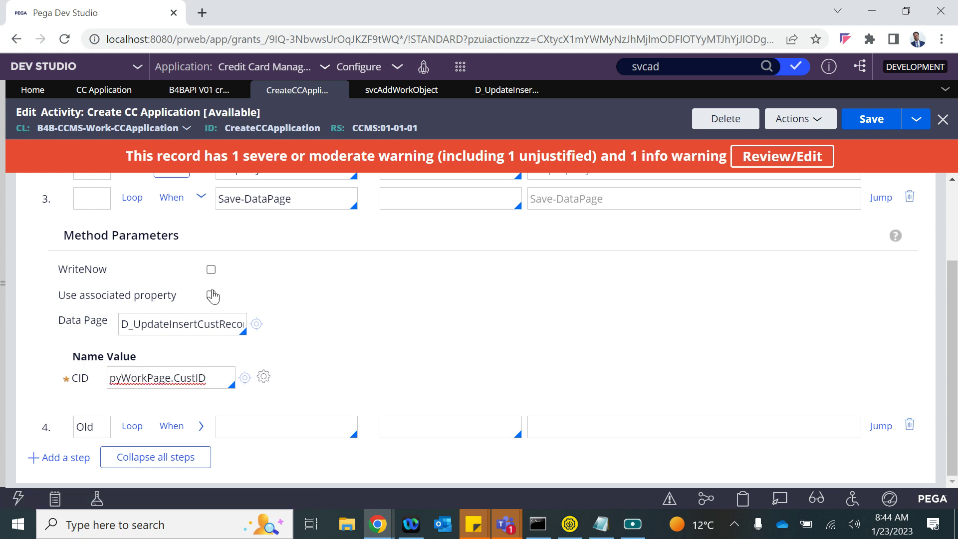
- Turn on WriteNow and collapse the Save-DataPage parameters to show all four steps
{"action": "left_click", "coordinate": [211, 270]}
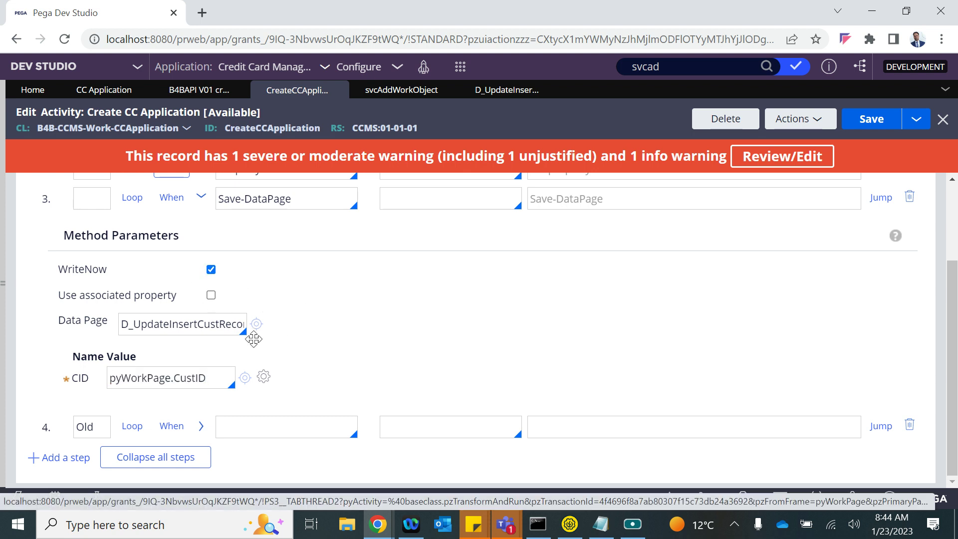
{"action": "scroll", "coordinate": [254, 339], "scroll_direction": "up", "scroll_amount": 3}
{"action": "left_click", "coordinate": [201, 307]}
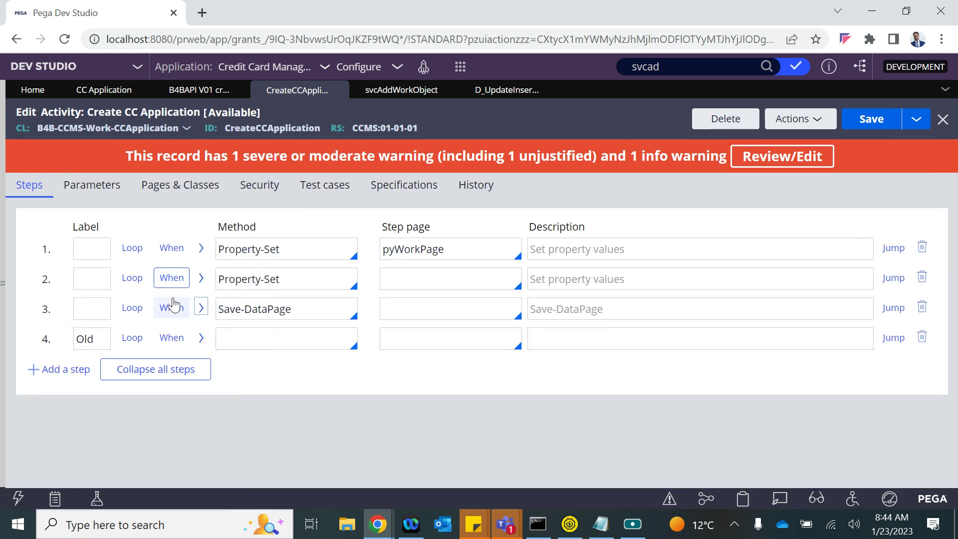
- In step 1, change the second value from .CustID to Primary.CustID by pasting 'Primary' before it
{"action": "left_click", "coordinate": [78, 340]}
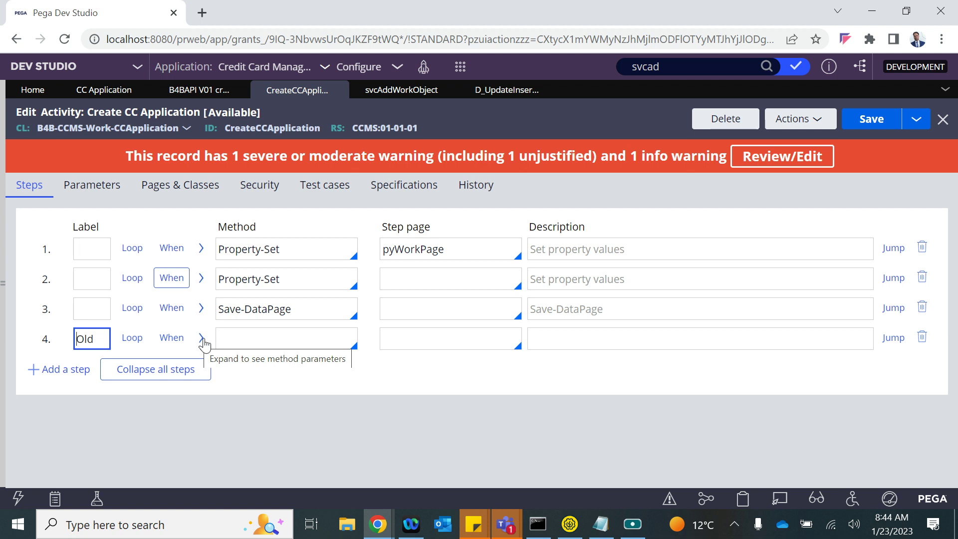
{"action": "left_click", "coordinate": [202, 255]}
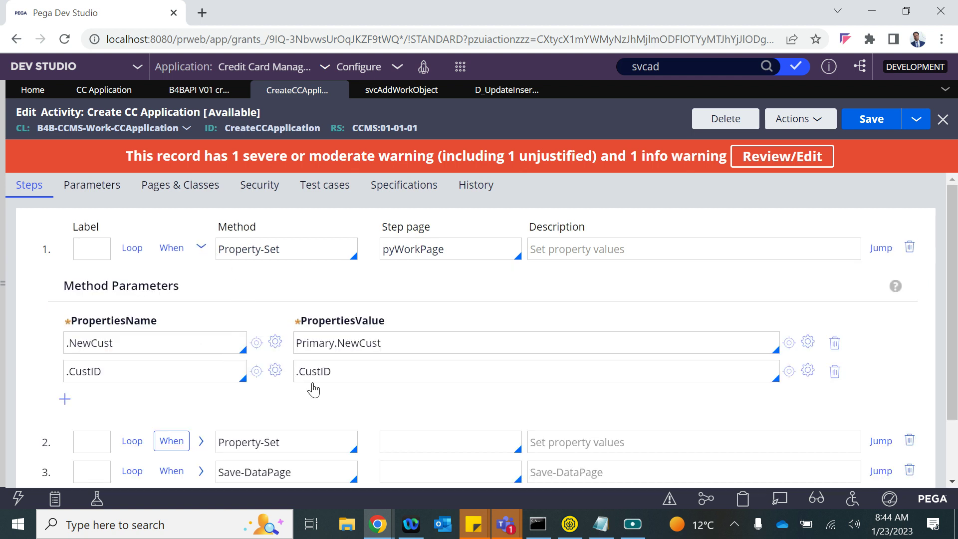
{"action": "left_click", "coordinate": [341, 374]}
{"action": "double_click", "coordinate": [312, 344]}
{"action": "key", "text": "ctrl+c"}
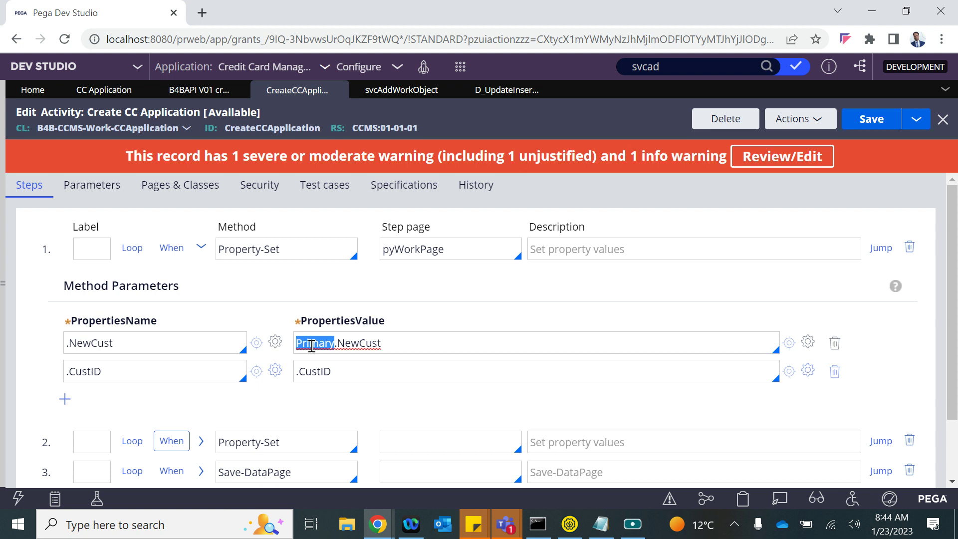
{"action": "left_click", "coordinate": [296, 373]}
{"action": "key", "text": "ctrl+v"}
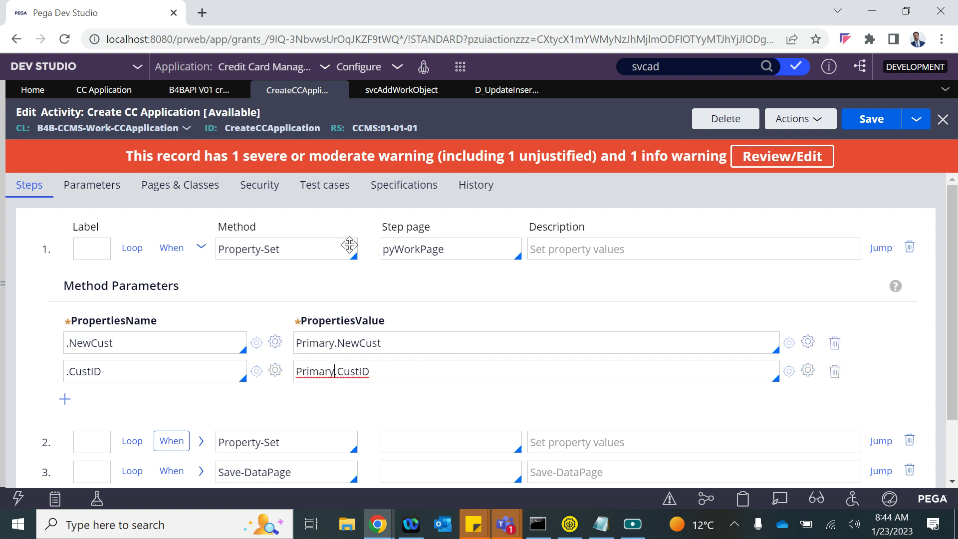
{"action": "left_click", "coordinate": [201, 248]}
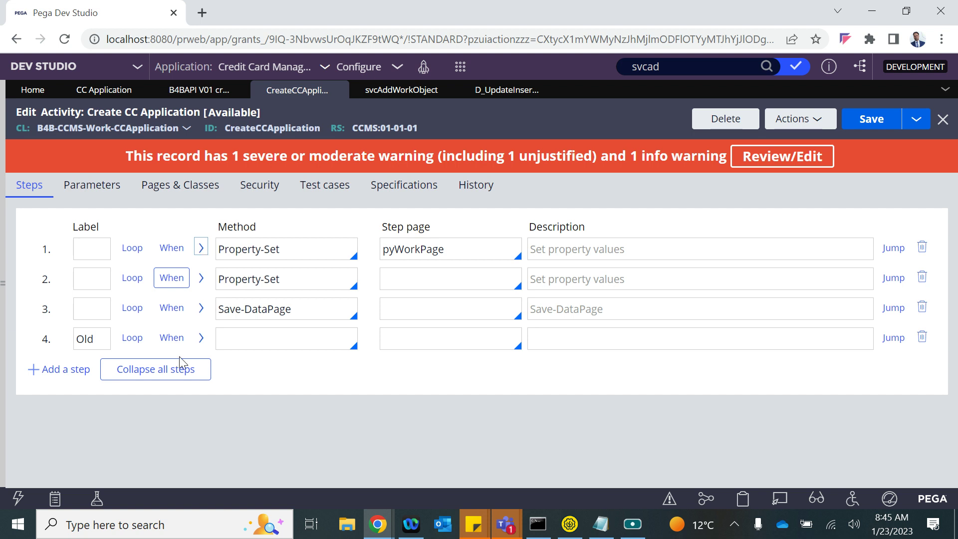
- Set step 4's method to Call svcAddWorkObject
{"action": "left_click", "coordinate": [409, 90]}
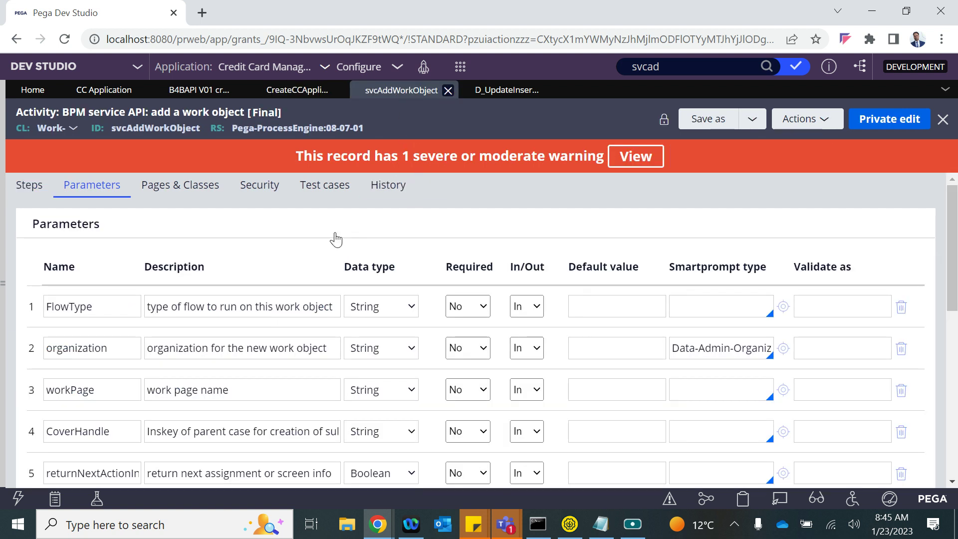
{"action": "double_click", "coordinate": [141, 127]}
{"action": "key", "text": "ctrl+c"}
{"action": "left_click", "coordinate": [298, 91]}
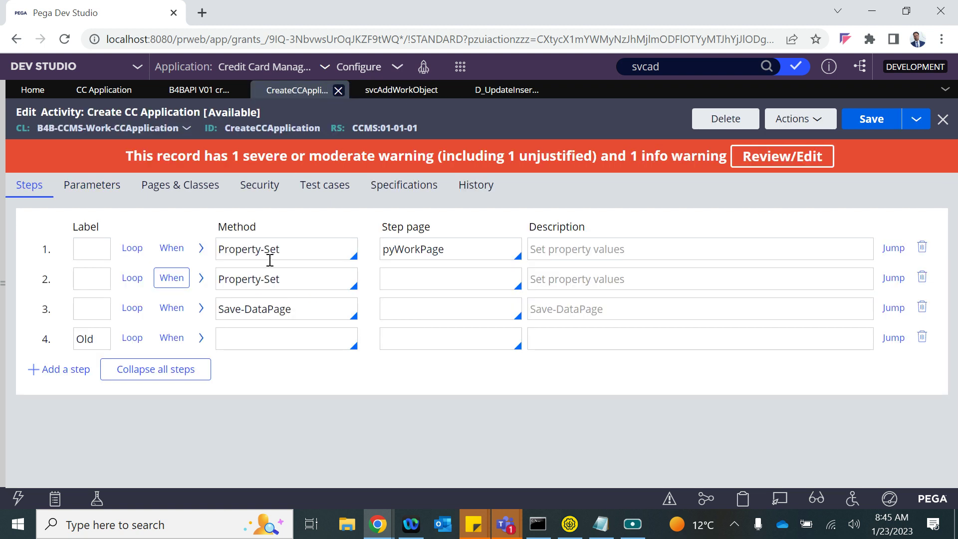
{"action": "left_click", "coordinate": [242, 344]}
{"action": "key", "text": "ctrl+v"}
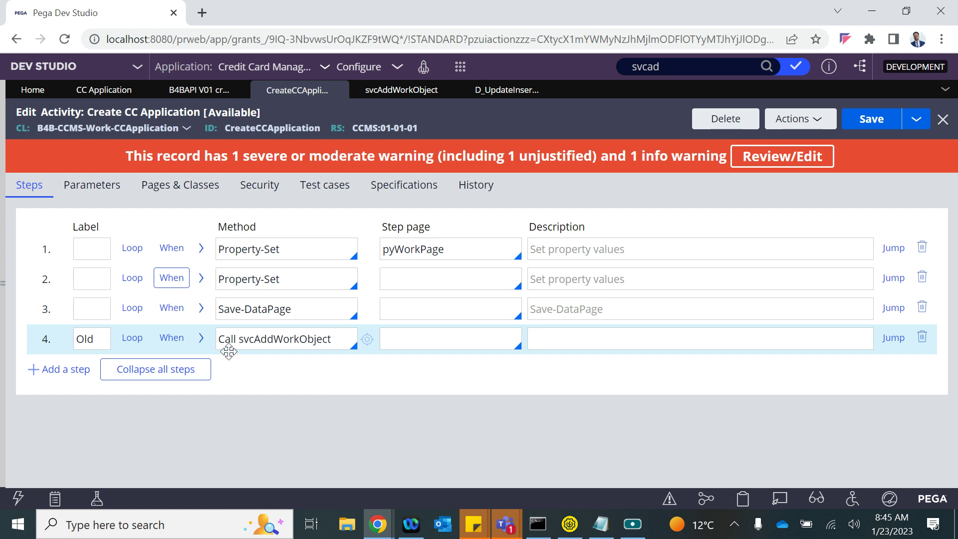
- Fill step 4's call parameters: organization B4B and workPage pyWorkPage
{"action": "left_click", "coordinate": [201, 339]}
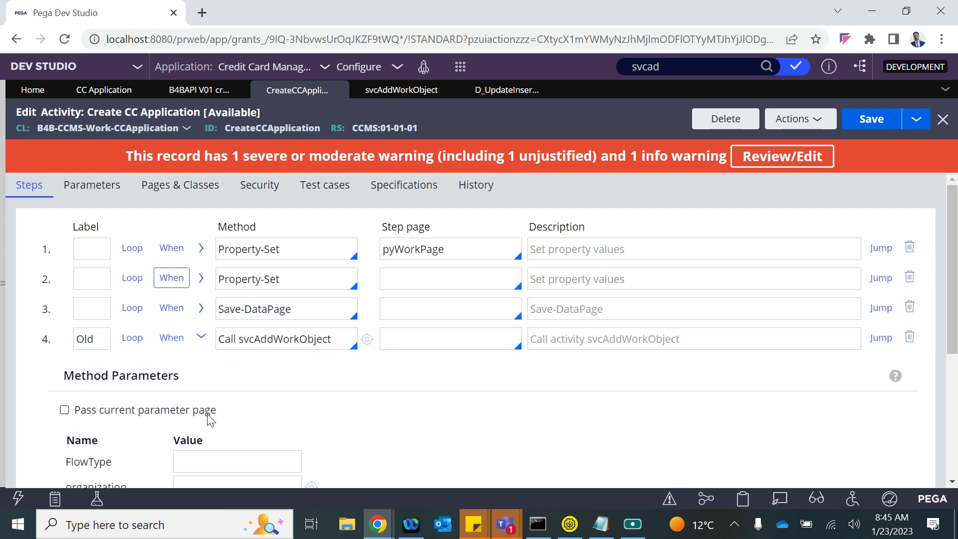
{"action": "scroll", "coordinate": [208, 420], "scroll_direction": "down", "scroll_amount": 3}
{"action": "left_click", "coordinate": [196, 335]}
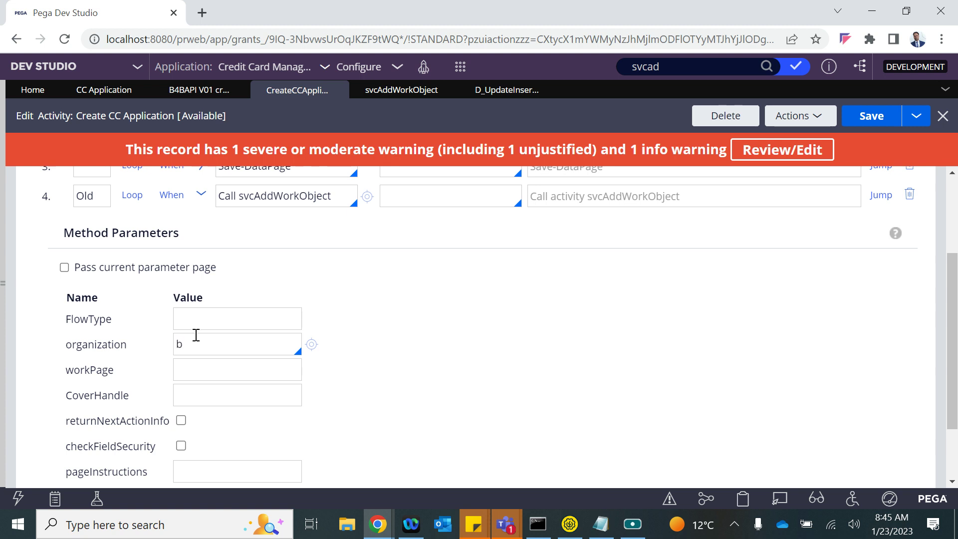
{"action": "type", "text": "b"}
{"action": "key", "text": "Down"}
{"action": "key", "text": "Up"}
{"action": "key", "text": "Return"}
{"action": "scroll", "coordinate": [218, 368], "scroll_direction": "up", "scroll_amount": 3}
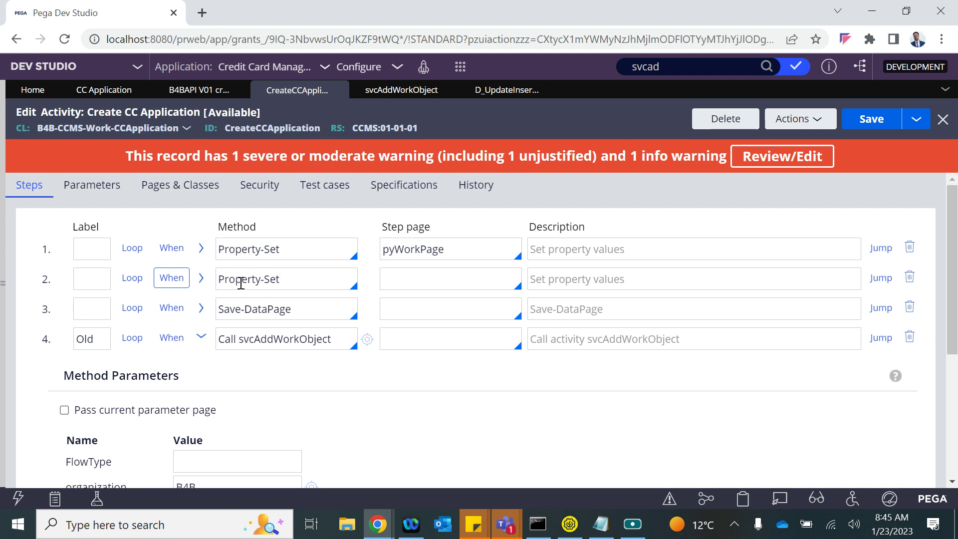
{"action": "double_click", "coordinate": [414, 250]}
{"action": "key", "text": "ctrl+c"}
{"action": "scroll", "coordinate": [399, 274], "scroll_direction": "down", "scroll_amount": 5}
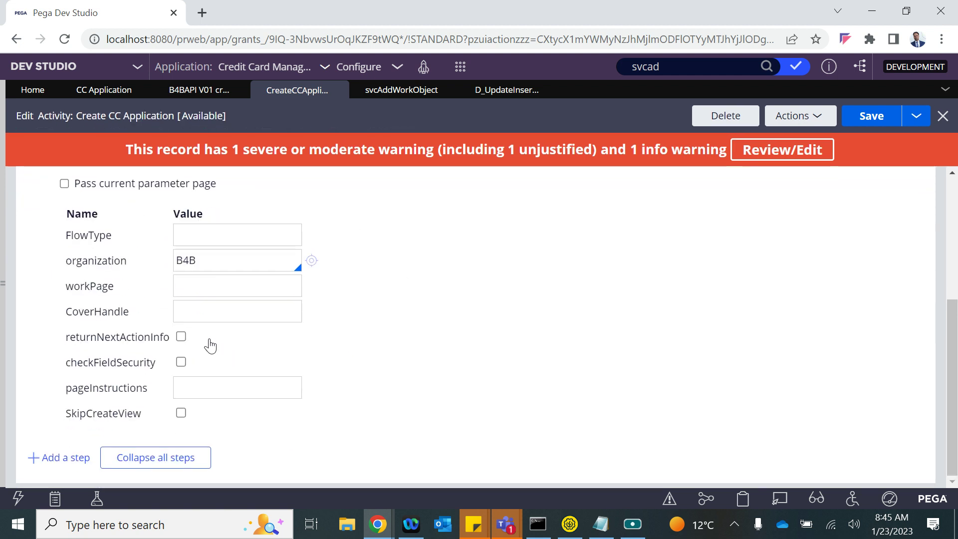
{"action": "key", "text": "ctrl+v"}
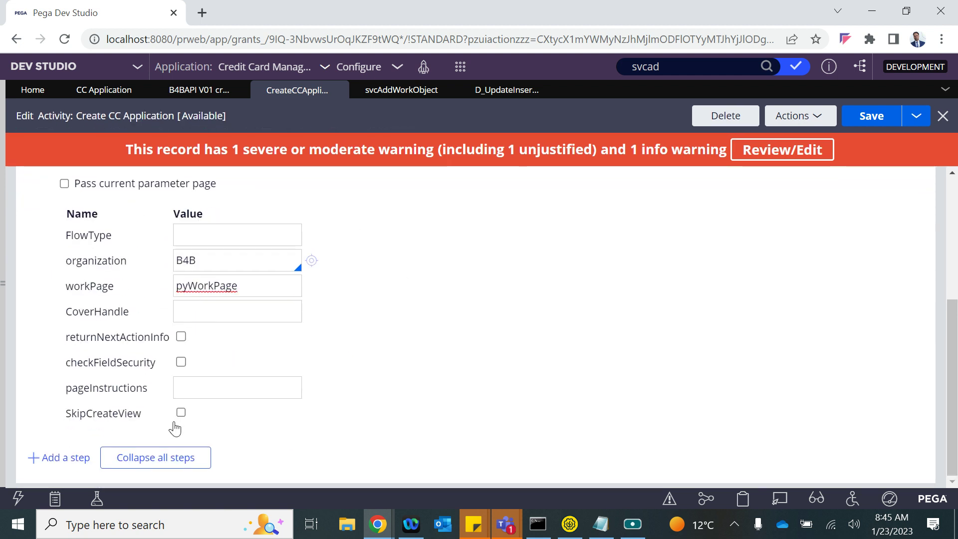
- Enable SkipCreateView for the call and save the Create CC Application activity
{"action": "left_click", "coordinate": [181, 414]}
{"action": "scroll", "coordinate": [259, 228], "scroll_direction": "up", "scroll_amount": 4}
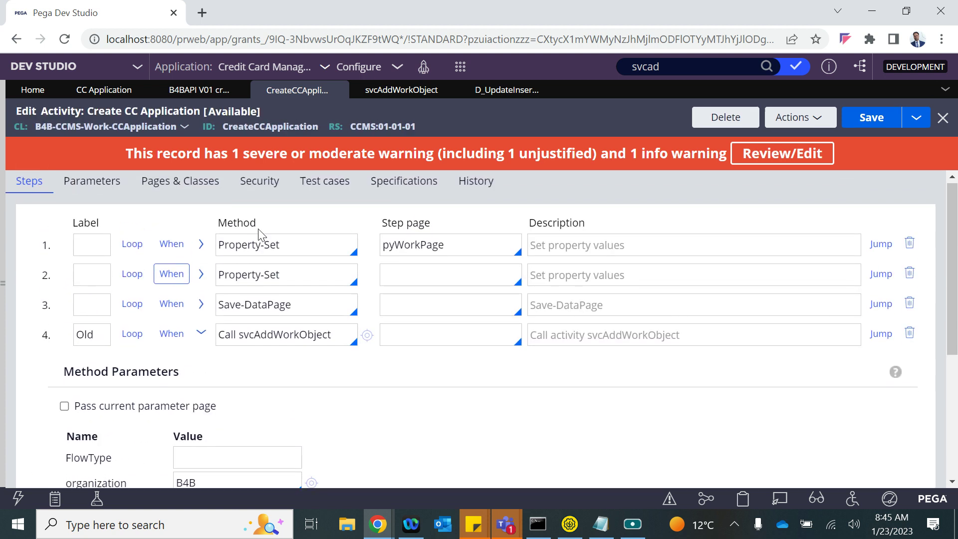
{"action": "left_click", "coordinate": [201, 336]}
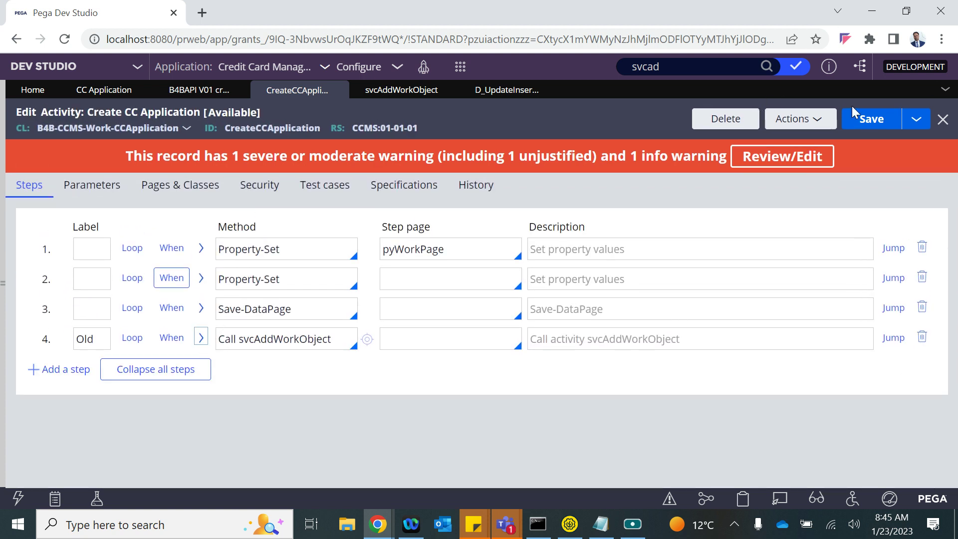
{"action": "left_click", "coordinate": [870, 122]}
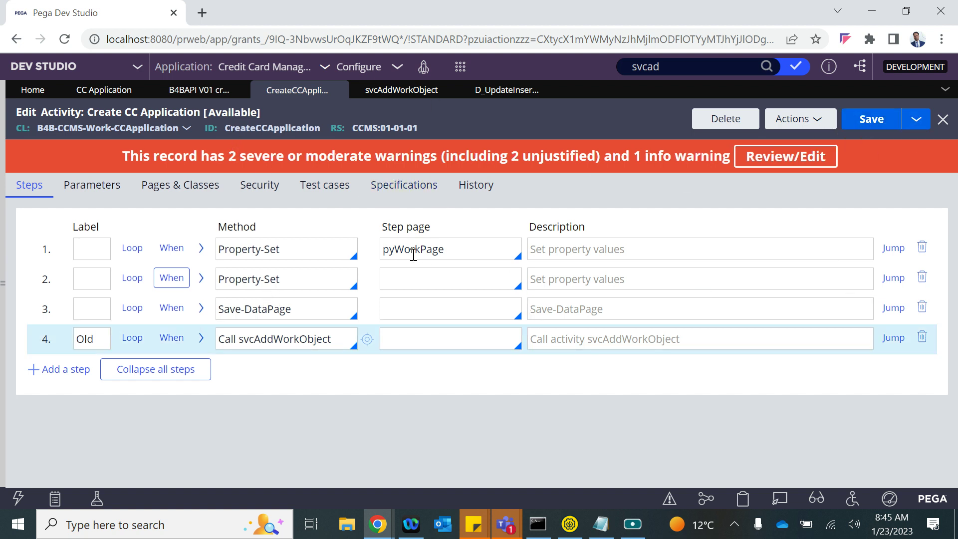
{"action": "left_click", "coordinate": [202, 91]}
- Save the REST service and start a POST simulation with newCust No and a customer ID for CID
{"action": "left_click", "coordinate": [886, 117]}
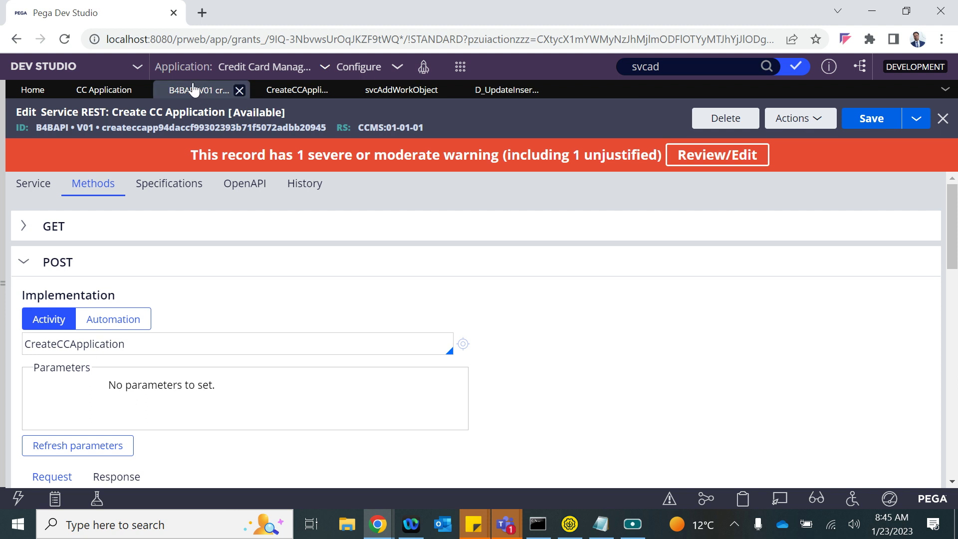
{"action": "left_click", "coordinate": [801, 119]}
{"action": "left_click", "coordinate": [769, 141]}
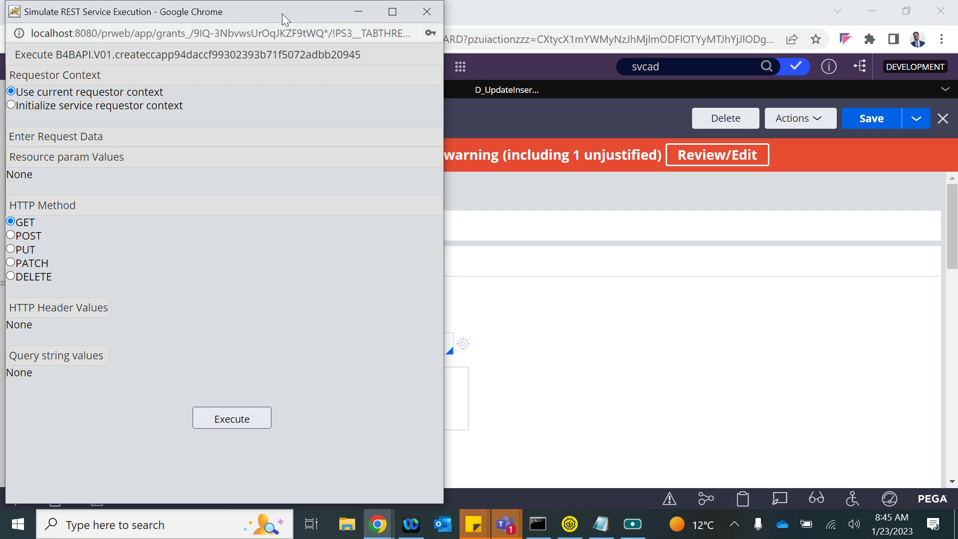
{"action": "left_click_drag", "start_coordinate": [282, 14], "coordinate": [451, 28]}
{"action": "left_click", "coordinate": [179, 251]}
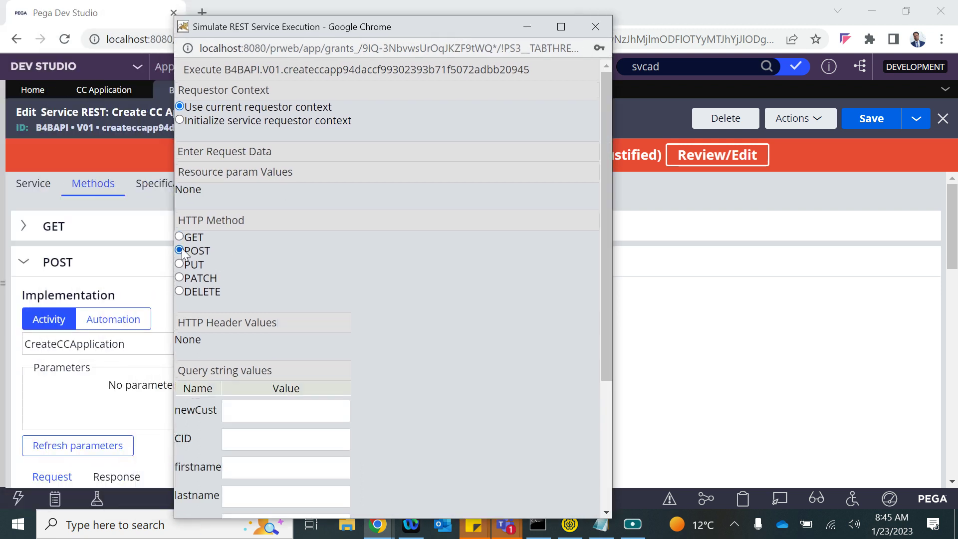
{"action": "scroll", "coordinate": [274, 423], "scroll_direction": "down", "scroll_amount": 4}
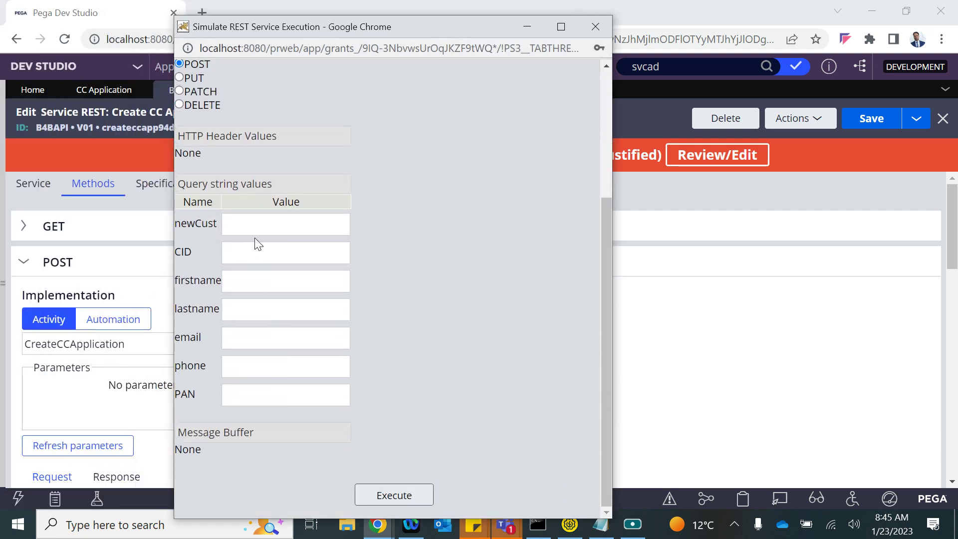
{"action": "left_click", "coordinate": [256, 226]}
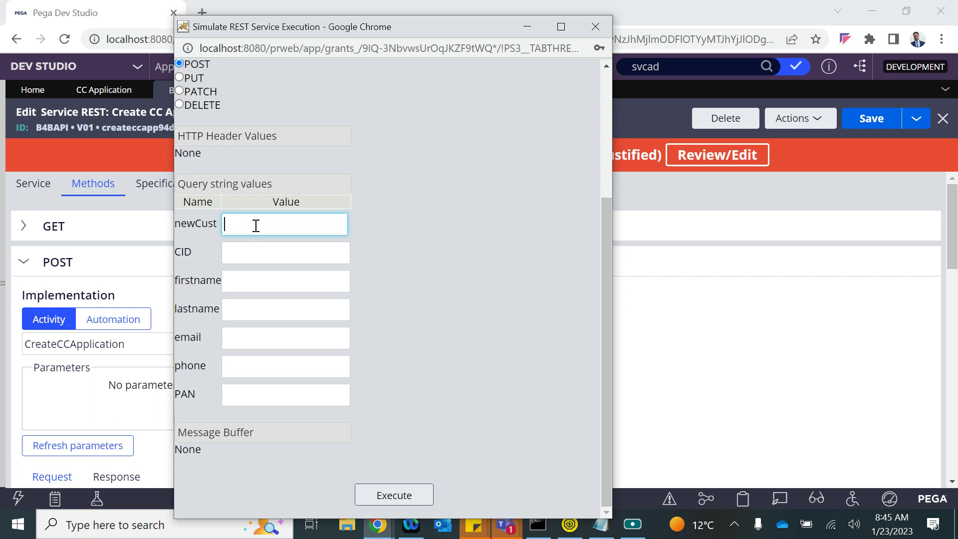
{"action": "left_click", "coordinate": [242, 255]}
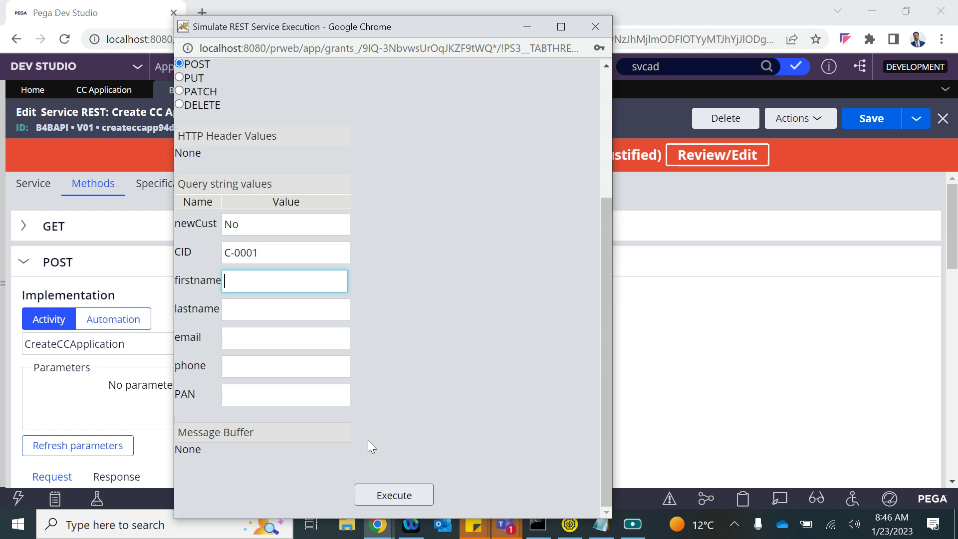
- Turn on tracing for the REST service and execute the POST simulation
{"action": "left_click", "coordinate": [623, 137]}
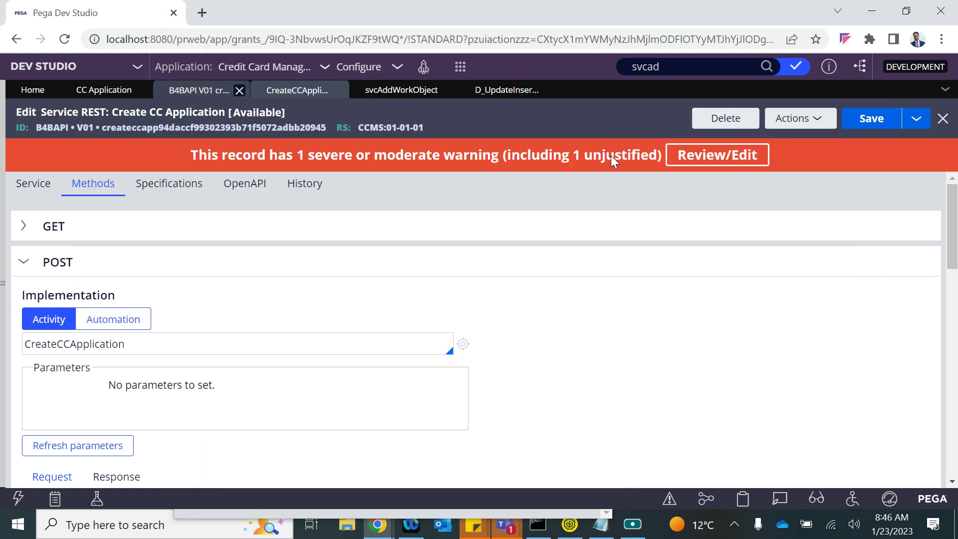
{"action": "left_click", "coordinate": [797, 118]}
{"action": "left_click", "coordinate": [771, 159]}
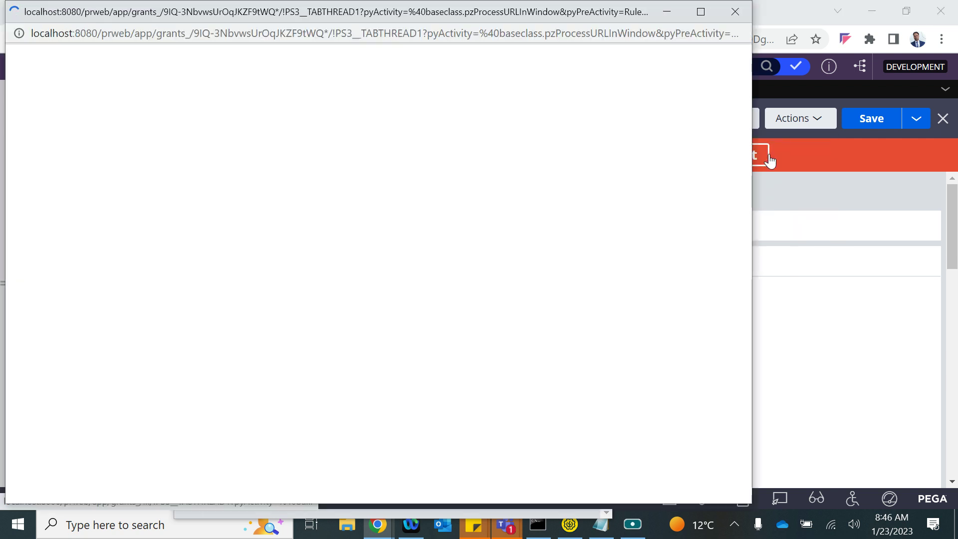
{"action": "key", "text": "alt+Tab"}
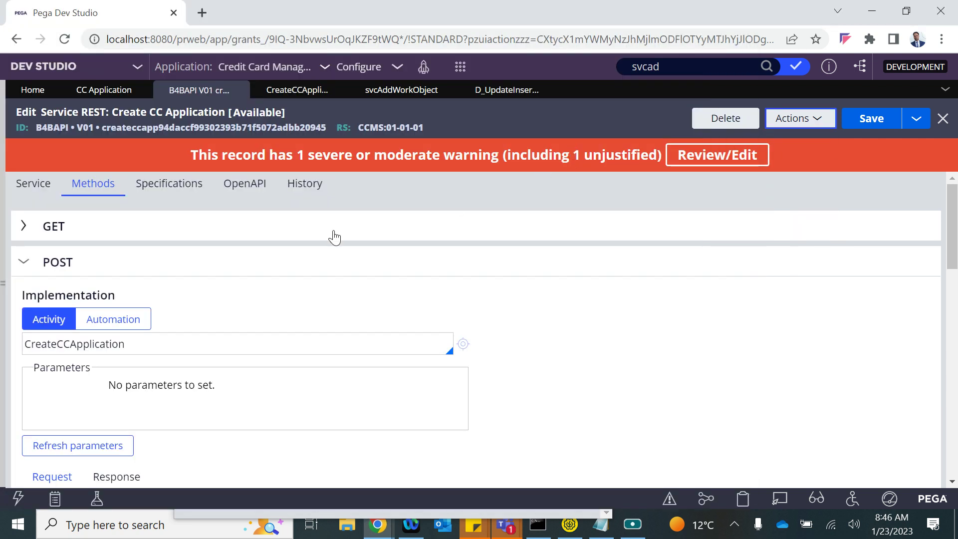
{"action": "key", "text": "alt+Tab"}
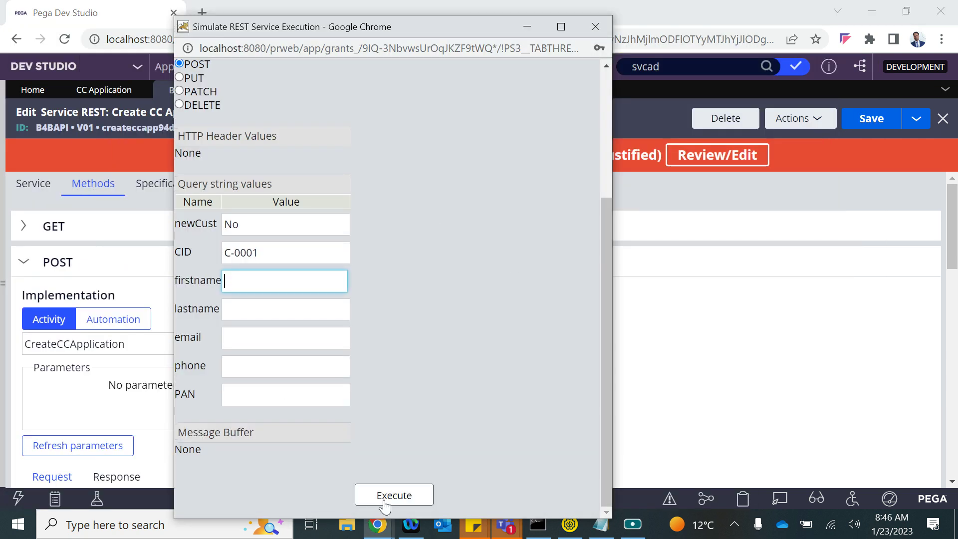
{"action": "left_click", "coordinate": [384, 499]}
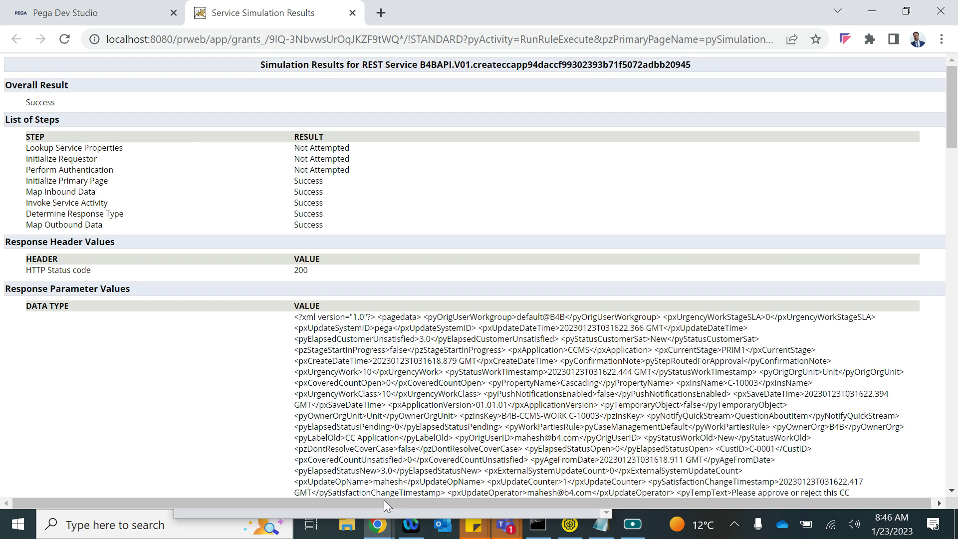
{"action": "scroll", "coordinate": [395, 340], "scroll_direction": "down", "scroll_amount": 3}
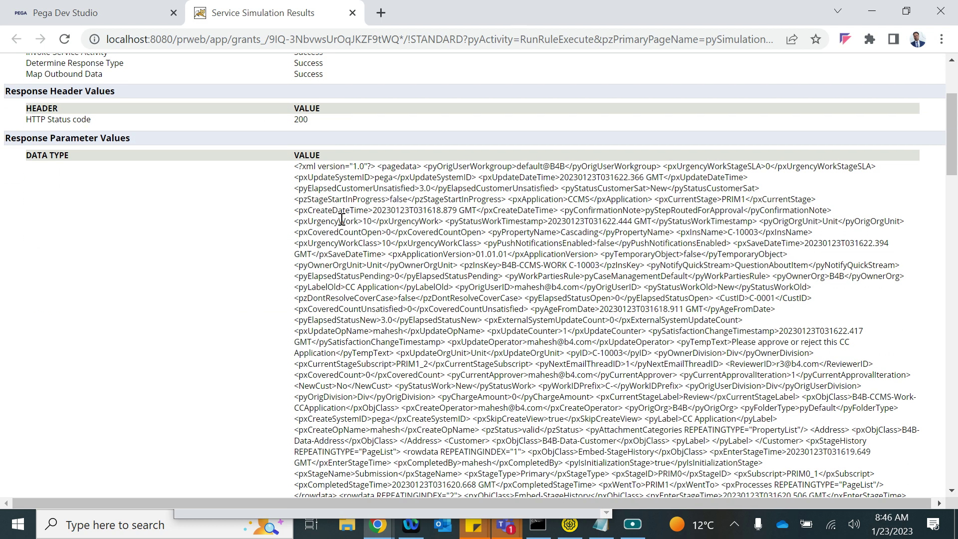
{"action": "left_click_drag", "start_coordinate": [294, 166], "coordinate": [500, 472]}
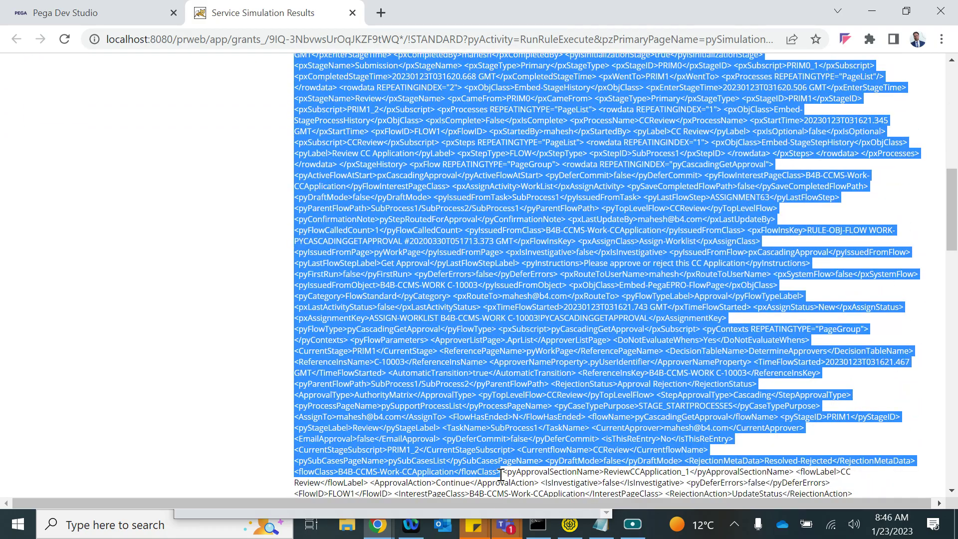
{"action": "scroll", "coordinate": [497, 341], "scroll_direction": "up", "scroll_amount": 10}
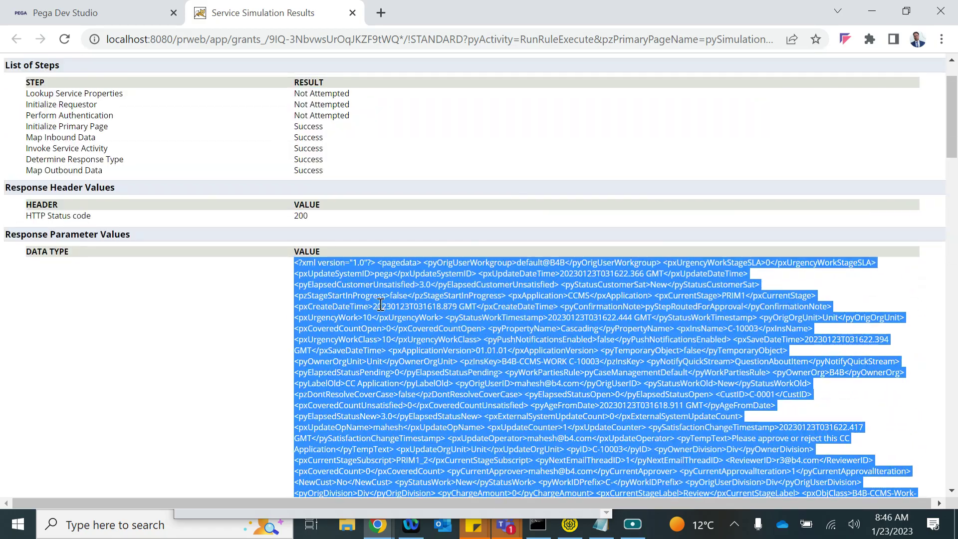
{"action": "left_click", "coordinate": [299, 268]}
{"action": "scroll", "coordinate": [407, 402], "scroll_direction": "down", "scroll_amount": 5}
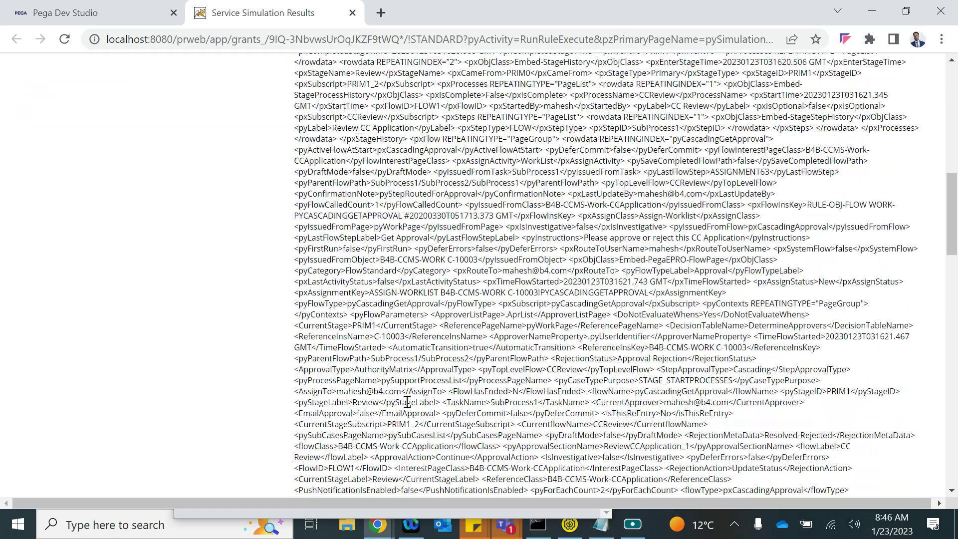
{"action": "scroll", "coordinate": [555, 212], "scroll_direction": "up", "scroll_amount": 3}
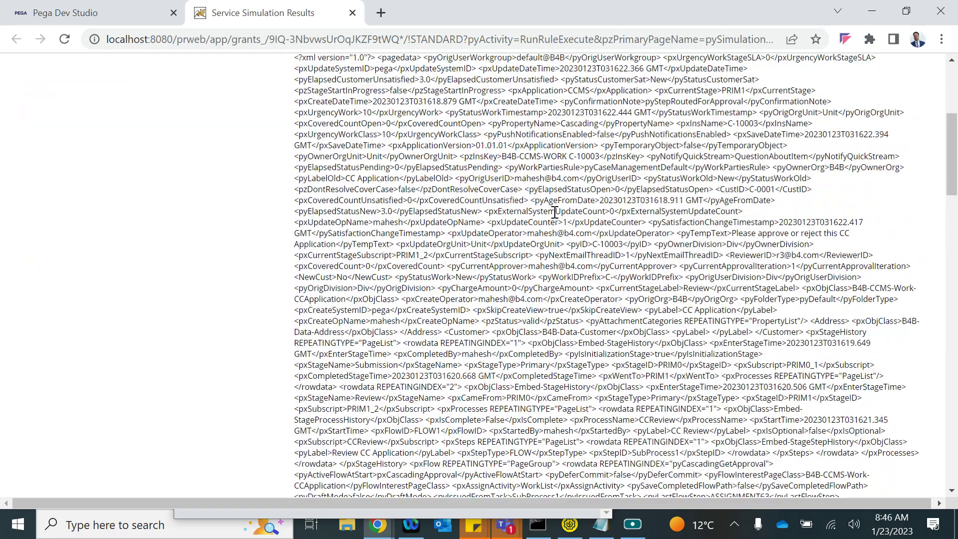
{"action": "scroll", "coordinate": [577, 282], "scroll_direction": "up", "scroll_amount": 1}
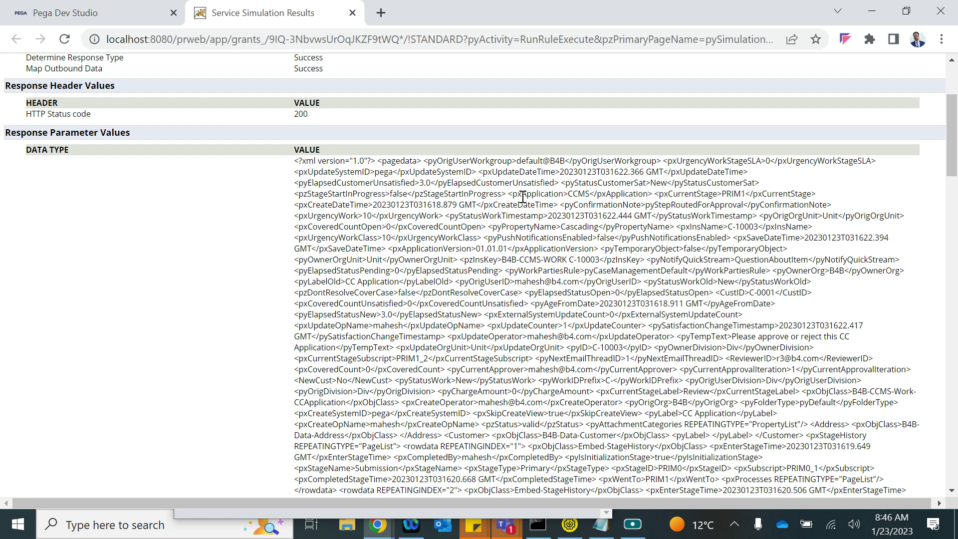
{"action": "scroll", "coordinate": [585, 284], "scroll_direction": "down", "scroll_amount": 4}
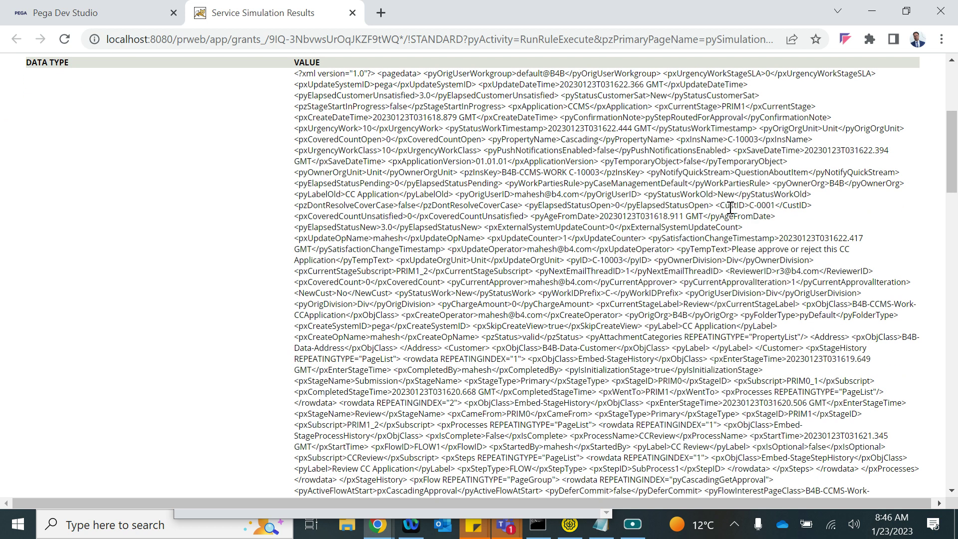
{"action": "left_click_drag", "start_coordinate": [722, 205], "coordinate": [761, 206]}
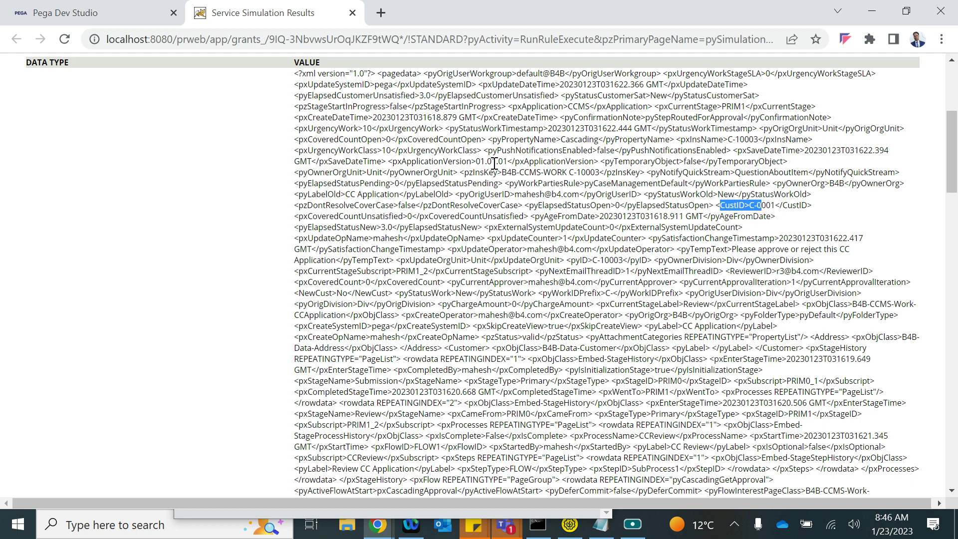
{"action": "scroll", "coordinate": [487, 285], "scroll_direction": "down", "scroll_amount": 9}
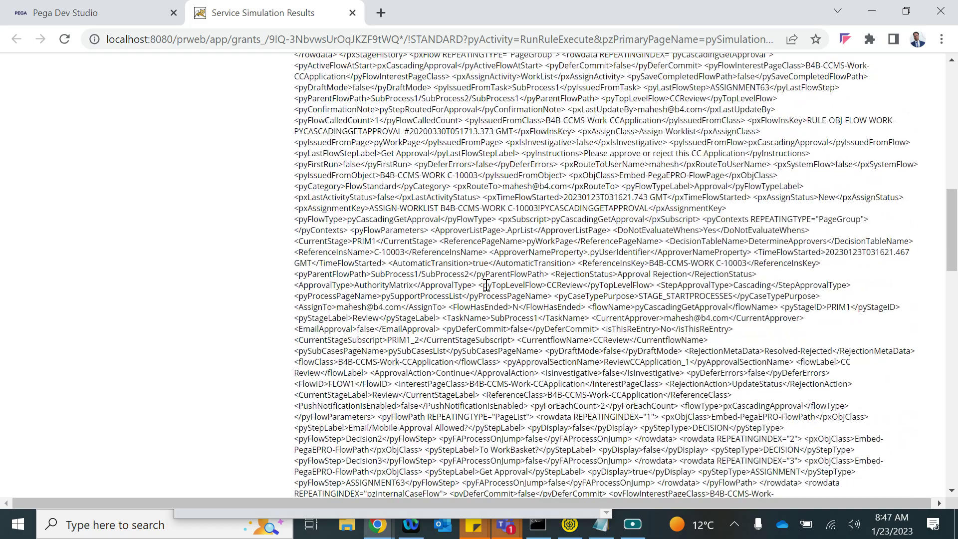
{"action": "scroll", "coordinate": [486, 285], "scroll_direction": "down", "scroll_amount": 10}
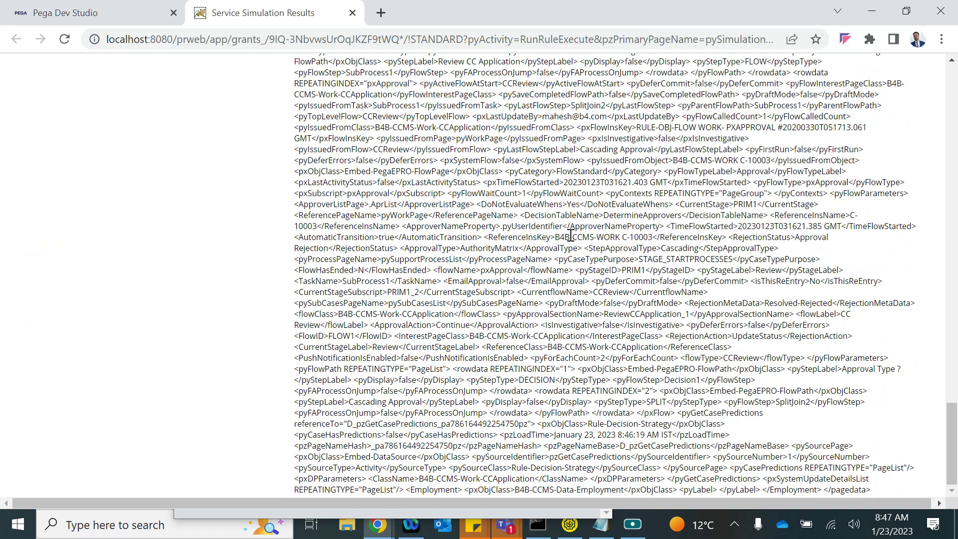
{"action": "left_click_drag", "start_coordinate": [556, 237], "coordinate": [649, 239]}
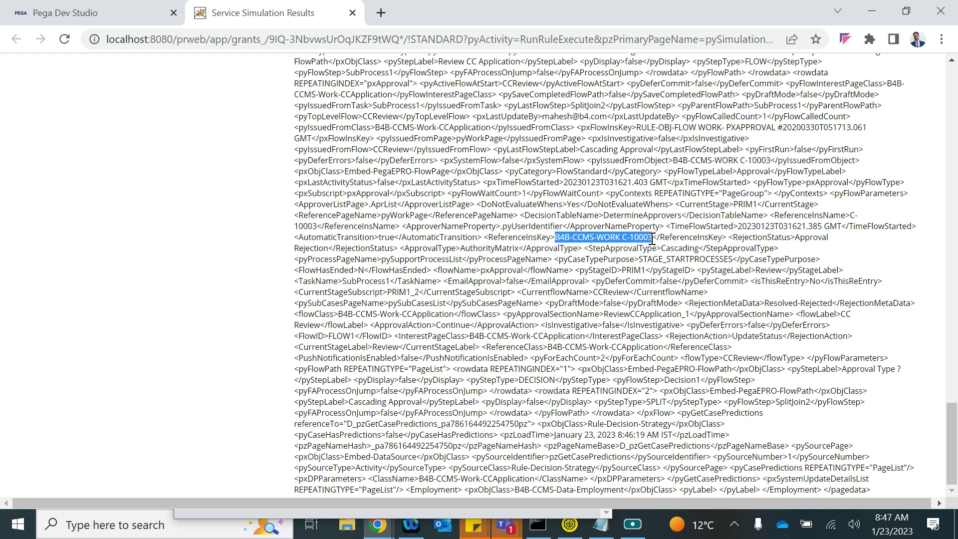
{"action": "left_click", "coordinate": [632, 238]}
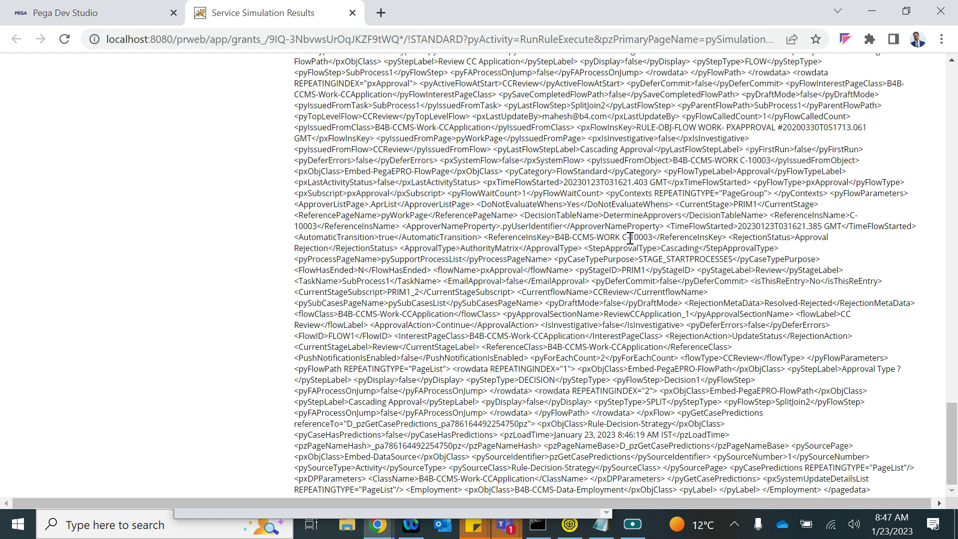
{"action": "left_click_drag", "start_coordinate": [623, 238], "coordinate": [650, 236]}
{"action": "key", "text": "alt+Tab"}
- Open case C-10003 from the CCApplication class instances in App Explorer
{"action": "left_click", "coordinate": [86, 170]}
{"action": "left_click", "coordinate": [96, 9]}
{"action": "left_click", "coordinate": [4, 285]}
{"action": "left_click", "coordinate": [30, 255]}
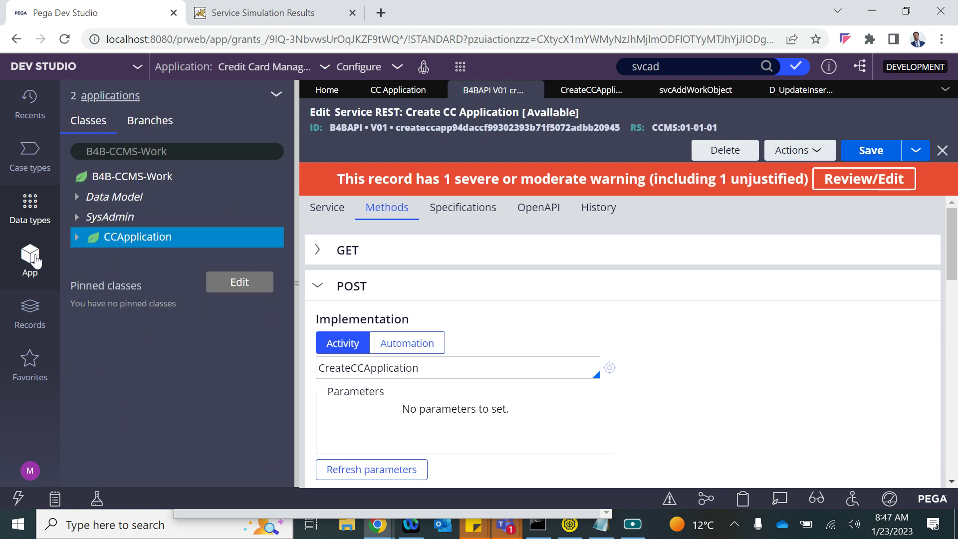
{"action": "left_click", "coordinate": [138, 241]}
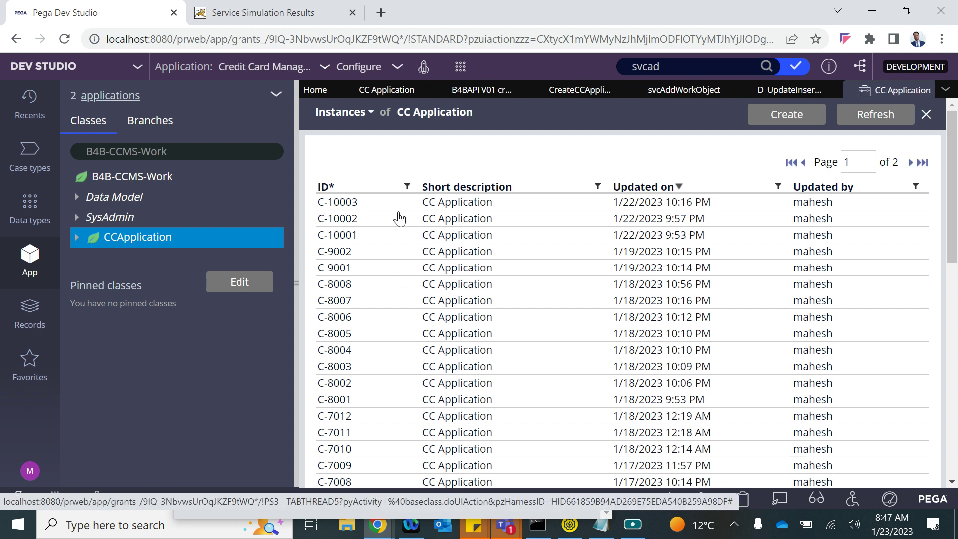
{"action": "left_click", "coordinate": [373, 205]}
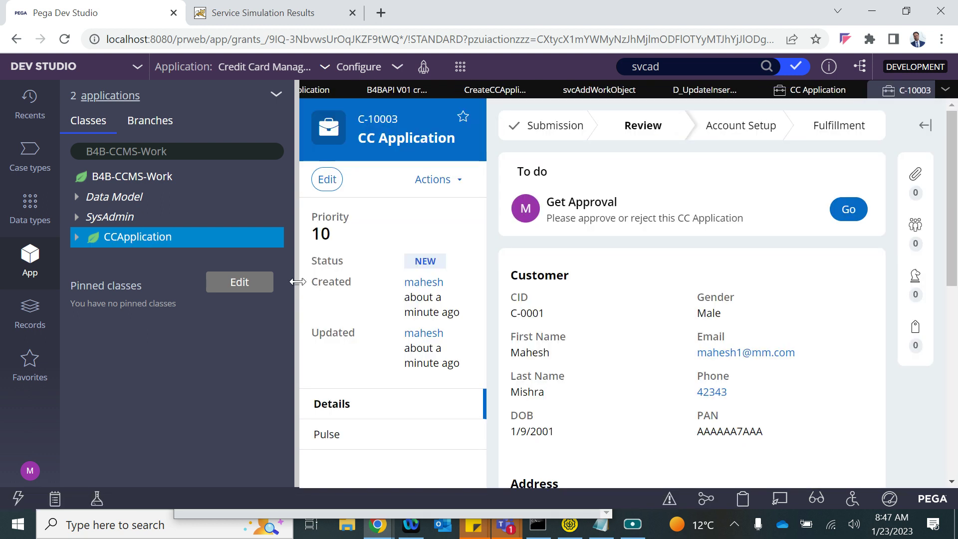
{"action": "left_click", "coordinate": [297, 282]}
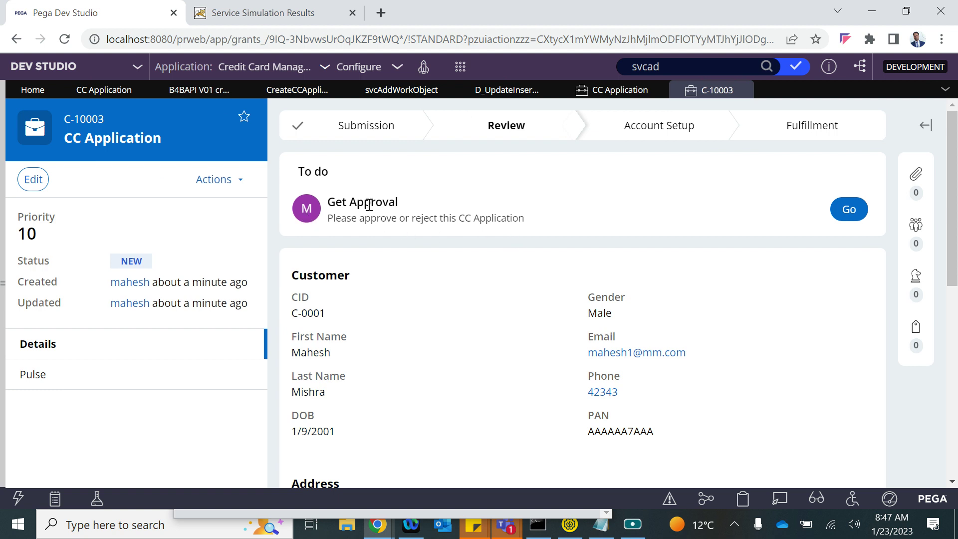
- Expand step 4 of the Create CC Application activity to review its method parameters
{"action": "left_click", "coordinate": [298, 89]}
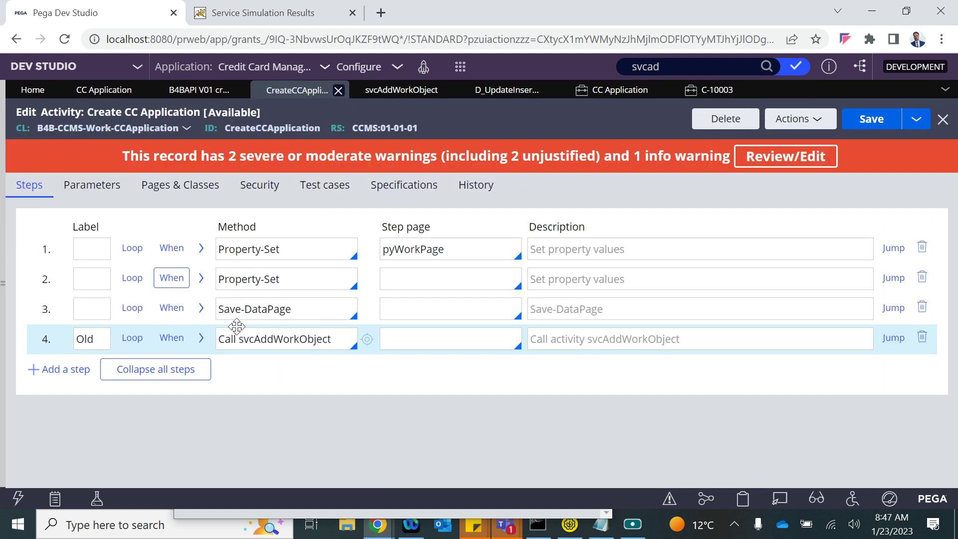
{"action": "left_click", "coordinate": [200, 339]}
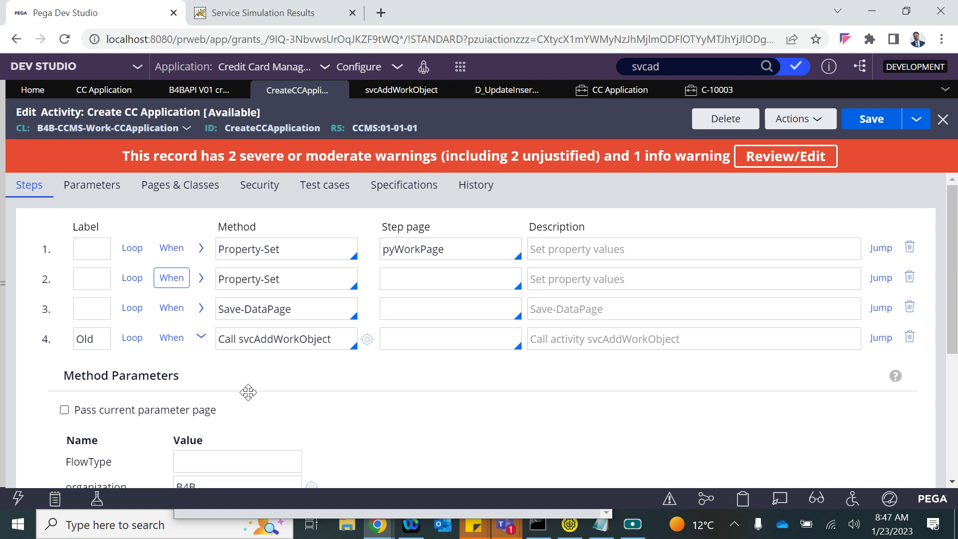
{"action": "scroll", "coordinate": [248, 394], "scroll_direction": "down", "scroll_amount": 4}
{"action": "scroll", "coordinate": [239, 398], "scroll_direction": "down", "scroll_amount": 1}
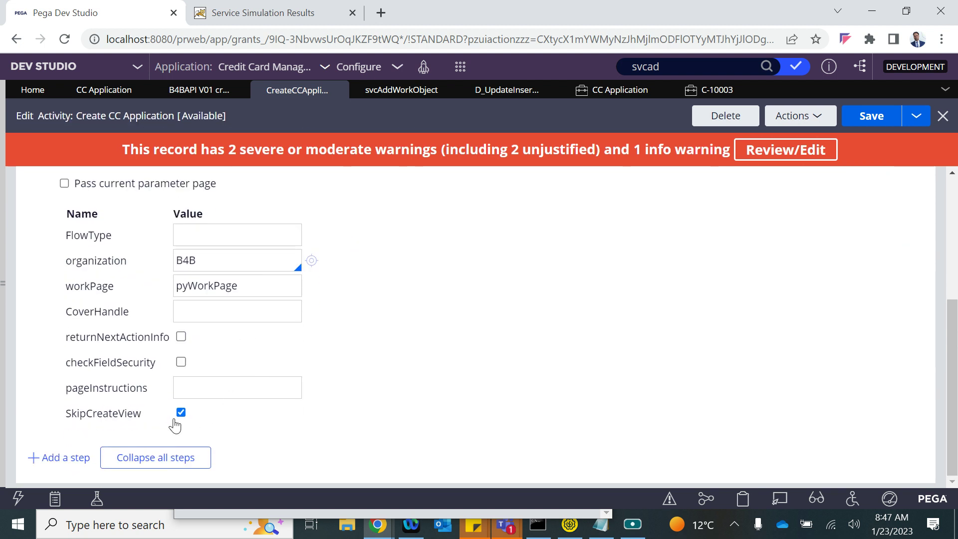
- Review the case's stage steps and customer details, then dismiss the session error and close Tracer
{"action": "key", "text": "alt+Tab"}
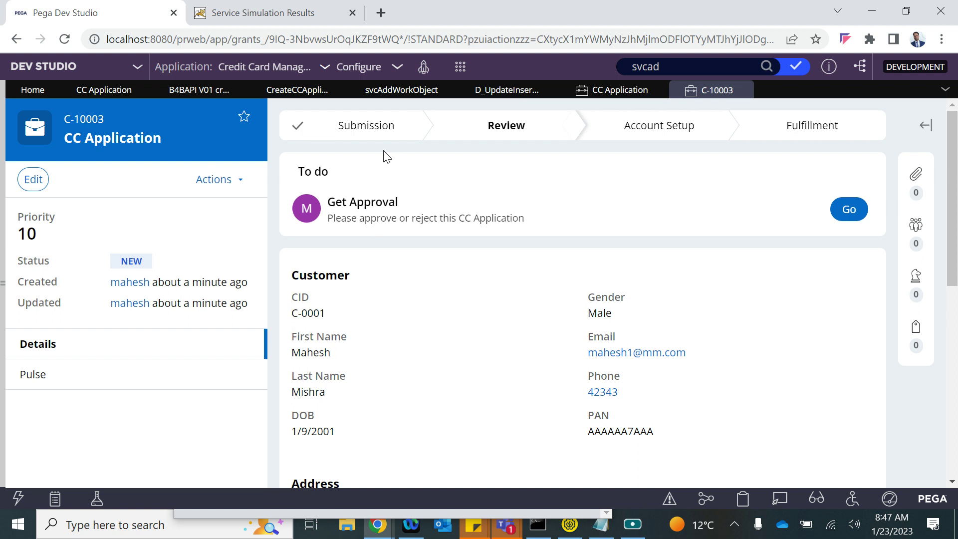
{"action": "left_click", "coordinate": [342, 131]}
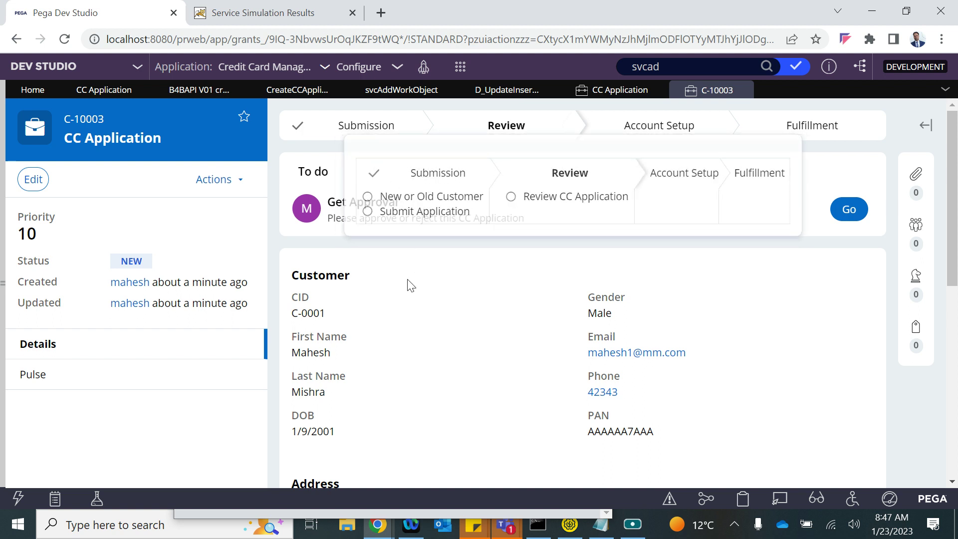
{"action": "scroll", "coordinate": [408, 284], "scroll_direction": "down", "scroll_amount": 3}
{"action": "left_click_drag", "start_coordinate": [298, 181], "coordinate": [669, 344]}
{"action": "left_click", "coordinate": [539, 317]}
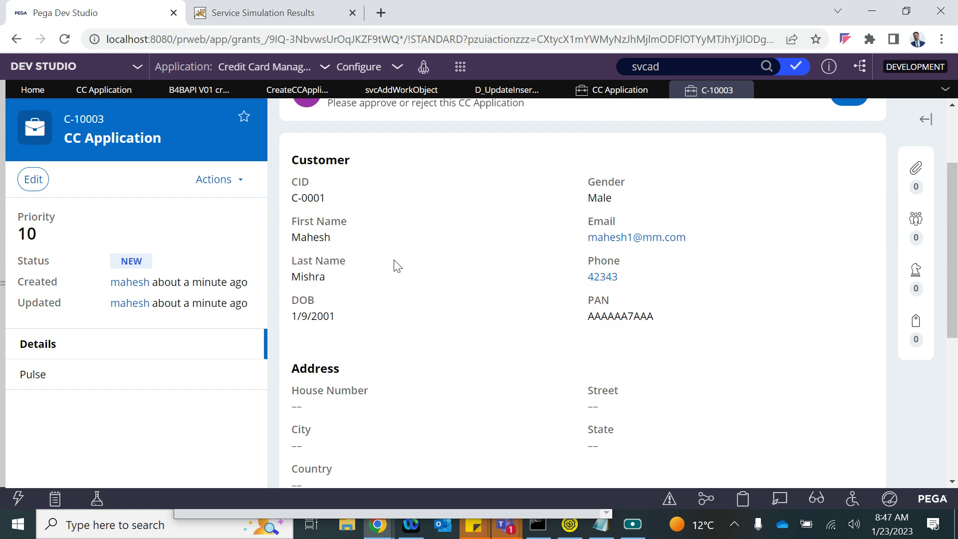
{"action": "scroll", "coordinate": [397, 265], "scroll_direction": "down", "scroll_amount": 2}
{"action": "scroll", "coordinate": [395, 265], "scroll_direction": "down", "scroll_amount": 2}
{"action": "scroll", "coordinate": [394, 265], "scroll_direction": "up", "scroll_amount": 6}
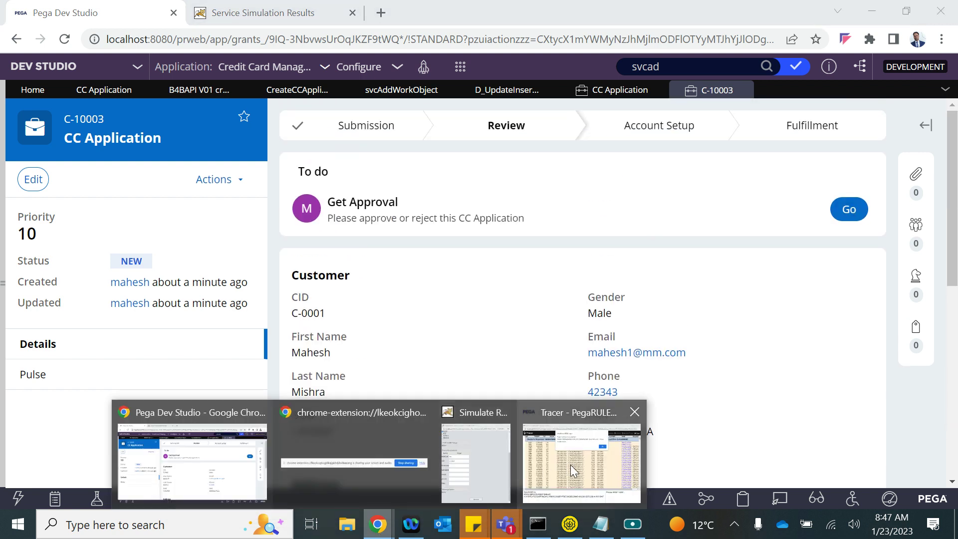
{"action": "left_click", "coordinate": [581, 454]}
{"action": "left_click", "coordinate": [513, 152]}
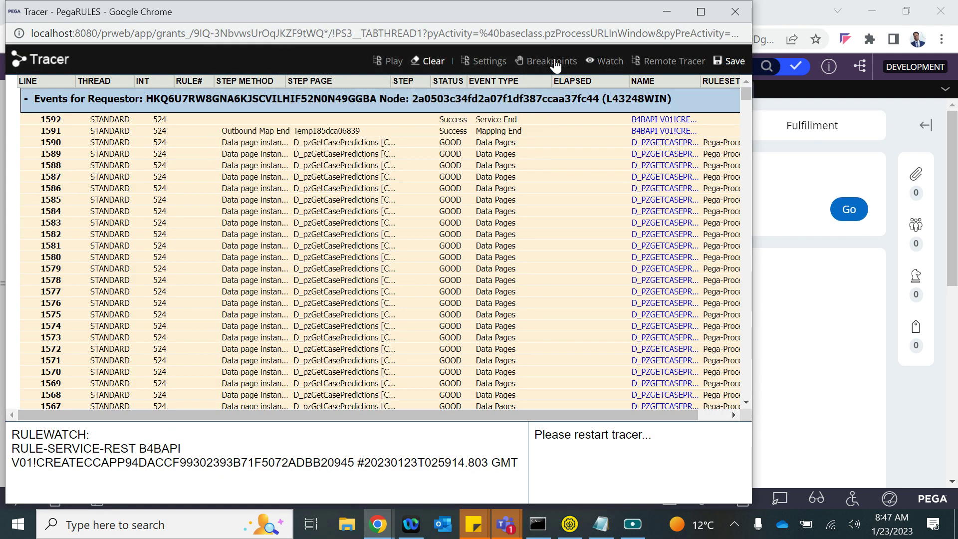
{"action": "left_click", "coordinate": [735, 15]}
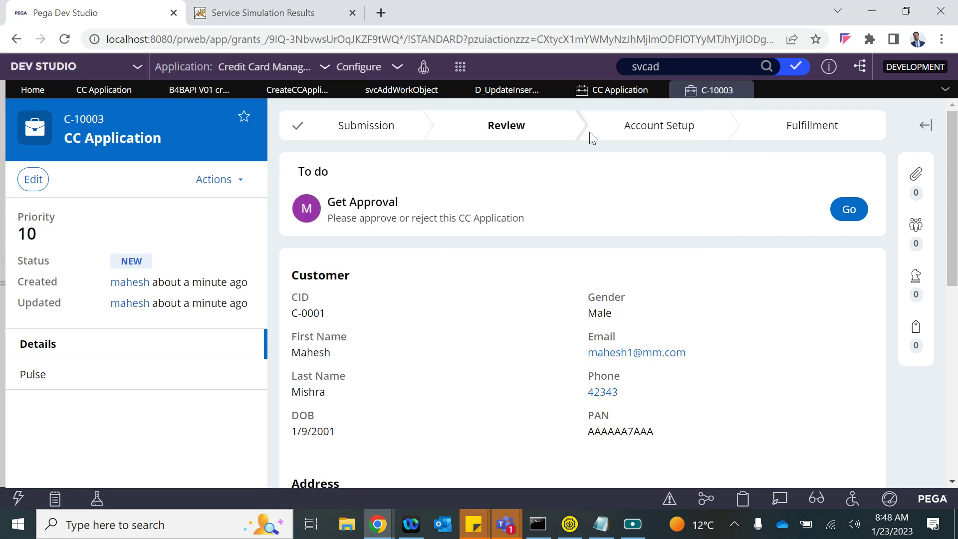
- In the REST simulation window, set newCust to Yes and clear the CID value
{"action": "left_click", "coordinate": [617, 91]}
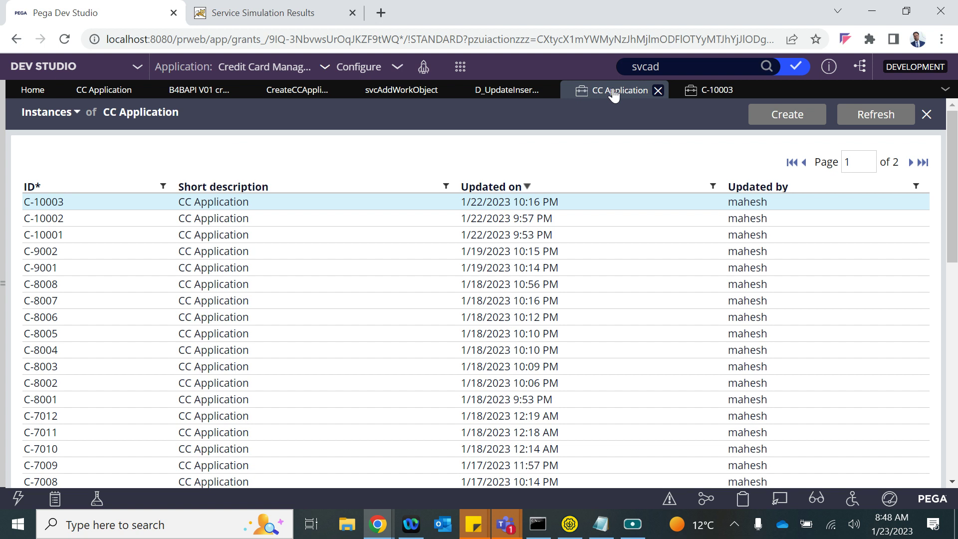
{"action": "left_click", "coordinate": [377, 523]}
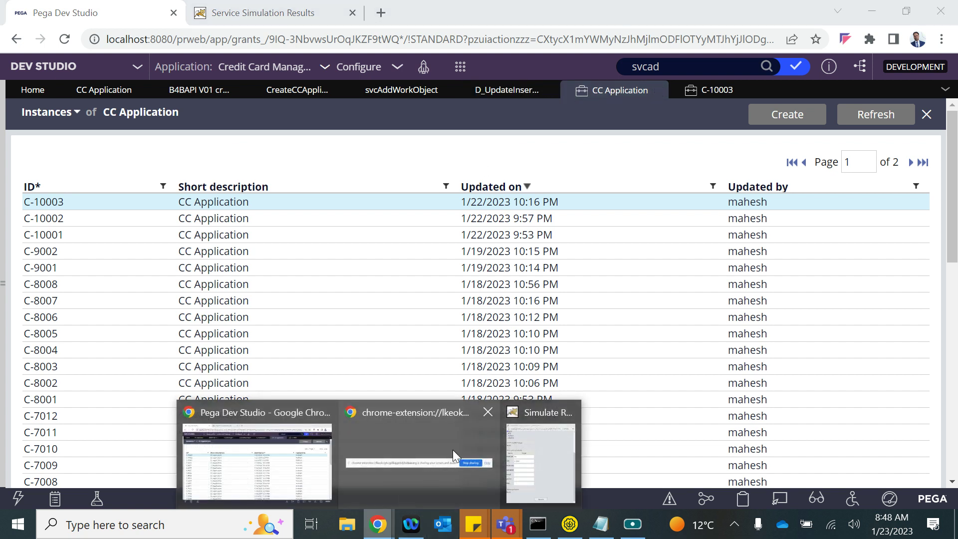
{"action": "left_click", "coordinate": [543, 438]}
{"action": "double_click", "coordinate": [265, 228]}
{"action": "type", "text": "Yes"}
{"action": "left_click_drag", "start_coordinate": [269, 256], "coordinate": [193, 248]}
{"action": "key", "text": "BackSpace"}
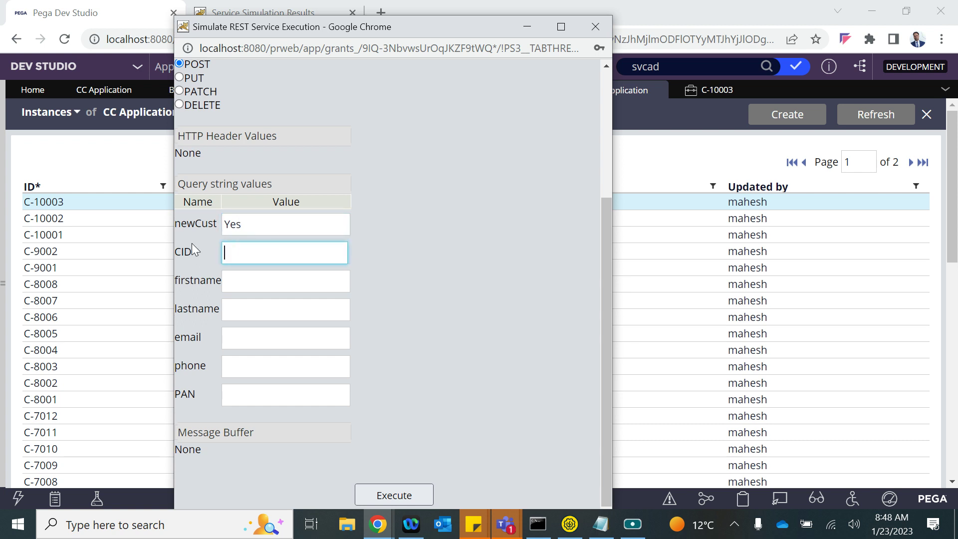
- Enter the new customer's first name, last name, email, phone number and PAN
{"action": "left_click", "coordinate": [241, 283]}
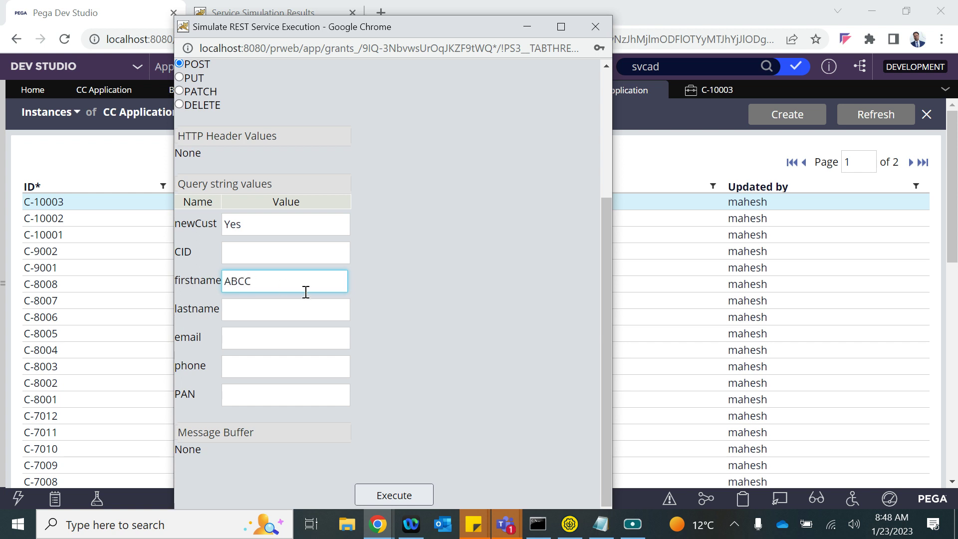
{"action": "left_click", "coordinate": [255, 313]}
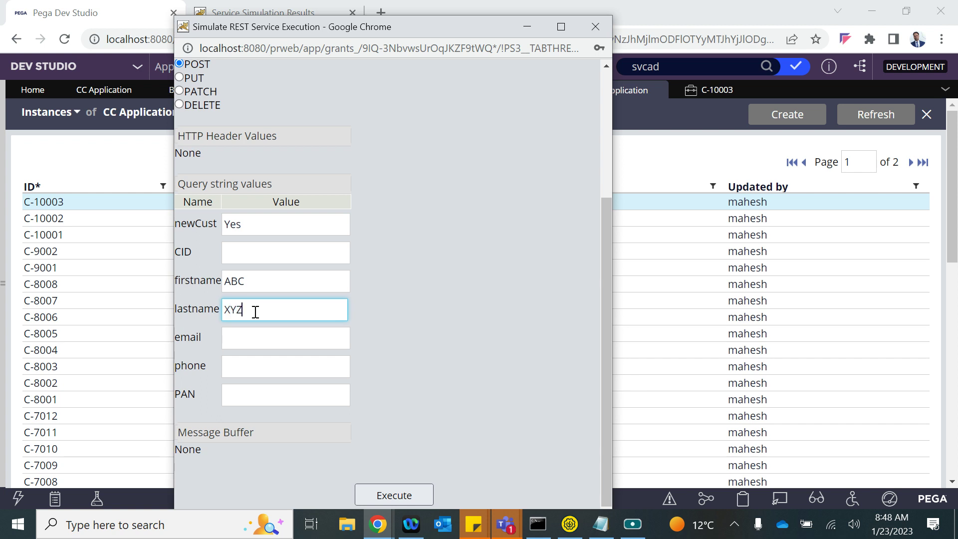
{"action": "left_click", "coordinate": [247, 337]}
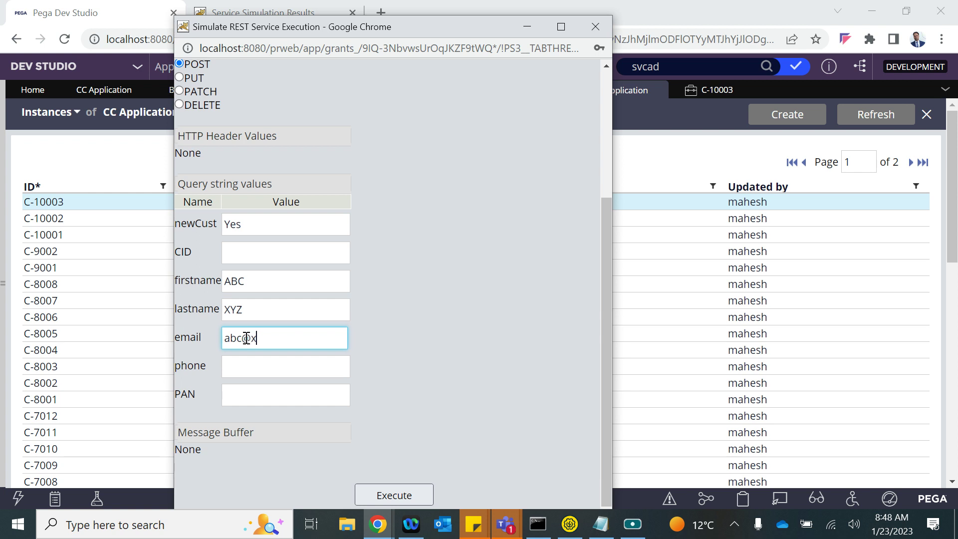
{"action": "left_click", "coordinate": [238, 371]}
{"action": "type", "text": "23213"}
{"action": "left_click", "coordinate": [238, 397]}
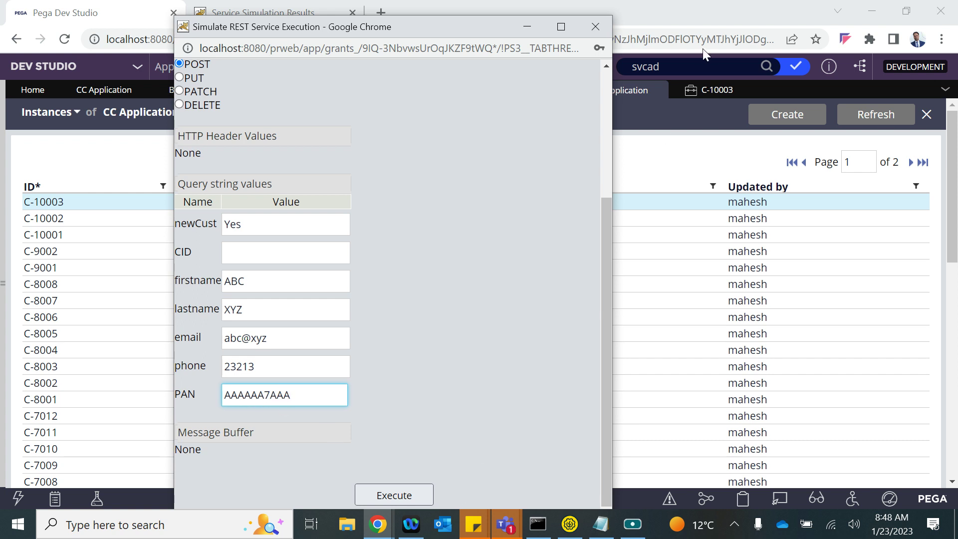
{"action": "left_click", "coordinate": [666, 131]}
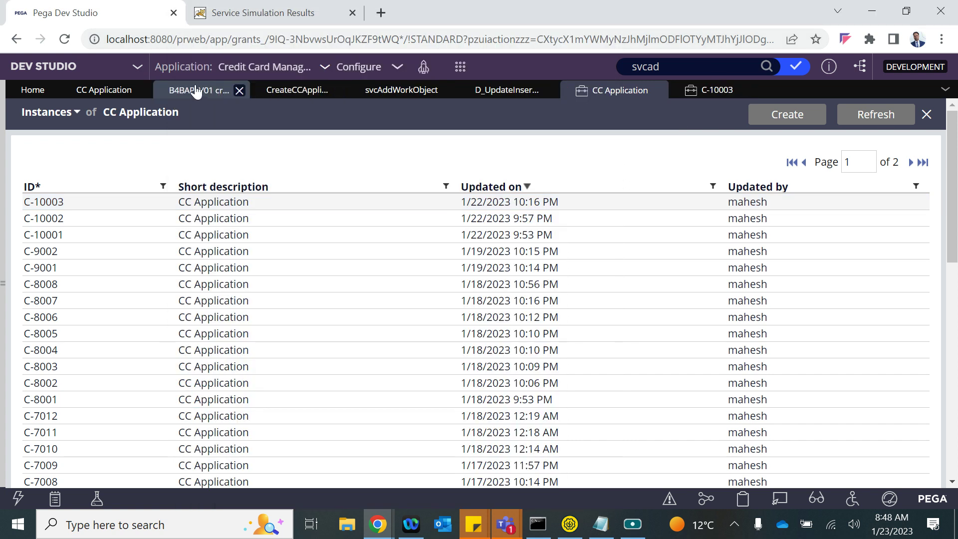
- Start tracing the Create CC Application REST service rule
{"action": "left_click", "coordinate": [196, 90]}
{"action": "left_click", "coordinate": [806, 120]}
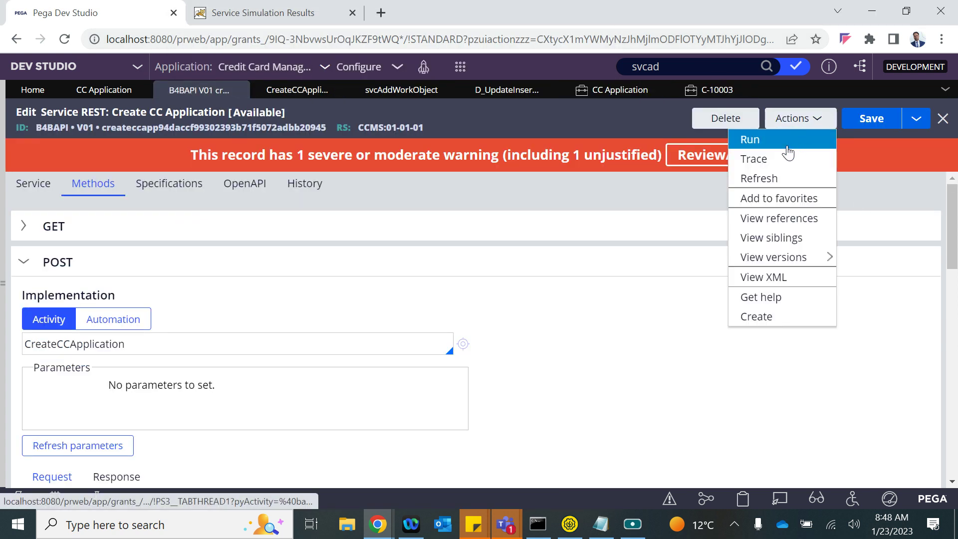
{"action": "left_click", "coordinate": [773, 159]}
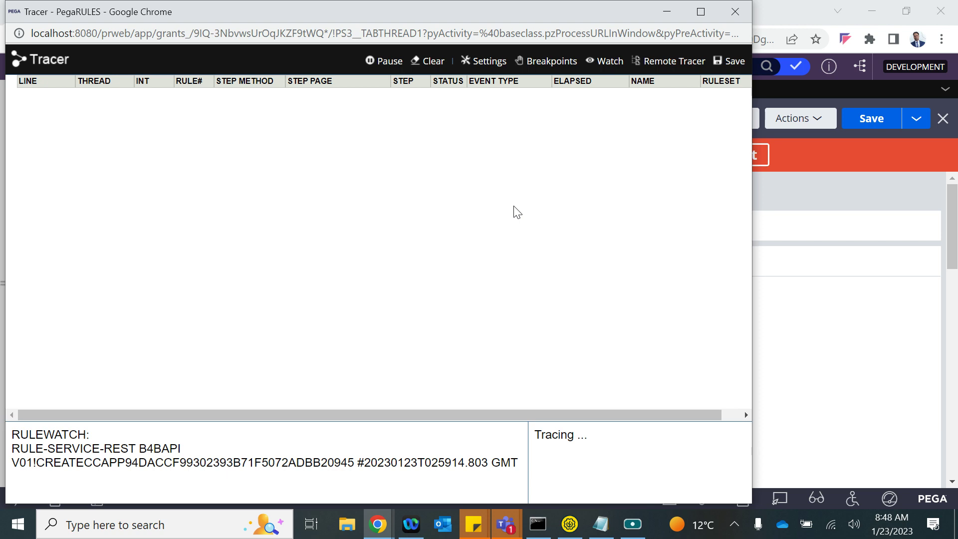
{"action": "key", "text": "alt+Tab"}
{"action": "key", "text": "alt+Tab"}
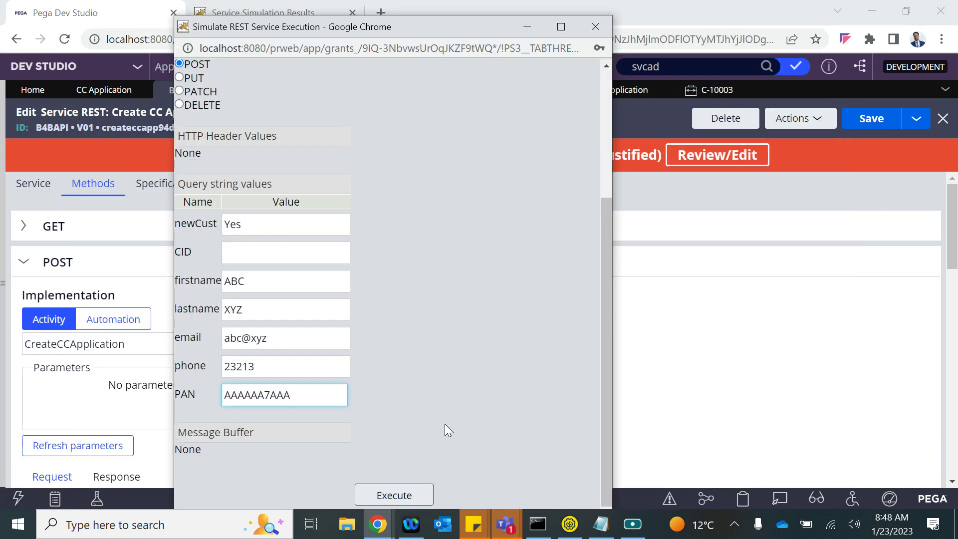
- Execute the POST simulation and locate new case ID C-10004 in the XML response
{"action": "left_click", "coordinate": [390, 502]}
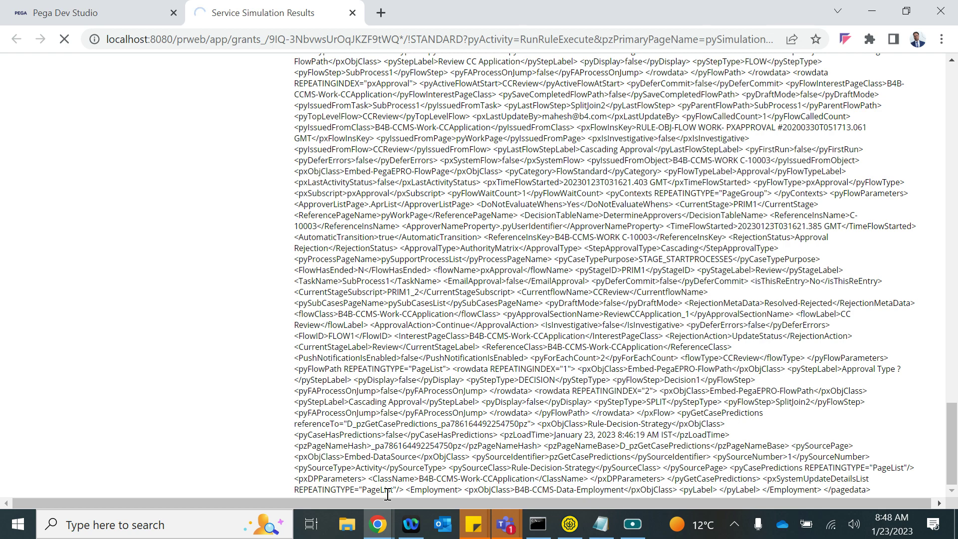
{"action": "scroll", "coordinate": [667, 355], "scroll_direction": "down", "scroll_amount": 6}
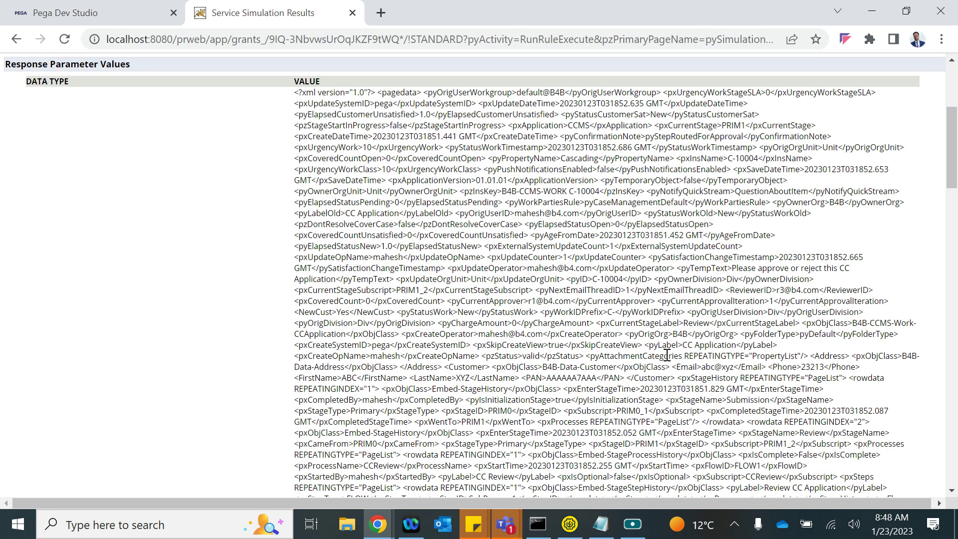
{"action": "scroll", "coordinate": [676, 392], "scroll_direction": "down", "scroll_amount": 3}
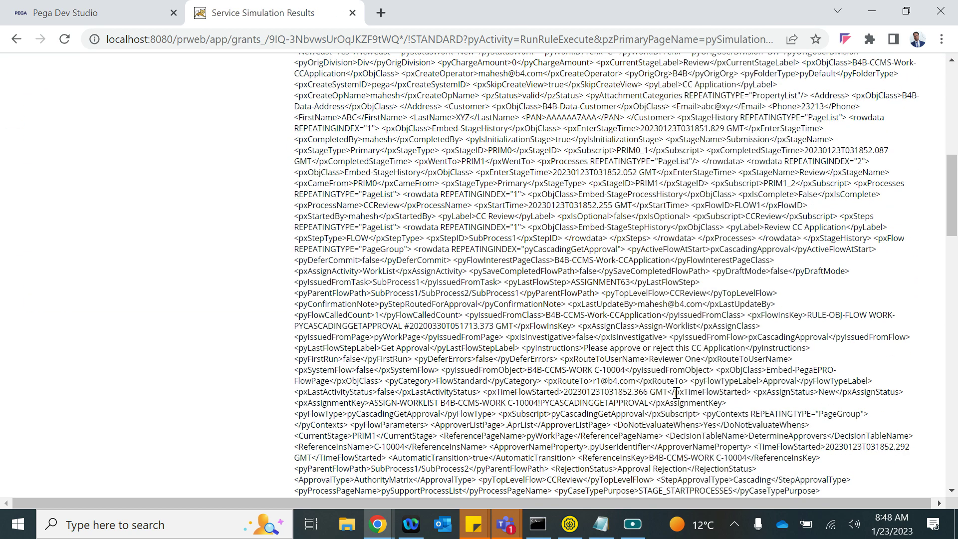
{"action": "scroll", "coordinate": [676, 392], "scroll_direction": "down", "scroll_amount": 6}
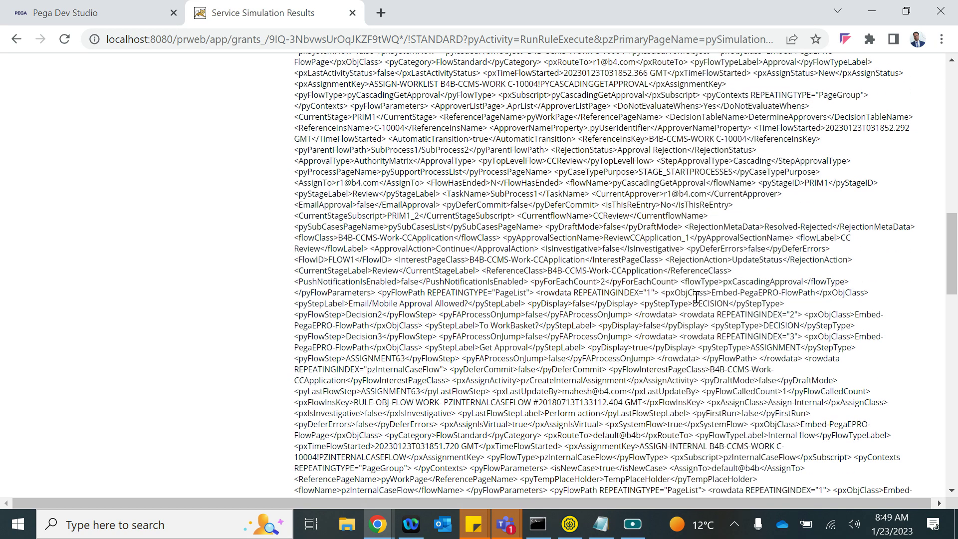
{"action": "scroll", "coordinate": [696, 297], "scroll_direction": "down", "scroll_amount": 4}
{"action": "scroll", "coordinate": [672, 301], "scroll_direction": "down", "scroll_amount": 10}
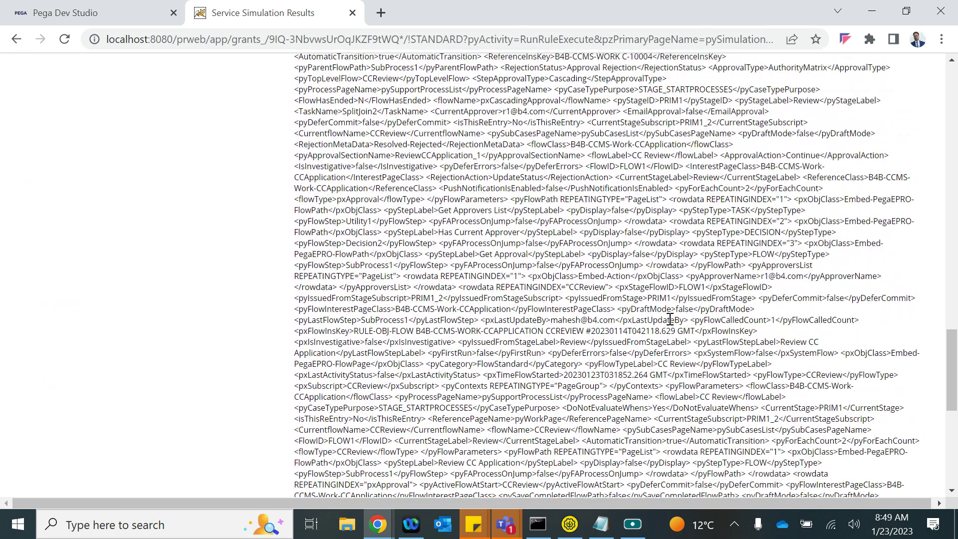
{"action": "scroll", "coordinate": [670, 319], "scroll_direction": "up", "scroll_amount": 10}
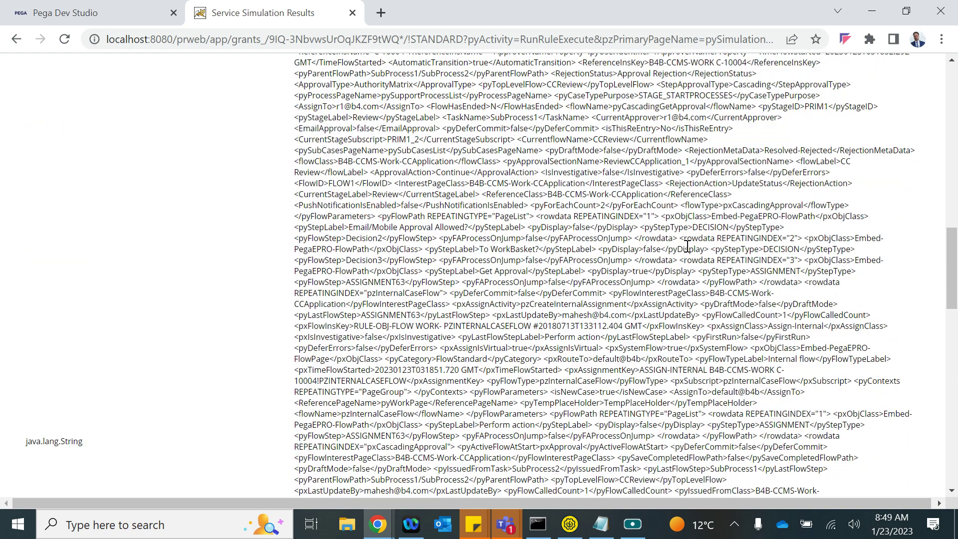
{"action": "scroll", "coordinate": [700, 212], "scroll_direction": "up", "scroll_amount": 2}
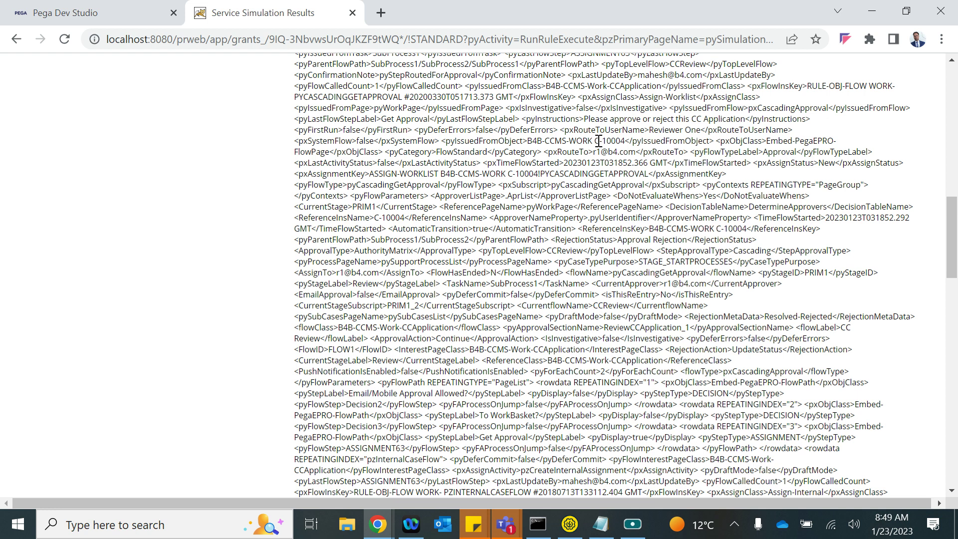
{"action": "left_click_drag", "start_coordinate": [597, 141], "coordinate": [625, 141]}
{"action": "left_click", "coordinate": [110, 13]}
- Refresh the CC Application case list and open case C-10004 to check its blank customer fields
{"action": "left_click", "coordinate": [612, 90]}
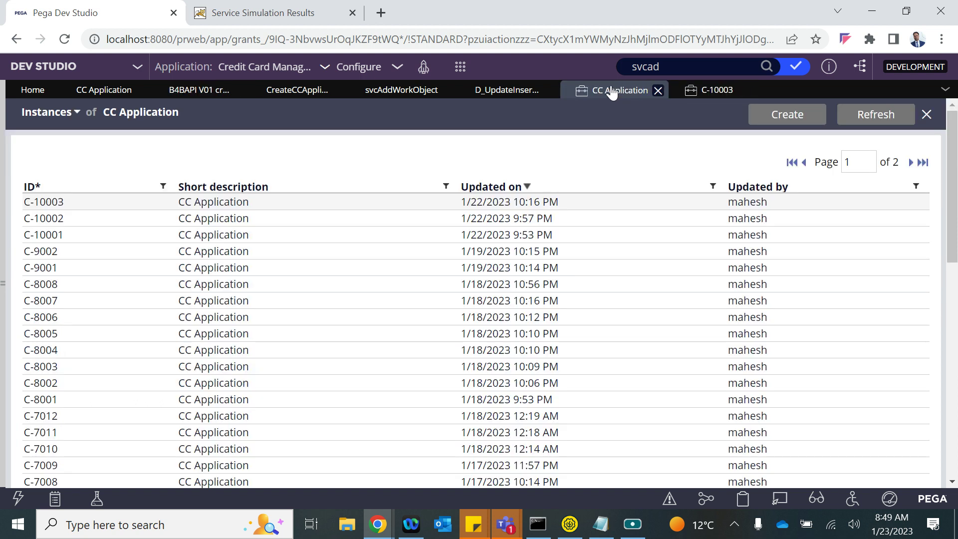
{"action": "left_click", "coordinate": [873, 117]}
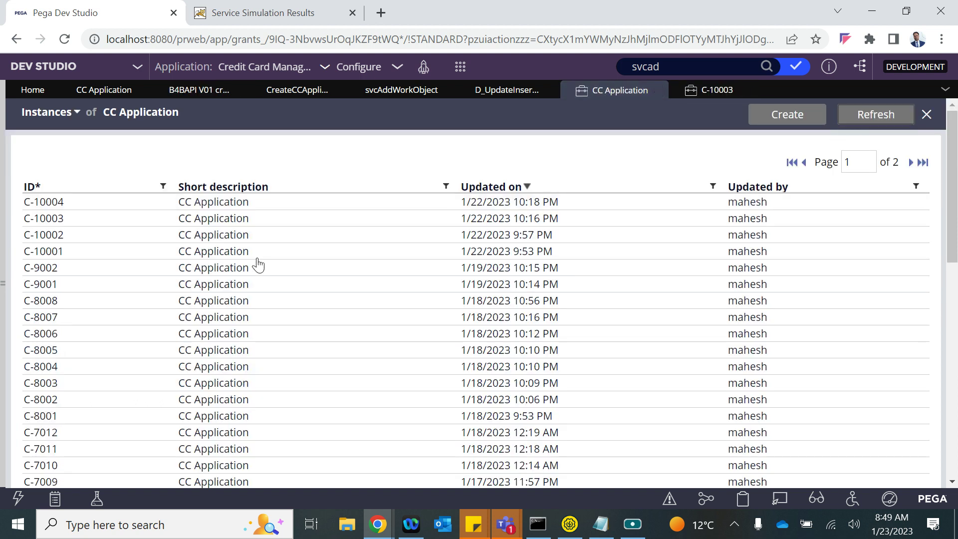
{"action": "left_click", "coordinate": [187, 202]}
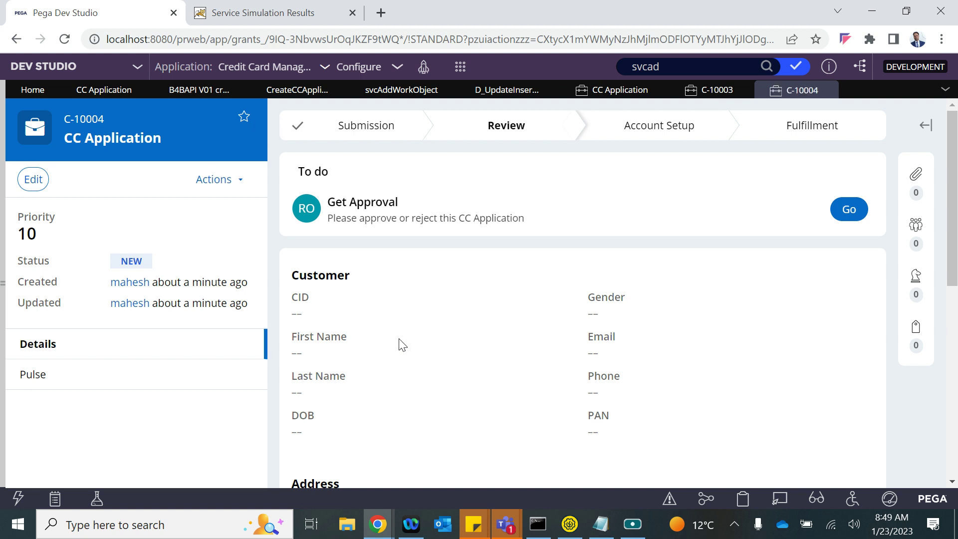
{"action": "scroll", "coordinate": [403, 345], "scroll_direction": "down", "scroll_amount": 4}
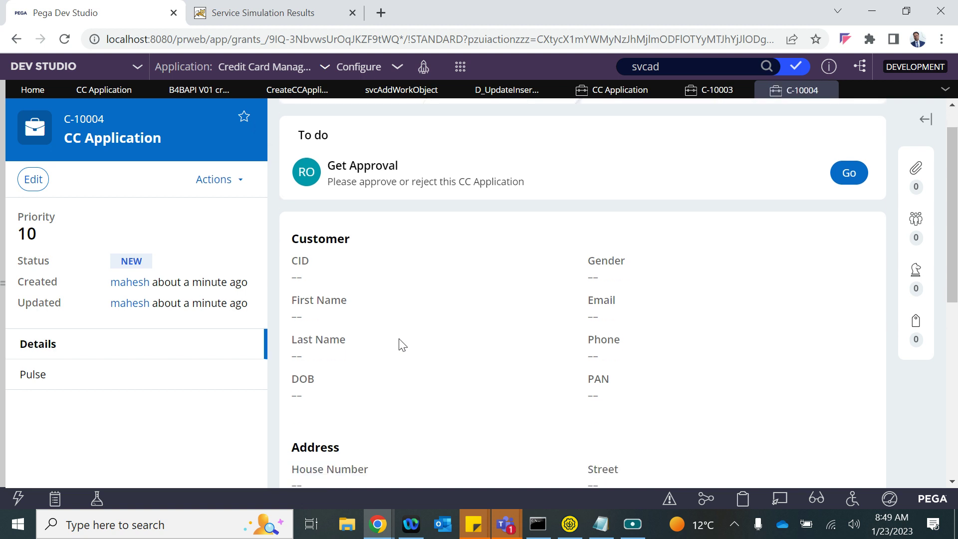
{"action": "scroll", "coordinate": [403, 344], "scroll_direction": "up", "scroll_amount": 3}
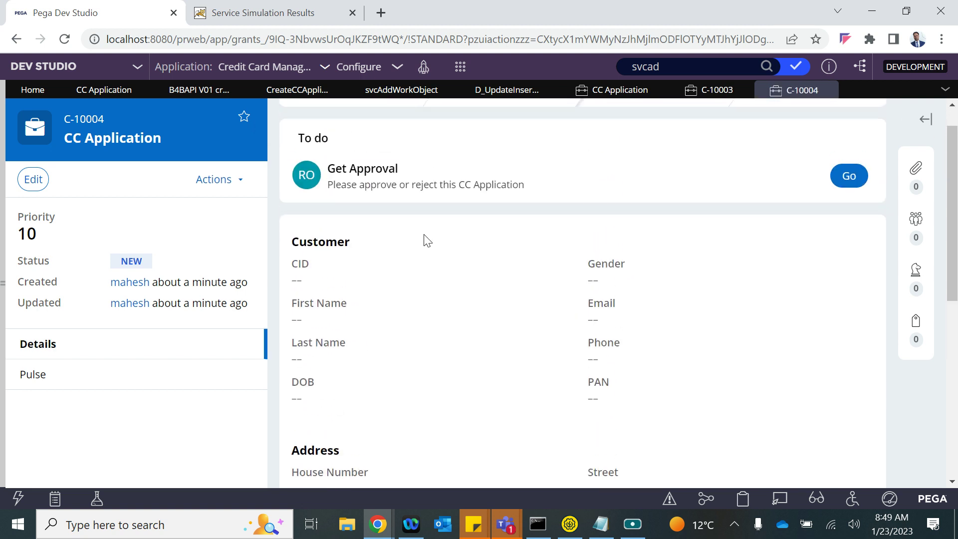
{"action": "mouse_move", "coordinate": [3, 301]}
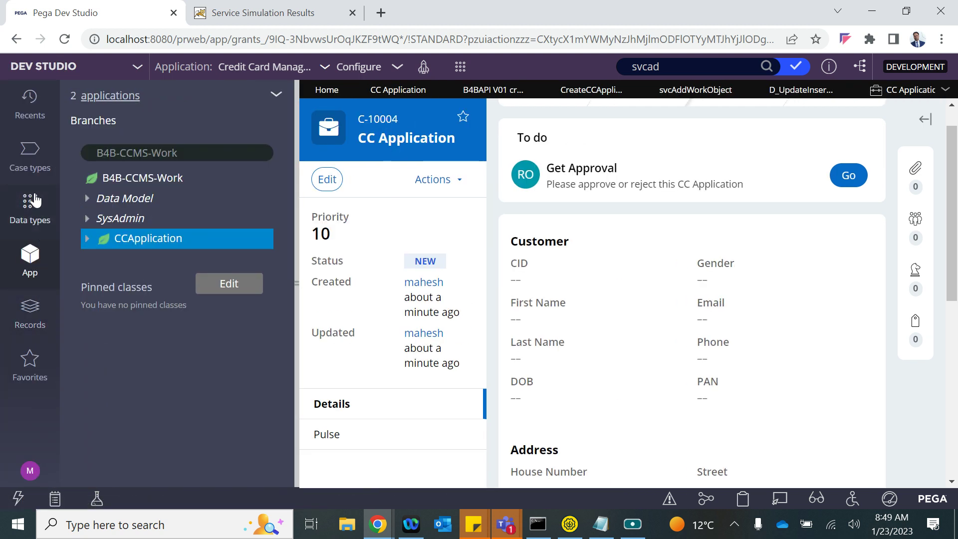
- Open the Customer data type's Records from Data types and refresh to list the stored customers
{"action": "left_click", "coordinate": [30, 204]}
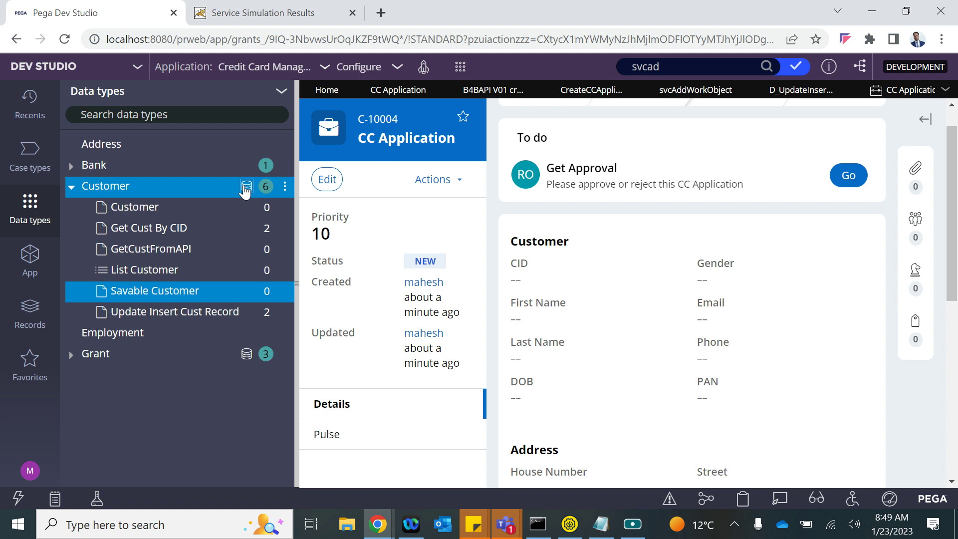
{"action": "left_click", "coordinate": [246, 186]}
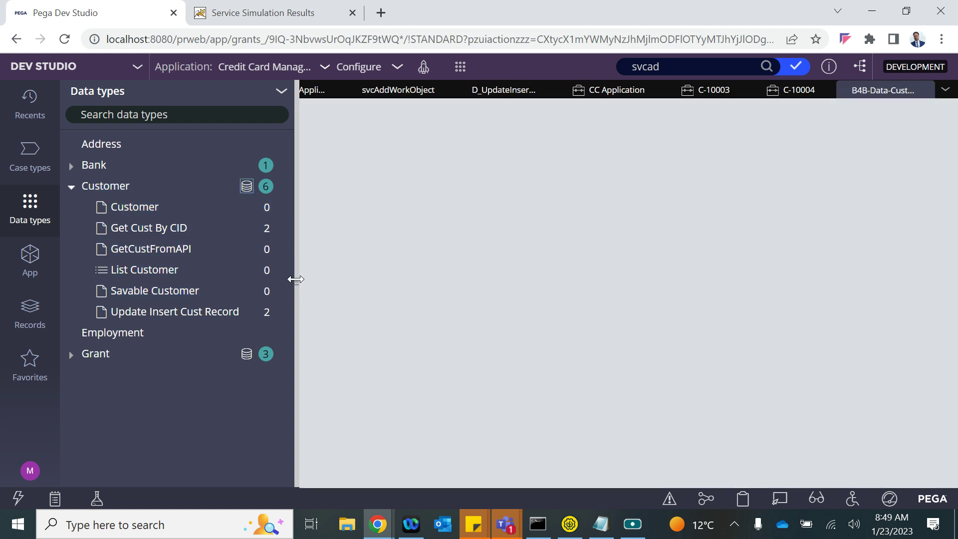
{"action": "left_click", "coordinate": [296, 282]}
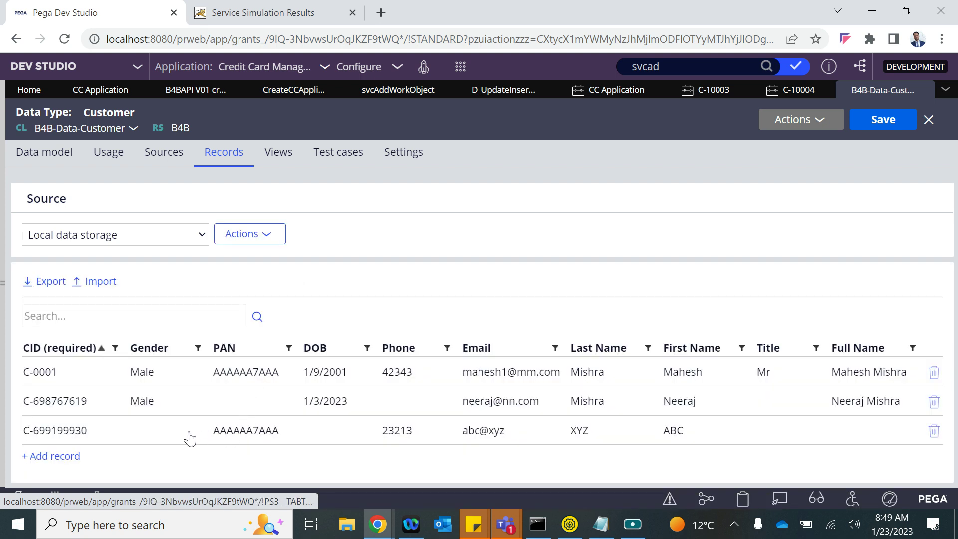
{"action": "left_click", "coordinate": [804, 124]}
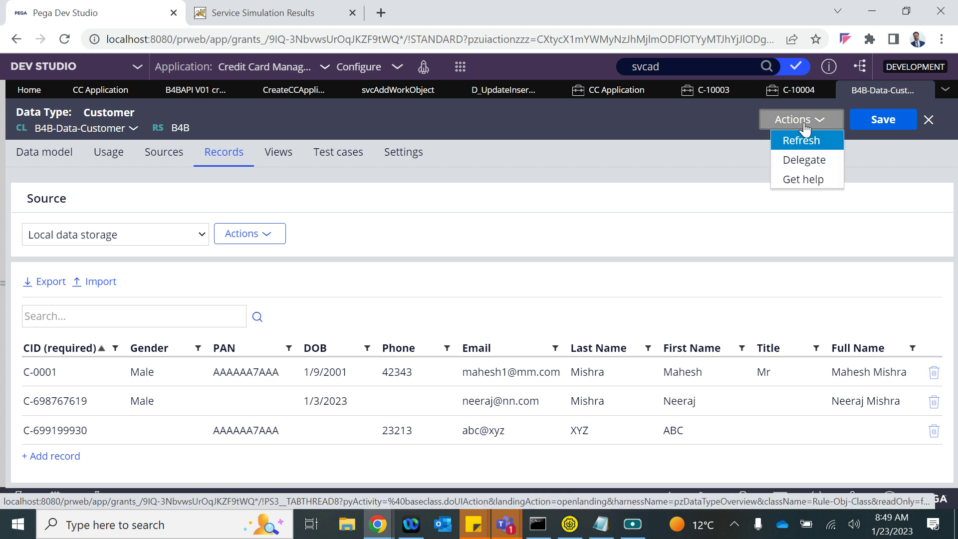
{"action": "left_click", "coordinate": [795, 140]}
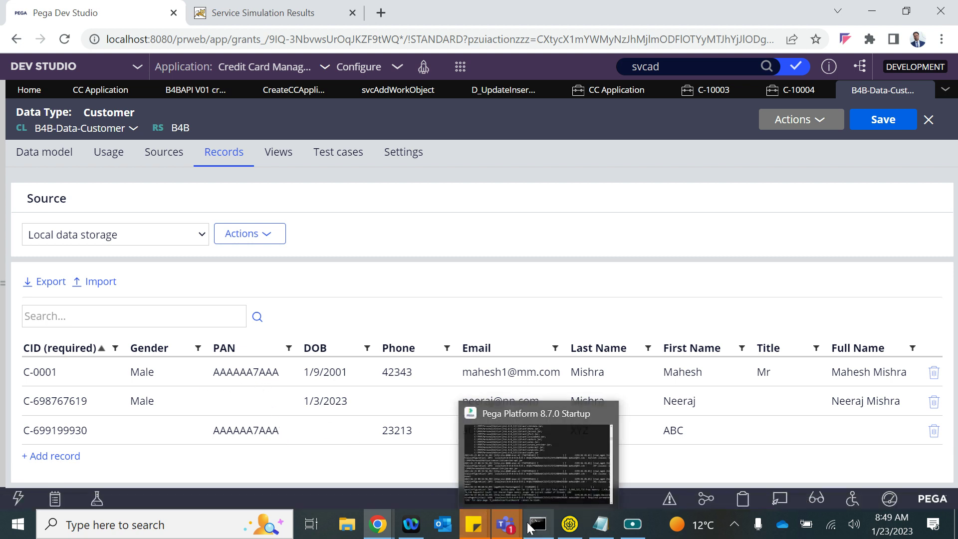
- Bring Tracer forward, dismiss its session error, and scroll to the D_UpdateInsertCustRecord events
{"action": "mouse_move", "coordinate": [372, 530]}
{"action": "left_click", "coordinate": [550, 458]}
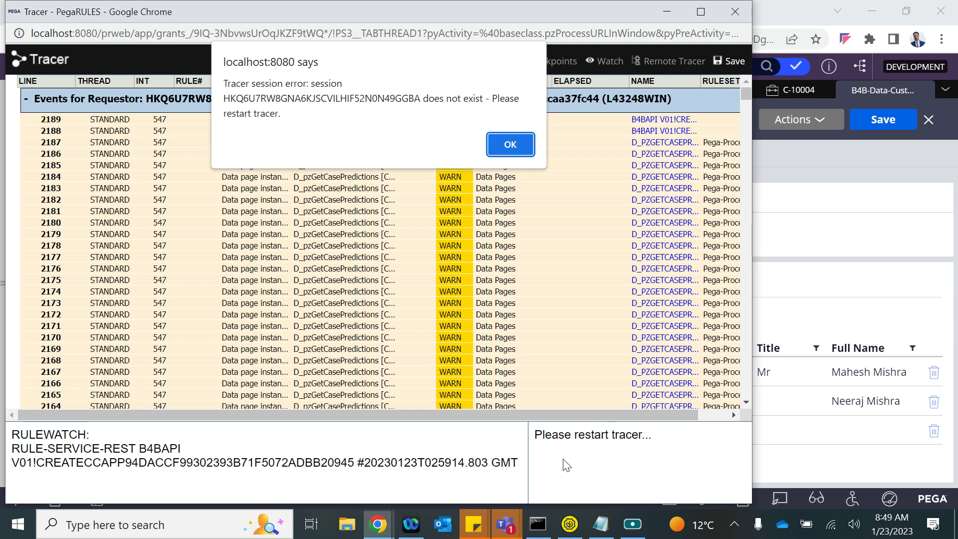
{"action": "left_click", "coordinate": [508, 145]}
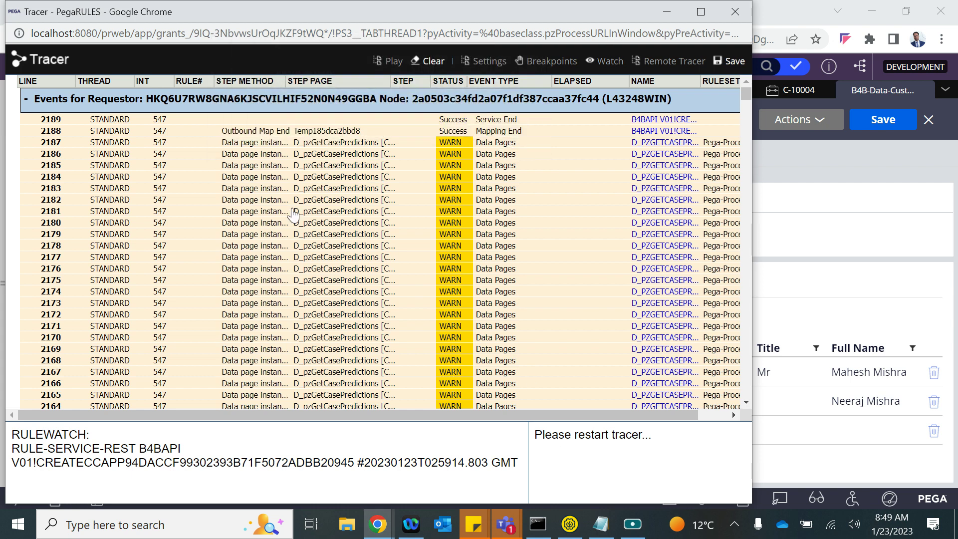
{"action": "scroll", "coordinate": [335, 322], "scroll_direction": "down", "scroll_amount": 5}
{"action": "scroll", "coordinate": [335, 323], "scroll_direction": "down", "scroll_amount": 20}
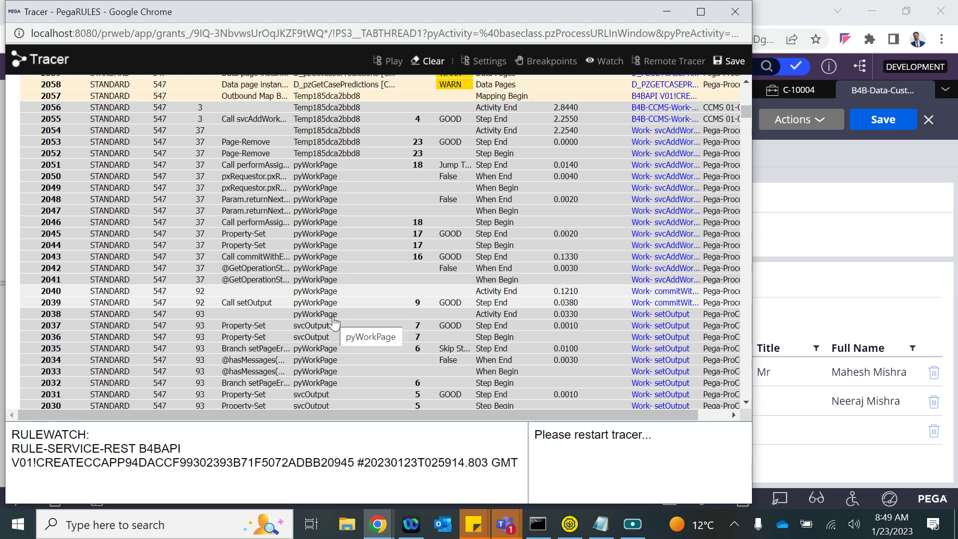
{"action": "scroll", "coordinate": [335, 323], "scroll_direction": "down", "scroll_amount": 7}
{"action": "scroll", "coordinate": [334, 323], "scroll_direction": "down", "scroll_amount": 5}
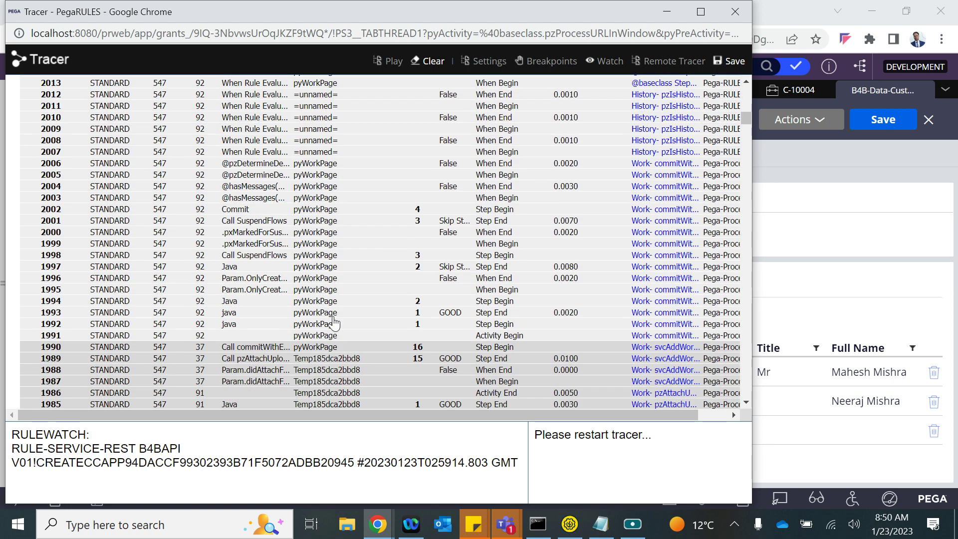
{"action": "scroll", "coordinate": [335, 323], "scroll_direction": "down", "scroll_amount": 20}
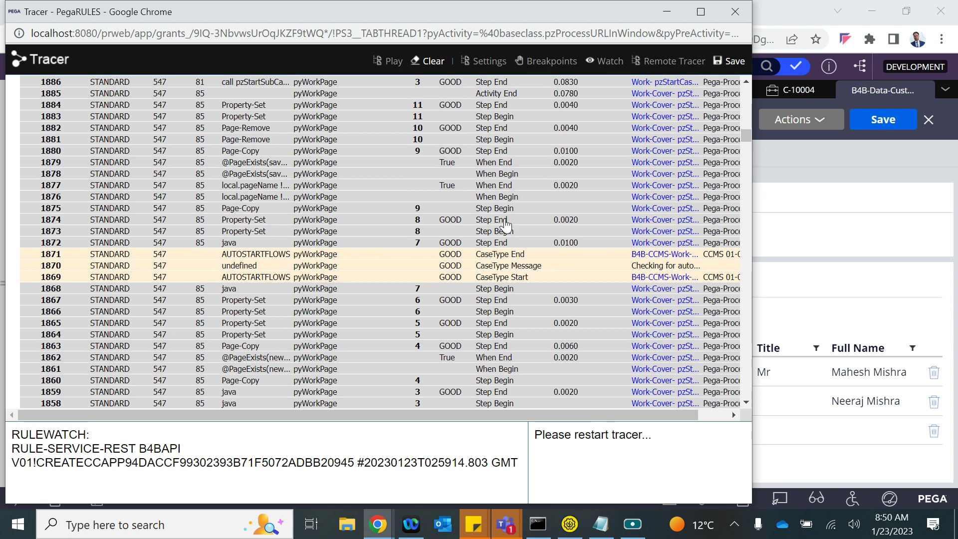
{"action": "left_click_drag", "start_coordinate": [746, 136], "coordinate": [746, 423]}
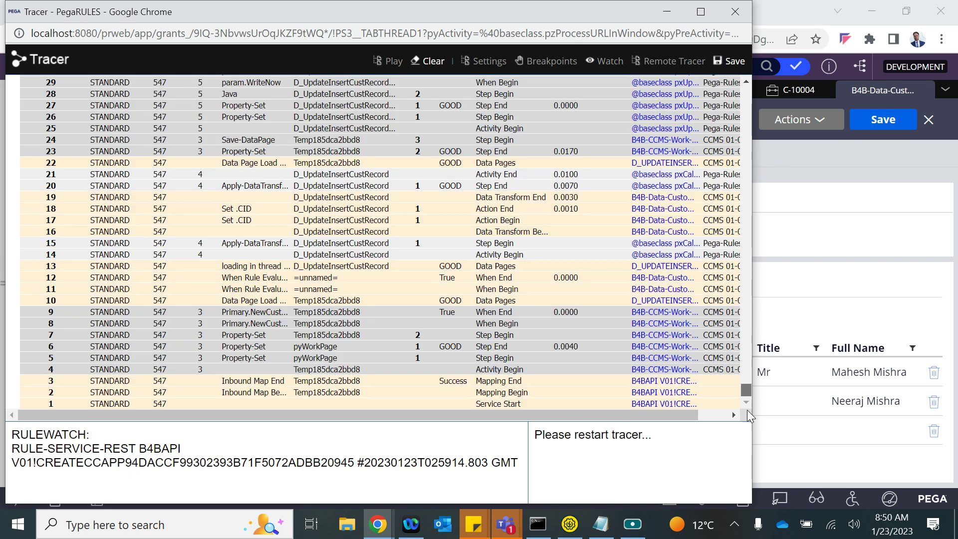
{"action": "scroll", "coordinate": [372, 226], "scroll_direction": "up", "scroll_amount": 1}
- Inspect the D_UpdateInsertCustRecord page properties to check the customer's CID value
{"action": "left_click", "coordinate": [314, 234]}
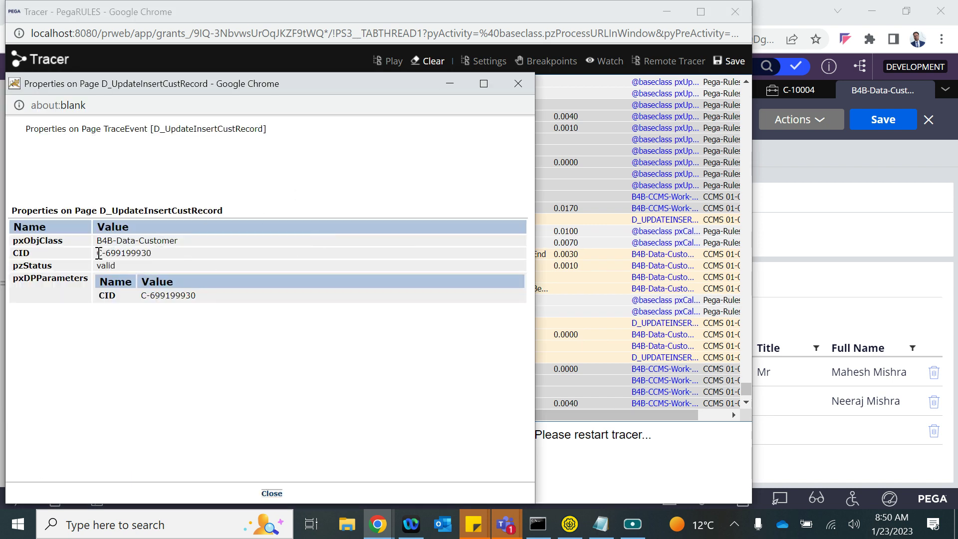
{"action": "triple_click", "coordinate": [96, 253]}
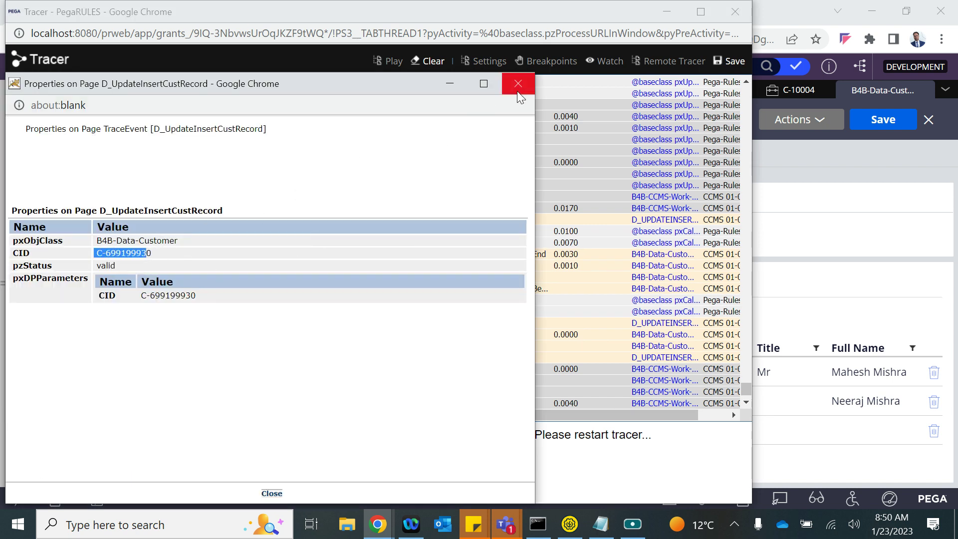
{"action": "left_click", "coordinate": [517, 83]}
{"action": "scroll", "coordinate": [381, 267], "scroll_direction": "up", "scroll_amount": 3}
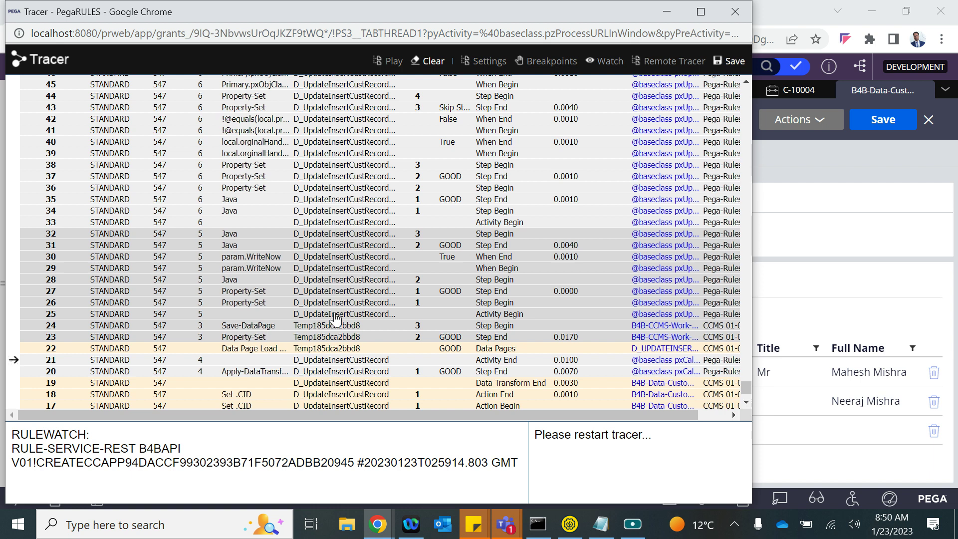
{"action": "scroll", "coordinate": [337, 305], "scroll_direction": "down", "scroll_amount": 3}
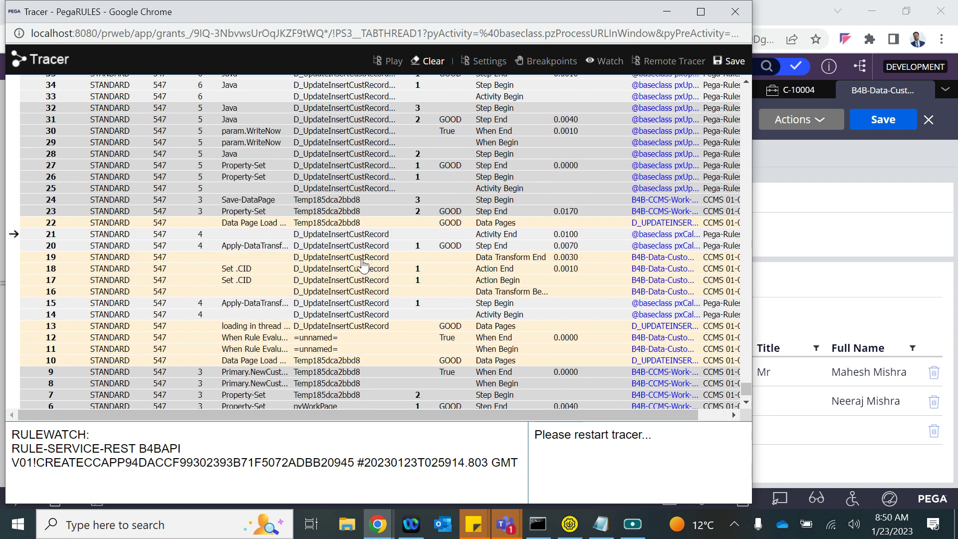
{"action": "scroll", "coordinate": [363, 266], "scroll_direction": "up", "scroll_amount": 2}
{"action": "scroll", "coordinate": [357, 175], "scroll_direction": "up", "scroll_amount": 2}
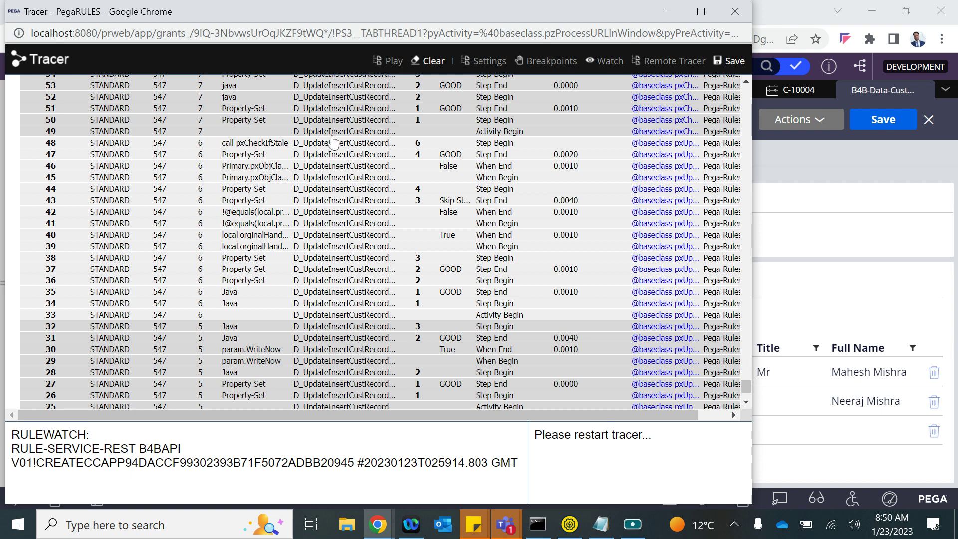
{"action": "scroll", "coordinate": [326, 127], "scroll_direction": "up", "scroll_amount": 1}
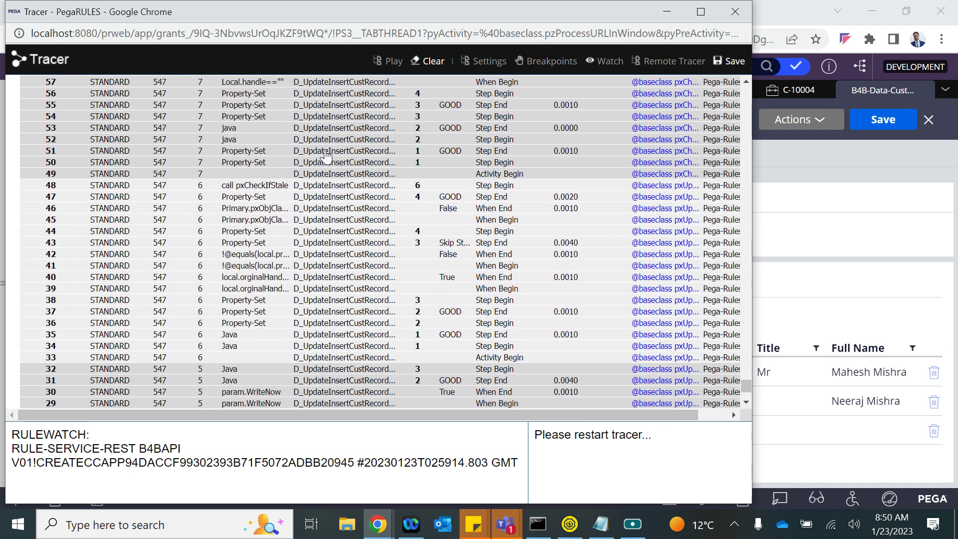
{"action": "left_click", "coordinate": [328, 154]}
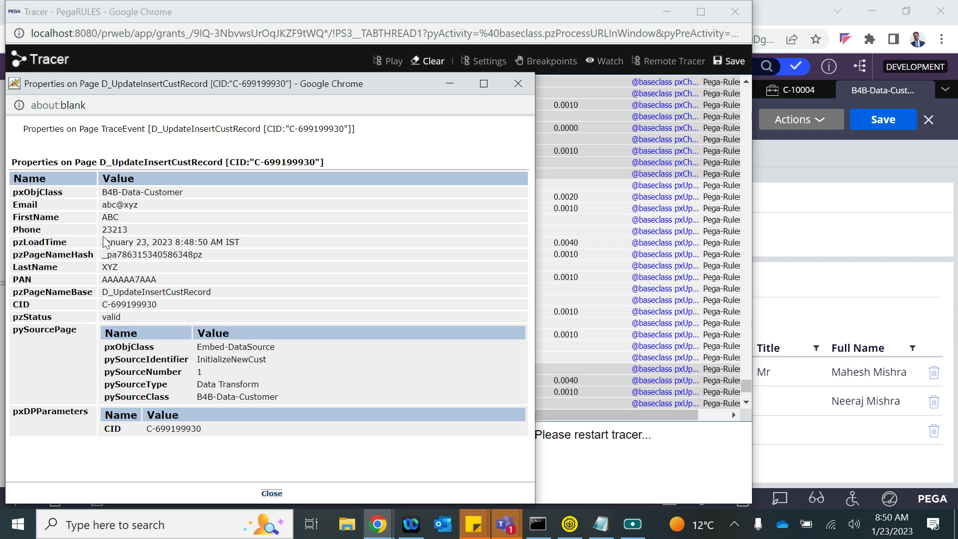
- Check the PAN value, then view and close the page properties for trace step 63
{"action": "double_click", "coordinate": [155, 277]}
{"action": "left_click", "coordinate": [166, 320]}
{"action": "left_click", "coordinate": [528, 86]}
{"action": "scroll", "coordinate": [487, 200], "scroll_direction": "up", "scroll_amount": 3}
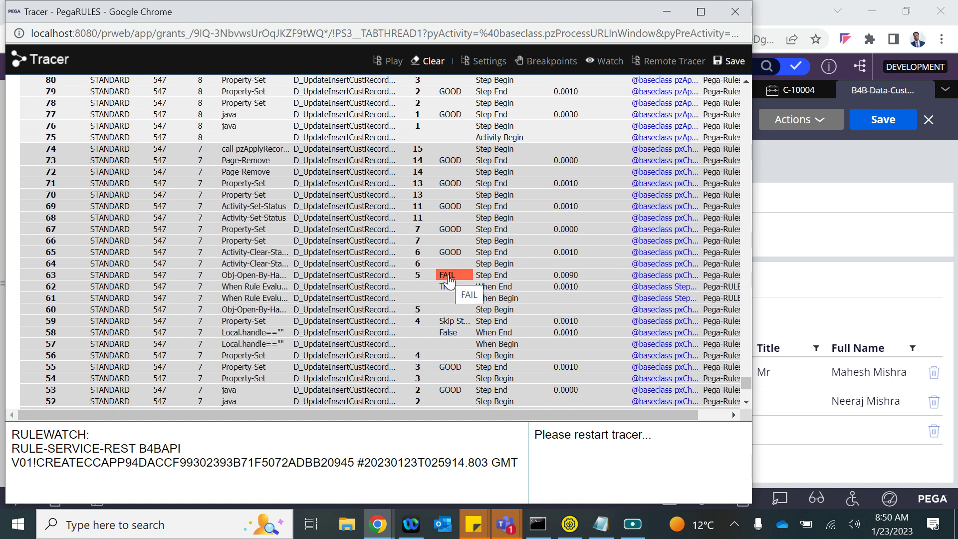
{"action": "left_click", "coordinate": [371, 277]}
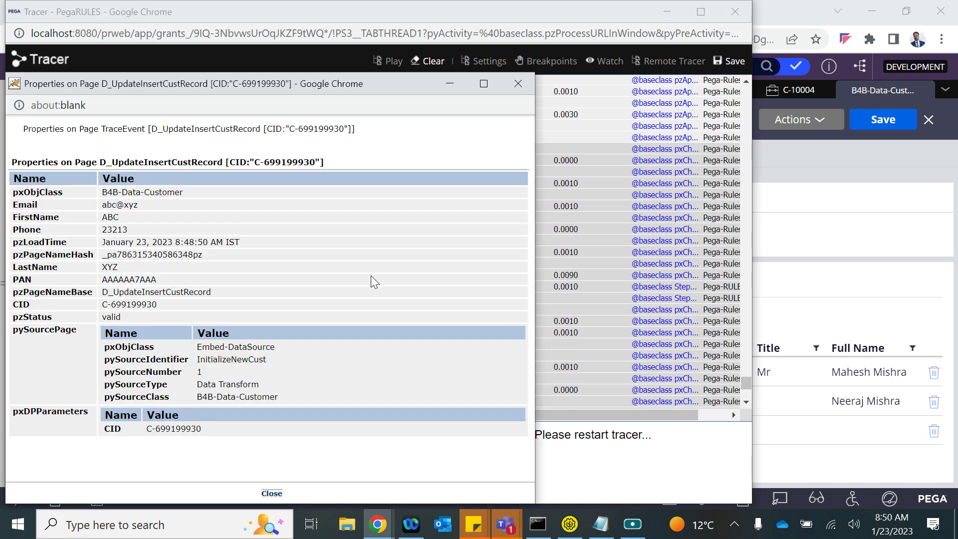
{"action": "left_click", "coordinate": [517, 84]}
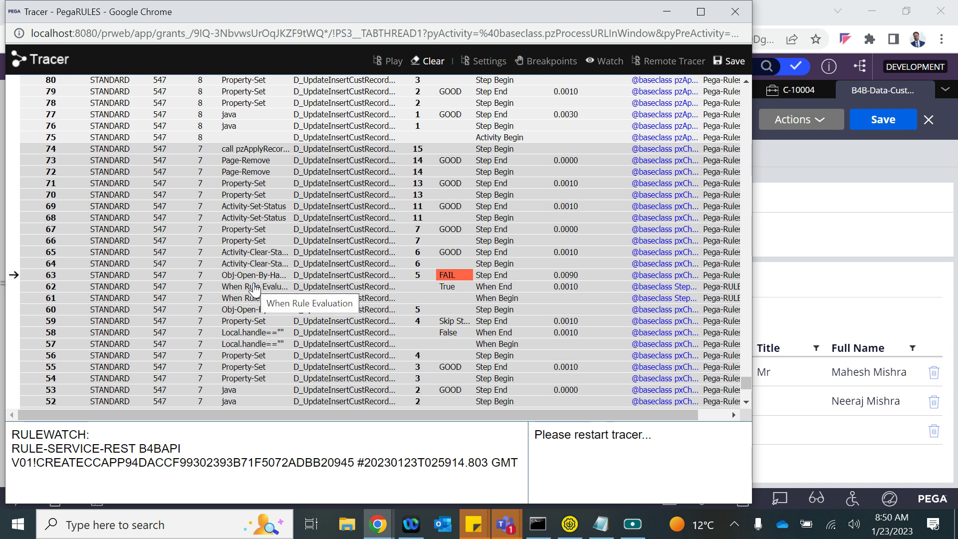
- Read failed step 63's status info: unable to open the Customer instance
{"action": "left_click", "coordinate": [448, 276]}
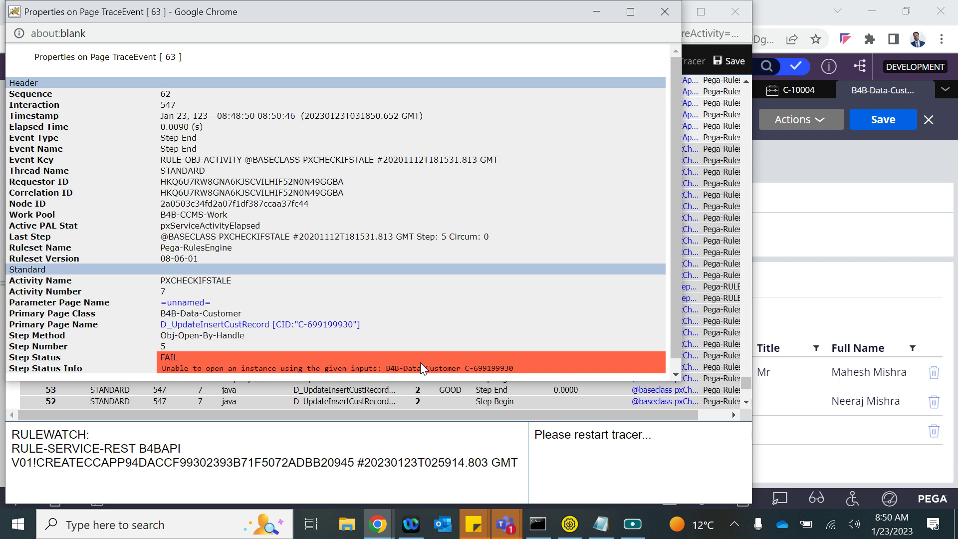
{"action": "left_click_drag", "start_coordinate": [390, 371], "coordinate": [50, 370]}
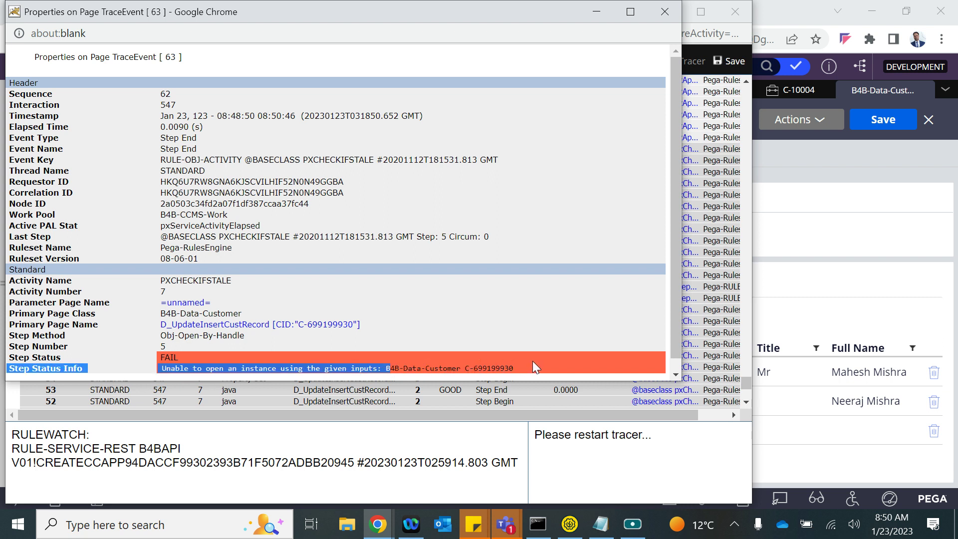
{"action": "left_click", "coordinate": [657, 16]}
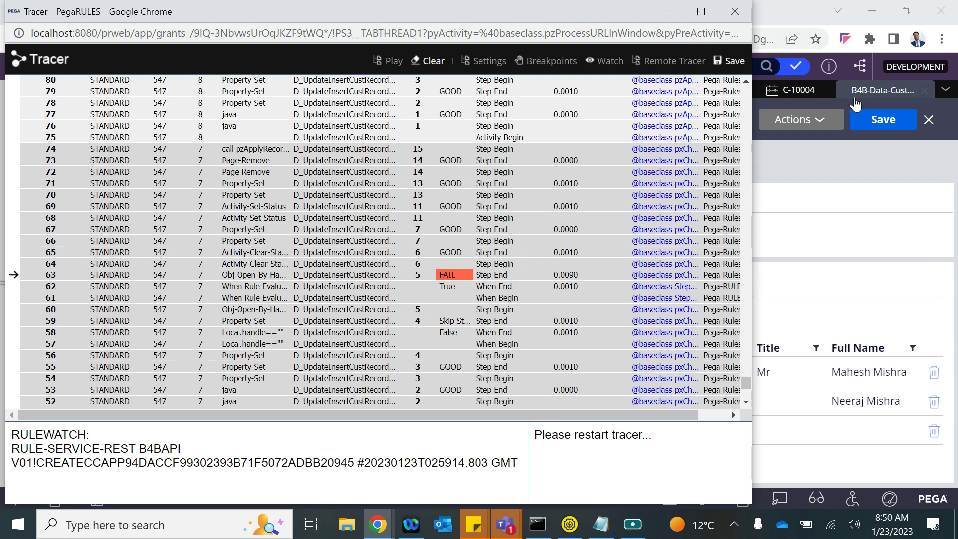
{"action": "left_click", "coordinate": [841, 192]}
- Check D_UpdateInsertCustRecord's IF IsNew and OTHERWISE Lookup data sources, then switch back to the Tracer
{"action": "left_click", "coordinate": [102, 91]}
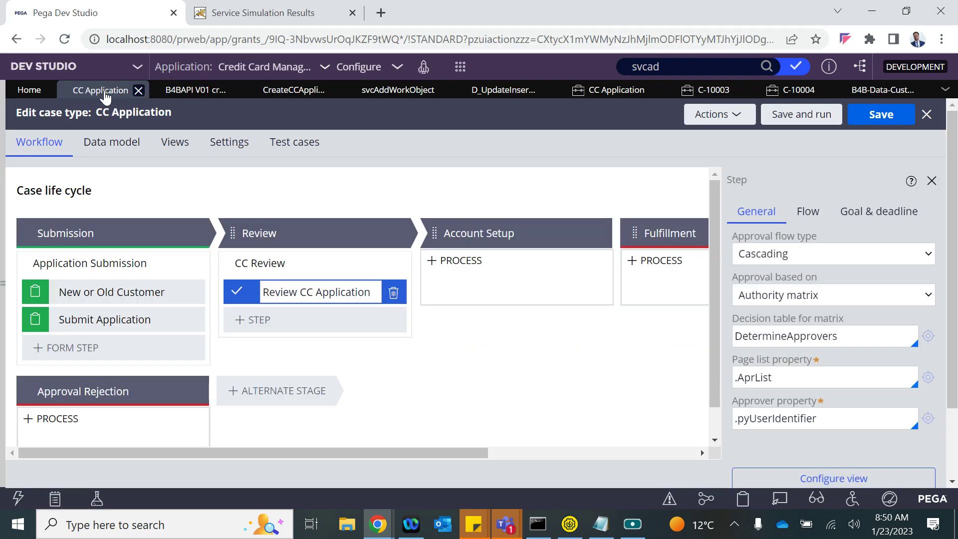
{"action": "left_click", "coordinate": [532, 95]}
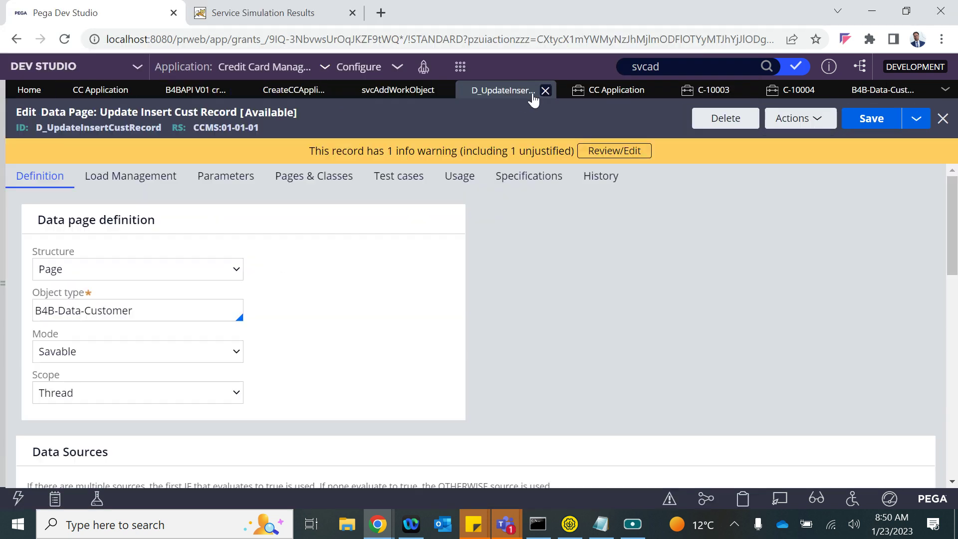
{"action": "scroll", "coordinate": [227, 349], "scroll_direction": "down", "scroll_amount": 8}
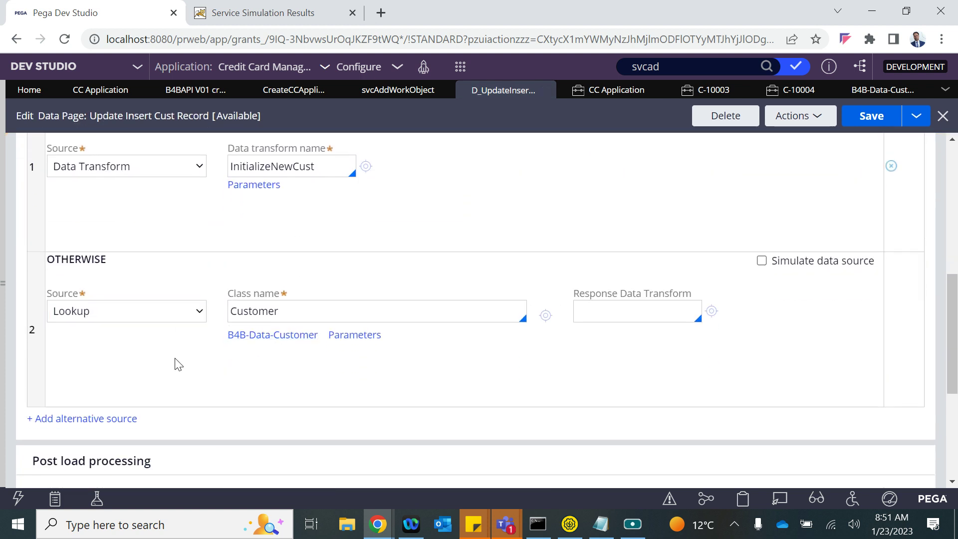
{"action": "scroll", "coordinate": [175, 364], "scroll_direction": "up", "scroll_amount": 3}
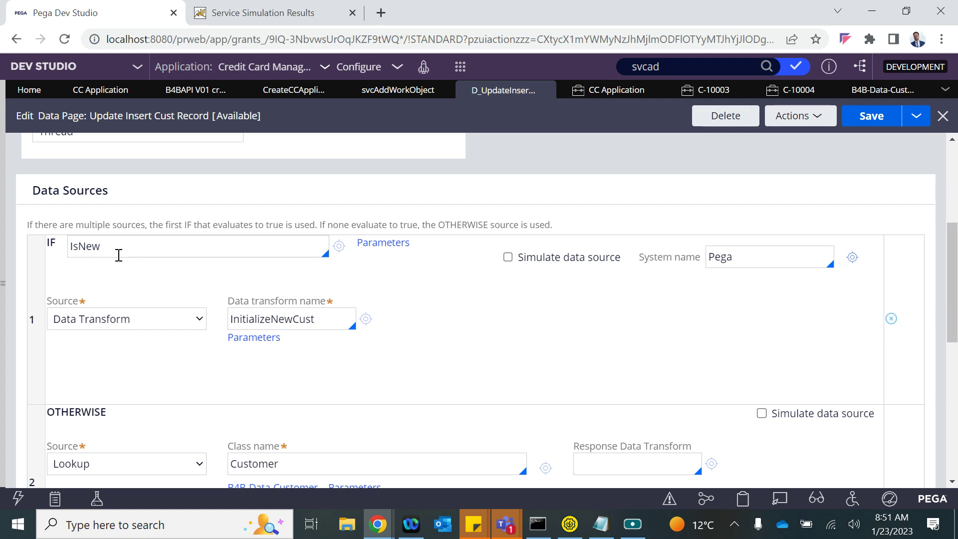
{"action": "key", "text": "alt+Tab"}
{"action": "key", "text": "alt+Tab"}
{"action": "key", "text": "alt+Tab"}
{"action": "scroll", "coordinate": [352, 265], "scroll_direction": "up", "scroll_amount": 5}
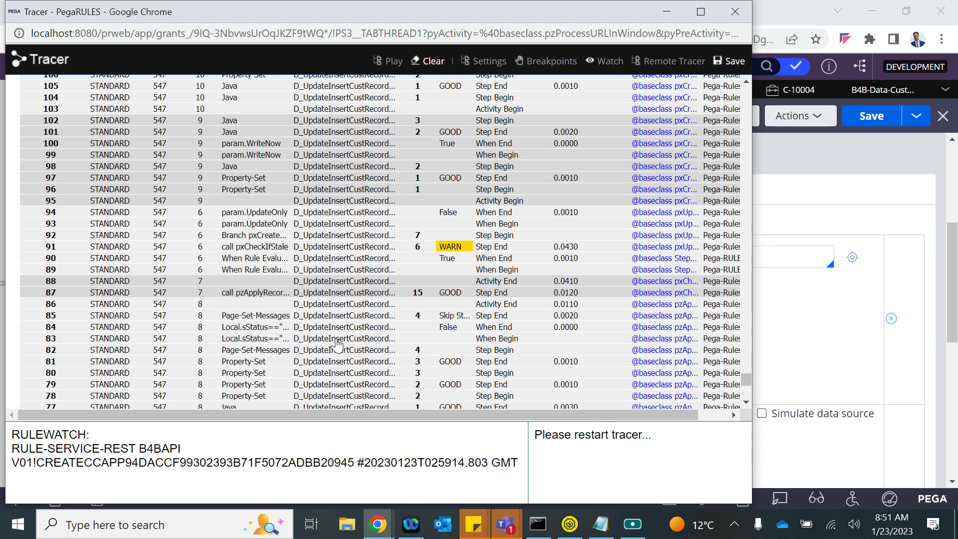
- Inspect the traced D_UpdateInsertCustRecord page properties, which report 'Failed to find record.'
{"action": "scroll", "coordinate": [355, 219], "scroll_direction": "up", "scroll_amount": 9}
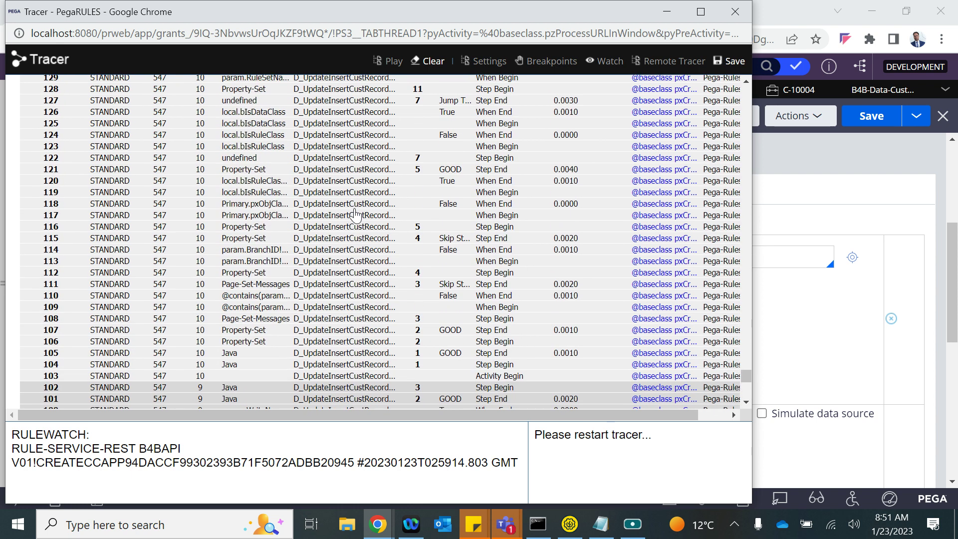
{"action": "scroll", "coordinate": [355, 214], "scroll_direction": "up", "scroll_amount": 1}
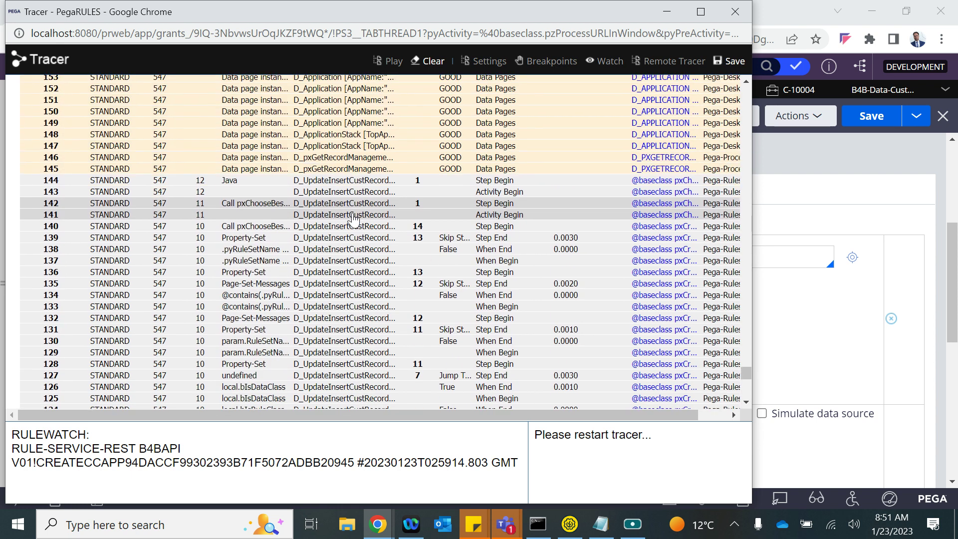
{"action": "left_click", "coordinate": [343, 182]}
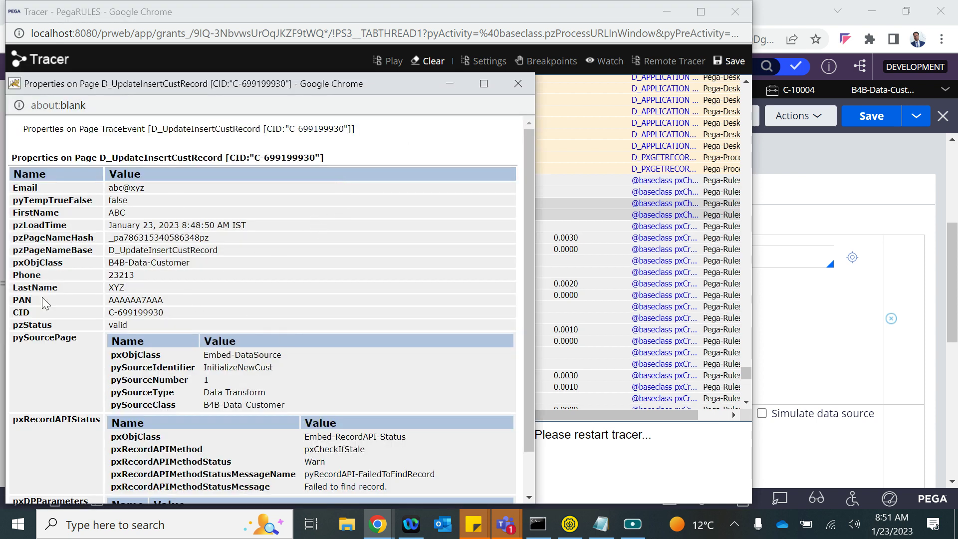
{"action": "left_click", "coordinate": [518, 83]}
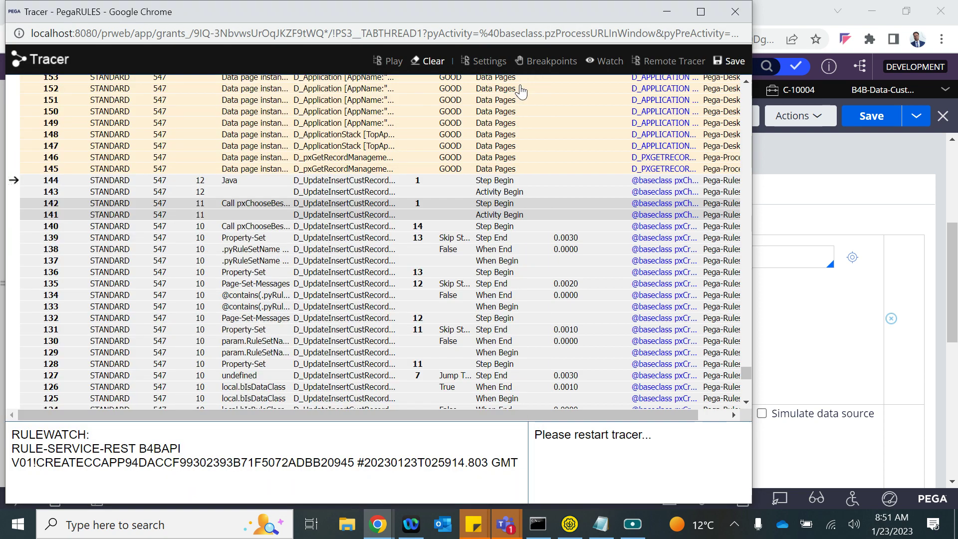
- Scroll the Tracer up to row 552 and maximize the Tracer window
{"action": "scroll", "coordinate": [509, 155], "scroll_direction": "up", "scroll_amount": 10}
{"action": "scroll", "coordinate": [510, 155], "scroll_direction": "up", "scroll_amount": 20}
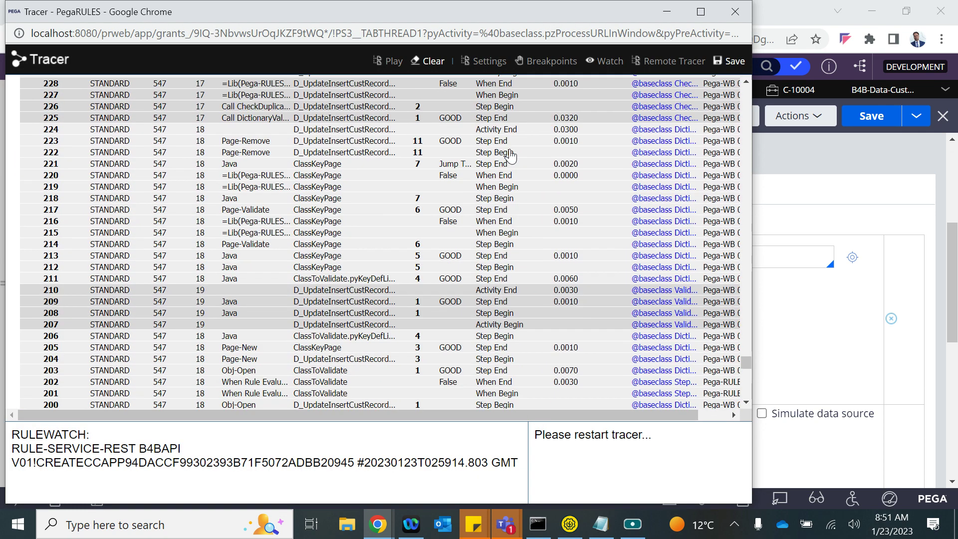
{"action": "scroll", "coordinate": [509, 155], "scroll_direction": "up", "scroll_amount": 20}
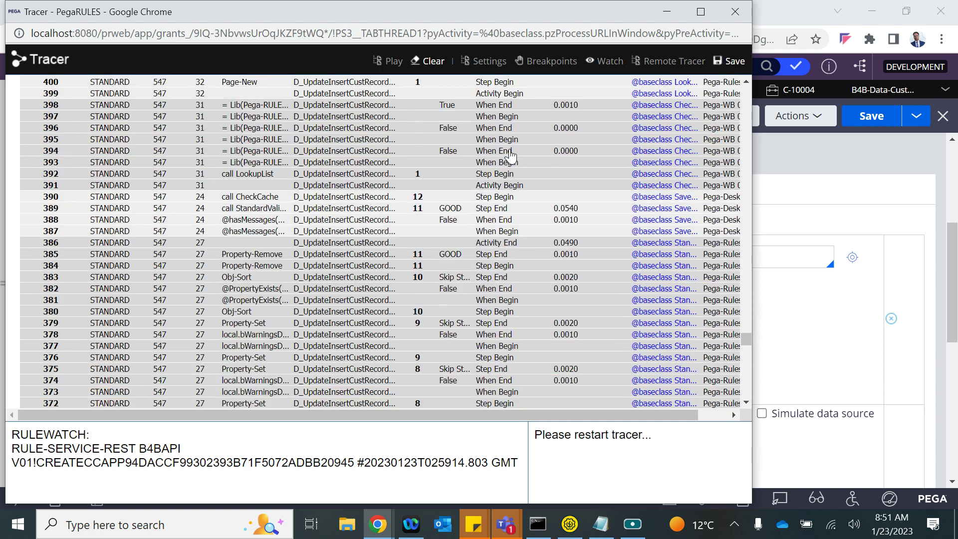
{"action": "scroll", "coordinate": [510, 155], "scroll_direction": "up", "scroll_amount": 8}
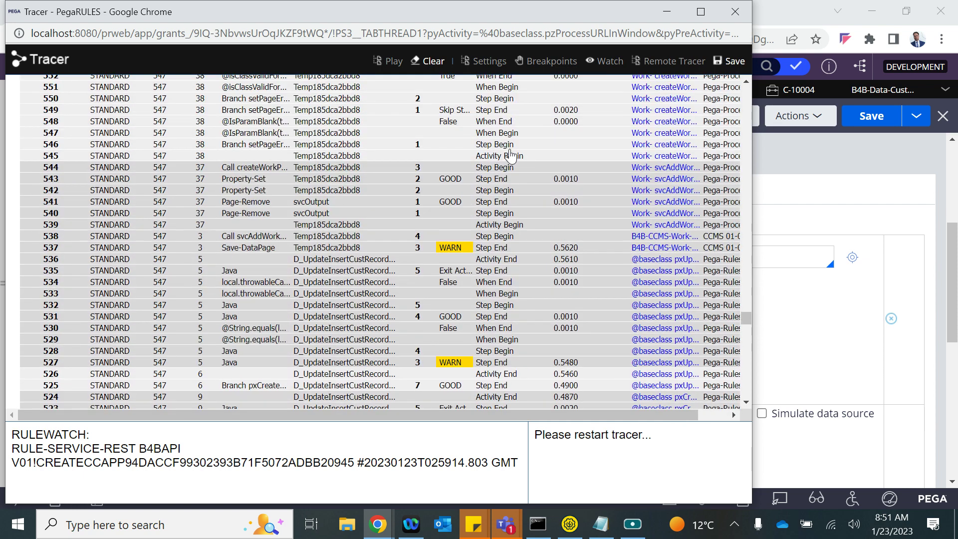
{"action": "left_click", "coordinate": [700, 11]}
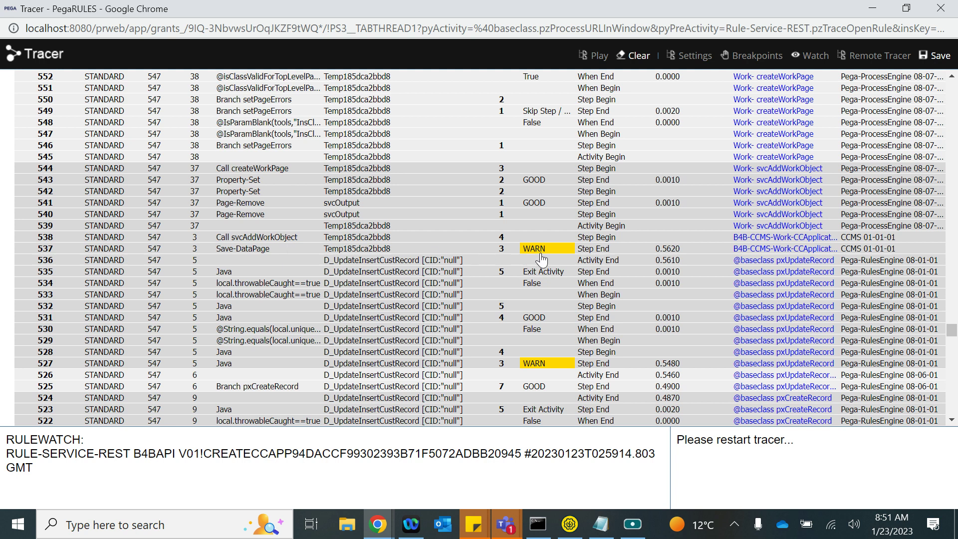
- Inspect the details of the WARN Save-DataPage event 537 in the Tracer
{"action": "left_click", "coordinate": [546, 252]}
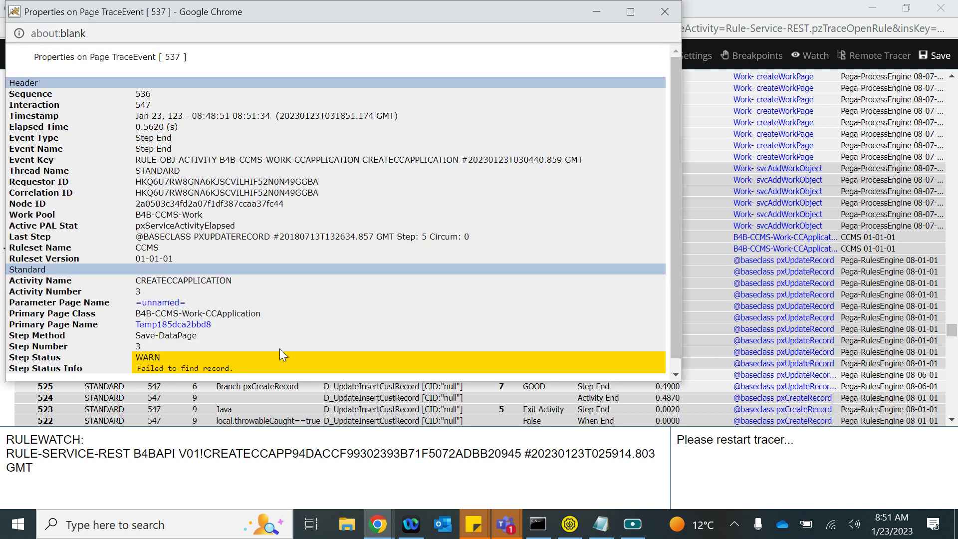
{"action": "left_click", "coordinate": [659, 16]}
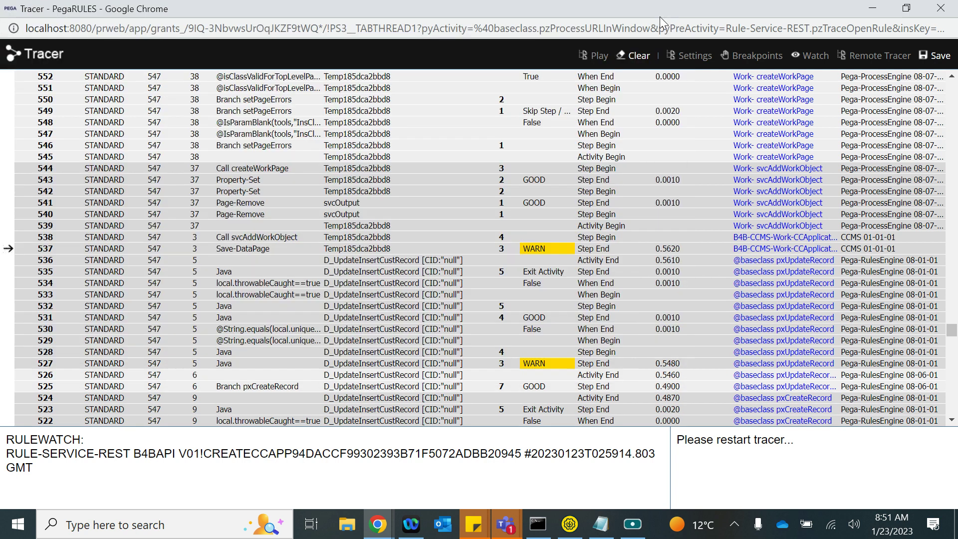
{"action": "scroll", "coordinate": [392, 311], "scroll_direction": "up", "scroll_amount": 6}
{"action": "scroll", "coordinate": [393, 312], "scroll_direction": "up", "scroll_amount": 12}
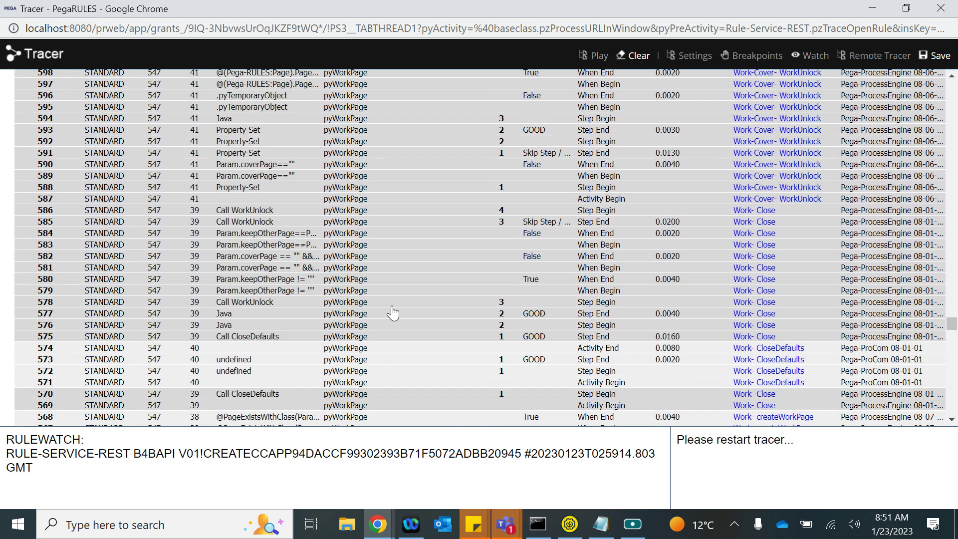
{"action": "scroll", "coordinate": [392, 311], "scroll_direction": "up", "scroll_amount": 8}
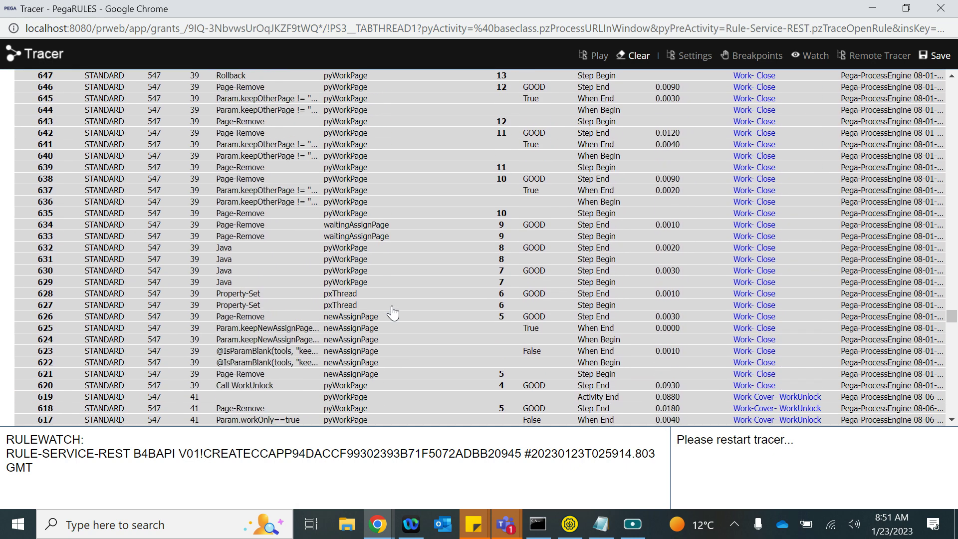
{"action": "scroll", "coordinate": [392, 312], "scroll_direction": "up", "scroll_amount": 7}
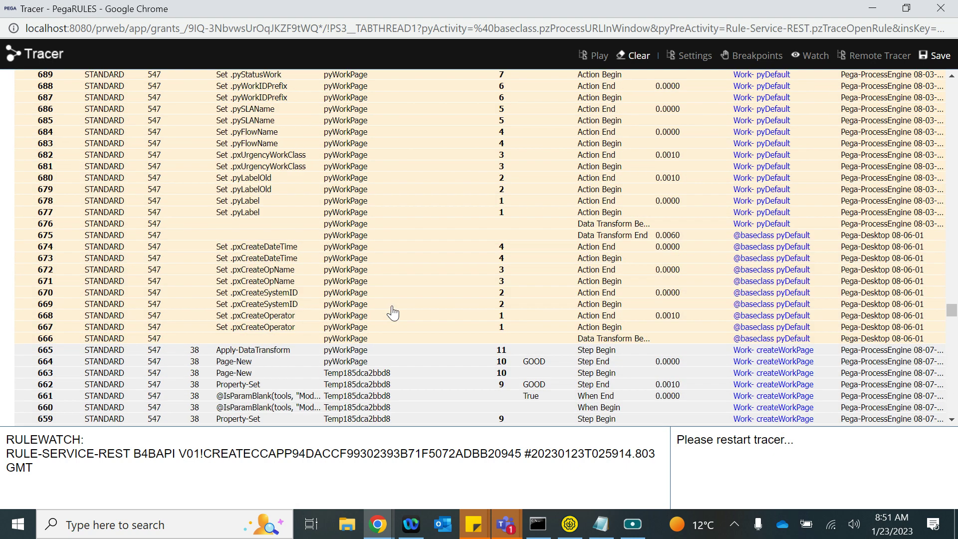
{"action": "scroll", "coordinate": [393, 311], "scroll_direction": "down", "scroll_amount": 20}
{"action": "scroll", "coordinate": [393, 312], "scroll_direction": "down", "scroll_amount": 10}
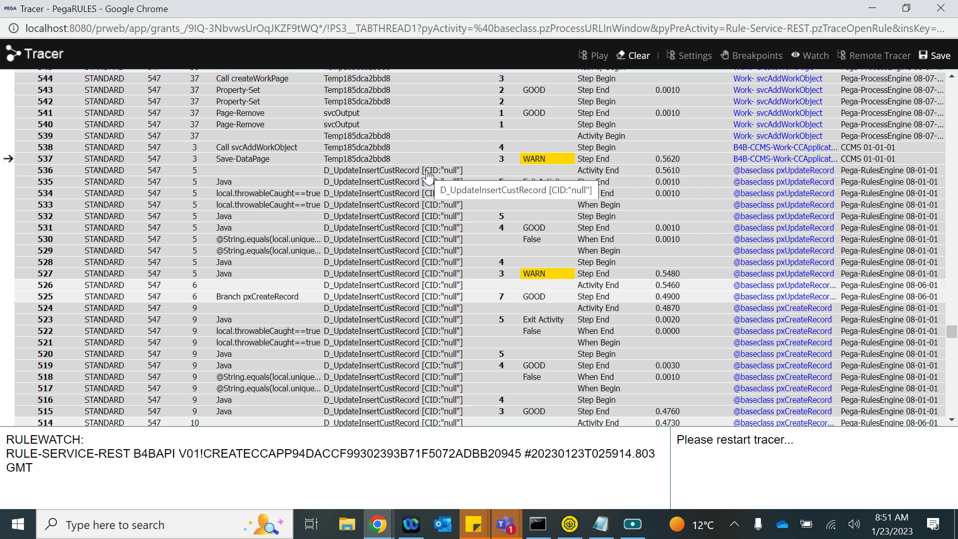
- Check trace row 536's page properties, then return to the Pega Dev Studio window
{"action": "left_click", "coordinate": [408, 172]}
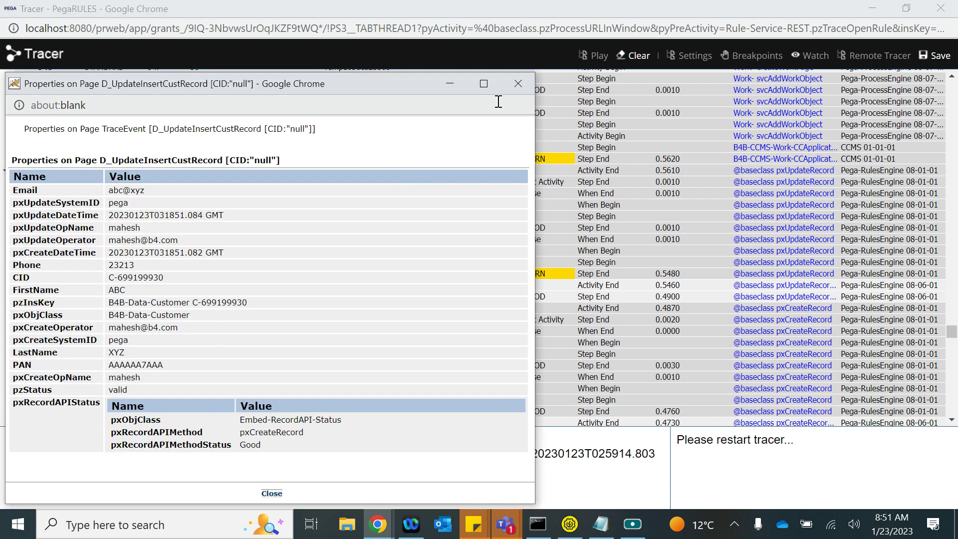
{"action": "left_click", "coordinate": [513, 92]}
{"action": "scroll", "coordinate": [389, 348], "scroll_direction": "down", "scroll_amount": 13}
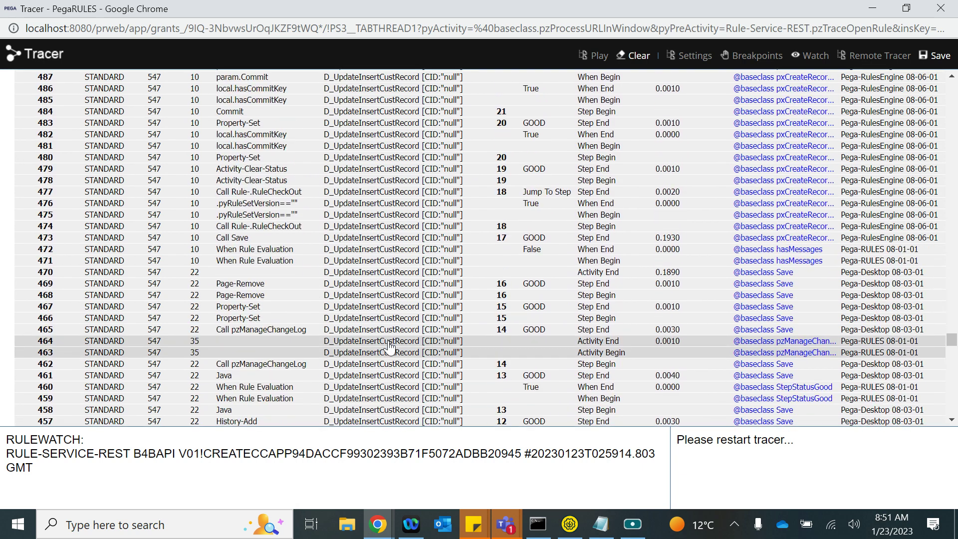
{"action": "scroll", "coordinate": [439, 342], "scroll_direction": "down", "scroll_amount": 11}
{"action": "scroll", "coordinate": [439, 342], "scroll_direction": "up", "scroll_amount": 6}
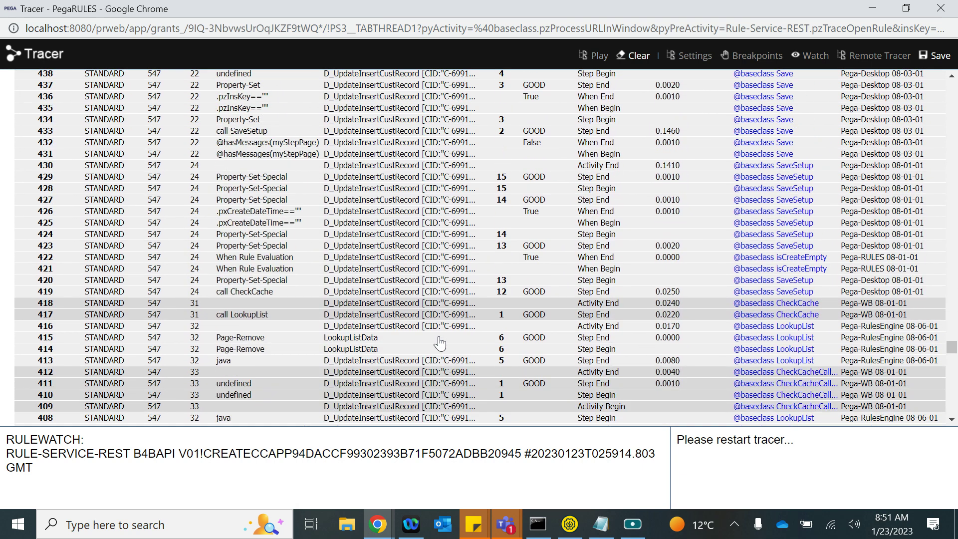
{"action": "scroll", "coordinate": [439, 342], "scroll_direction": "up", "scroll_amount": 14}
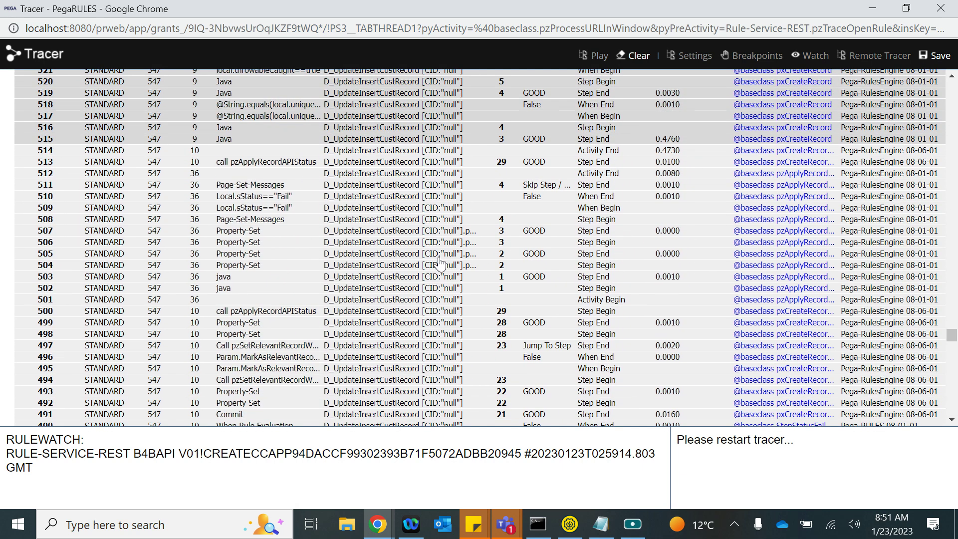
{"action": "mouse_move", "coordinate": [377, 524]}
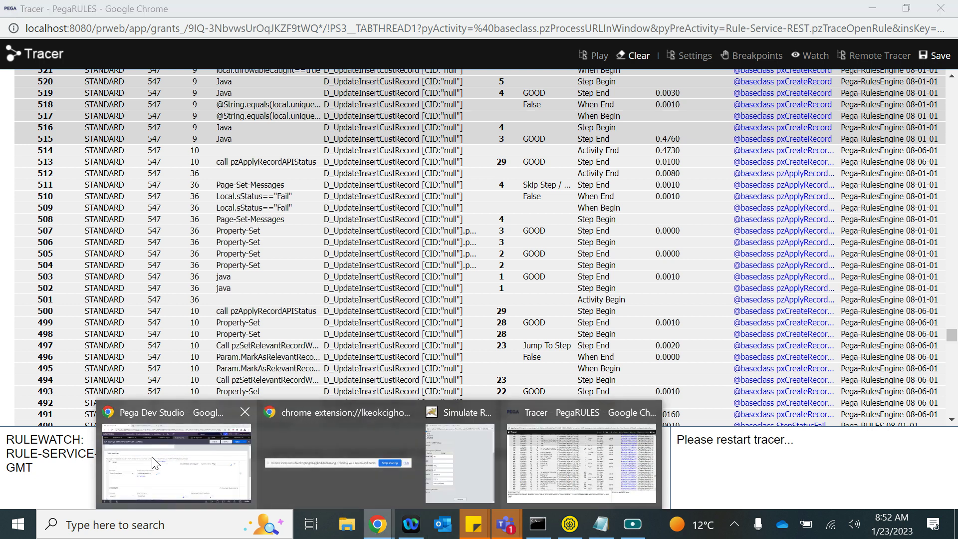
{"action": "left_click", "coordinate": [165, 459]}
- Expand the Create CC Application activity's Save-DataPage step to see CID passed as pyWorkPage.CustID
{"action": "left_click", "coordinate": [294, 92]}
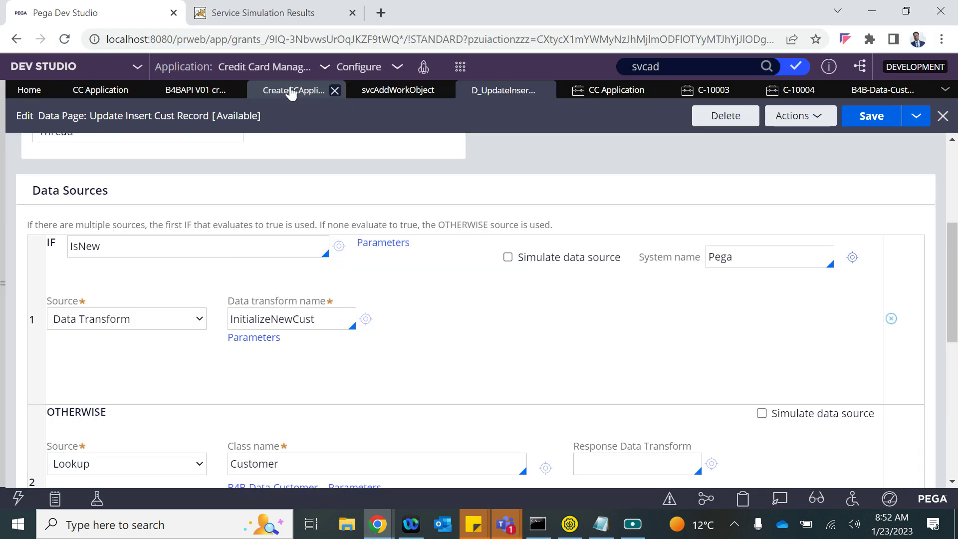
{"action": "scroll", "coordinate": [193, 170], "scroll_direction": "up", "scroll_amount": 5}
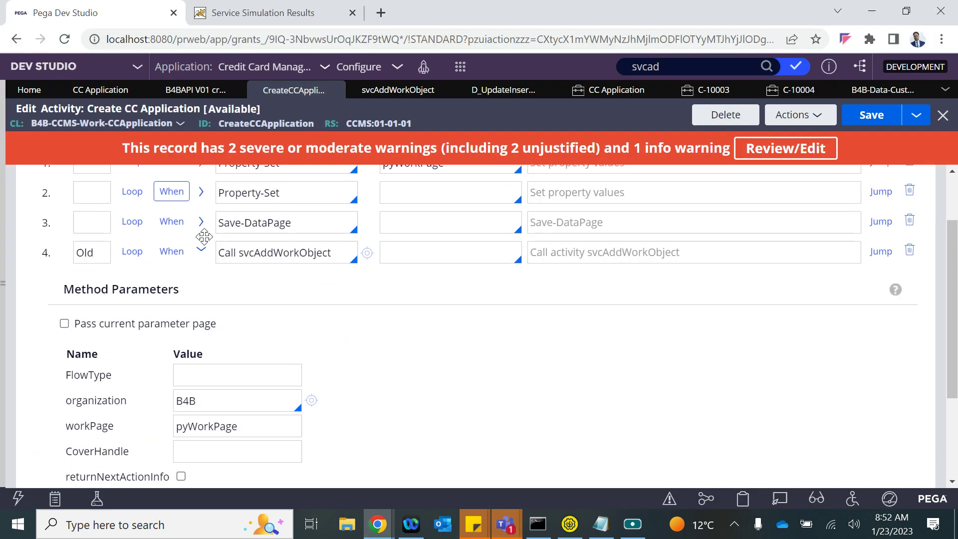
{"action": "scroll", "coordinate": [238, 389], "scroll_direction": "down", "scroll_amount": 3}
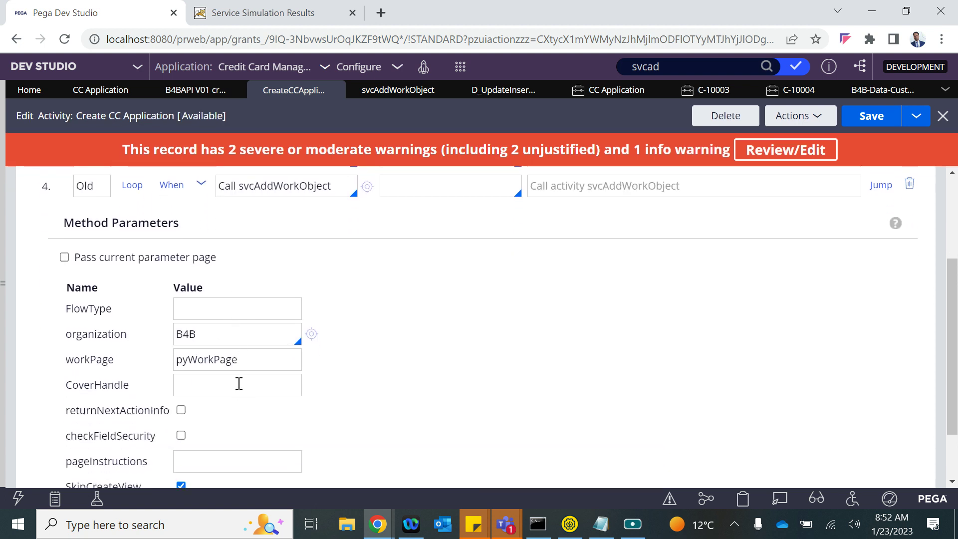
{"action": "scroll", "coordinate": [229, 320], "scroll_direction": "up", "scroll_amount": 2}
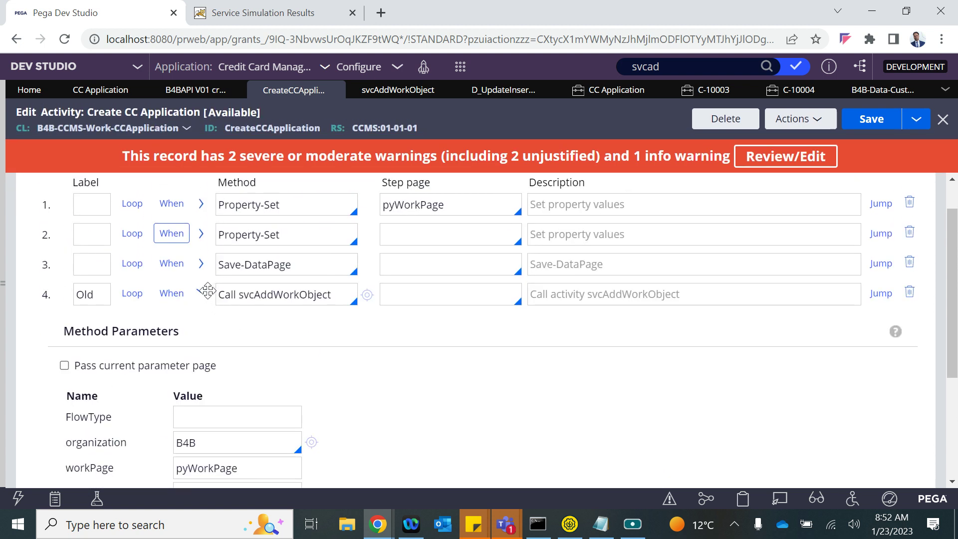
{"action": "left_click", "coordinate": [202, 293]}
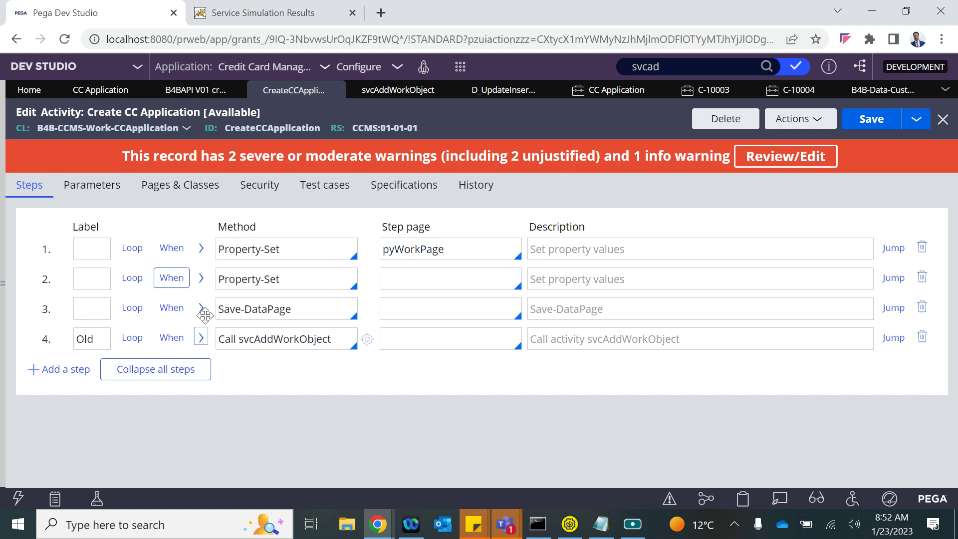
{"action": "left_click", "coordinate": [201, 309]}
{"action": "scroll", "coordinate": [256, 385], "scroll_direction": "down", "scroll_amount": 2}
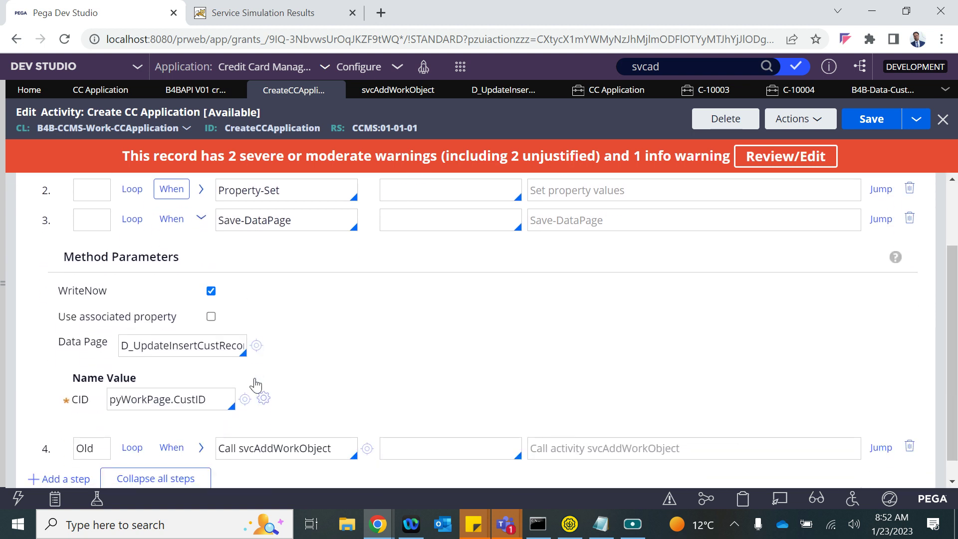
{"action": "left_click", "coordinate": [212, 401]}
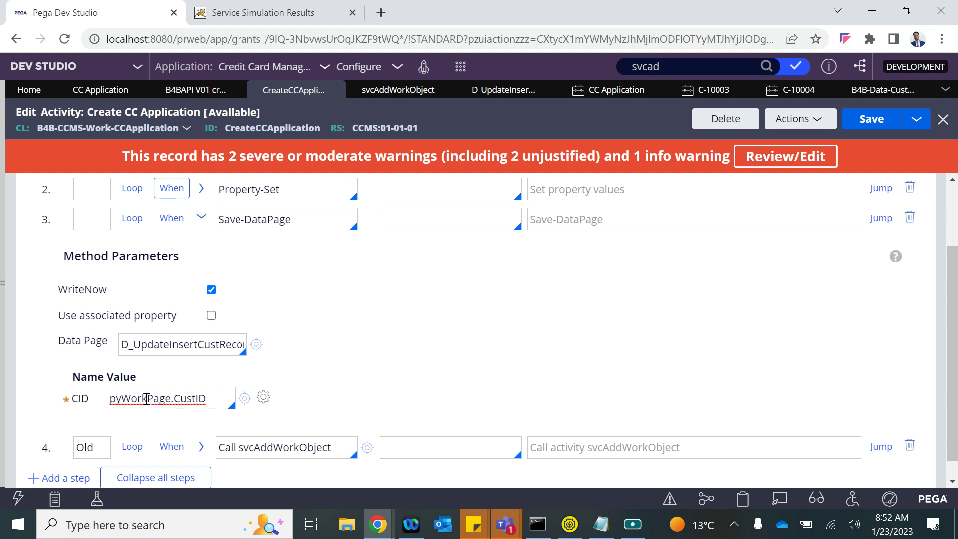
{"action": "scroll", "coordinate": [213, 293], "scroll_direction": "up", "scroll_amount": 2}
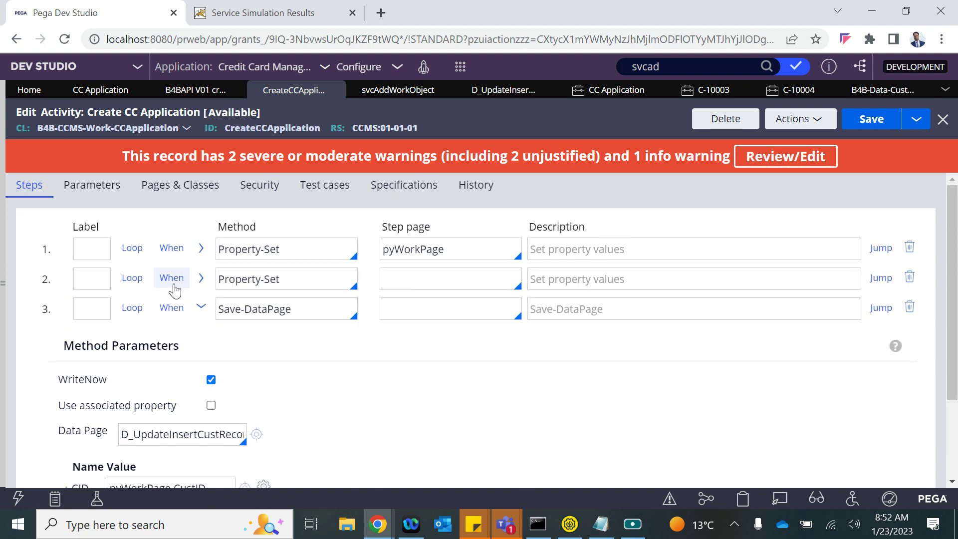
- Add a step 2 property assignment setting param.cid to pyWorkPage.CustID and save
{"action": "left_click", "coordinate": [172, 277]}
{"action": "left_click", "coordinate": [198, 404]}
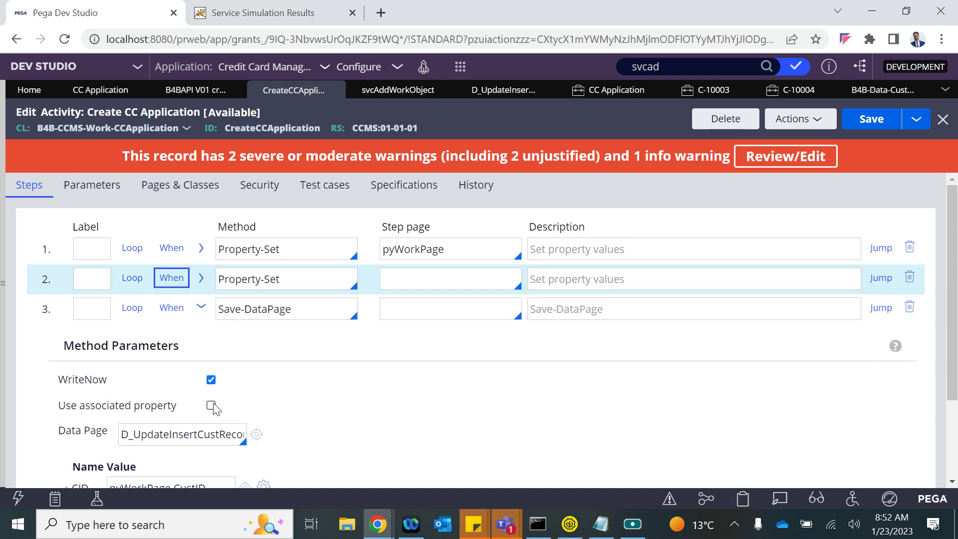
{"action": "left_click", "coordinate": [200, 278]}
{"action": "scroll", "coordinate": [242, 402], "scroll_direction": "down", "scroll_amount": 3}
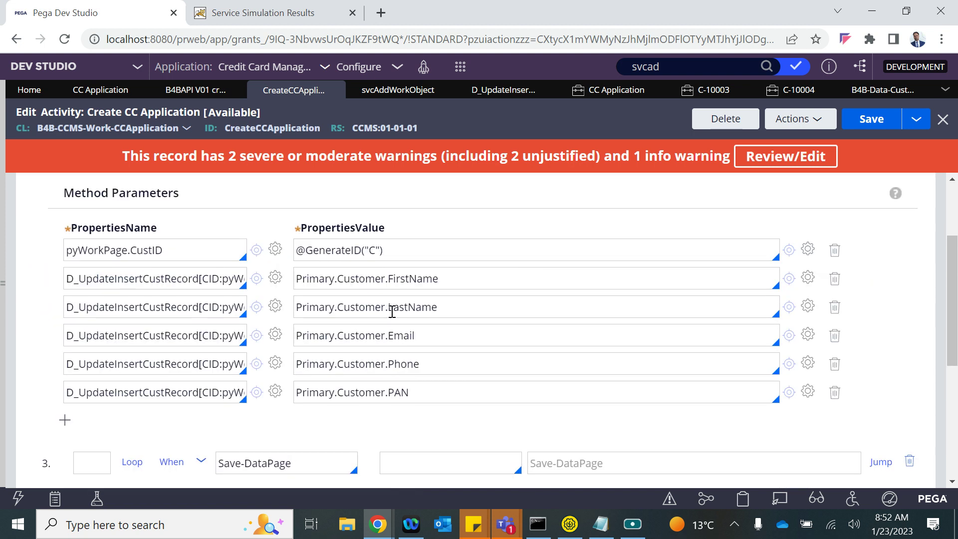
{"action": "left_click", "coordinate": [66, 421]}
{"action": "type", "text": "param.cid"}
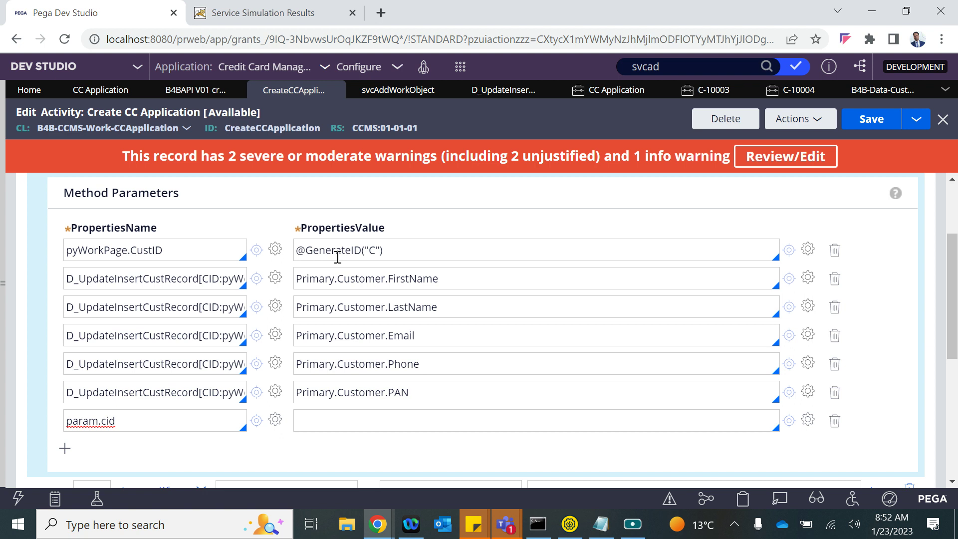
{"action": "double_click", "coordinate": [171, 247]}
{"action": "key", "text": "ctrl+c"}
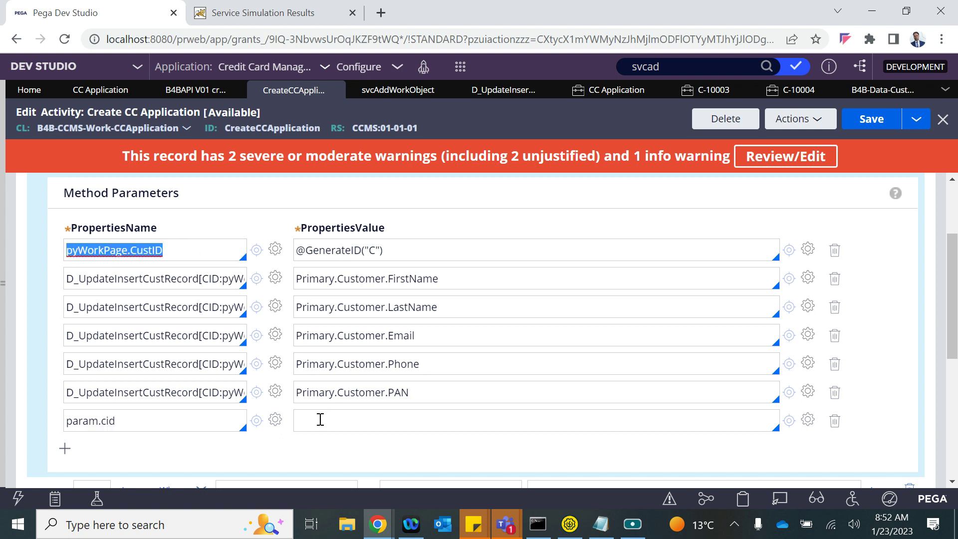
{"action": "left_click", "coordinate": [320, 419]}
{"action": "key", "text": "ctrl+v"}
{"action": "left_click", "coordinate": [855, 124]}
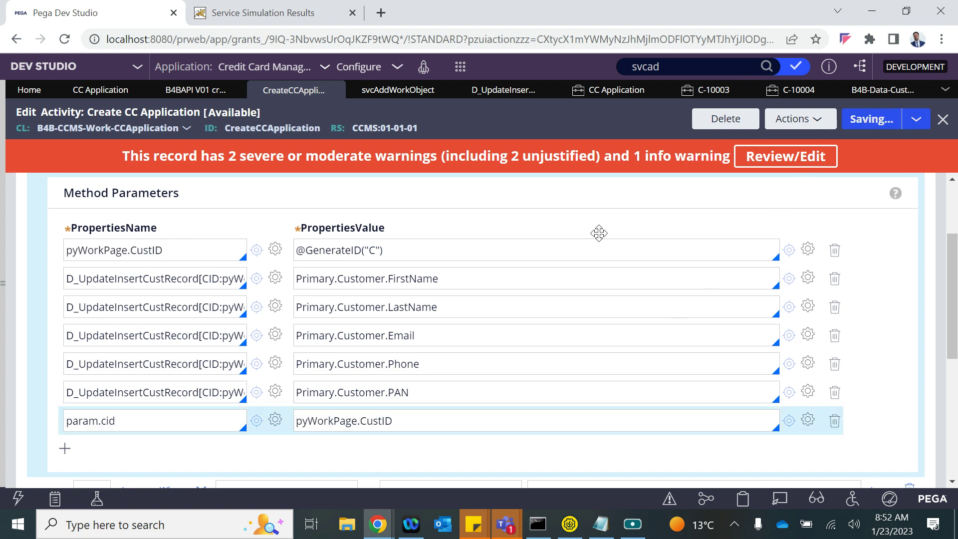
- Change the Save-DataPage CID parameter to param.cid and save the activity
{"action": "scroll", "coordinate": [372, 359], "scroll_direction": "down", "scroll_amount": 5}
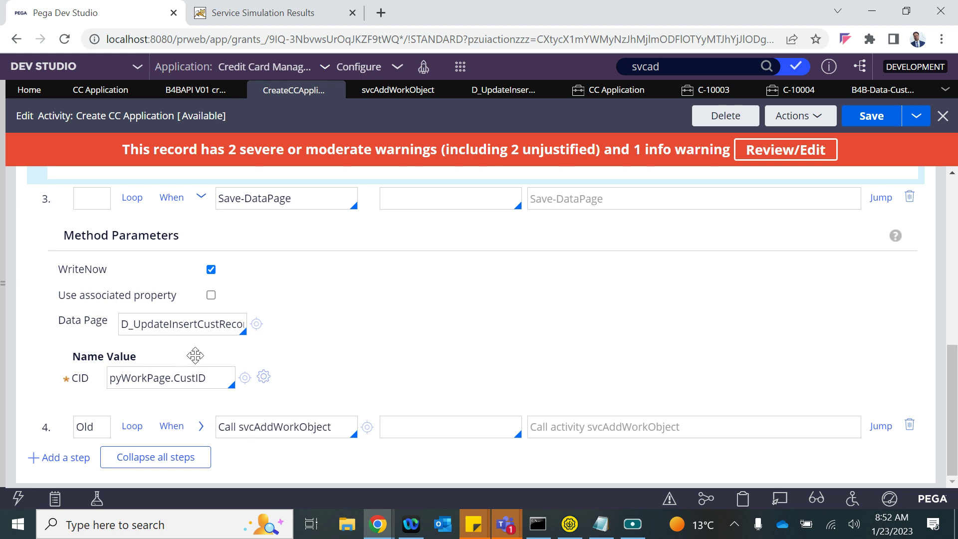
{"action": "scroll", "coordinate": [210, 365], "scroll_direction": "up", "scroll_amount": 2}
{"action": "double_click", "coordinate": [120, 210]}
{"action": "key", "text": "ctrl+c"}
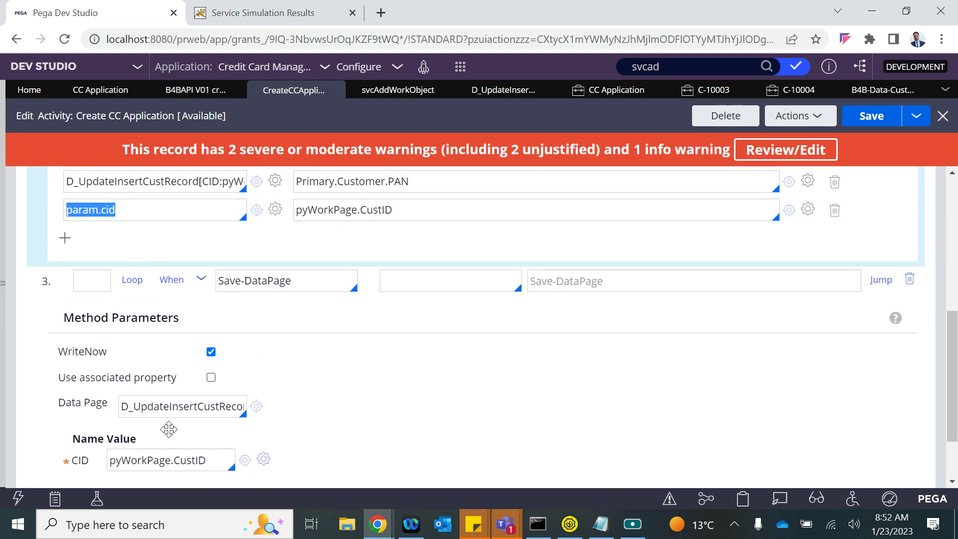
{"action": "double_click", "coordinate": [150, 459]}
{"action": "key", "text": "ctrl+v"}
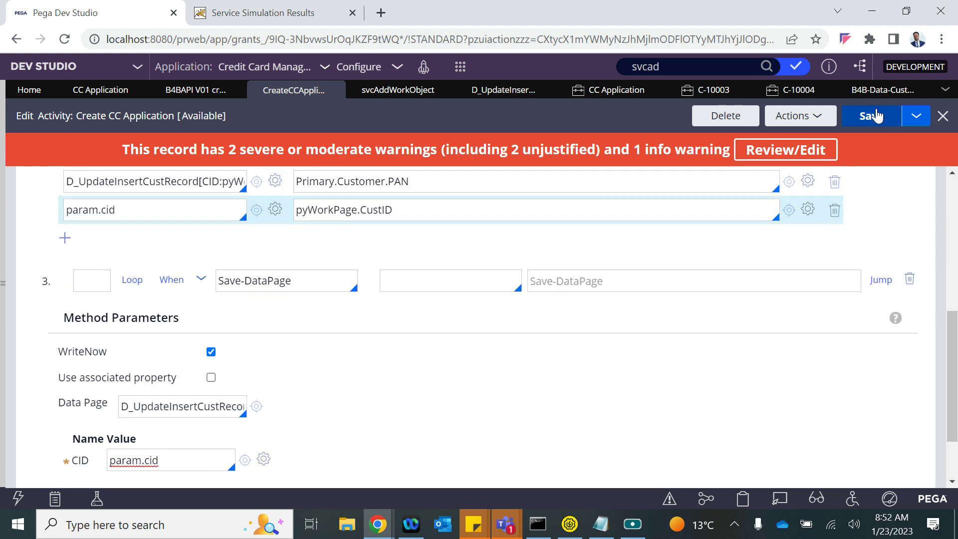
{"action": "left_click", "coordinate": [878, 115]}
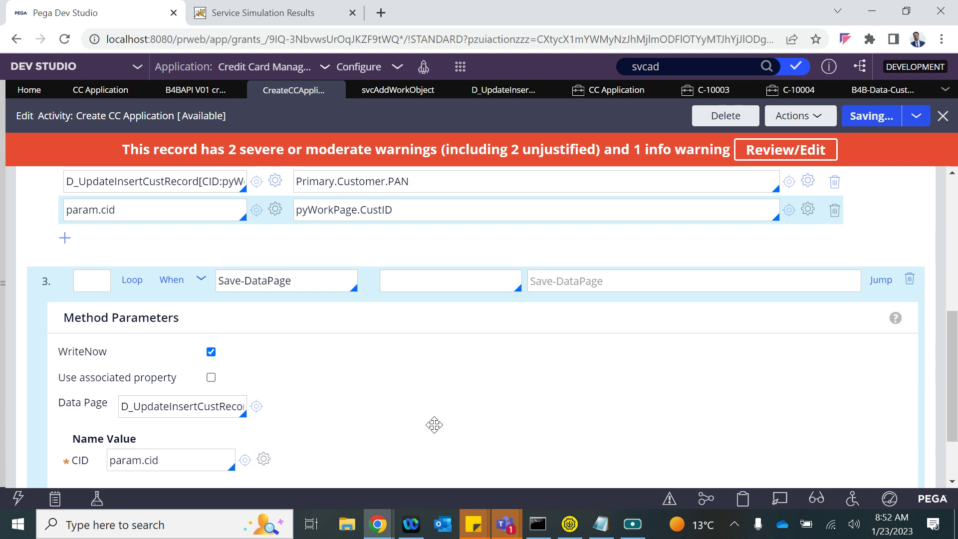
{"action": "scroll", "coordinate": [434, 424], "scroll_direction": "down", "scroll_amount": 2}
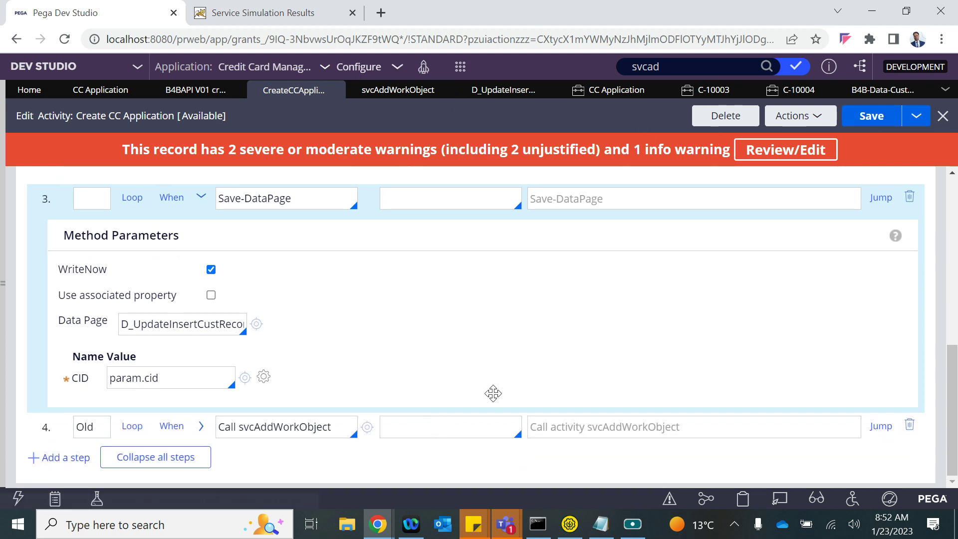
{"action": "left_click", "coordinate": [377, 523]}
- Close the old Tracer window and return to Pega Dev Studio
{"action": "left_click", "coordinate": [570, 457]}
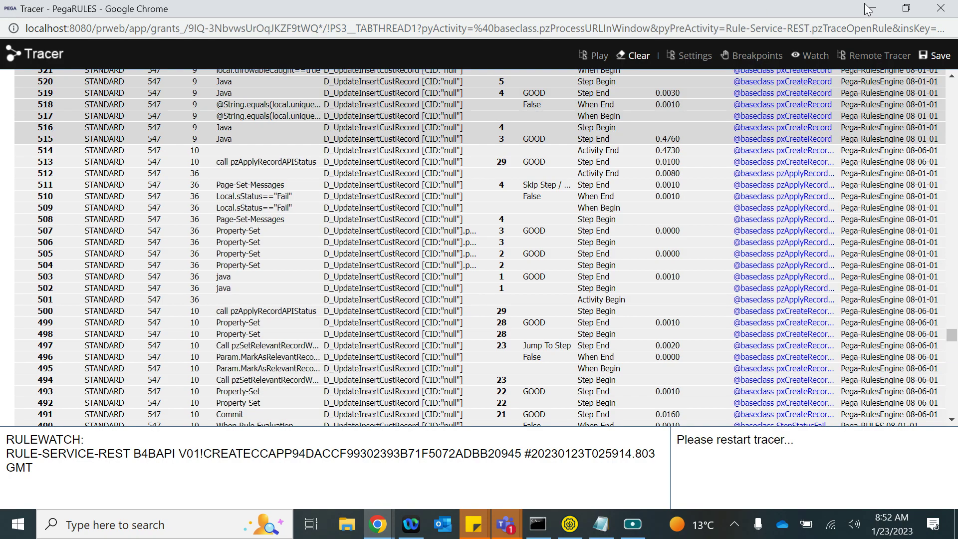
{"action": "left_click", "coordinate": [943, 7]}
{"action": "mouse_move", "coordinate": [390, 521]}
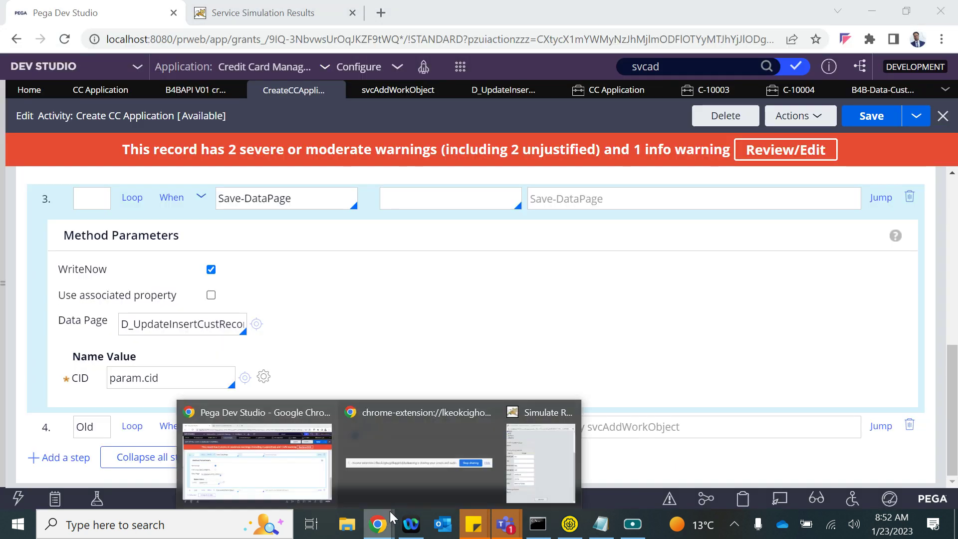
{"action": "left_click", "coordinate": [528, 447]}
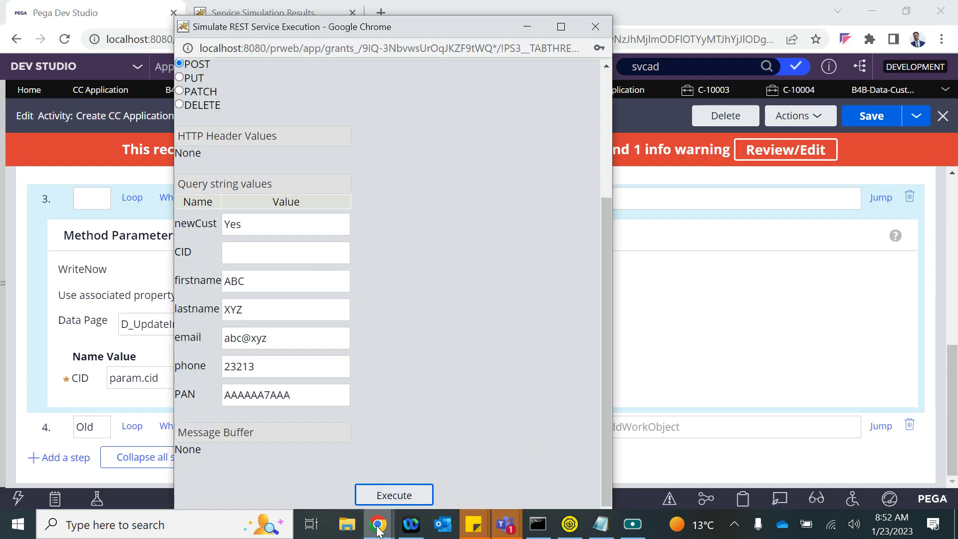
{"action": "left_click", "coordinate": [277, 461]}
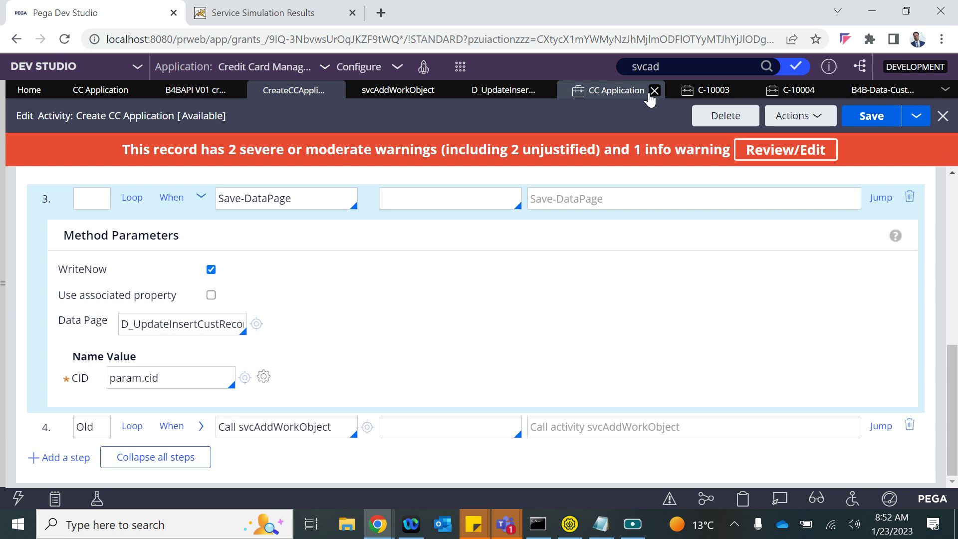
- Start tracing the Create CC Application REST service and rerun the simulation successfully, creating case C-10005
{"action": "left_click", "coordinate": [207, 92]}
{"action": "left_click", "coordinate": [810, 119]}
{"action": "left_click", "coordinate": [754, 158]}
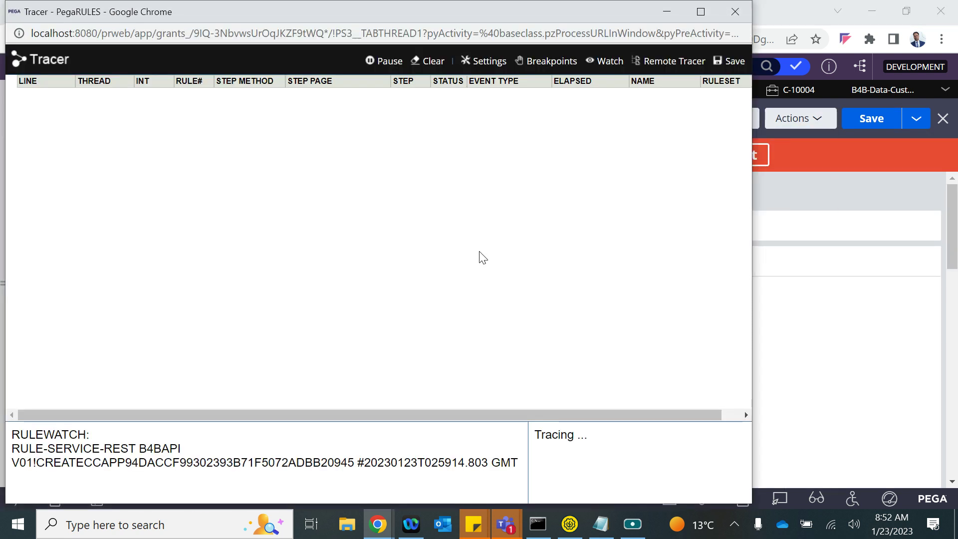
{"action": "mouse_move", "coordinate": [379, 524]}
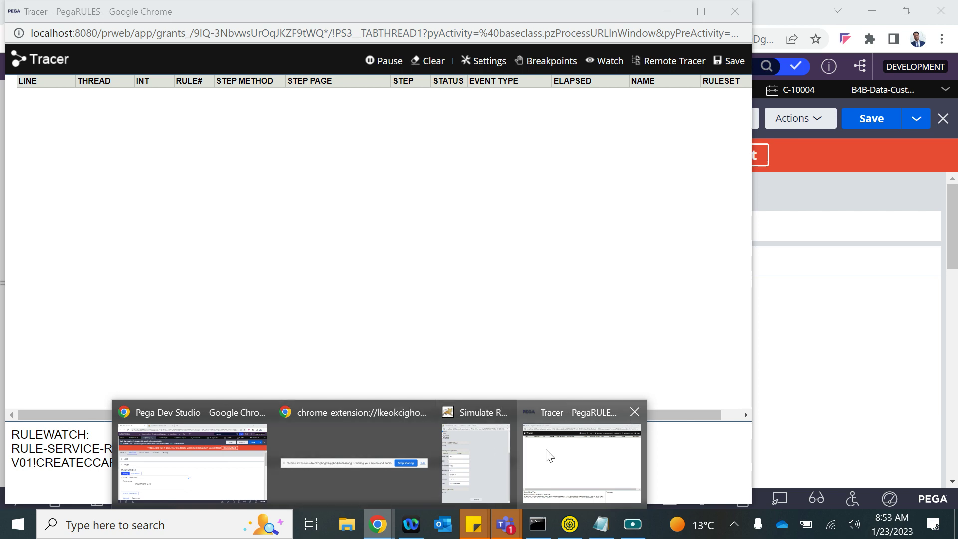
{"action": "left_click", "coordinate": [472, 457]}
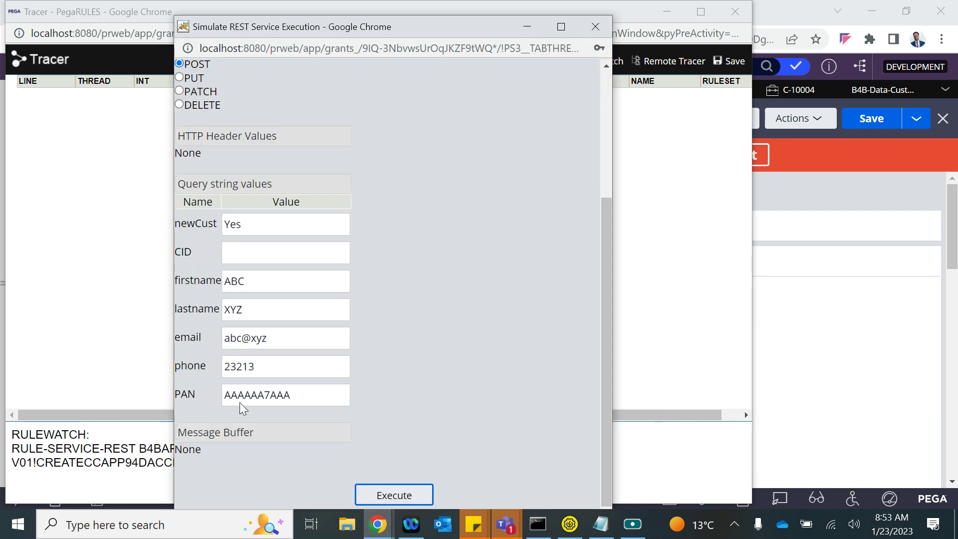
{"action": "left_click", "coordinate": [382, 495]}
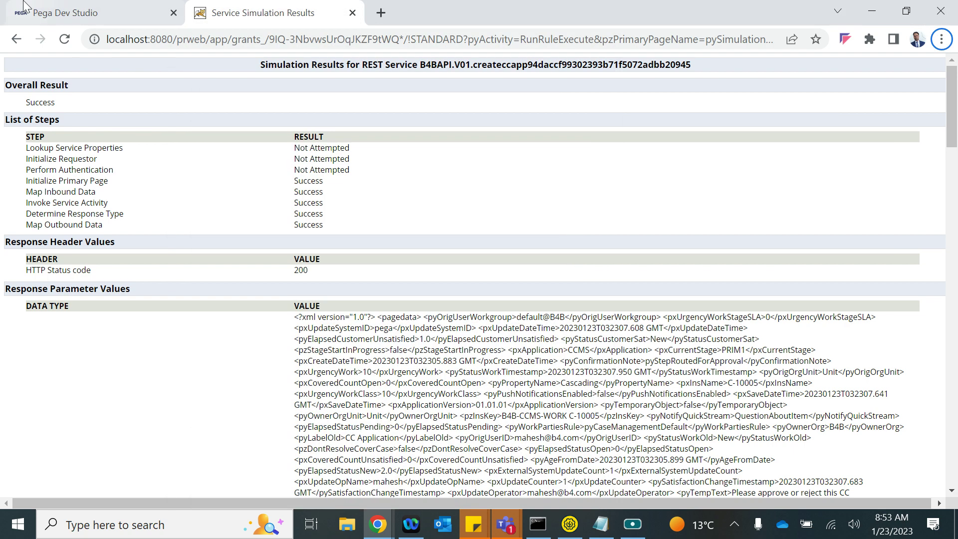
- Refresh the Customer data type records from the Dev Studio service rule
{"action": "left_click", "coordinate": [70, 14]}
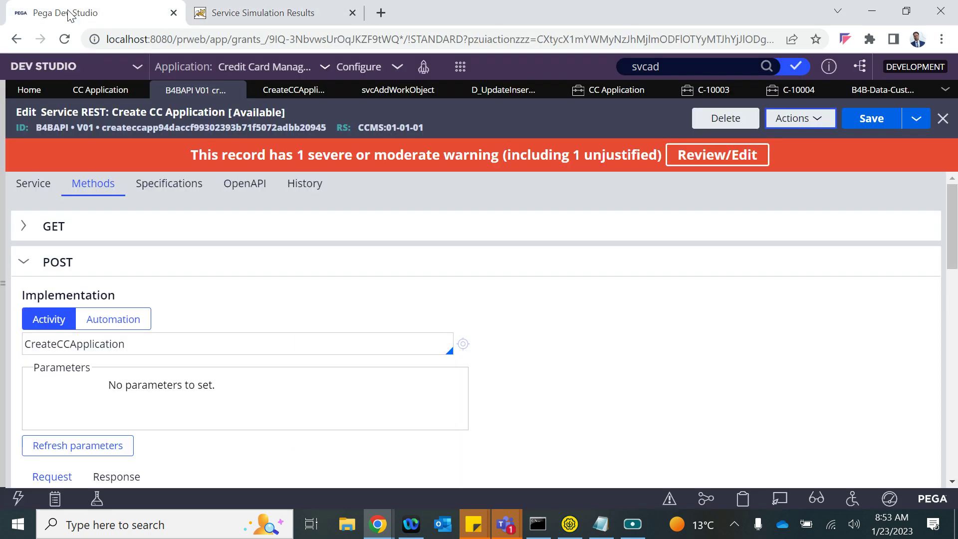
{"action": "left_click", "coordinate": [856, 92]}
{"action": "left_click", "coordinate": [798, 119]}
{"action": "left_click", "coordinate": [813, 139]}
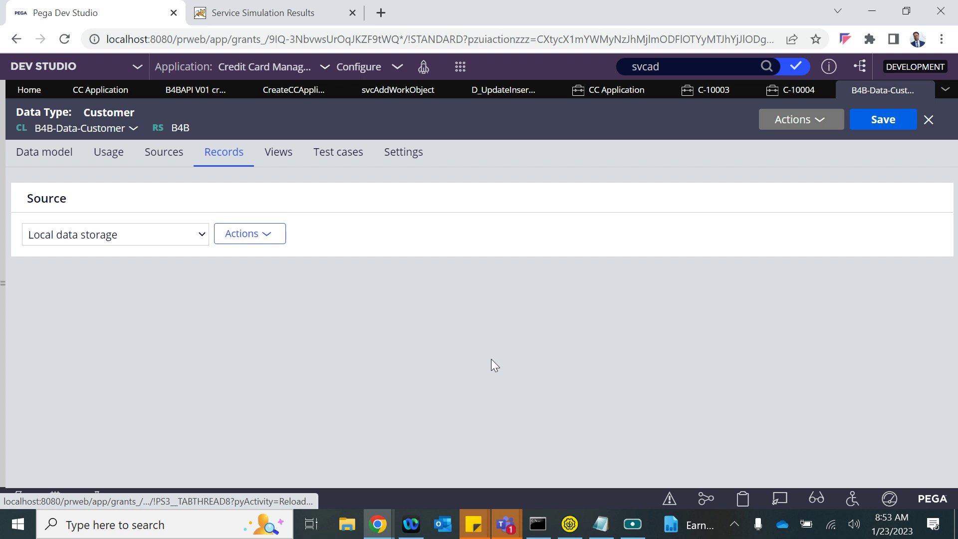
{"action": "scroll", "coordinate": [492, 365], "scroll_direction": "down", "scroll_amount": 1}
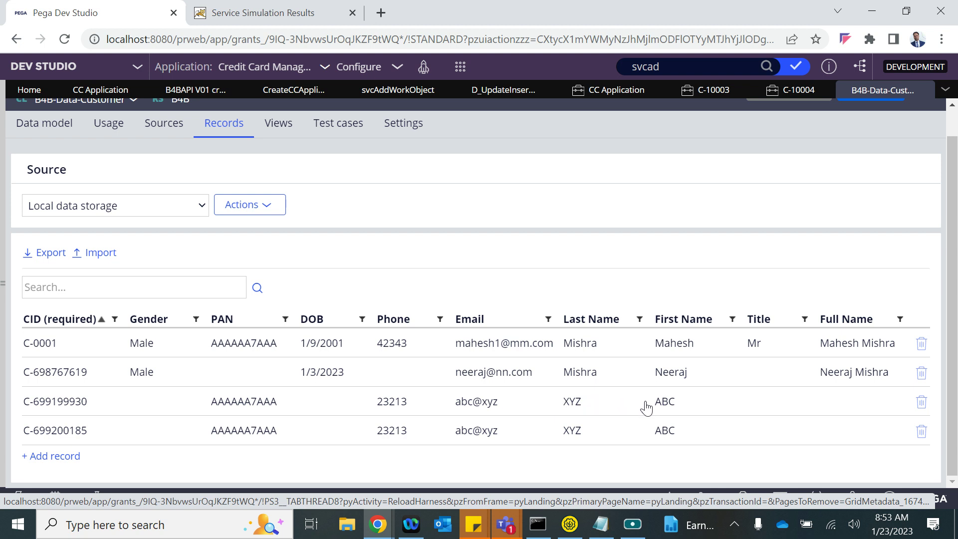
- Open case C-10004's Get Approval assignment, cancel it without approving, and close the case
{"action": "left_click", "coordinate": [797, 91]}
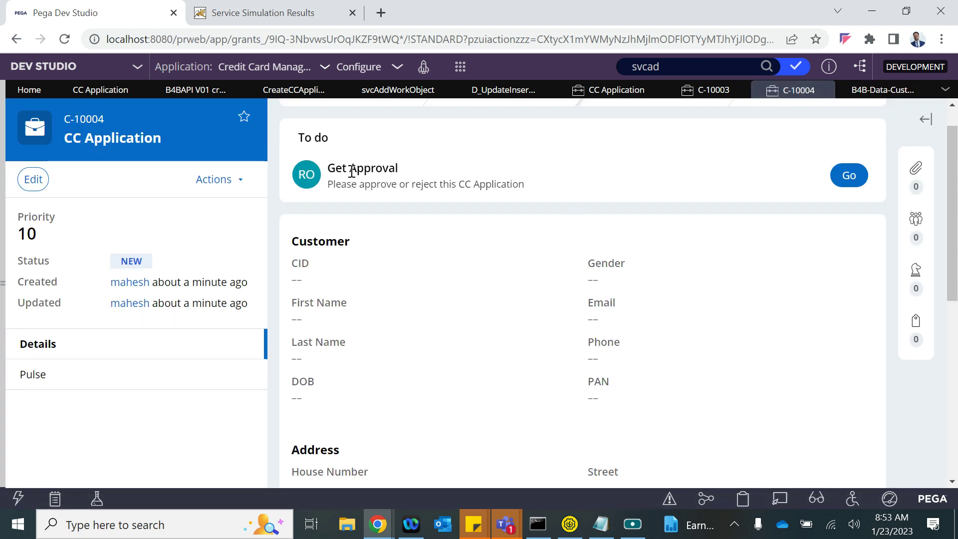
{"action": "left_click", "coordinate": [845, 178]}
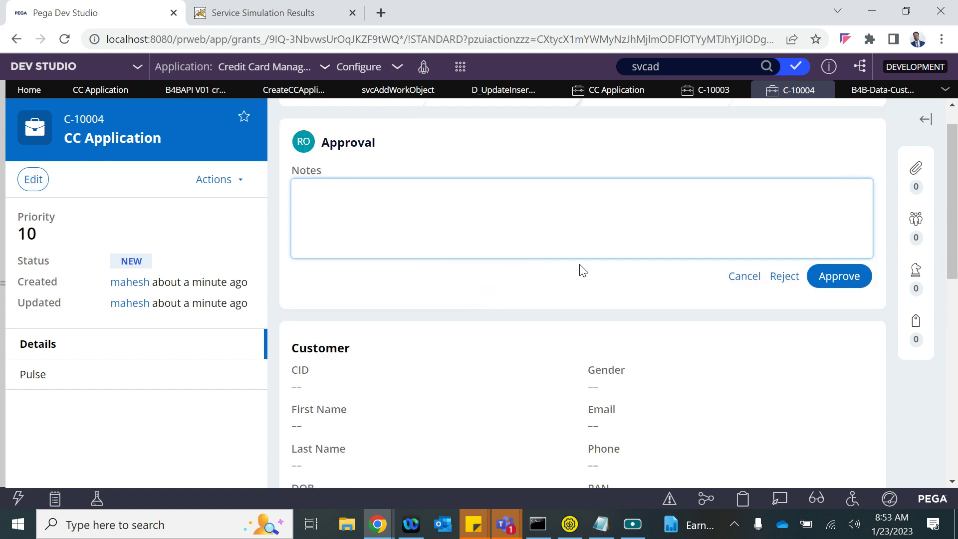
{"action": "left_click", "coordinate": [752, 278]}
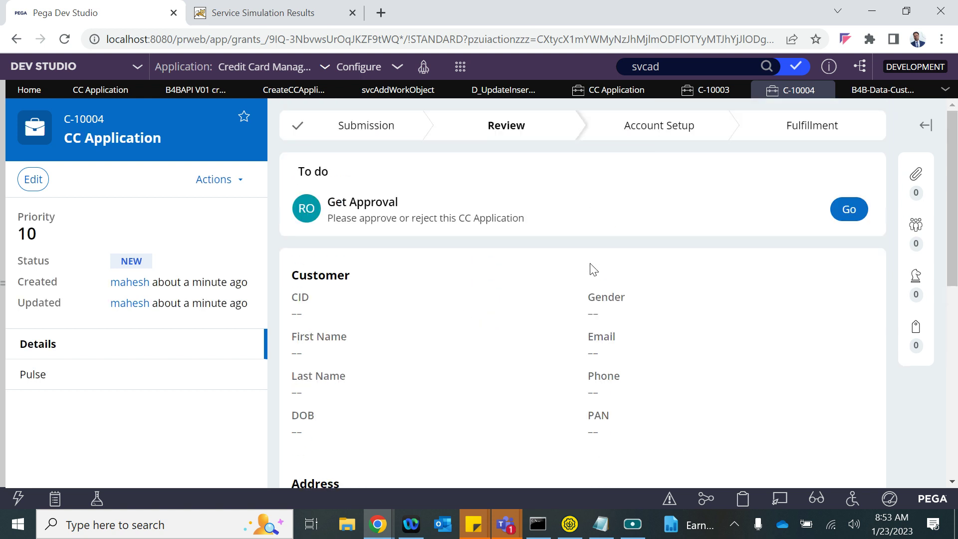
{"action": "left_click", "coordinate": [827, 90]}
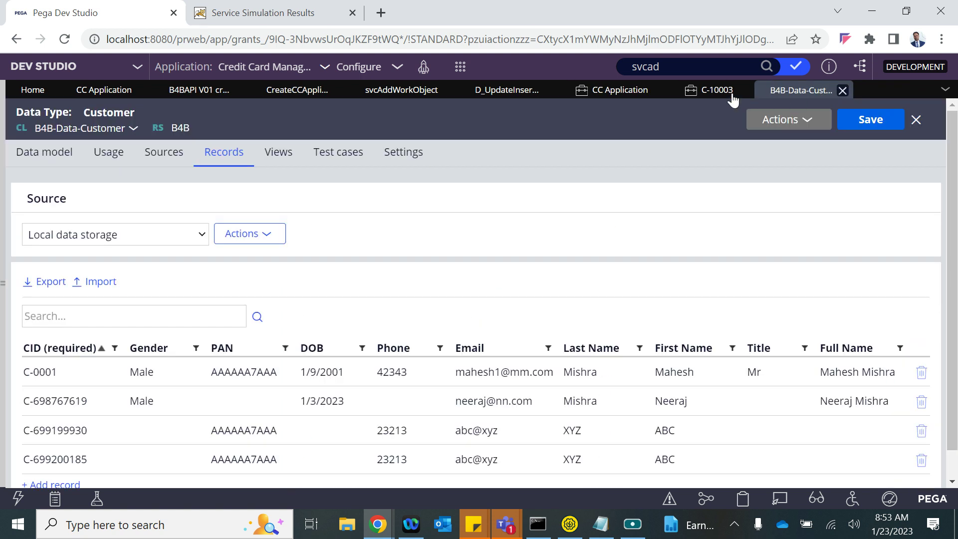
- Refresh the CC Application case list so C-10005 appears, then reopen case C-10004
{"action": "left_click", "coordinate": [613, 91]}
{"action": "left_click", "coordinate": [870, 125]}
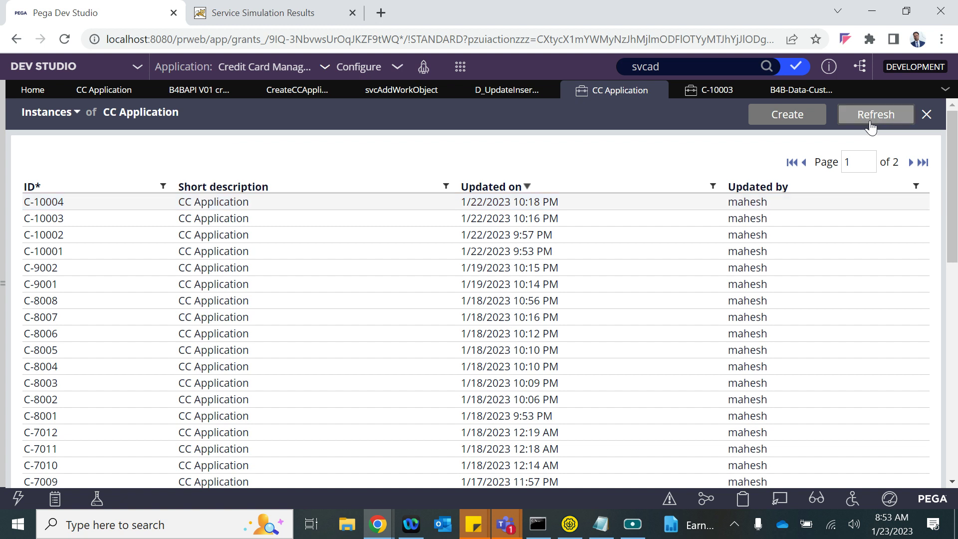
{"action": "left_click", "coordinate": [874, 123]}
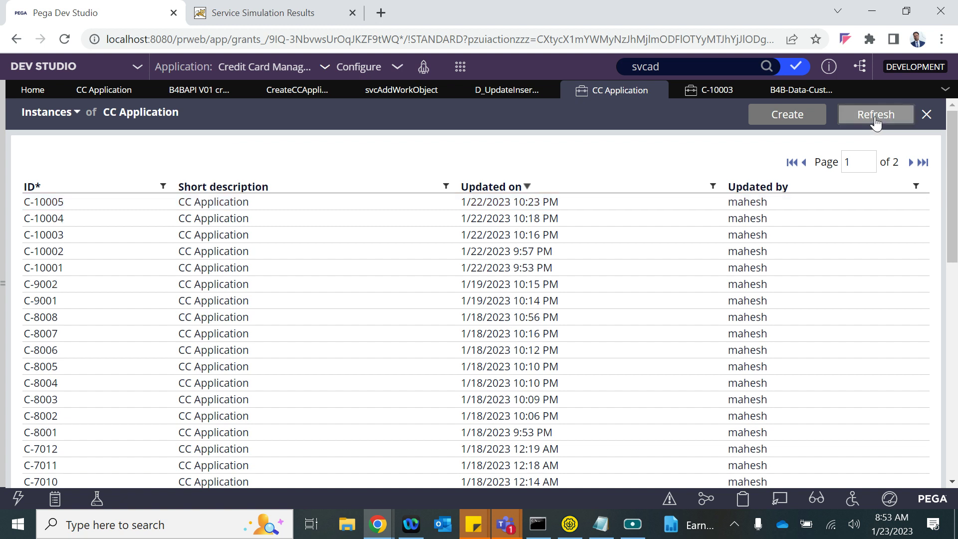
{"action": "left_click", "coordinate": [438, 223]}
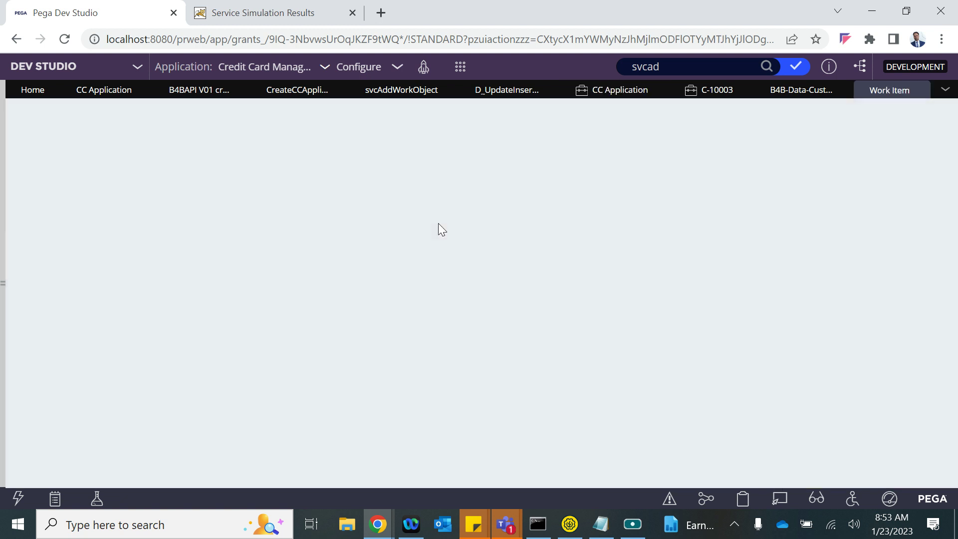
{"action": "left_click", "coordinate": [743, 498]}
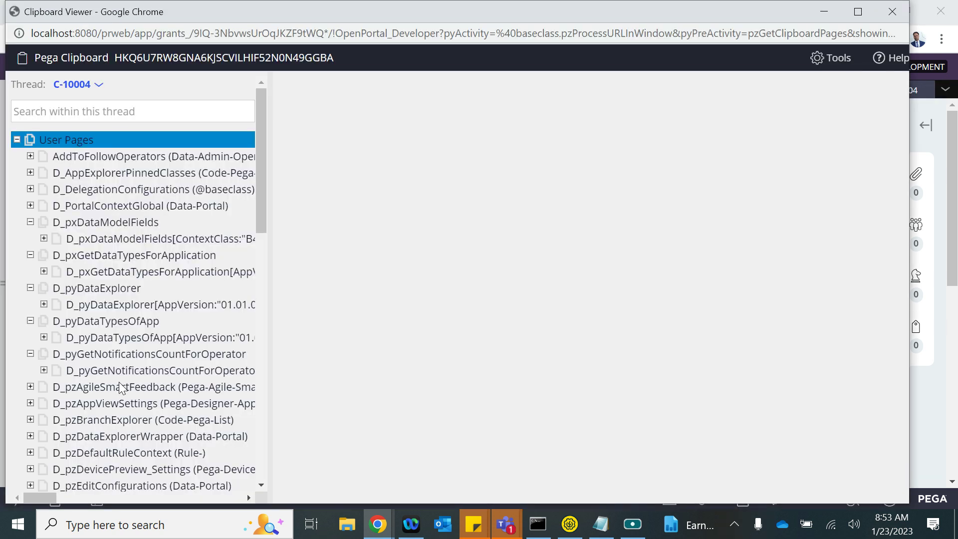
- In the clipboard, inspect D_UpdateInsertCustRecord and pyWorkPage, confirming CustID is blank
{"action": "scroll", "coordinate": [117, 384], "scroll_direction": "down", "scroll_amount": 10}
{"action": "left_click", "coordinate": [111, 371]}
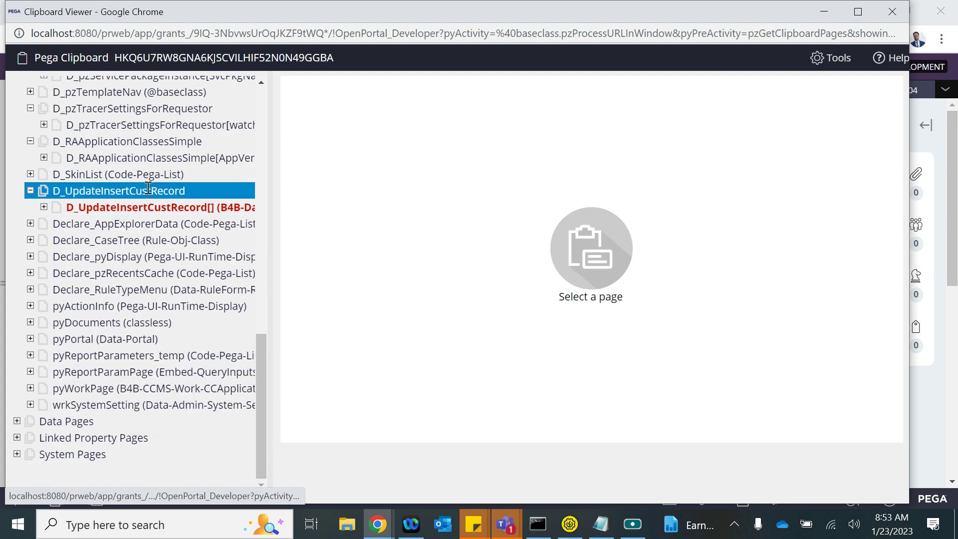
{"action": "left_click", "coordinate": [139, 208]}
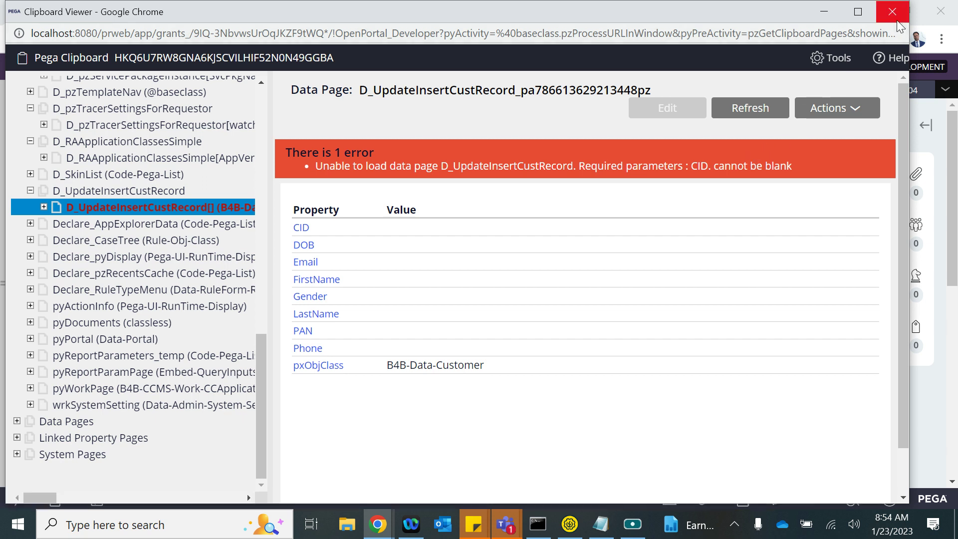
{"action": "left_click", "coordinate": [105, 388]}
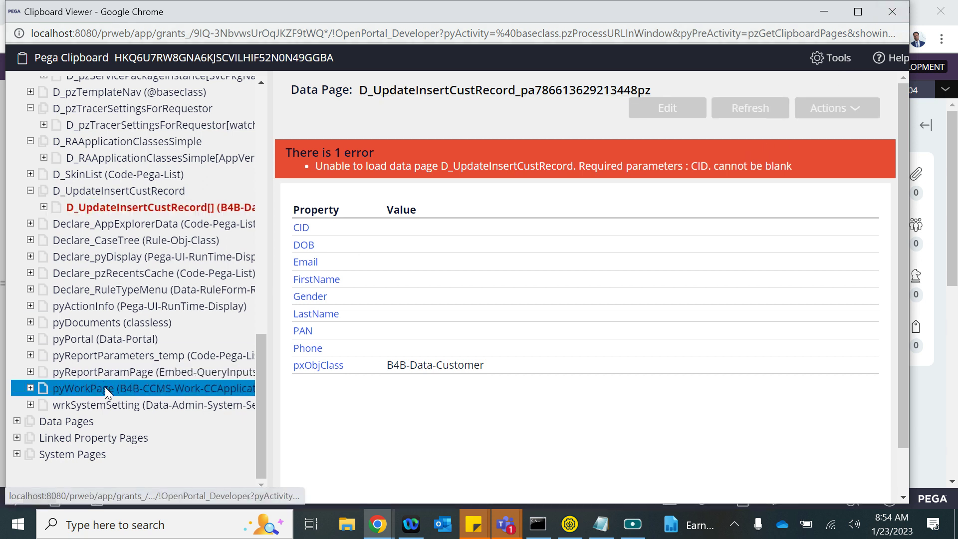
{"action": "left_click_drag", "start_coordinate": [293, 145], "coordinate": [325, 224]}
{"action": "left_click", "coordinate": [389, 228]}
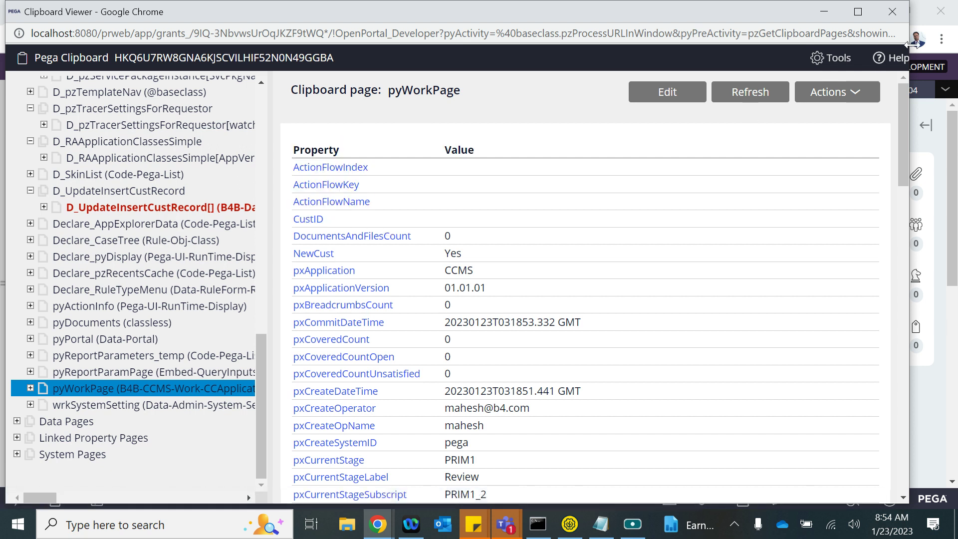
{"action": "left_click", "coordinate": [892, 17]}
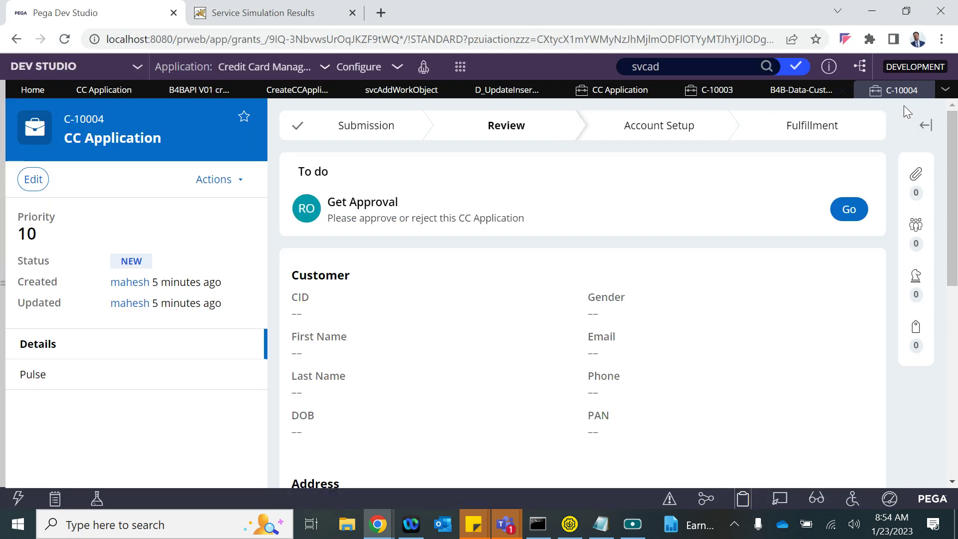
- Open case C-10005 and check its pyWorkPage NewCust value in the clipboard
{"action": "left_click", "coordinate": [710, 90]}
{"action": "left_click", "coordinate": [773, 90]}
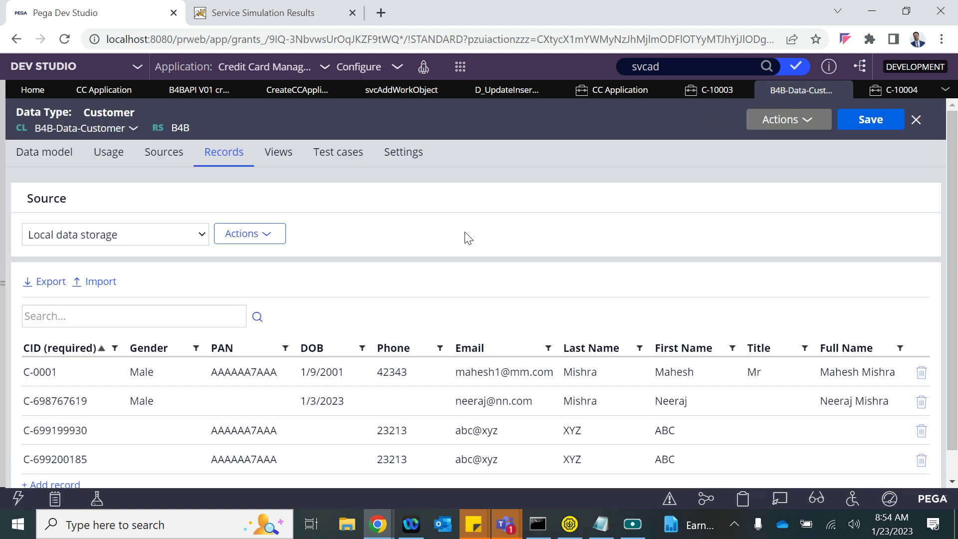
{"action": "left_click", "coordinate": [620, 90]}
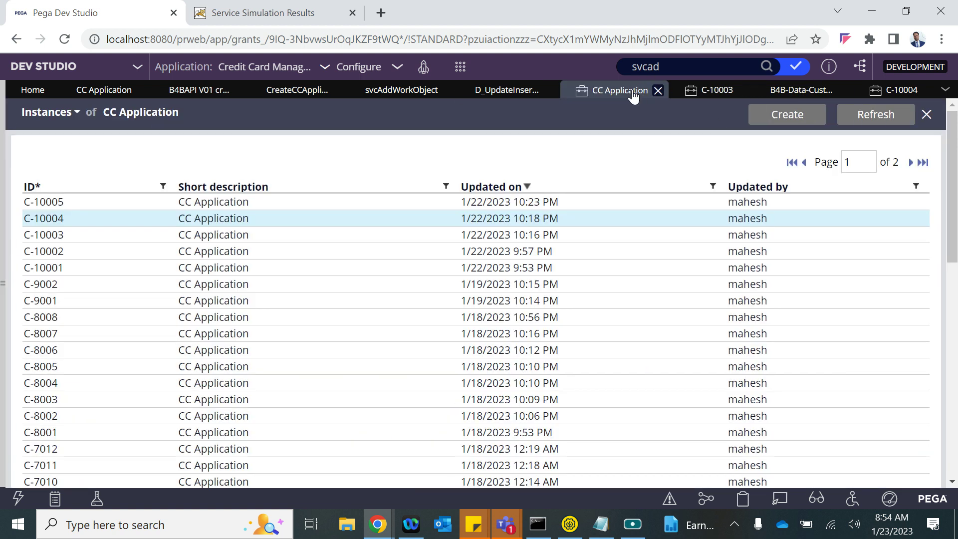
{"action": "left_click", "coordinate": [254, 205]}
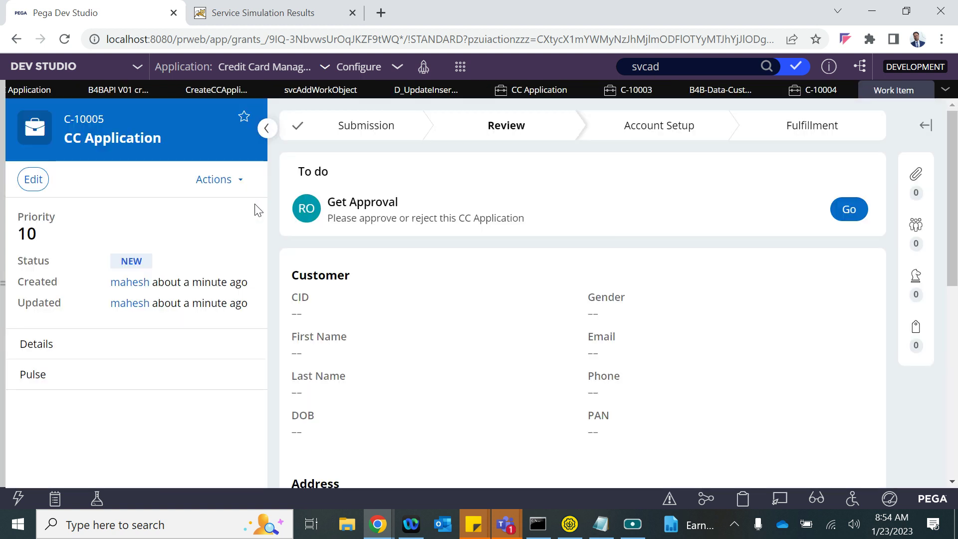
{"action": "left_click", "coordinate": [743, 503]}
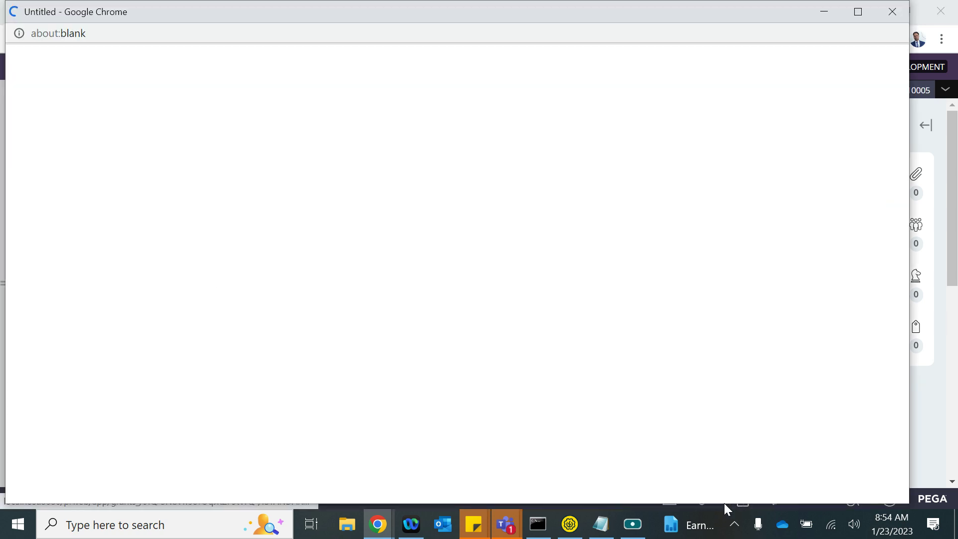
{"action": "scroll", "coordinate": [133, 314], "scroll_direction": "down", "scroll_amount": 10}
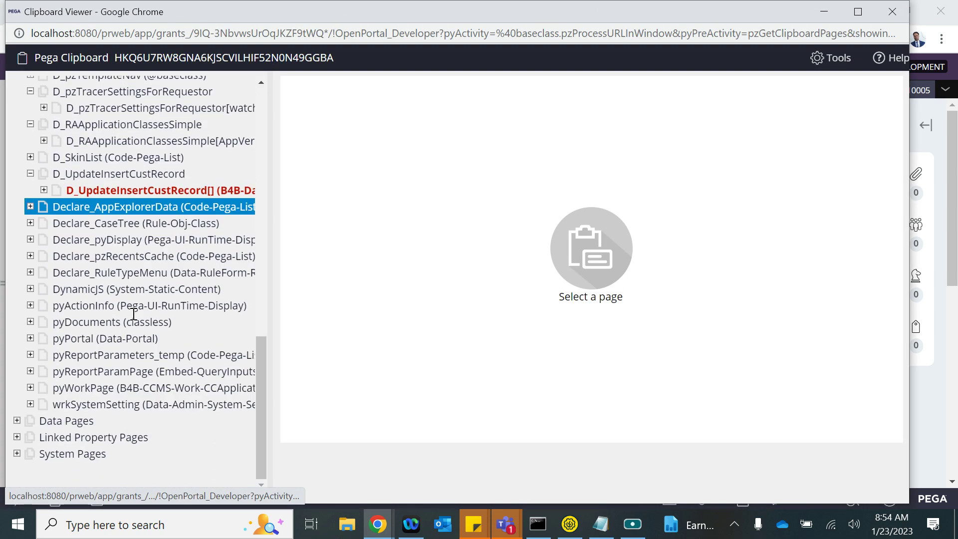
{"action": "left_click", "coordinate": [111, 389]}
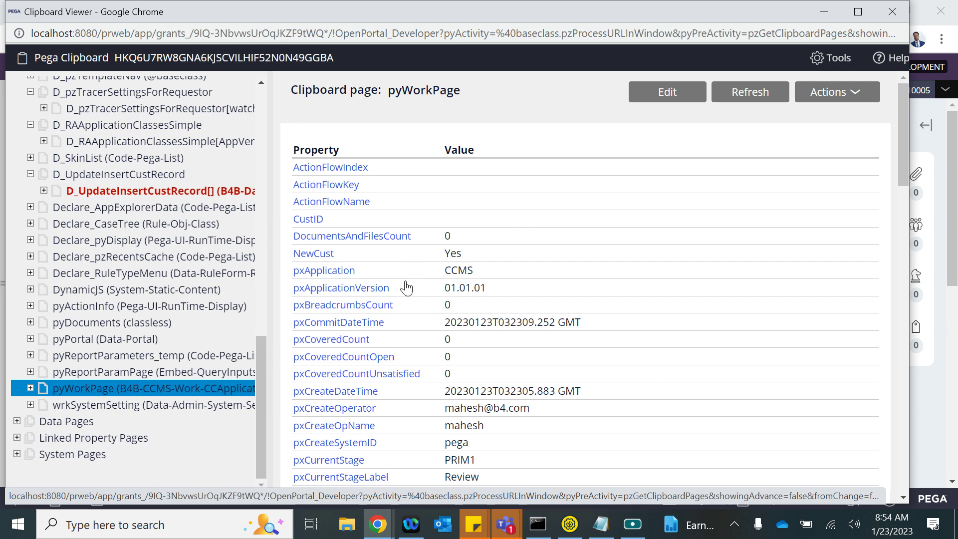
{"action": "left_click_drag", "start_coordinate": [492, 253], "coordinate": [450, 257]}
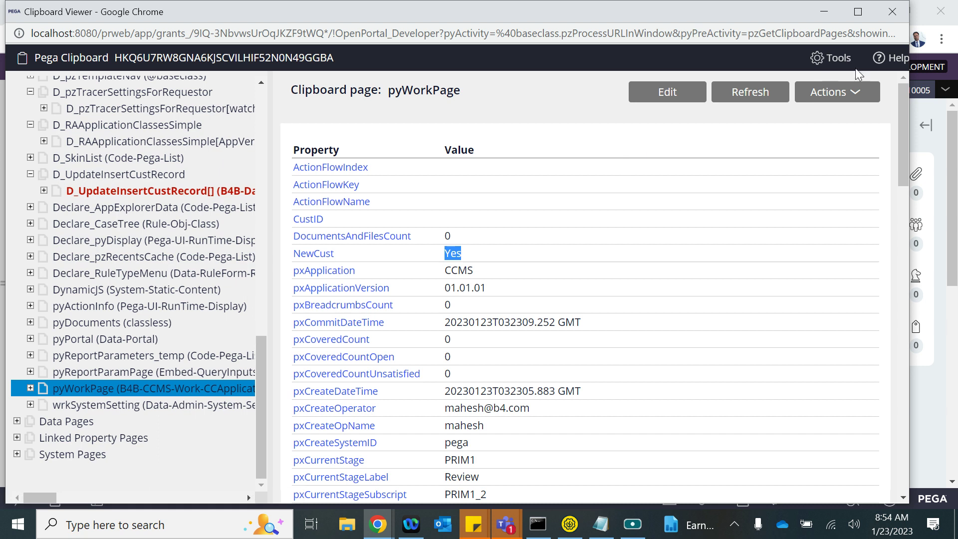
{"action": "left_click", "coordinate": [892, 11]}
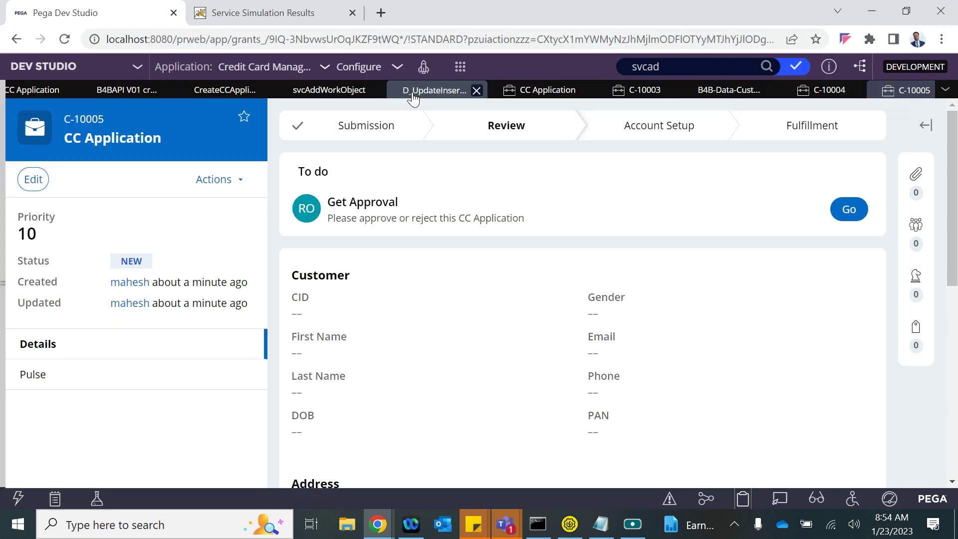
- Review step 2's NewCust When condition in the Create CC Application activity without changes
{"action": "left_click", "coordinate": [225, 91]}
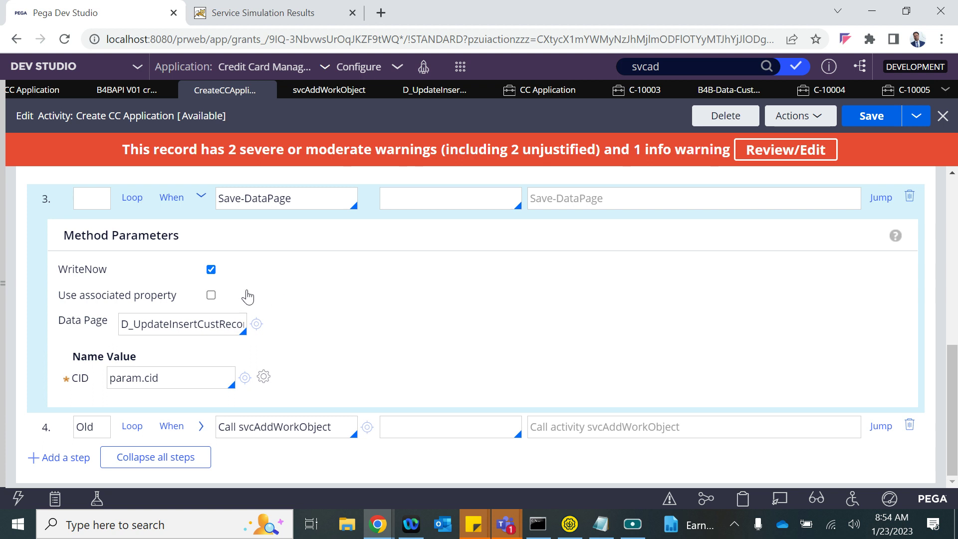
{"action": "scroll", "coordinate": [264, 249], "scroll_direction": "up", "scroll_amount": 2}
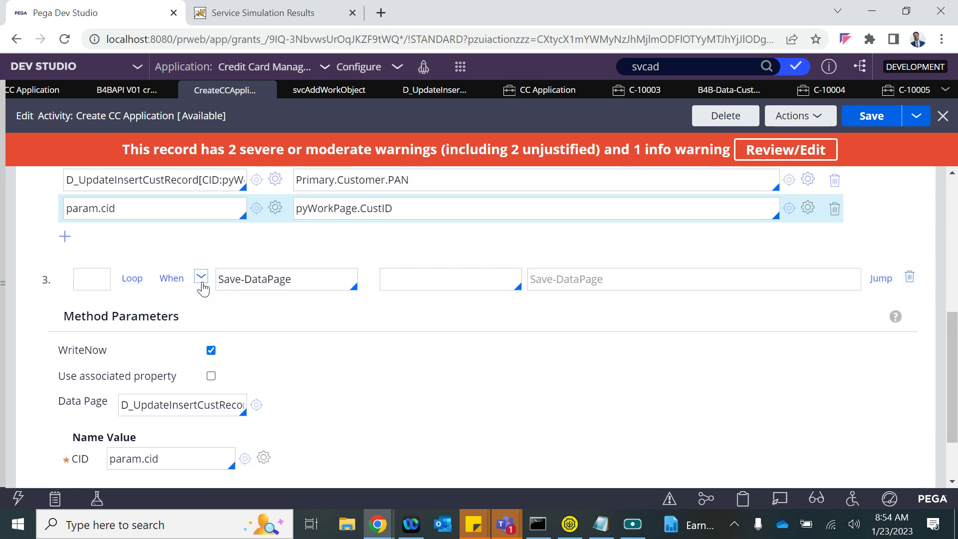
{"action": "left_click", "coordinate": [201, 277]}
{"action": "scroll", "coordinate": [235, 242], "scroll_direction": "up", "scroll_amount": 5}
{"action": "scroll", "coordinate": [194, 245], "scroll_direction": "down", "scroll_amount": 2}
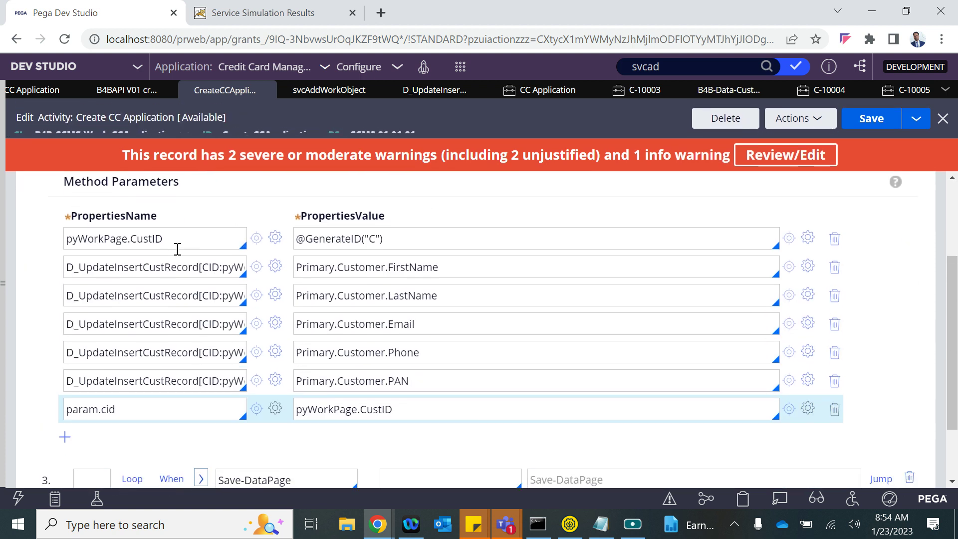
{"action": "scroll", "coordinate": [249, 227], "scroll_direction": "up", "scroll_amount": 2}
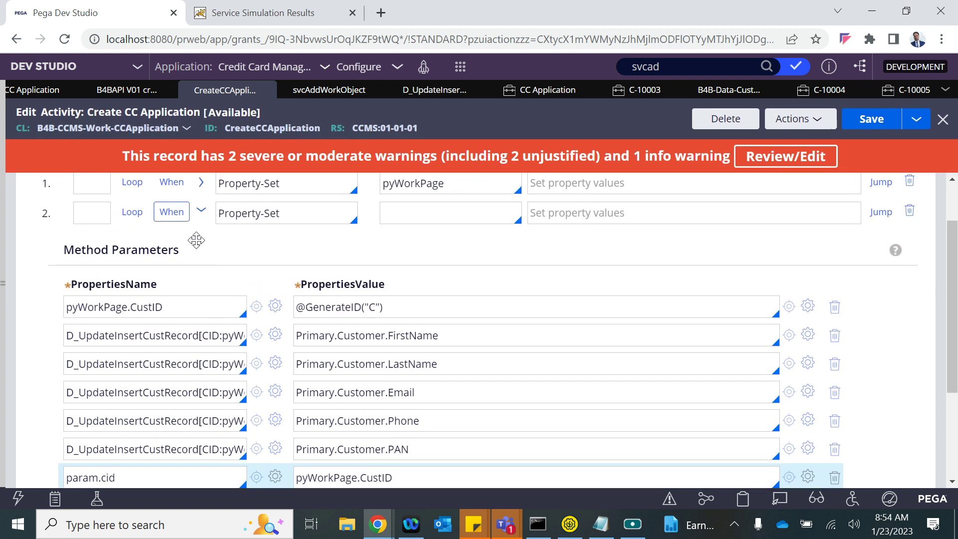
{"action": "left_click", "coordinate": [173, 214]}
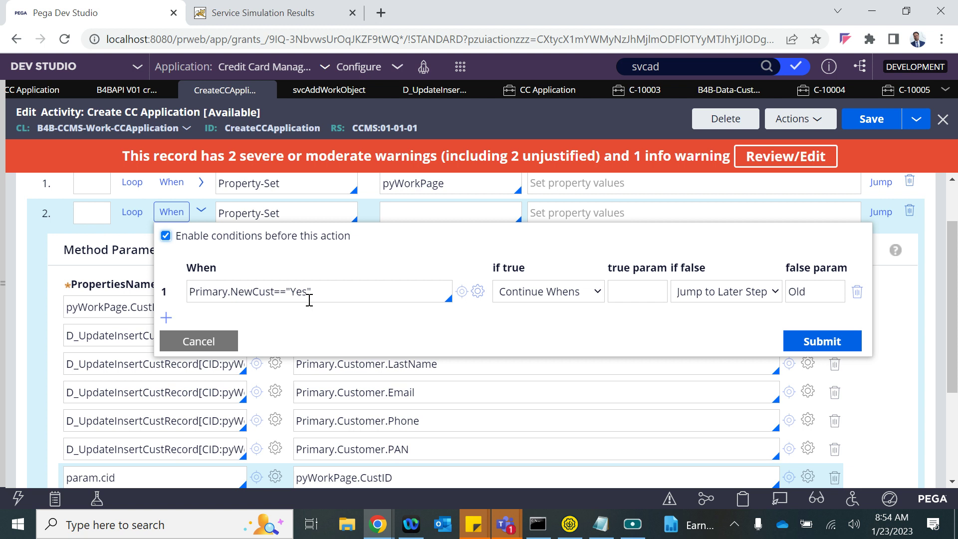
{"action": "left_click", "coordinate": [193, 344]}
- Bring up the Tracer, dismiss the session error alert, and scroll to the earliest events
{"action": "mouse_move", "coordinate": [378, 524]}
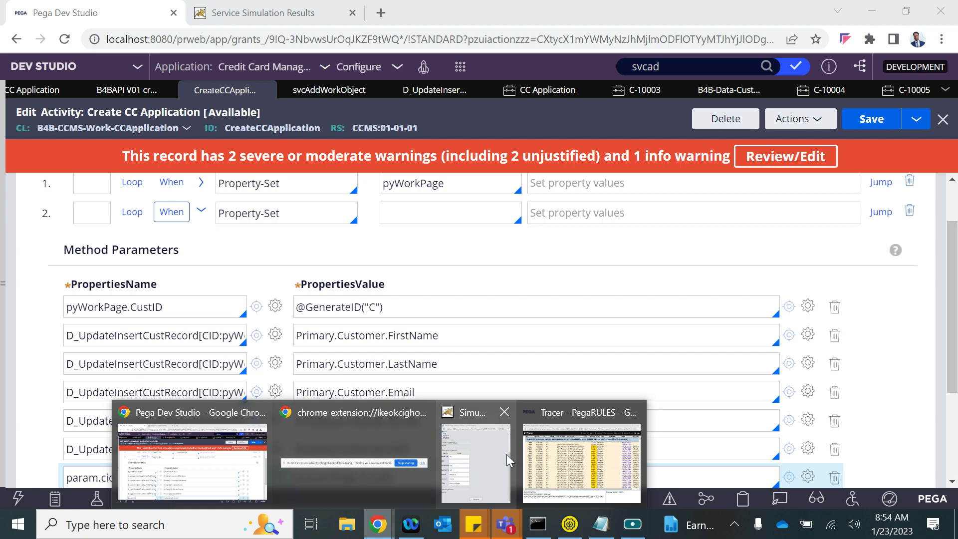
{"action": "left_click", "coordinate": [559, 454]}
{"action": "left_click", "coordinate": [501, 151]}
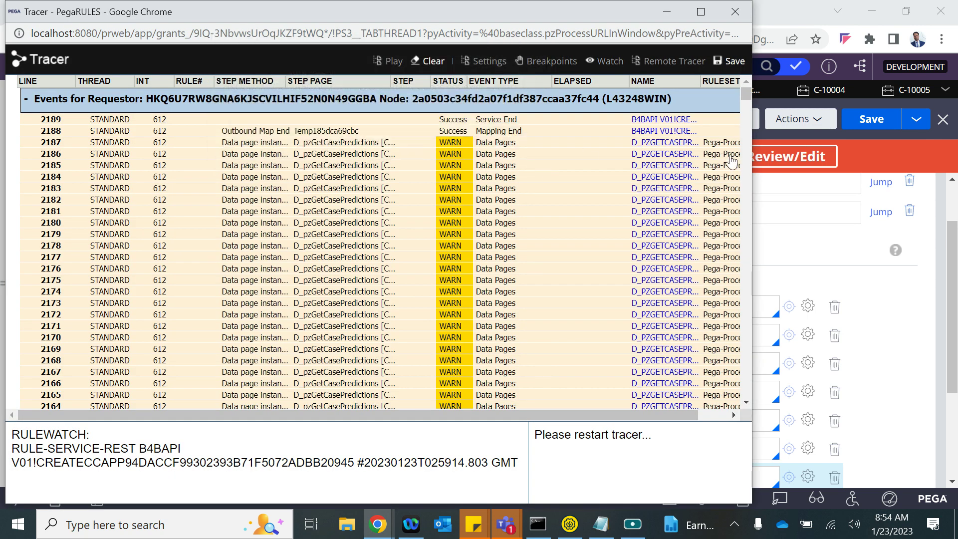
{"action": "left_click_drag", "start_coordinate": [741, 97], "coordinate": [699, 433]}
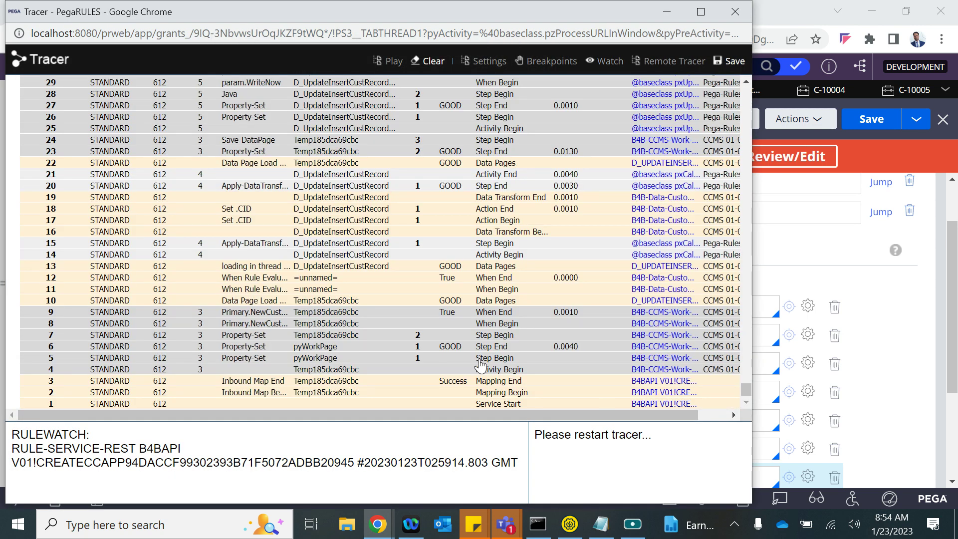
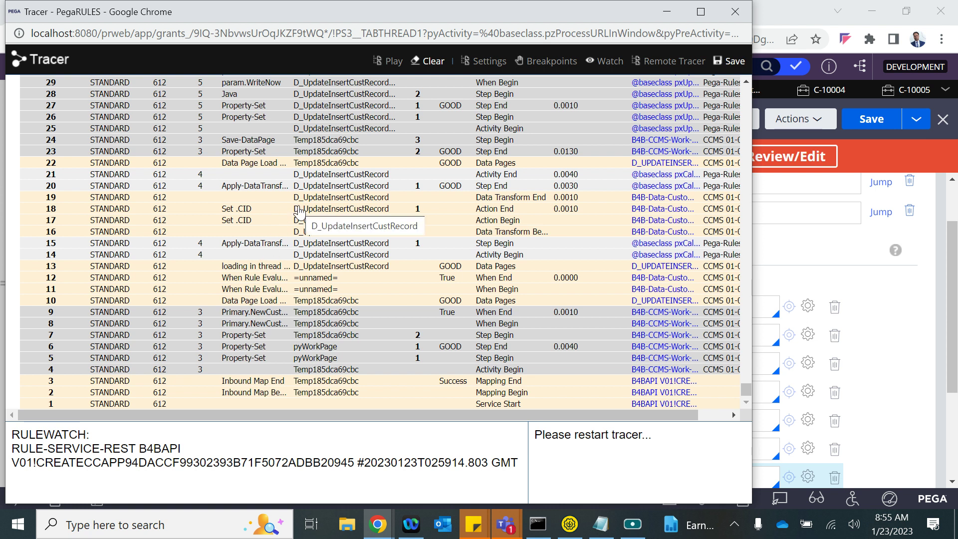
- Inspect the D_UpdateInsertCustRecord trace step's properties, then open a later pyWorkPage step's properties
{"action": "left_click", "coordinate": [328, 202]}
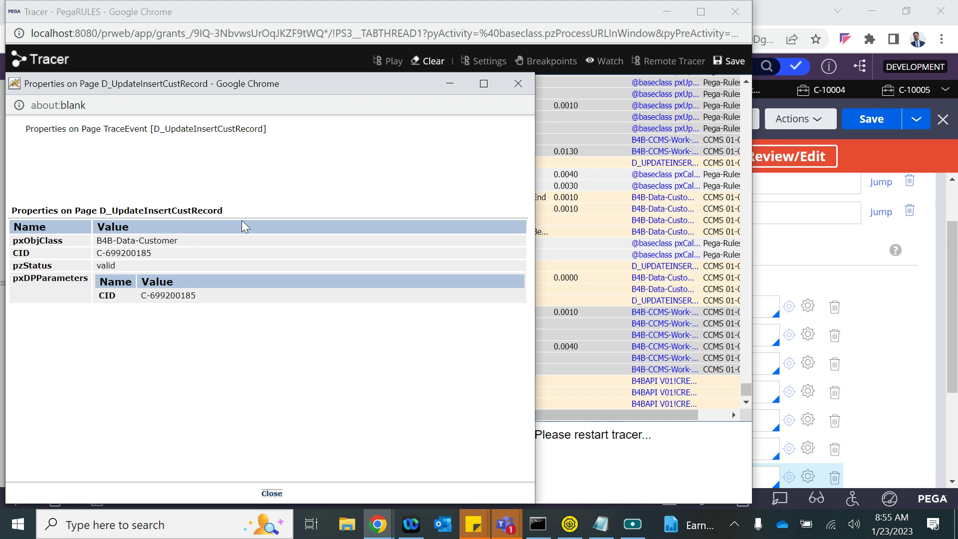
{"action": "left_click", "coordinate": [519, 89]}
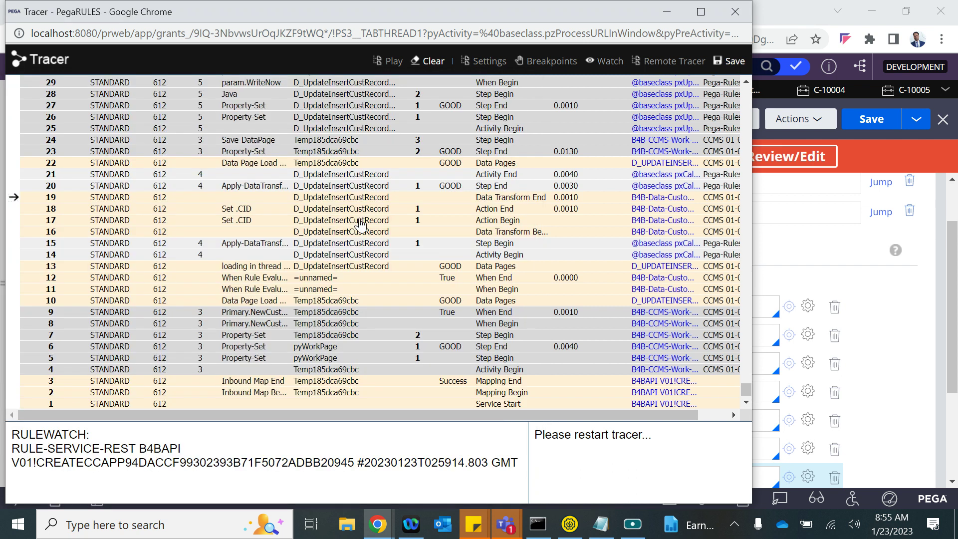
{"action": "scroll", "coordinate": [333, 152], "scroll_direction": "up", "scroll_amount": 2}
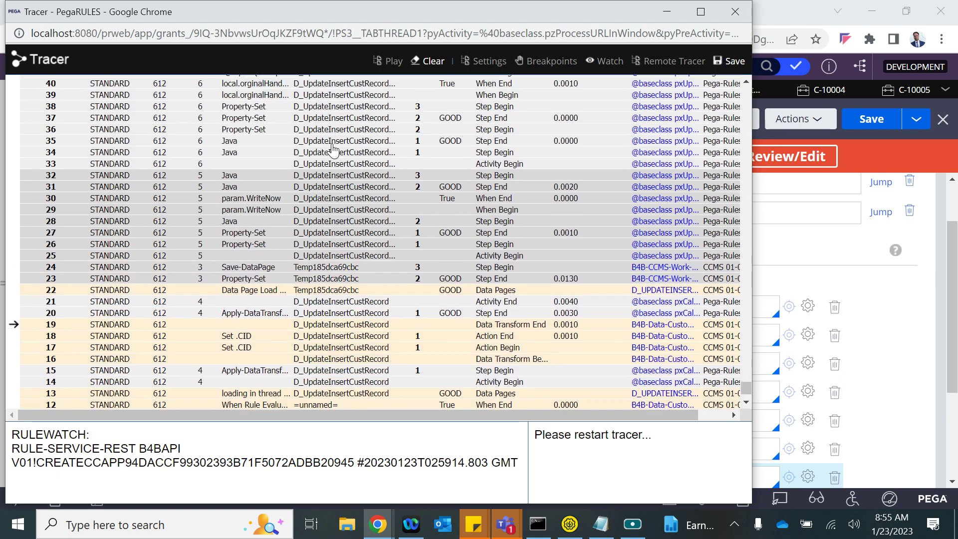
{"action": "scroll", "coordinate": [333, 149], "scroll_direction": "up", "scroll_amount": 20}
{"action": "scroll", "coordinate": [333, 150], "scroll_direction": "up", "scroll_amount": 15}
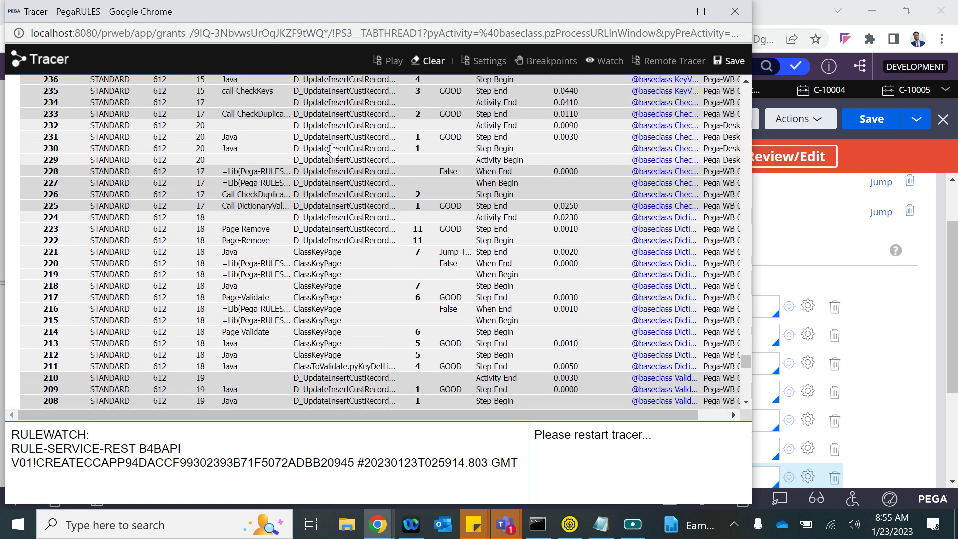
{"action": "scroll", "coordinate": [333, 150], "scroll_direction": "up", "scroll_amount": 20}
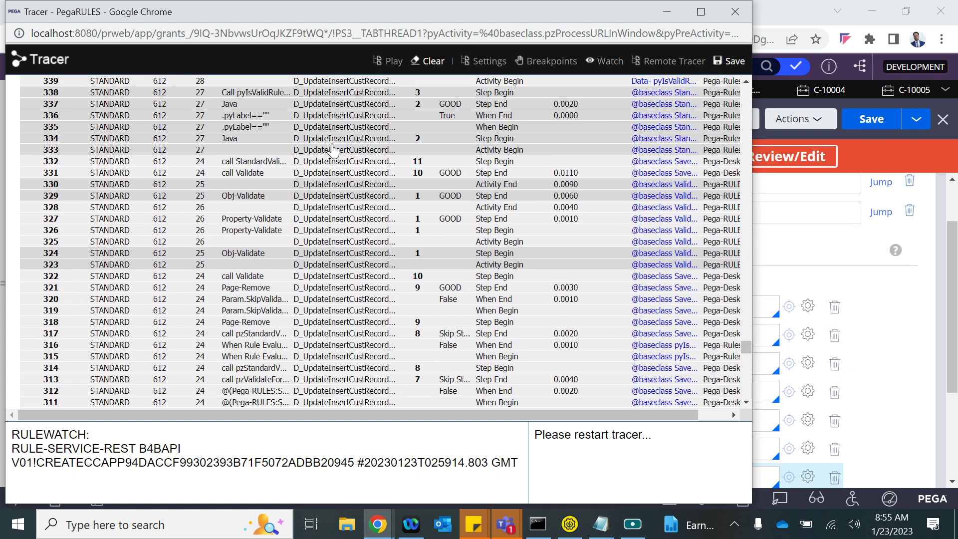
{"action": "scroll", "coordinate": [332, 149], "scroll_direction": "up", "scroll_amount": 20}
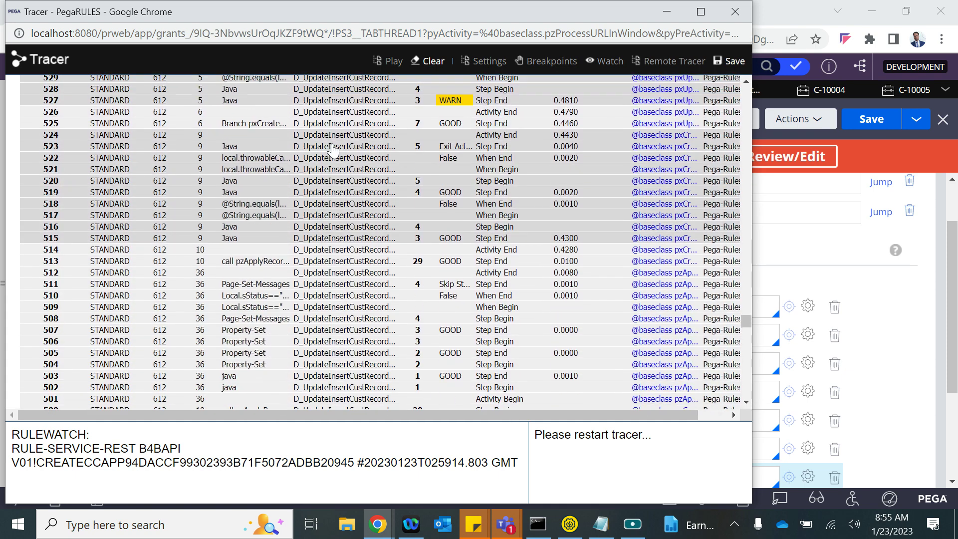
{"action": "scroll", "coordinate": [332, 150], "scroll_direction": "up", "scroll_amount": 12}
{"action": "scroll", "coordinate": [333, 150], "scroll_direction": "down", "scroll_amount": 7}
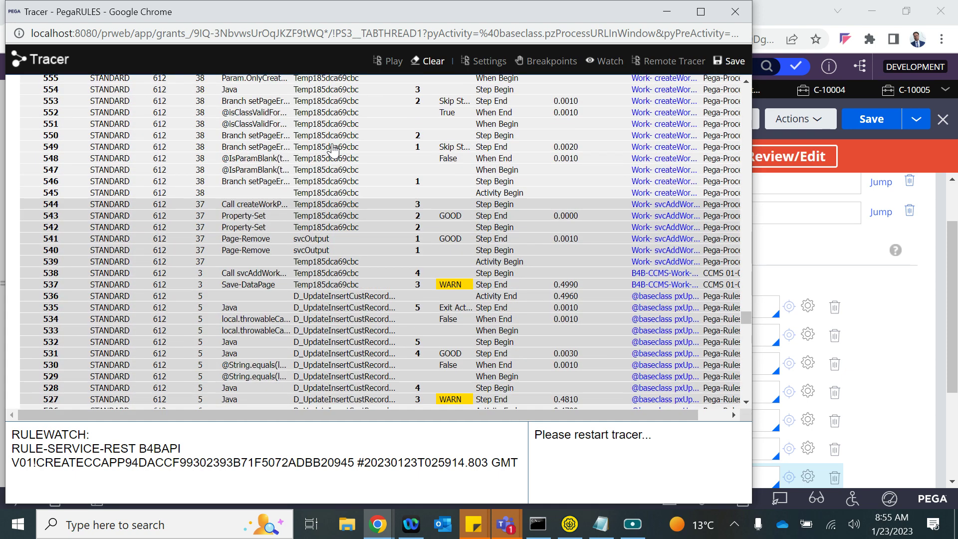
{"action": "scroll", "coordinate": [333, 149], "scroll_direction": "up", "scroll_amount": 18}
{"action": "scroll", "coordinate": [332, 149], "scroll_direction": "down", "scroll_amount": 7}
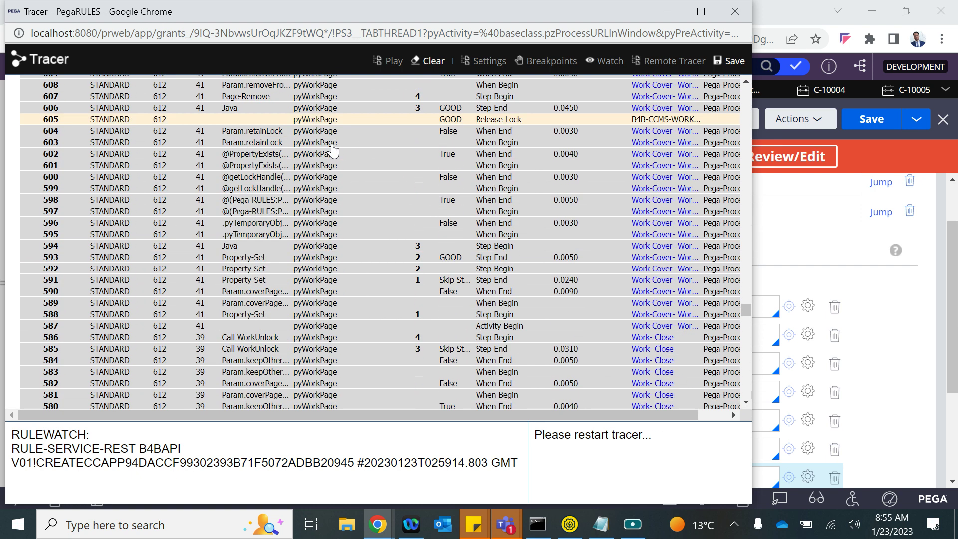
{"action": "left_click", "coordinate": [302, 280]}
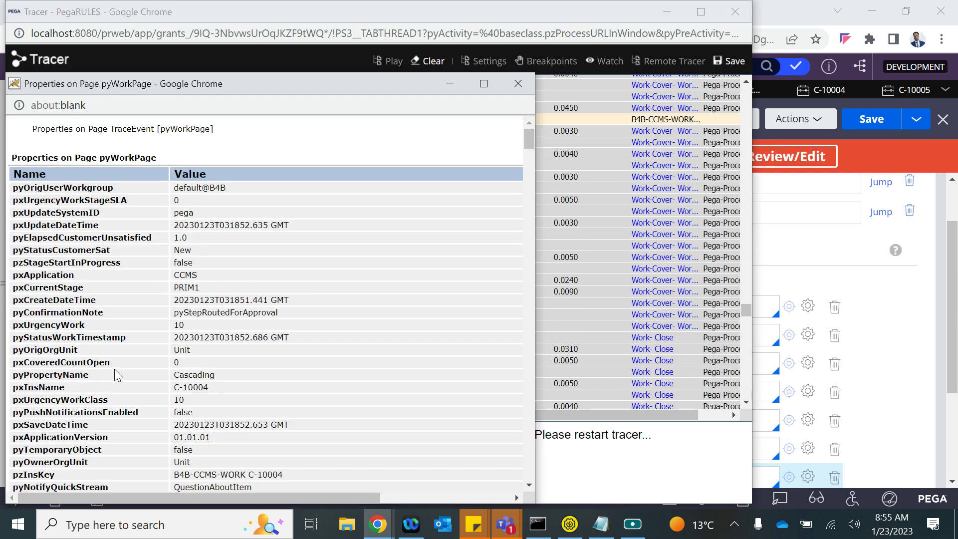
- Search the pyWorkPage properties for 'cust' to check the customer fields, then close them
{"action": "key", "text": "ctrl+f"}
{"action": "type", "text": "cust"}
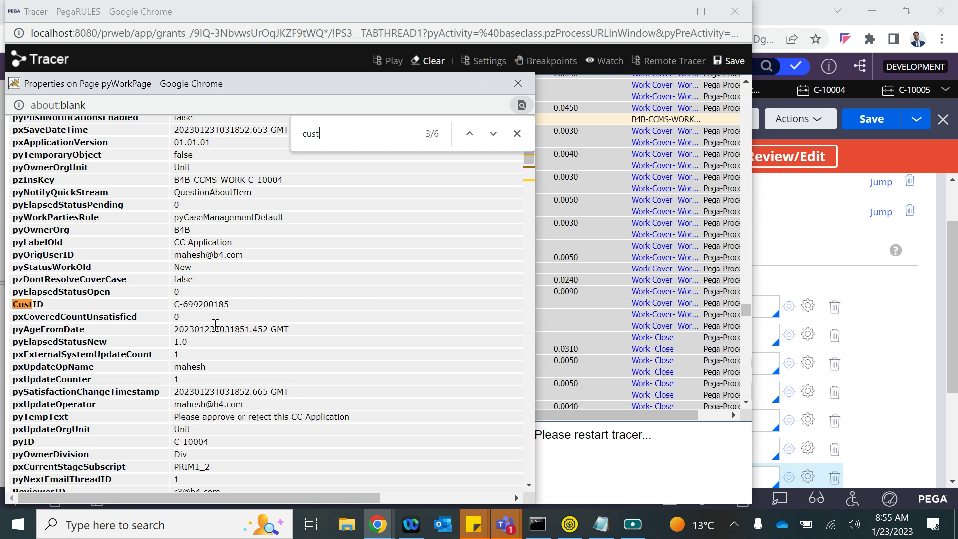
{"action": "left_click", "coordinate": [518, 83]}
- Move to another pyWorkPage step in the trace and search its properties for 'cust'
{"action": "scroll", "coordinate": [343, 222], "scroll_direction": "up", "scroll_amount": 20}
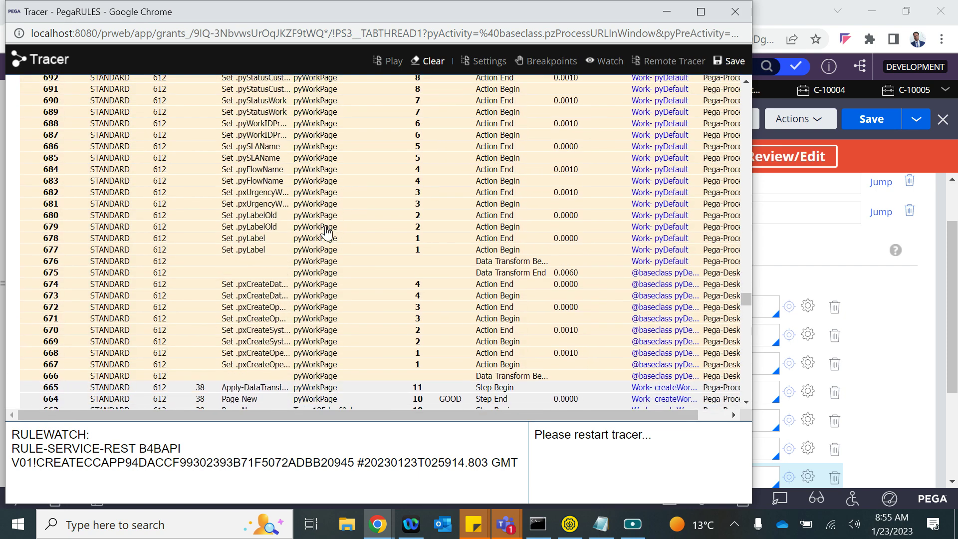
{"action": "scroll", "coordinate": [327, 231], "scroll_direction": "up", "scroll_amount": 20}
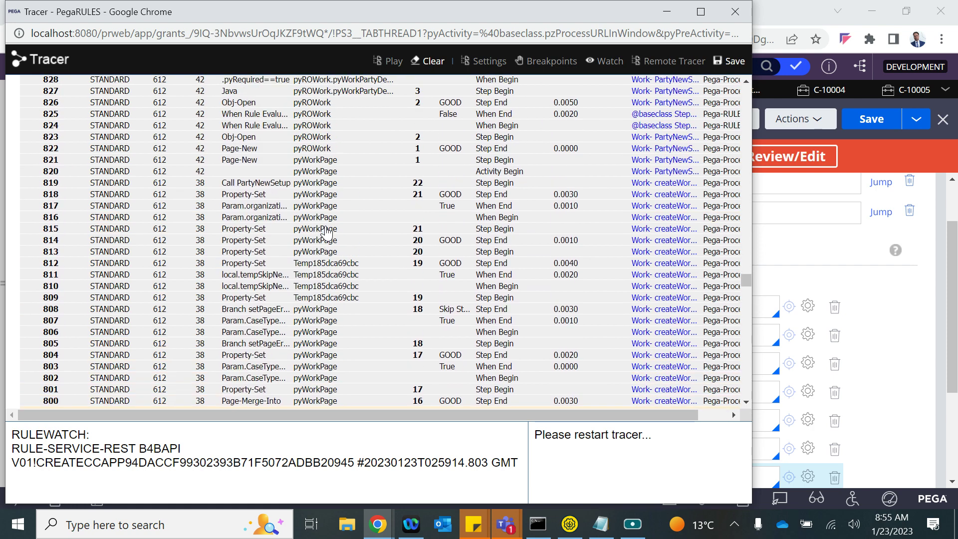
{"action": "scroll", "coordinate": [437, 332], "scroll_direction": "down", "scroll_amount": 20}
{"action": "scroll", "coordinate": [437, 332], "scroll_direction": "up", "scroll_amount": 20}
{"action": "scroll", "coordinate": [437, 332], "scroll_direction": "up", "scroll_amount": 20}
{"action": "scroll", "coordinate": [437, 332], "scroll_direction": "up", "scroll_amount": 20}
{"action": "scroll", "coordinate": [437, 333], "scroll_direction": "up", "scroll_amount": 20}
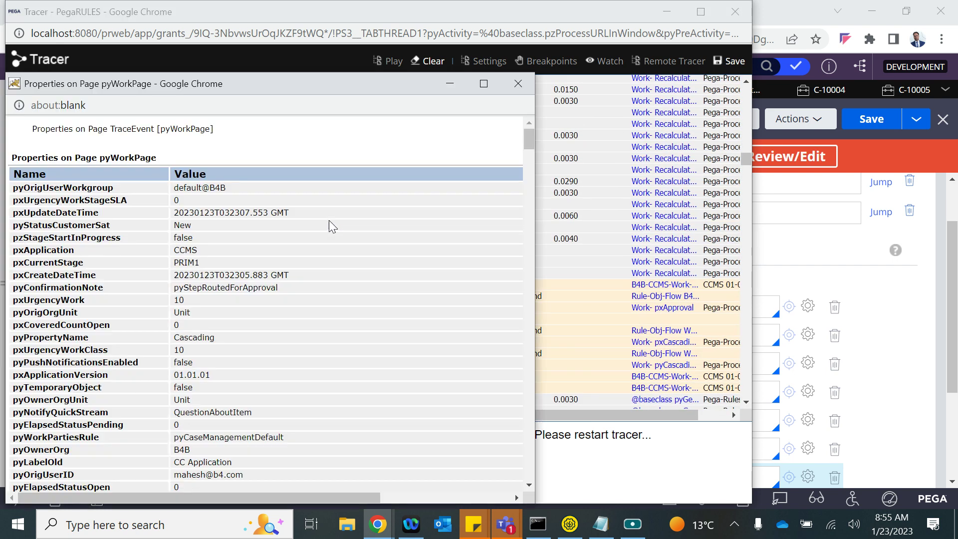
{"action": "key", "text": "ctrl+f"}
{"action": "type", "text": "custi"}
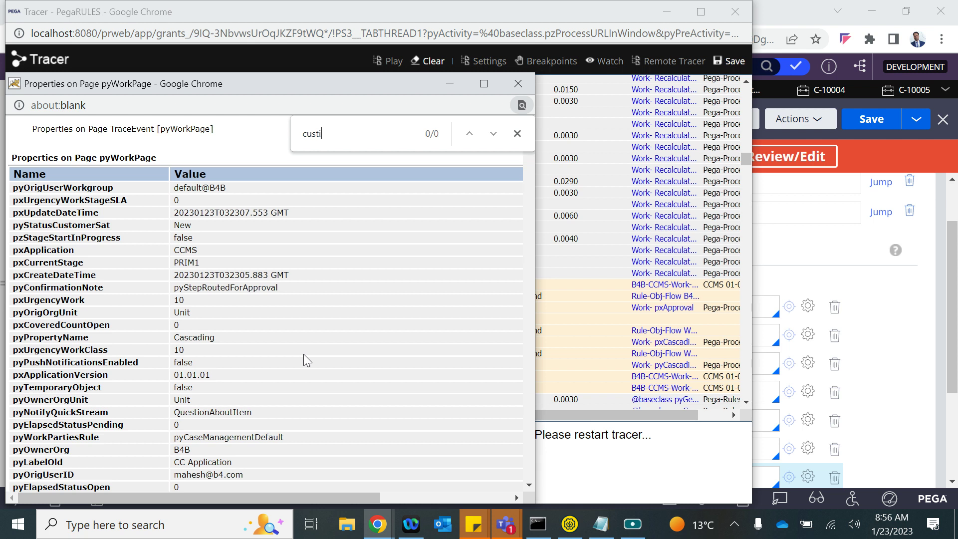
{"action": "key", "text": "BackSpace"}
- Review the CustID, NewCust and Customer entries, then close the pyWorkPage property list
{"action": "scroll", "coordinate": [295, 428], "scroll_direction": "down", "scroll_amount": 10}
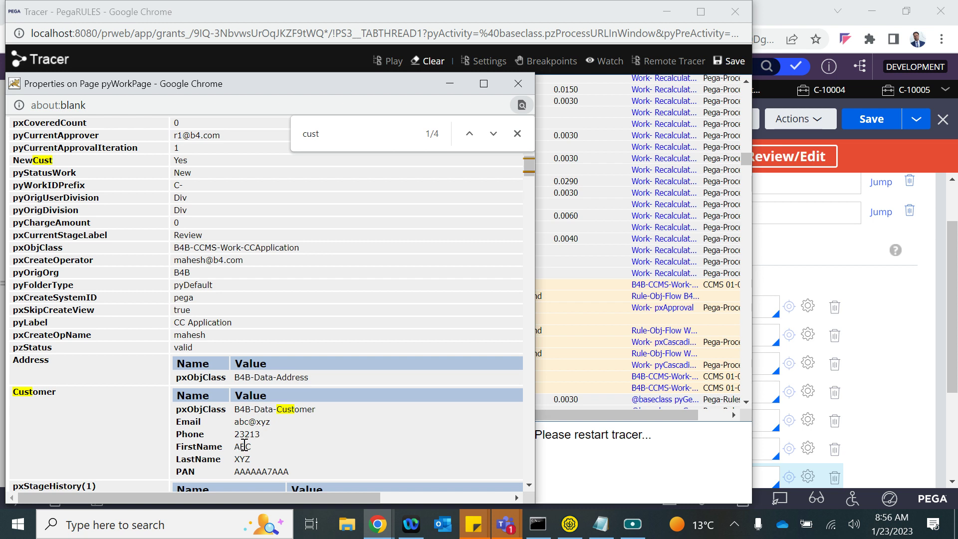
{"action": "scroll", "coordinate": [267, 450], "scroll_direction": "down", "scroll_amount": 1}
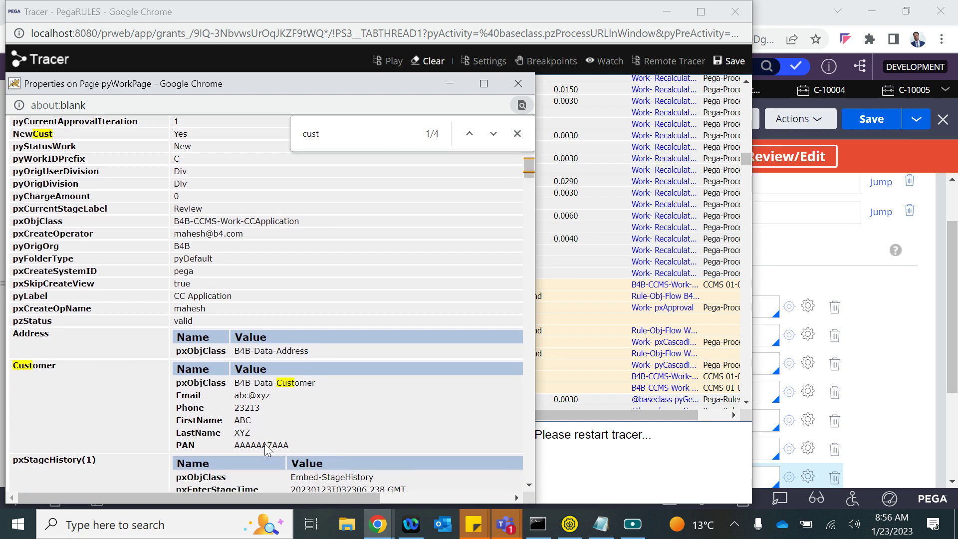
{"action": "scroll", "coordinate": [184, 302], "scroll_direction": "up", "scroll_amount": 6}
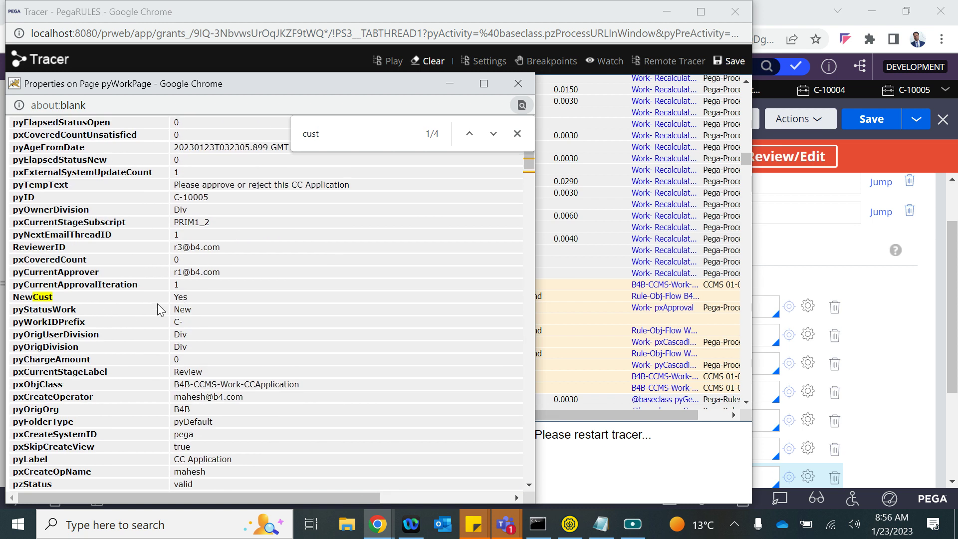
{"action": "scroll", "coordinate": [180, 210], "scroll_direction": "up", "scroll_amount": 12}
{"action": "scroll", "coordinate": [180, 210], "scroll_direction": "down", "scroll_amount": 9}
{"action": "scroll", "coordinate": [180, 211], "scroll_direction": "down", "scroll_amount": 3}
{"action": "left_click_drag", "start_coordinate": [39, 212], "coordinate": [30, 120]}
{"action": "left_click", "coordinate": [95, 313]}
{"action": "scroll", "coordinate": [94, 314], "scroll_direction": "down", "scroll_amount": 5}
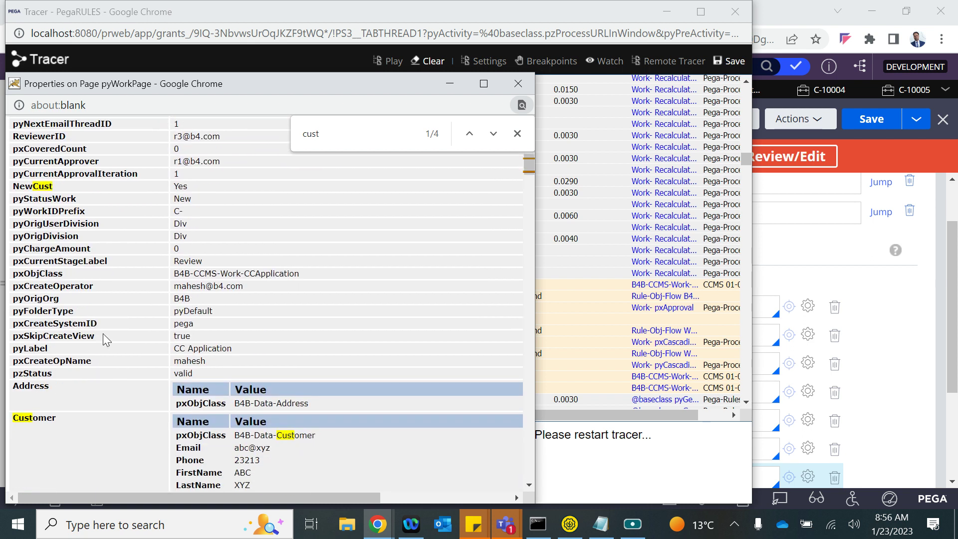
{"action": "scroll", "coordinate": [96, 224], "scroll_direction": "up", "scroll_amount": 6}
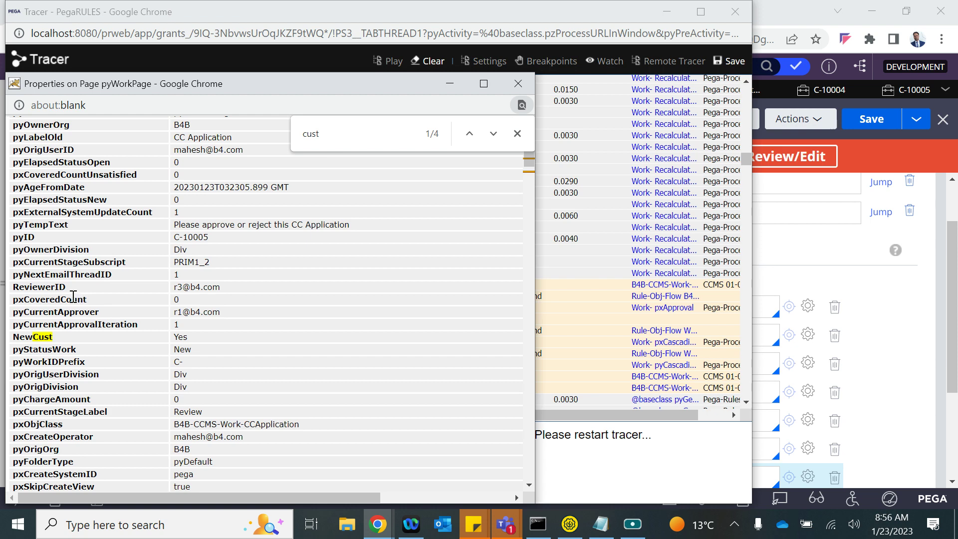
{"action": "scroll", "coordinate": [73, 312], "scroll_direction": "down", "scroll_amount": 10}
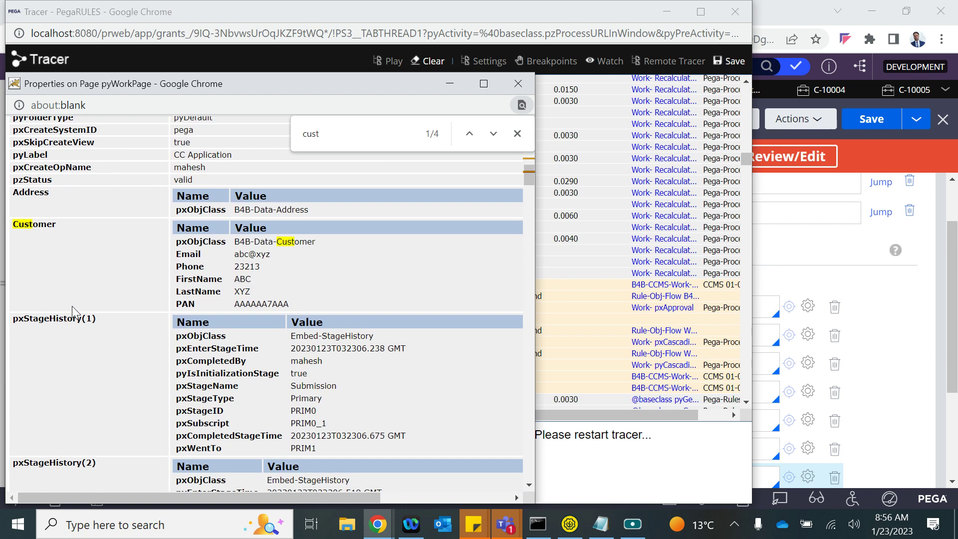
{"action": "scroll", "coordinate": [72, 306], "scroll_direction": "up", "scroll_amount": 10}
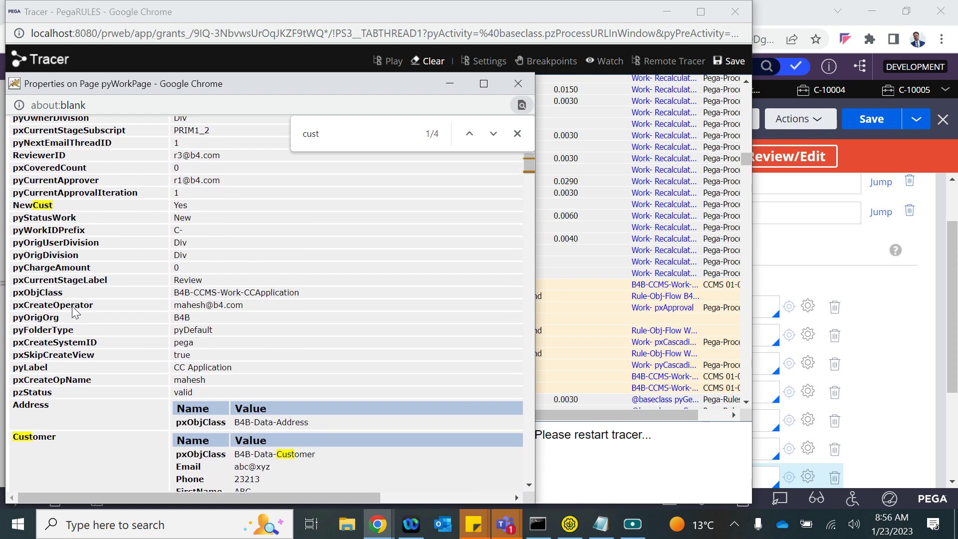
{"action": "scroll", "coordinate": [72, 307], "scroll_direction": "up", "scroll_amount": 3}
{"action": "scroll", "coordinate": [135, 372], "scroll_direction": "down", "scroll_amount": 8}
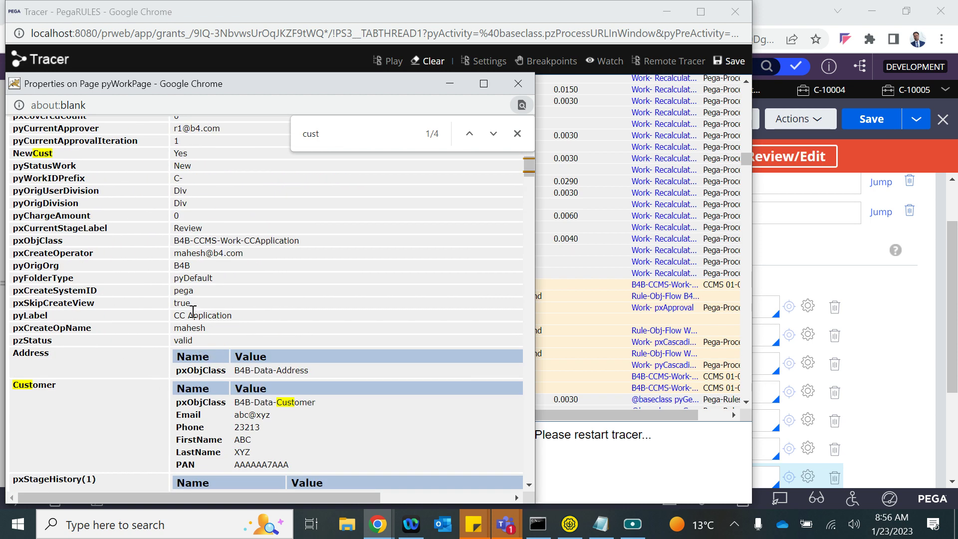
{"action": "left_click", "coordinate": [517, 84]}
- Close the Tracer and review step 2's CustID setting and the Save-DataPage step's parameters
{"action": "left_click", "coordinate": [735, 11]}
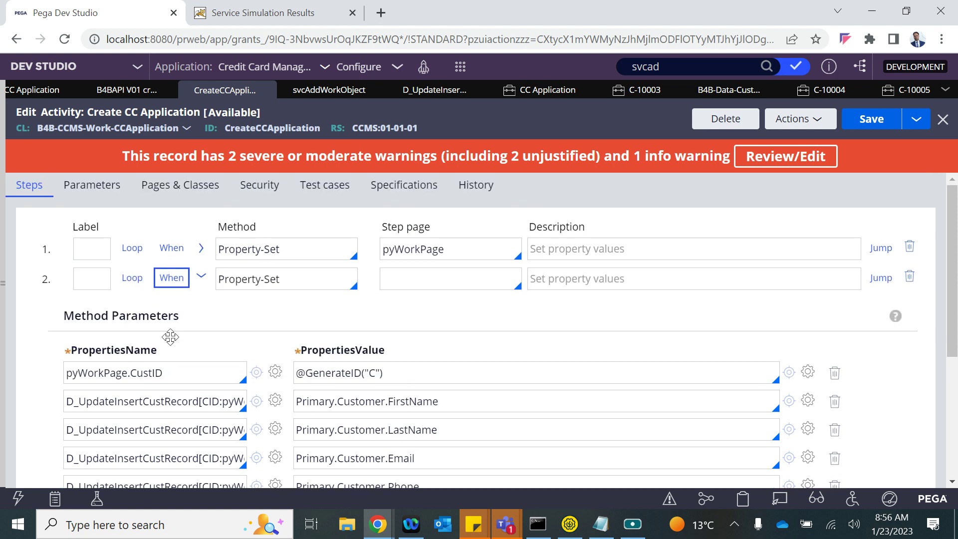
{"action": "left_click", "coordinate": [145, 375]}
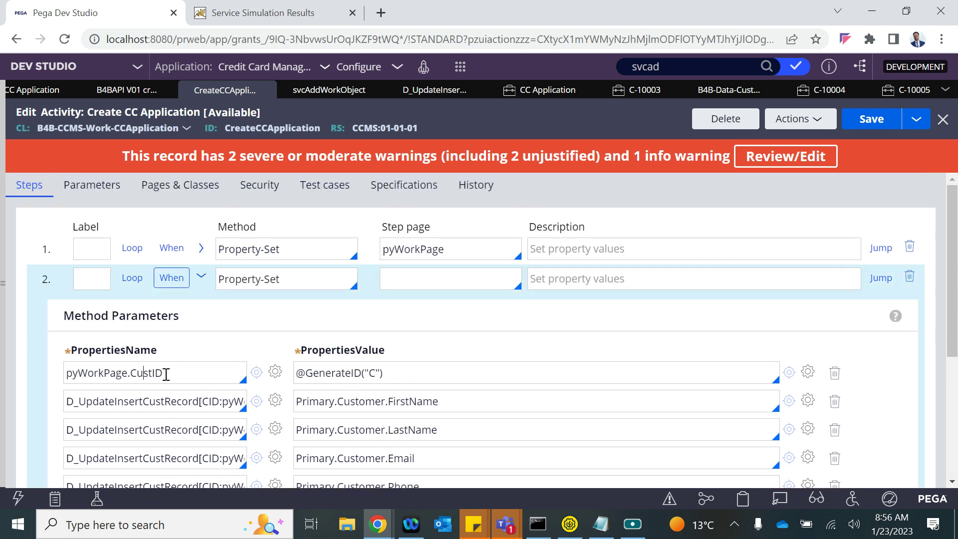
{"action": "scroll", "coordinate": [166, 374], "scroll_direction": "down", "scroll_amount": 3}
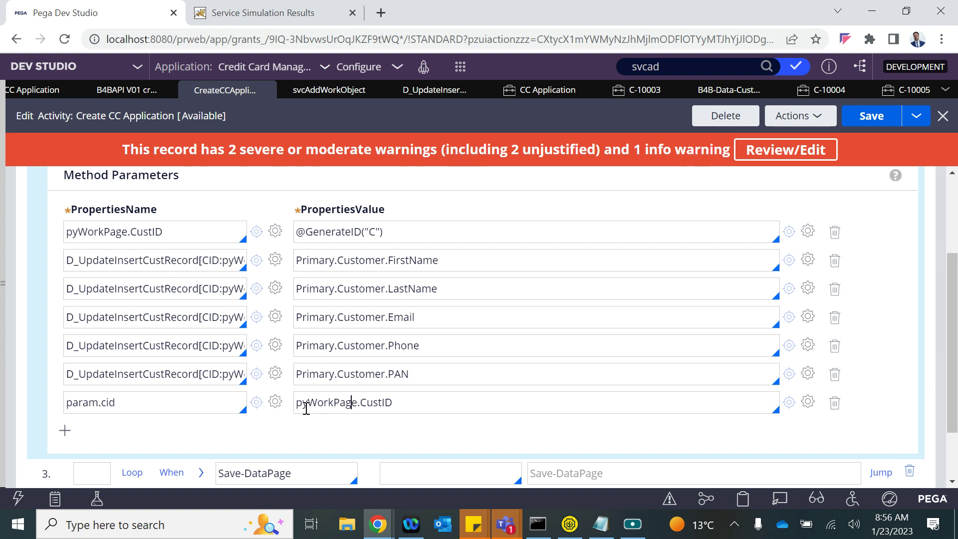
{"action": "scroll", "coordinate": [327, 408], "scroll_direction": "down", "scroll_amount": 2}
{"action": "left_click", "coordinate": [203, 397]}
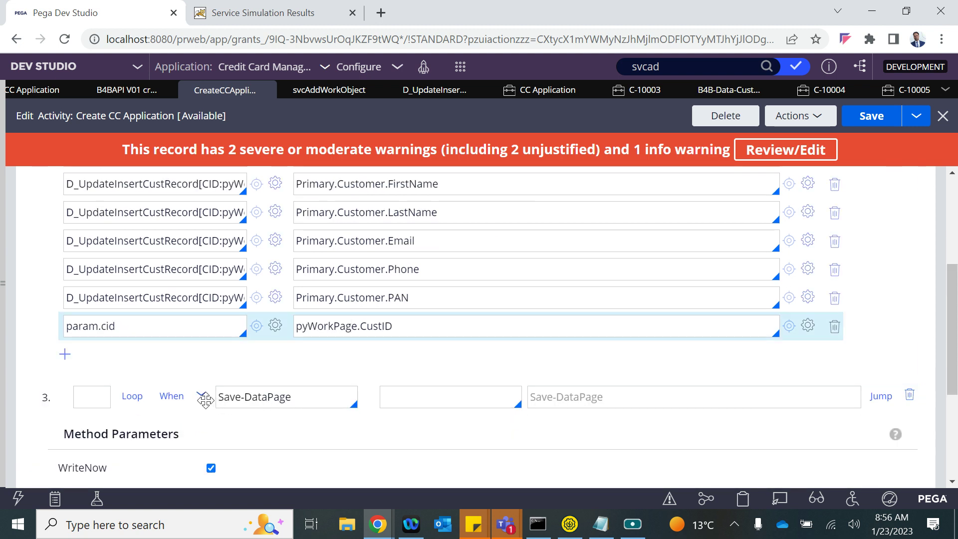
{"action": "scroll", "coordinate": [206, 399], "scroll_direction": "down", "scroll_amount": 3}
{"action": "scroll", "coordinate": [206, 400], "scroll_direction": "down", "scroll_amount": 1}
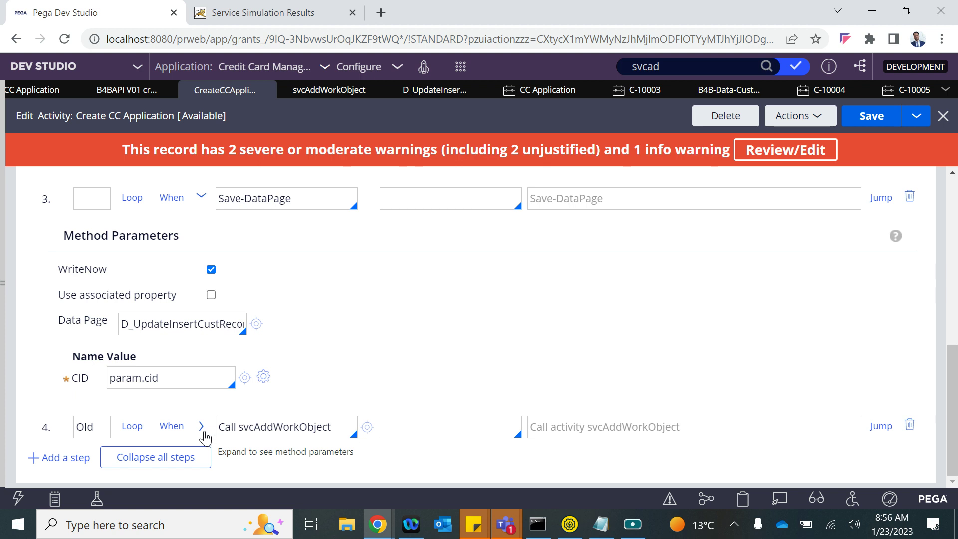
{"action": "scroll", "coordinate": [235, 323], "scroll_direction": "up", "scroll_amount": 3}
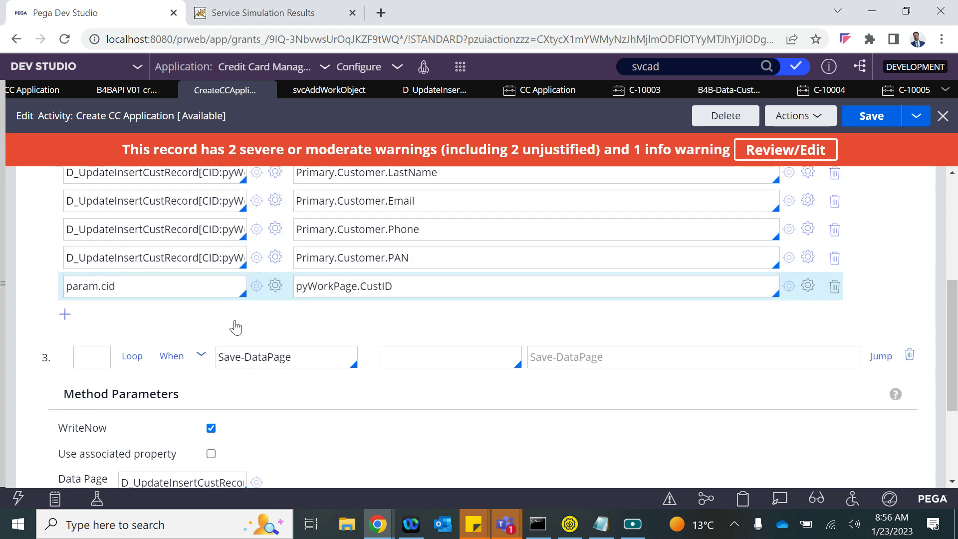
{"action": "left_click", "coordinate": [201, 356]}
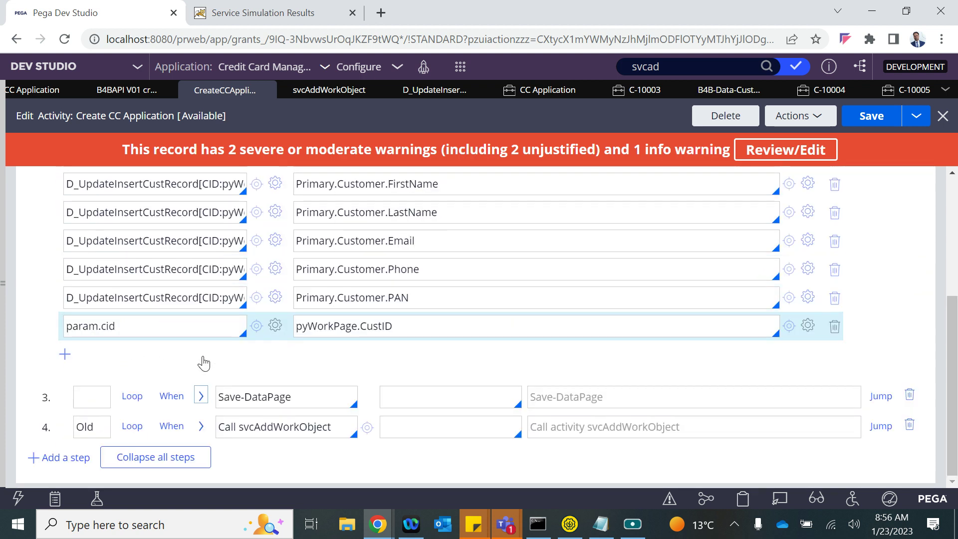
- Collapse step 2's parameters and add a new empty step 5
{"action": "scroll", "coordinate": [203, 363], "scroll_direction": "up", "scroll_amount": 2}
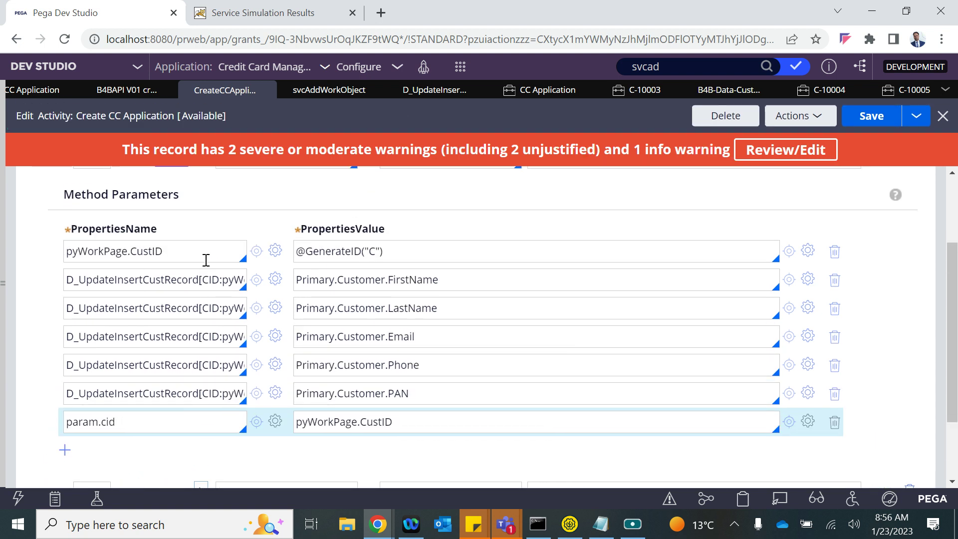
{"action": "scroll", "coordinate": [205, 261], "scroll_direction": "up", "scroll_amount": 2}
{"action": "left_click", "coordinate": [201, 230]}
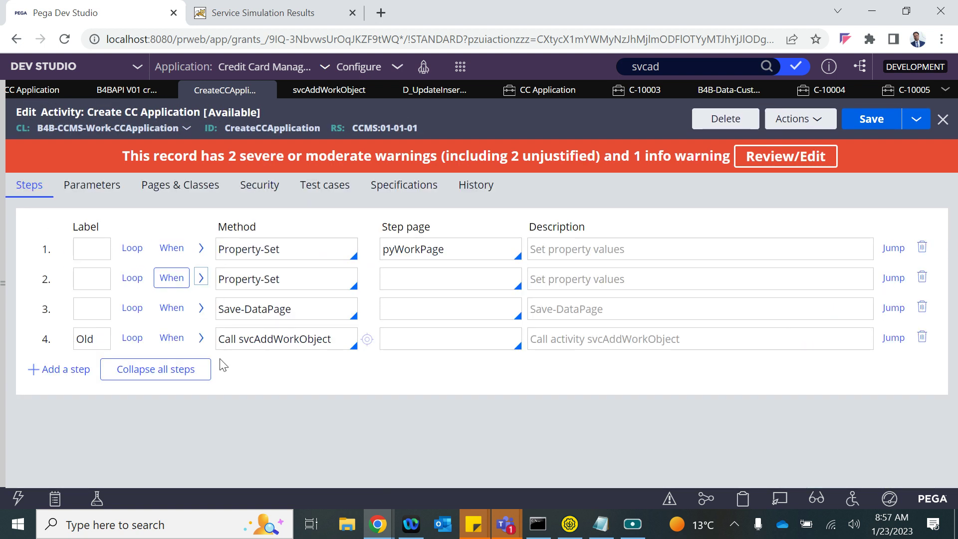
{"action": "key", "text": "Return"}
- Make step 5 a Property-Set targeting pyWorkPage.CustID
{"action": "left_click", "coordinate": [250, 369]}
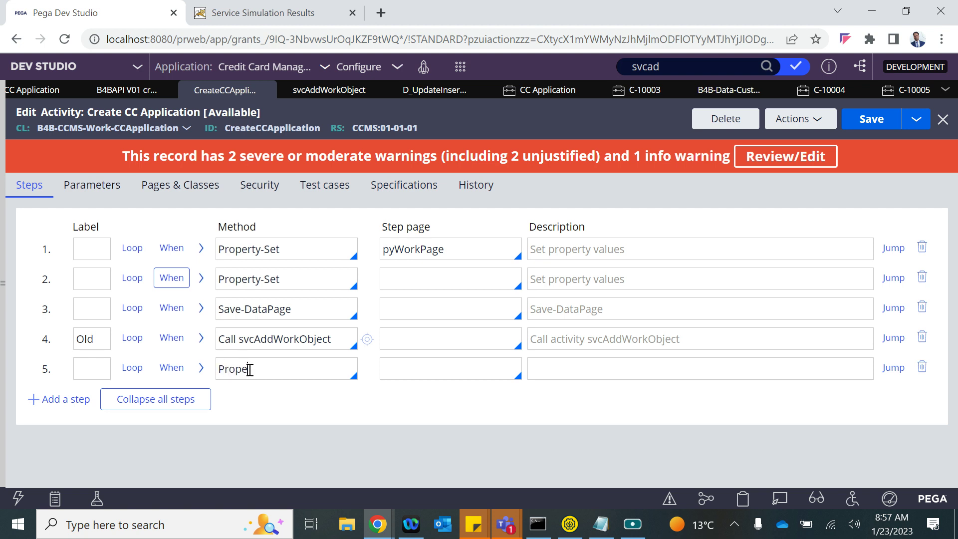
{"action": "key", "text": "Down"}
{"action": "key", "text": "Down"}
{"action": "key", "text": "Down"}
{"action": "key", "text": "Down"}
{"action": "key", "text": "Down"}
{"action": "key", "text": "Down"}
{"action": "key", "text": "Down"}
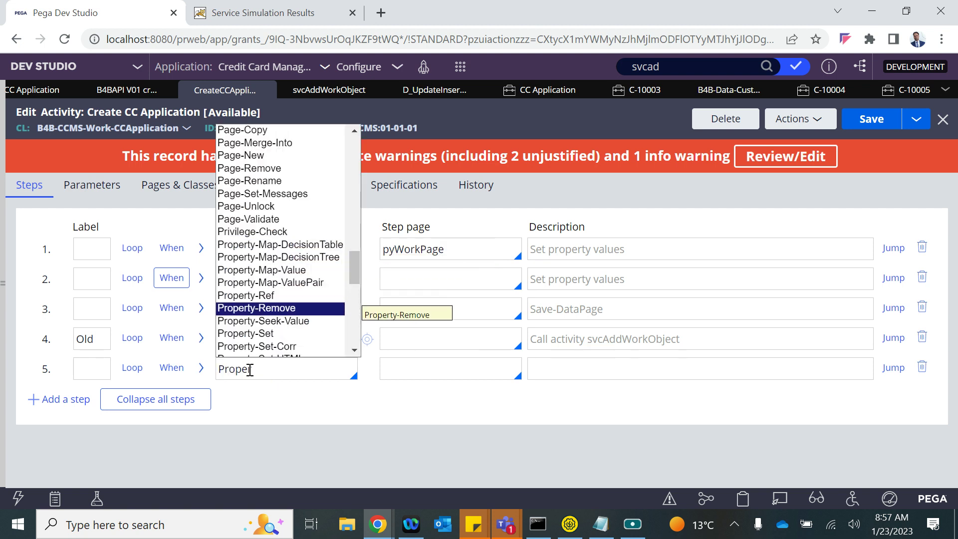
{"action": "key", "text": "Return"}
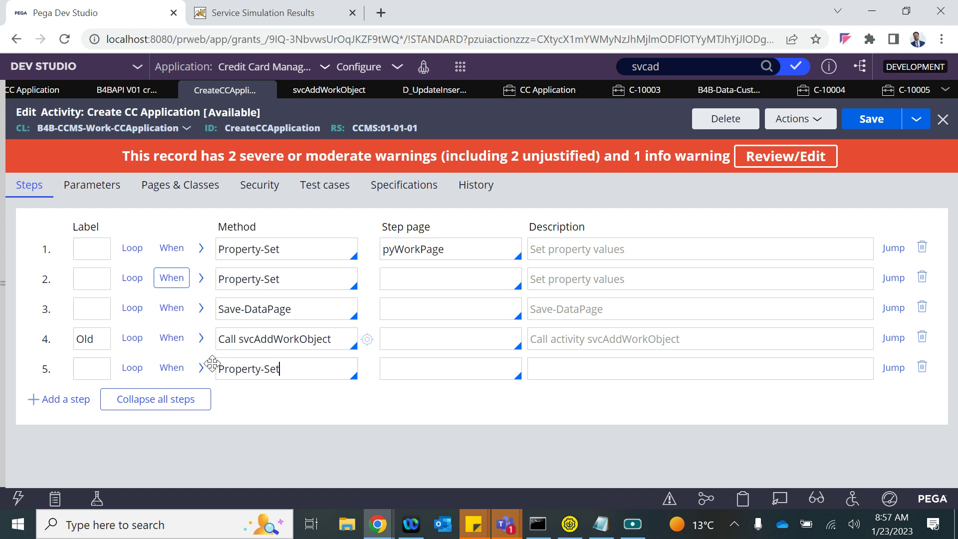
{"action": "left_click", "coordinate": [200, 368]}
{"action": "scroll", "coordinate": [234, 439], "scroll_direction": "down", "scroll_amount": 2}
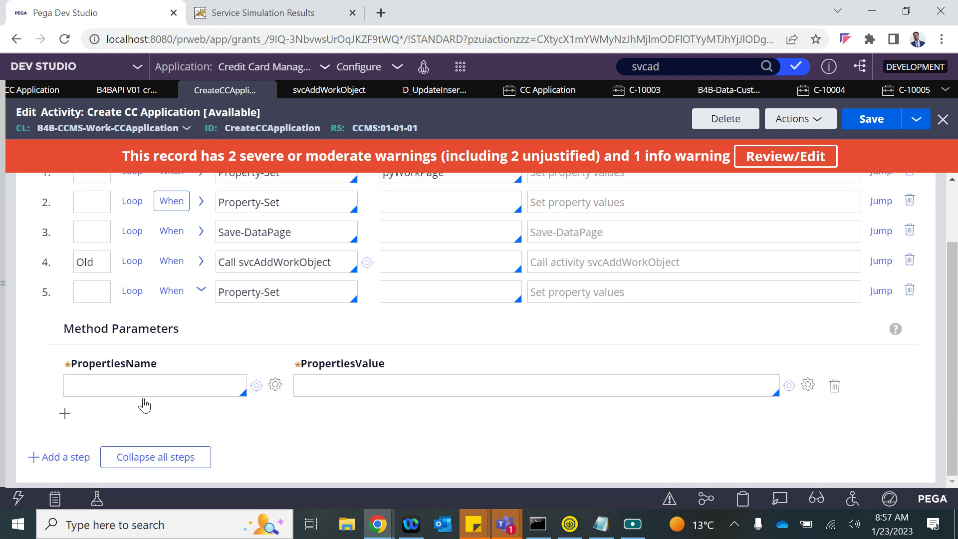
{"action": "left_click", "coordinate": [147, 383]}
{"action": "key", "text": "Down"}
{"action": "key", "text": "Down"}
{"action": "key", "text": "Down"}
{"action": "key", "text": "Down"}
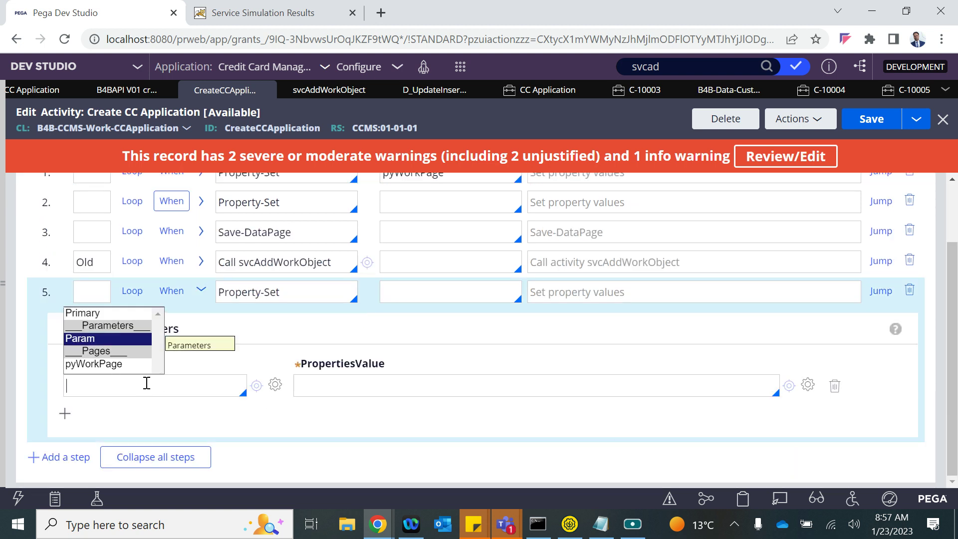
{"action": "key", "text": "Return"}
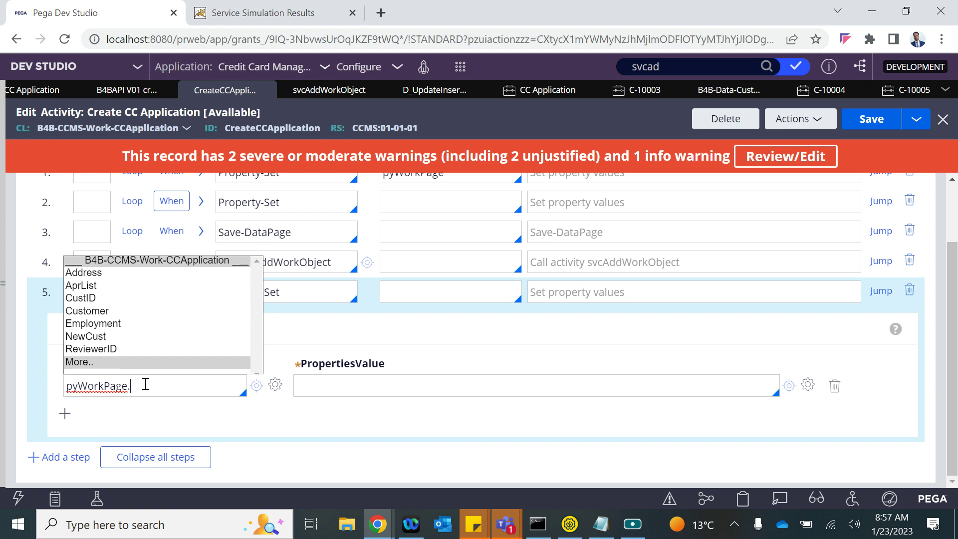
{"action": "left_click", "coordinate": [84, 298]}
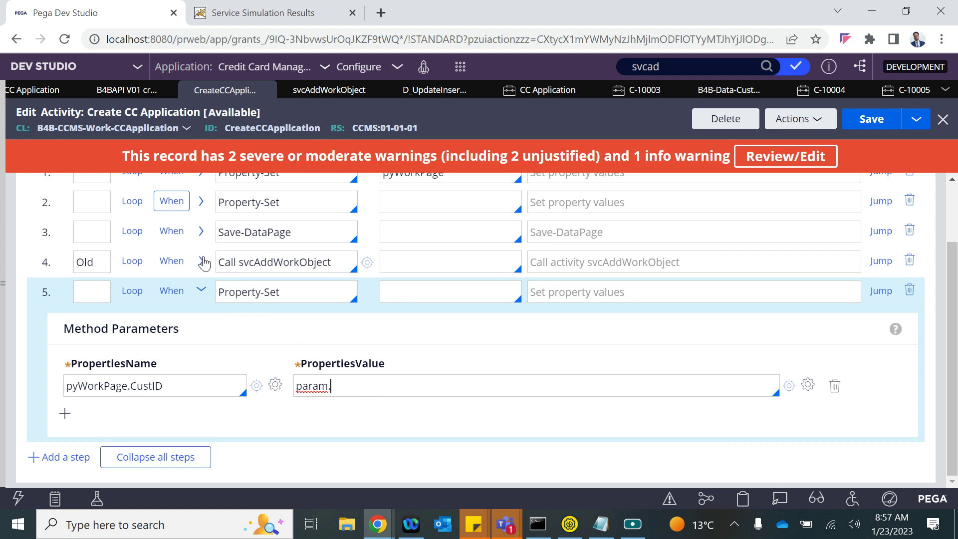
- Copy param.cid from step 2 and use it as step 5's value
{"action": "scroll", "coordinate": [210, 231], "scroll_direction": "up", "scroll_amount": 2}
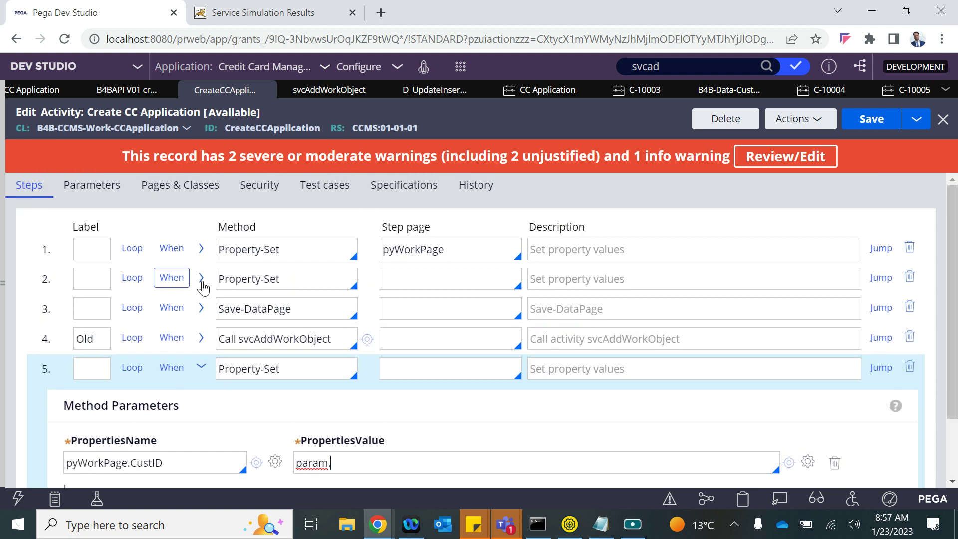
{"action": "left_click", "coordinate": [202, 274]}
{"action": "scroll", "coordinate": [197, 391], "scroll_direction": "down", "scroll_amount": 4}
{"action": "double_click", "coordinate": [129, 356]}
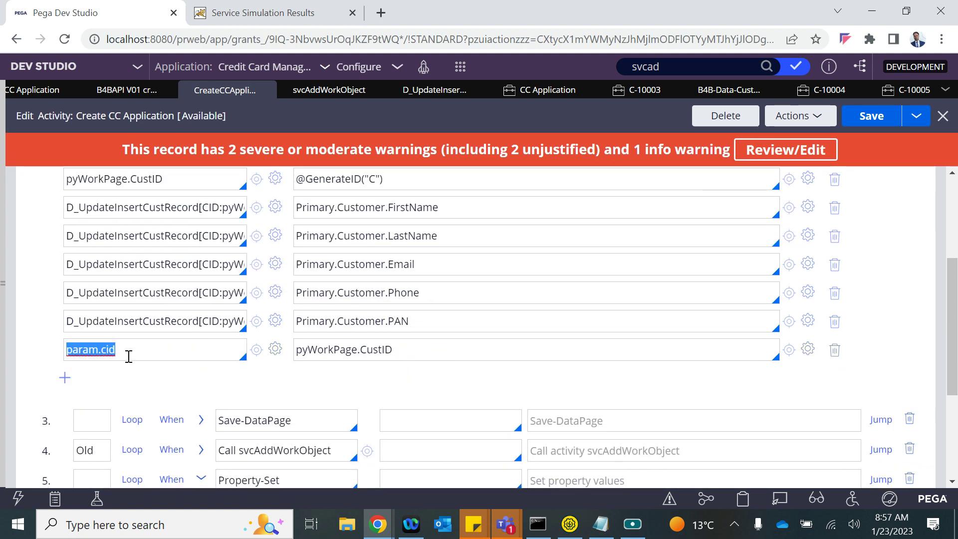
{"action": "key", "text": "ctrl+c"}
{"action": "scroll", "coordinate": [249, 385], "scroll_direction": "down", "scroll_amount": 3}
{"action": "left_click", "coordinate": [336, 393]}
{"action": "key", "text": "ctrl+a"}
{"action": "key", "text": "ctrl+v"}
- Add a step 1 parameter row setting param.cid to Primary.CustID
{"action": "scroll", "coordinate": [337, 394], "scroll_direction": "up", "scroll_amount": 10}
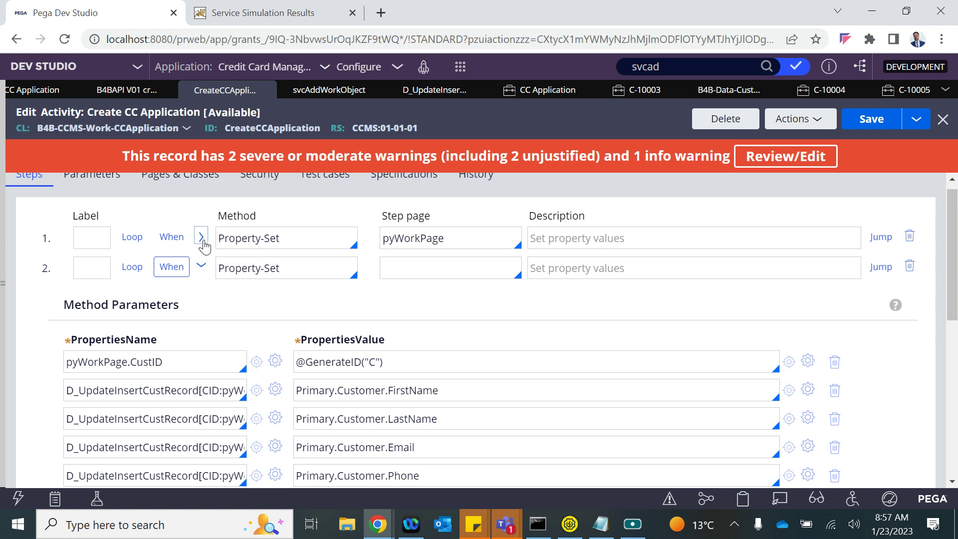
{"action": "left_click", "coordinate": [64, 387]}
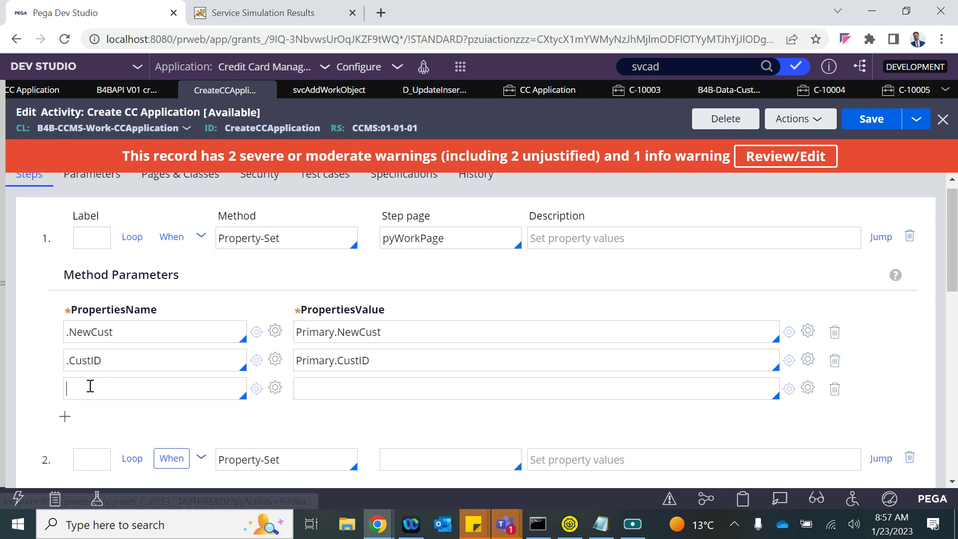
{"action": "key", "text": "ctrl+v"}
{"action": "left_click", "coordinate": [108, 360]}
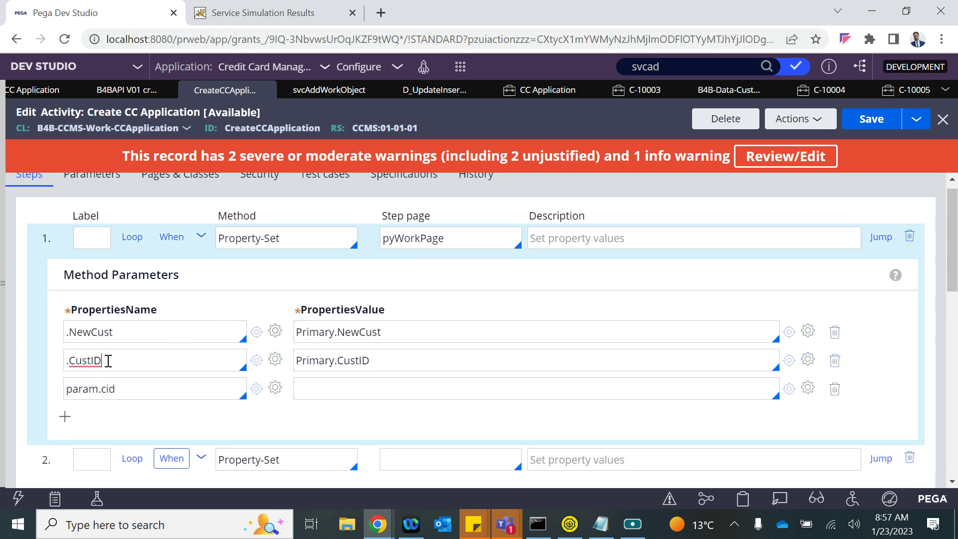
{"action": "double_click", "coordinate": [385, 360]}
{"action": "left_click", "coordinate": [323, 397]}
{"action": "key", "text": "ctrl+v"}
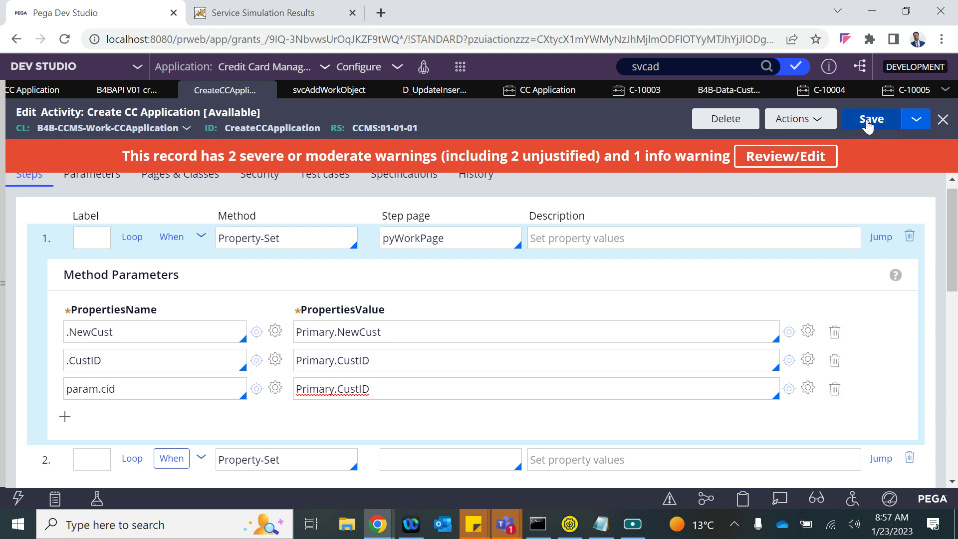
- Save the activity and switch to the Service Simulation Results tab
{"action": "left_click", "coordinate": [871, 119]}
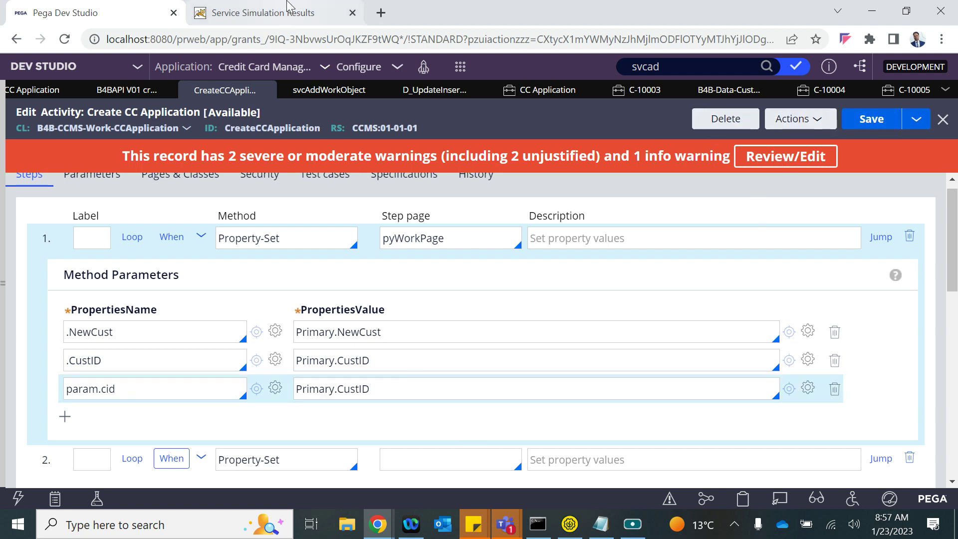
{"action": "left_click", "coordinate": [288, 6]}
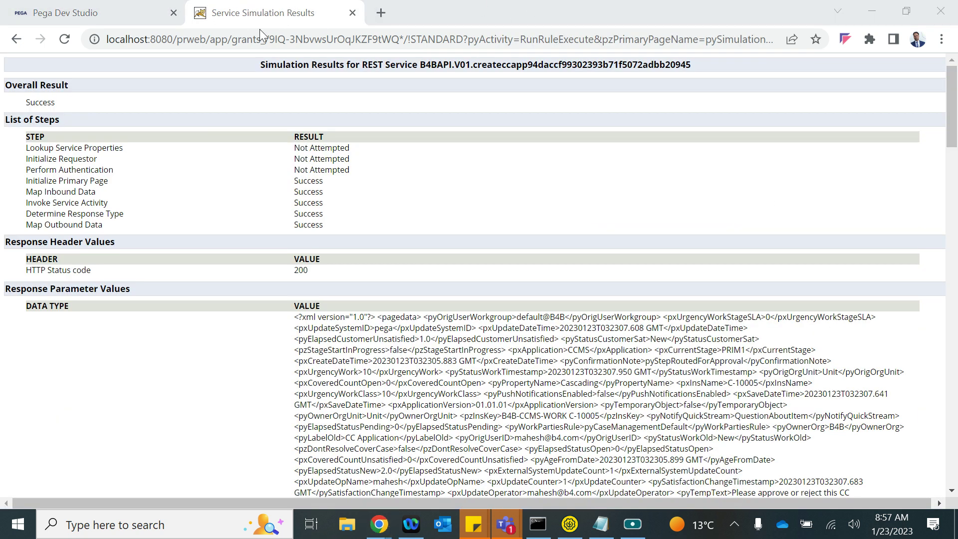
{"action": "right_click", "coordinate": [206, 8]}
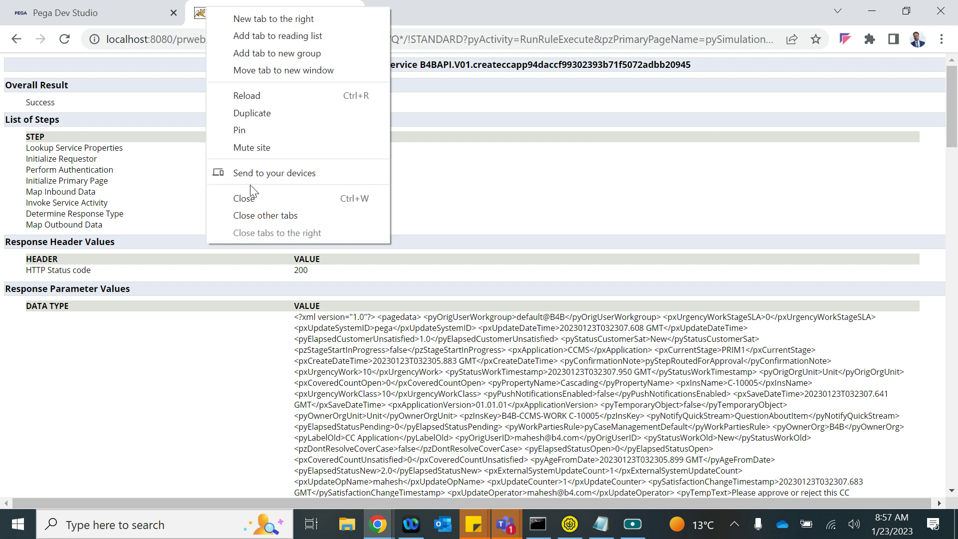
- Open the B4BAPI Create CC Application REST service, start tracing it and run the simulation
{"action": "left_click", "coordinate": [254, 204]}
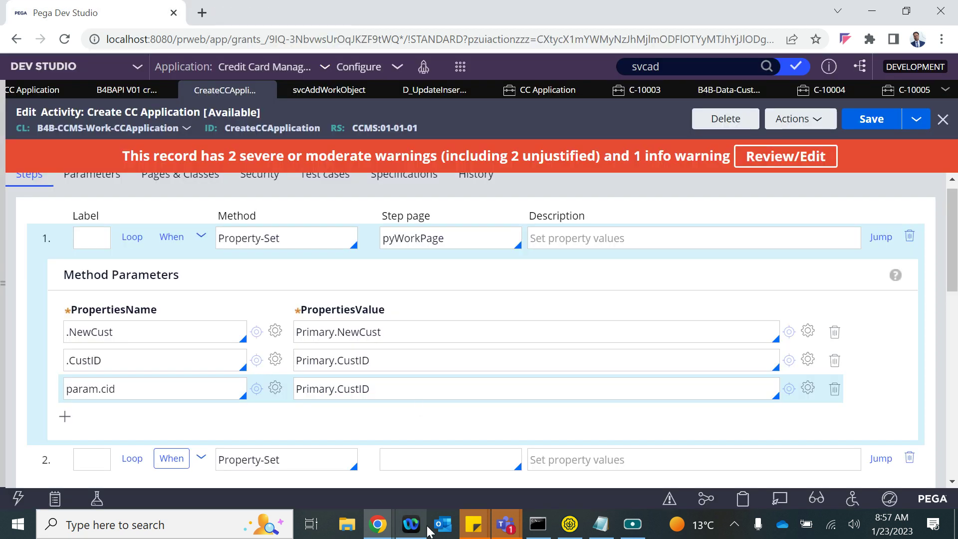
{"action": "mouse_move", "coordinate": [378, 524]}
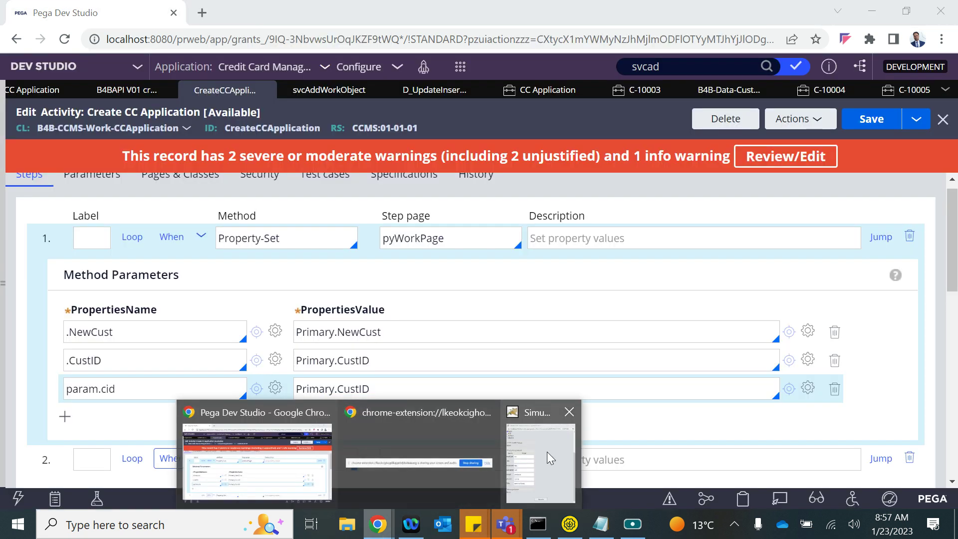
{"action": "left_click", "coordinate": [272, 445]}
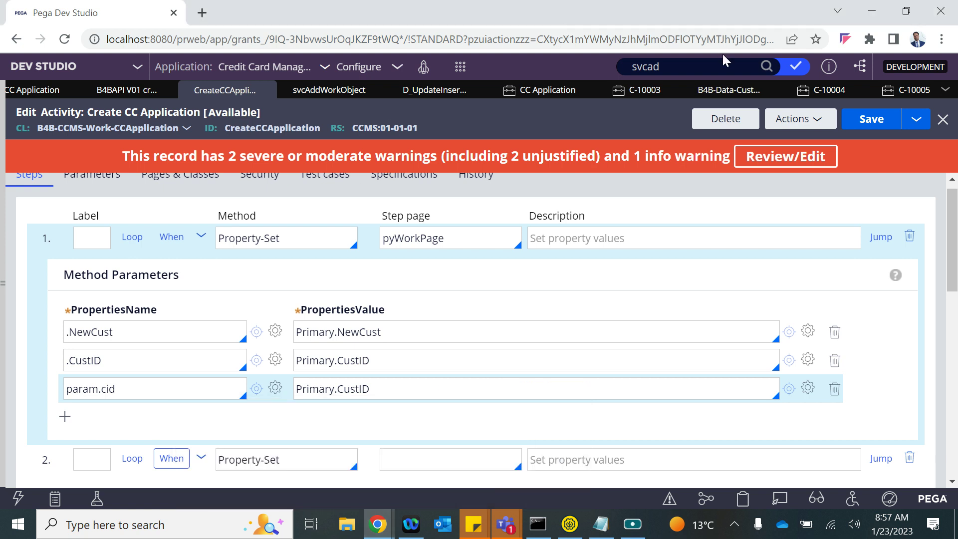
{"action": "left_click", "coordinate": [113, 95]}
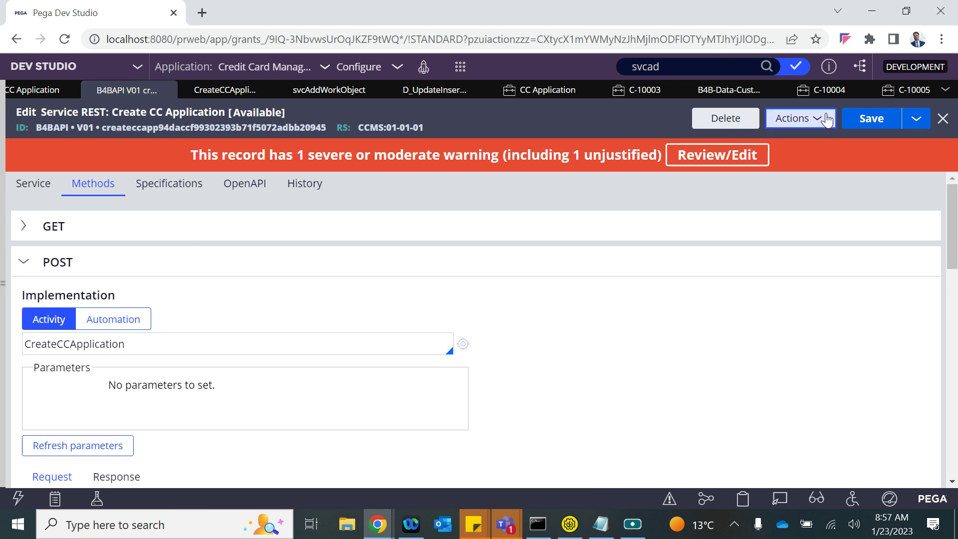
{"action": "left_click", "coordinate": [826, 118]}
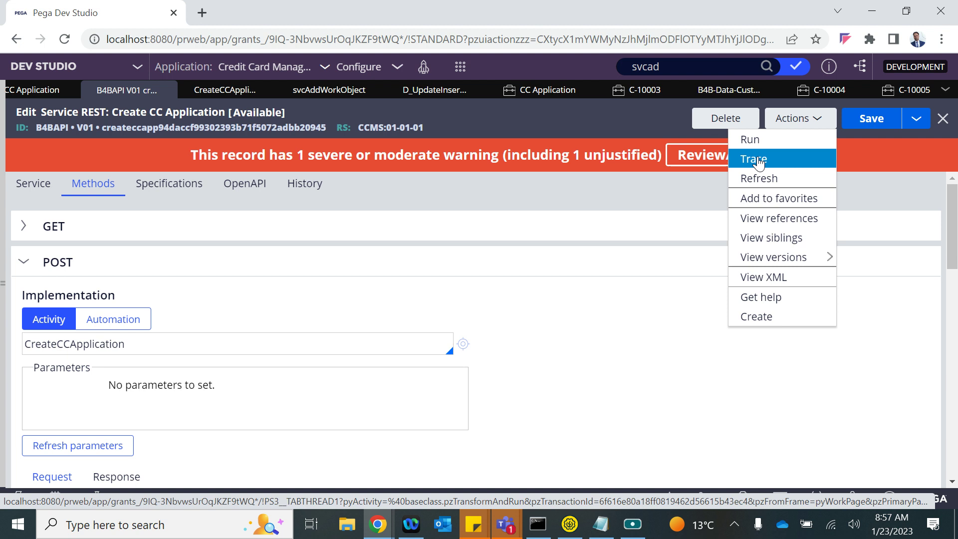
{"action": "left_click", "coordinate": [753, 159]}
{"action": "mouse_move", "coordinate": [371, 518]}
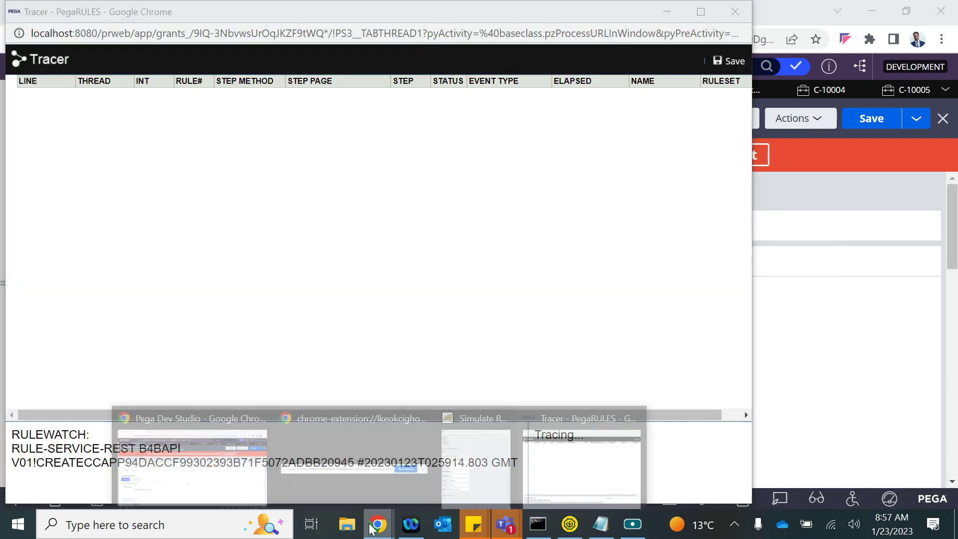
{"action": "left_click", "coordinate": [499, 461]}
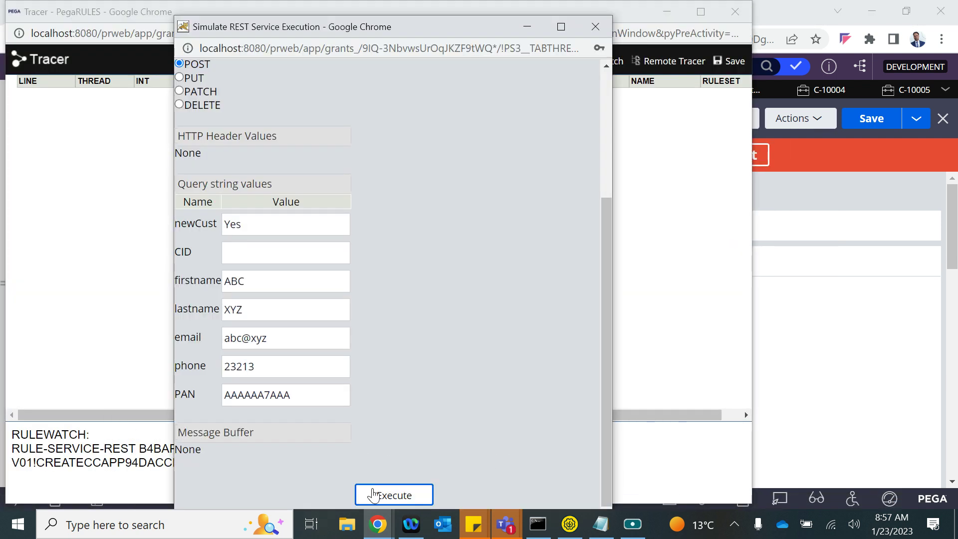
{"action": "left_click", "coordinate": [373, 494]}
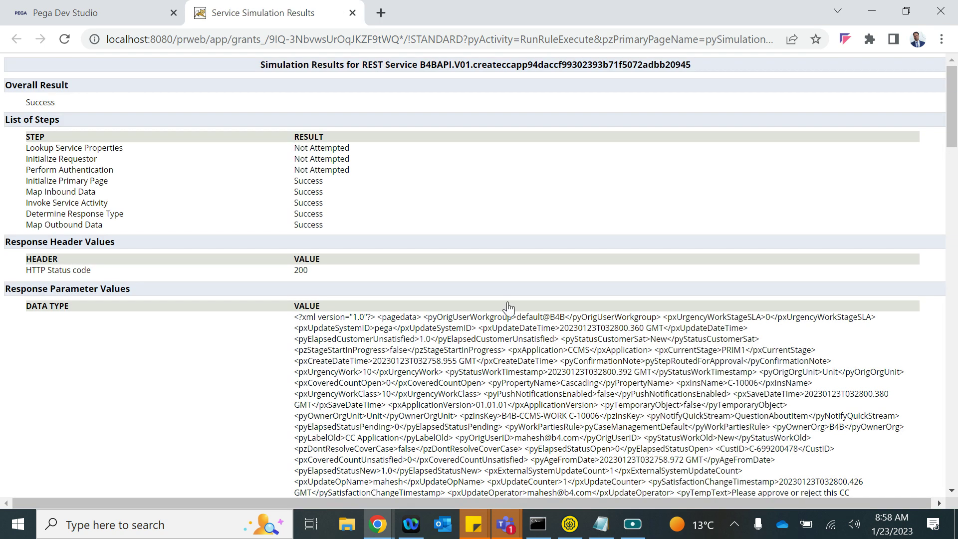
- Inspect trace event 2183 in the Tracer, then close it and return to the REST service rule
{"action": "left_click", "coordinate": [382, 519]}
{"action": "left_click", "coordinate": [539, 479]}
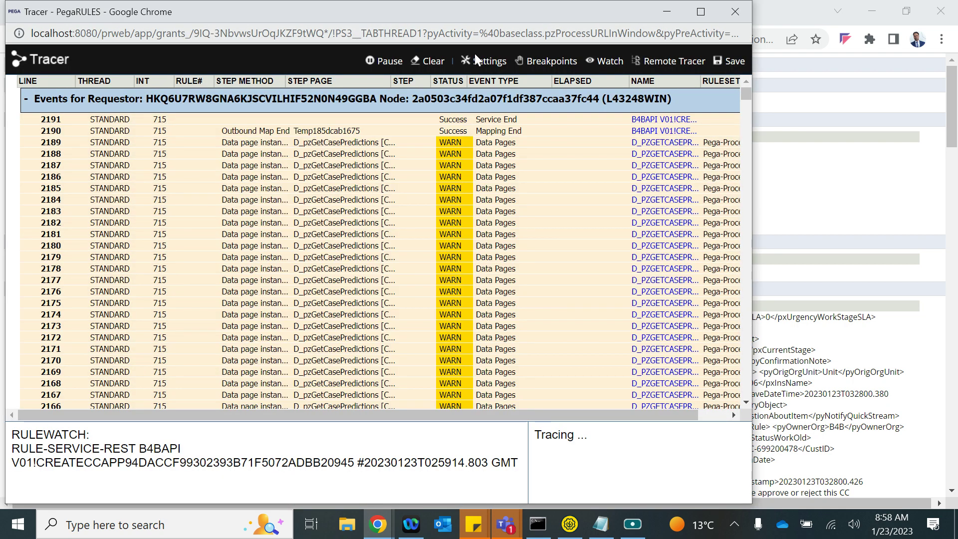
{"action": "left_click", "coordinate": [499, 150]}
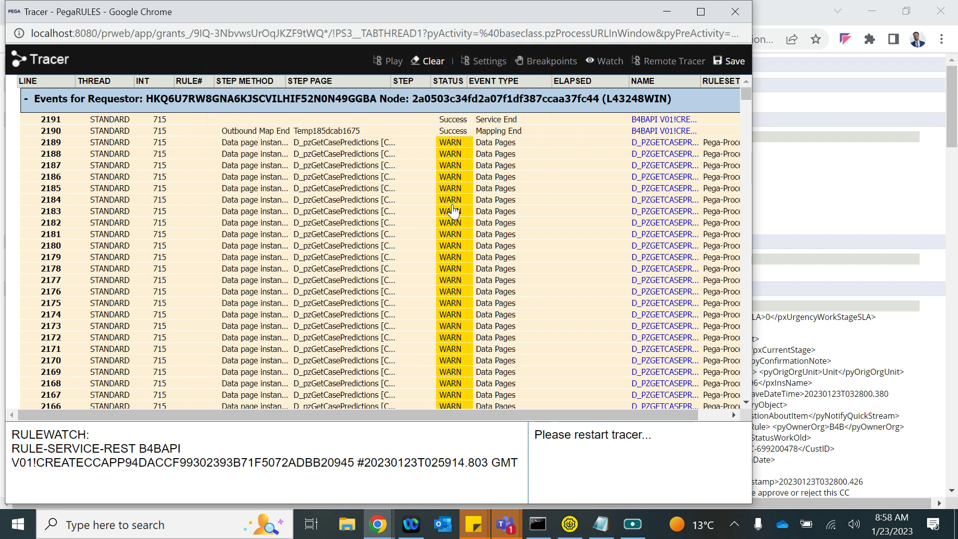
{"action": "left_click", "coordinate": [453, 207]}
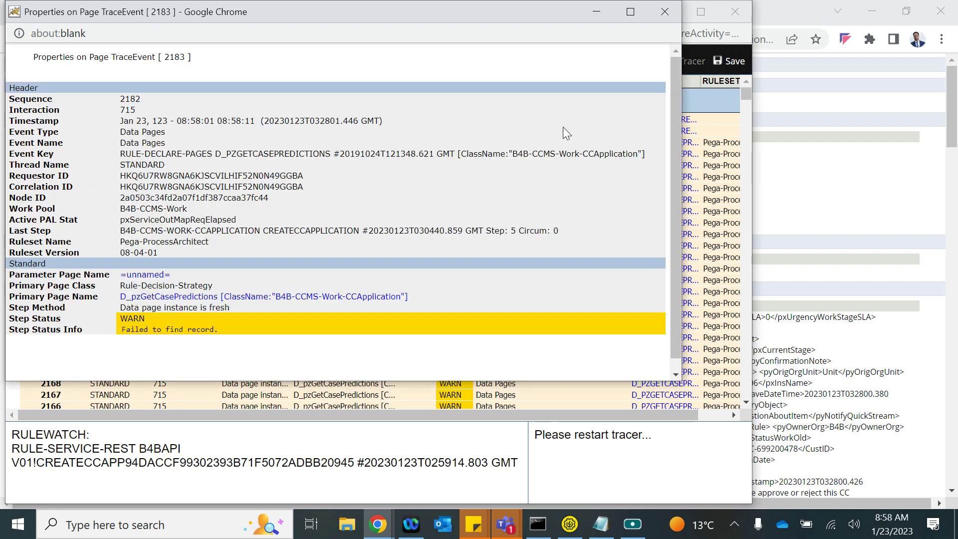
{"action": "left_click", "coordinate": [655, 13]}
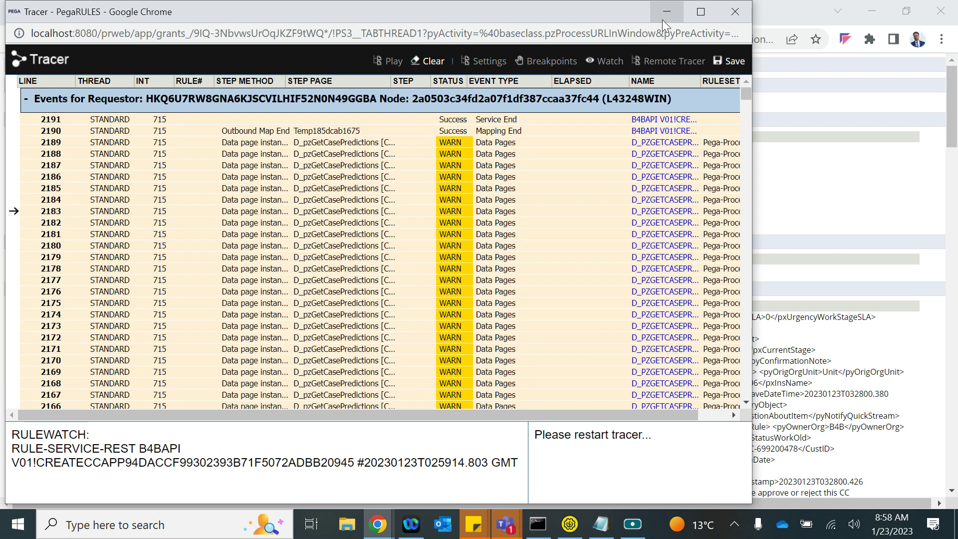
{"action": "left_click", "coordinate": [662, 19]}
{"action": "left_click", "coordinate": [130, 11]}
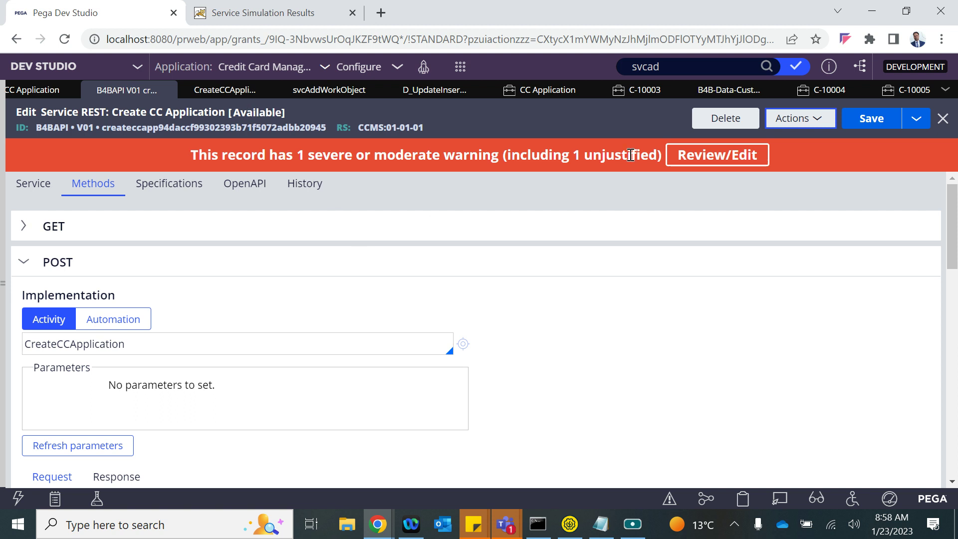
- Refresh the CC Application cases, open C-10006 and check pyWorkPage's empty CustID in the Clipboard
{"action": "left_click", "coordinate": [544, 91]}
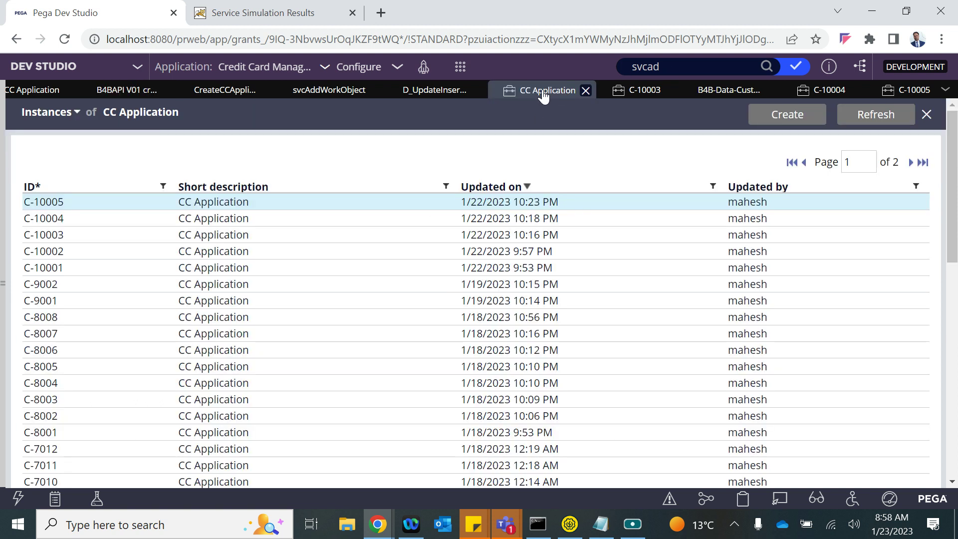
{"action": "left_click", "coordinate": [867, 117]}
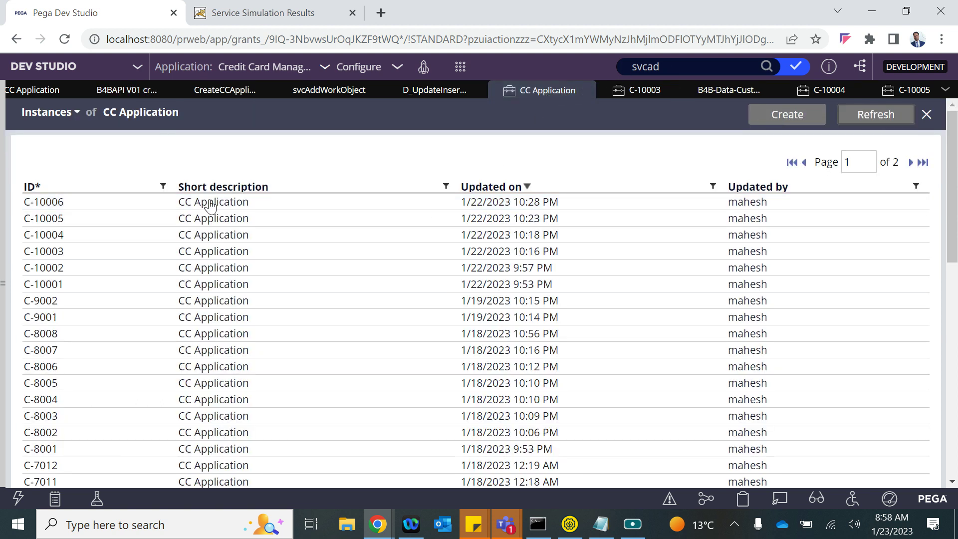
{"action": "left_click", "coordinate": [206, 202]}
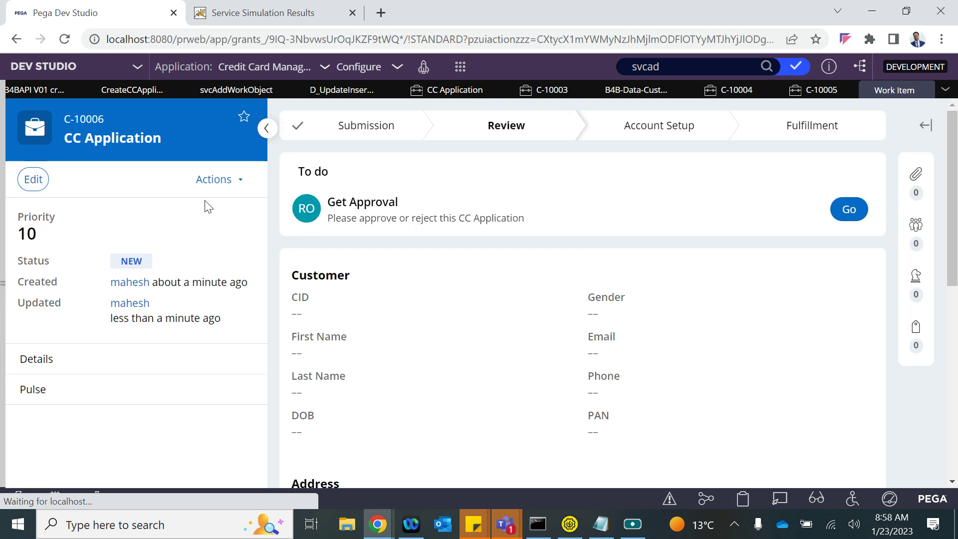
{"action": "left_click", "coordinate": [743, 498]}
{"action": "scroll", "coordinate": [190, 307], "scroll_direction": "down", "scroll_amount": 15}
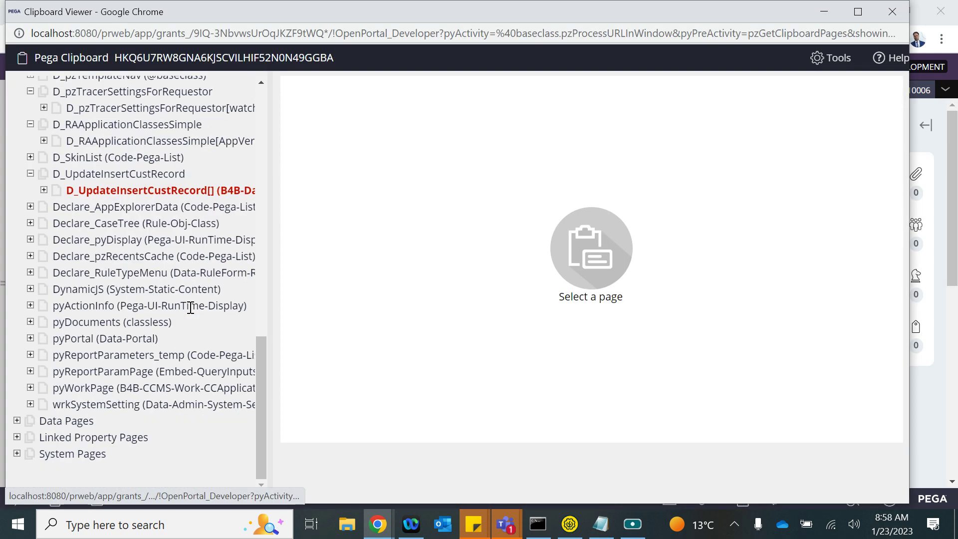
{"action": "left_click", "coordinate": [131, 387]}
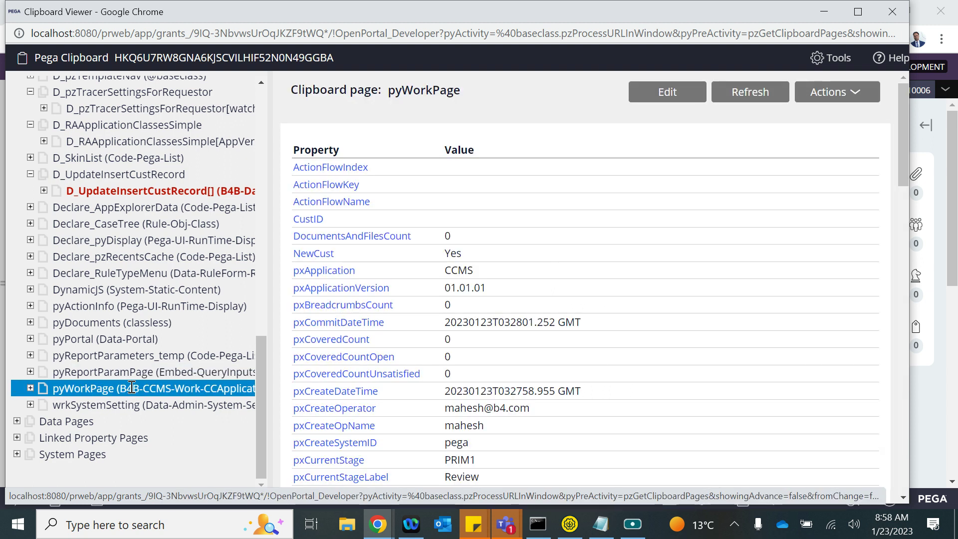
{"action": "left_click_drag", "start_coordinate": [335, 221], "coordinate": [295, 221]}
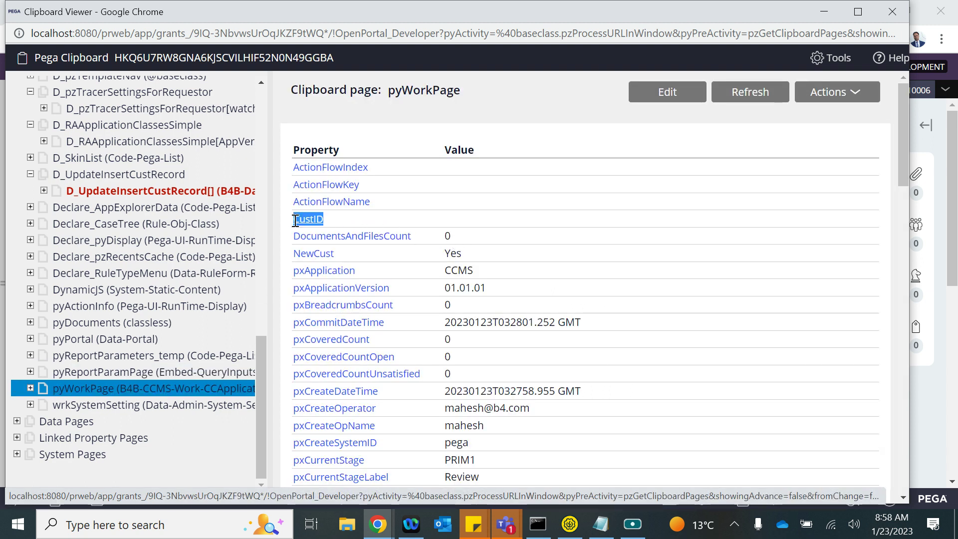
{"action": "left_click", "coordinate": [892, 12]}
- Rerun the REST simulation with newCust set to No and customer ID C-0001
{"action": "mouse_move", "coordinate": [377, 523]}
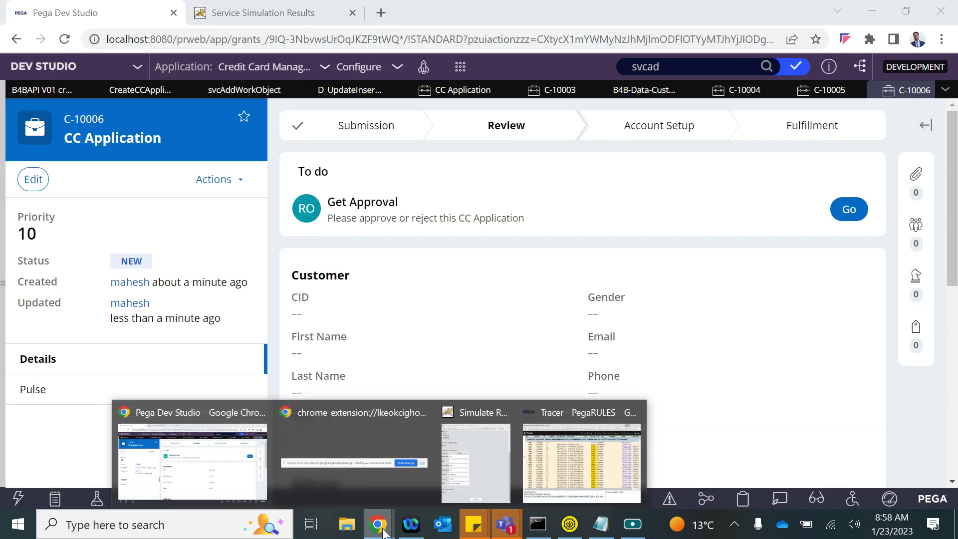
{"action": "left_click", "coordinate": [465, 457]}
{"action": "double_click", "coordinate": [236, 225]}
{"action": "type", "text": "OP"}
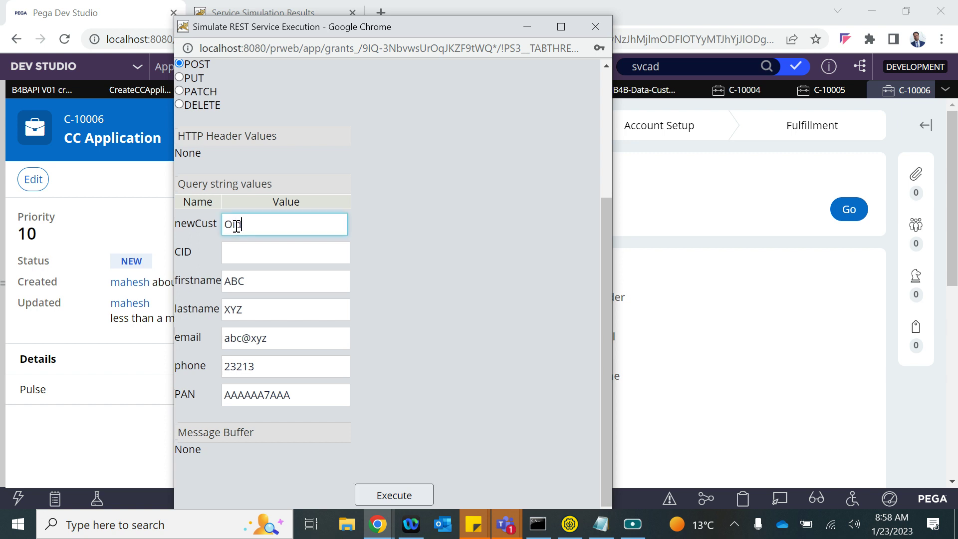
{"action": "type", "text": "No"}
{"action": "left_click", "coordinate": [242, 253]}
{"action": "left_click", "coordinate": [315, 286]}
{"action": "left_click", "coordinate": [405, 496]}
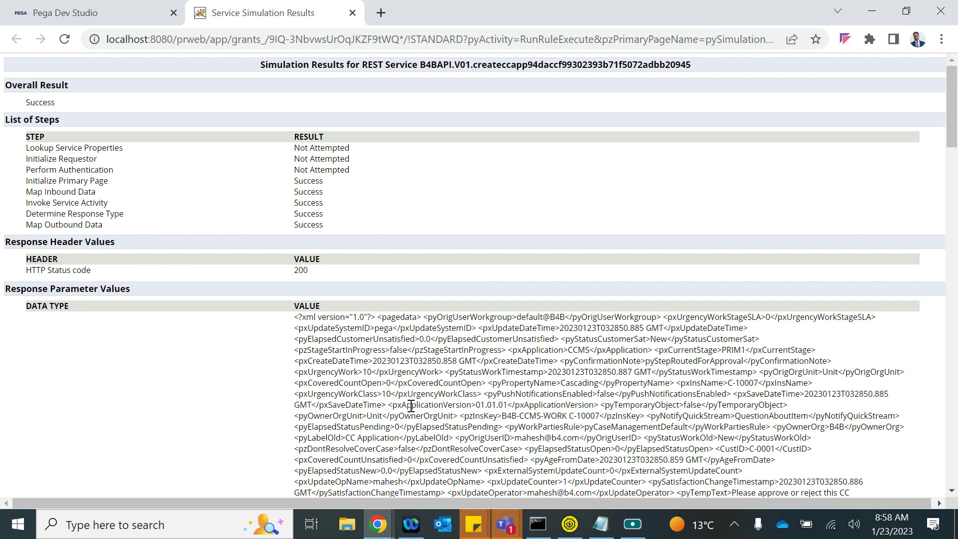
{"action": "key", "text": "alt+Tab"}
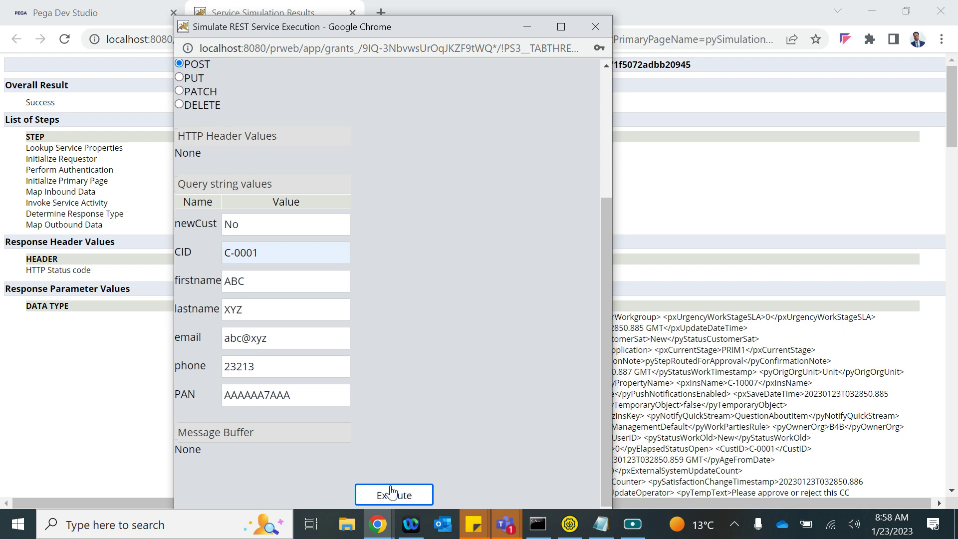
{"action": "left_click", "coordinate": [389, 494]}
- Refresh the CC Application cases and open C-10007 to check its customer details
{"action": "left_click", "coordinate": [145, 15]}
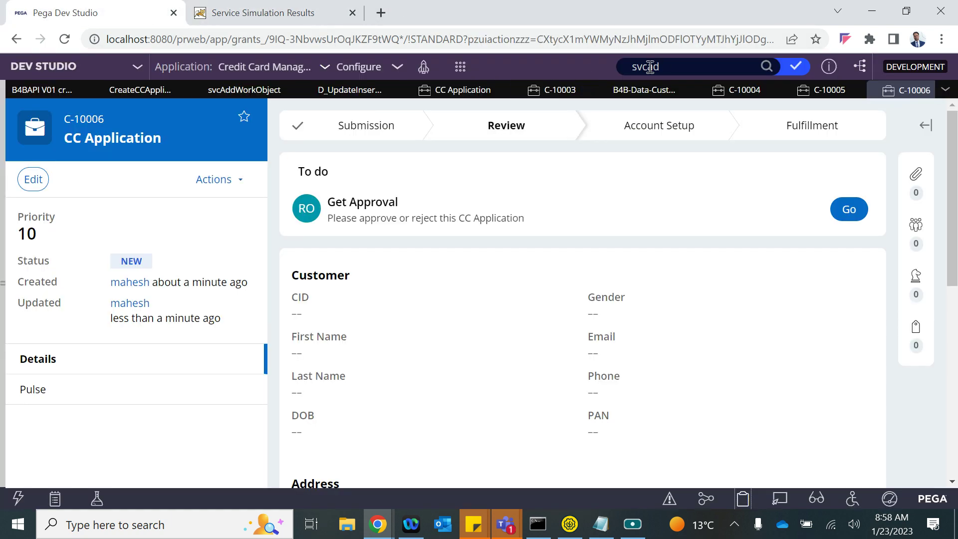
{"action": "left_click", "coordinate": [460, 95]}
{"action": "left_click", "coordinate": [874, 115]}
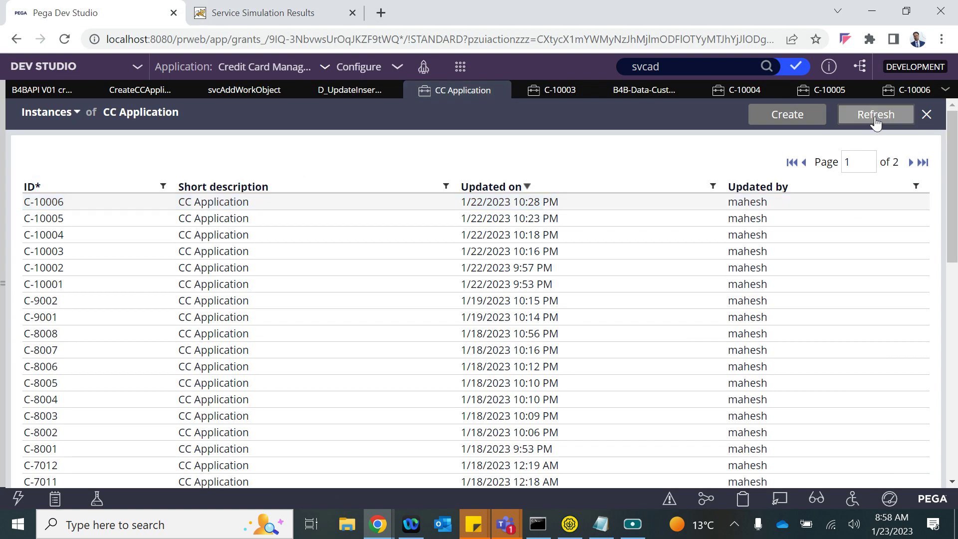
{"action": "left_click", "coordinate": [500, 198]}
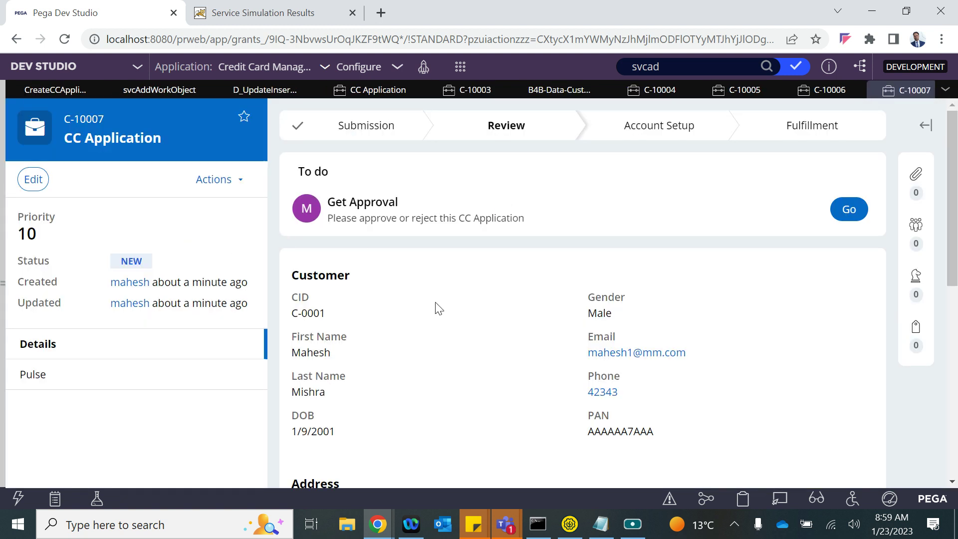
{"action": "scroll", "coordinate": [549, 384], "scroll_direction": "down", "scroll_amount": 8}
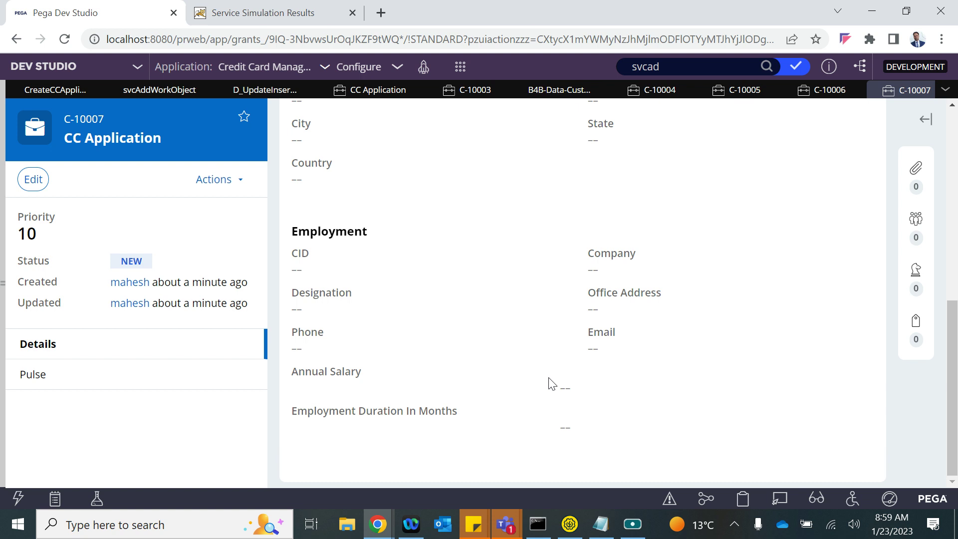
{"action": "scroll", "coordinate": [551, 383], "scroll_direction": "up", "scroll_amount": 10}
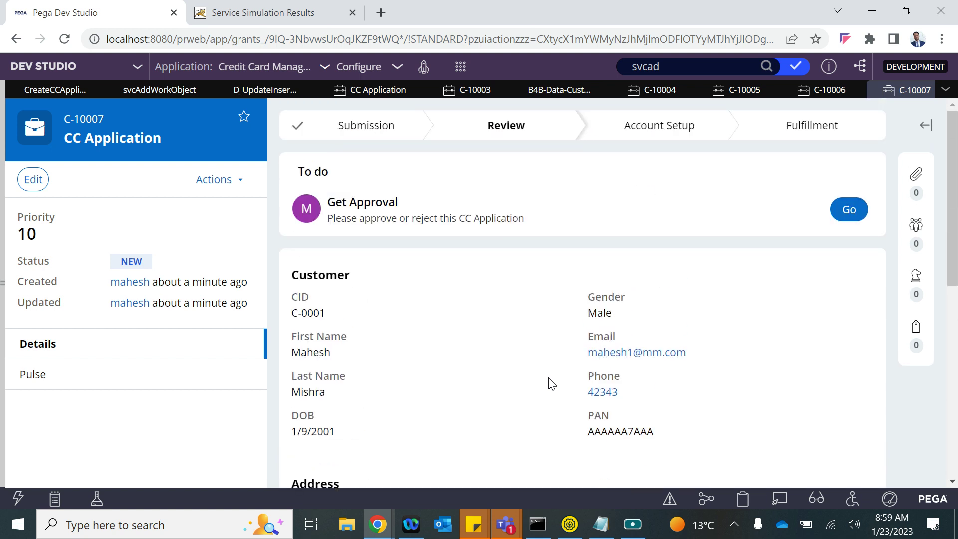
{"action": "left_click", "coordinate": [391, 90]}
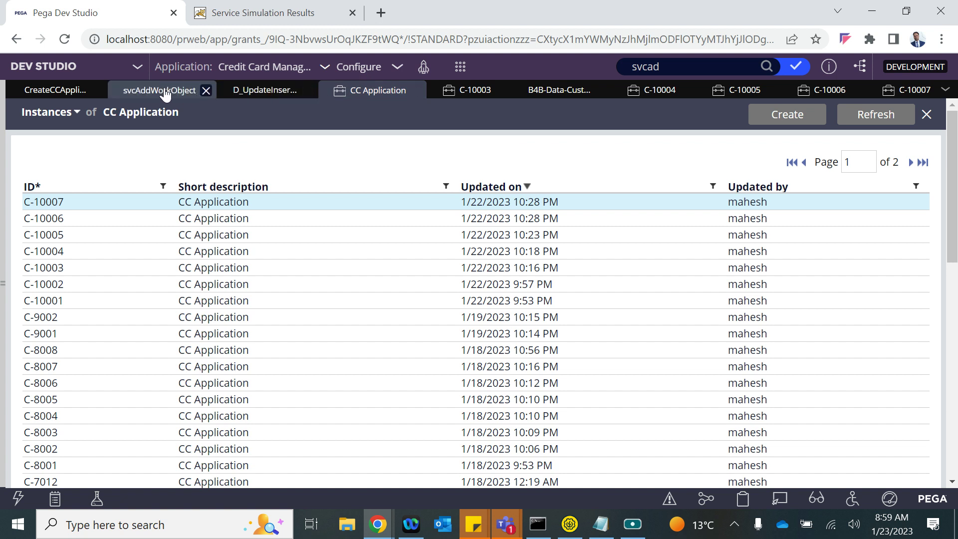
- Review the steps of the svcAddWorkObject activity
{"action": "left_click", "coordinate": [166, 93]}
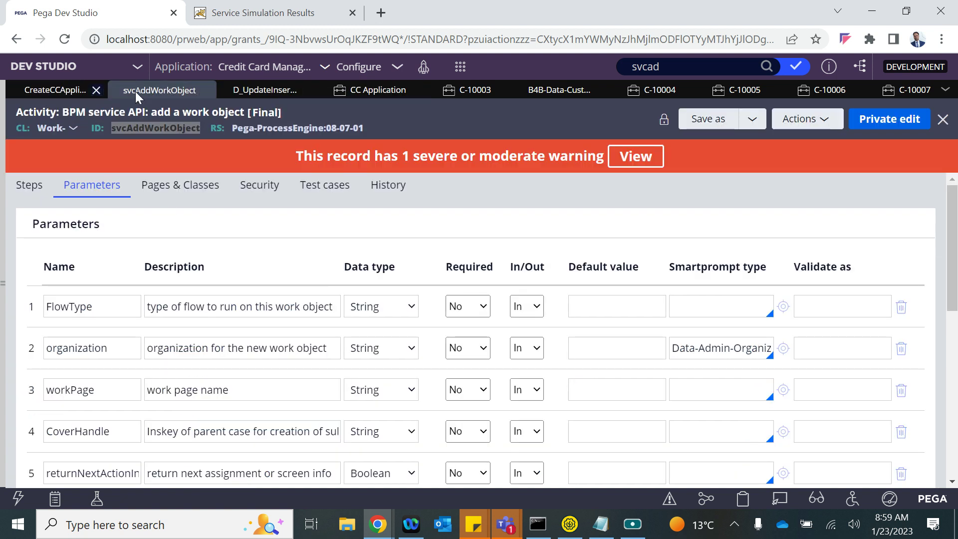
{"action": "left_click", "coordinate": [23, 189]}
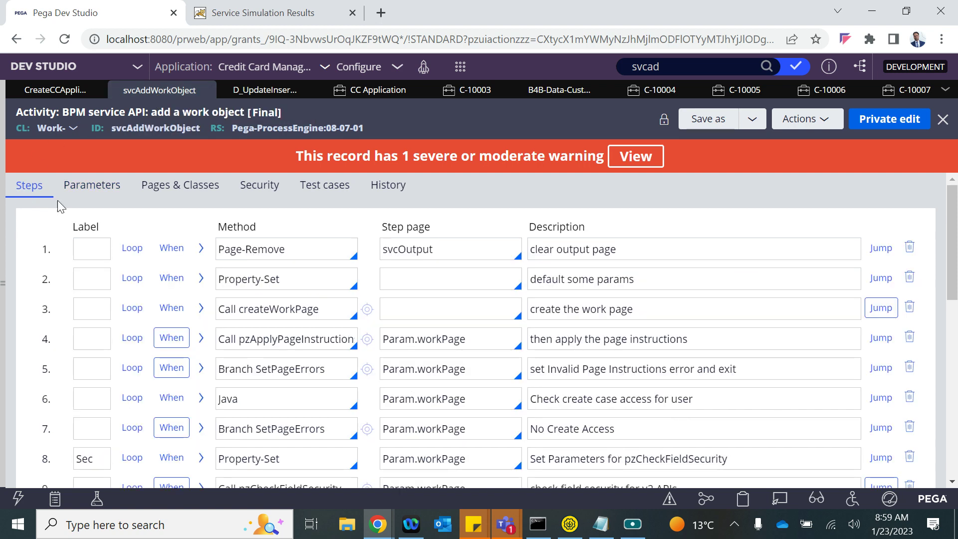
{"action": "scroll", "coordinate": [214, 317], "scroll_direction": "down", "scroll_amount": 5}
{"action": "scroll", "coordinate": [216, 325], "scroll_direction": "down", "scroll_amount": 4}
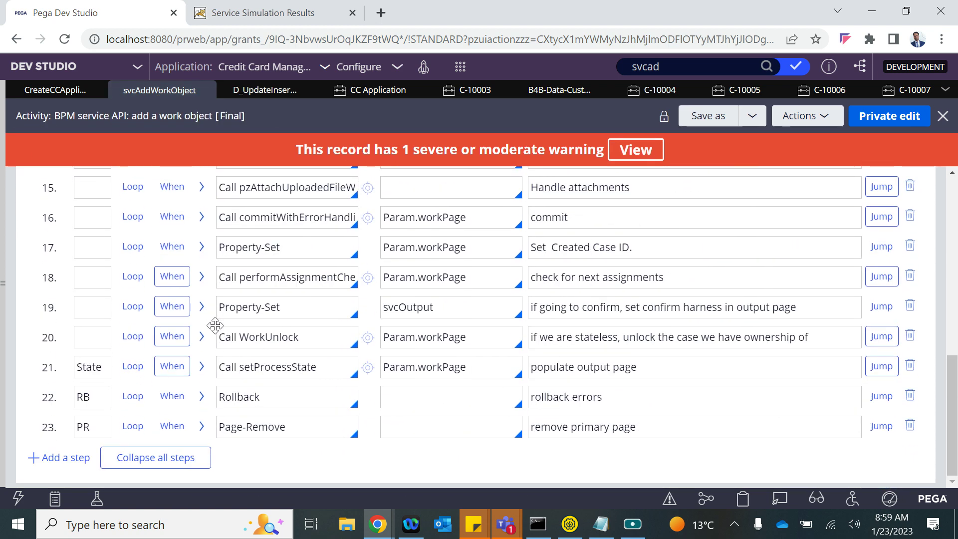
{"action": "scroll", "coordinate": [216, 325], "scroll_direction": "up", "scroll_amount": 6}
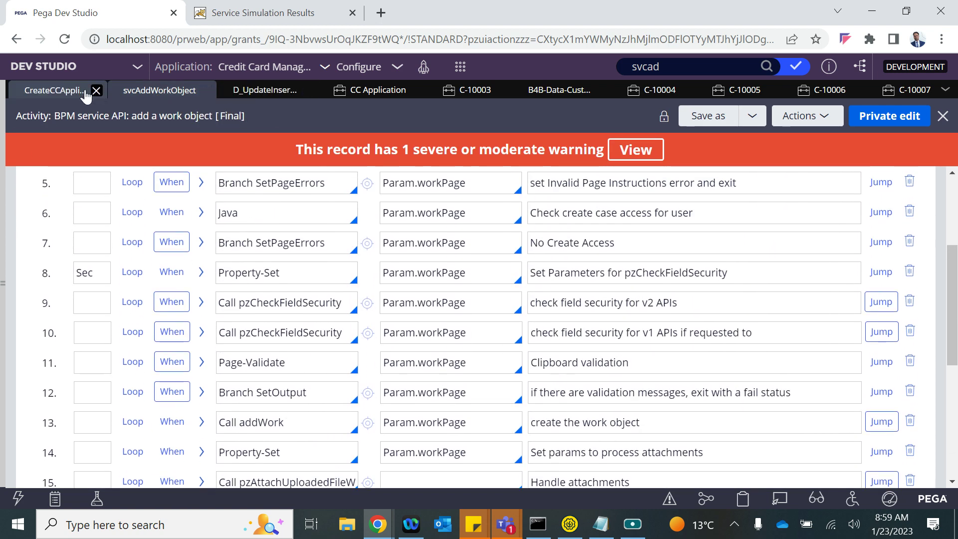
- Collapse the method parameters of steps 1, 2 and 5 in Create CC Application
{"action": "left_click", "coordinate": [45, 95]}
{"action": "scroll", "coordinate": [331, 393], "scroll_direction": "down", "scroll_amount": 5}
{"action": "scroll", "coordinate": [238, 313], "scroll_direction": "up", "scroll_amount": 6}
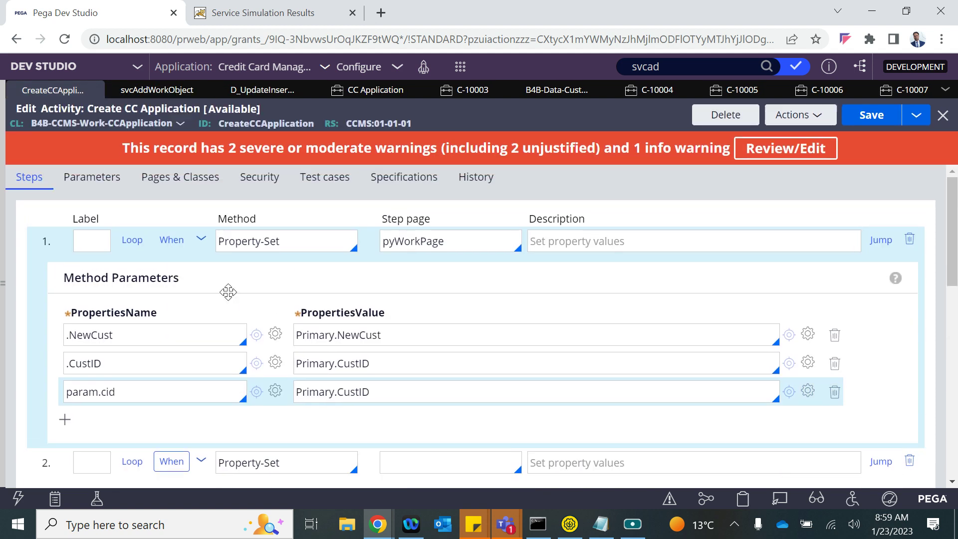
{"action": "left_click", "coordinate": [202, 249]}
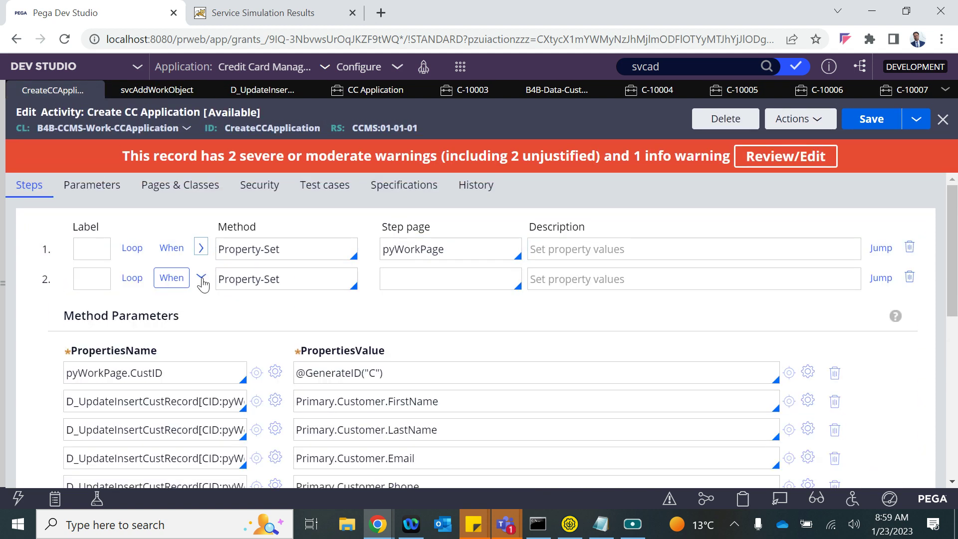
{"action": "left_click", "coordinate": [201, 279]}
{"action": "scroll", "coordinate": [225, 390], "scroll_direction": "down", "scroll_amount": 2}
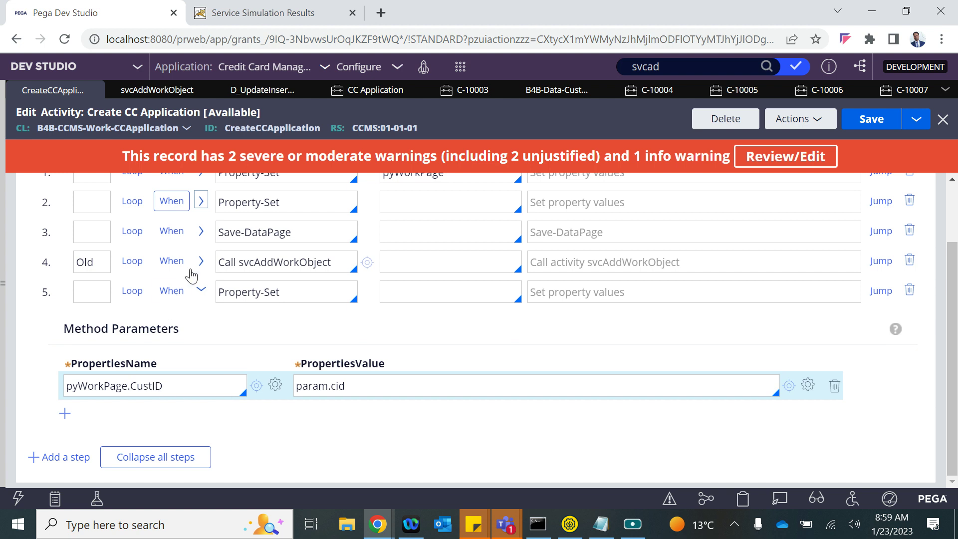
{"action": "left_click", "coordinate": [201, 292]}
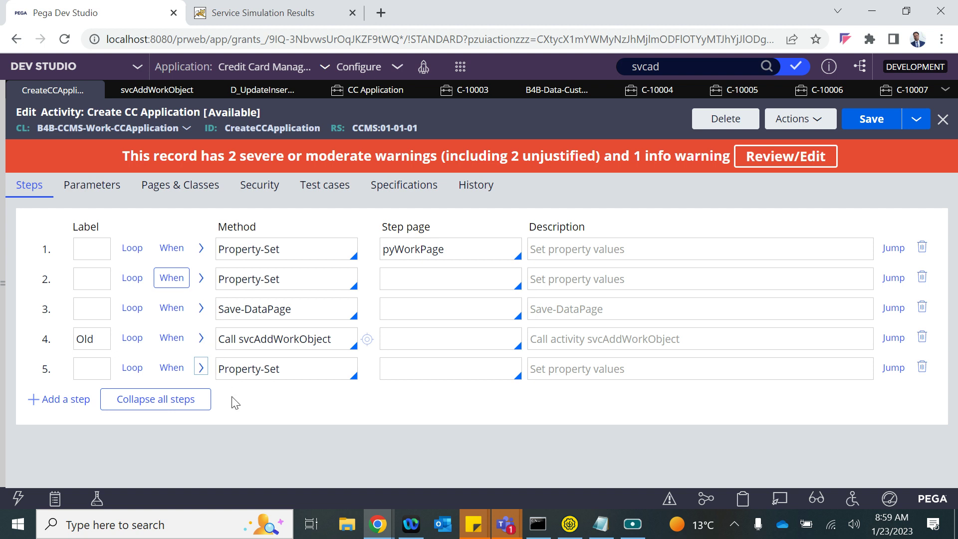
- Find the returned CustID in the service simulation results, then bring the REST simulation window forward
{"action": "left_click", "coordinate": [255, 15]}
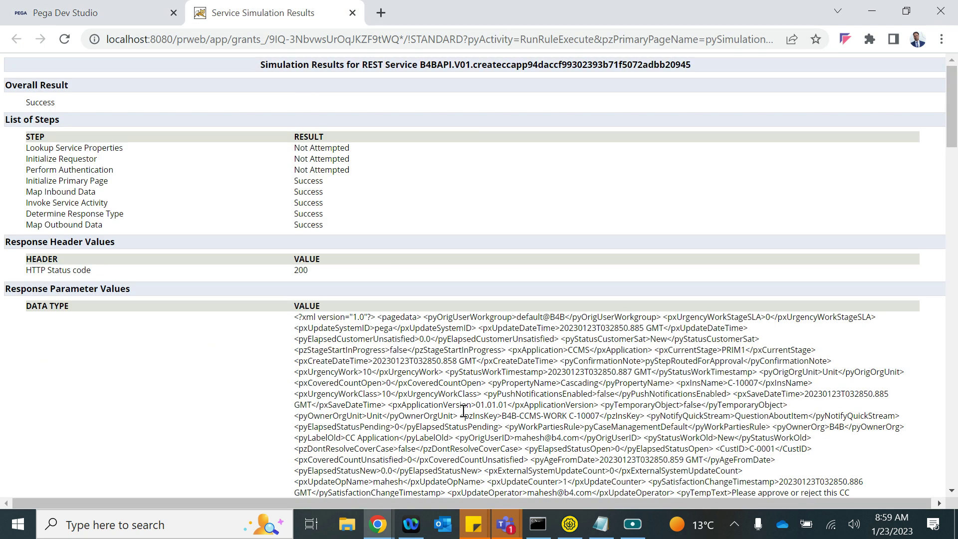
{"action": "key", "text": "ctrl+f"}
{"action": "type", "text": "cust"}
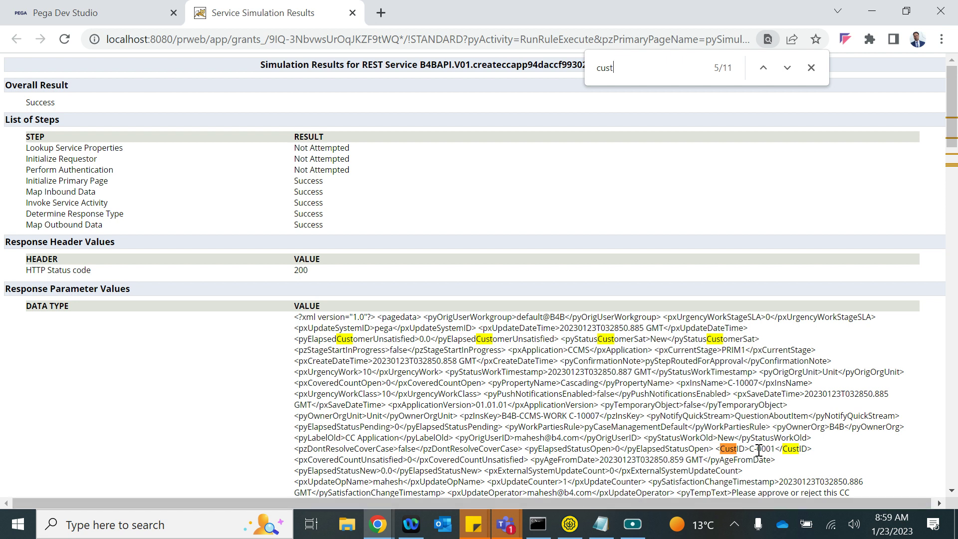
{"action": "left_click_drag", "start_coordinate": [742, 452], "coordinate": [766, 449]}
{"action": "left_click", "coordinate": [378, 523]}
{"action": "left_click", "coordinate": [504, 447]}
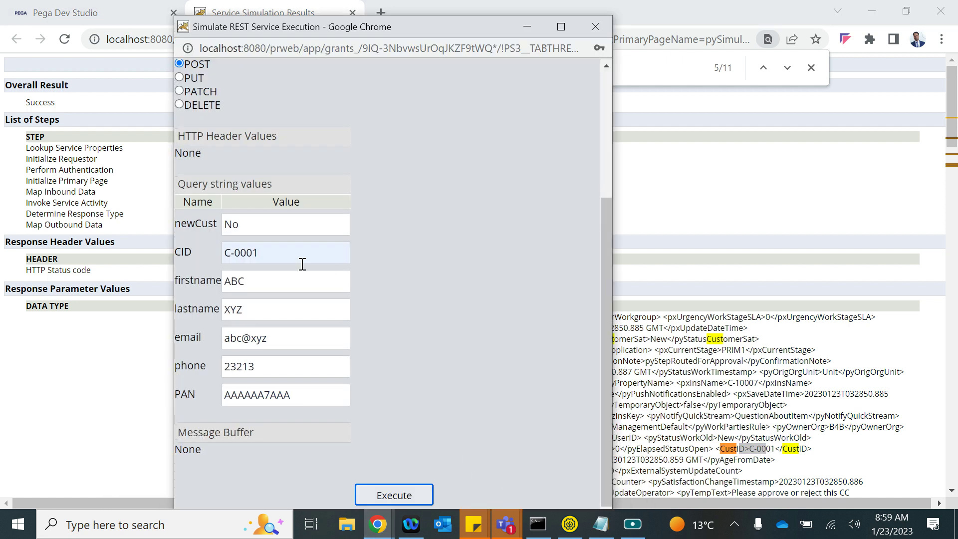
- Rerun the service simulation with newCust changed from No to Yes and check the returned CustID
{"action": "double_click", "coordinate": [239, 227]}
{"action": "type", "text": "Yes"}
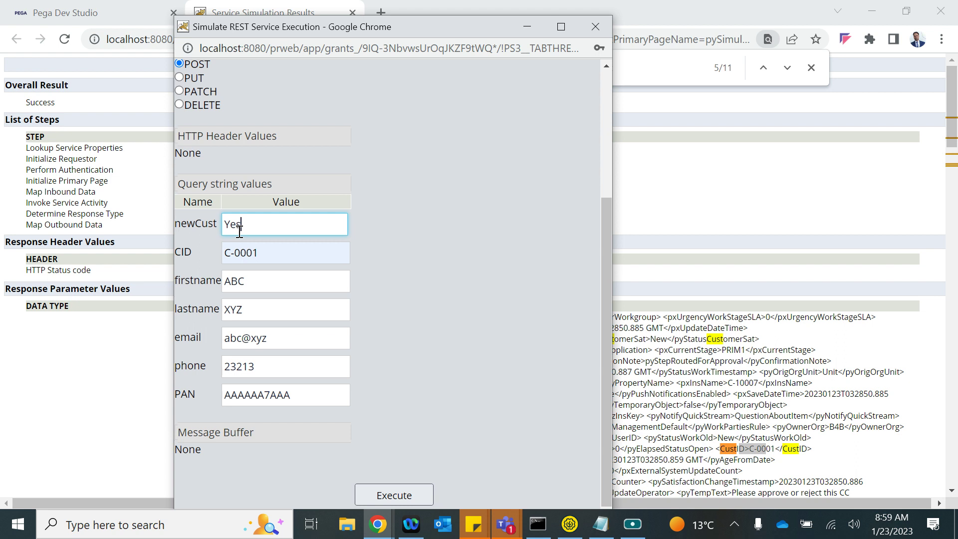
{"action": "left_click", "coordinate": [391, 495]}
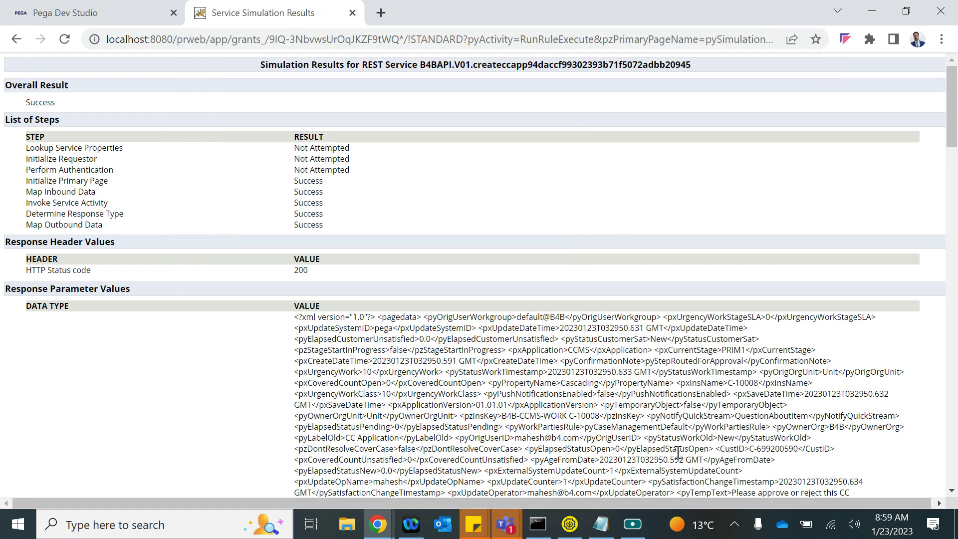
{"action": "left_click_drag", "start_coordinate": [749, 449], "coordinate": [803, 450]}
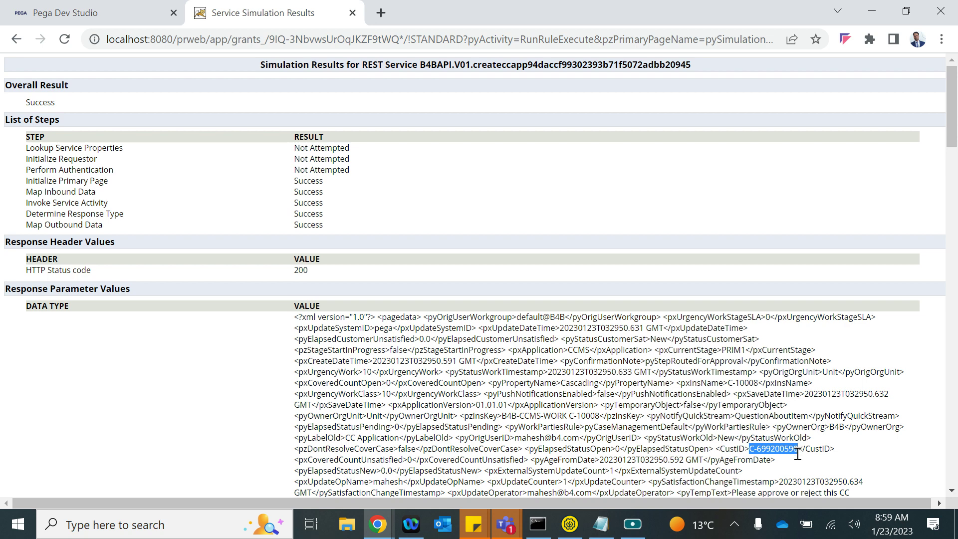
{"action": "scroll", "coordinate": [797, 454], "scroll_direction": "down", "scroll_amount": 3}
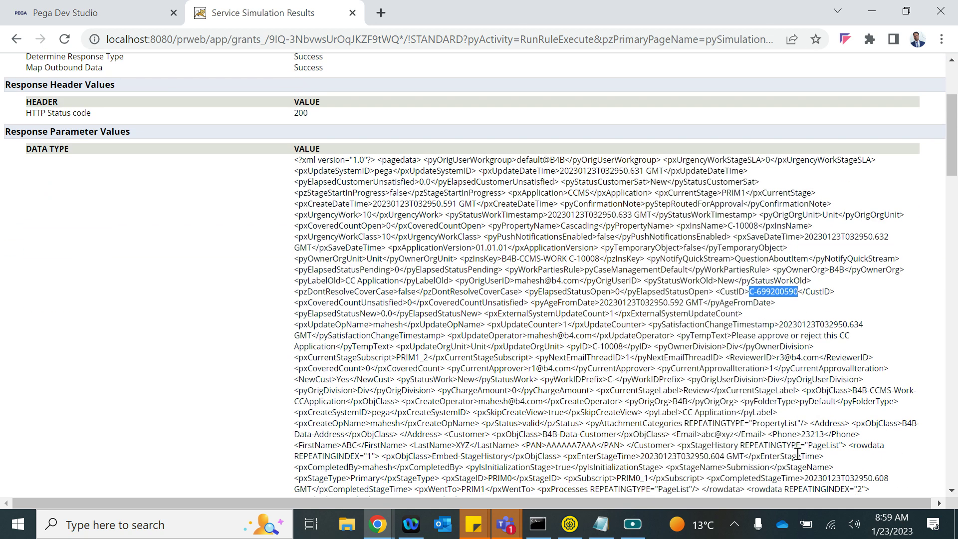
- Add step 6 as Obj-Save on step page pyWorkPage and save the activity
{"action": "left_click", "coordinate": [67, 19]}
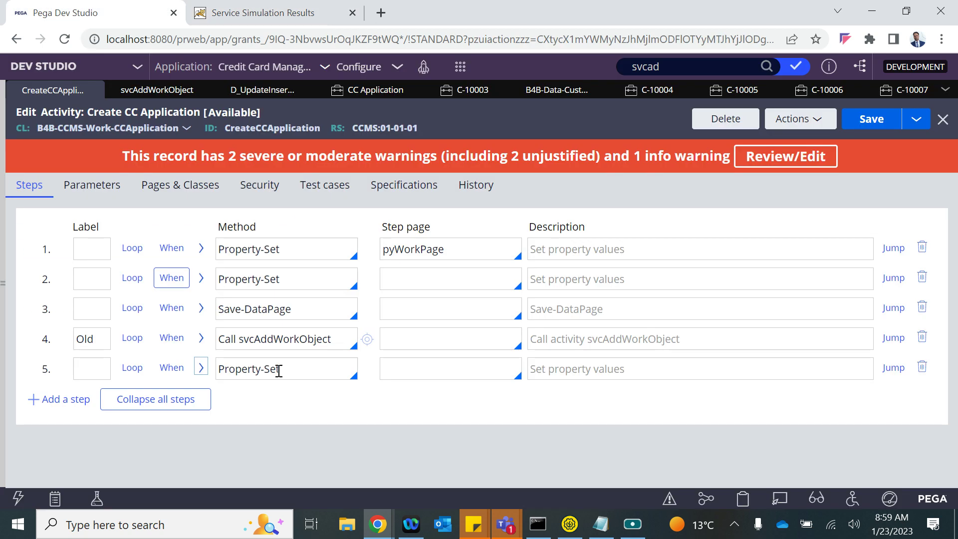
{"action": "left_click", "coordinate": [97, 371]}
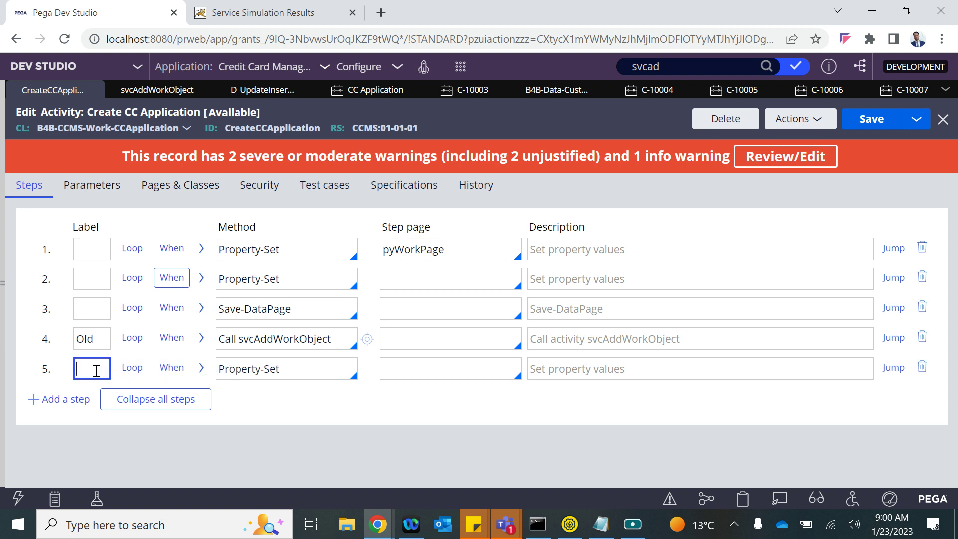
{"action": "key", "text": "Return"}
{"action": "left_click", "coordinate": [235, 394]}
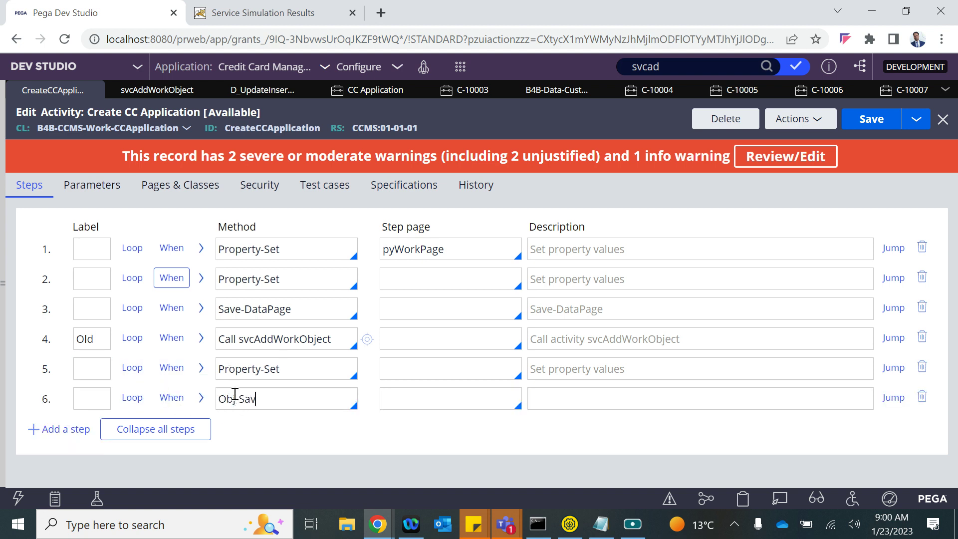
{"action": "type", "text": "Obj-Save"}
{"action": "double_click", "coordinate": [425, 251]}
{"action": "key", "text": "ctrl+c"}
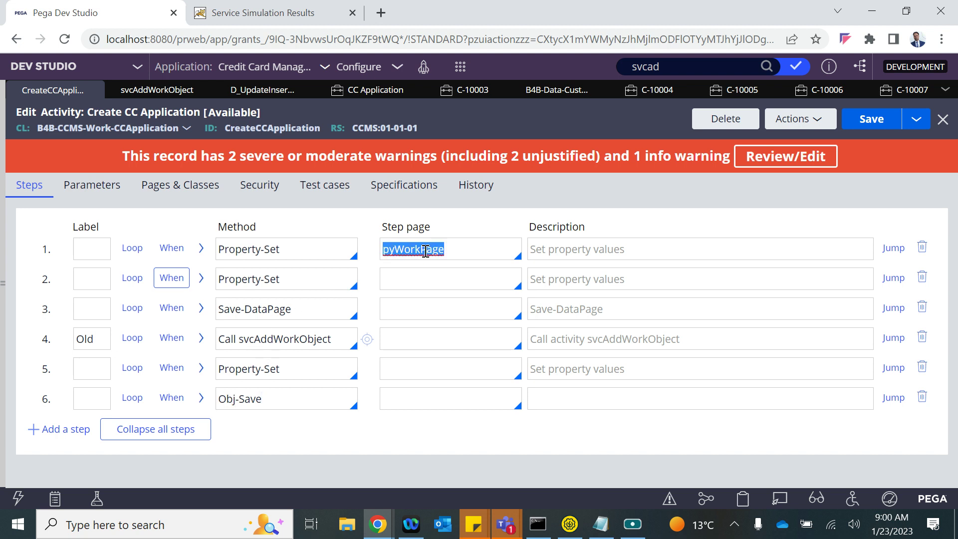
{"action": "left_click", "coordinate": [398, 399]}
{"action": "key", "text": "ctrl+v"}
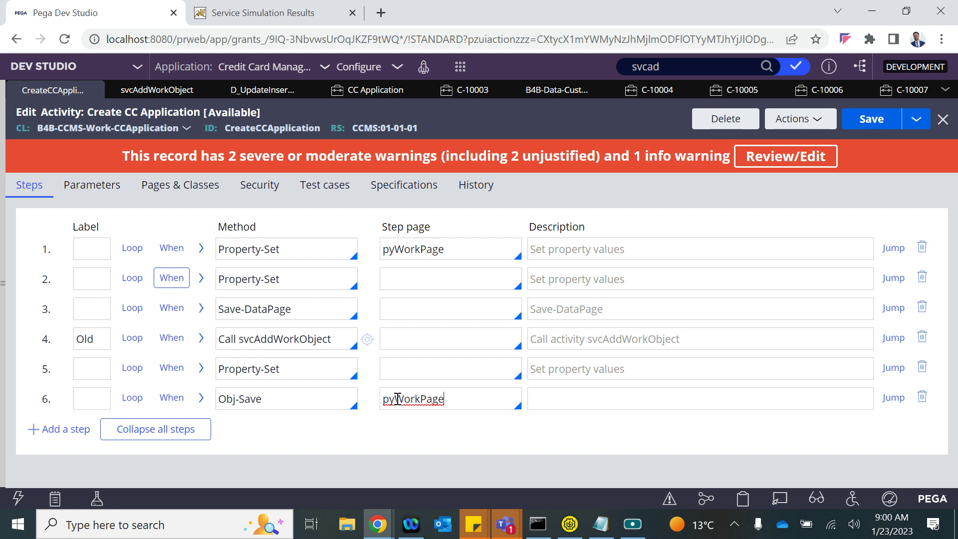
{"action": "left_click", "coordinate": [893, 128]}
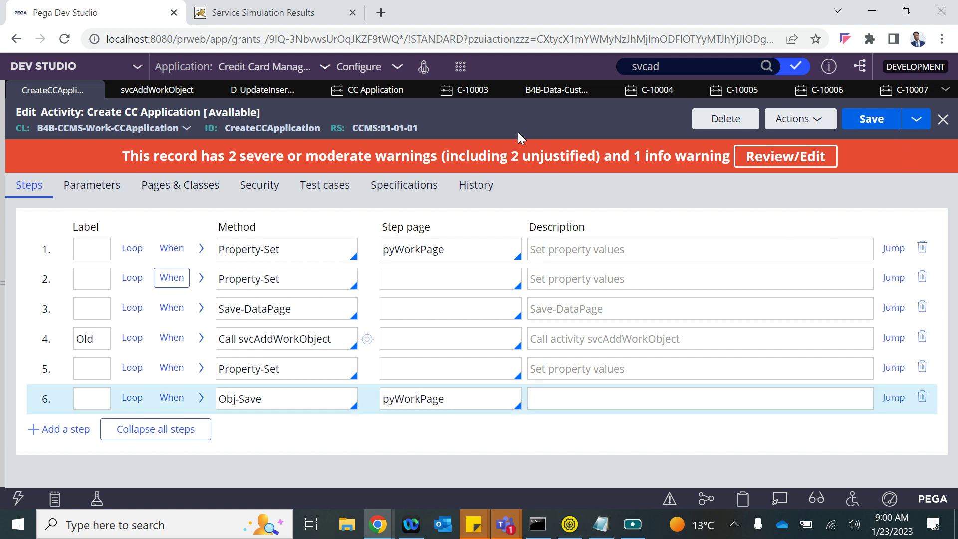
{"action": "left_click", "coordinate": [288, 7]}
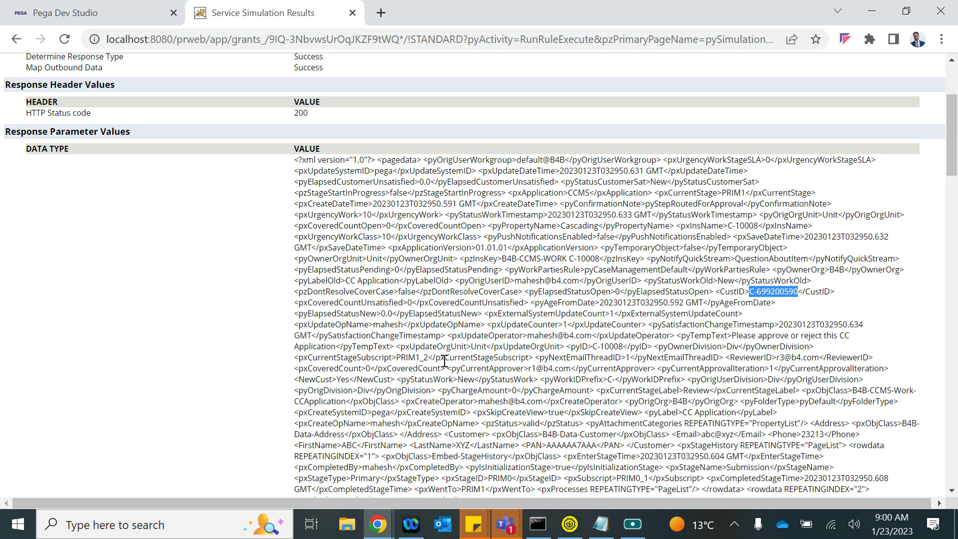
- Execute the REST service simulation again from its window
{"action": "scroll", "coordinate": [502, 417], "scroll_direction": "down", "scroll_amount": 1}
{"action": "right_click", "coordinate": [444, 115]}
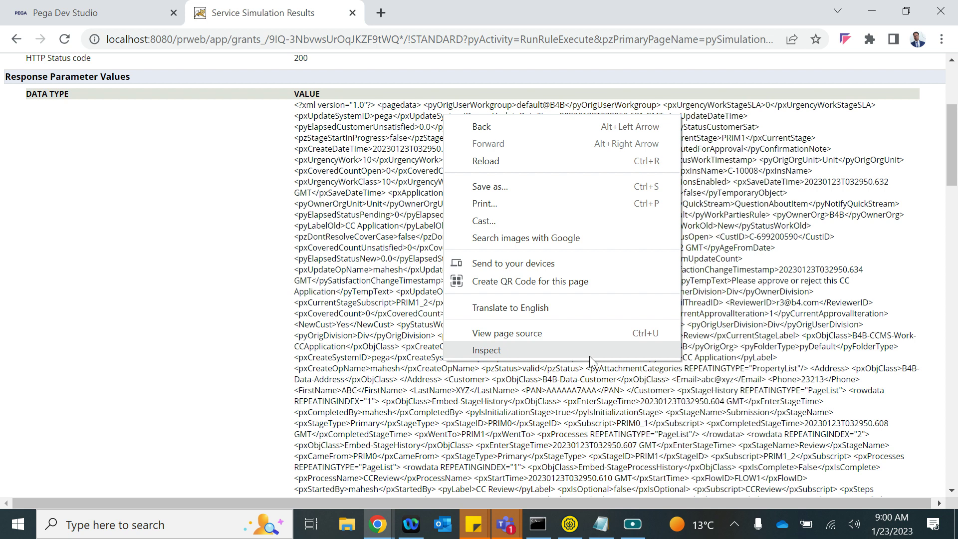
{"action": "left_click", "coordinate": [254, 315]}
{"action": "scroll", "coordinate": [254, 314], "scroll_direction": "up", "scroll_amount": 4}
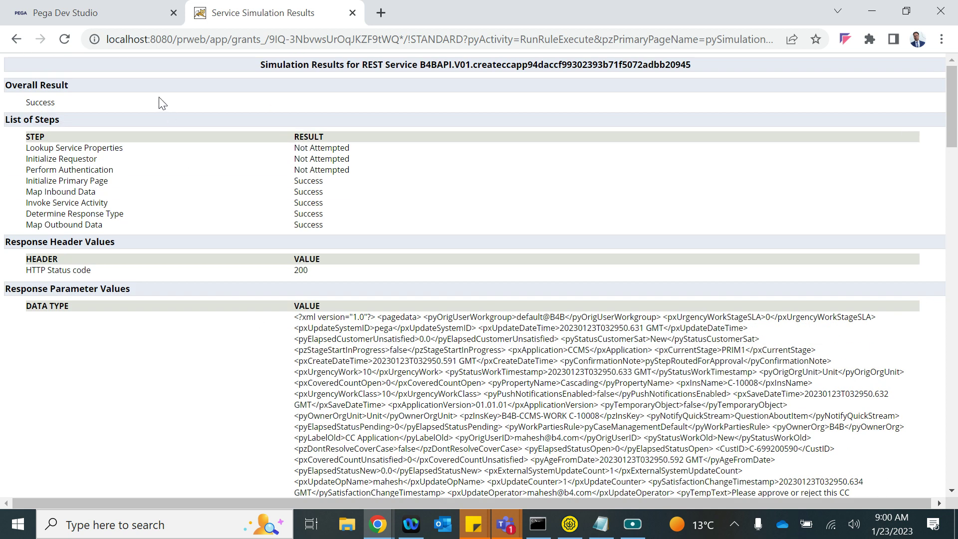
{"action": "left_click", "coordinate": [378, 524]}
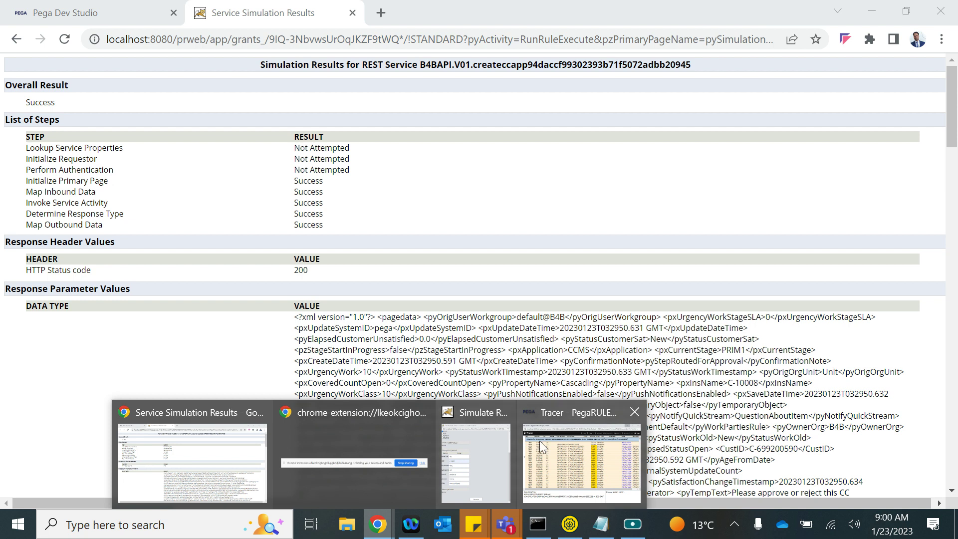
{"action": "left_click", "coordinate": [476, 440]}
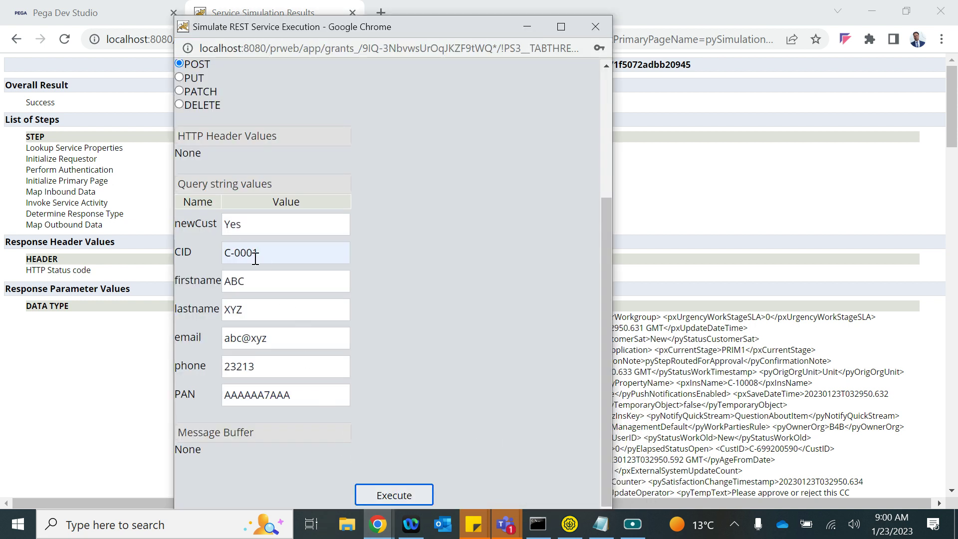
{"action": "left_click", "coordinate": [383, 494]}
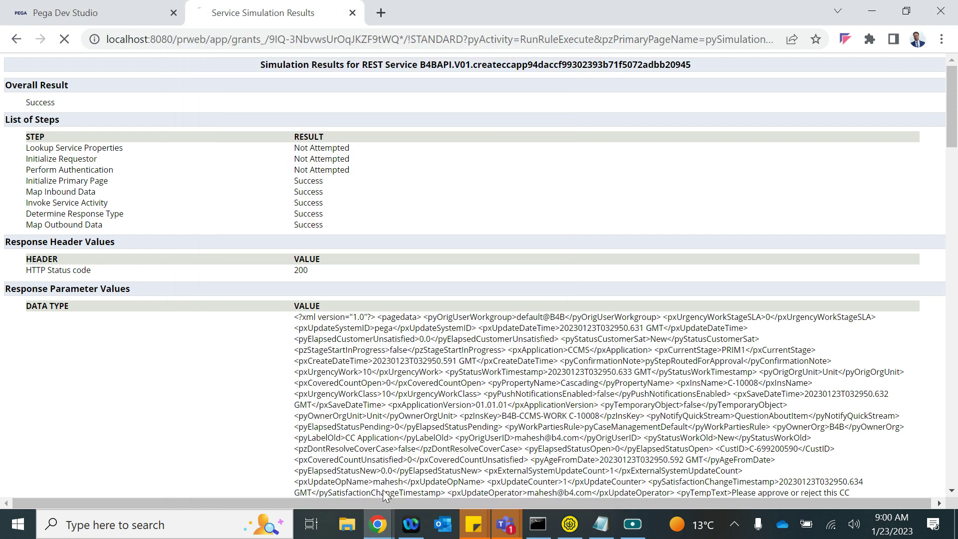
- Look up the new customer ID and pyID in the results, then return to the activity
{"action": "double_click", "coordinate": [782, 451]}
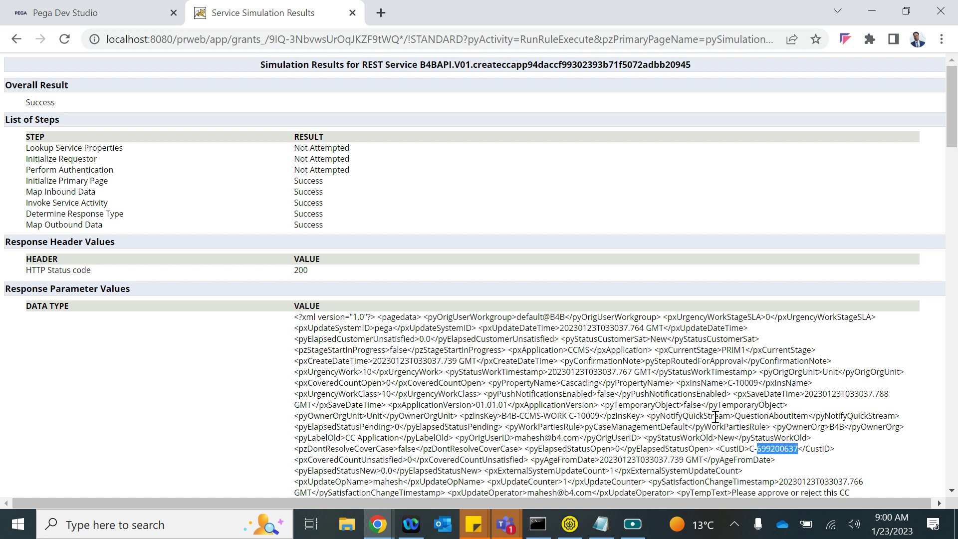
{"action": "key", "text": "ctrl+d"}
{"action": "type", "text": "pyid"}
{"action": "key", "text": "Return"}
{"action": "key", "text": "ctrl+f"}
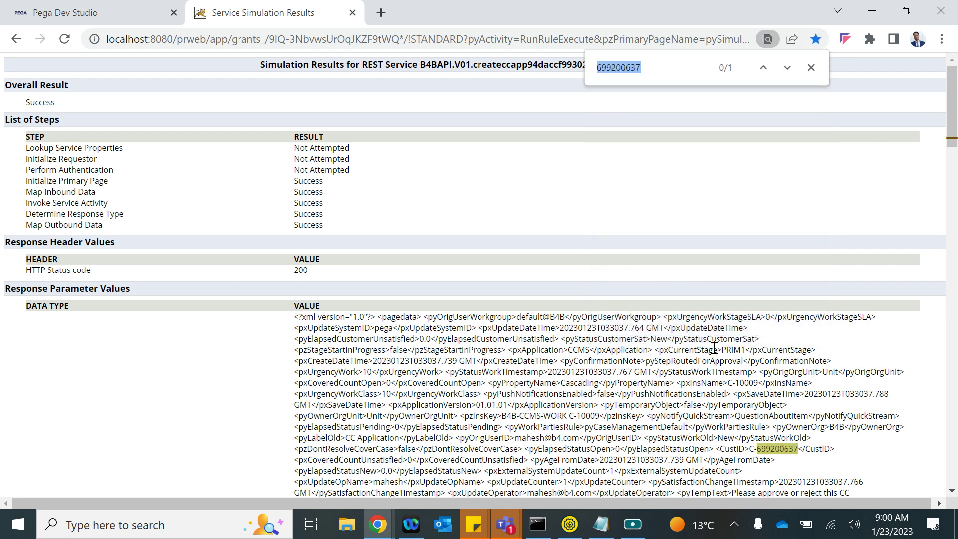
{"action": "type", "text": "pyid"}
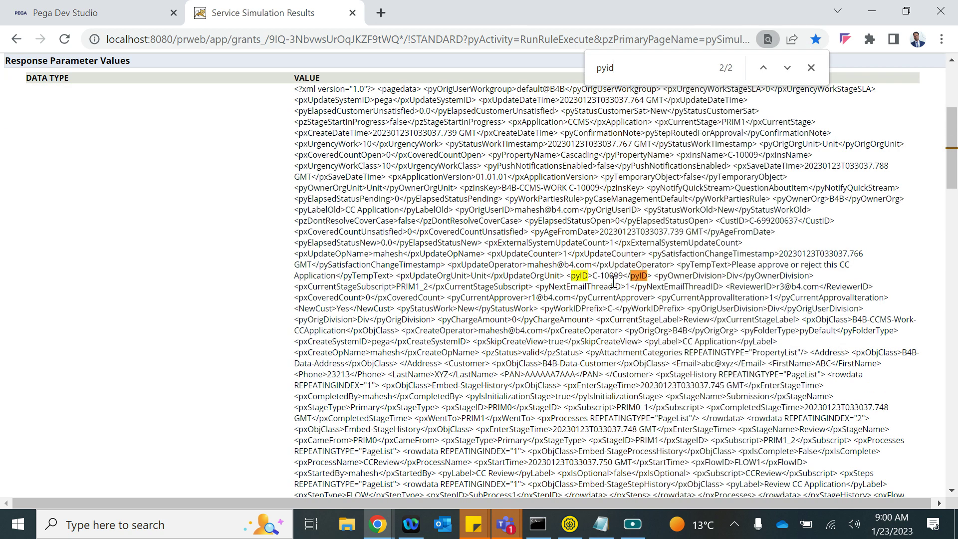
{"action": "left_click", "coordinate": [100, 12]}
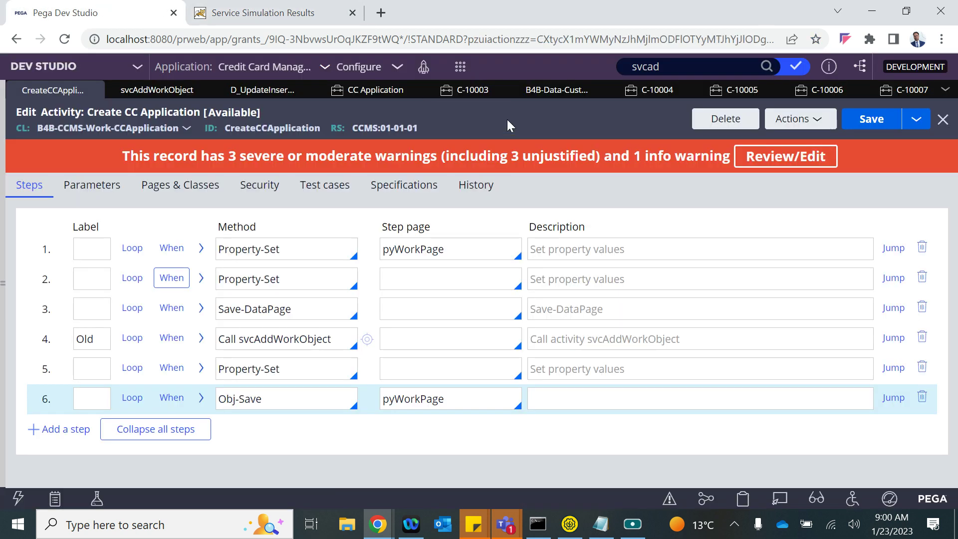
- Refresh the CC Application list, open case C-10009, and check its CID C-0001
{"action": "left_click", "coordinate": [536, 91]}
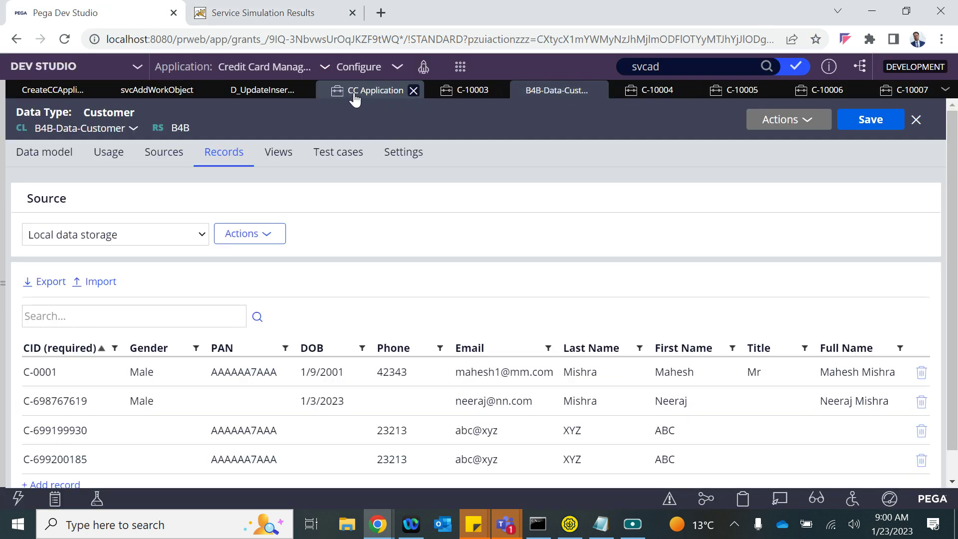
{"action": "left_click", "coordinate": [355, 98]}
{"action": "left_click", "coordinate": [856, 119]}
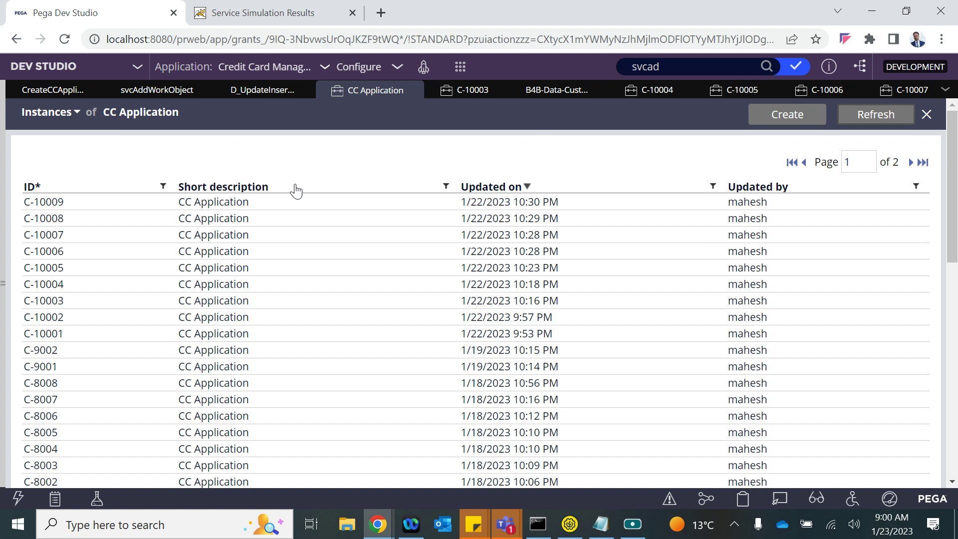
{"action": "left_click", "coordinate": [125, 205]}
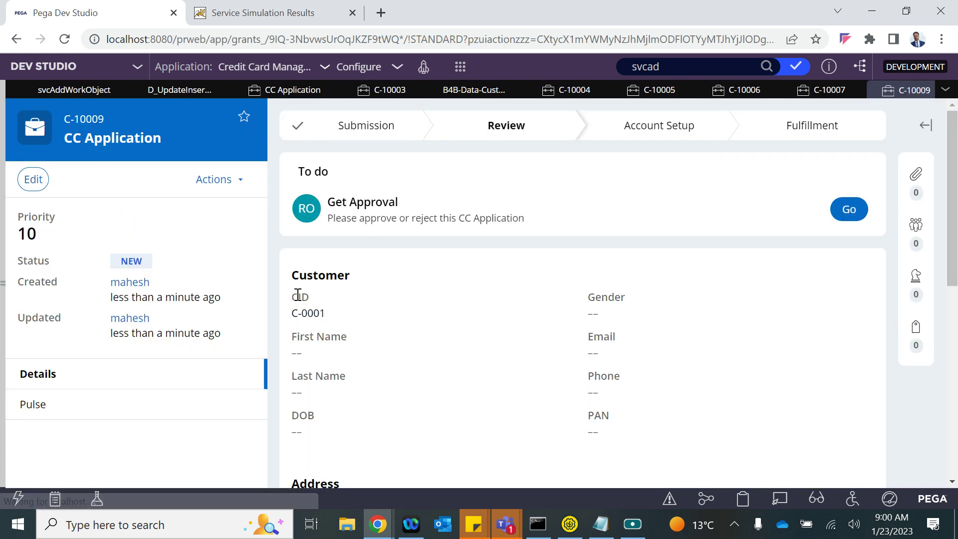
{"action": "left_click_drag", "start_coordinate": [299, 297], "coordinate": [346, 317]}
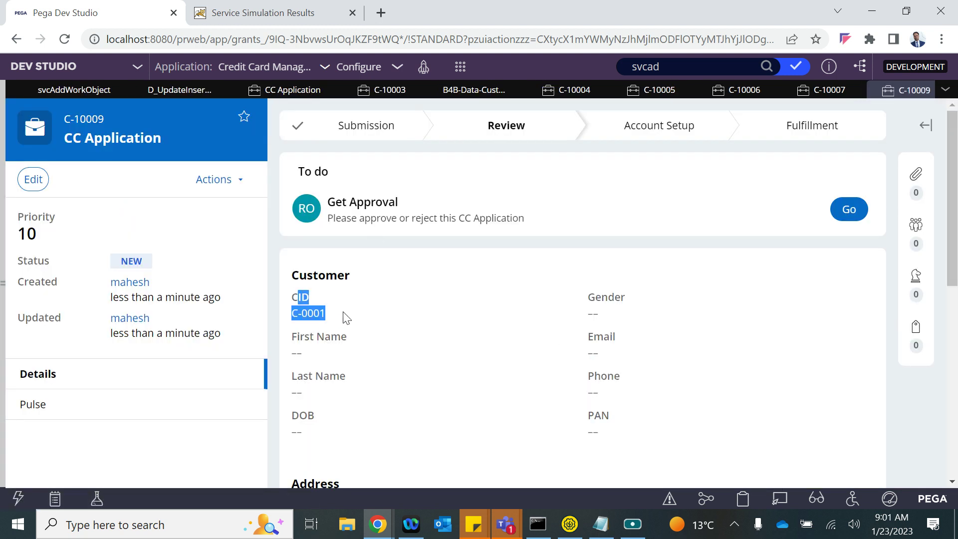
{"action": "left_click", "coordinate": [402, 325]}
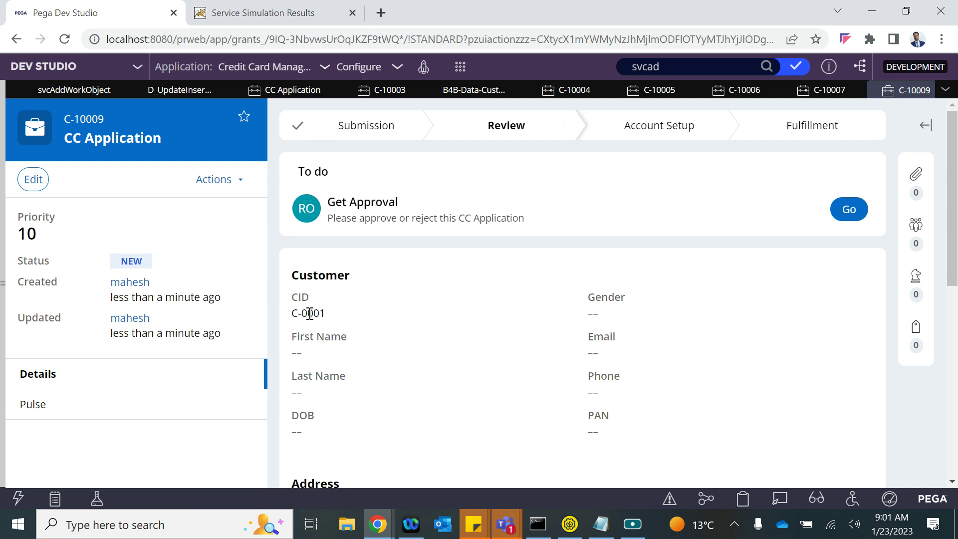
{"action": "scroll", "coordinate": [370, 393], "scroll_direction": "down", "scroll_amount": 6}
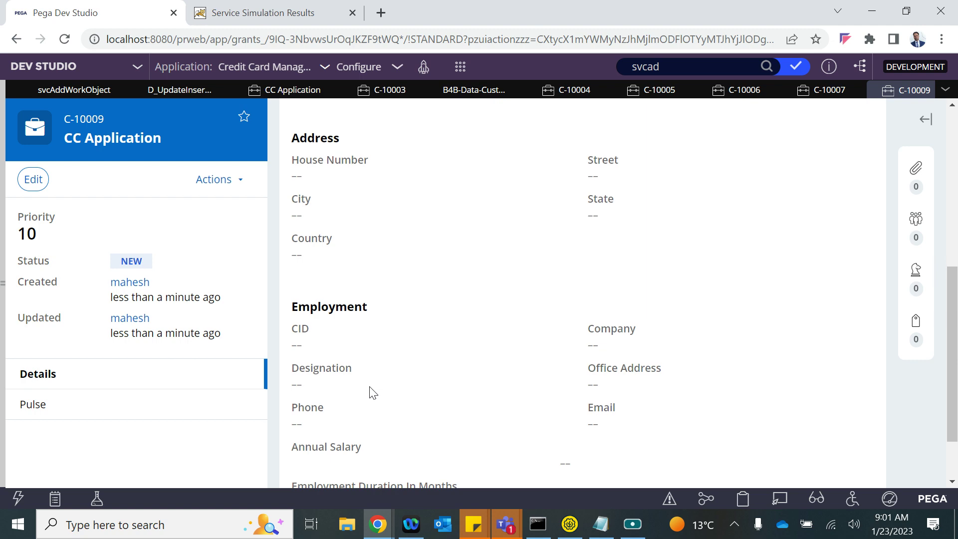
{"action": "scroll", "coordinate": [369, 391], "scroll_direction": "up", "scroll_amount": 6}
- Check the CustID value in the service simulation response
{"action": "key", "text": "alt+Tab"}
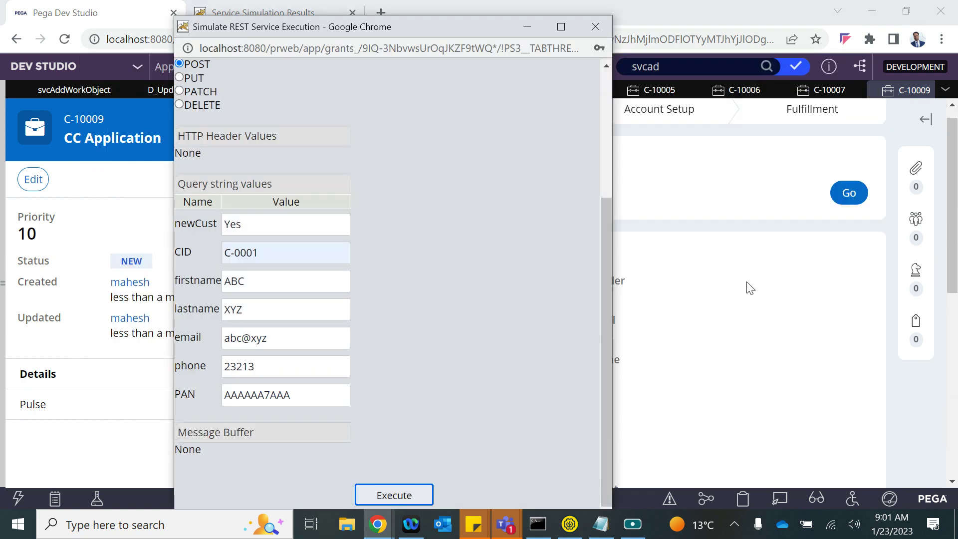
{"action": "key", "text": "alt+Tab"}
{"action": "left_click", "coordinate": [264, 10]}
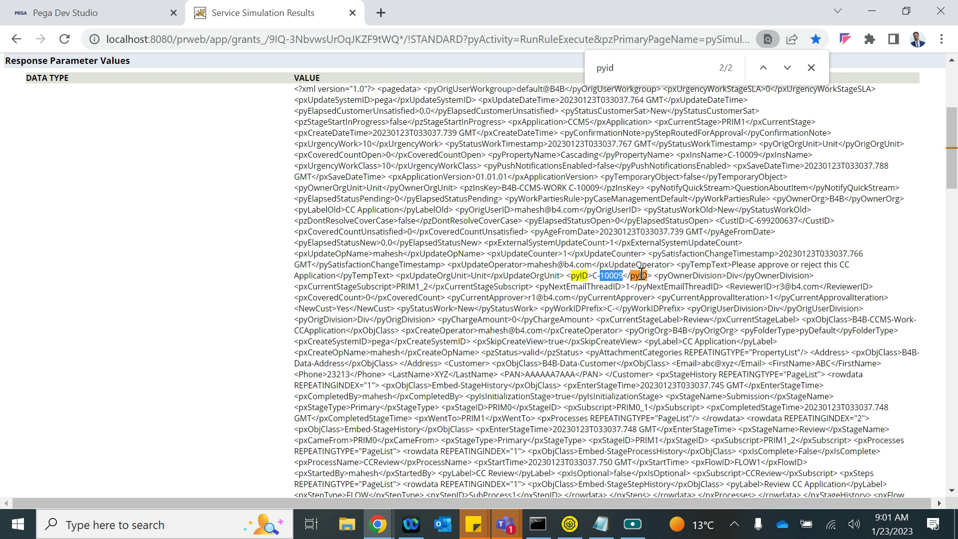
{"action": "left_click_drag", "start_coordinate": [750, 221], "coordinate": [793, 221]}
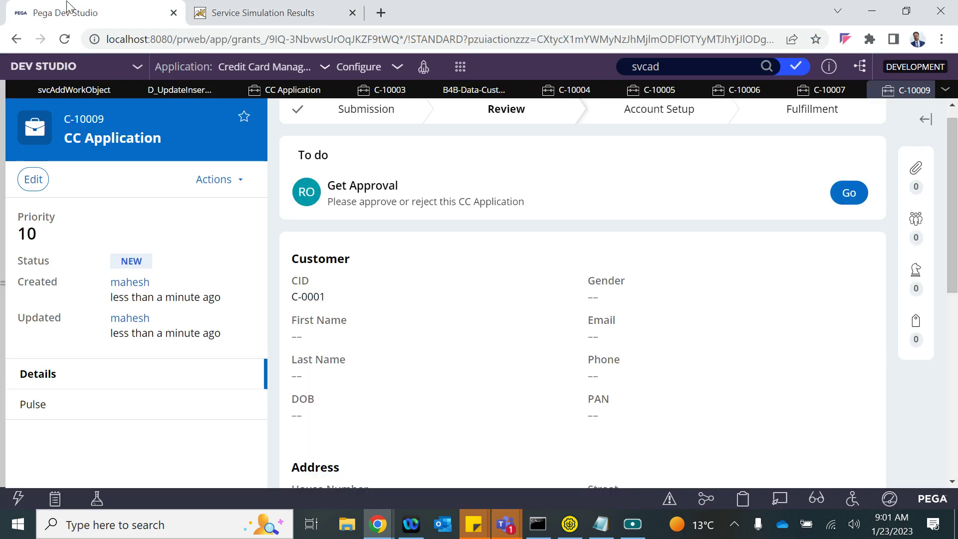
- Open the Get Approval form for case C-10009
{"action": "left_click", "coordinate": [68, 12]}
{"action": "scroll", "coordinate": [469, 200], "scroll_direction": "up", "scroll_amount": 1}
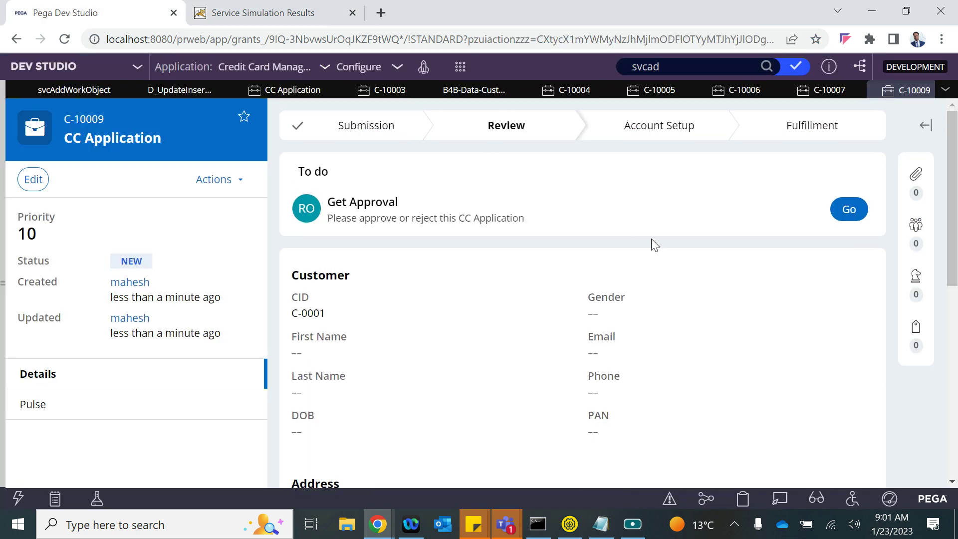
{"action": "left_click", "coordinate": [842, 213]}
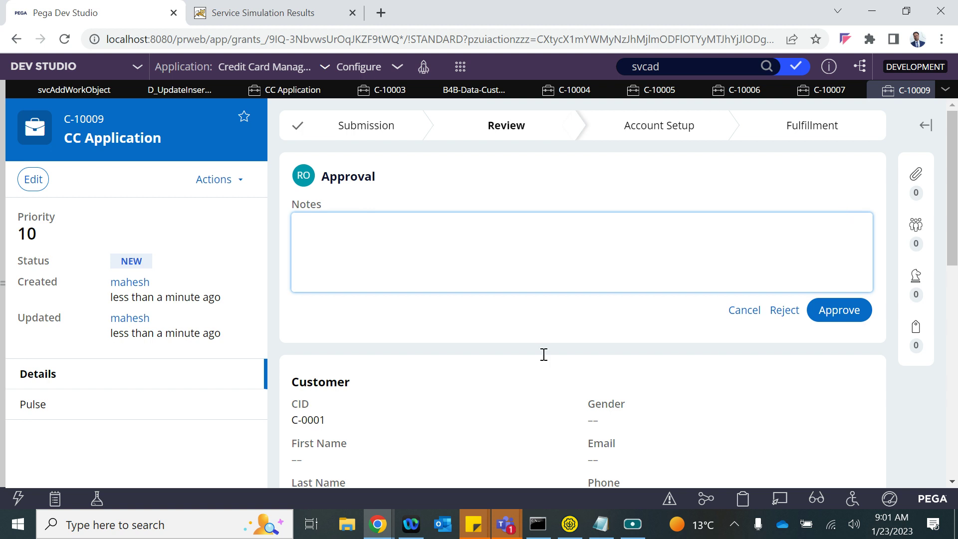
{"action": "scroll", "coordinate": [421, 434], "scroll_direction": "down", "scroll_amount": 4}
{"action": "scroll", "coordinate": [422, 434], "scroll_direction": "up", "scroll_amount": 4}
- Review the Customer data records and reload the CC Application instances list
{"action": "left_click", "coordinate": [458, 96]}
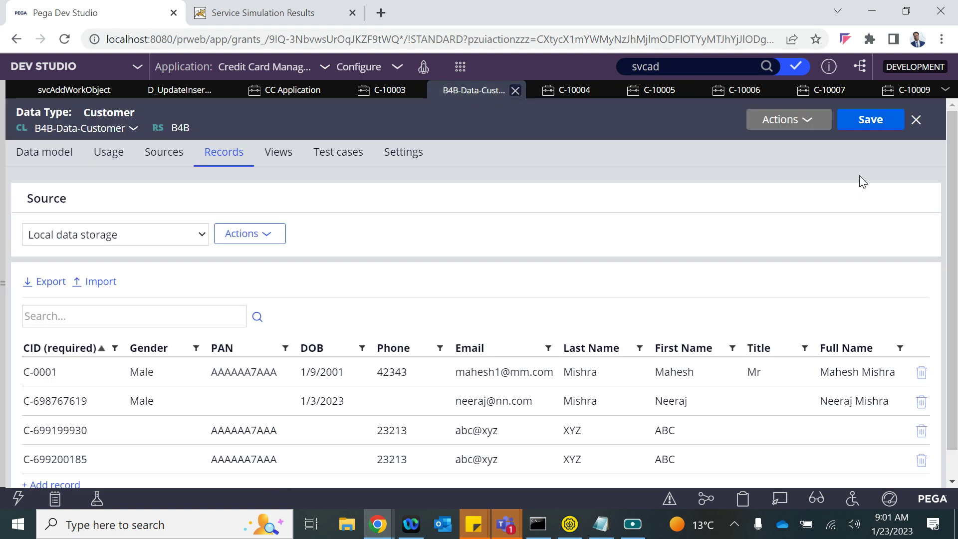
{"action": "left_click", "coordinate": [780, 120]}
{"action": "left_click", "coordinate": [786, 142]}
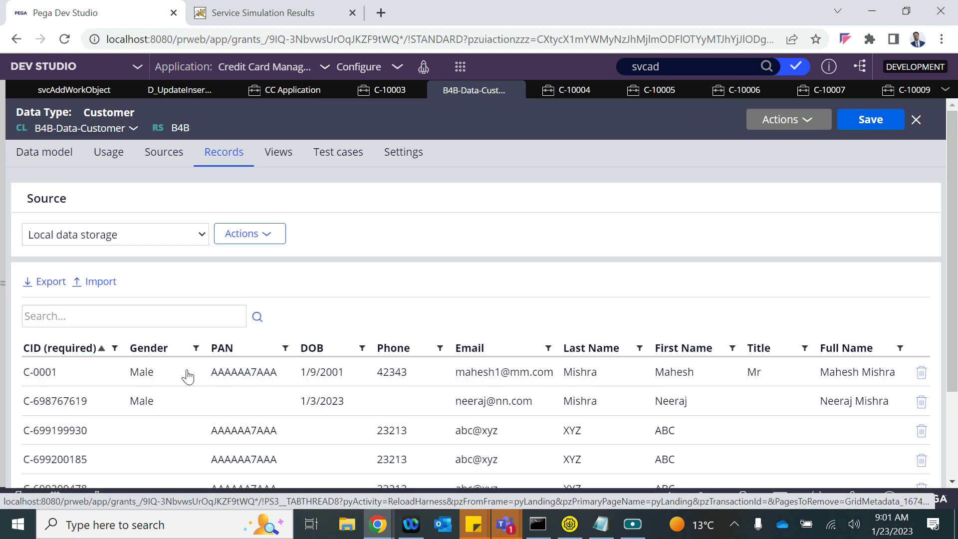
{"action": "left_click", "coordinate": [561, 96]}
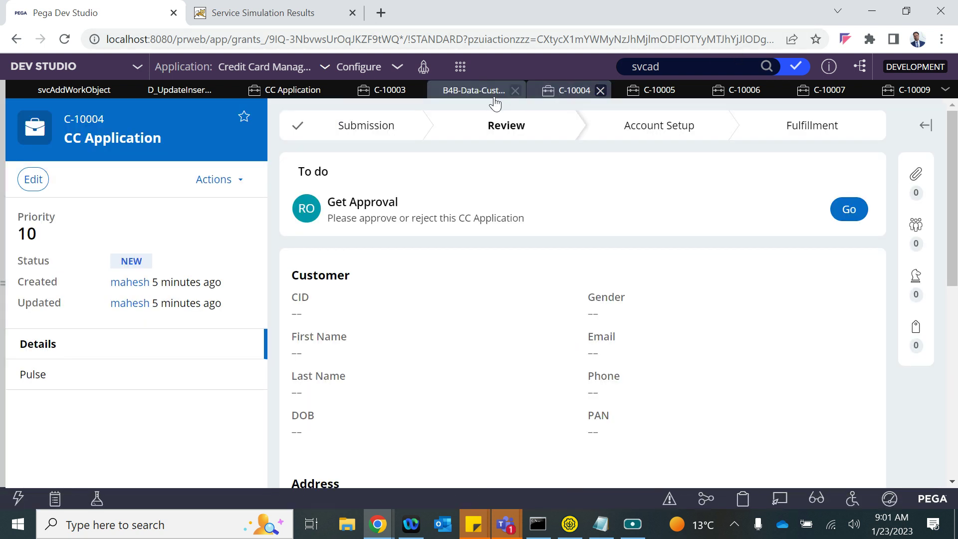
{"action": "left_click", "coordinate": [283, 96]}
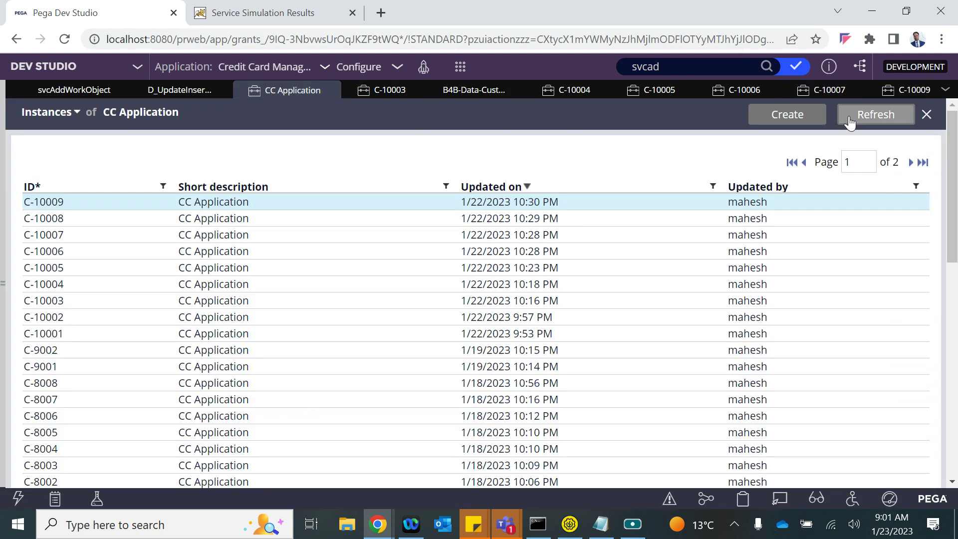
{"action": "left_click", "coordinate": [850, 120]}
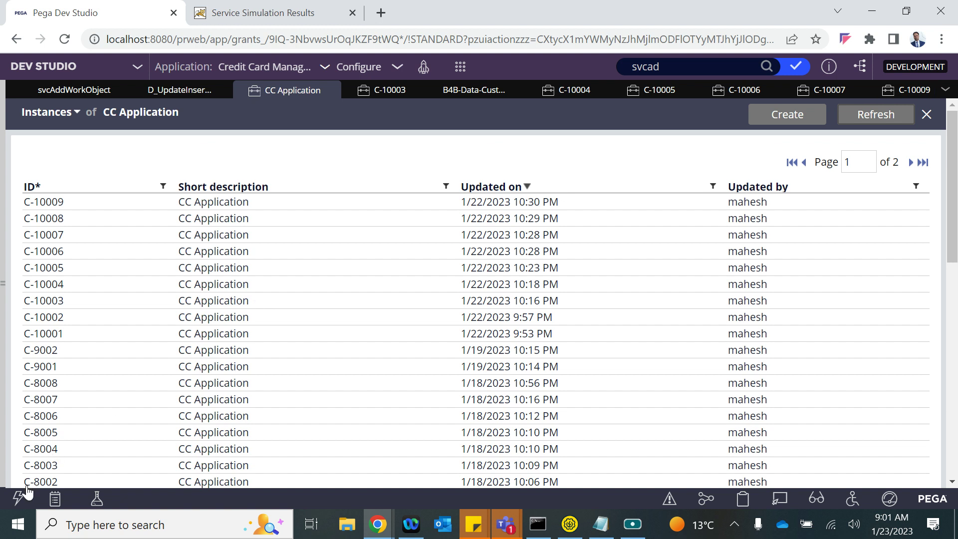
- Log off from Dev Studio through the operator profile menu
{"action": "left_click", "coordinate": [5, 382]}
{"action": "left_click", "coordinate": [30, 479]}
{"action": "left_click", "coordinate": [43, 453]}
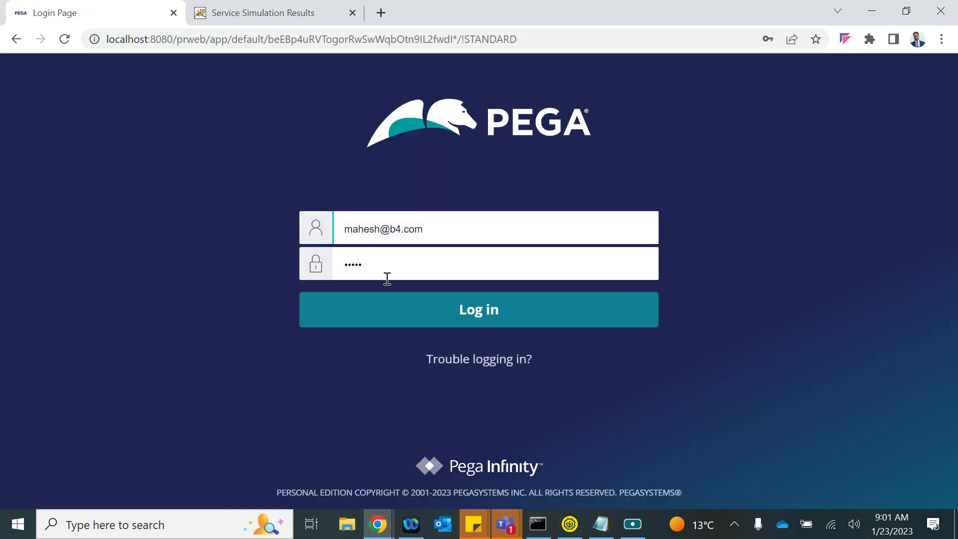
- Log in, make Credit Card Management System the current application, and switch to Dev Studio
{"action": "left_click", "coordinate": [372, 317]}
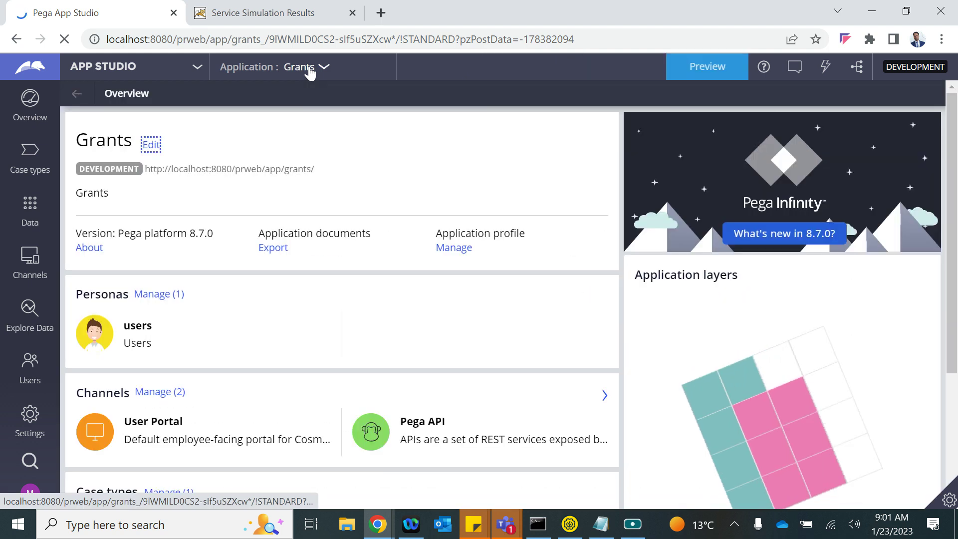
{"action": "right_click", "coordinate": [310, 71]}
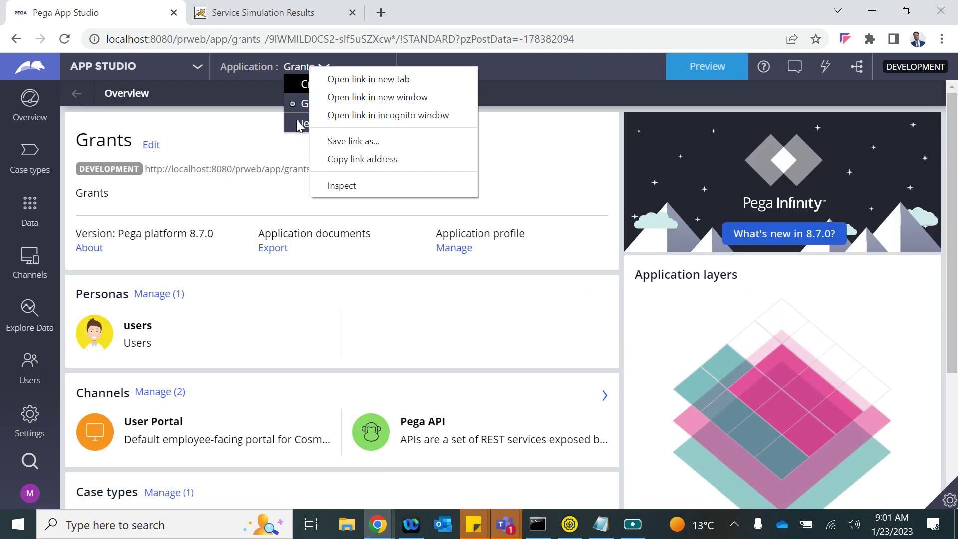
{"action": "left_click", "coordinate": [296, 86]}
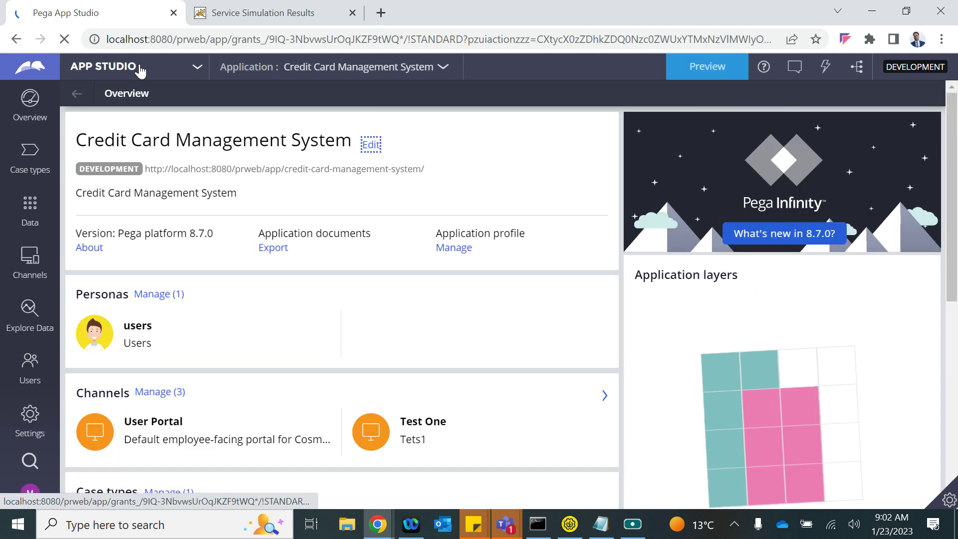
{"action": "left_click", "coordinate": [140, 72]}
{"action": "left_click", "coordinate": [62, 115]}
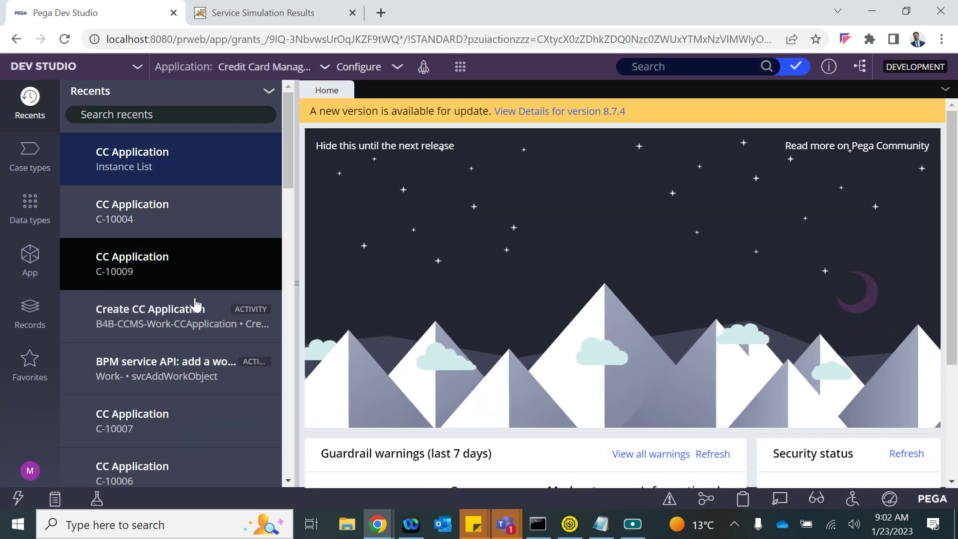
- List the CCApplication instances and view cases C-10009, C-10008 and C-10007 in turn
{"action": "left_click", "coordinate": [30, 272]}
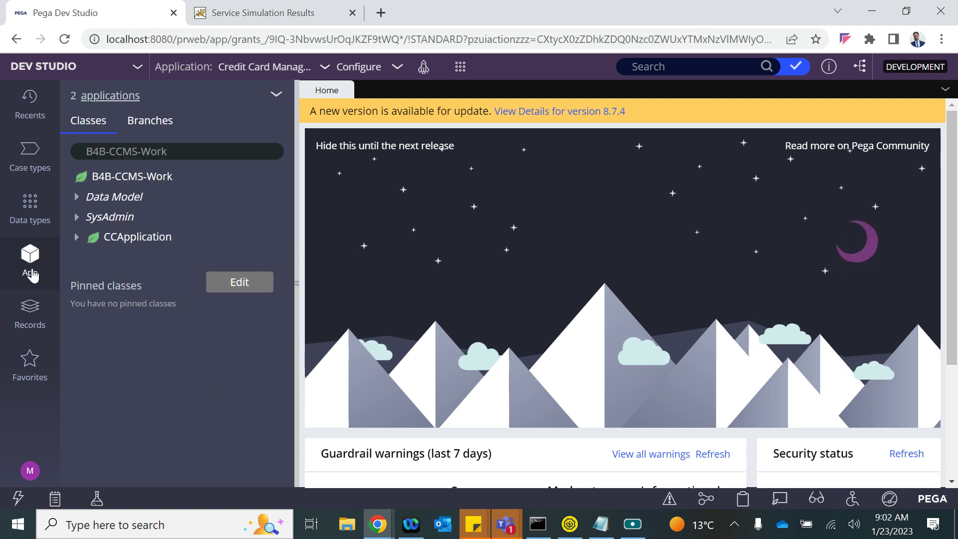
{"action": "left_click", "coordinate": [139, 237]}
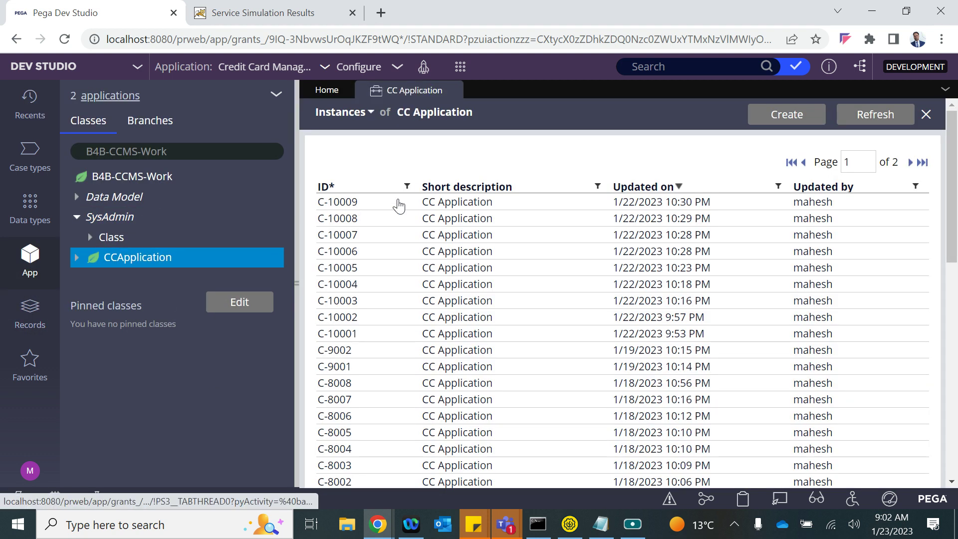
{"action": "left_click", "coordinate": [430, 205]}
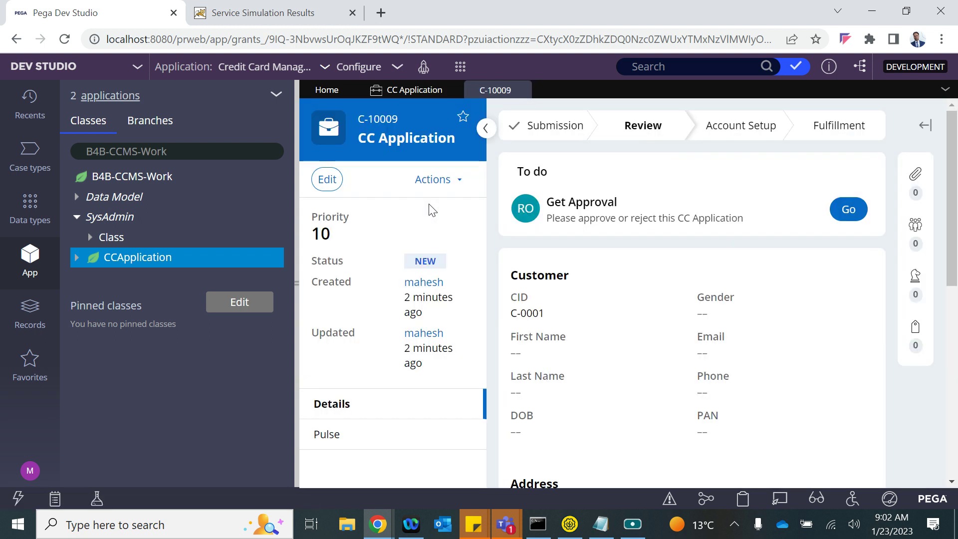
{"action": "left_click", "coordinate": [536, 90]}
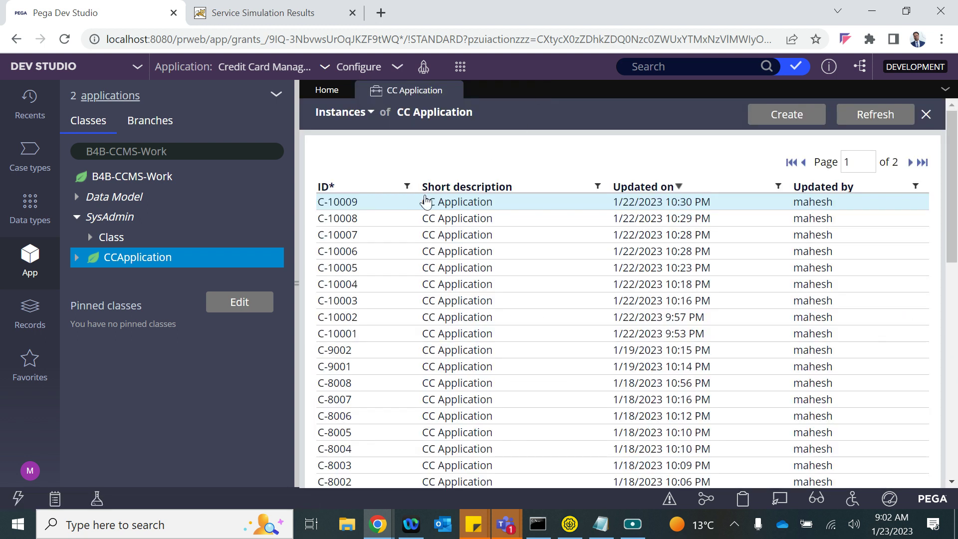
{"action": "left_click", "coordinate": [388, 215]}
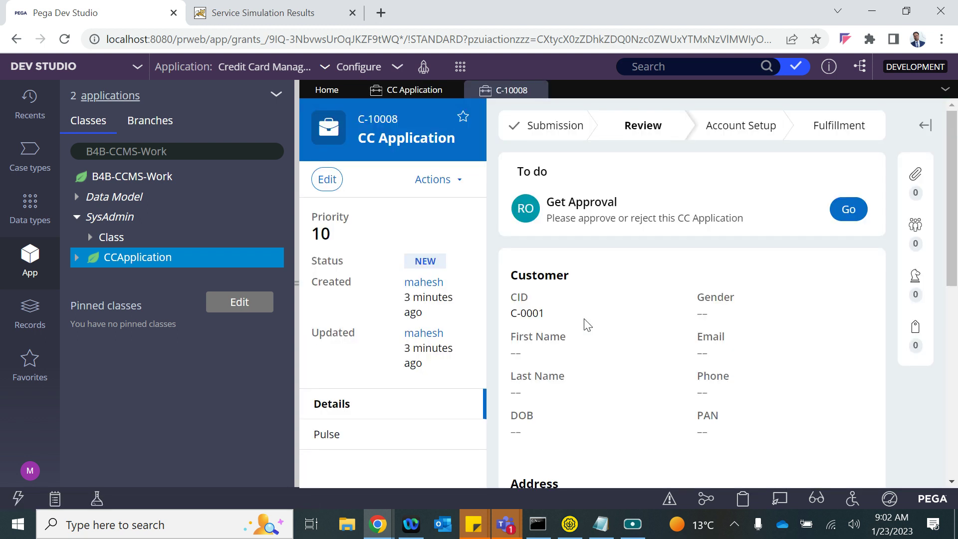
{"action": "left_click", "coordinate": [537, 90]}
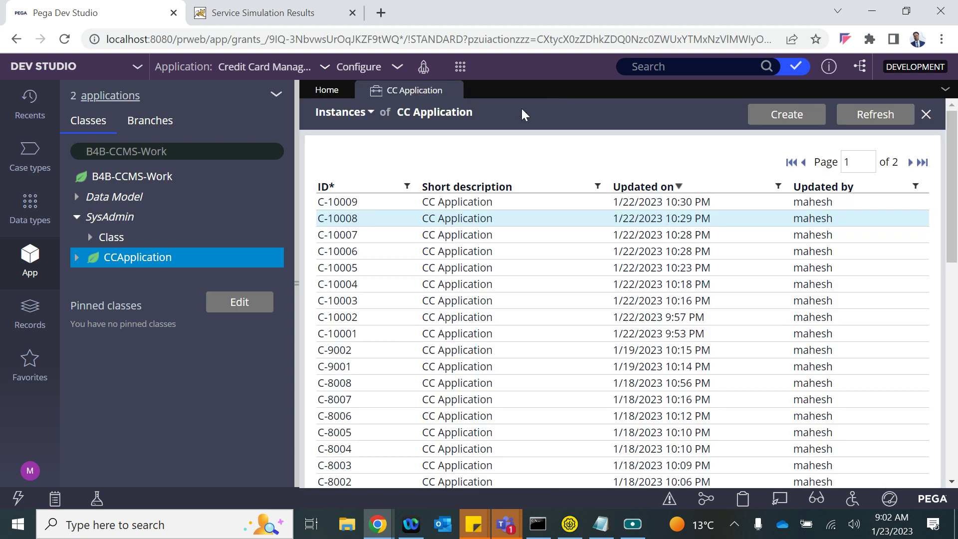
{"action": "left_click", "coordinate": [348, 235]}
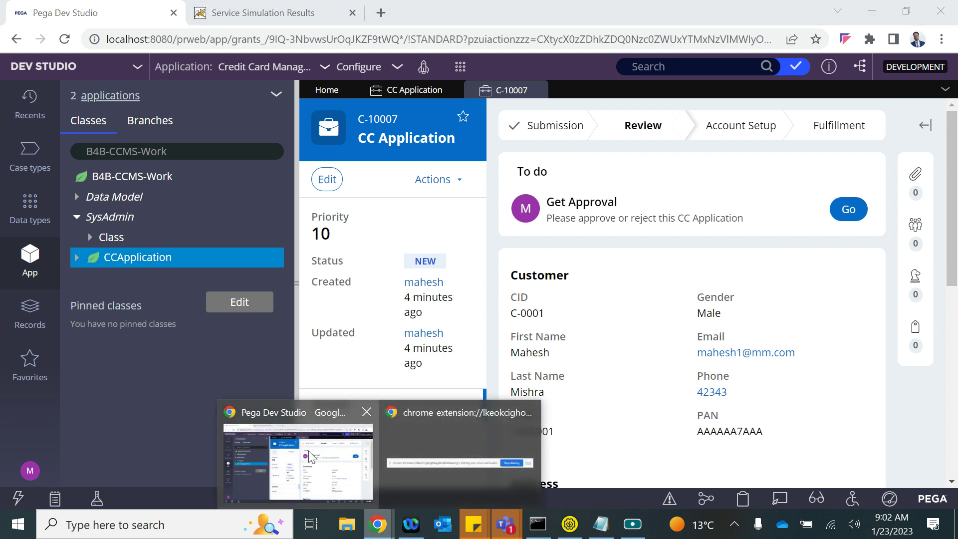
- Open the Create CC Application REST service from Recents and run its simulation
{"action": "left_click", "coordinate": [29, 102]}
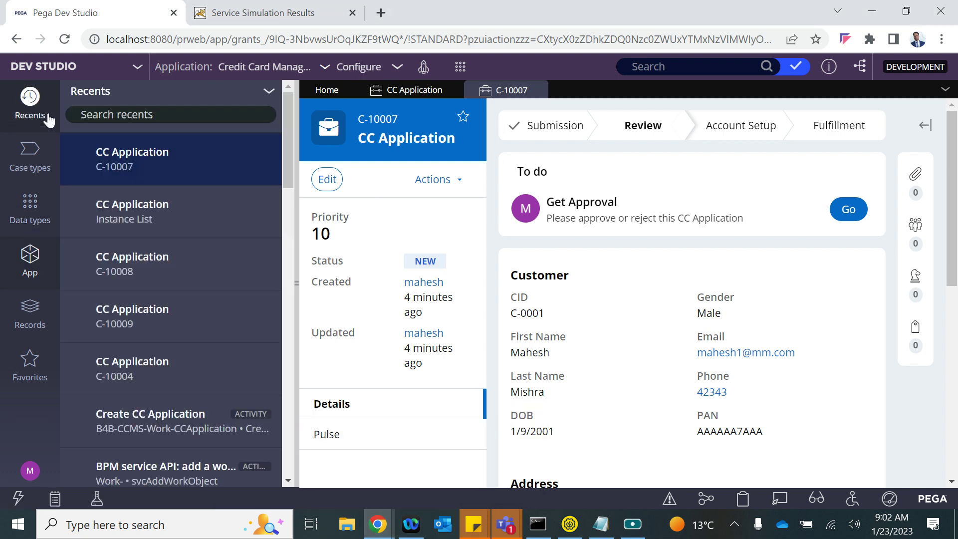
{"action": "scroll", "coordinate": [205, 425], "scroll_direction": "down", "scroll_amount": 5}
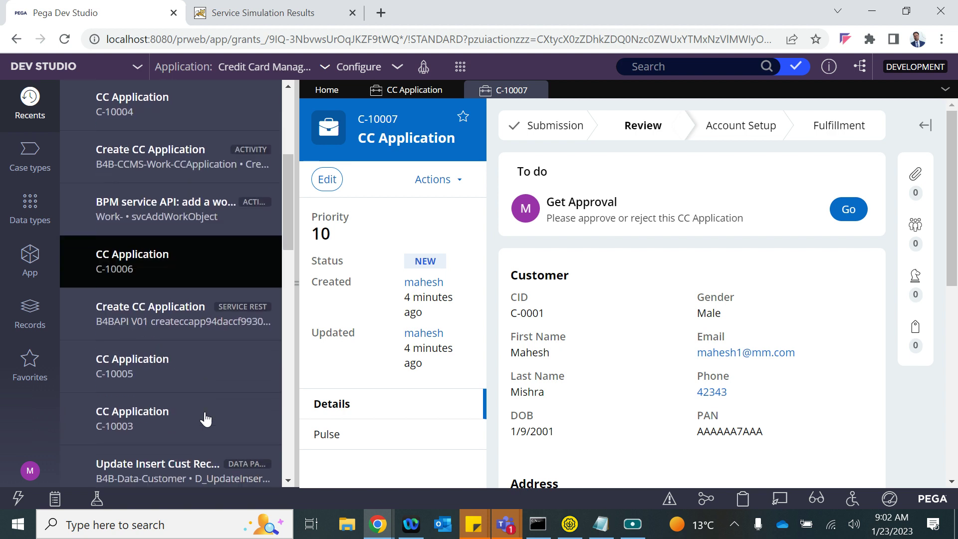
{"action": "left_click", "coordinate": [175, 319]}
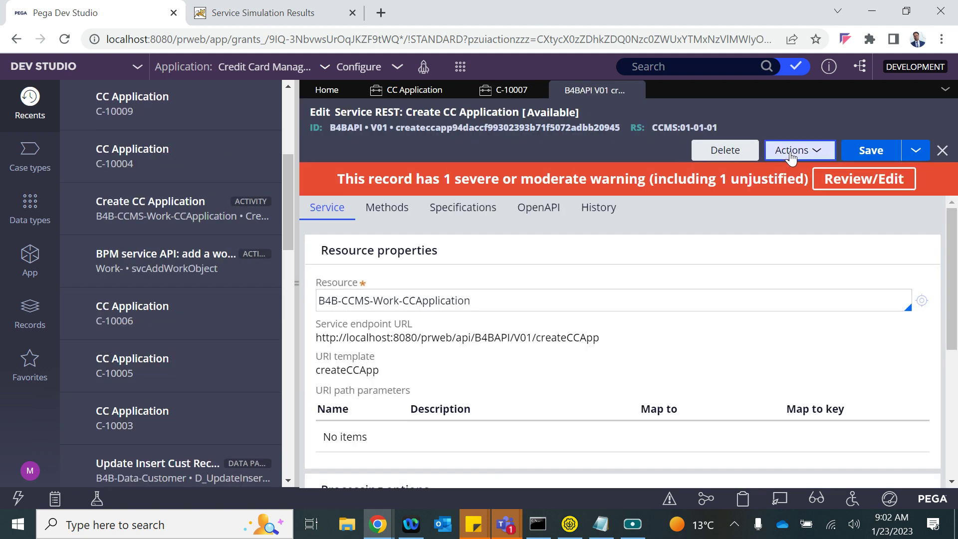
{"action": "left_click", "coordinate": [791, 154]}
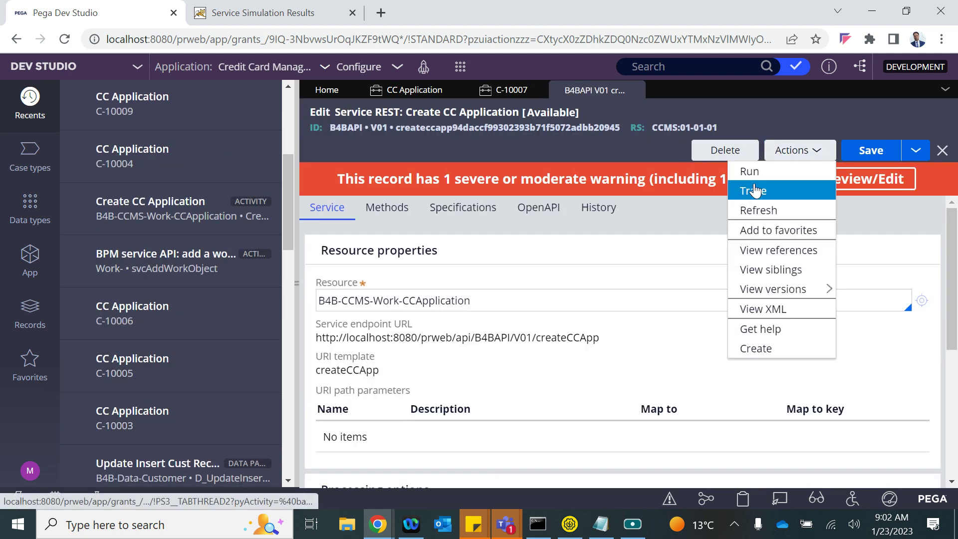
{"action": "left_click", "coordinate": [749, 171]}
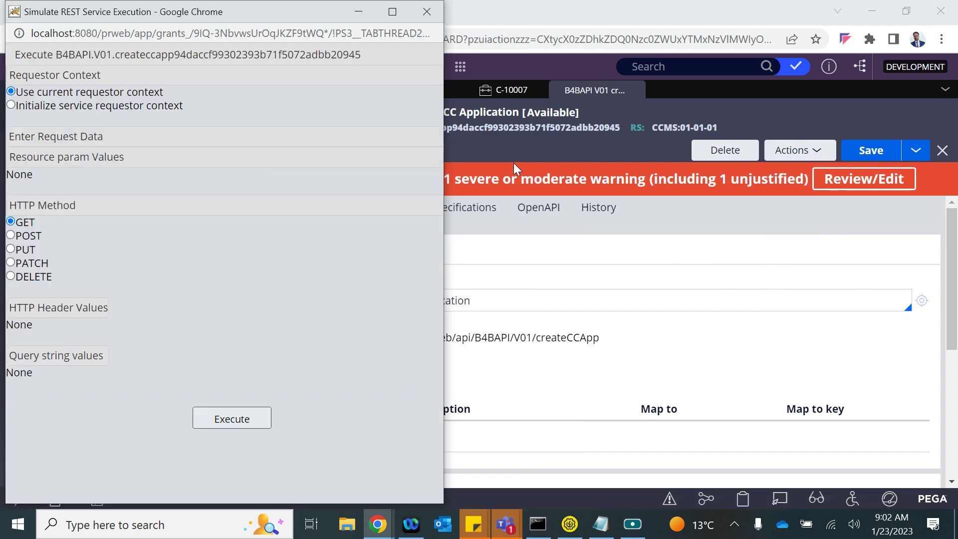
- Close the simulation window and open the Create CC Application activity to review step 5's parameters
{"action": "left_click", "coordinate": [435, 14]}
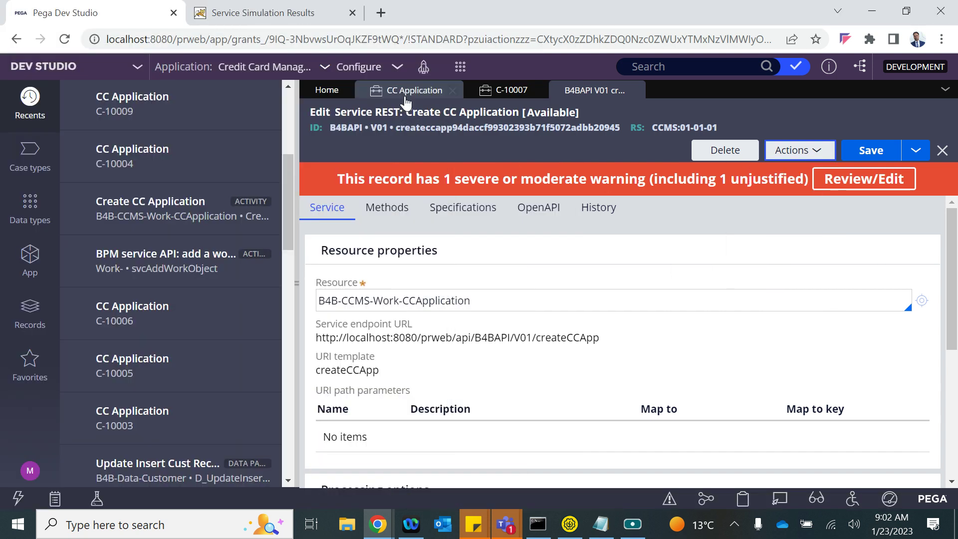
{"action": "scroll", "coordinate": [195, 248], "scroll_direction": "up", "scroll_amount": 2}
{"action": "left_click", "coordinate": [167, 289]}
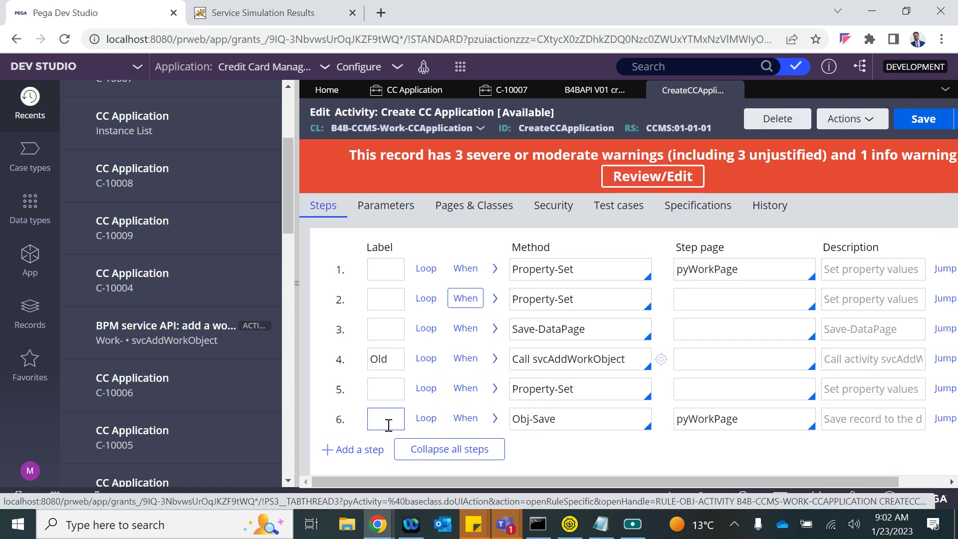
{"action": "left_click", "coordinate": [495, 389]}
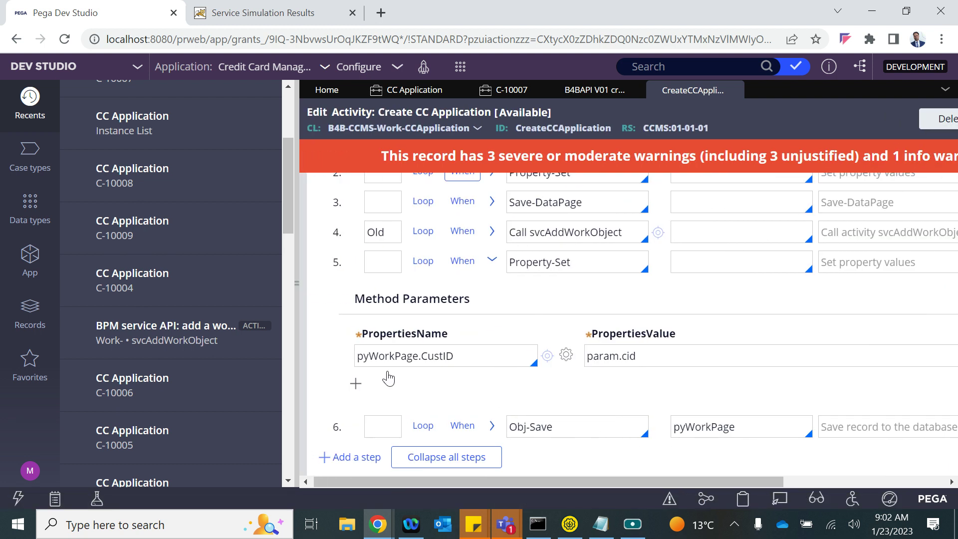
{"action": "left_click", "coordinate": [492, 260]}
- Add step 7 with the Commit method after step 6 and save the activity
{"action": "left_click", "coordinate": [372, 419]}
{"action": "key", "text": "Return"}
{"action": "left_click", "coordinate": [536, 432]}
{"action": "type", "text": "Commit"}
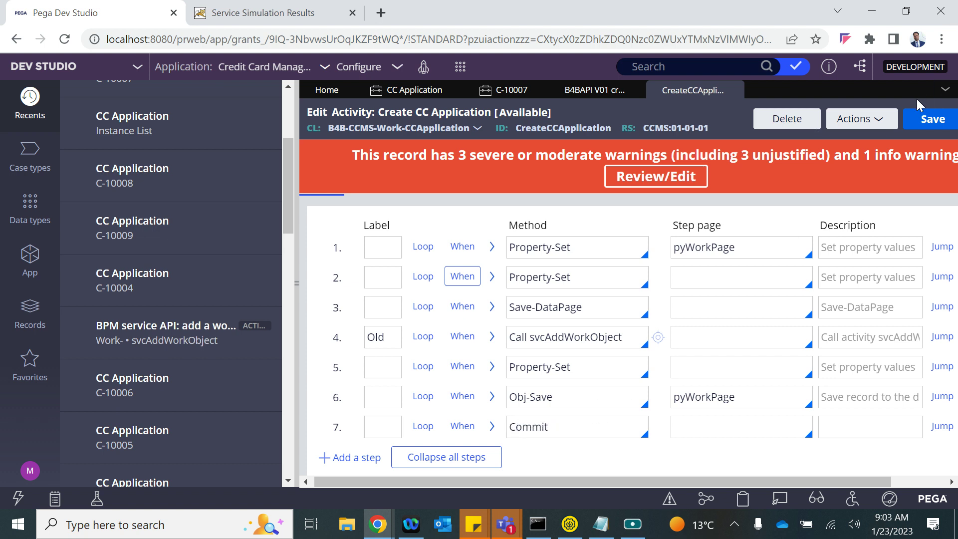
{"action": "left_click", "coordinate": [920, 123]}
- Start a simulated REST service run using POST with newCust set to Yes
{"action": "left_click", "coordinate": [594, 94]}
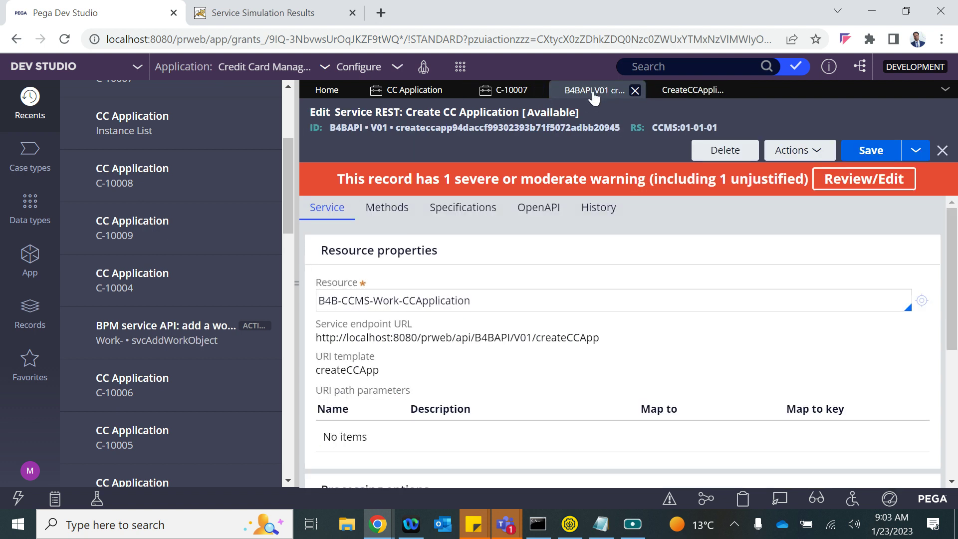
{"action": "left_click", "coordinate": [795, 150]}
{"action": "left_click", "coordinate": [748, 169]}
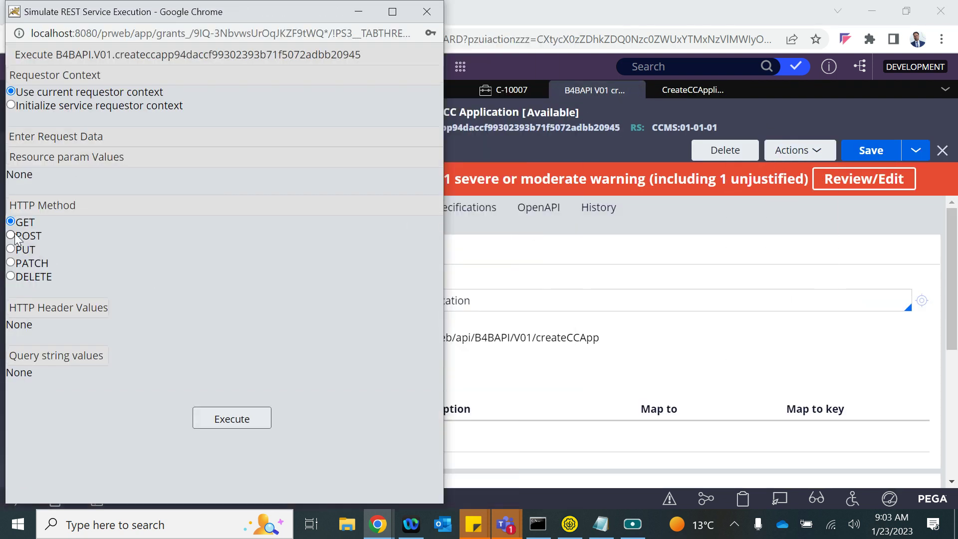
{"action": "left_click", "coordinate": [15, 238]}
{"action": "left_click", "coordinate": [90, 405]}
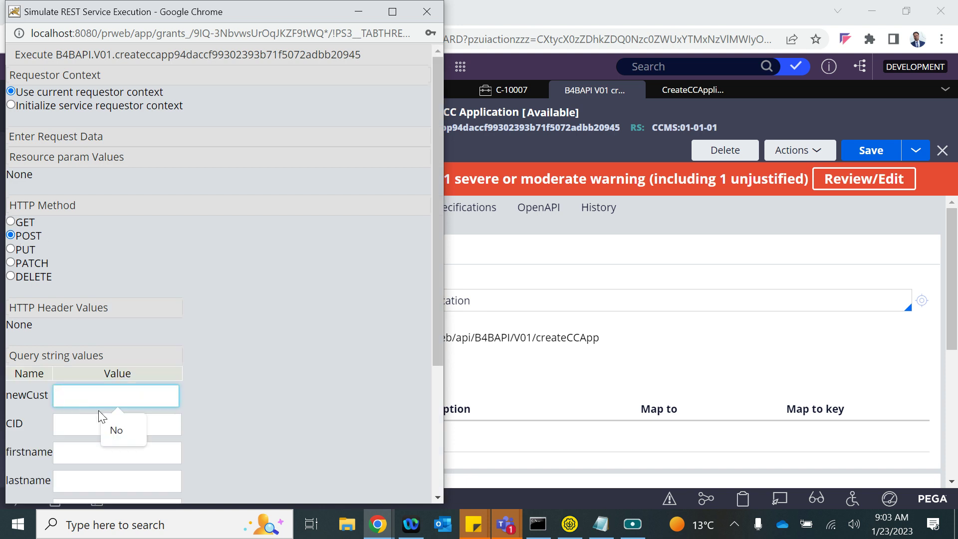
{"action": "type", "text": "Yes"}
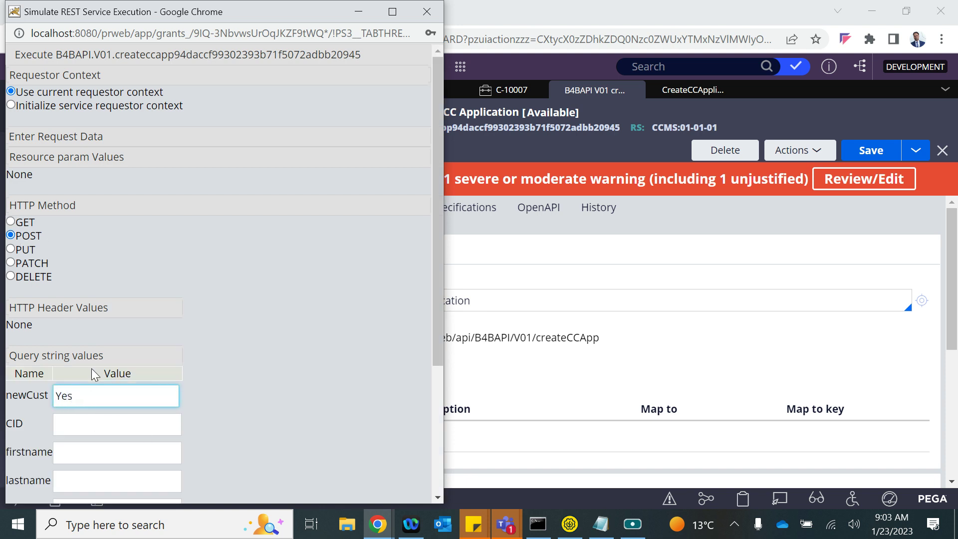
- Fill in the new customer's first name, last name, e-mail, phone and PAN values
{"action": "scroll", "coordinate": [95, 430], "scroll_direction": "down", "scroll_amount": 1}
{"action": "left_click", "coordinate": [85, 376]}
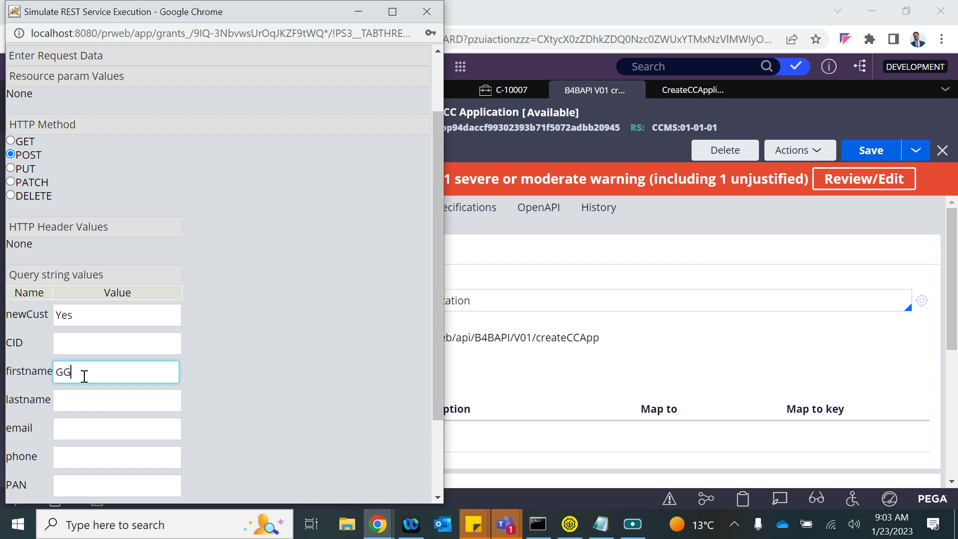
{"action": "left_click", "coordinate": [78, 401]}
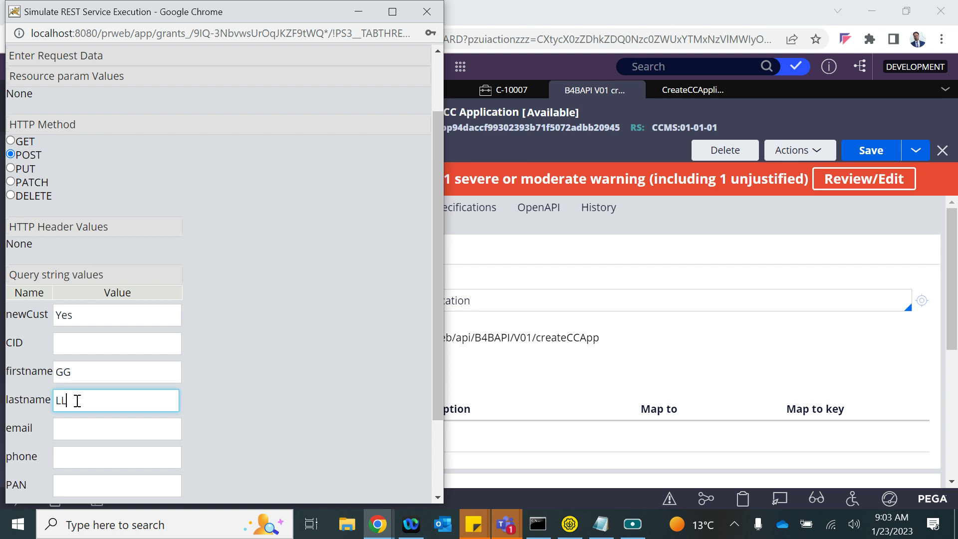
{"action": "left_click", "coordinate": [68, 429]}
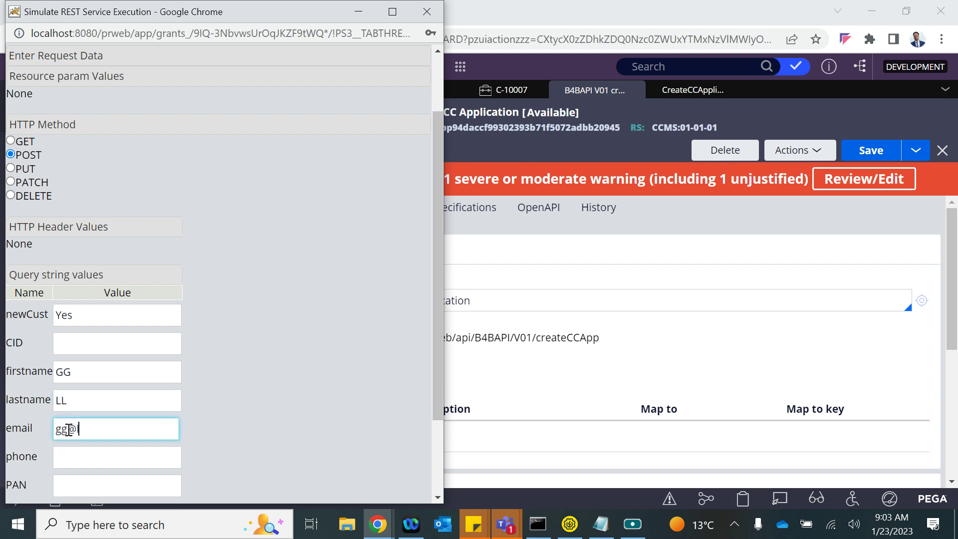
{"action": "left_click", "coordinate": [78, 473]}
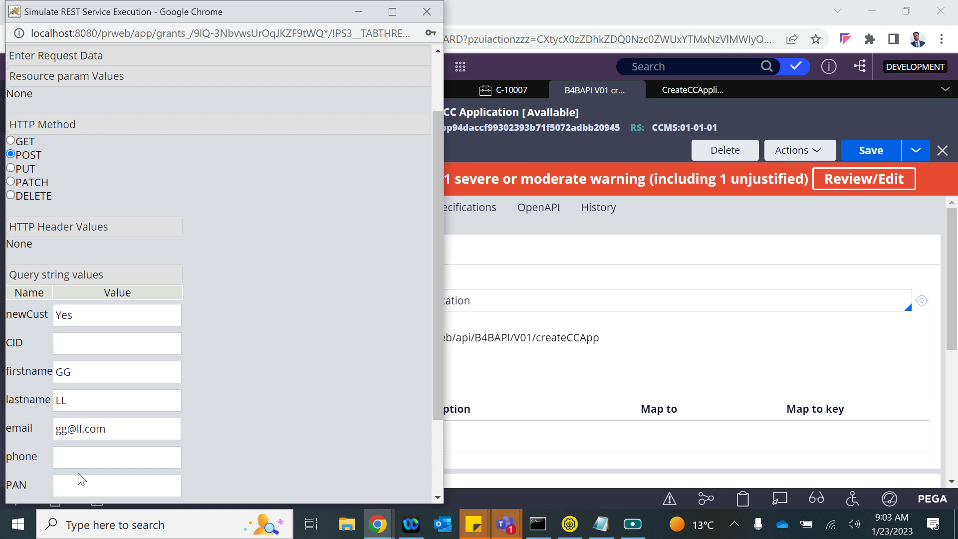
{"action": "left_click", "coordinate": [79, 460]}
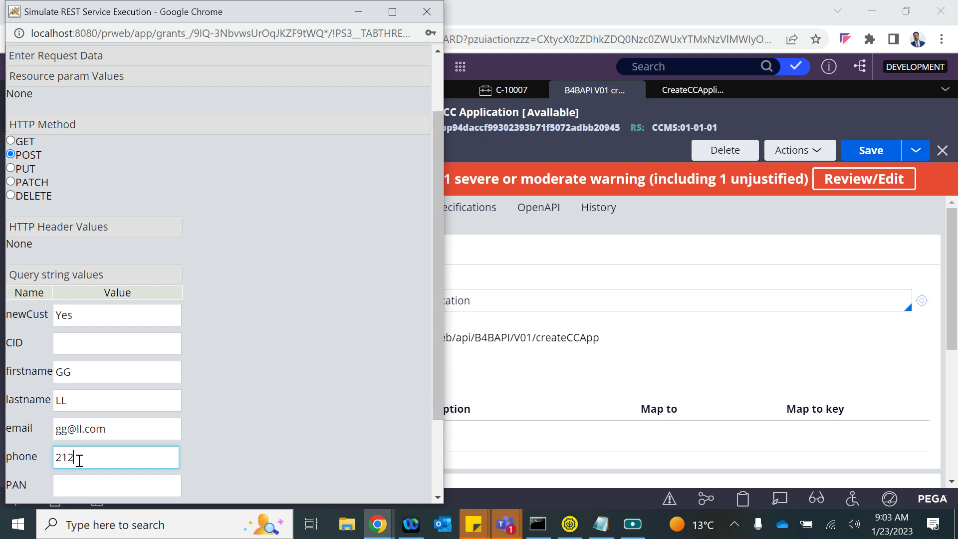
{"action": "scroll", "coordinate": [73, 486], "scroll_direction": "down", "scroll_amount": 2}
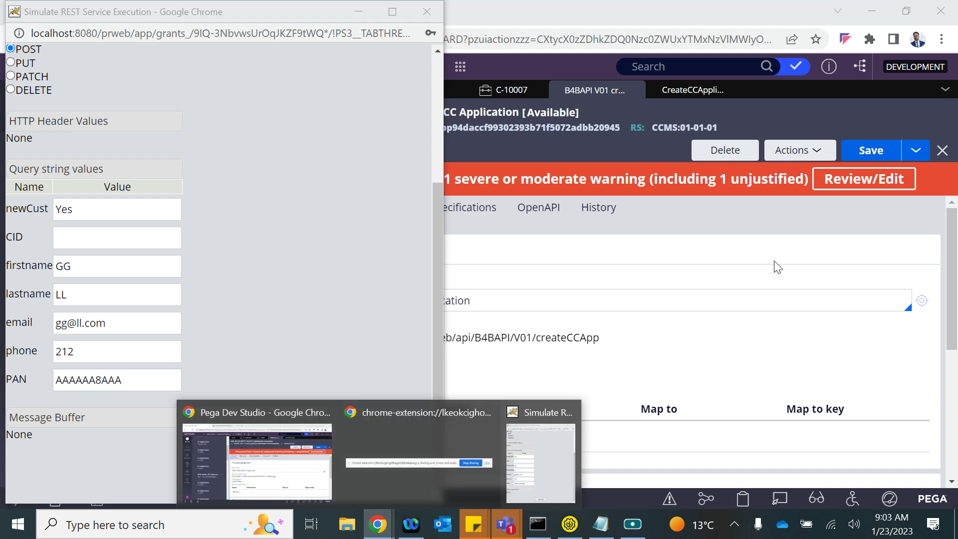
{"action": "left_click", "coordinate": [791, 164]}
{"action": "left_click", "coordinate": [791, 160]}
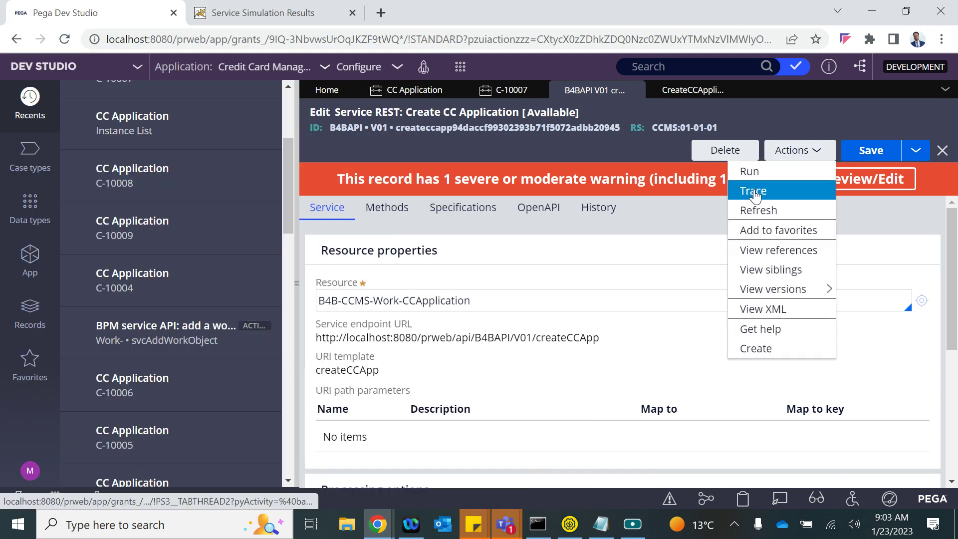
- Trace the REST service and execute the POST simulation, creating case C-10010
{"action": "left_click", "coordinate": [754, 191]}
{"action": "key", "text": "alt+Tab"}
{"action": "key", "text": "Tab"}
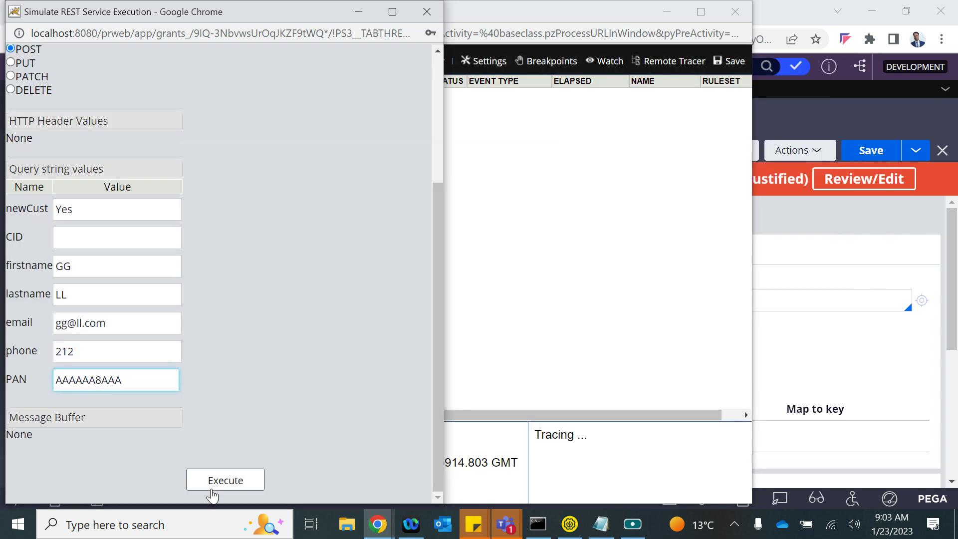
{"action": "left_click", "coordinate": [211, 486]}
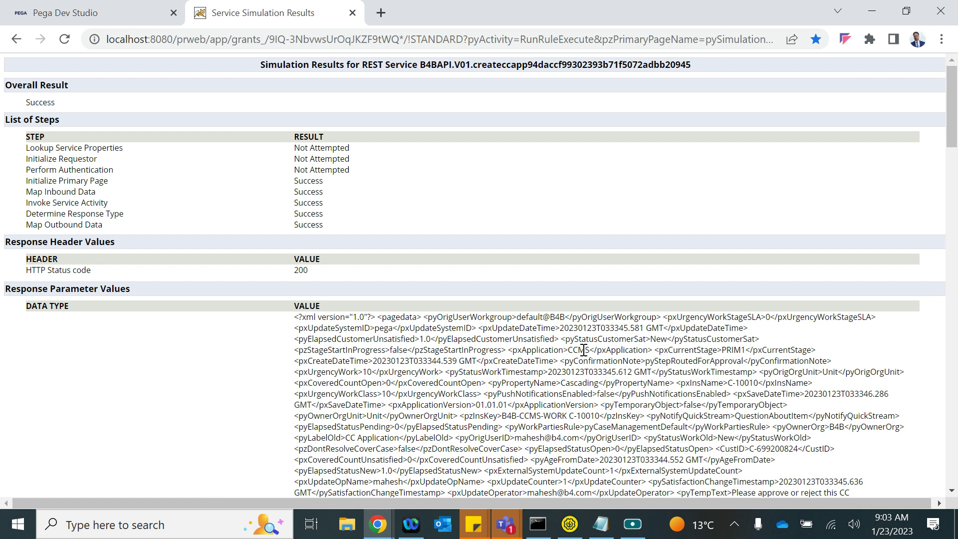
{"action": "double_click", "coordinate": [589, 414]}
{"action": "left_click", "coordinate": [113, 10]}
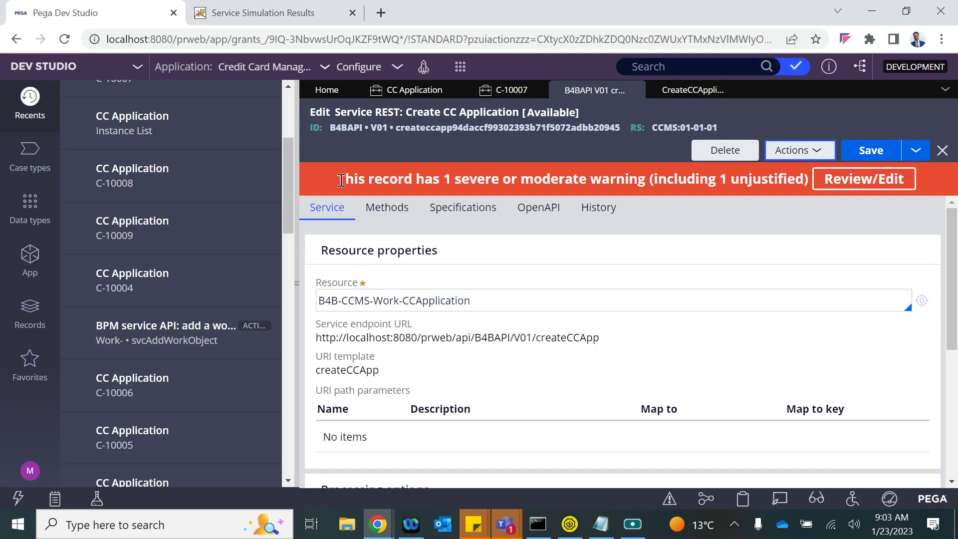
- In the Tracer, inspect pyWorkPage and locate its CustID property, C-699200824
{"action": "left_click", "coordinate": [378, 524]}
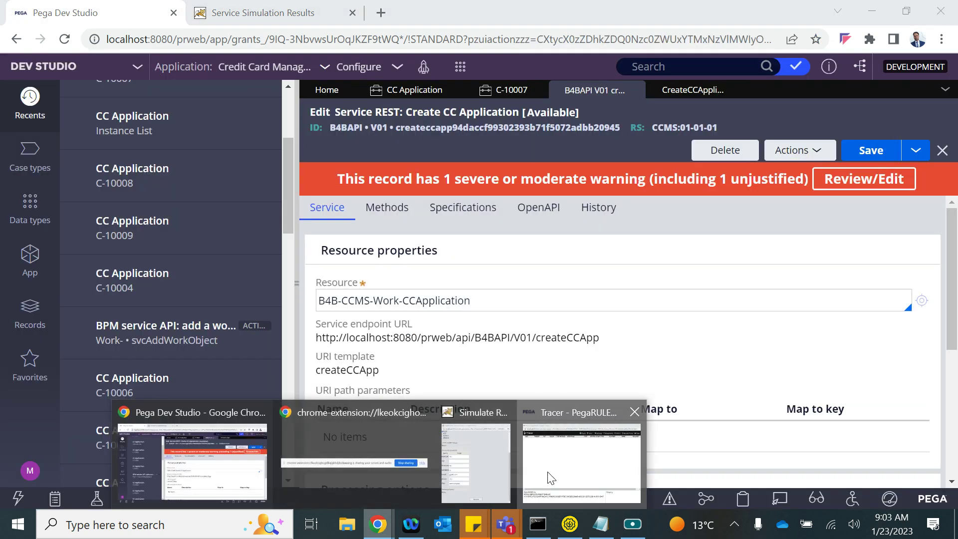
{"action": "left_click", "coordinate": [547, 474]}
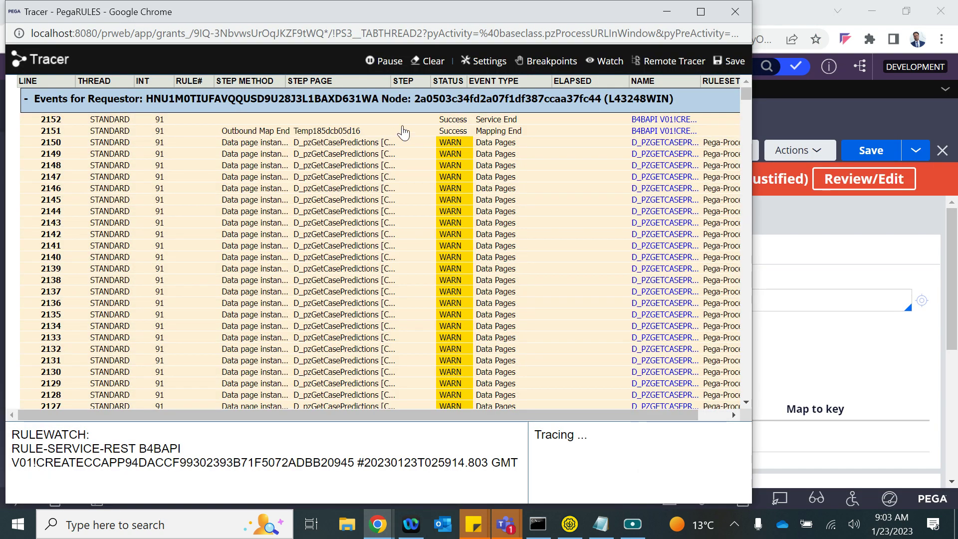
{"action": "left_click", "coordinate": [506, 144]}
{"action": "scroll", "coordinate": [368, 316], "scroll_direction": "down", "scroll_amount": 5}
{"action": "scroll", "coordinate": [368, 316], "scroll_direction": "down", "scroll_amount": 12}
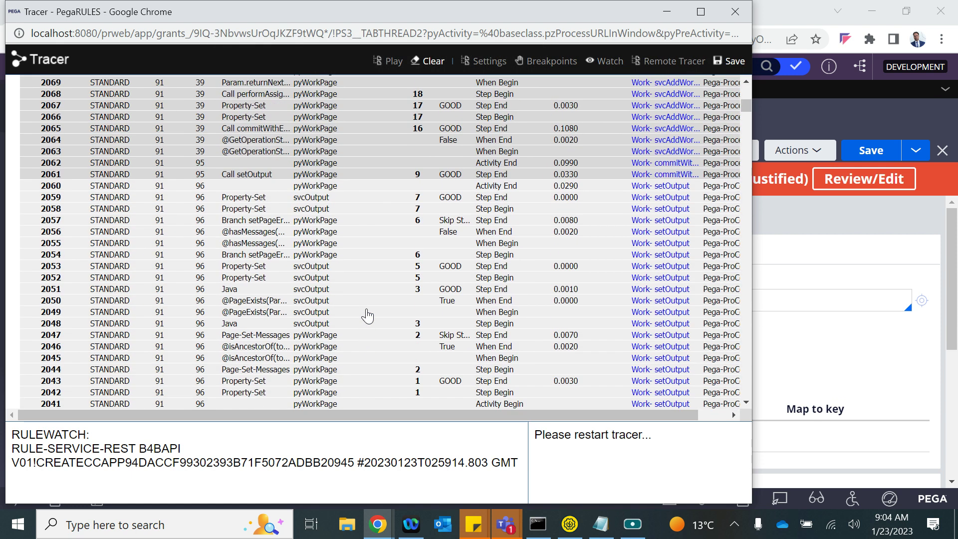
{"action": "scroll", "coordinate": [364, 315], "scroll_direction": "up", "scroll_amount": 11}
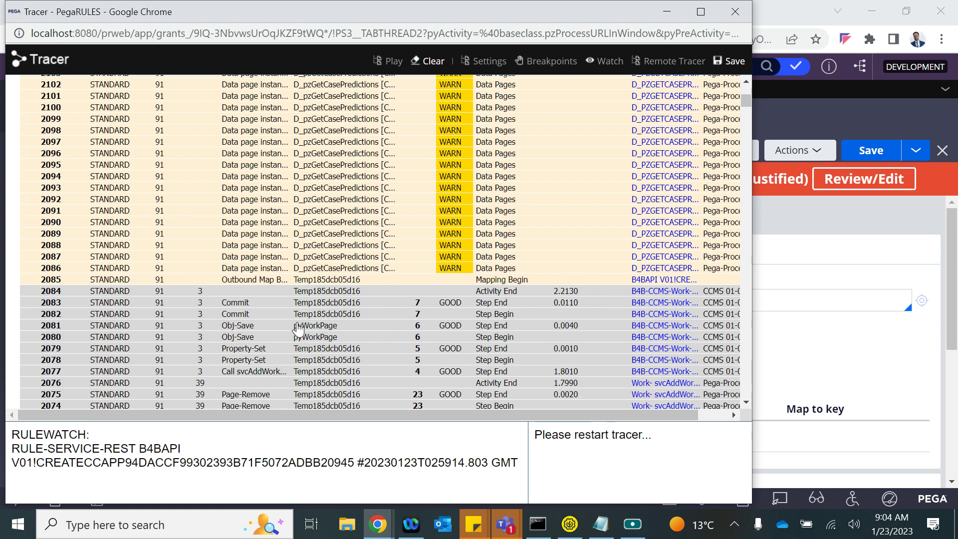
{"action": "left_click", "coordinate": [313, 331]}
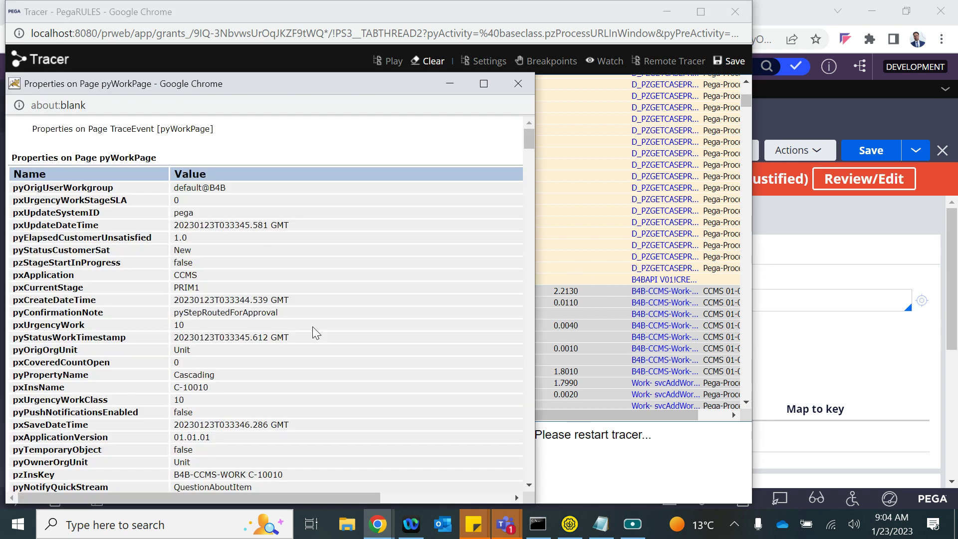
{"action": "scroll", "coordinate": [179, 341], "scroll_direction": "down", "scroll_amount": 1}
{"action": "key", "text": "ctrl+f"}
{"action": "type", "text": "c"}
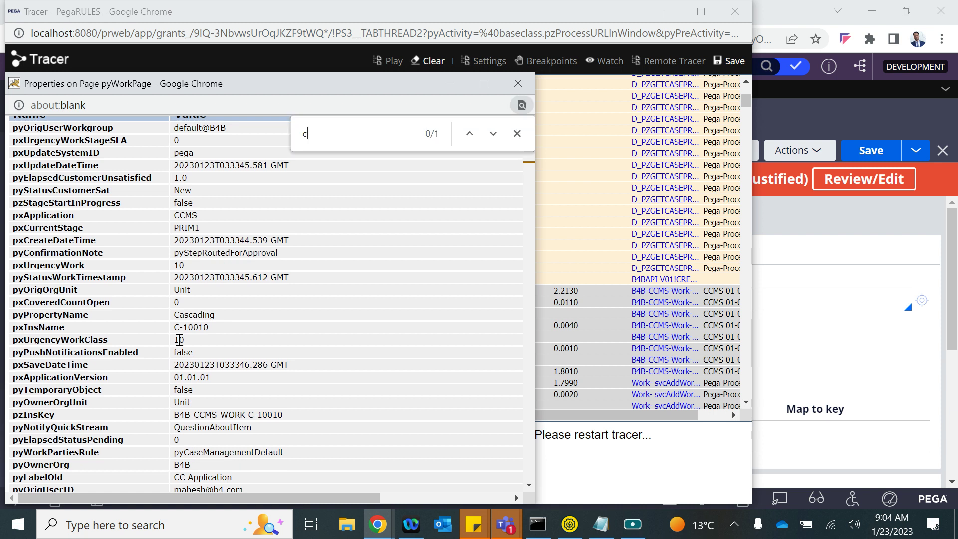
{"action": "type", "text": "ust"}
{"action": "key", "text": "Return"}
{"action": "key", "text": "Return"}
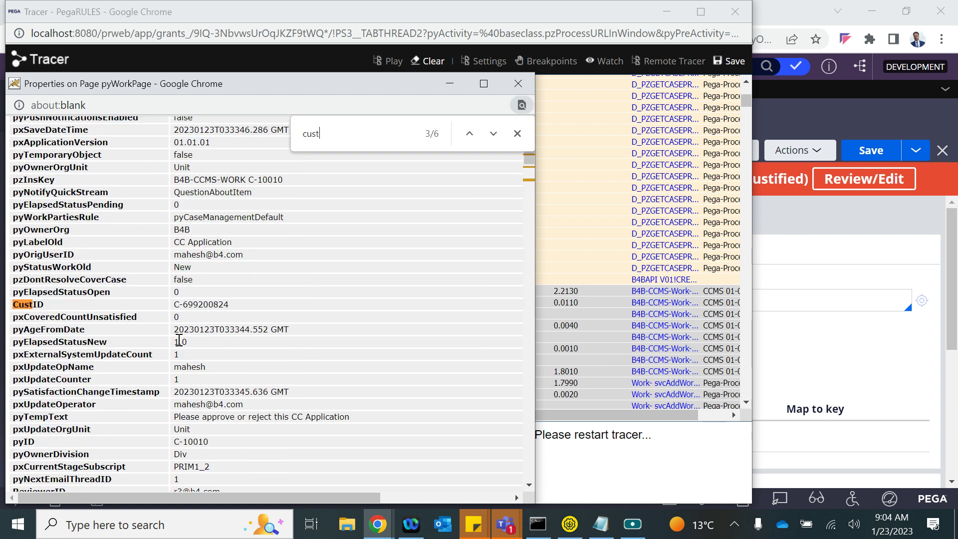
- Close the pyWorkPage properties and return to the CC Application instances list
{"action": "left_click", "coordinate": [522, 91]}
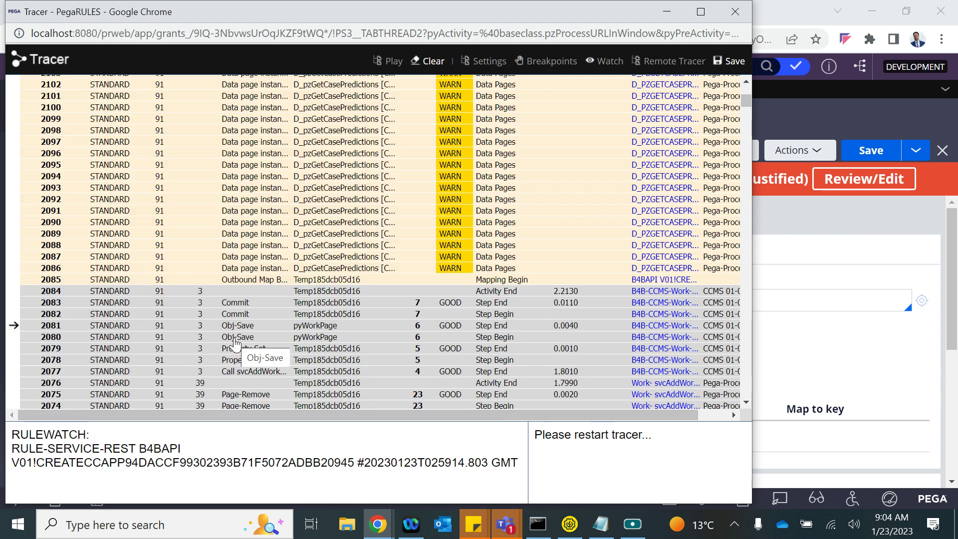
{"action": "scroll", "coordinate": [398, 182], "scroll_direction": "up", "scroll_amount": 10}
{"action": "key", "text": "alt+Tab"}
{"action": "left_click", "coordinate": [428, 92]}
- Reload the instances list, open case C-10010, and check its CID 699200824
{"action": "left_click", "coordinate": [853, 118]}
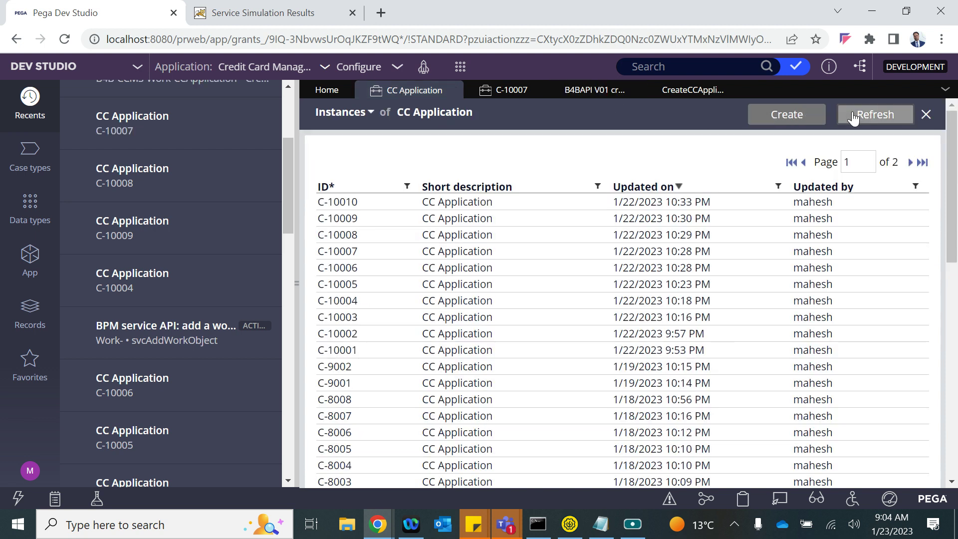
{"action": "left_click", "coordinate": [382, 202]}
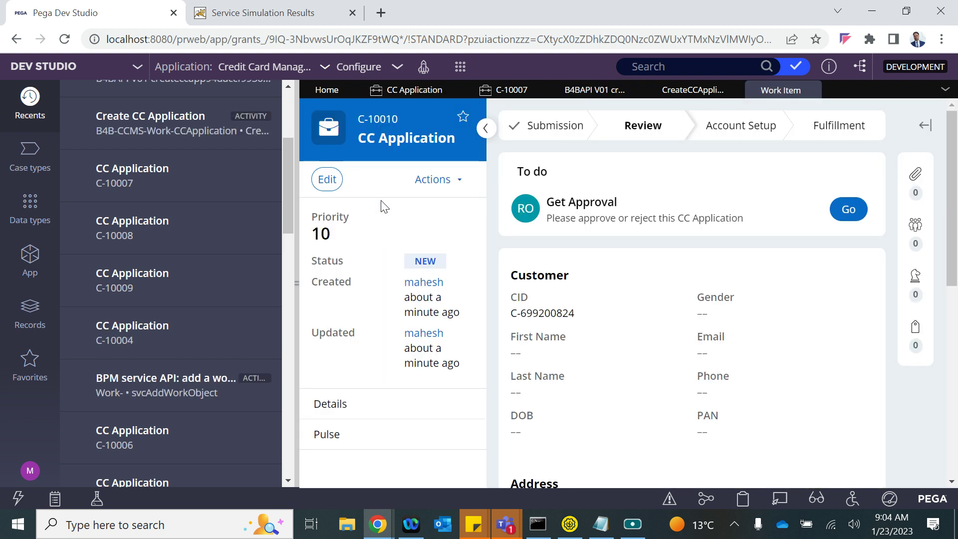
{"action": "double_click", "coordinate": [538, 315]}
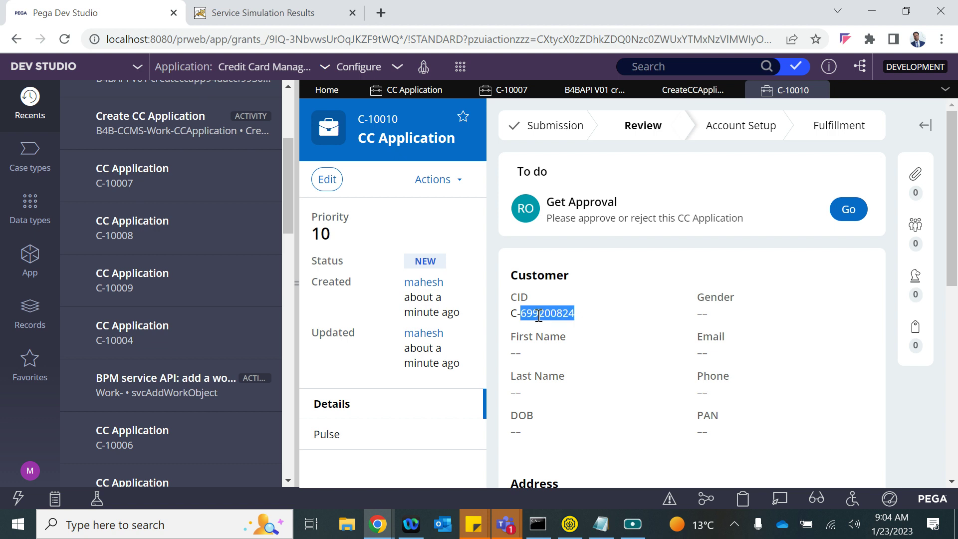
{"action": "left_click", "coordinate": [297, 285]}
{"action": "scroll", "coordinate": [397, 406], "scroll_direction": "down", "scroll_amount": 3}
{"action": "scroll", "coordinate": [398, 406], "scroll_direction": "up", "scroll_amount": 3}
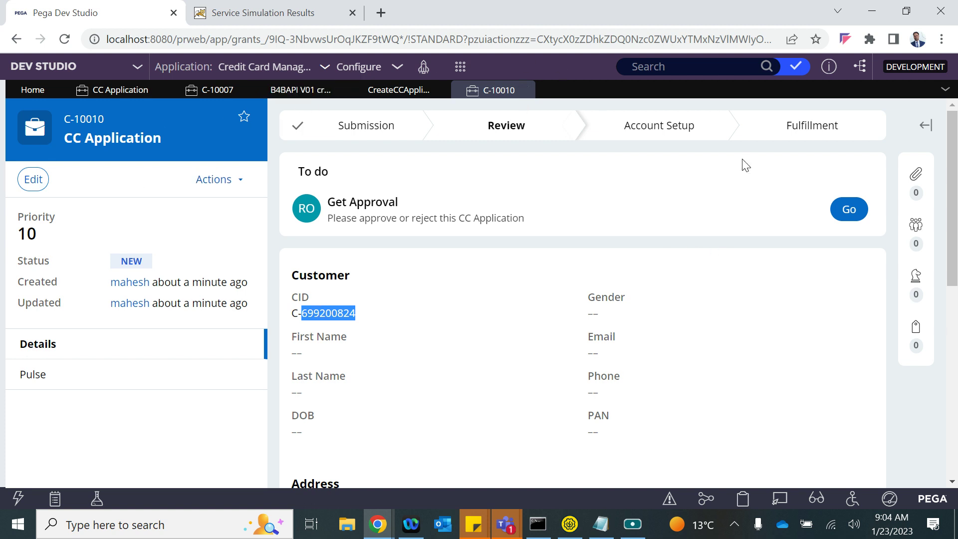
- Open C-10010's approval step and confirm CID C-699200824, then open the data types list
{"action": "left_click", "coordinate": [848, 209]}
{"action": "scroll", "coordinate": [549, 380], "scroll_direction": "down", "scroll_amount": 3}
{"action": "scroll", "coordinate": [549, 380], "scroll_direction": "up", "scroll_amount": 3}
{"action": "triple_click", "coordinate": [317, 417]}
{"action": "key", "text": "ctrl+c"}
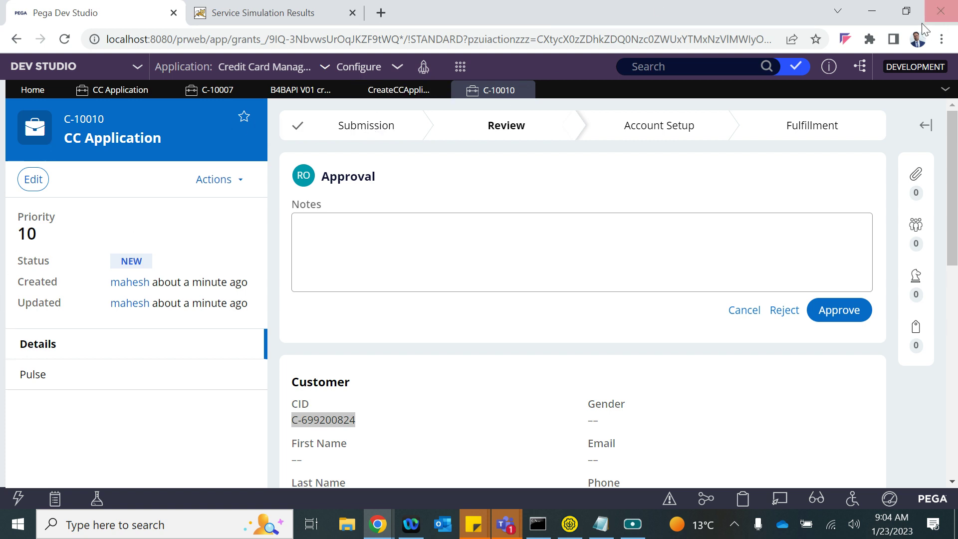
{"action": "left_click", "coordinate": [906, 11]}
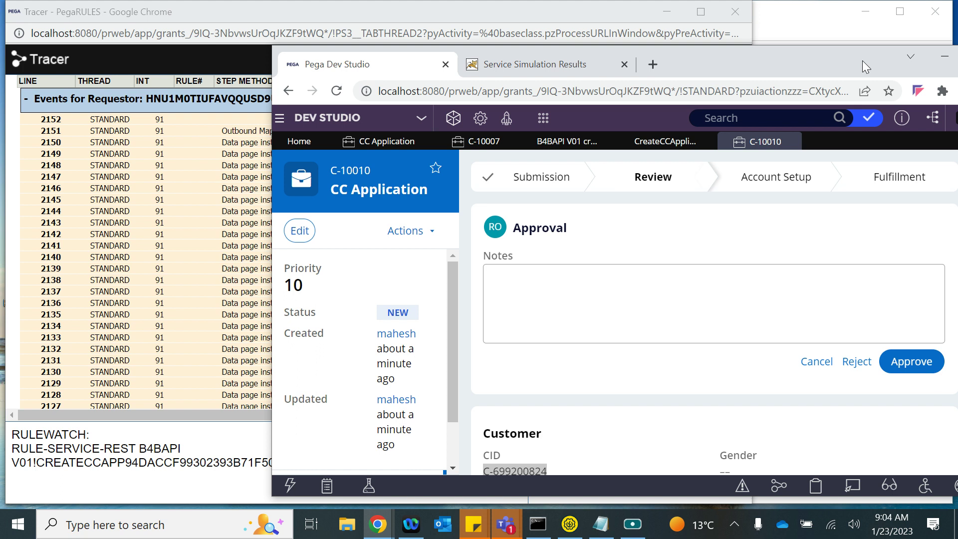
{"action": "double_click", "coordinate": [866, 65]}
{"action": "left_click", "coordinate": [30, 210]}
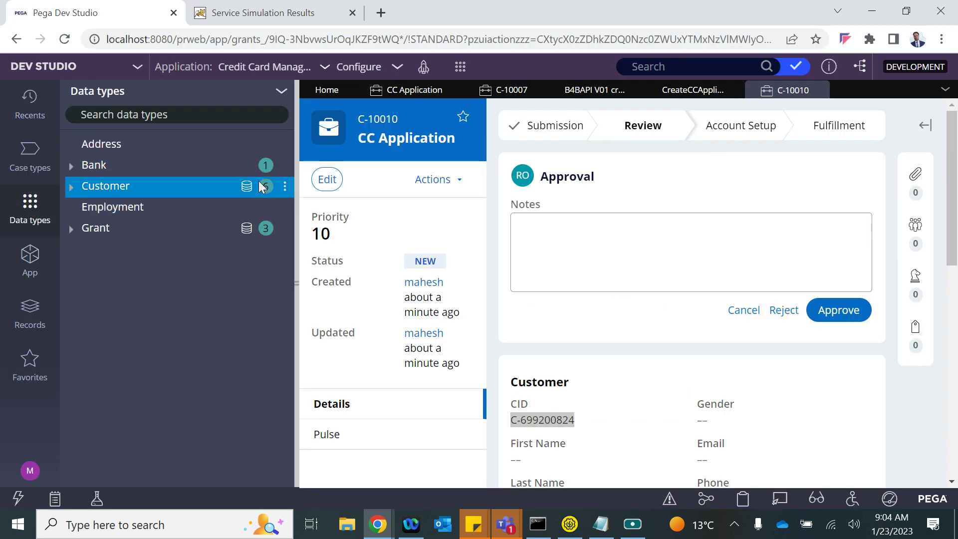
- Search the Customer data records for the pasted CID to confirm the new customer, then return to C-10010
{"action": "left_click", "coordinate": [248, 190]}
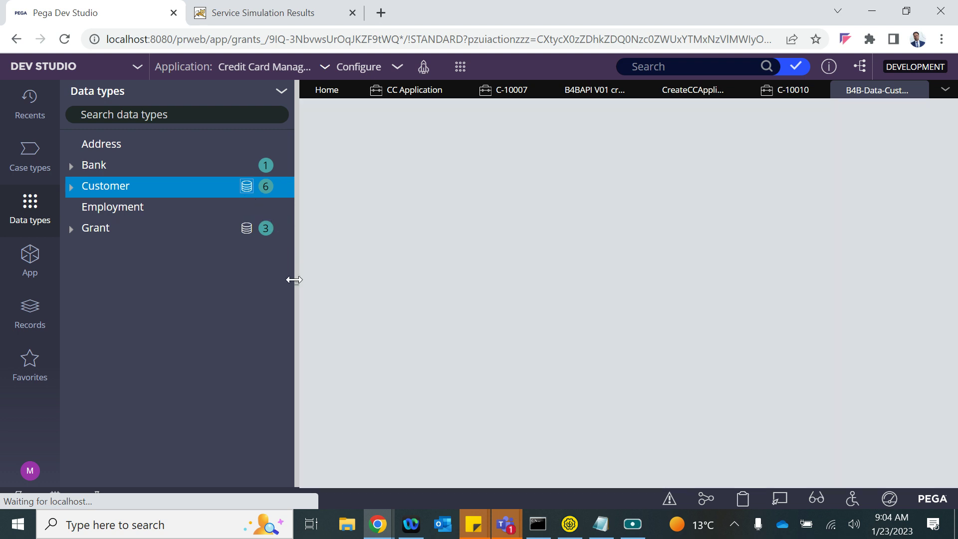
{"action": "left_click", "coordinate": [351, 316]}
{"action": "key", "text": "ctrl+v"}
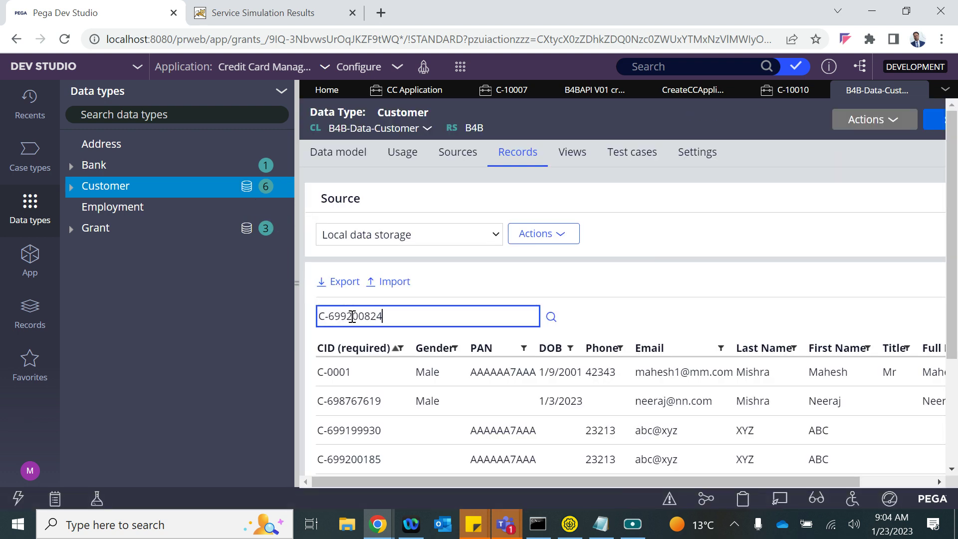
{"action": "key", "text": "Return"}
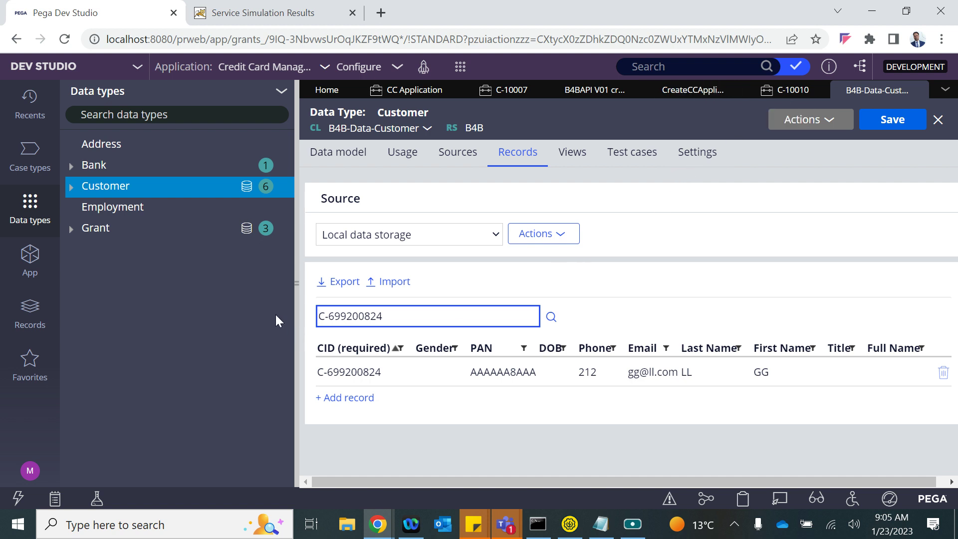
{"action": "left_click", "coordinate": [768, 91]}
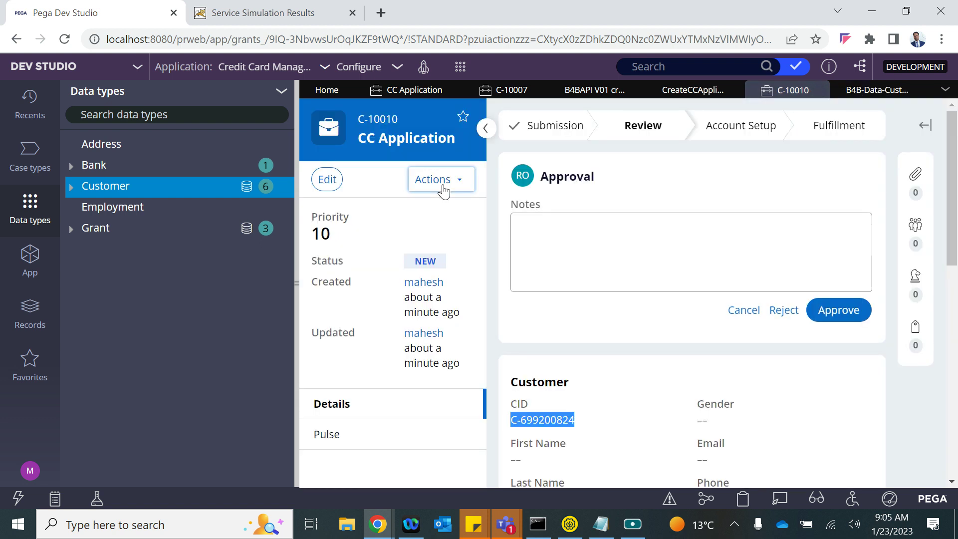
- Inspect the D_UpdateInsertCustRecord data page and its child pages in the Clipboard viewer
{"action": "left_click", "coordinate": [442, 181]}
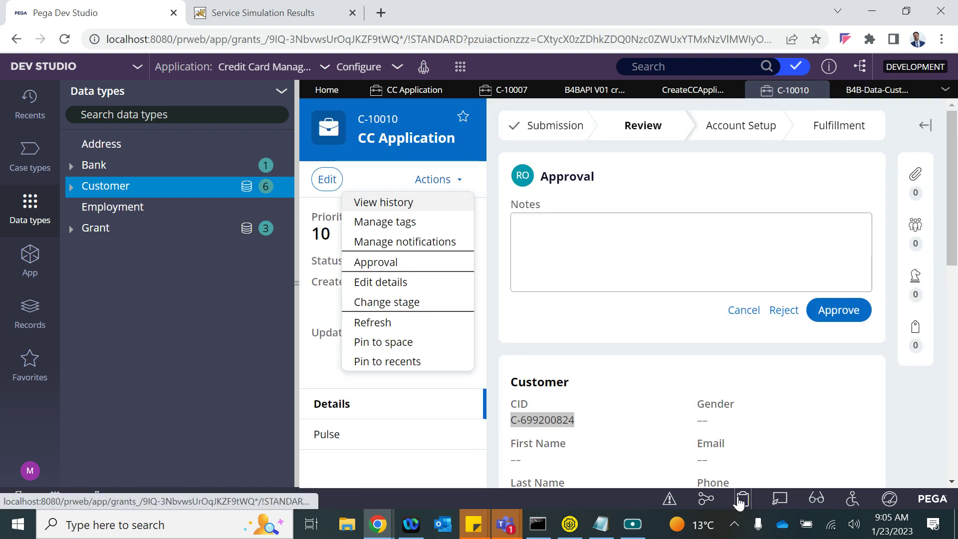
{"action": "left_click", "coordinate": [743, 498]}
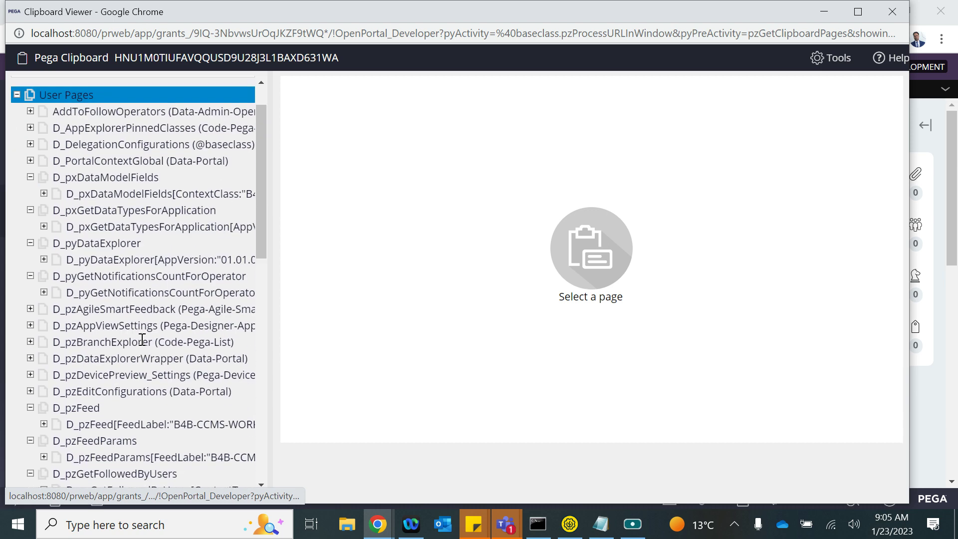
{"action": "left_click", "coordinate": [108, 363]}
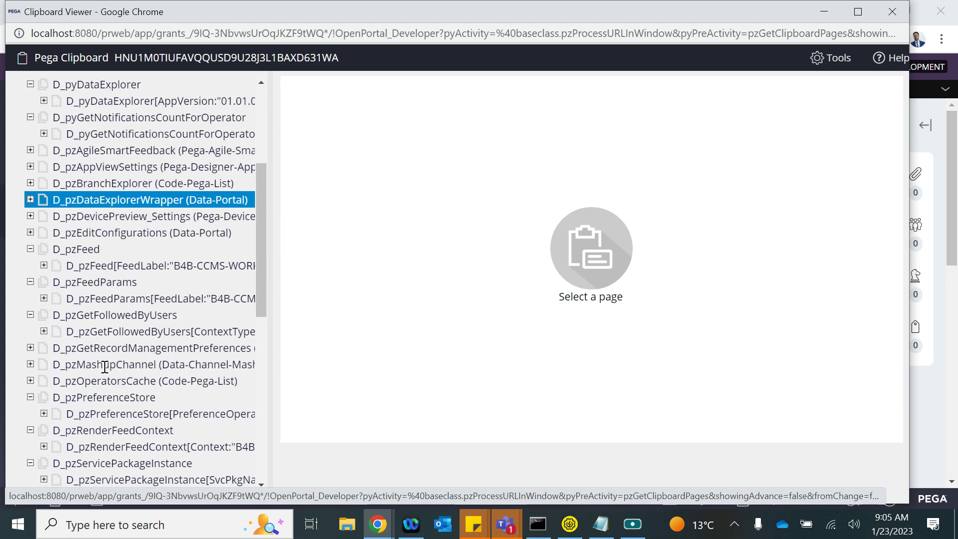
{"action": "left_click", "coordinate": [101, 321]}
{"action": "scroll", "coordinate": [101, 320], "scroll_direction": "down", "scroll_amount": 3}
{"action": "left_click", "coordinate": [101, 320]}
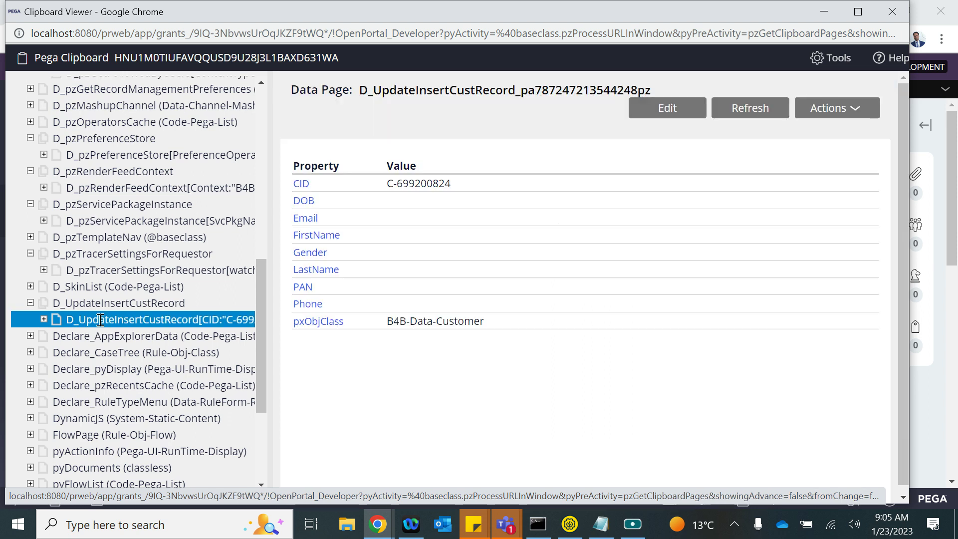
{"action": "left_click", "coordinate": [44, 321]}
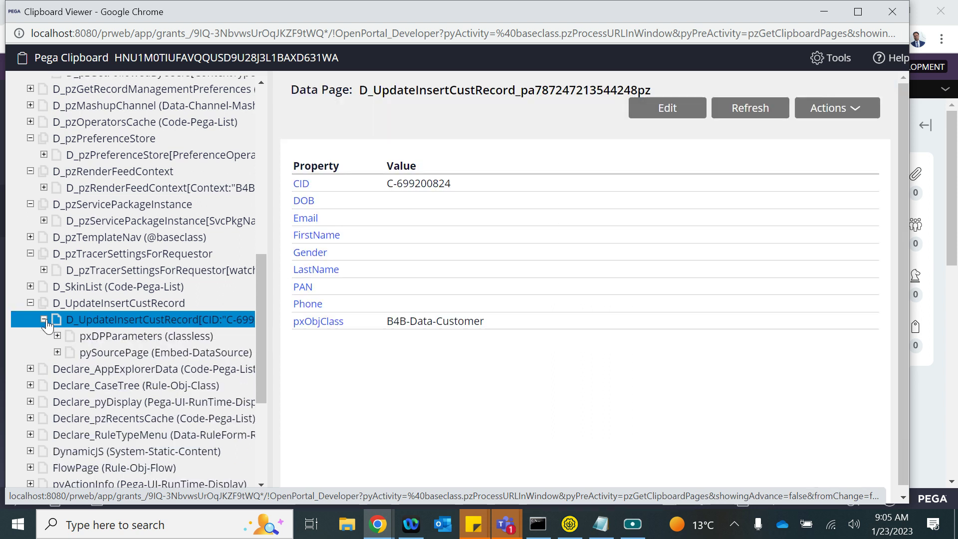
{"action": "left_click", "coordinate": [889, 9]}
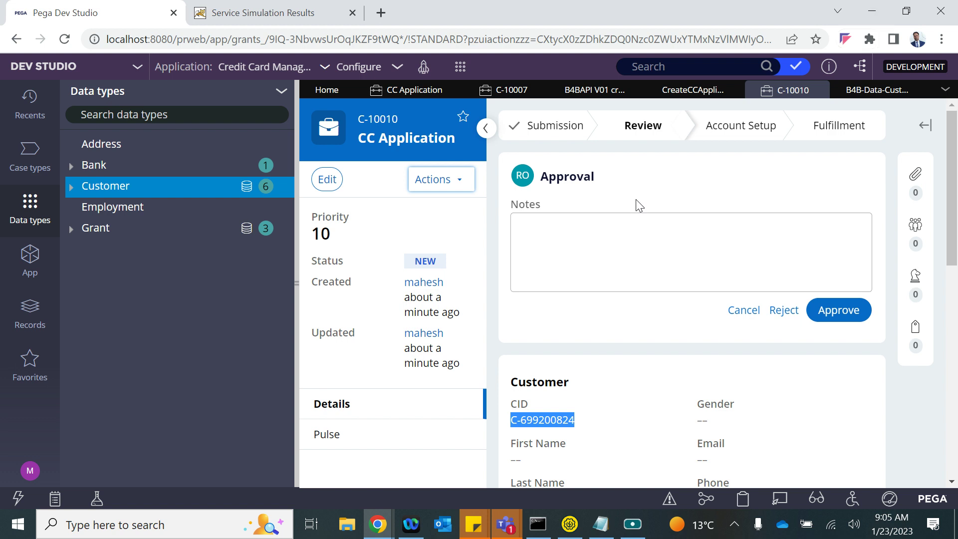
- Cancel the approval, close case C-10010, and reopen it from the CC Application instances list
{"action": "left_click", "coordinate": [297, 283]}
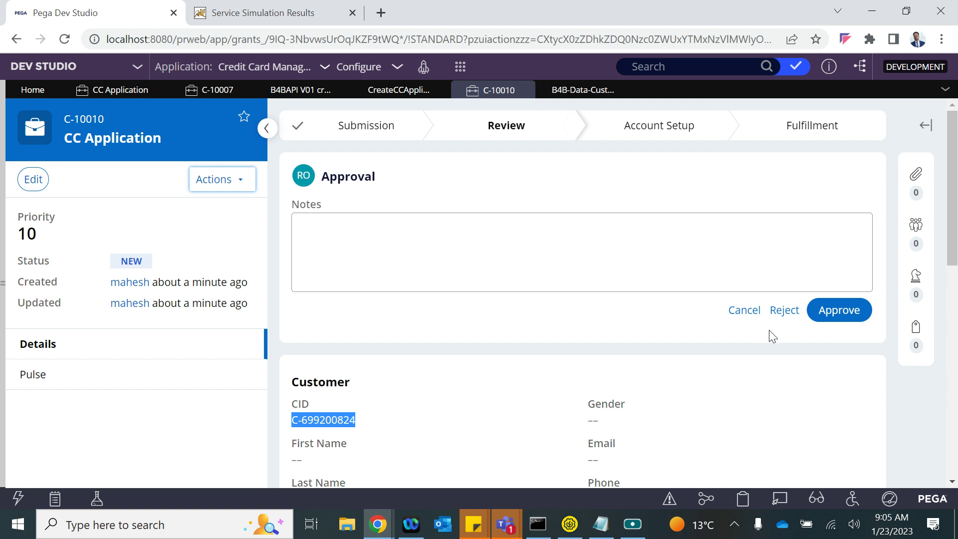
{"action": "left_click", "coordinate": [744, 312]}
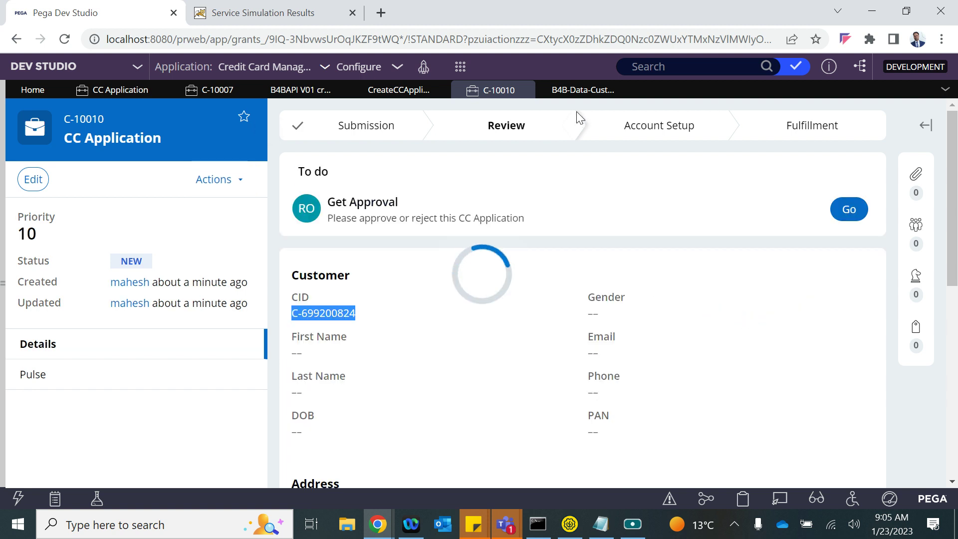
{"action": "left_click", "coordinate": [525, 91]}
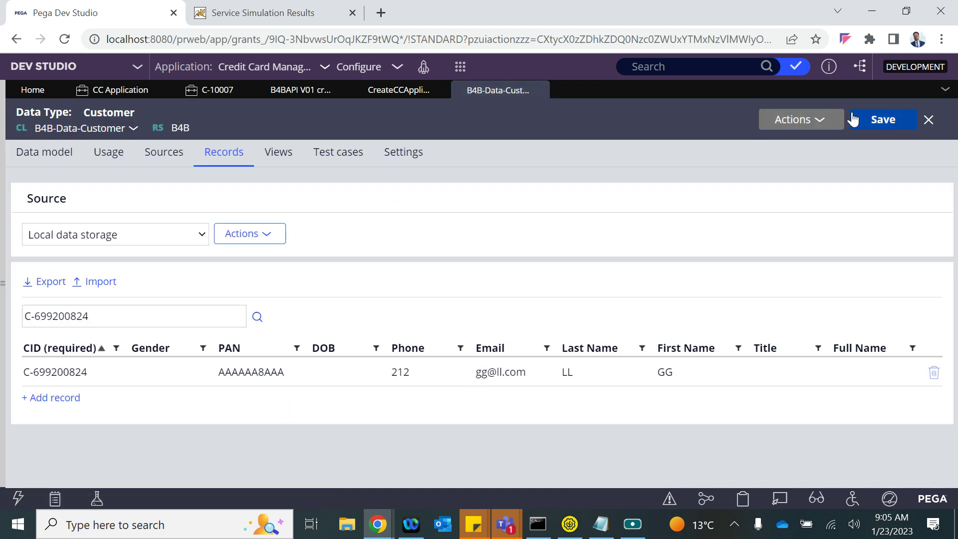
{"action": "left_click", "coordinate": [115, 90]}
{"action": "left_click", "coordinate": [531, 206]}
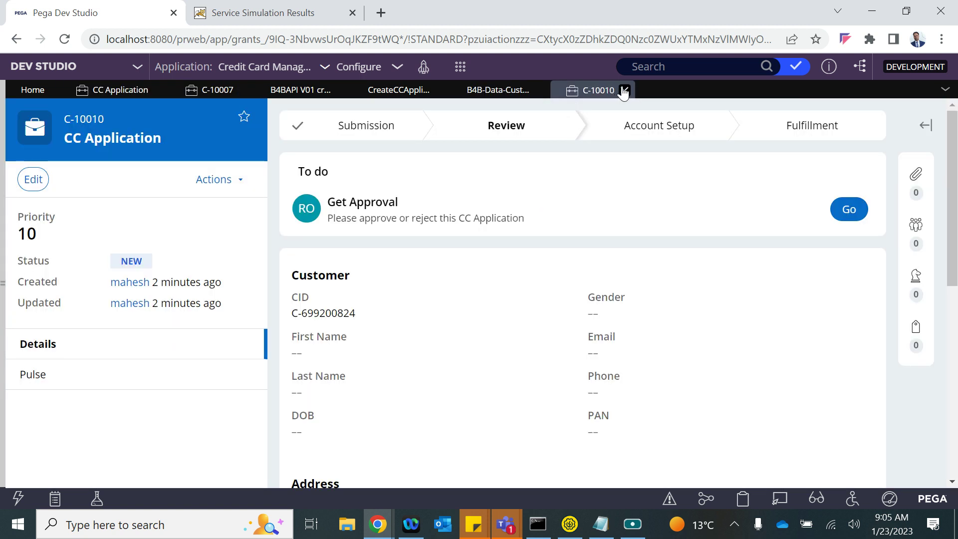
- Close case C-10010 and bring up the CreateCCApplication activity's seven steps
{"action": "left_click", "coordinate": [623, 90]}
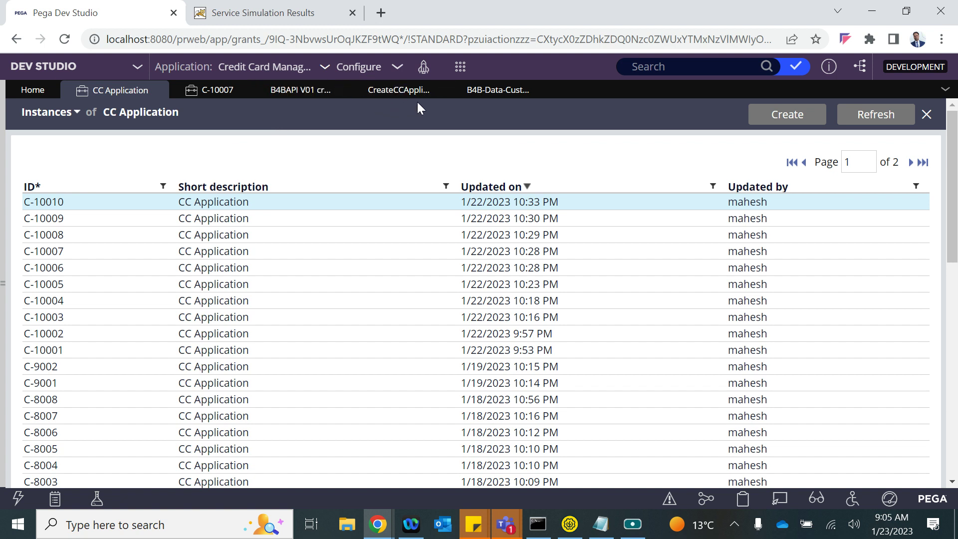
{"action": "left_click", "coordinate": [391, 97]}
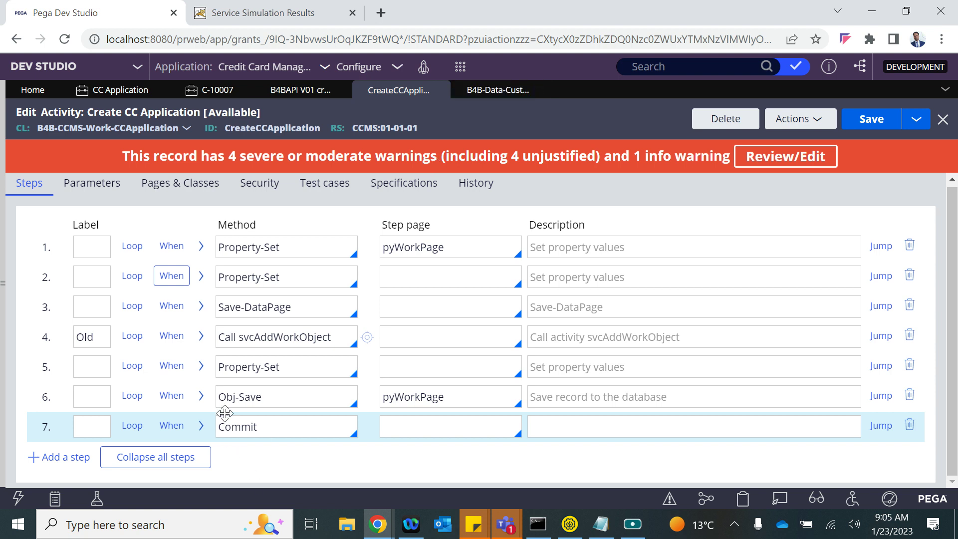
- Insert step 8 after Commit with the Page-Remove method
{"action": "left_click", "coordinate": [91, 425]}
{"action": "key", "text": "Return"}
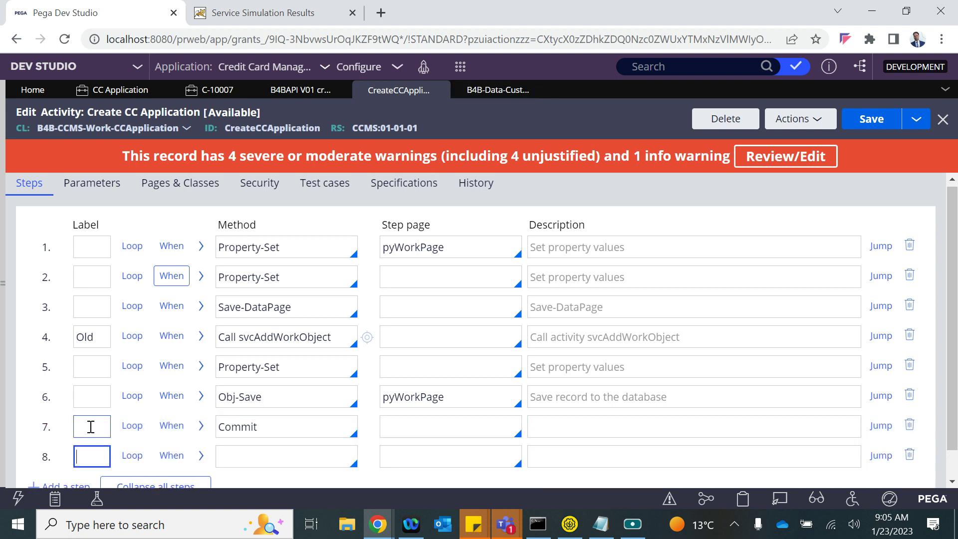
{"action": "left_click", "coordinate": [233, 454]}
{"action": "scroll", "coordinate": [234, 456], "scroll_direction": "down", "scroll_amount": 1}
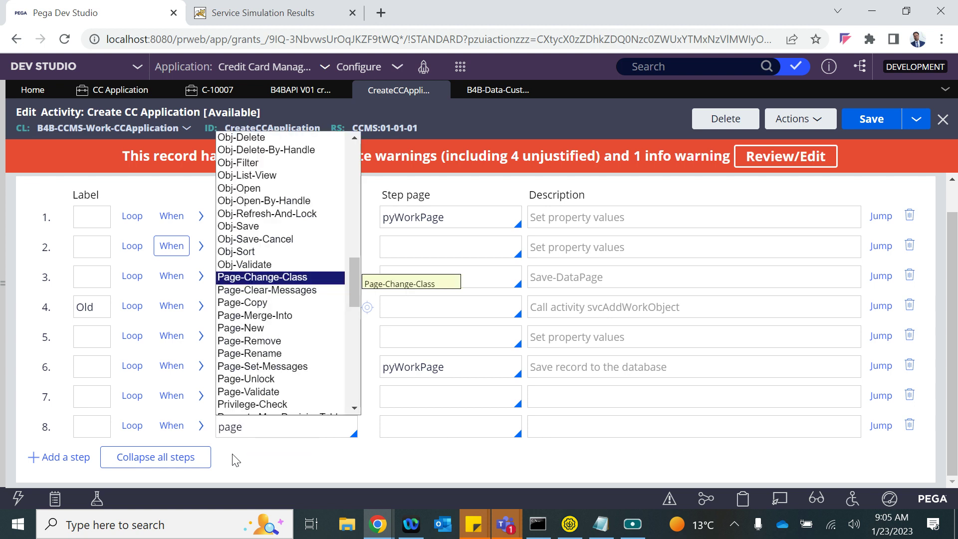
{"action": "key", "text": "Down"}
{"action": "key", "text": "Down"}
{"action": "key", "text": "Down"}
{"action": "key", "text": "Down"}
{"action": "key", "text": "Down"}
{"action": "key", "text": "Return"}
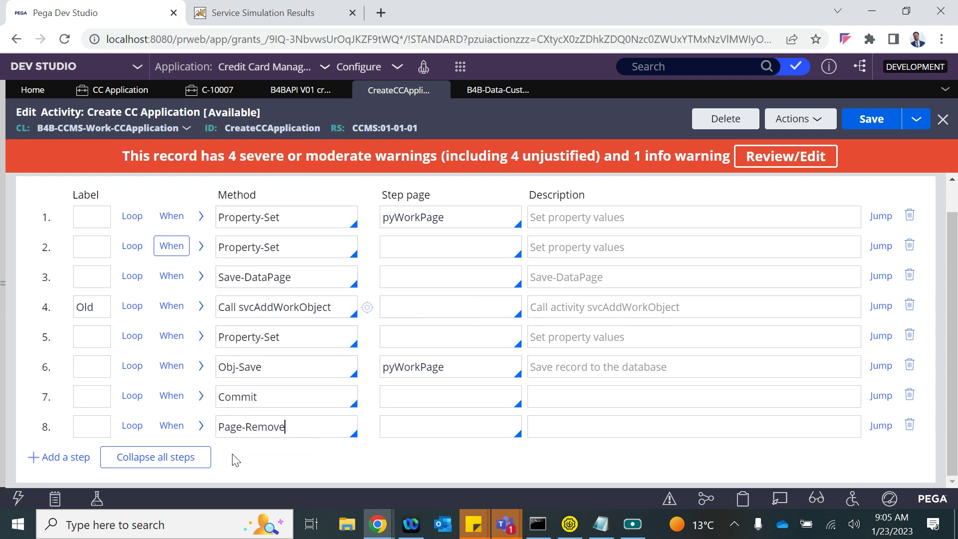
{"action": "left_click", "coordinate": [200, 425]}
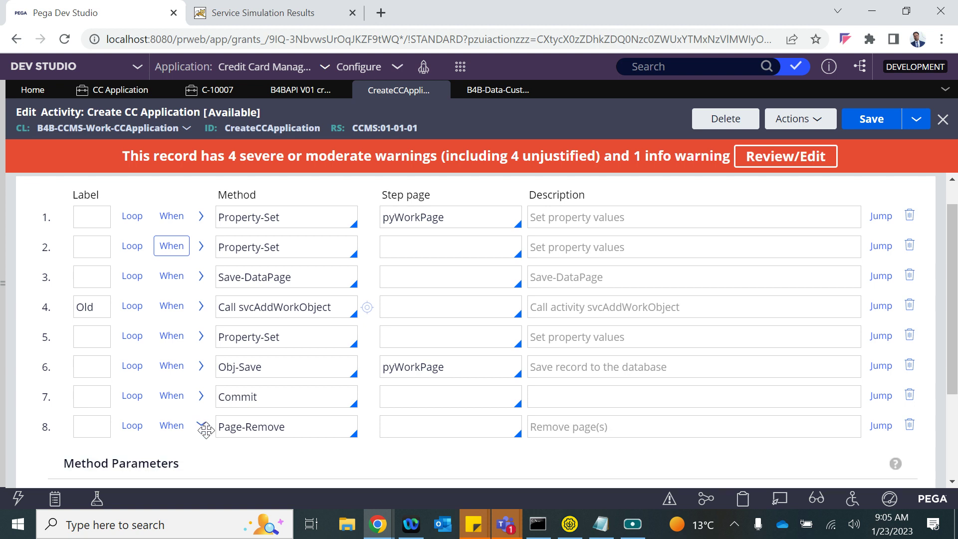
- Copy the D_UpdateInsertCustRecord page name from step 2 into step 8's Page parameter and save the activity
{"action": "scroll", "coordinate": [230, 270], "scroll_direction": "up", "scroll_amount": 1}
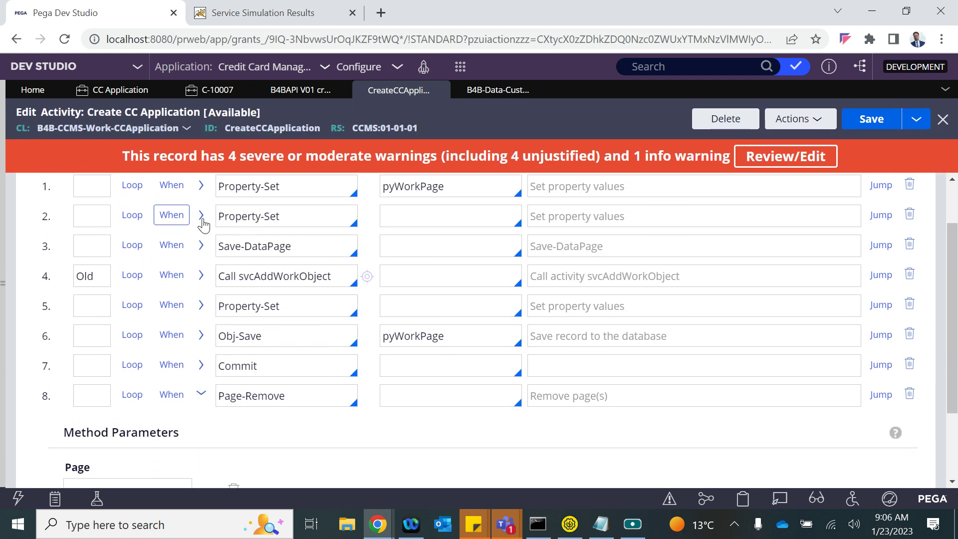
{"action": "left_click", "coordinate": [201, 216]}
{"action": "left_click_drag", "start_coordinate": [70, 341], "coordinate": [187, 346]}
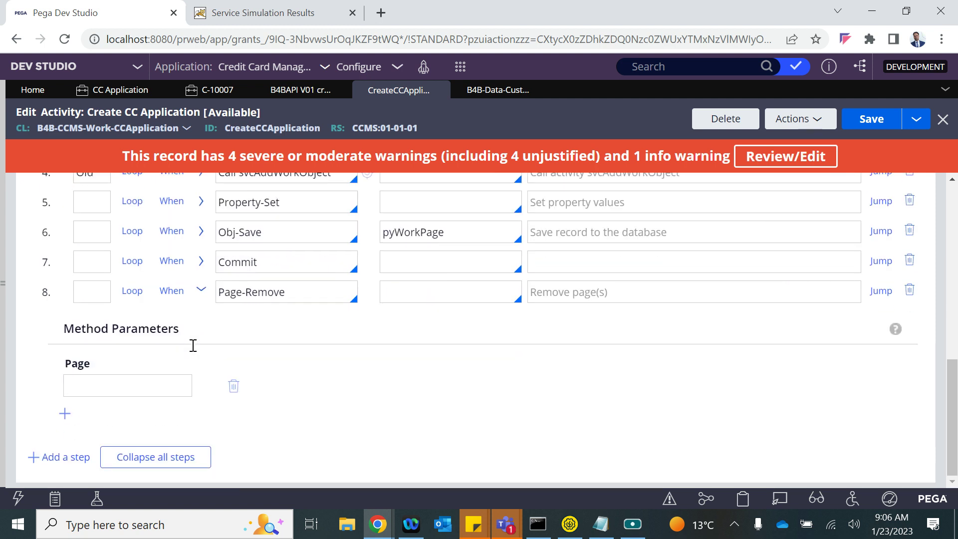
{"action": "left_click", "coordinate": [101, 380]}
{"action": "type", "text": "D_UpdateInsertCustRecord[CID:pyWorkPage.CustID]"}
{"action": "left_click", "coordinate": [392, 429]}
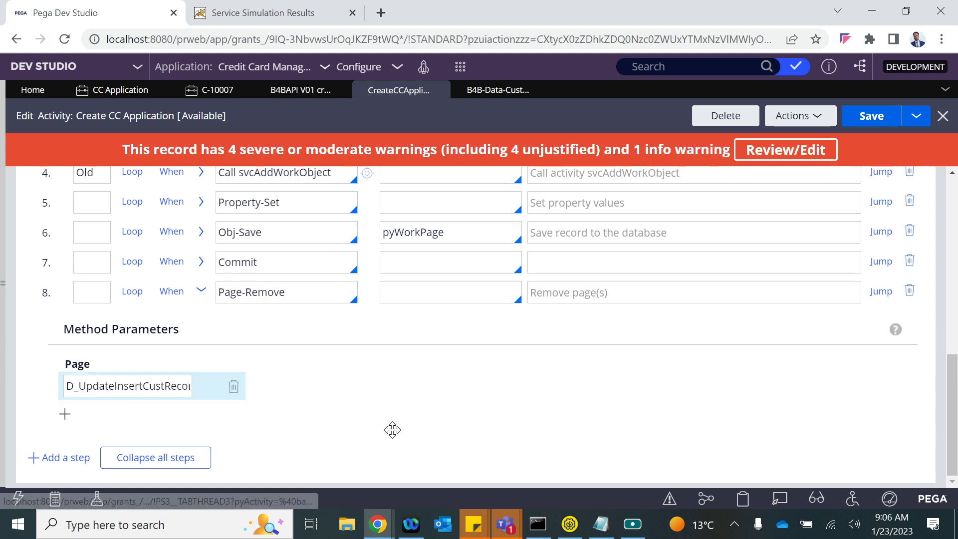
{"action": "left_click", "coordinate": [871, 117]}
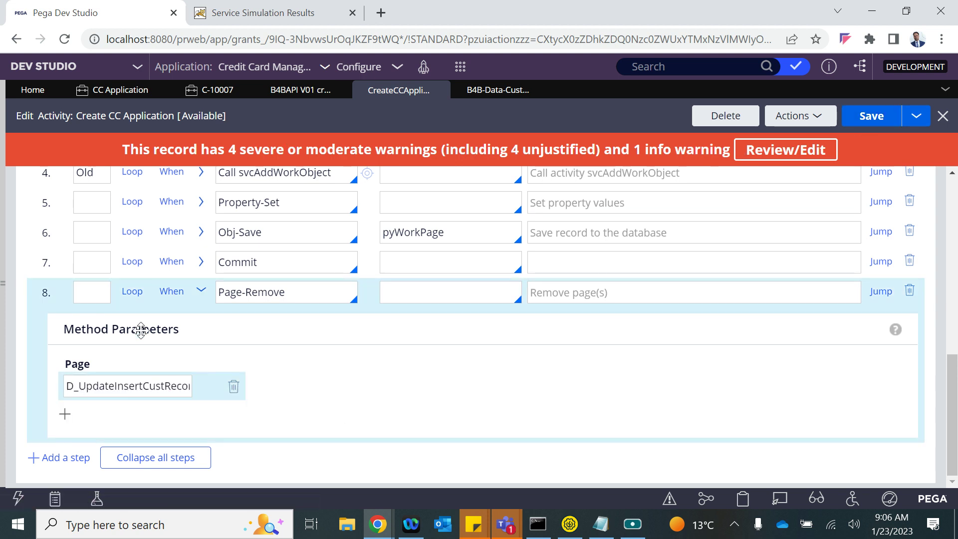
{"action": "left_click", "coordinate": [234, 10]}
- Rerun the REST service simulation with an edited first name and e-mail, creating case C-10011
{"action": "mouse_move", "coordinate": [386, 529]}
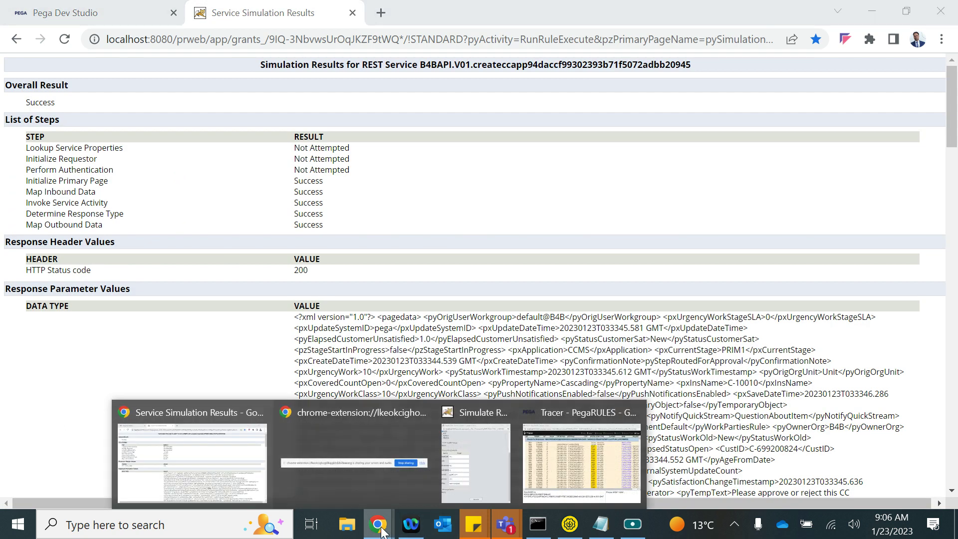
{"action": "left_click", "coordinate": [482, 459]}
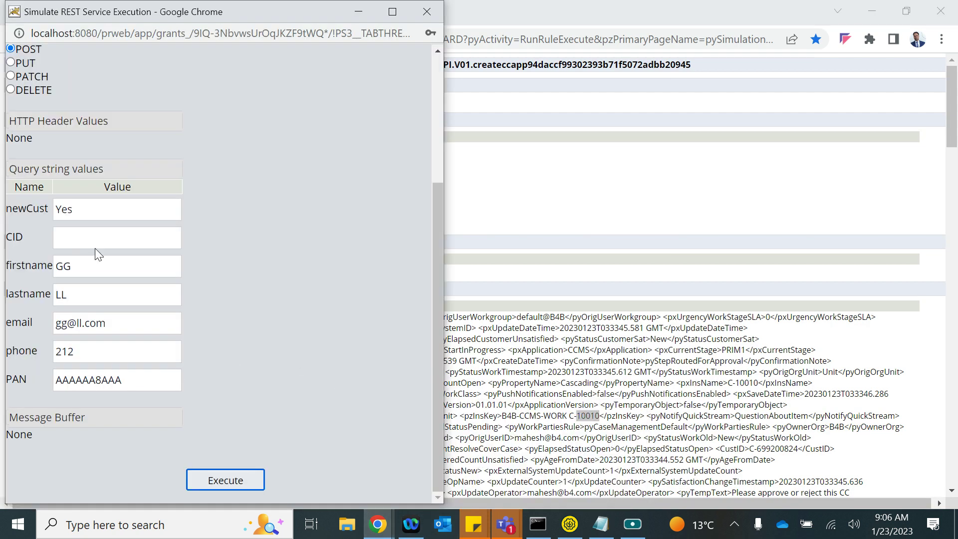
{"action": "left_click", "coordinate": [85, 275]}
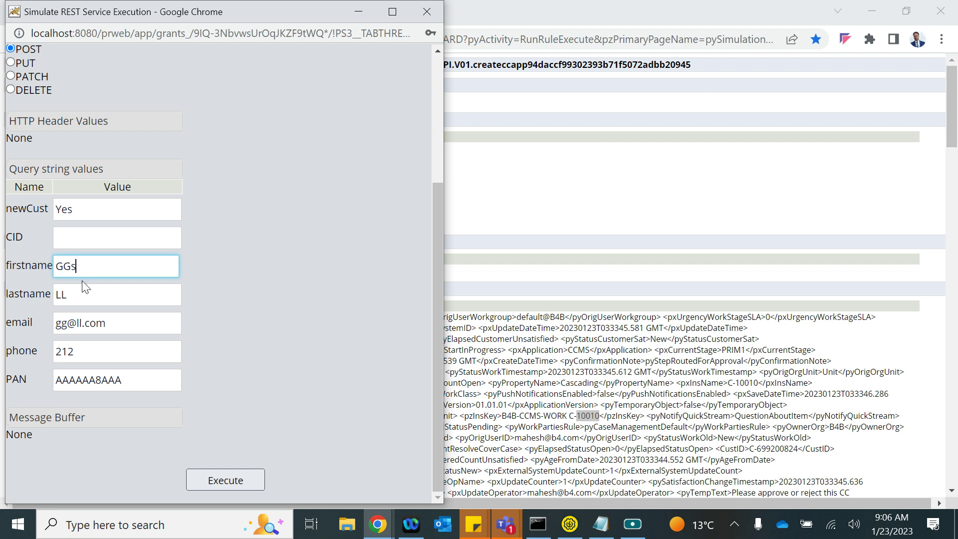
{"action": "left_click", "coordinate": [66, 322]}
{"action": "type", "text": "s"}
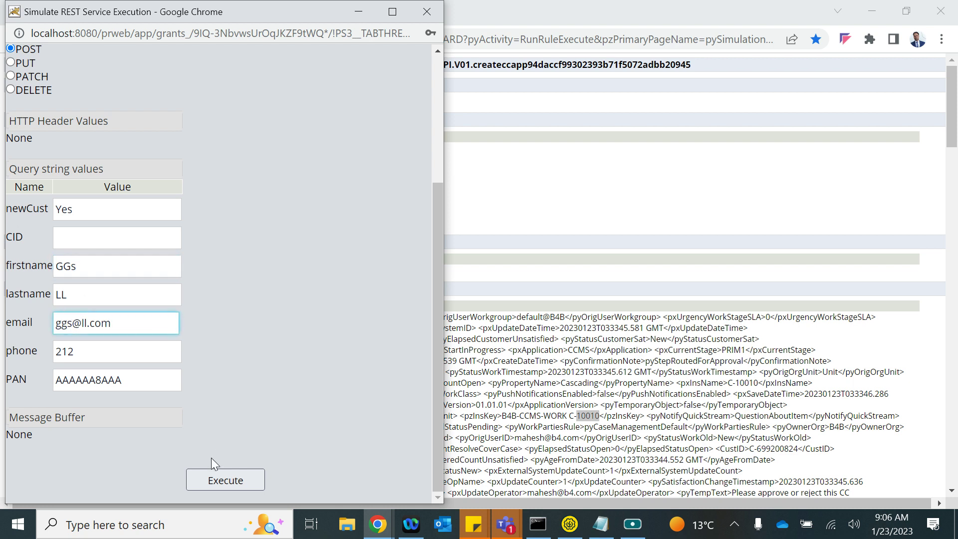
{"action": "left_click", "coordinate": [210, 484]}
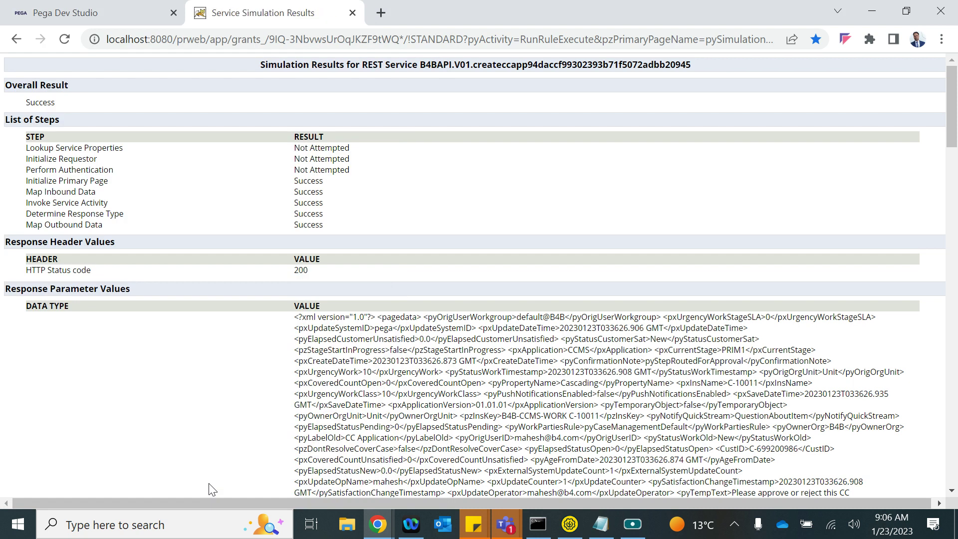
{"action": "left_click", "coordinate": [83, 9]}
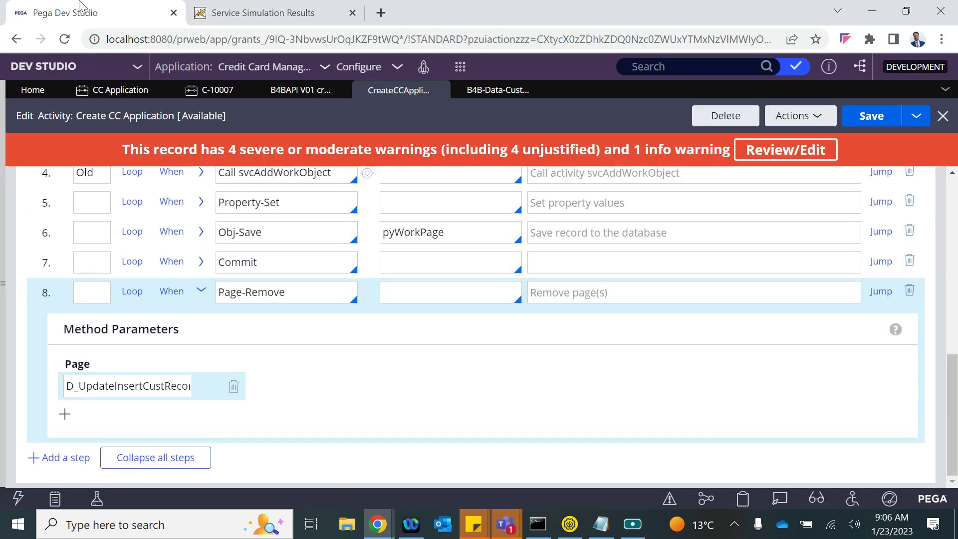
- Refresh the CC Application instances and open the new case C-10011 at its Get Approval step
{"action": "left_click", "coordinate": [97, 92]}
{"action": "left_click", "coordinate": [849, 113]}
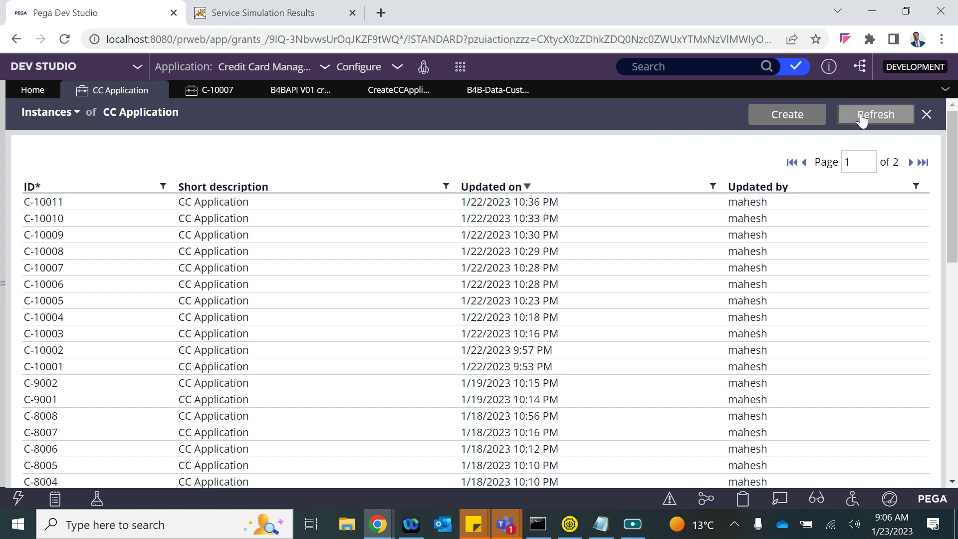
{"action": "left_click", "coordinate": [289, 205]}
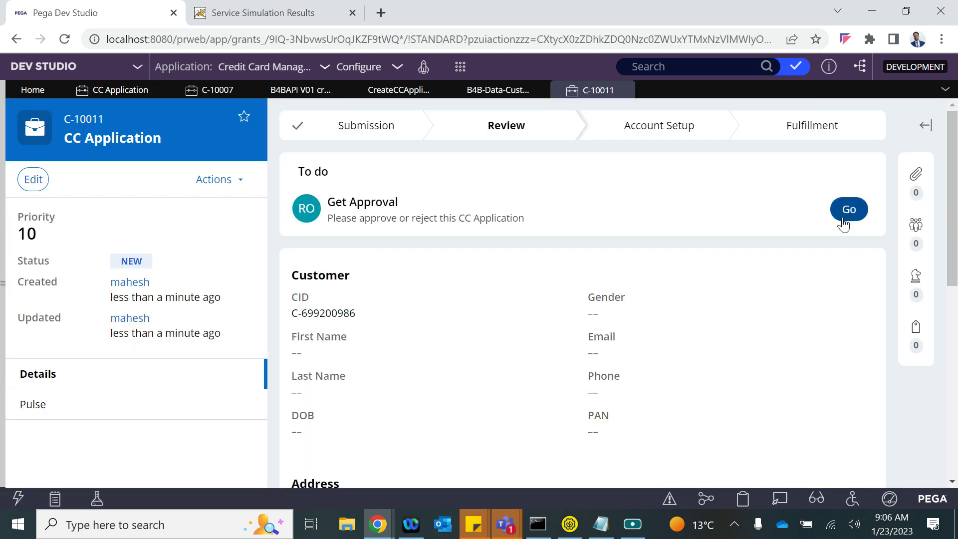
{"action": "left_click", "coordinate": [846, 215]}
{"action": "scroll", "coordinate": [493, 349], "scroll_direction": "down", "scroll_amount": 5}
{"action": "scroll", "coordinate": [495, 354], "scroll_direction": "up", "scroll_amount": 5}
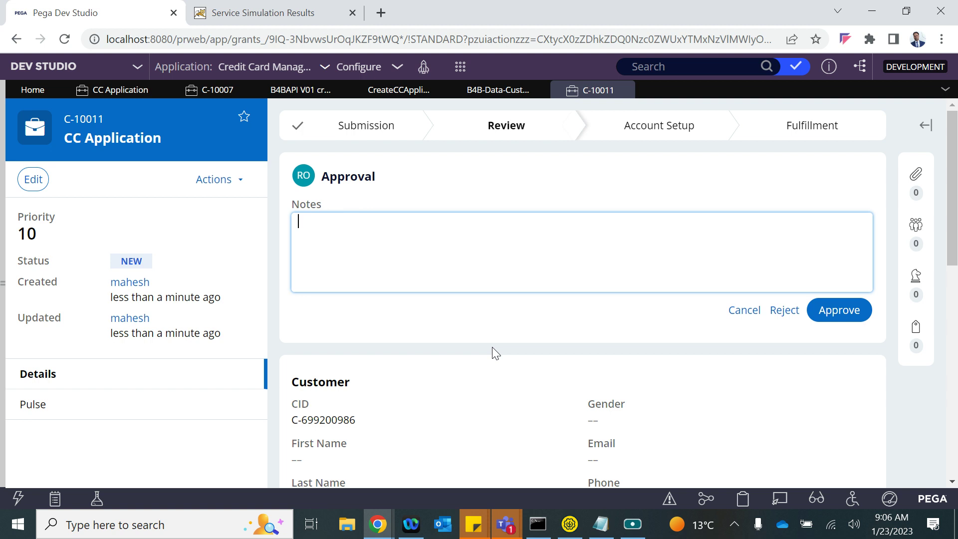
{"action": "left_click", "coordinate": [457, 425]}
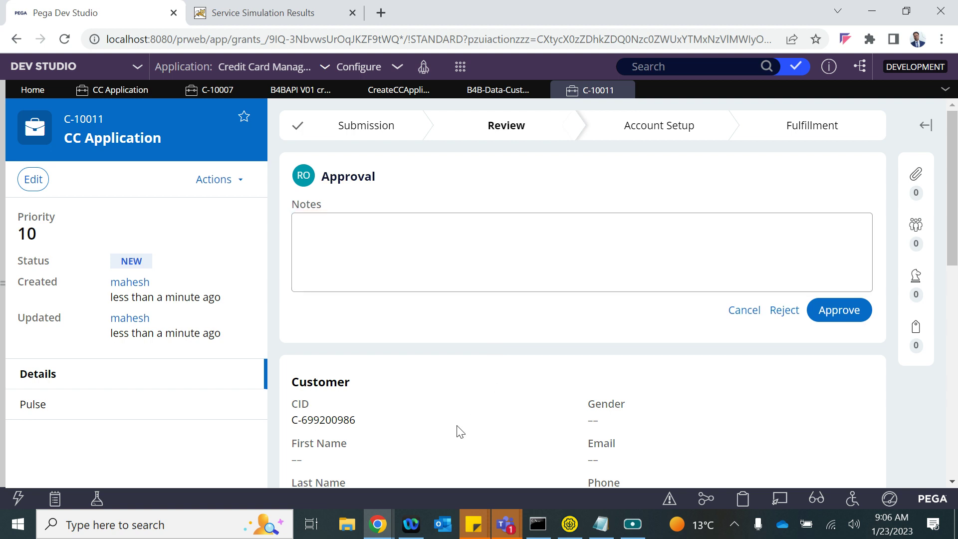
- Check the case data in the Clipboard viewer, then turn on Live UI inspection
{"action": "left_click", "coordinate": [742, 499]}
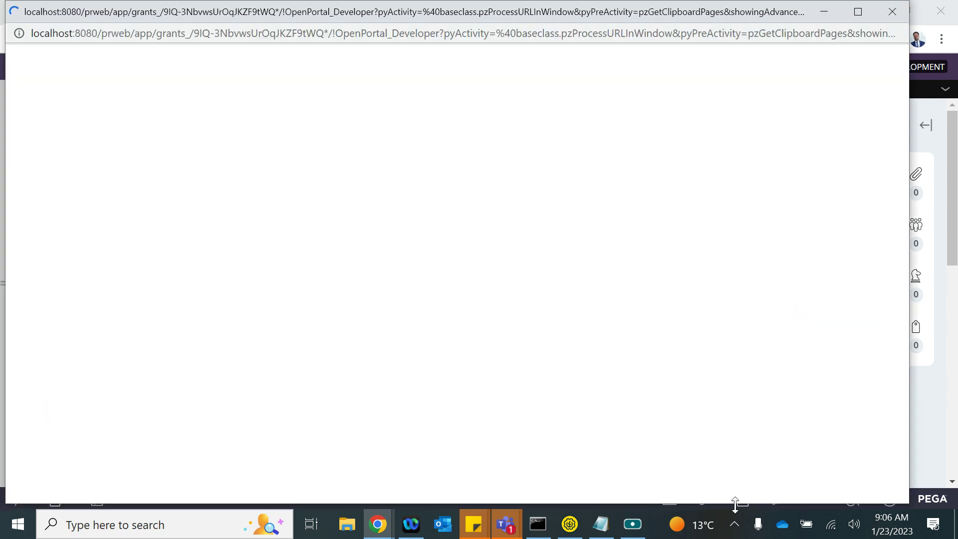
{"action": "left_click", "coordinate": [892, 11]}
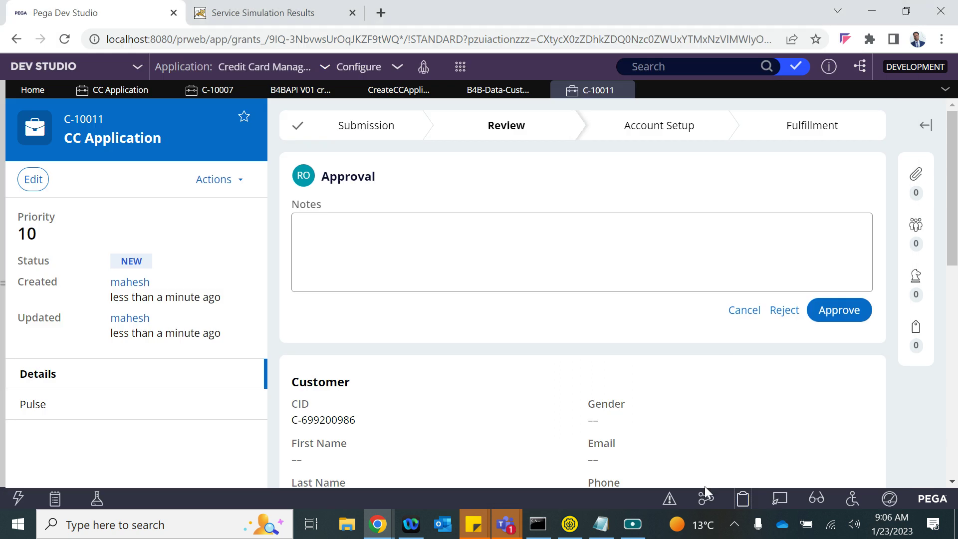
{"action": "left_click", "coordinate": [778, 499]}
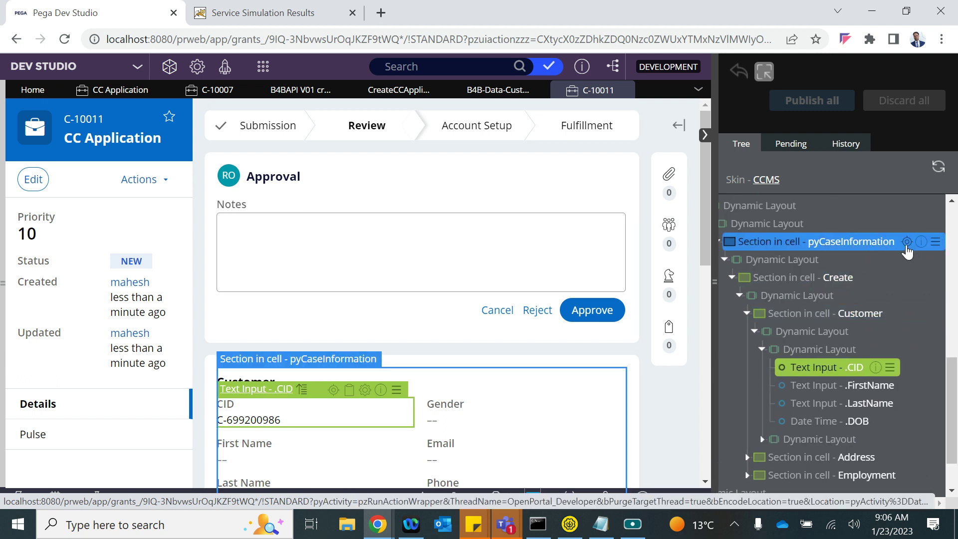
- Open the pyCaseInformation section from Live UI and delete its Submit Application embedded section
{"action": "left_click", "coordinate": [906, 242]}
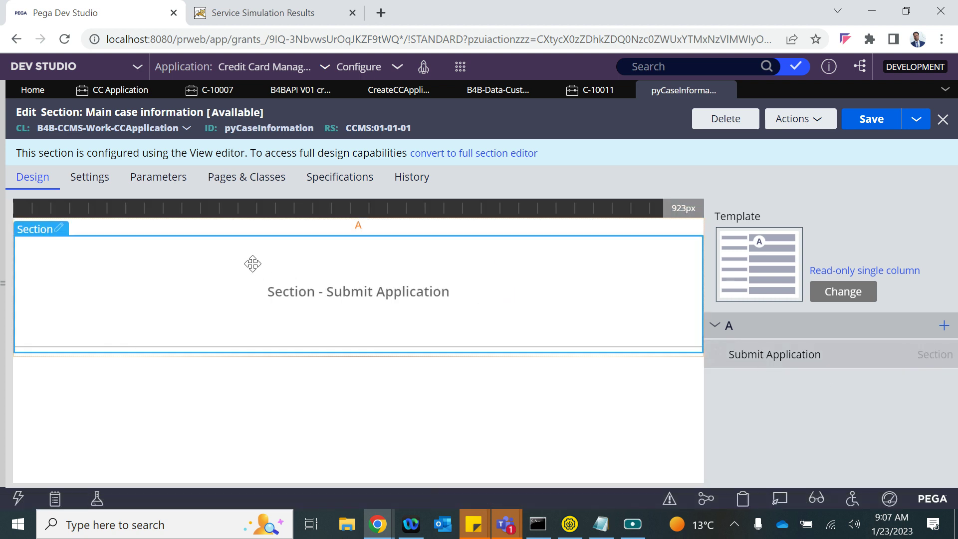
{"action": "mouse_move", "coordinate": [873, 353]}
{"action": "left_click", "coordinate": [946, 355]}
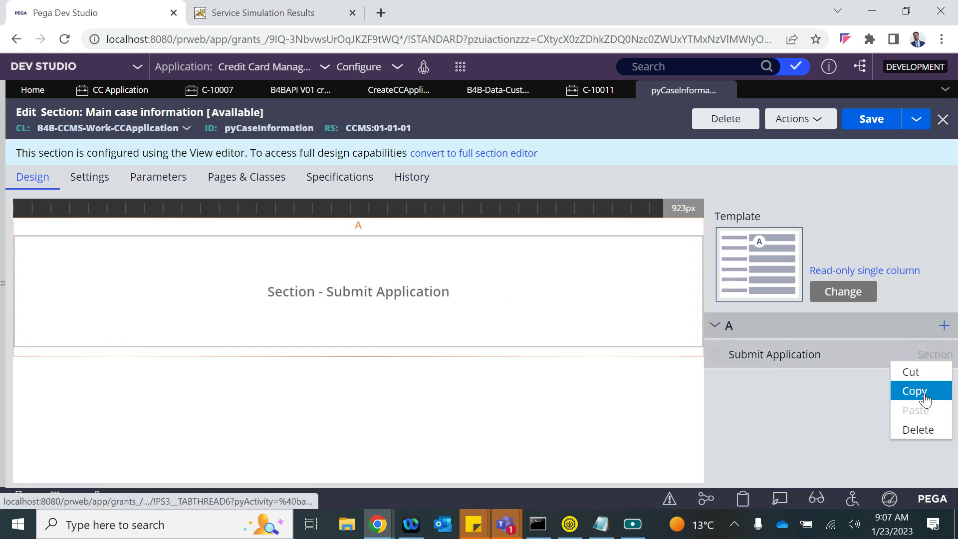
{"action": "left_click", "coordinate": [919, 426]}
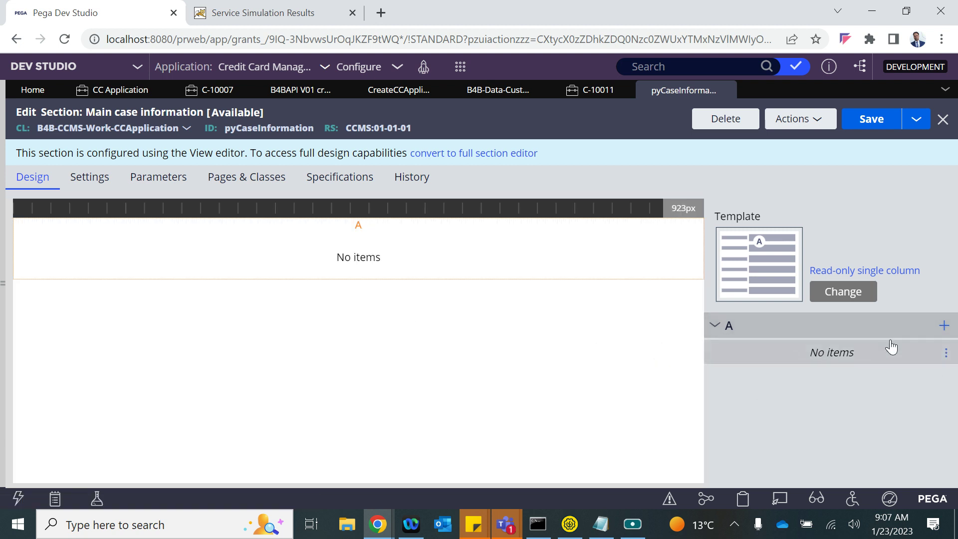
- Start adding an item to region A and expand the Data display options
{"action": "left_click", "coordinate": [943, 327]}
{"action": "scroll", "coordinate": [849, 254], "scroll_direction": "down", "scroll_amount": 3}
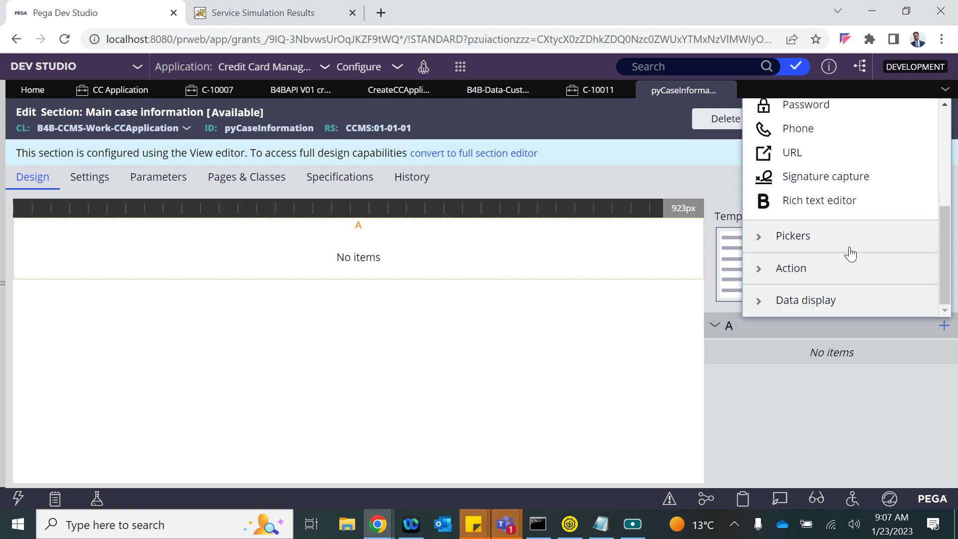
{"action": "left_click", "coordinate": [759, 299]}
{"action": "scroll", "coordinate": [808, 224], "scroll_direction": "down", "scroll_amount": 3}
{"action": "scroll", "coordinate": [820, 181], "scroll_direction": "up", "scroll_amount": 3}
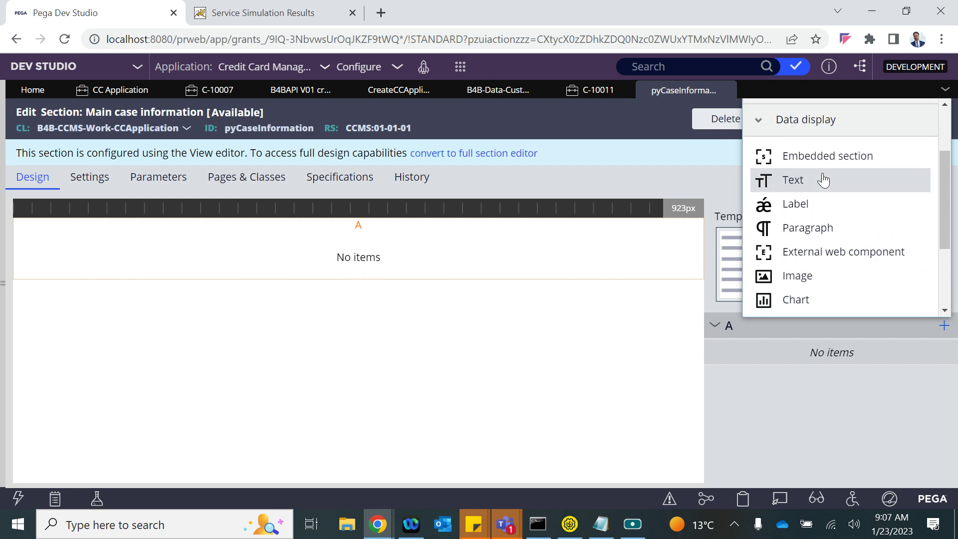
- Add an embedded section to region A whose page context is the D_GetCustByCID data page
{"action": "left_click", "coordinate": [809, 192]}
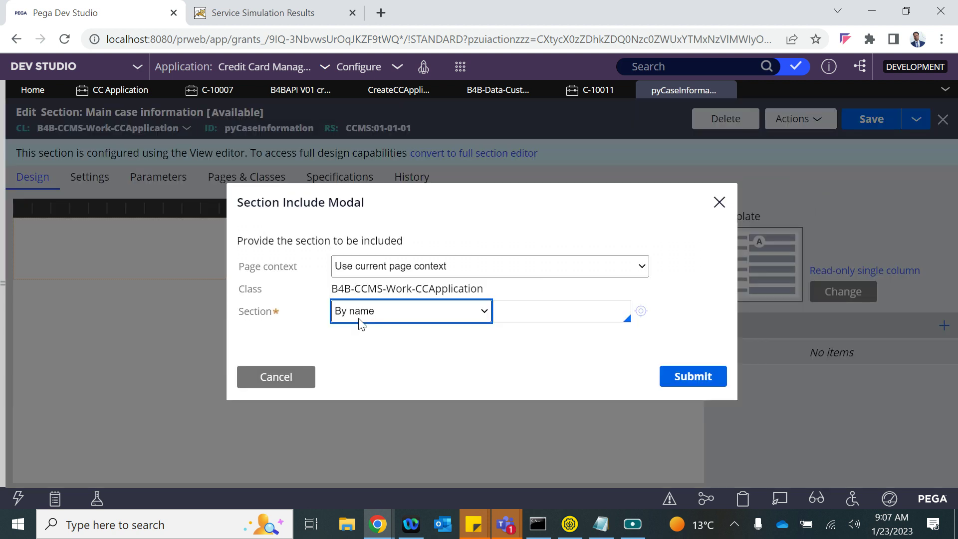
{"action": "left_click", "coordinate": [406, 267]}
{"action": "left_click", "coordinate": [396, 296]}
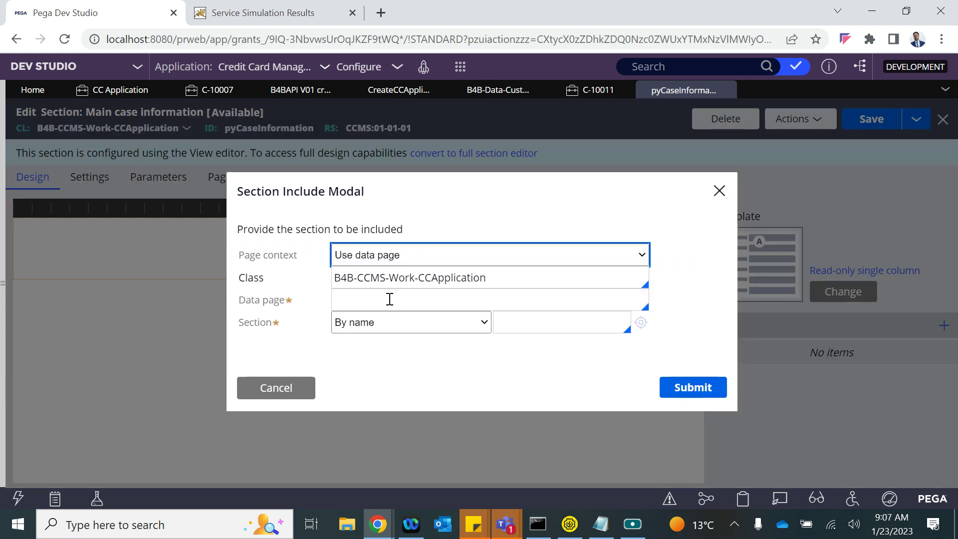
{"action": "left_click_drag", "start_coordinate": [476, 283], "coordinate": [322, 285]}
{"action": "key", "text": "BackSpace"}
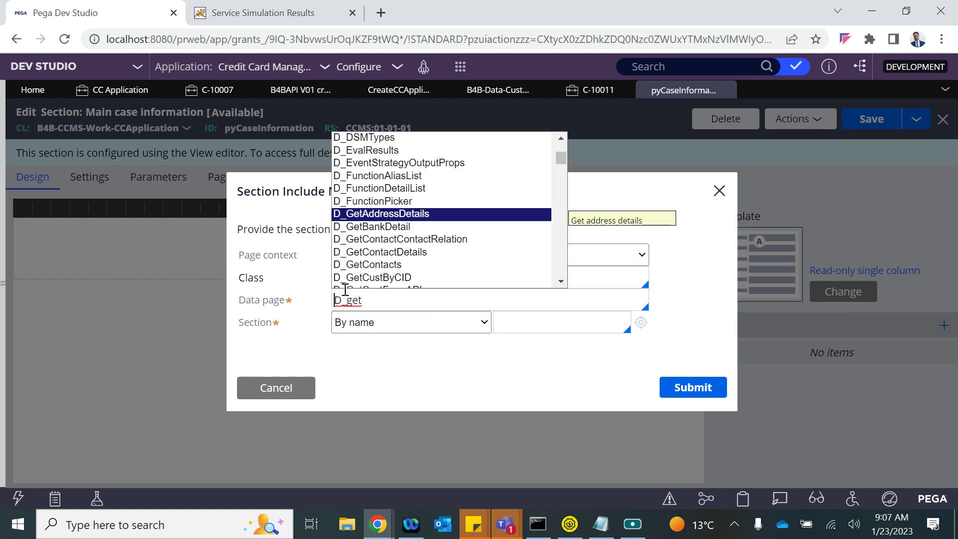
{"action": "key", "text": "Down"}
{"action": "key", "text": "Down"}
{"action": "key", "text": "Down"}
{"action": "key", "text": "Down"}
{"action": "key", "text": "Down"}
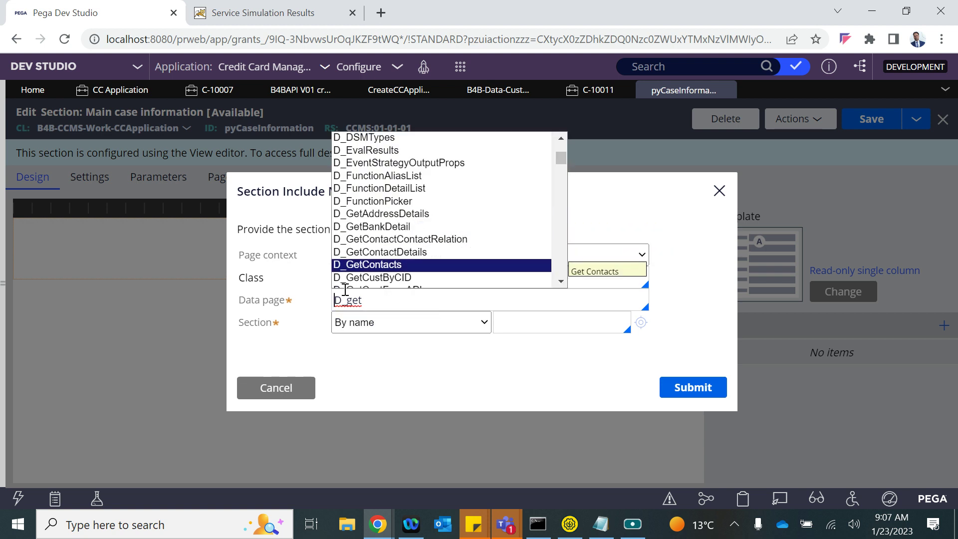
{"action": "key", "text": "Return"}
- Pass .CustID as the CustID parameter, embed the Customer section, and save pyCaseInformation
{"action": "left_click", "coordinate": [431, 318]}
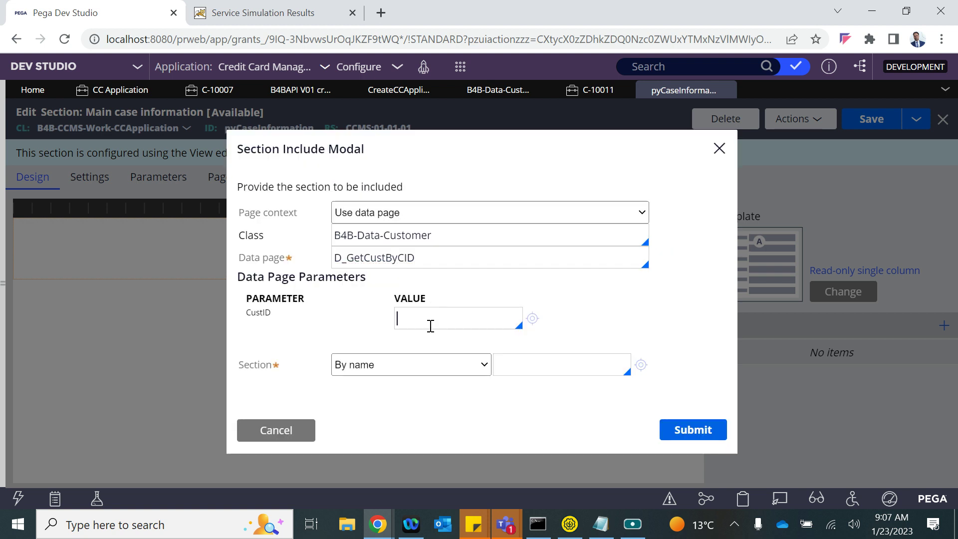
{"action": "type", "text": "."}
{"action": "key", "text": "Down"}
{"action": "key", "text": "Down"}
{"action": "key", "text": "Down"}
{"action": "key", "text": "Return"}
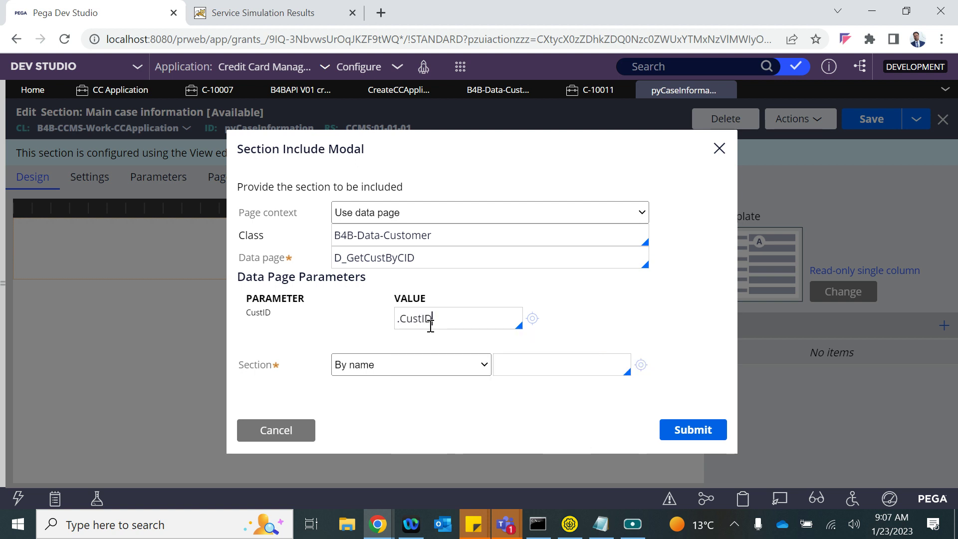
{"action": "key", "text": "Down"}
{"action": "key", "text": "Return"}
{"action": "left_click", "coordinate": [678, 429]}
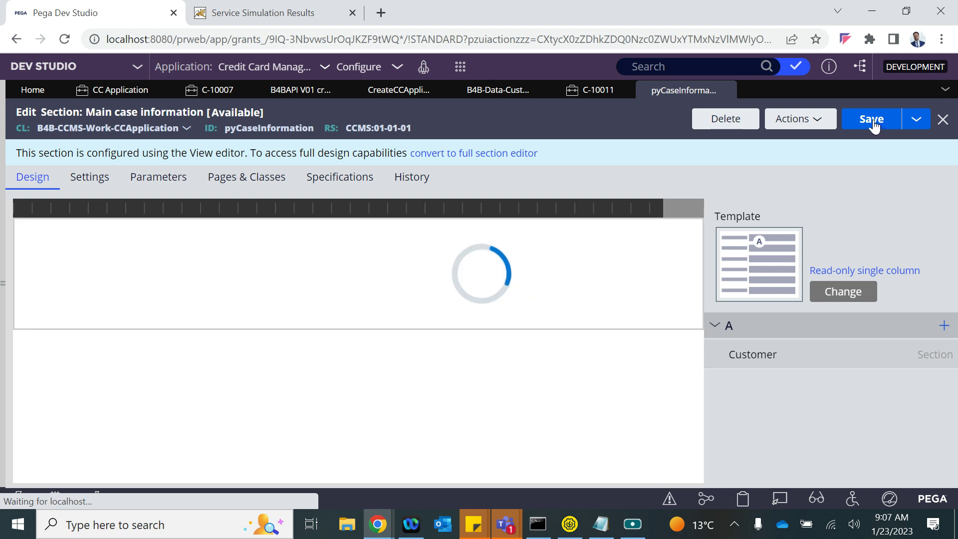
{"action": "left_click", "coordinate": [872, 121]}
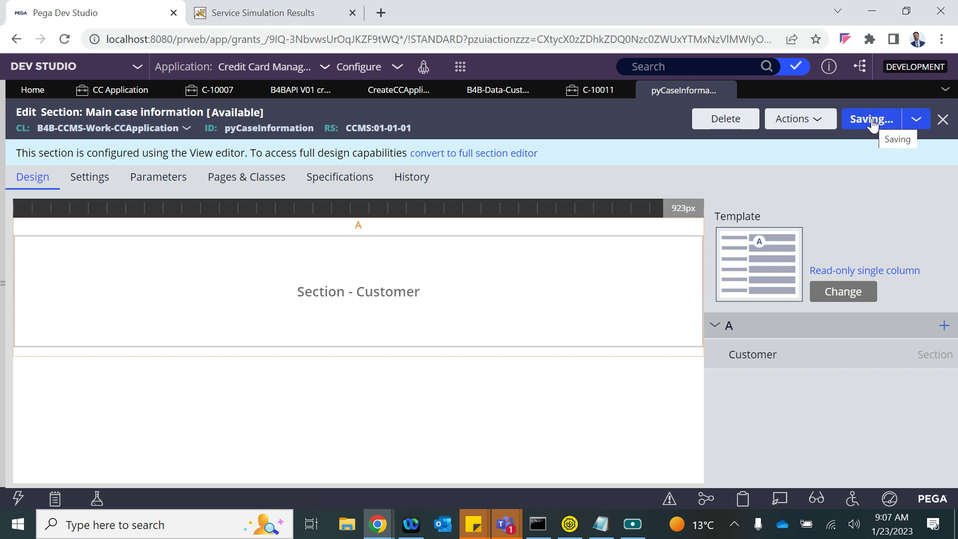
{"action": "left_click", "coordinate": [613, 91]}
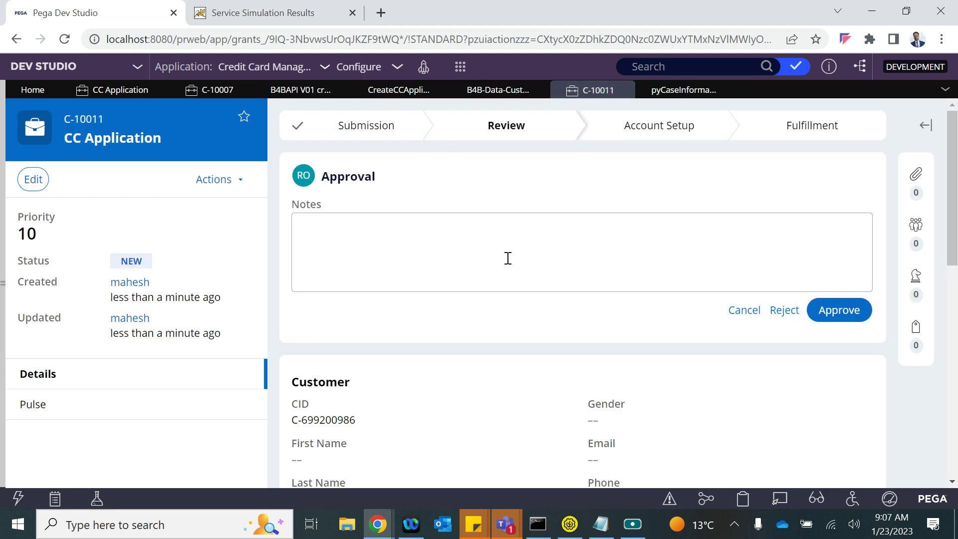
- Reopen cases C-10011 and C-10010 to verify customer name, e-mail, phone and PAN now display
{"action": "left_click", "coordinate": [743, 309]}
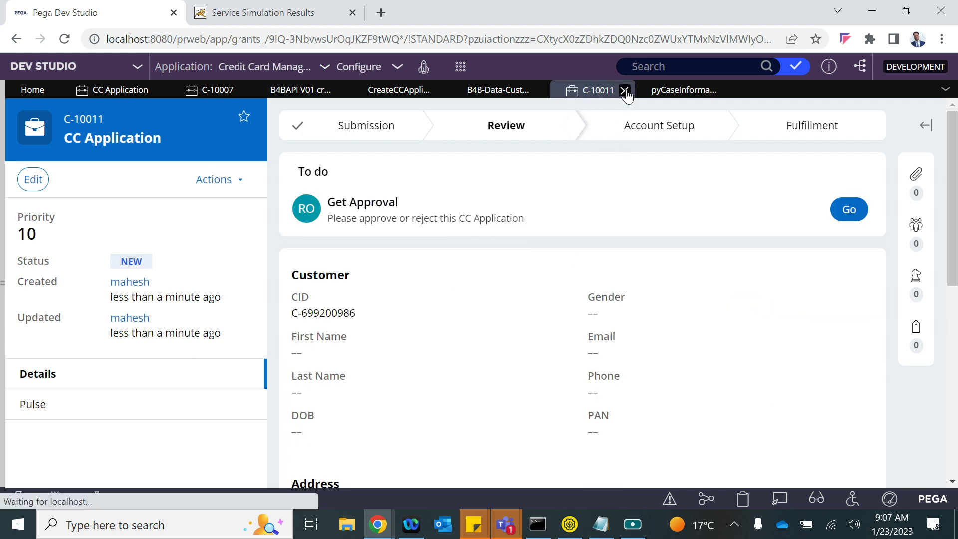
{"action": "left_click", "coordinate": [625, 91]}
{"action": "left_click", "coordinate": [120, 90]}
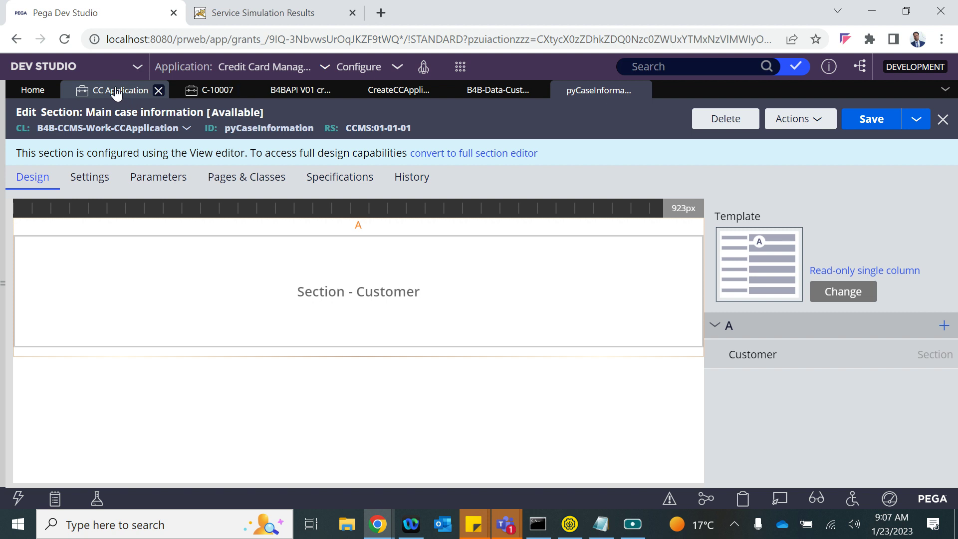
{"action": "left_click", "coordinate": [194, 197]}
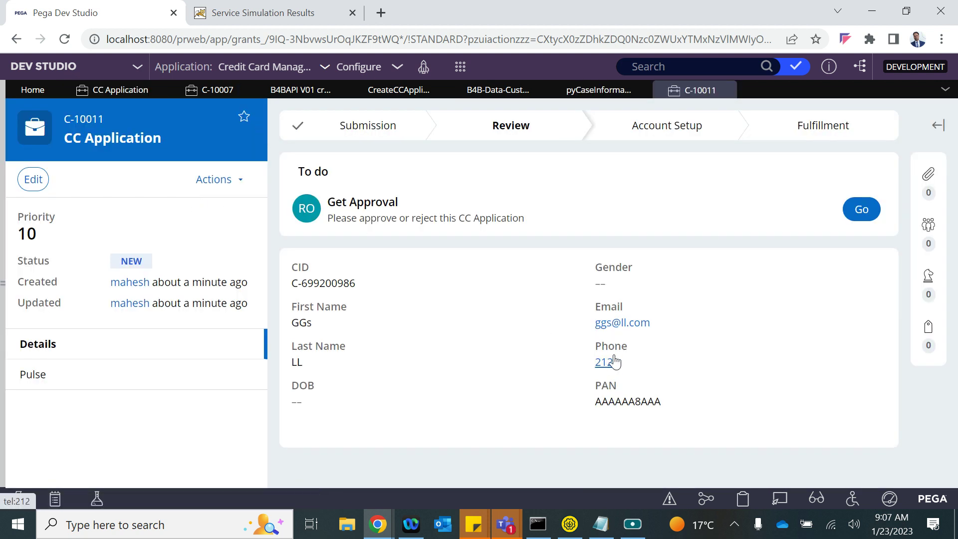
{"action": "left_click", "coordinate": [124, 91]}
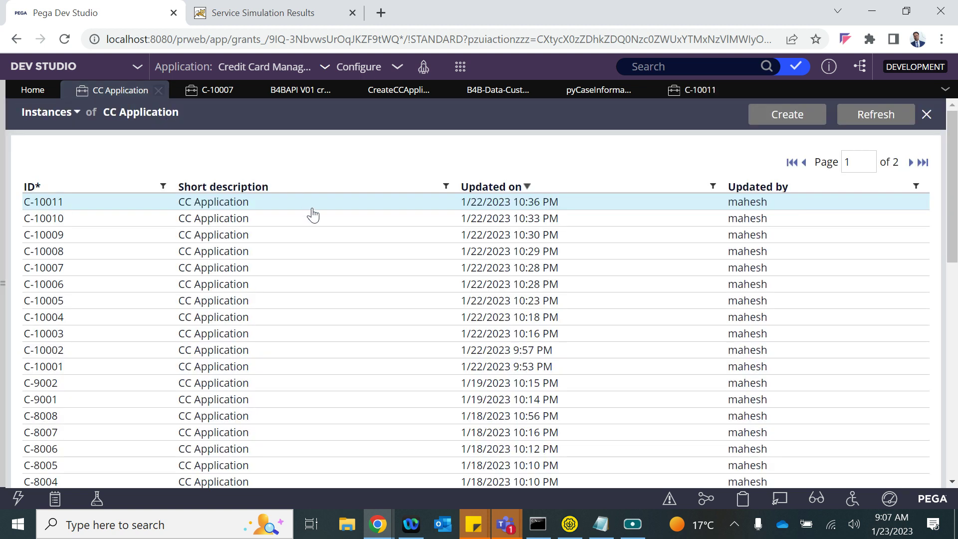
{"action": "left_click", "coordinate": [221, 218]}
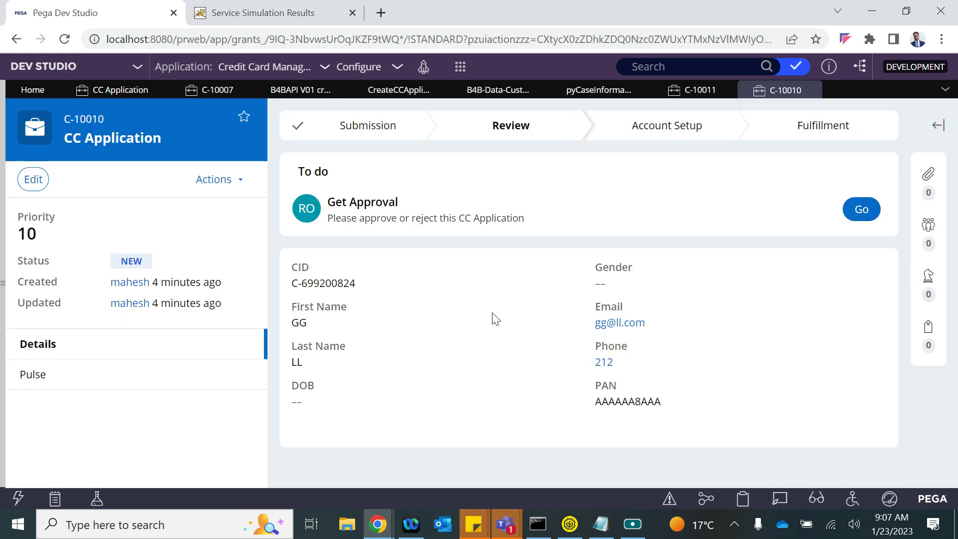
{"action": "left_click", "coordinate": [581, 93]}
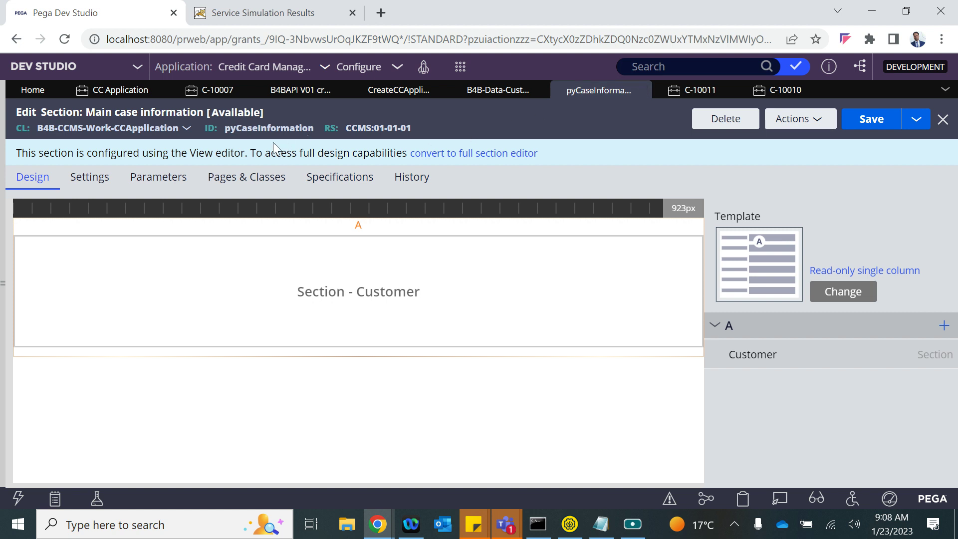
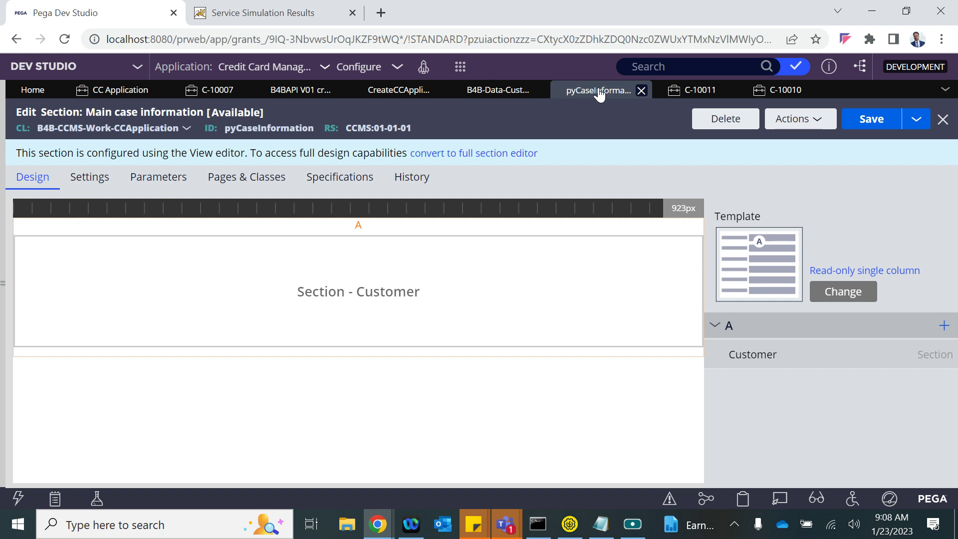
- Open the Create CC Application activity and collapse the expanded step details
{"action": "left_click", "coordinate": [110, 95]}
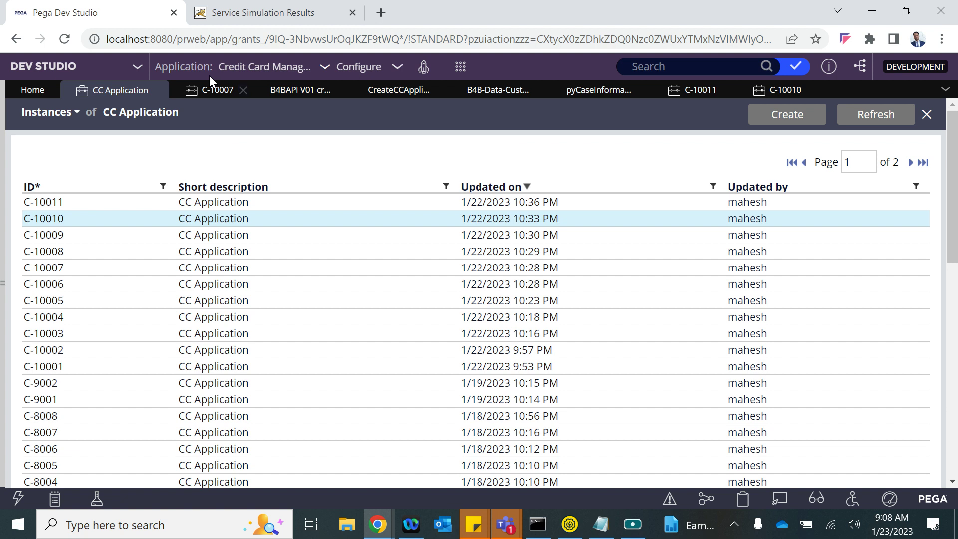
{"action": "left_click", "coordinate": [370, 95]}
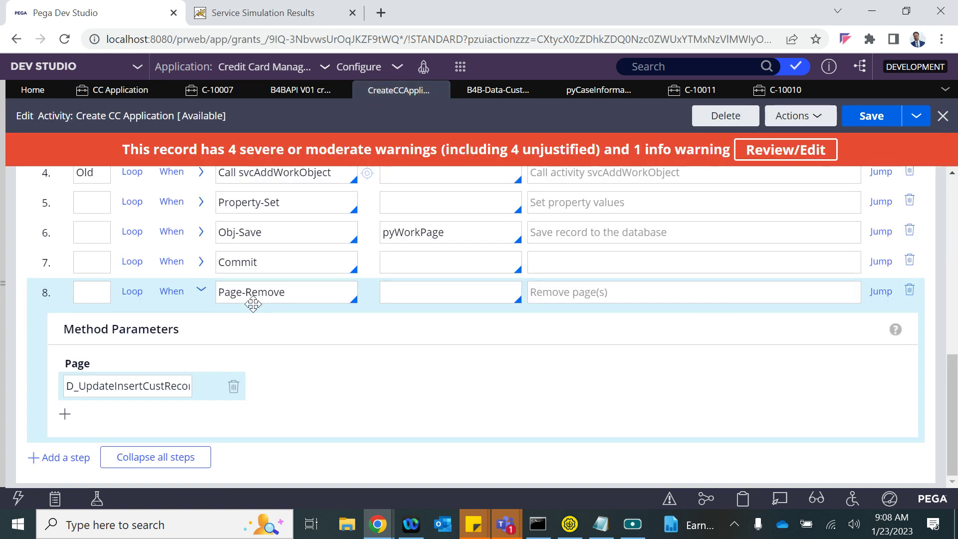
{"action": "left_click", "coordinate": [201, 293]}
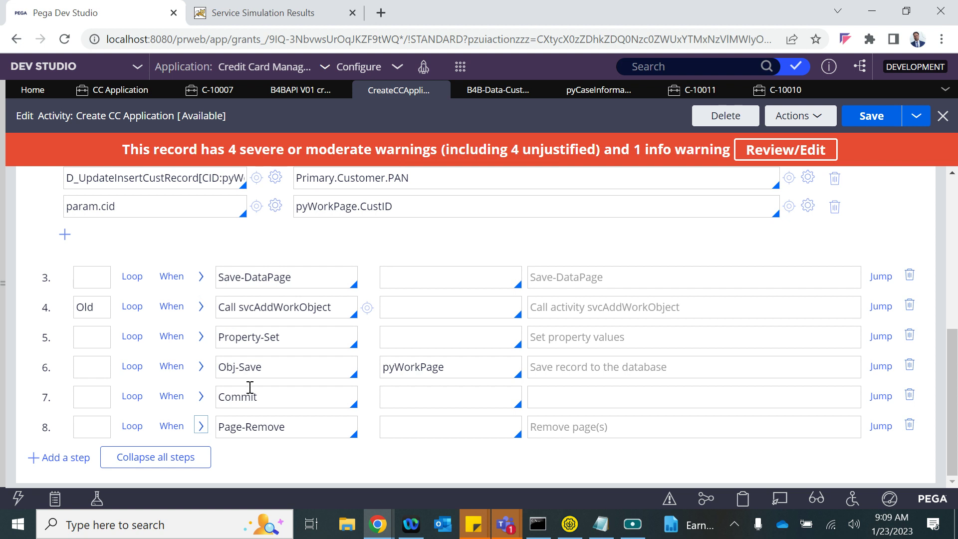
{"action": "scroll", "coordinate": [247, 275], "scroll_direction": "up", "scroll_amount": 5}
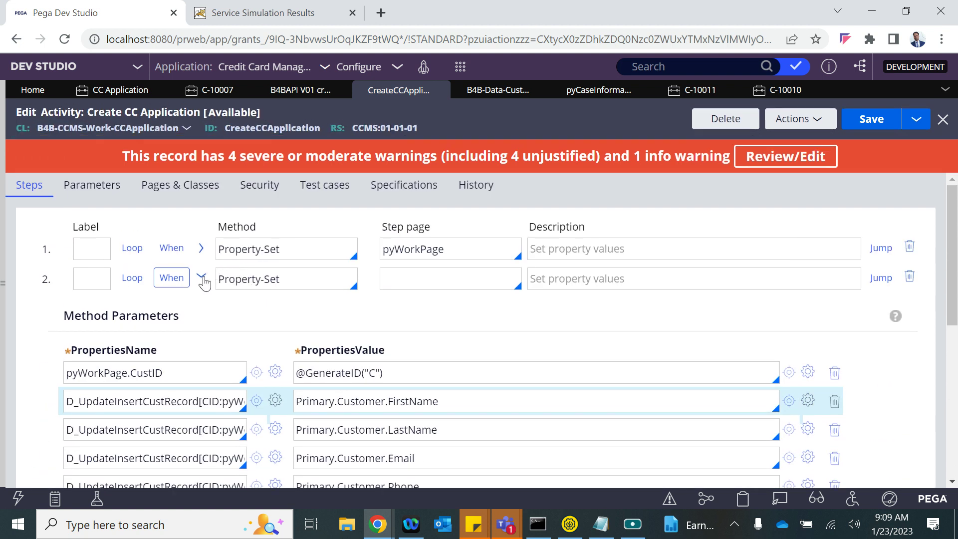
{"action": "left_click", "coordinate": [201, 277]}
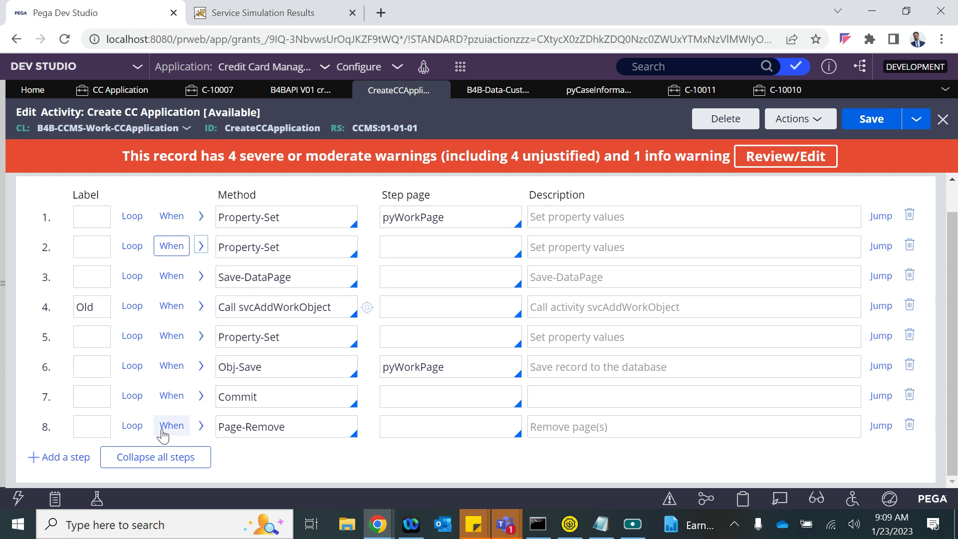
{"action": "scroll", "coordinate": [274, 248], "scroll_direction": "up", "scroll_amount": 1}
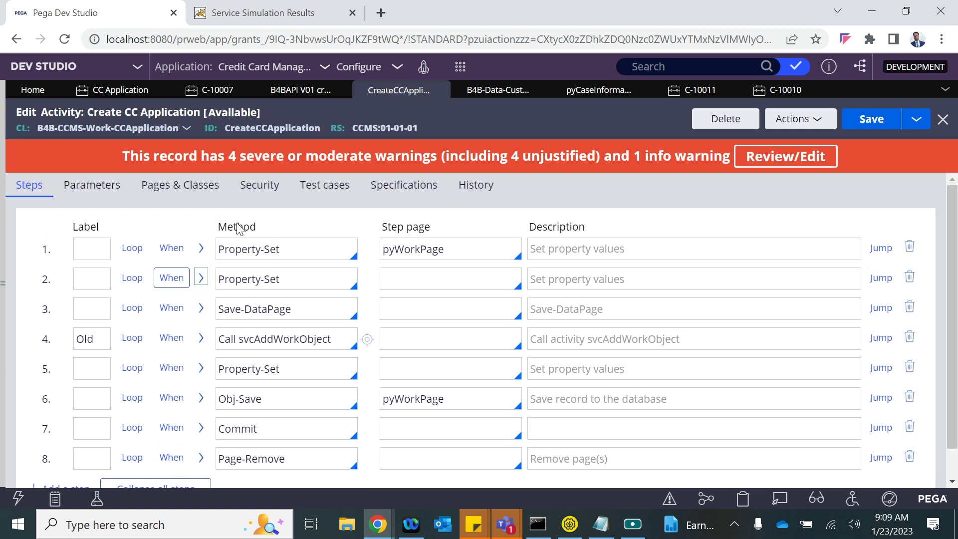
- Declare a resp page of class B4B-CCMS-Work-CCApplication in the activity's Pages & Classes
{"action": "left_click", "coordinate": [188, 192]}
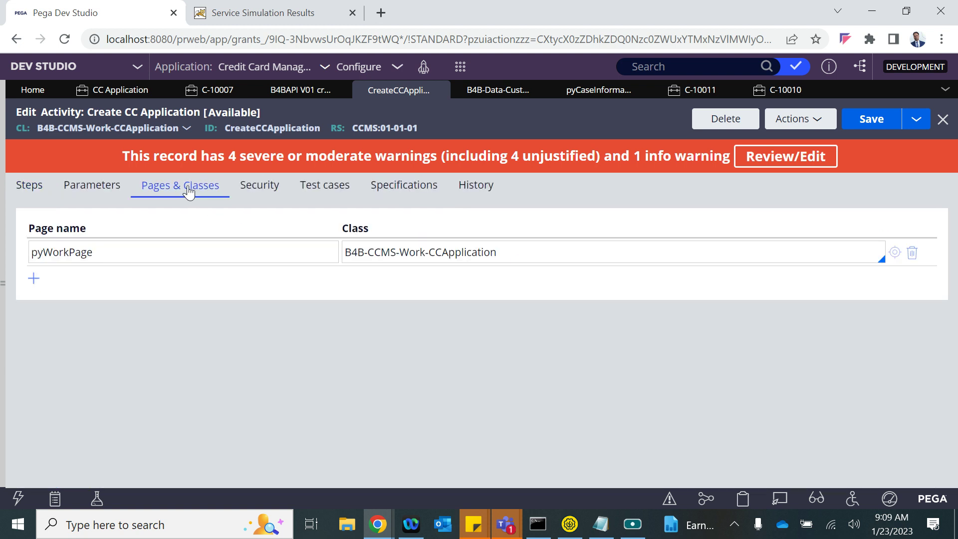
{"action": "left_click", "coordinate": [34, 279]}
{"action": "type", "text": "resp"}
{"action": "left_click", "coordinate": [96, 250]}
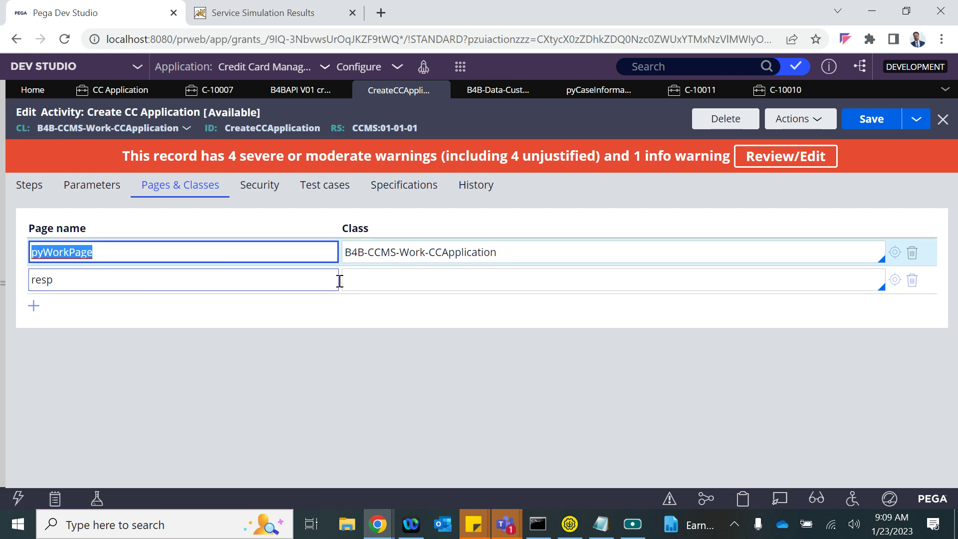
{"action": "left_click", "coordinate": [419, 258]}
{"action": "key", "text": "ctrl+c"}
{"action": "left_click", "coordinate": [369, 279]}
{"action": "key", "text": "ctrl+v"}
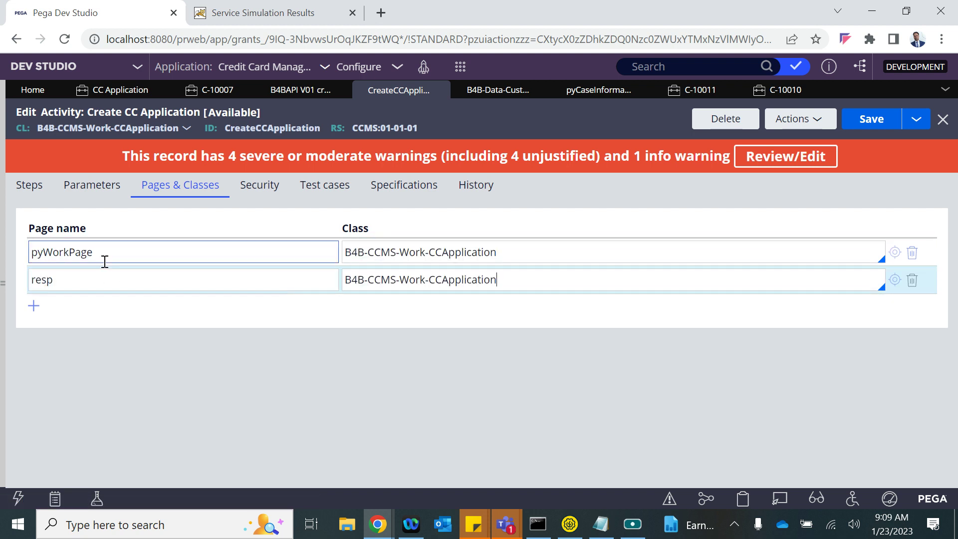
{"action": "double_click", "coordinate": [31, 280]}
{"action": "left_click", "coordinate": [29, 185]}
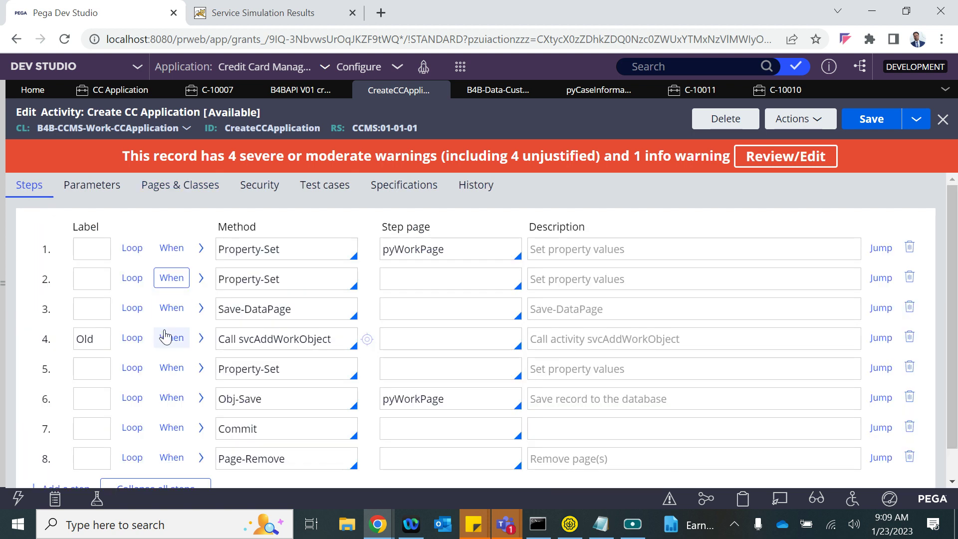
{"action": "scroll", "coordinate": [164, 337], "scroll_direction": "down", "scroll_amount": 1}
- Change step 8's method to Property-Set
{"action": "triple_click", "coordinate": [254, 435]}
{"action": "type", "text": "prop"}
{"action": "key", "text": "Down"}
{"action": "key", "text": "Down"}
{"action": "key", "text": "Down"}
{"action": "key", "text": "Down"}
{"action": "key", "text": "Down"}
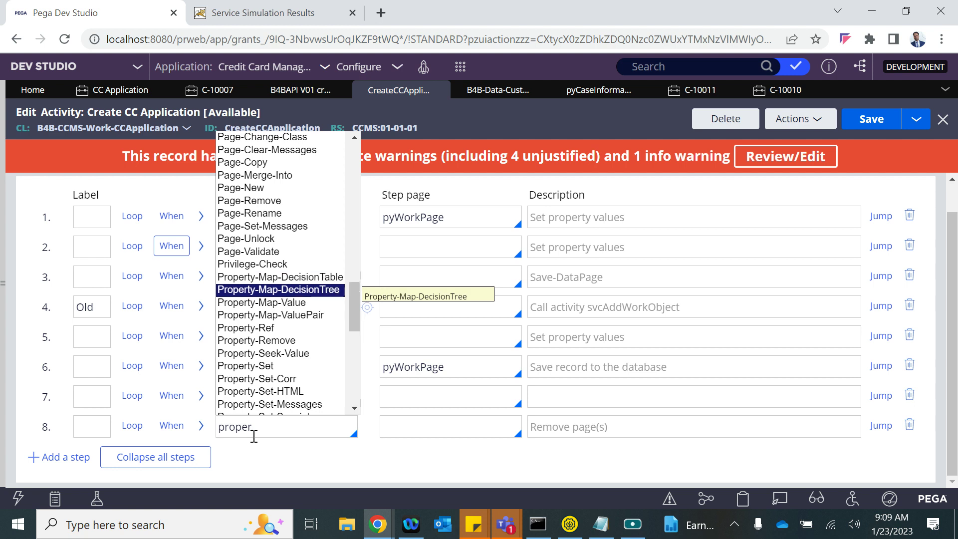
{"action": "key", "text": "Down"}
{"action": "key", "text": "Down"}
{"action": "key", "text": "Return"}
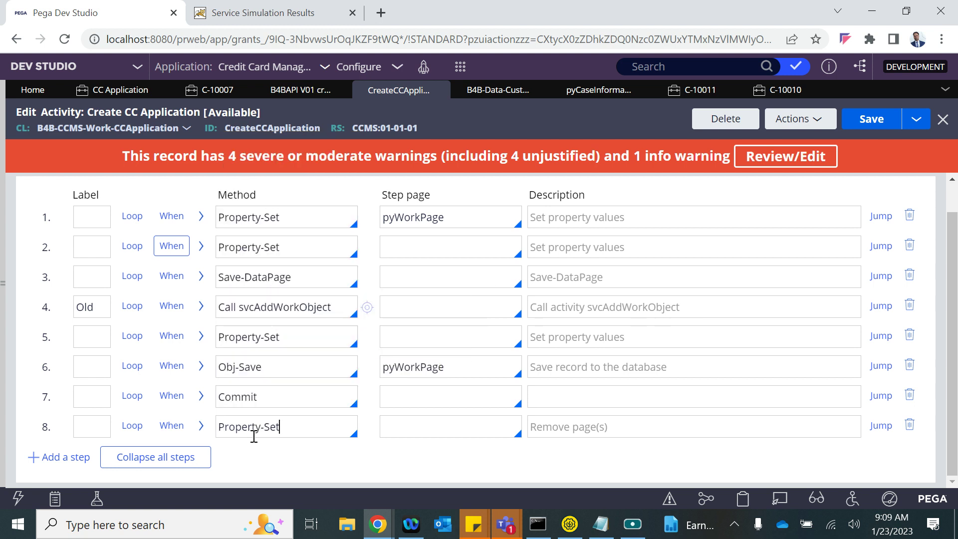
{"action": "left_click", "coordinate": [201, 425]}
{"action": "scroll", "coordinate": [150, 399], "scroll_direction": "down", "scroll_amount": 3}
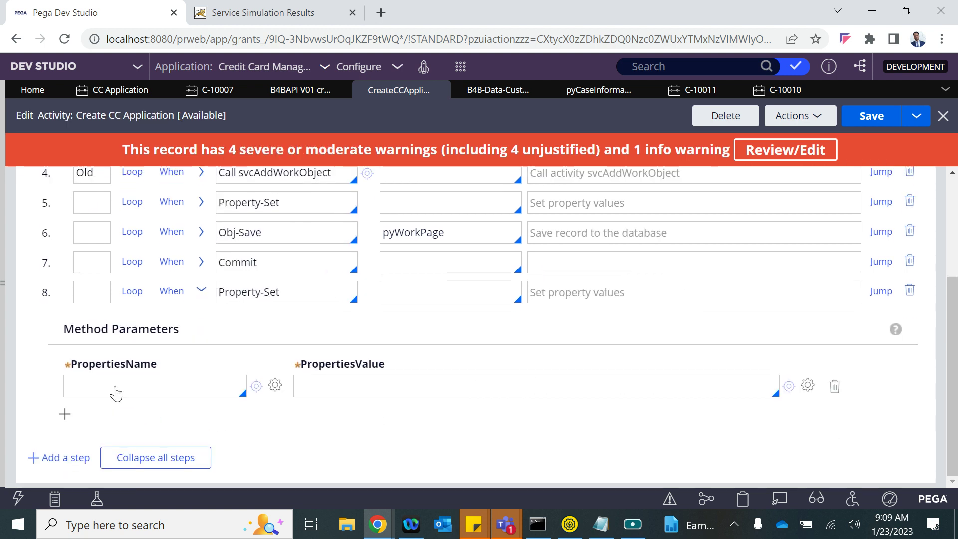
- Set resp.pyID to pyWorkPage.pyID in step 8
{"action": "left_click", "coordinate": [113, 386]}
{"action": "type", "text": "resp."}
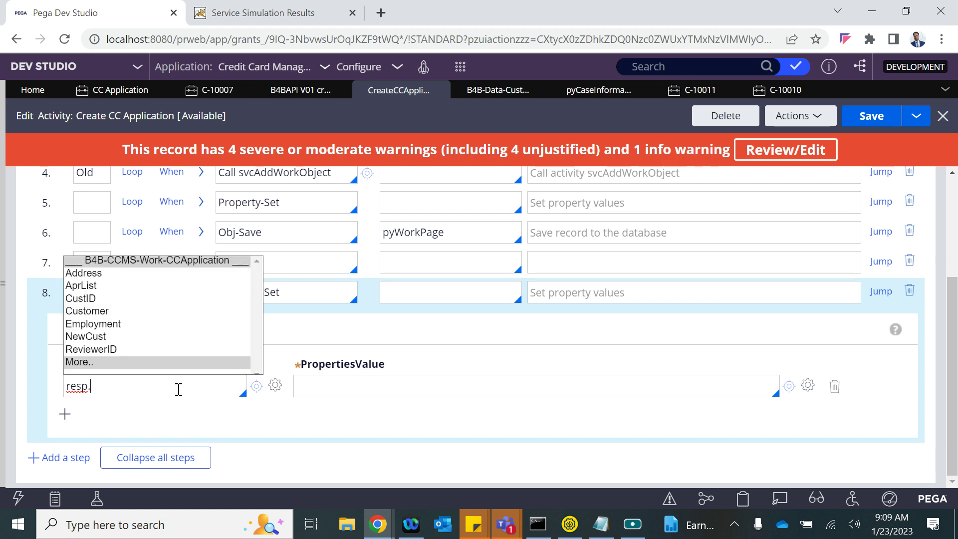
{"action": "type", "text": "pyID"}
{"action": "left_click", "coordinate": [299, 385]}
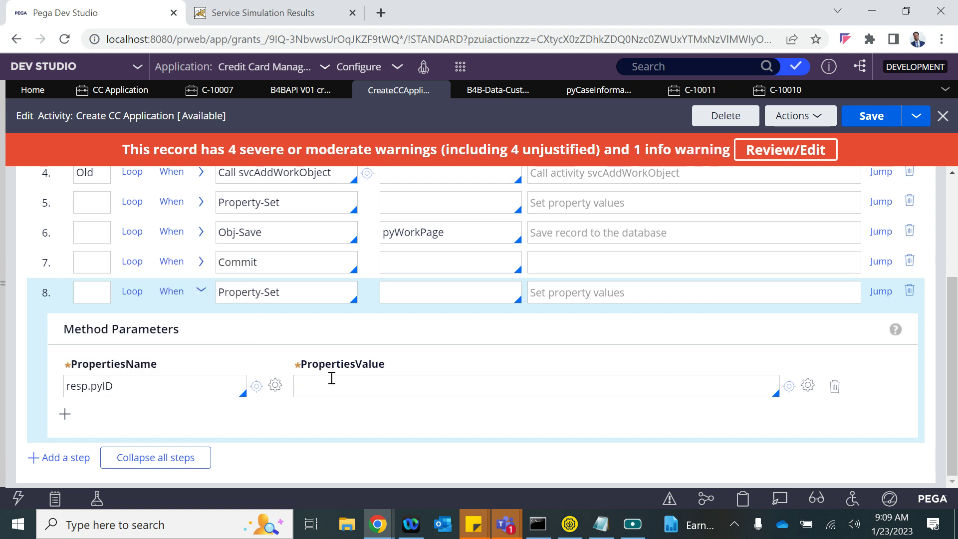
{"action": "double_click", "coordinate": [409, 233]}
{"action": "left_click", "coordinate": [341, 391]}
{"action": "type", "text": "pyWorkPage"}
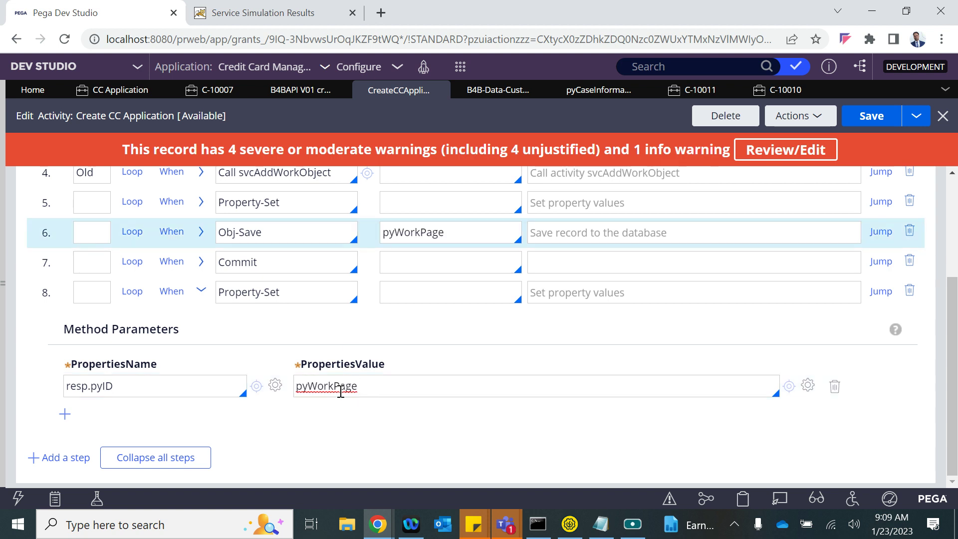
{"action": "type", "text": ".p"}
{"action": "key", "text": "BackSpace"}
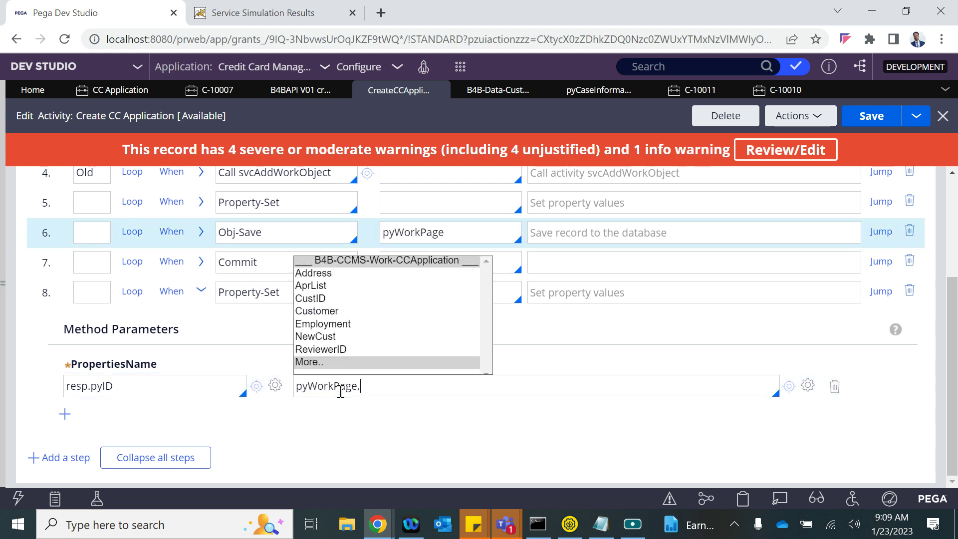
{"action": "type", "text": "yID"}
{"action": "key", "text": "ctrl+a"}
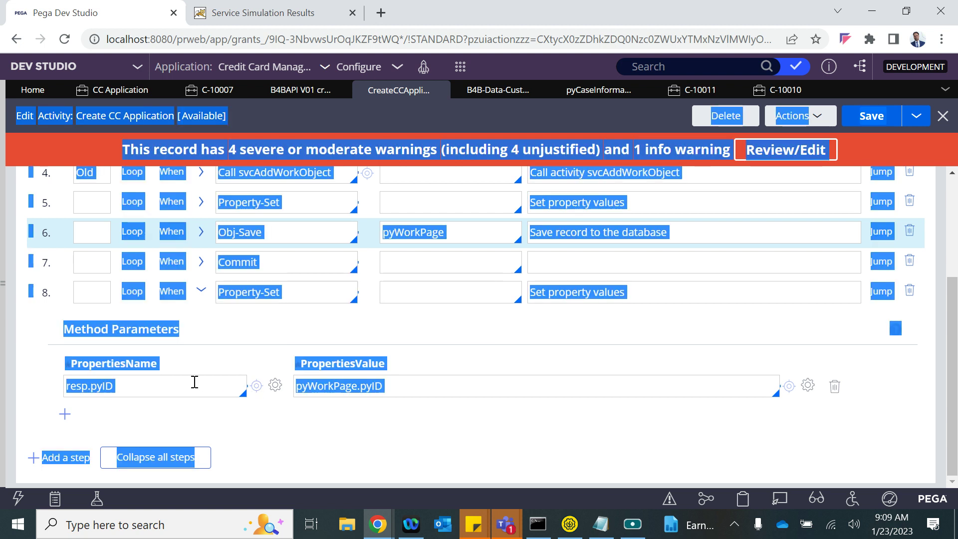
- Add a second resp.pyID row valued "CC Application has been successfully created" and save the activity
{"action": "double_click", "coordinate": [133, 392]}
{"action": "key", "text": "ctrl+c"}
{"action": "left_click", "coordinate": [64, 414]}
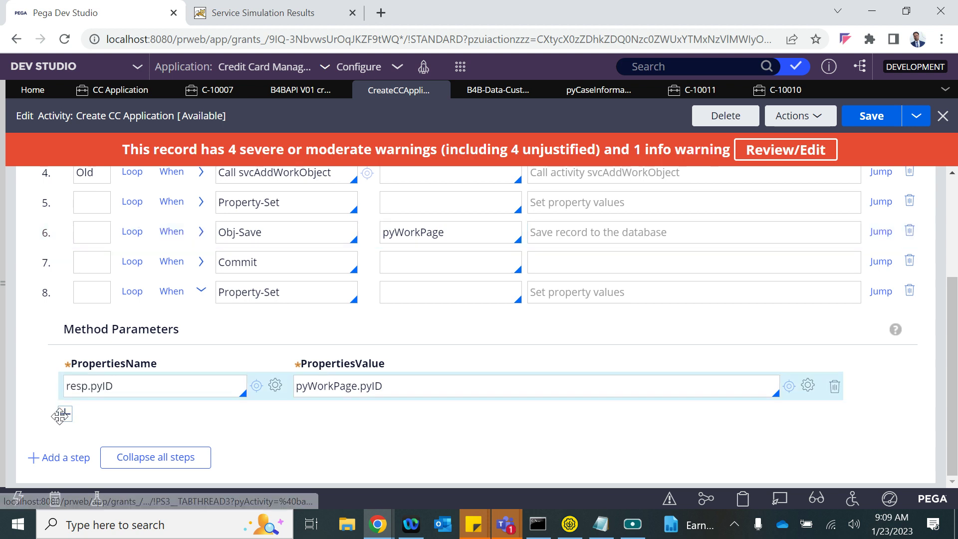
{"action": "key", "text": "ctrl+v"}
{"action": "left_click", "coordinate": [369, 418]}
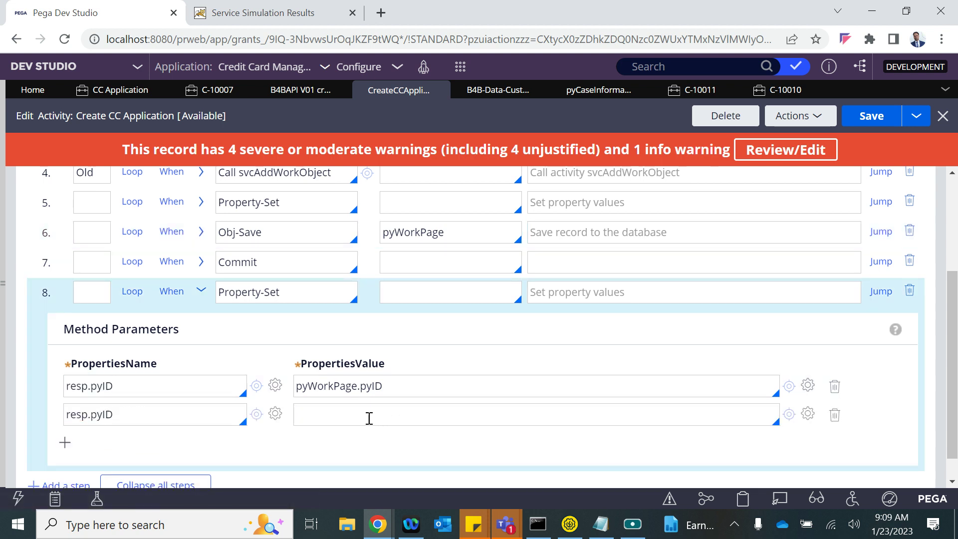
{"action": "type", "text": "\"CC Applicatio"}
{"action": "type", "text": "n has been suce"}
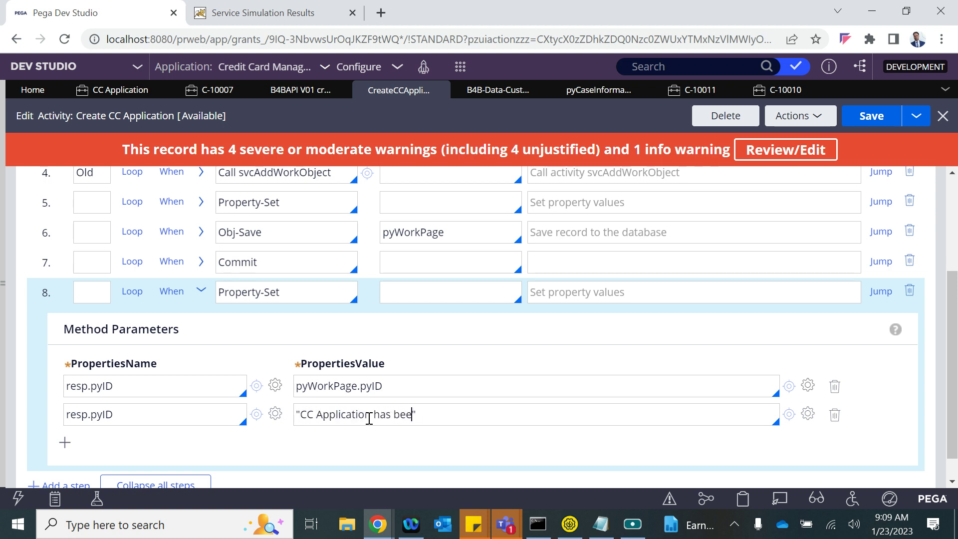
{"action": "type", "text": "ssfully created"}
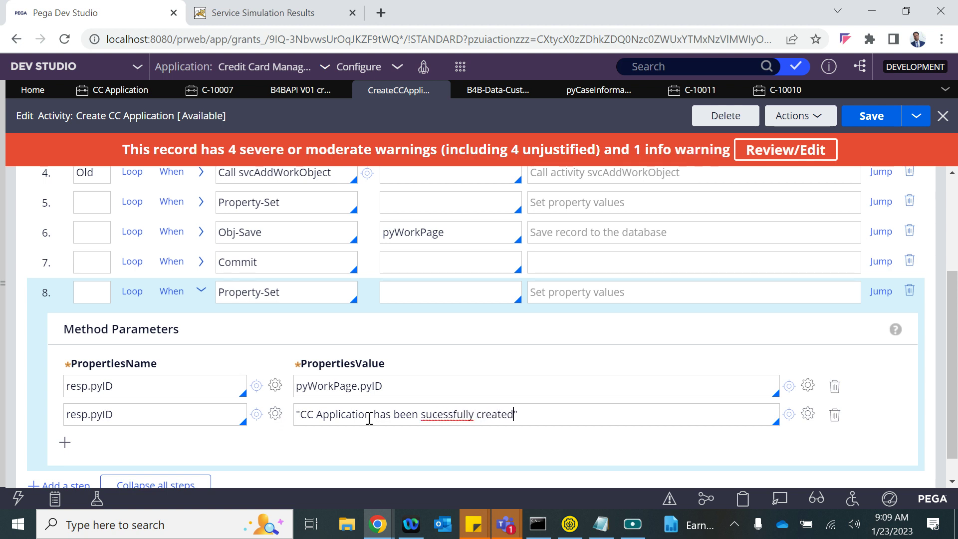
{"action": "left_click", "coordinate": [434, 415]}
{"action": "type", "text": "c"}
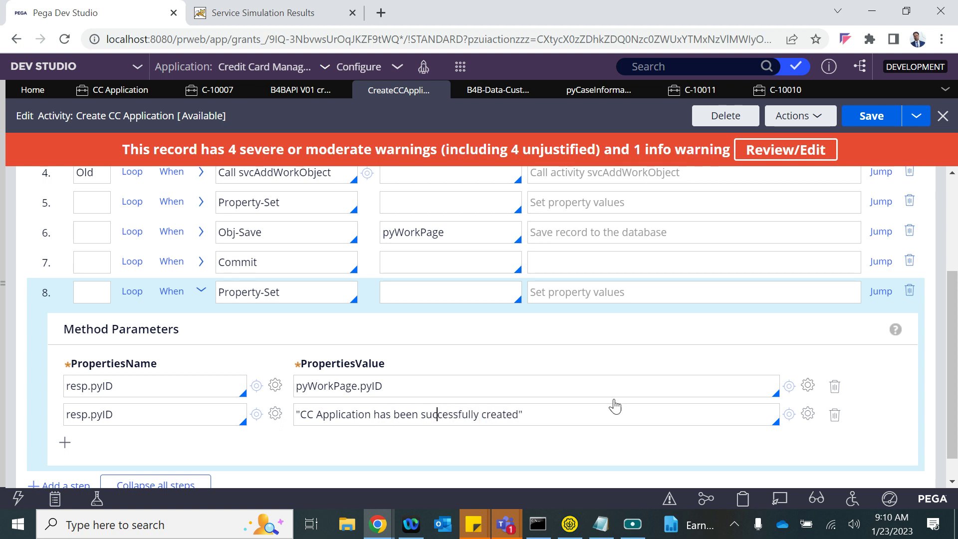
{"action": "left_click", "coordinate": [862, 119]}
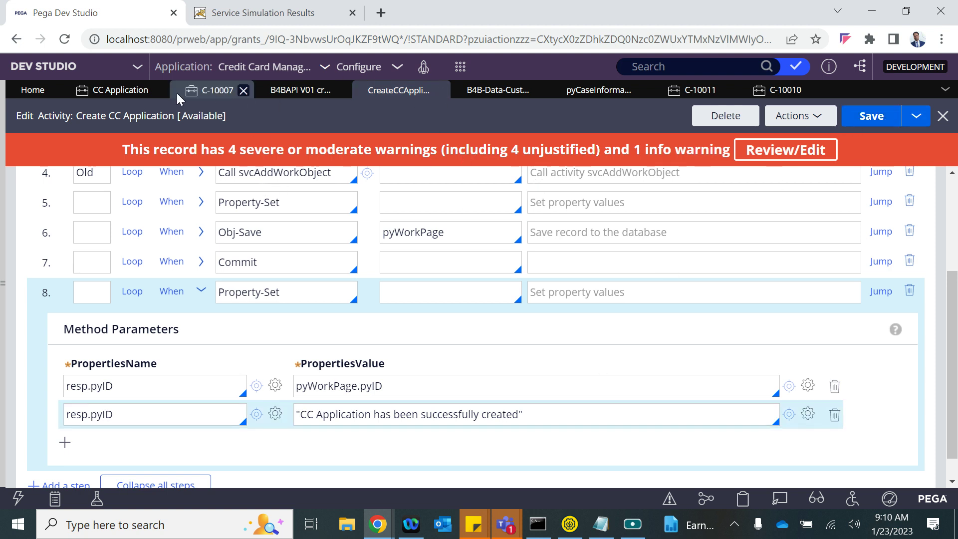
{"action": "left_click", "coordinate": [123, 95]}
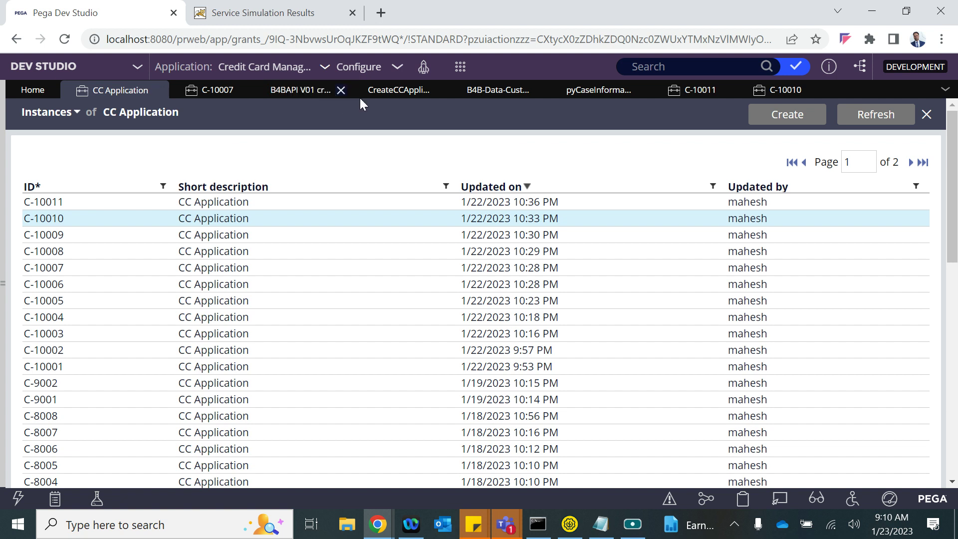
- Create a new SoapUI REST project from the Create CC Application service endpoint URL
{"action": "left_click", "coordinate": [289, 95]}
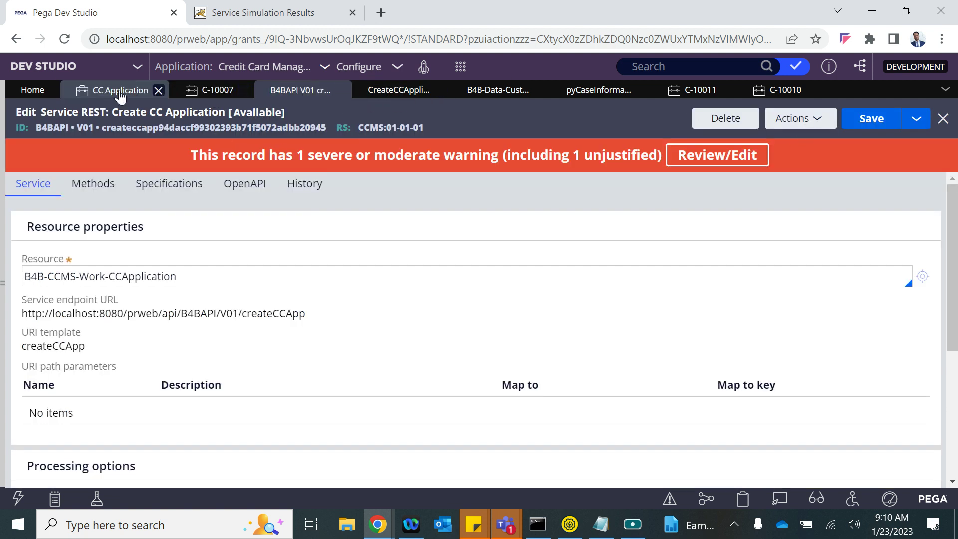
{"action": "left_click_drag", "start_coordinate": [312, 314], "coordinate": [22, 319]}
{"action": "key", "text": "ctrl+c"}
{"action": "left_click", "coordinate": [569, 524]}
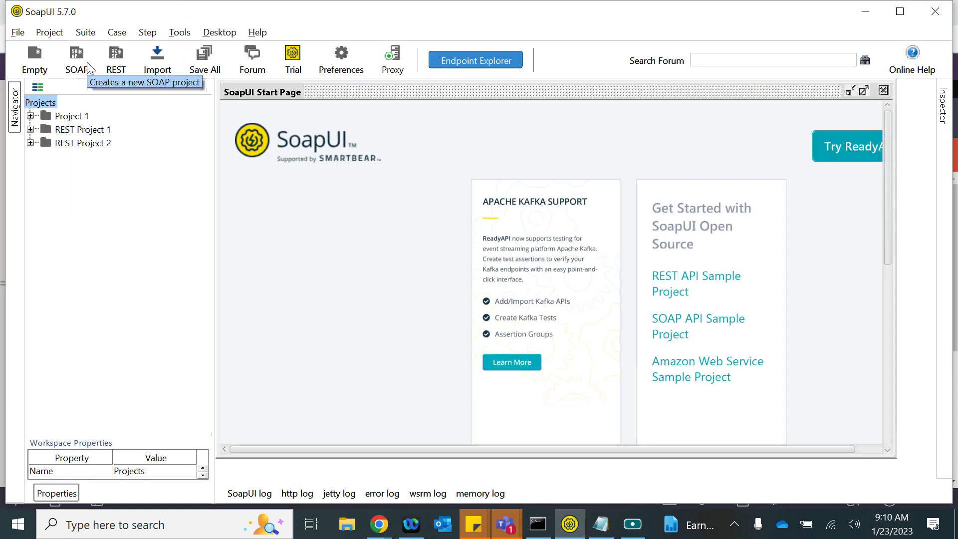
{"action": "left_click", "coordinate": [116, 60]}
{"action": "key", "text": "BackSpace"}
{"action": "key", "text": "ctrl+v"}
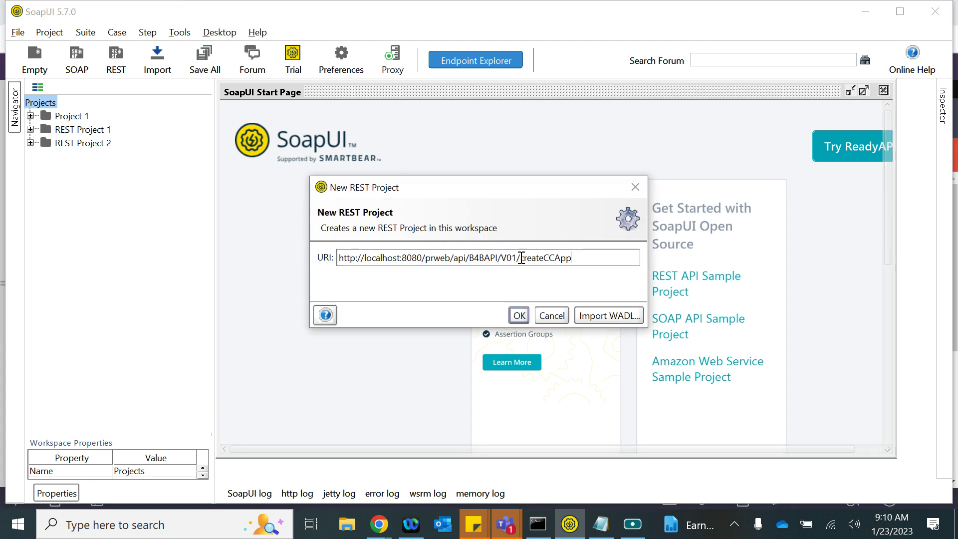
{"action": "left_click", "coordinate": [519, 316]}
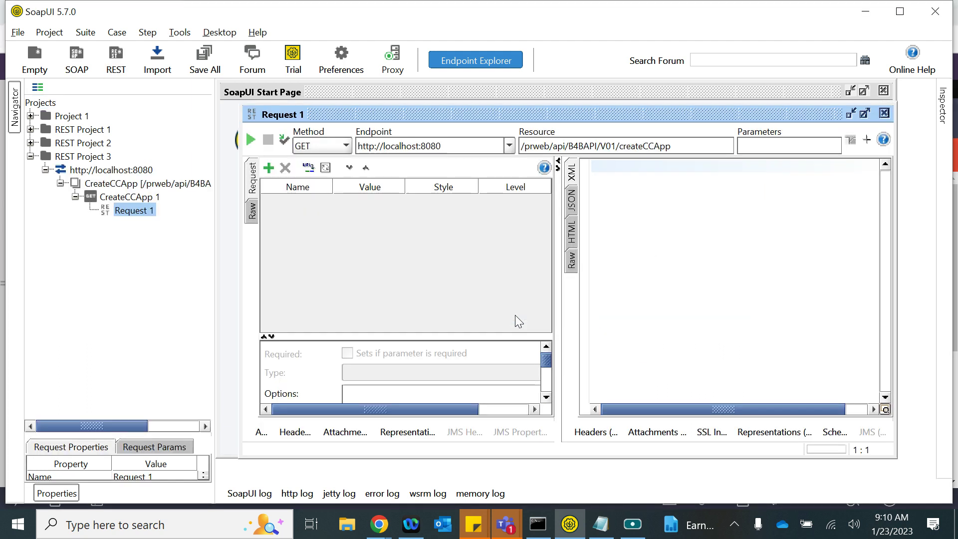
- Make the request a PUT and put empty JSON braces on separate lines in the body
{"action": "left_click", "coordinate": [307, 150]}
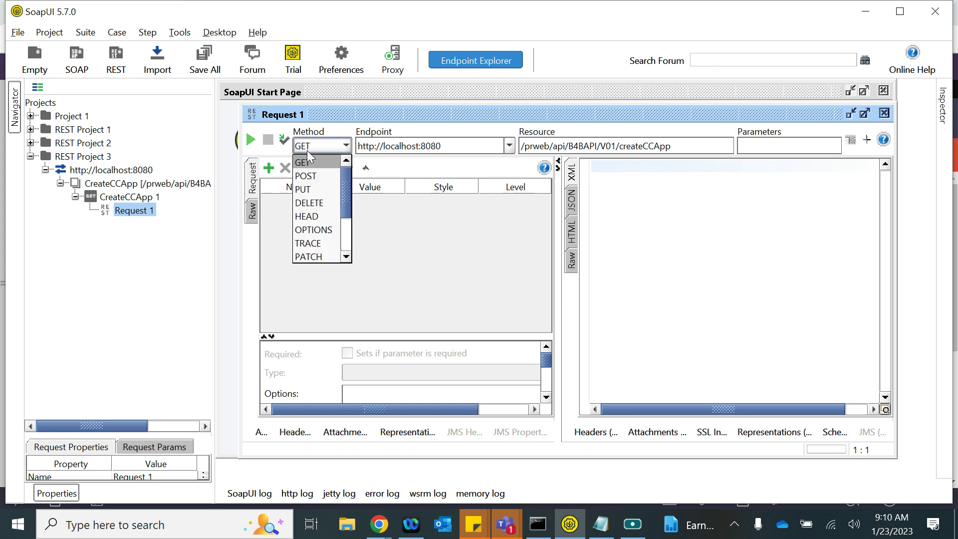
{"action": "left_click", "coordinate": [309, 189]}
{"action": "left_click", "coordinate": [309, 345]}
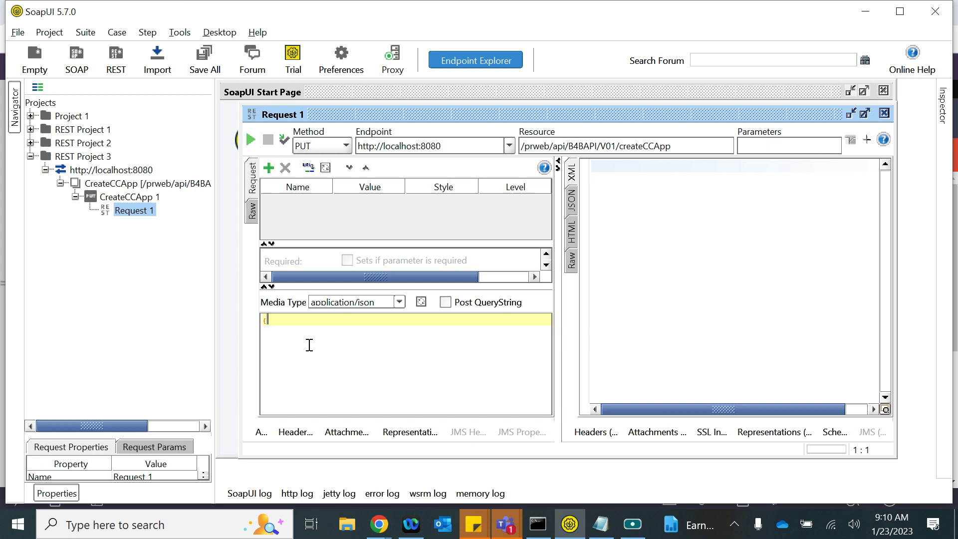
{"action": "type", "text": "{"}
{"action": "key", "text": "Return"}
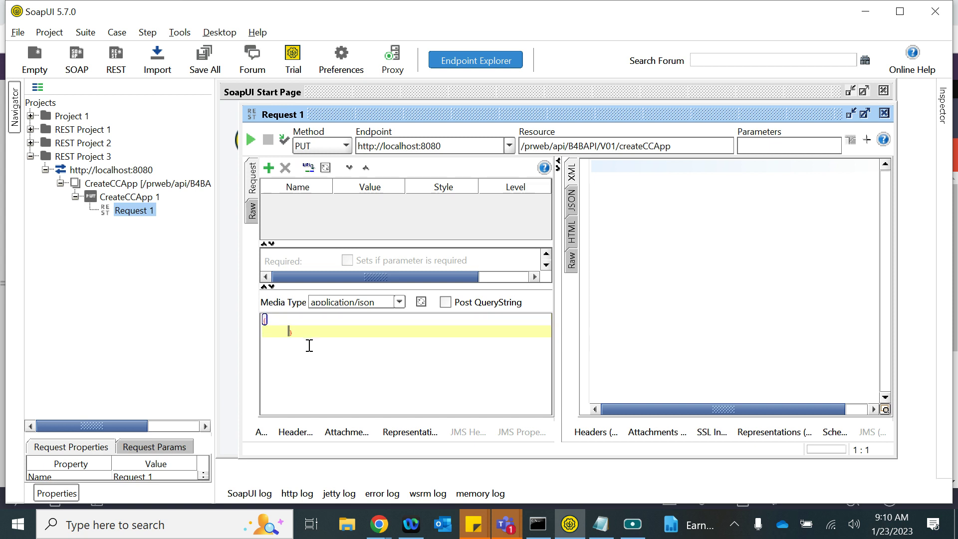
{"action": "key", "text": "alt+Tab"}
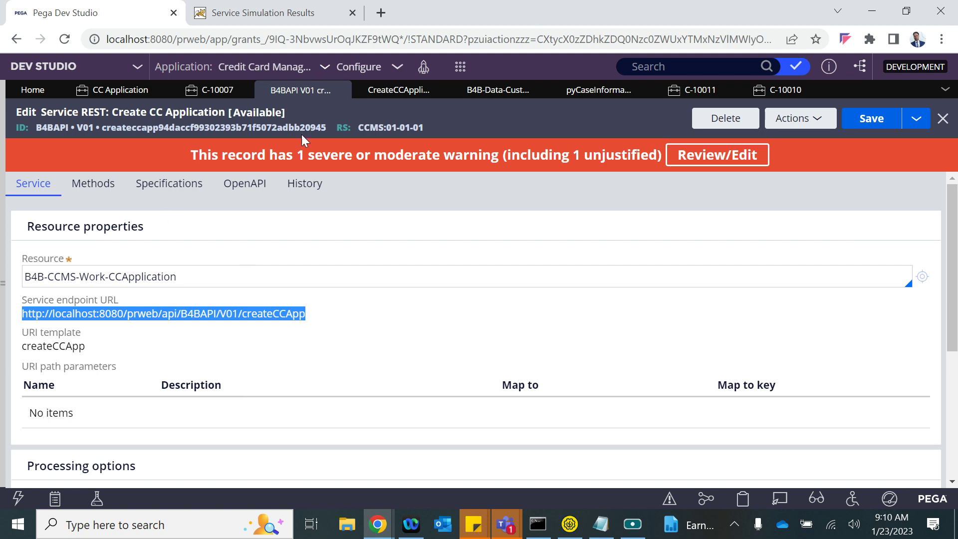
- Add a newCust key to the JSON body, based on the service's POST parameters
{"action": "scroll", "coordinate": [203, 310], "scroll_direction": "down", "scroll_amount": 5}
{"action": "scroll", "coordinate": [203, 310], "scroll_direction": "up", "scroll_amount": 5}
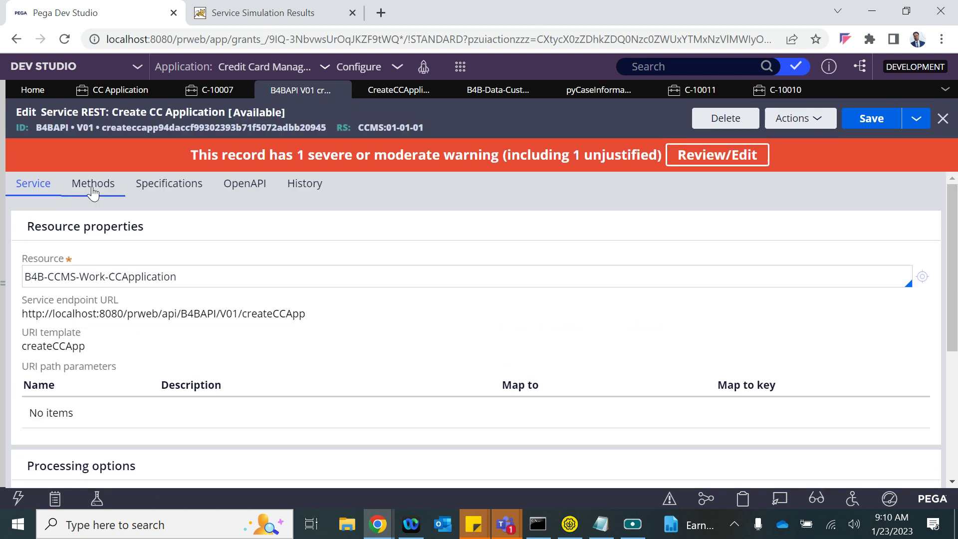
{"action": "left_click", "coordinate": [93, 192]}
{"action": "left_click", "coordinate": [84, 276]}
{"action": "scroll", "coordinate": [227, 387], "scroll_direction": "down", "scroll_amount": 8}
{"action": "scroll", "coordinate": [384, 391], "scroll_direction": "down", "scroll_amount": 2}
{"action": "double_click", "coordinate": [273, 319]}
{"action": "key", "text": "alt+Tab"}
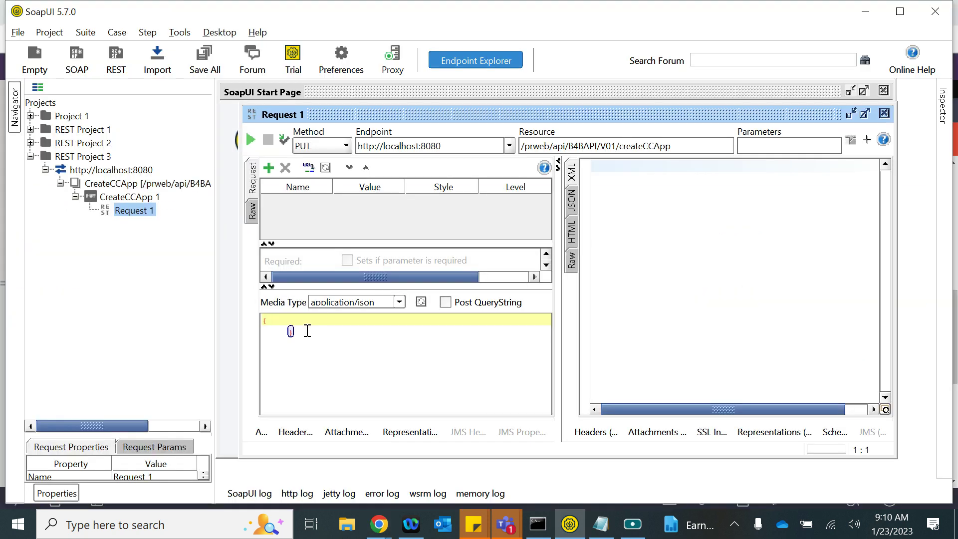
{"action": "key", "text": "Return"}
{"action": "type", "text": "\"\""}
{"action": "type", "text": "newCust\":\"No\""}
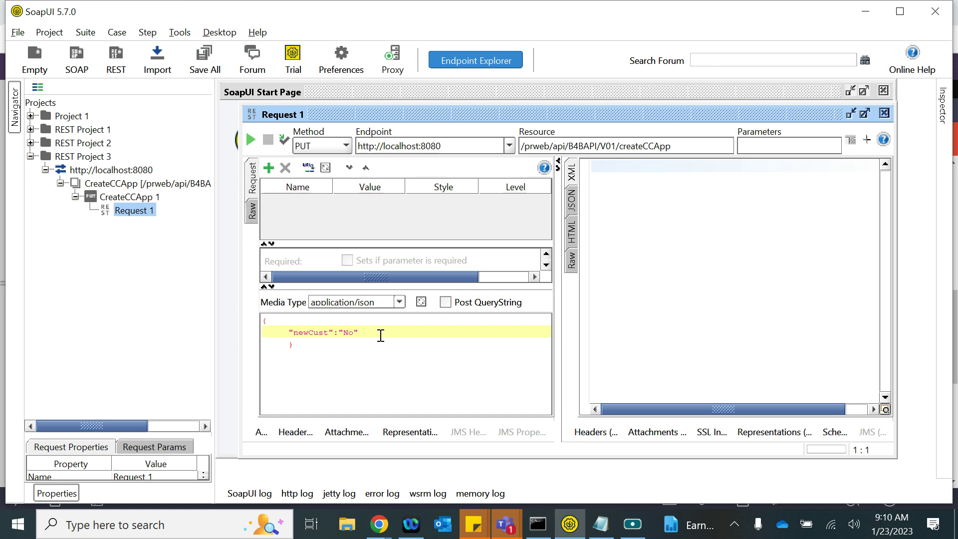
- Add the CID customer ID key to the body, correcting its value's prefix
{"action": "key", "text": "alt+Tab"}
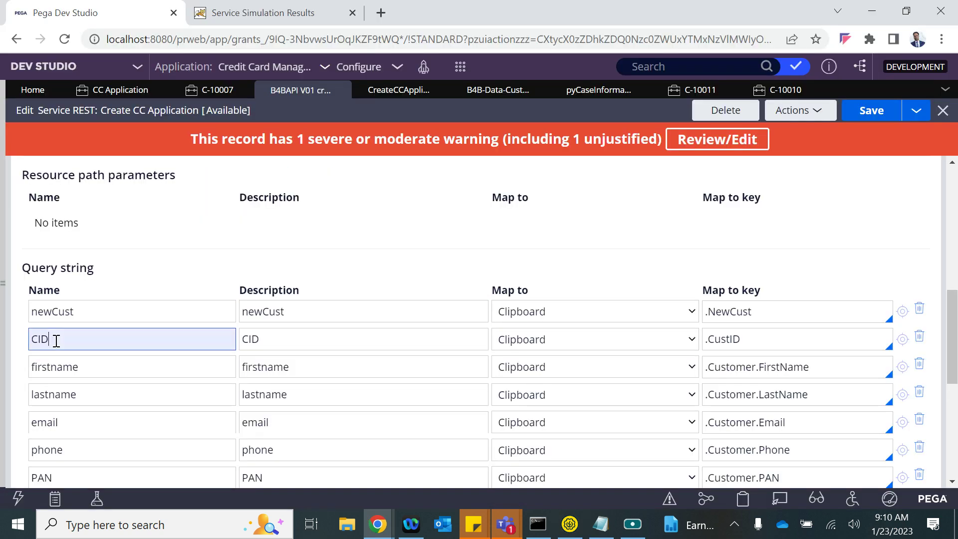
{"action": "double_click", "coordinate": [55, 340]}
{"action": "key", "text": "ctrl+c"}
{"action": "key", "text": "alt+Tab"}
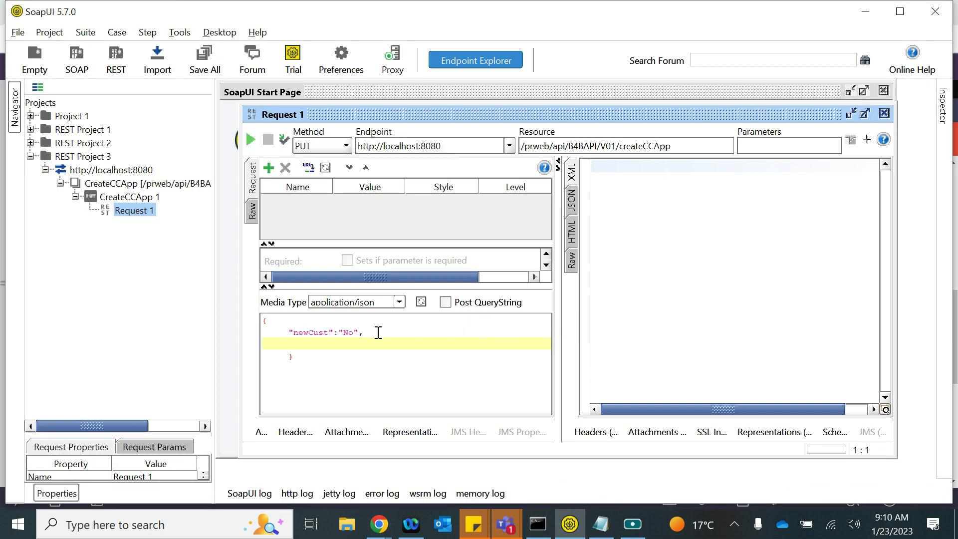
{"action": "key", "text": "ctrl+v"}
{"action": "key", "text": "BackSpace"}
{"action": "type", "text": "C"}
- Add a quoted firstname key on its own line in the body
{"action": "key", "text": "alt+Tab"}
{"action": "double_click", "coordinate": [70, 366]}
{"action": "key", "text": "ctrl+c"}
{"action": "key", "text": "alt+Tab"}
{"action": "key", "text": "ctrl+v"}
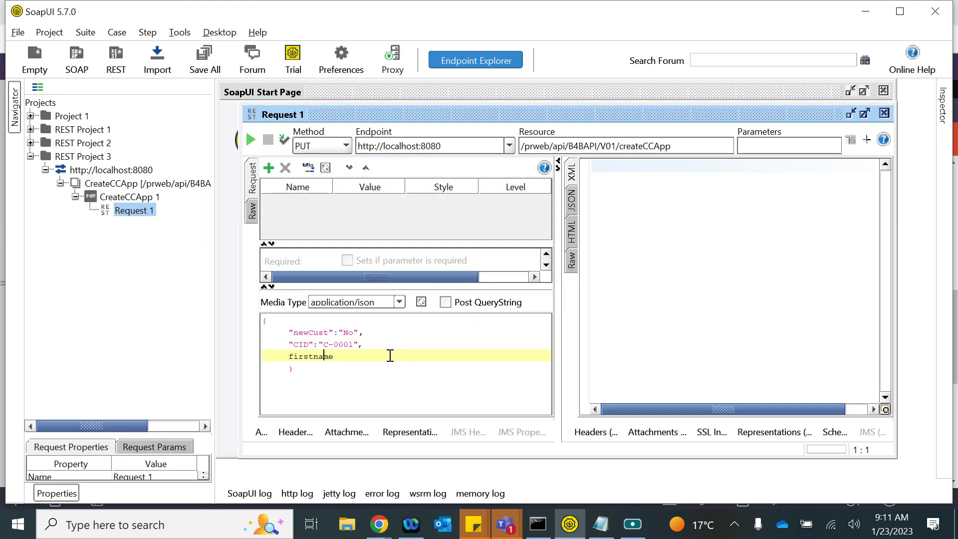
{"action": "key", "text": "Left"}
{"action": "key", "text": "Left"}
{"action": "type", "text": "\""}
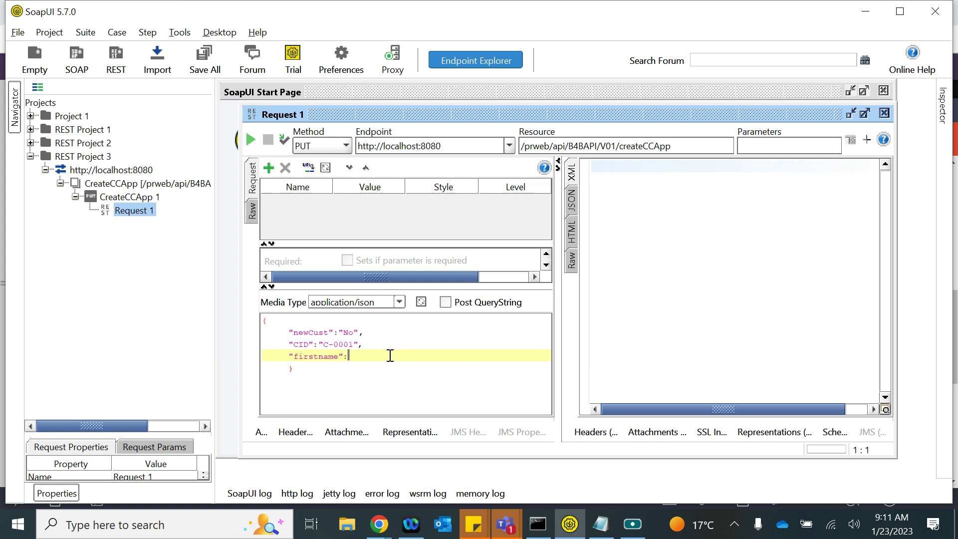
{"action": "key", "text": "Return"}
{"action": "key", "text": "BackSpace"}
- Duplicate the firstname line four times as placeholders for the remaining keys
{"action": "key", "text": "shift+Left"}
{"action": "key", "text": "shift+Left"}
{"action": "key", "text": "shift+Left"}
{"action": "key", "text": "shift+Left"}
{"action": "key", "text": "shift+Left"}
{"action": "key", "text": "shift+Left"}
{"action": "key", "text": "shift+Left"}
{"action": "key", "text": "shift+Left"}
{"action": "key", "text": "shift+Left"}
{"action": "key", "text": "shift+Left"}
{"action": "key", "text": "shift+Left"}
{"action": "key", "text": "shift+Left"}
{"action": "key", "text": "shift+Left"}
{"action": "key", "text": "shift+Left"}
{"action": "key", "text": "shift+Left"}
{"action": "key", "text": "shift+Left"}
{"action": "key", "text": "shift+Left"}
{"action": "key", "text": "shift+Left"}
{"action": "key", "text": "shift+Left"}
{"action": "key", "text": "shift+Left"}
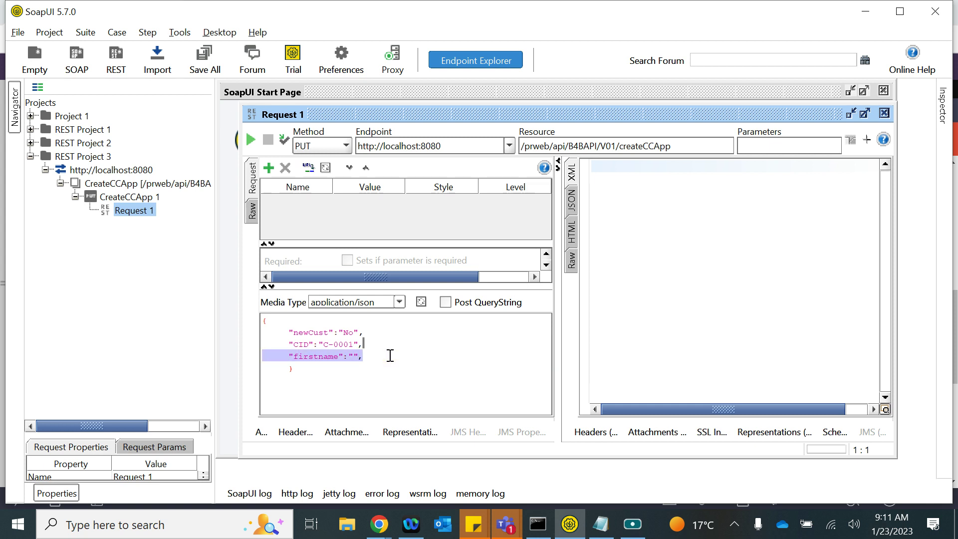
{"action": "key", "text": "shift+Right"}
{"action": "key", "text": "shift+Right"}
{"action": "key", "text": "shift+Right"}
{"action": "key", "text": "shift+Right"}
{"action": "key", "text": "shift+Right"}
{"action": "key", "text": "shift+Right"}
{"action": "key", "text": "shift+Right"}
{"action": "key", "text": "shift+Right"}
{"action": "key", "text": "shift+Right"}
{"action": "key", "text": "shift+Right"}
{"action": "key", "text": "shift+Right"}
{"action": "key", "text": "shift+Right"}
{"action": "key", "text": "shift+Right"}
{"action": "key", "text": "shift+Right"}
{"action": "key", "text": "shift+Right"}
{"action": "key", "text": "shift+Right"}
{"action": "key", "text": "shift+Right"}
{"action": "key", "text": "shift+Right"}
{"action": "key", "text": "shift+Right"}
{"action": "key", "text": "shift+Right"}
{"action": "key", "text": "shift+Home"}
{"action": "key", "text": "ctrl+c"}
{"action": "key", "text": "End"}
{"action": "key", "text": "Return"}
{"action": "key", "text": "ctrl+v"}
{"action": "key", "text": "alt+Tab"}
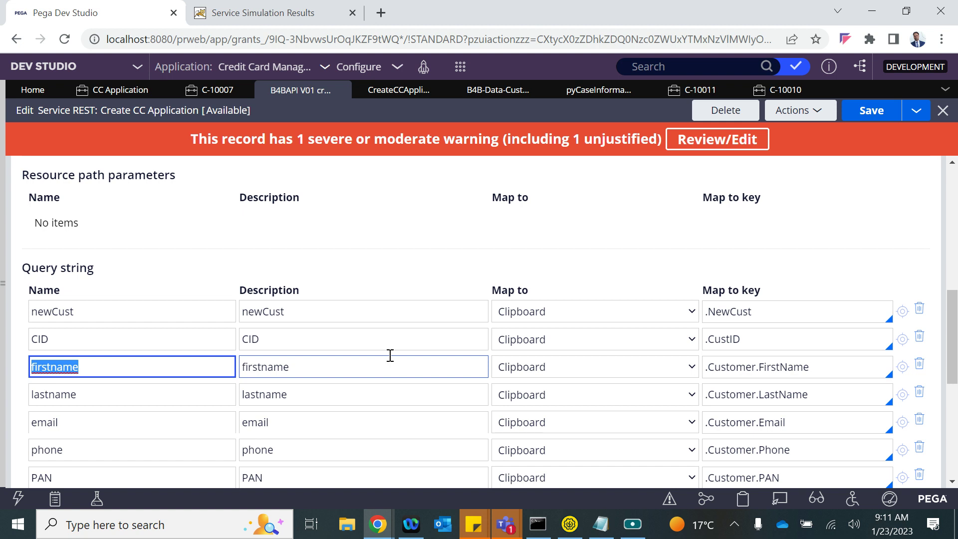
{"action": "key", "text": "alt+Tab"}
{"action": "key", "text": "Return"}
{"action": "key", "text": "ctrl+v"}
{"action": "key", "text": "Return"}
{"action": "key", "text": "ctrl+v"}
{"action": "key", "text": "Return"}
{"action": "key", "text": "ctrl+v"}
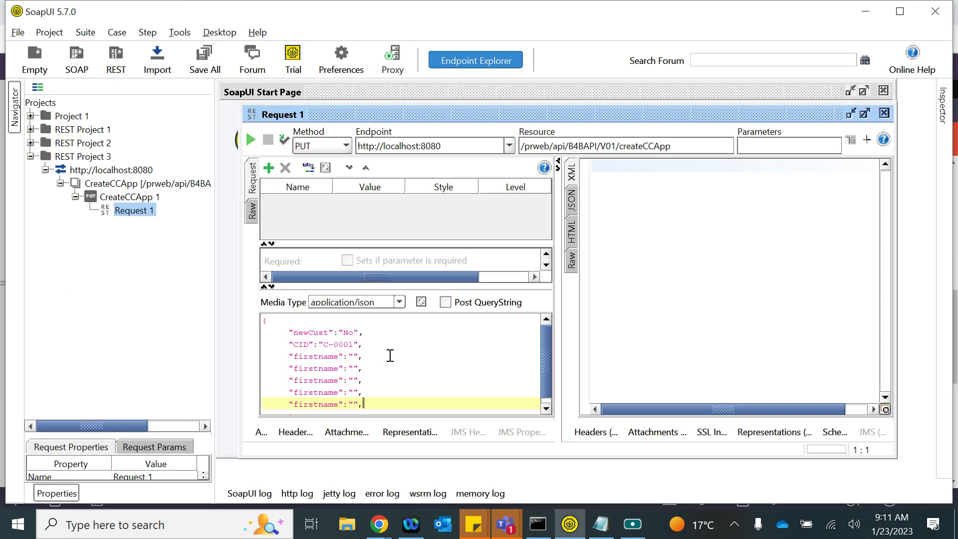
- Rename the first two duplicate keys to lastname and email
{"action": "key", "text": "alt+Tab"}
{"action": "left_click", "coordinate": [30, 391]}
{"action": "double_click", "coordinate": [30, 391]}
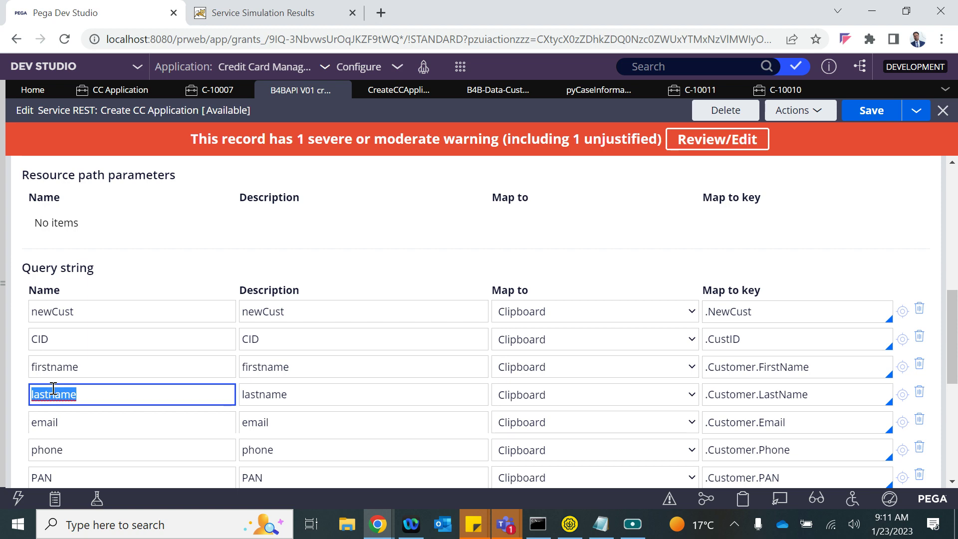
{"action": "key", "text": "alt+Tab"}
{"action": "double_click", "coordinate": [308, 368]}
{"action": "key", "text": "ctrl+v"}
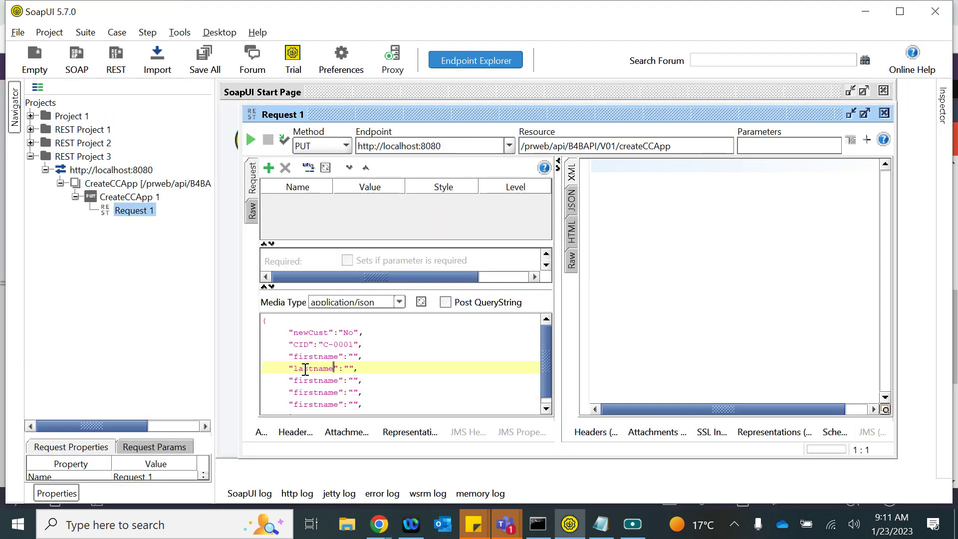
{"action": "key", "text": "alt+Tab"}
{"action": "left_click", "coordinate": [44, 422]}
{"action": "double_click", "coordinate": [44, 422]}
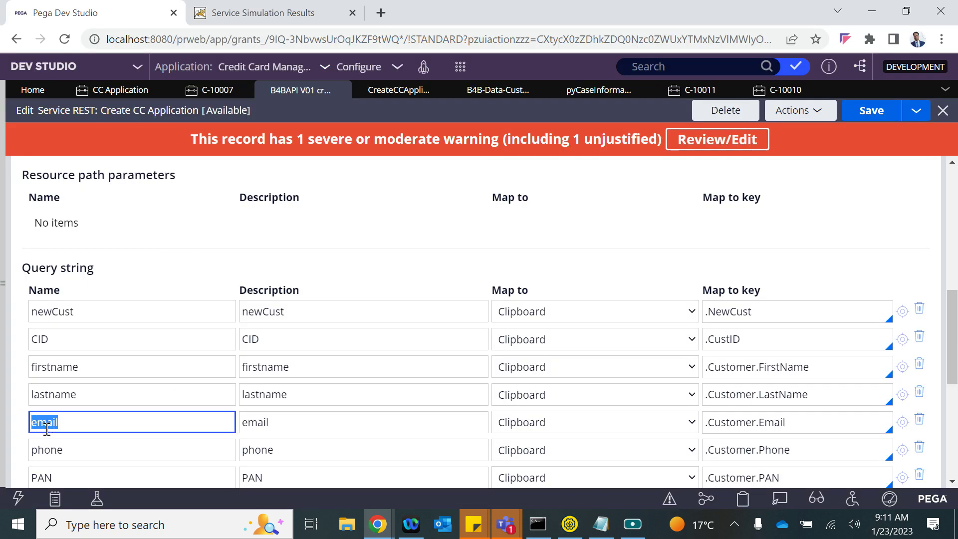
{"action": "key", "text": "alt+Tab"}
{"action": "double_click", "coordinate": [315, 380]}
{"action": "key", "text": "ctrl+v"}
- Rename the last two duplicate keys to phone and PAN
{"action": "key", "text": "alt+Tab"}
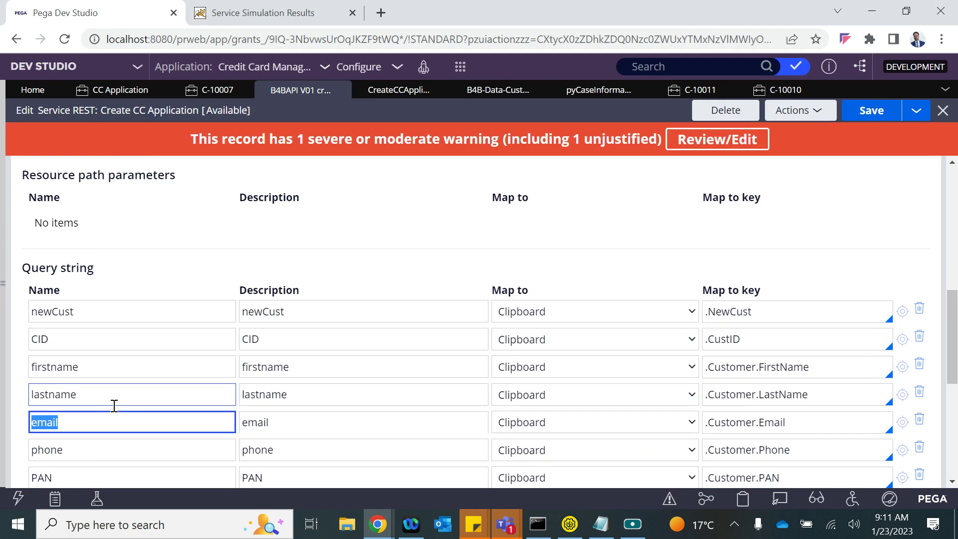
{"action": "double_click", "coordinate": [43, 342]}
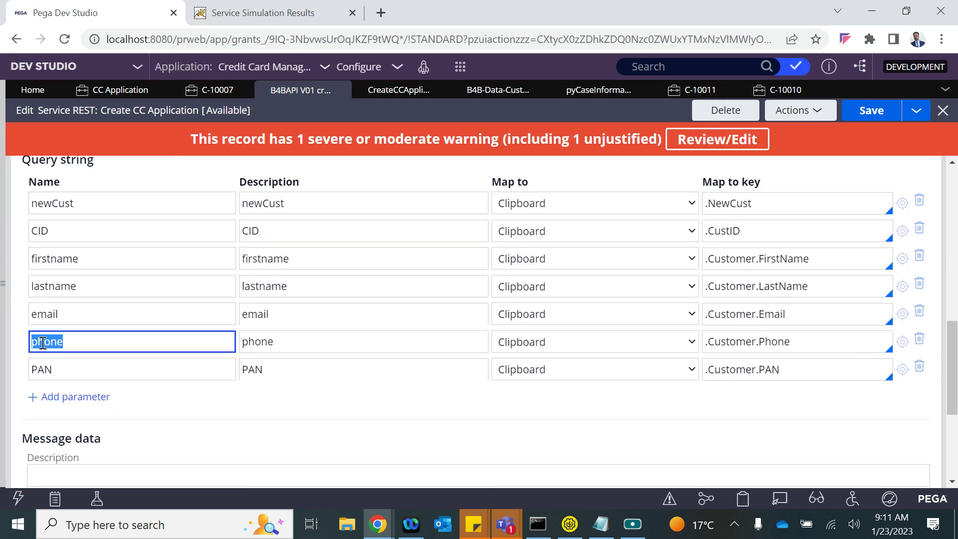
{"action": "key", "text": "ctrl+c"}
{"action": "key", "text": "alt+Tab"}
{"action": "double_click", "coordinate": [304, 391]}
{"action": "key", "text": "ctrl+v"}
{"action": "key", "text": "alt+Tab"}
{"action": "double_click", "coordinate": [41, 368]}
{"action": "key", "text": "ctrl+c"}
{"action": "key", "text": "alt+Tab"}
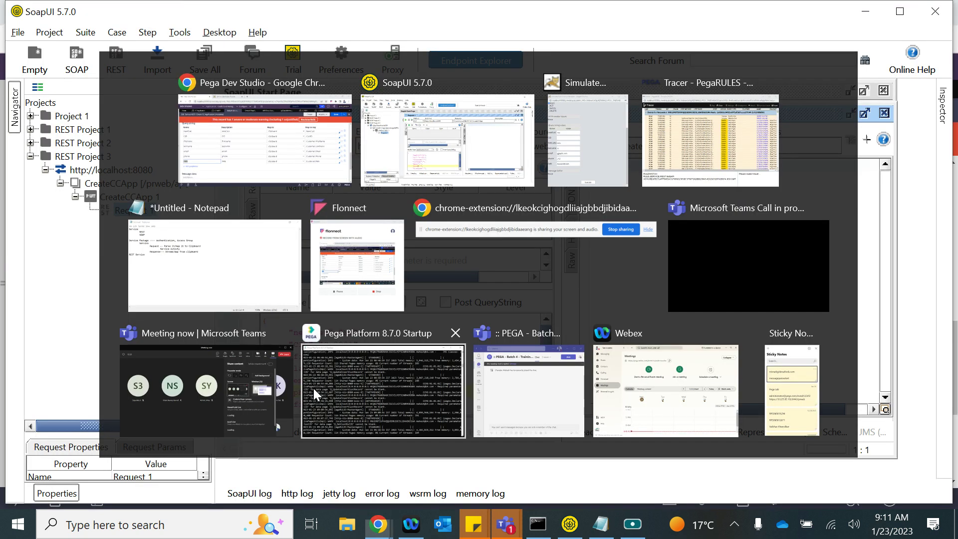
{"action": "left_click", "coordinate": [313, 398]}
{"action": "double_click", "coordinate": [313, 397]}
{"action": "key", "text": "ctrl+v"}
- Change the service rule's response Map from key from pyWorkPage to resp and save it
{"action": "key", "text": "alt+Tab"}
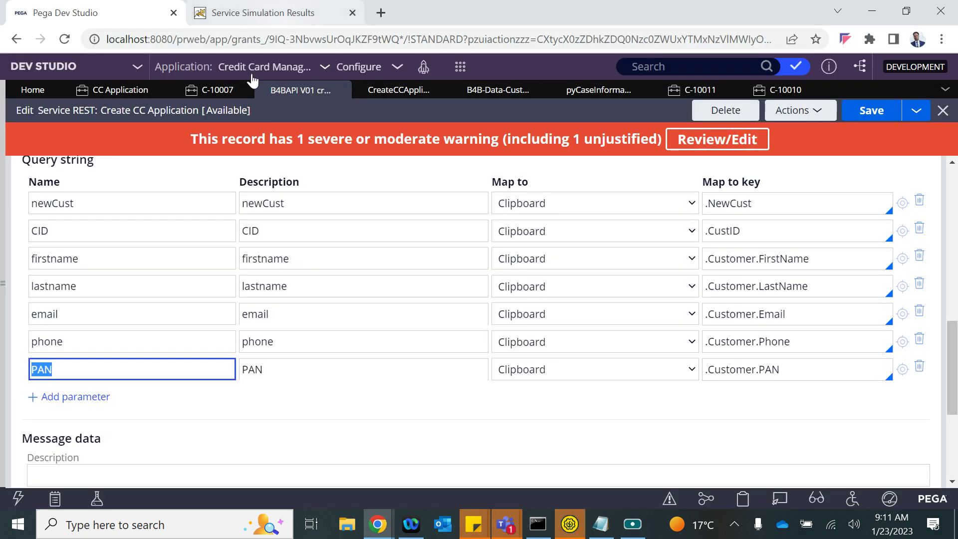
{"action": "left_click", "coordinate": [399, 91]}
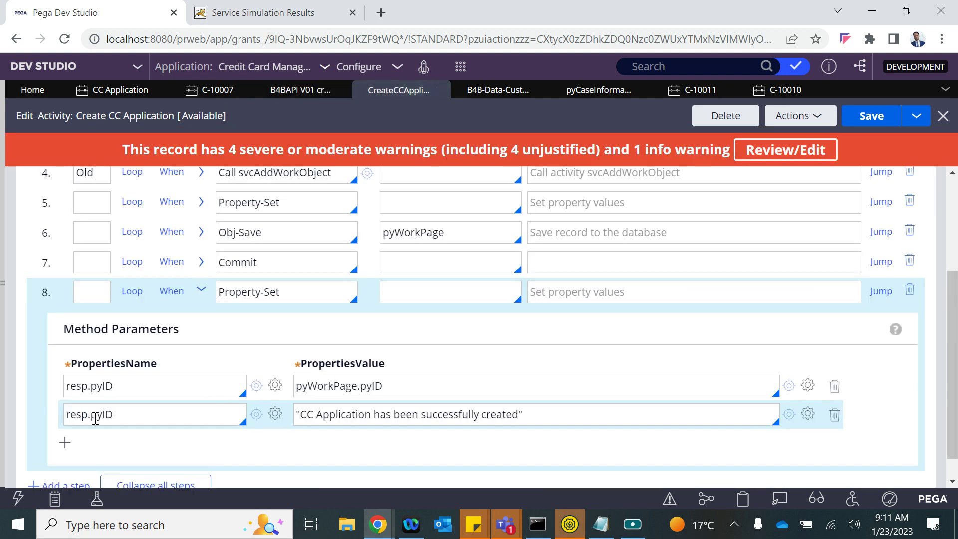
{"action": "double_click", "coordinate": [77, 415]}
{"action": "left_click", "coordinate": [294, 91]}
{"action": "scroll", "coordinate": [278, 363], "scroll_direction": "down", "scroll_amount": 2}
{"action": "scroll", "coordinate": [279, 363], "scroll_direction": "up", "scroll_amount": 5}
{"action": "scroll", "coordinate": [280, 364], "scroll_direction": "up", "scroll_amount": 3}
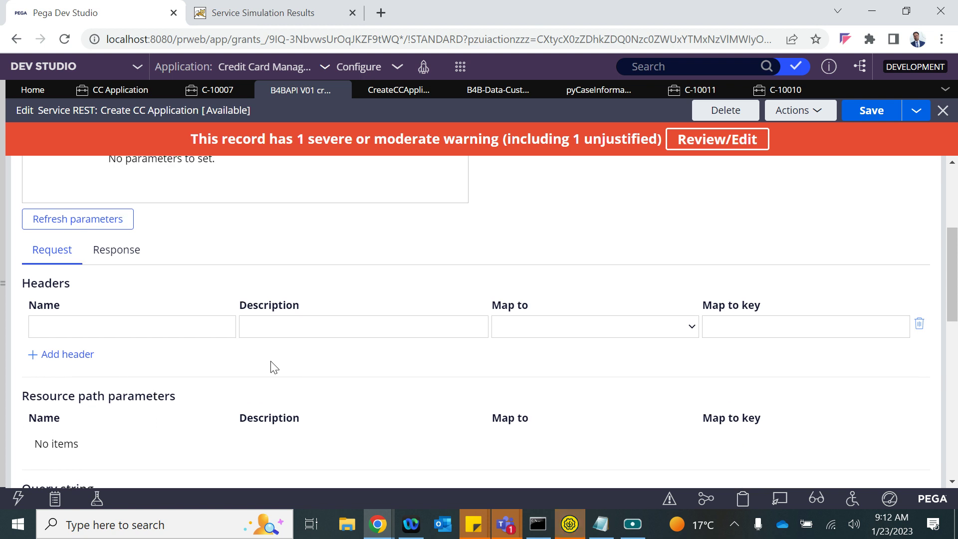
{"action": "left_click", "coordinate": [115, 251]}
{"action": "scroll", "coordinate": [202, 362], "scroll_direction": "down", "scroll_amount": 5}
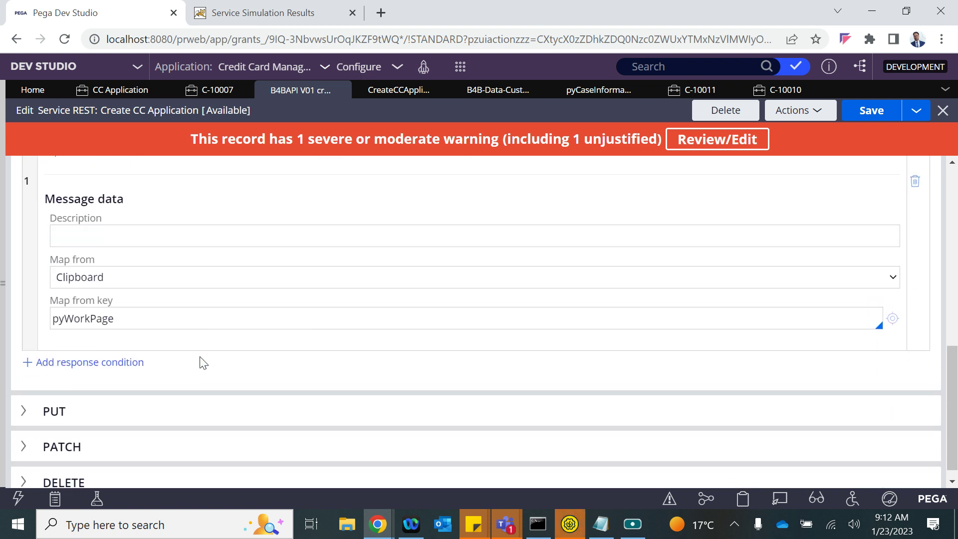
{"action": "double_click", "coordinate": [88, 321]}
{"action": "key", "text": "ctrl+v"}
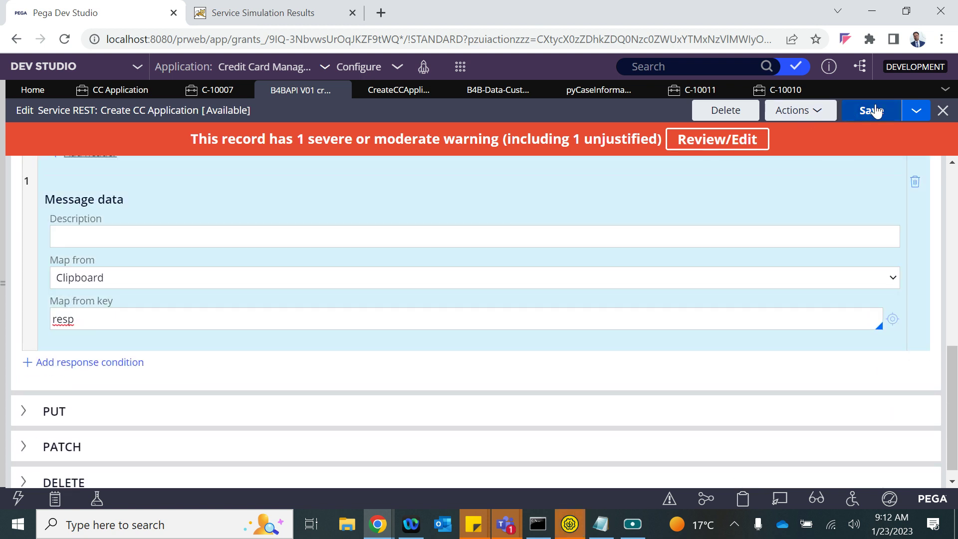
{"action": "left_click", "coordinate": [876, 111]}
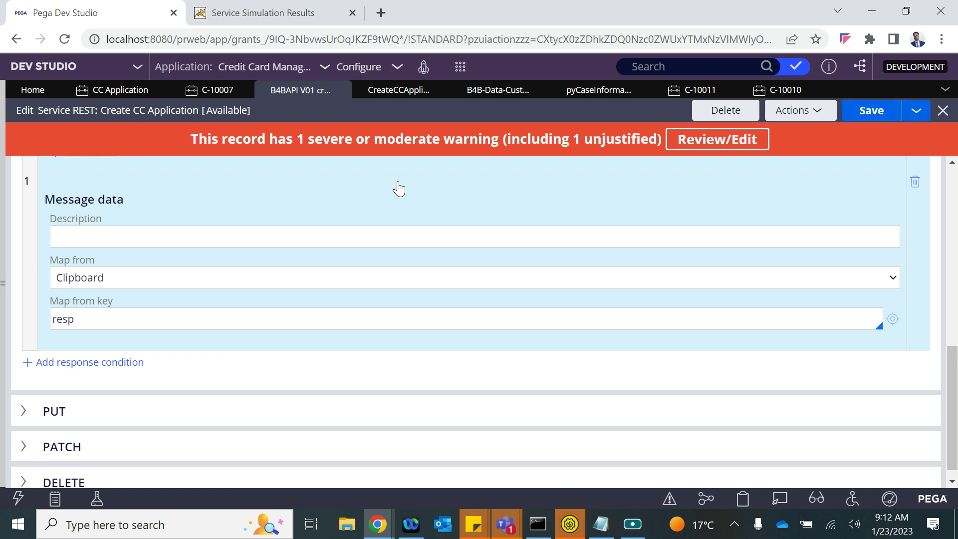
{"action": "left_click", "coordinate": [570, 523]}
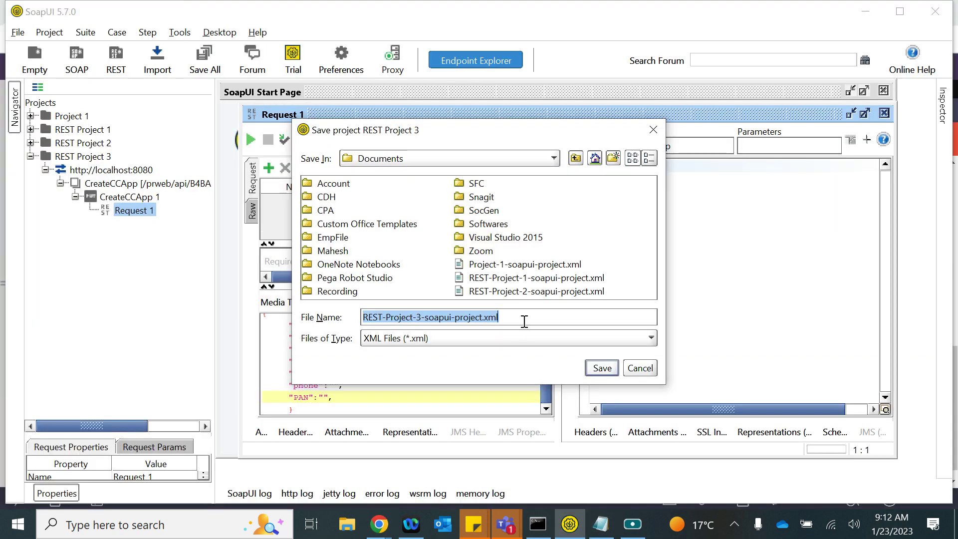
- Resend the createCCApp request without saving the project, then refresh Pega's CC Application case list
{"action": "left_click", "coordinate": [638, 370]}
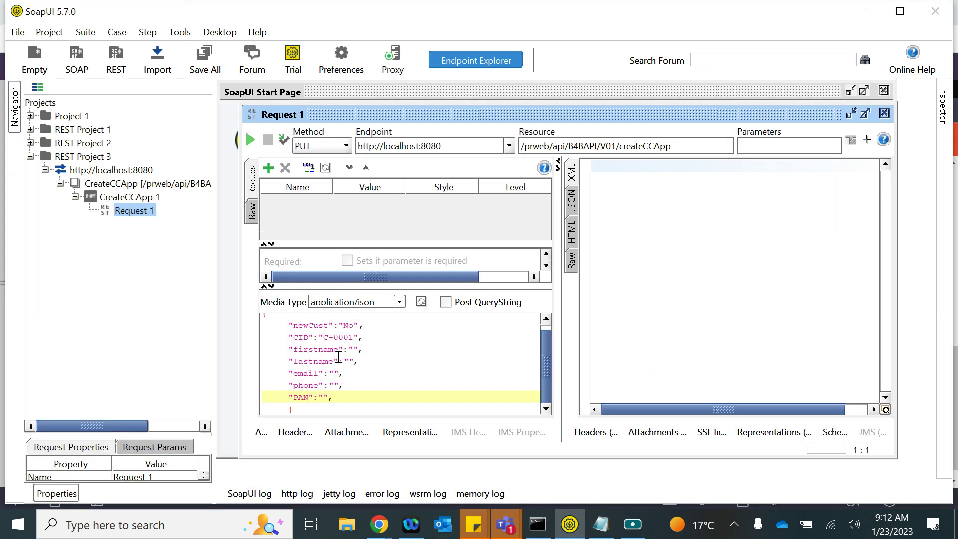
{"action": "left_click", "coordinate": [251, 139]}
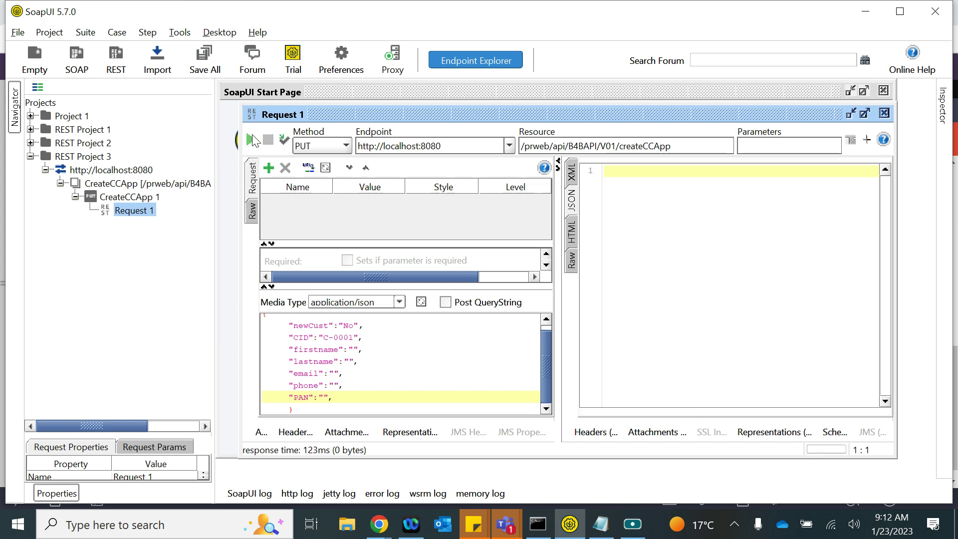
{"action": "scroll", "coordinate": [435, 357], "scroll_direction": "up", "scroll_amount": 1}
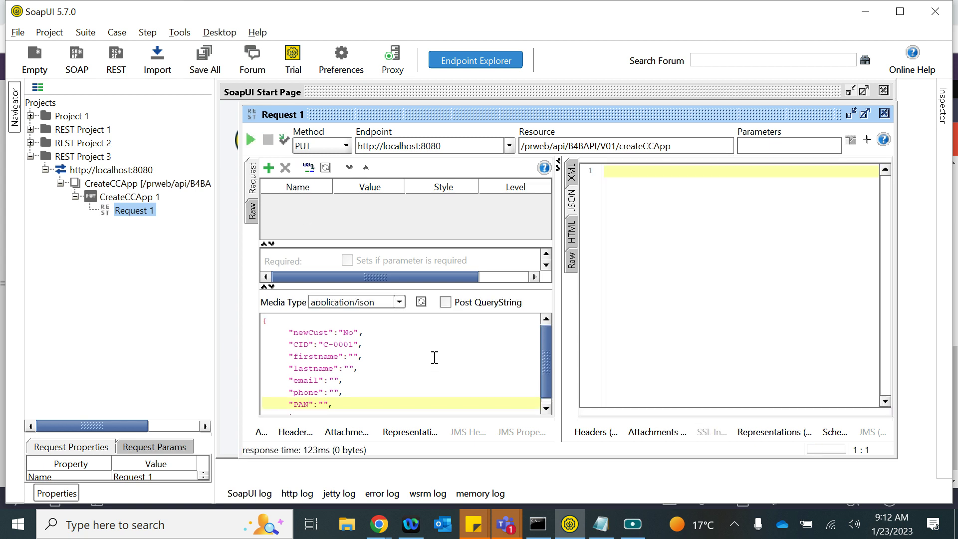
{"action": "left_click", "coordinate": [572, 201]}
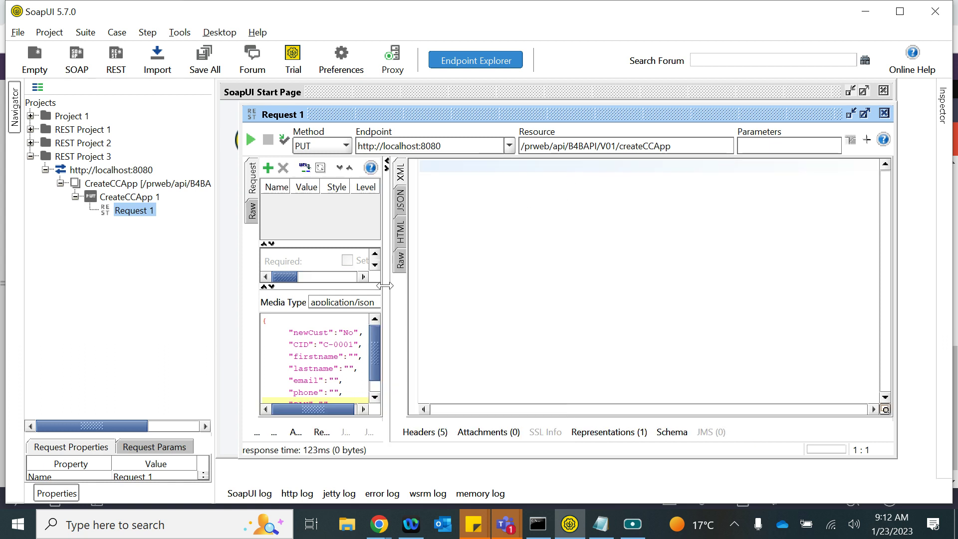
{"action": "key", "text": "alt+Tab"}
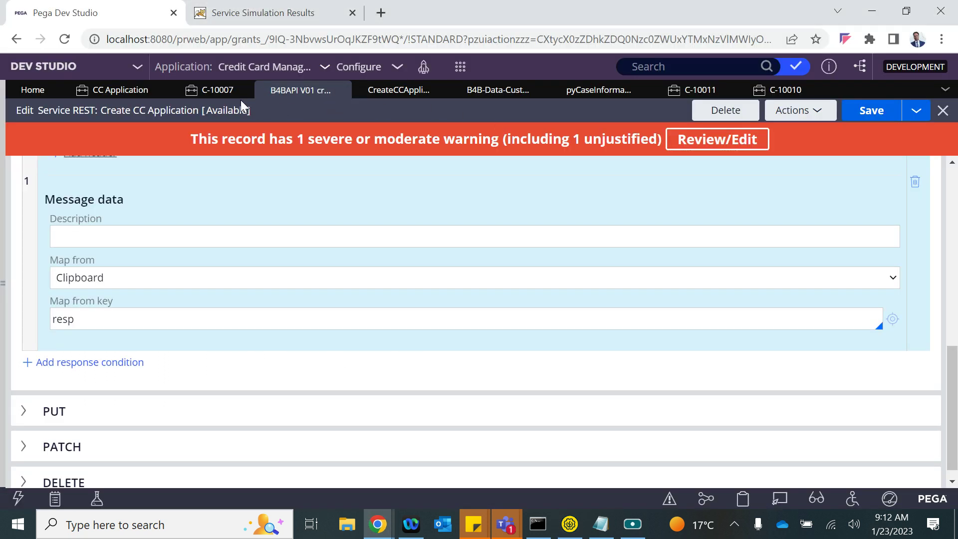
{"action": "left_click", "coordinate": [85, 97]}
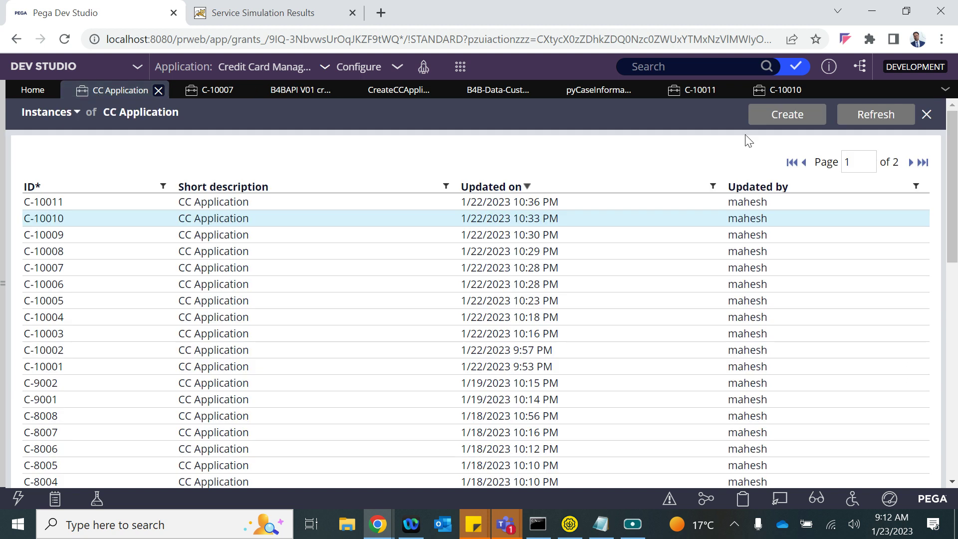
{"action": "left_click", "coordinate": [869, 115]}
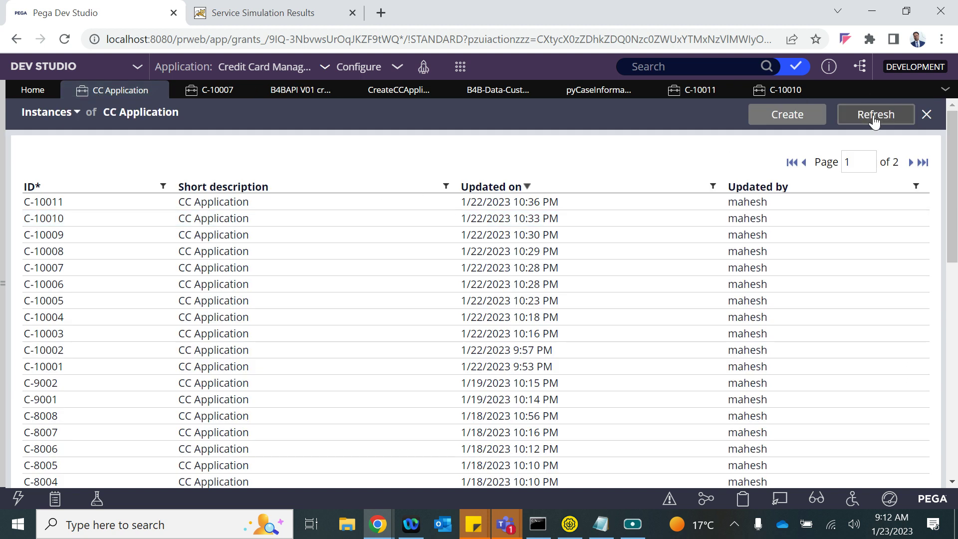
- Inspect the raw HTTP/1.1 200 zero-length response with a wider request panel, then reopen the B4BAPI V01 rule
{"action": "key", "text": "alt+Tab"}
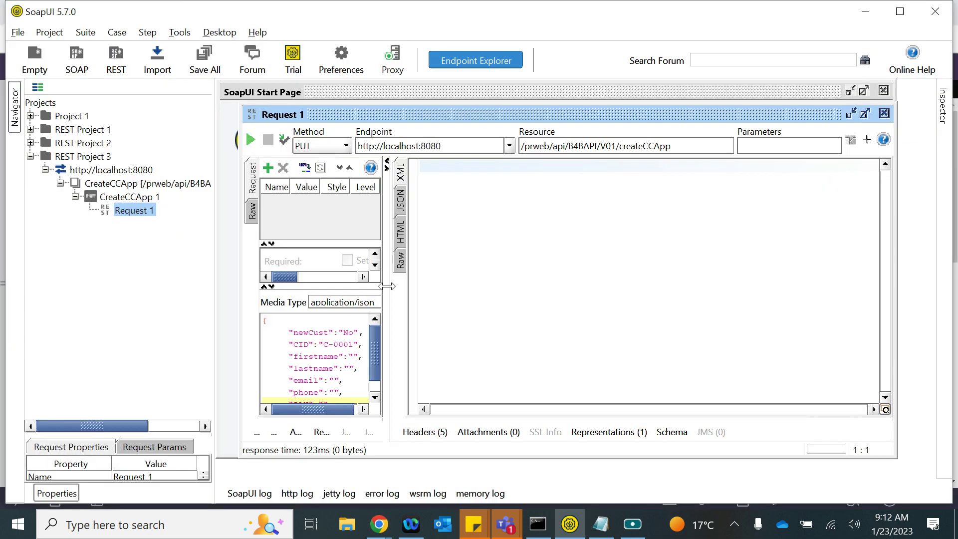
{"action": "left_click", "coordinate": [311, 349]}
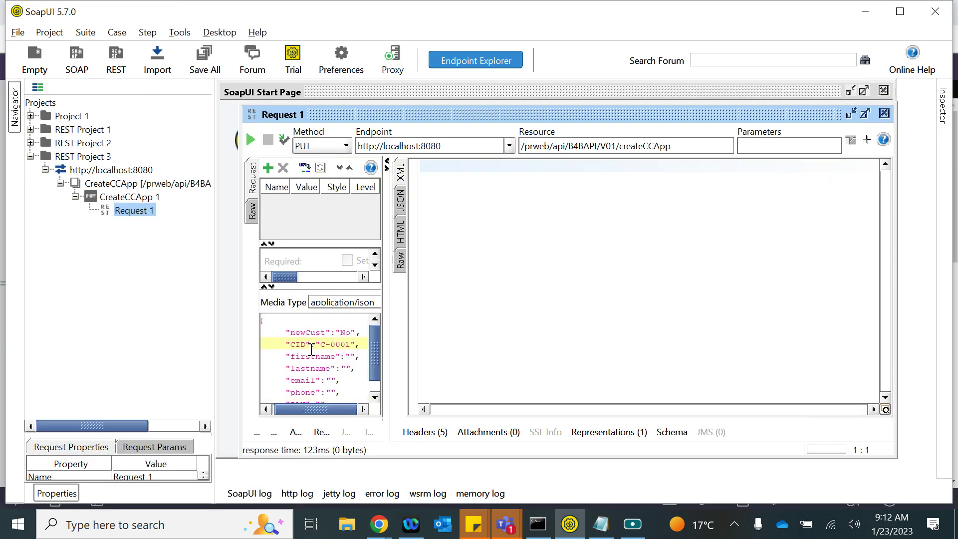
{"action": "left_click", "coordinate": [279, 323]}
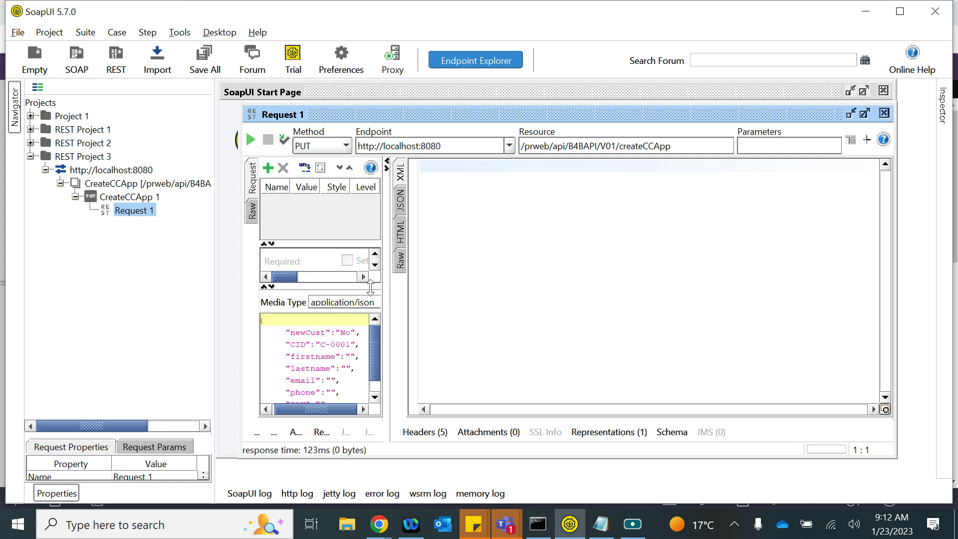
{"action": "left_click", "coordinate": [400, 260]}
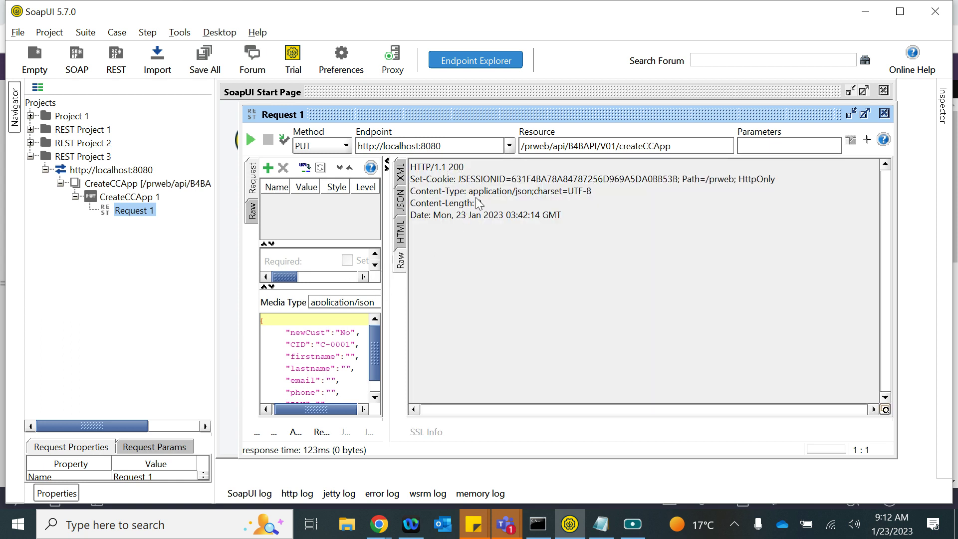
{"action": "left_click_drag", "start_coordinate": [387, 290], "coordinate": [541, 288]}
{"action": "left_click", "coordinate": [365, 356]}
{"action": "scroll", "coordinate": [365, 356], "scroll_direction": "down", "scroll_amount": 1}
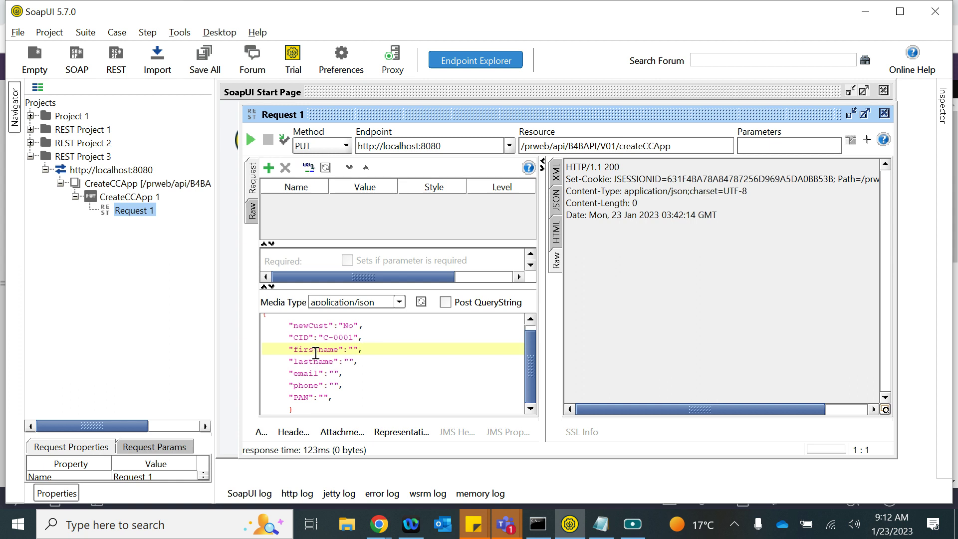
{"action": "key", "text": "alt+Tab"}
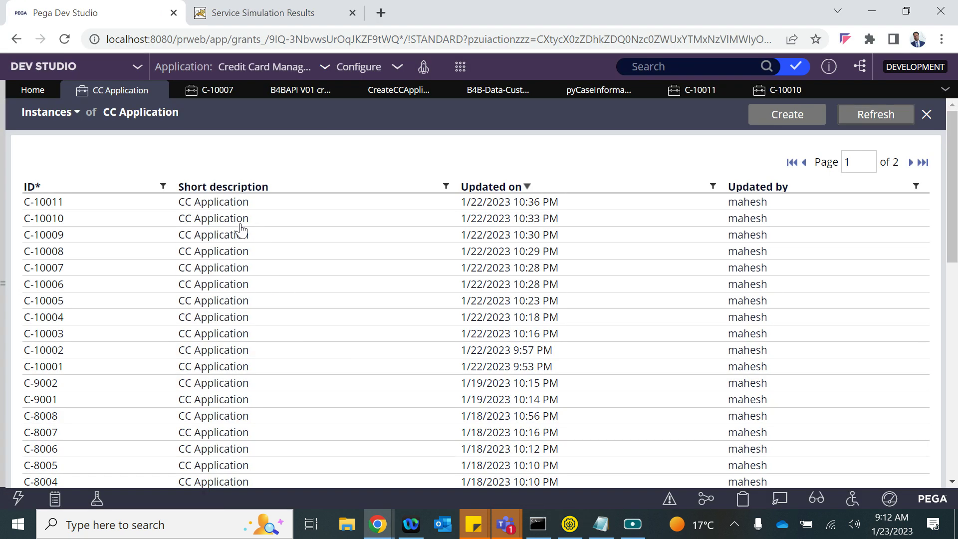
{"action": "left_click", "coordinate": [301, 90]}
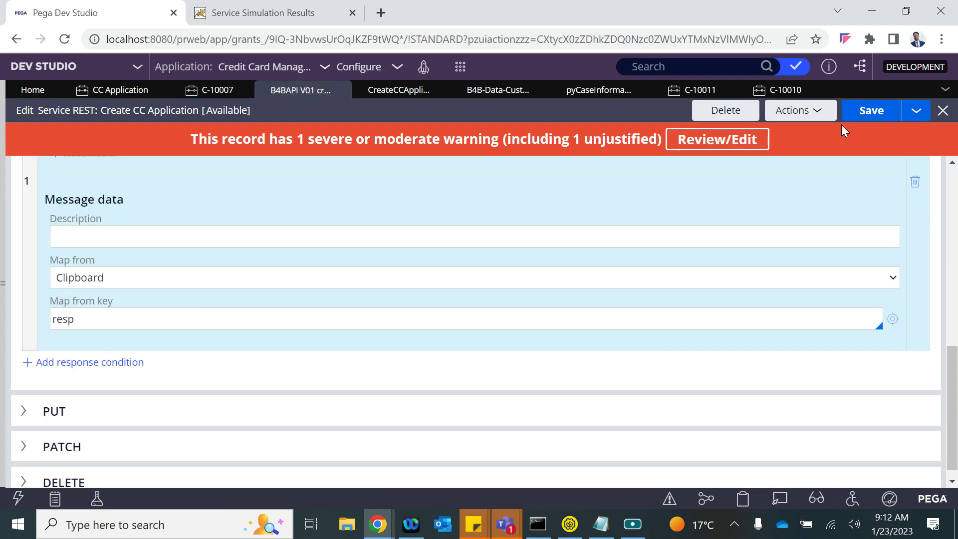
- Launch a simulated run of the Create CC Application REST service using POST and review its fields
{"action": "left_click", "coordinate": [797, 110]}
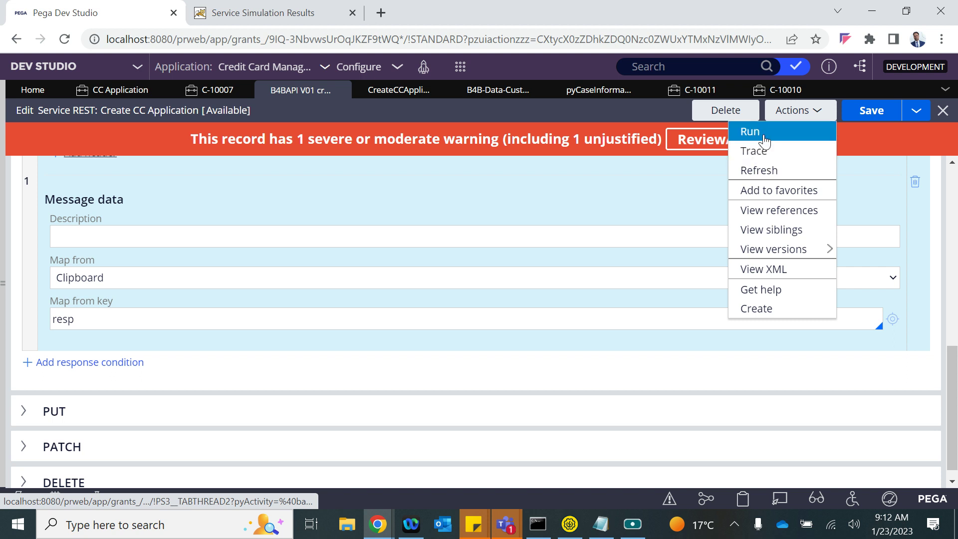
{"action": "left_click", "coordinate": [749, 132]}
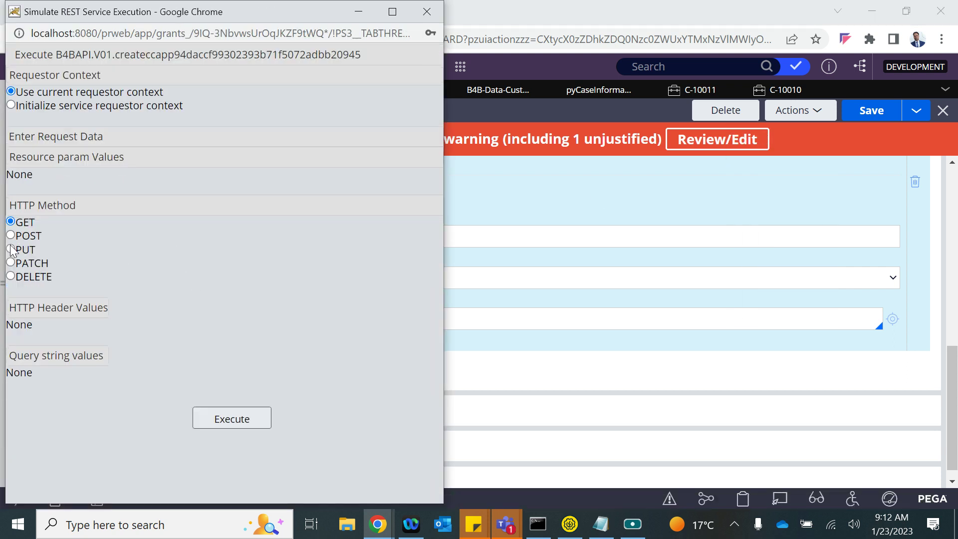
{"action": "left_click", "coordinate": [11, 249]}
{"action": "left_click", "coordinate": [11, 236]}
{"action": "scroll", "coordinate": [124, 429], "scroll_direction": "down", "scroll_amount": 2}
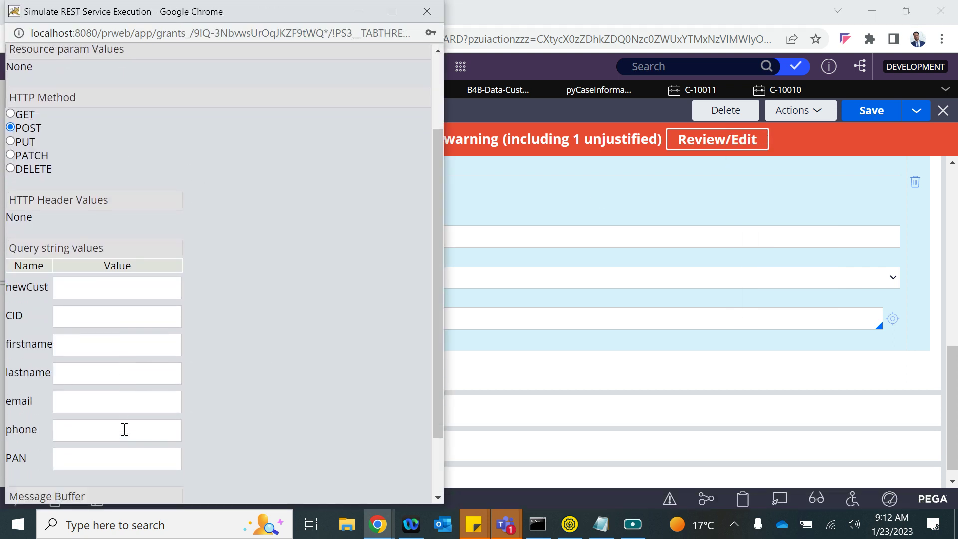
{"action": "scroll", "coordinate": [125, 429], "scroll_direction": "down", "scroll_amount": 1}
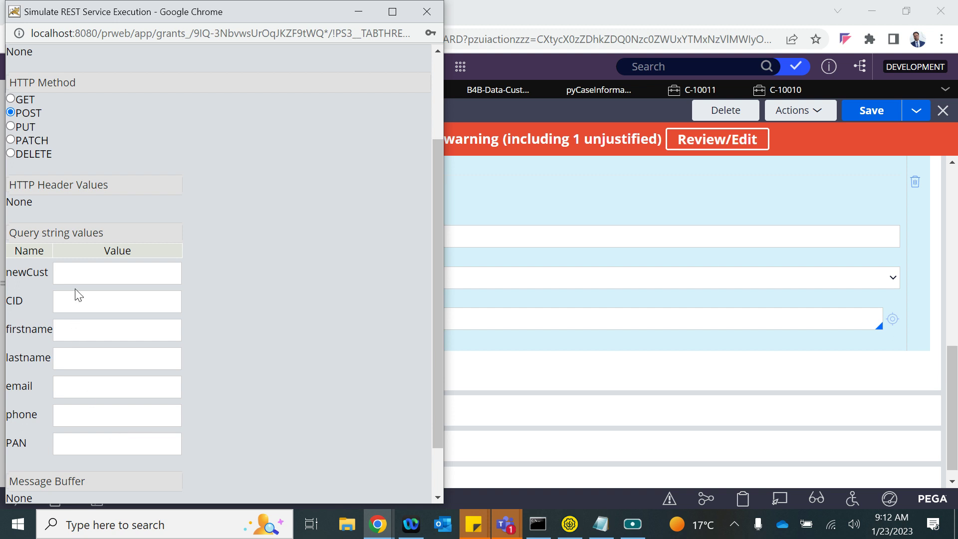
{"action": "scroll", "coordinate": [78, 295], "scroll_direction": "up", "scroll_amount": 3}
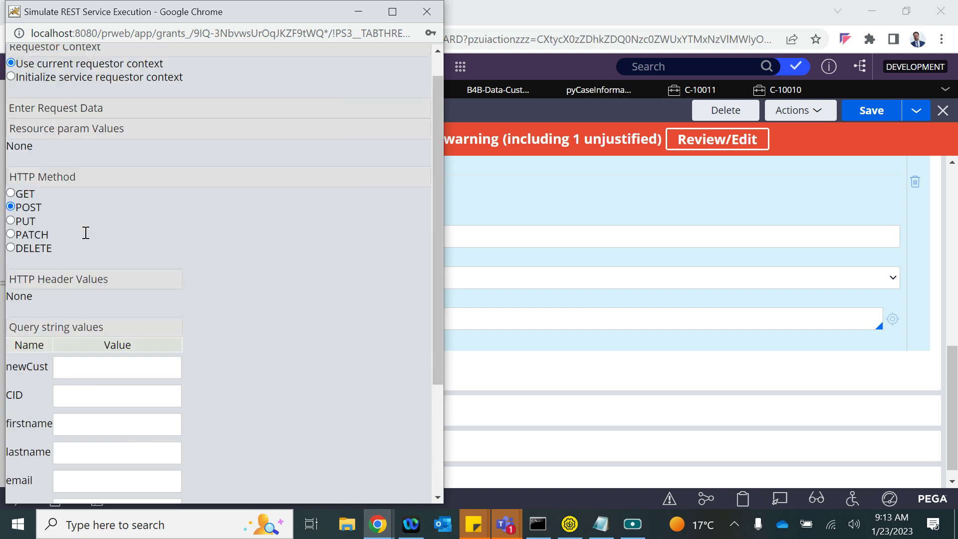
- Keep the current requestor context in the simulation, then return to SoapUI
{"action": "left_click", "coordinate": [11, 104]}
{"action": "left_click", "coordinate": [11, 93]}
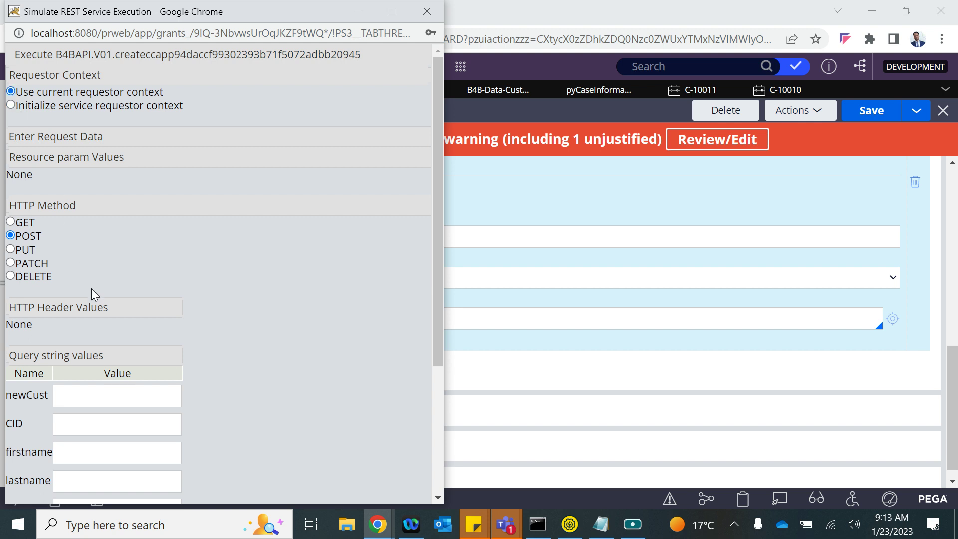
{"action": "scroll", "coordinate": [92, 293], "scroll_direction": "down", "scroll_amount": 3}
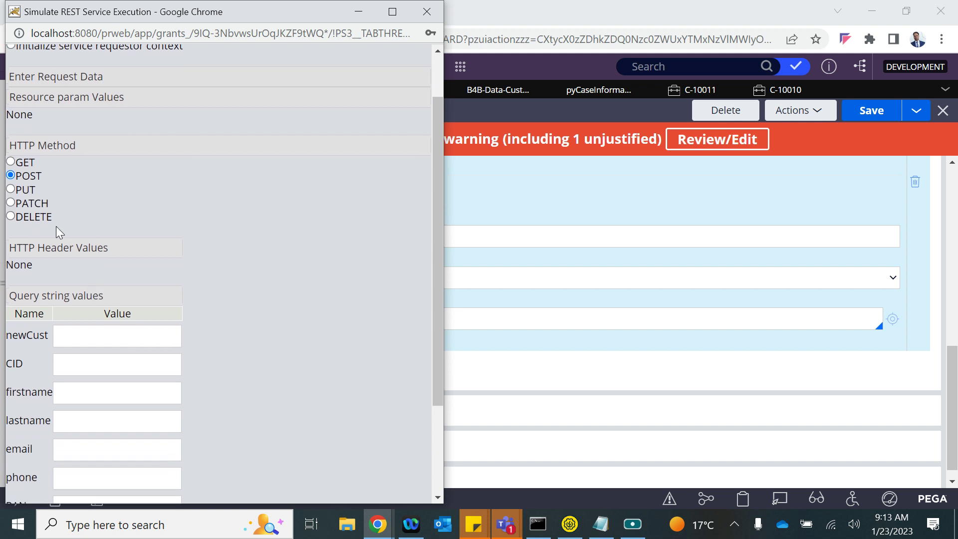
{"action": "left_click", "coordinate": [487, 216]}
{"action": "left_click", "coordinate": [568, 523]}
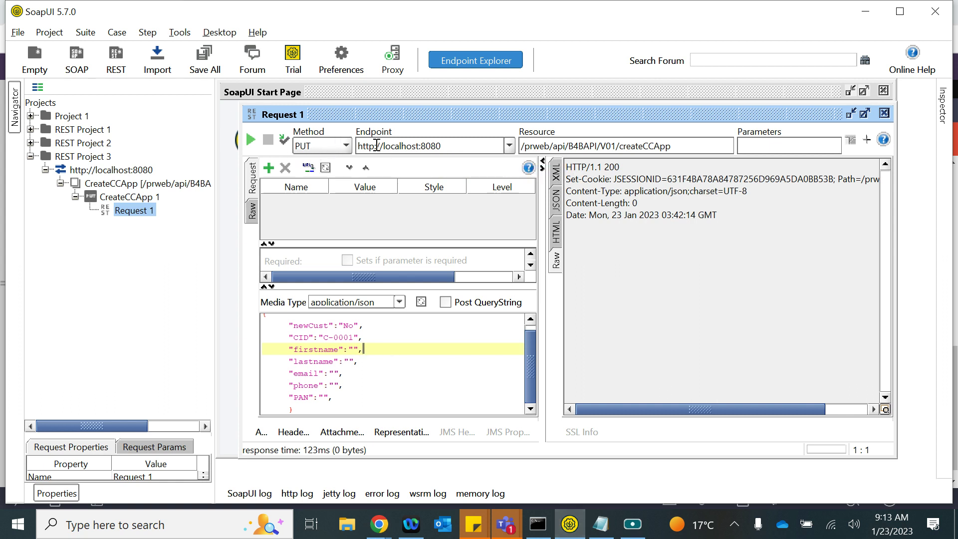
- Send createCCApp with Post QueryString enabled and check Pega's refreshed CC Application case list
{"action": "left_click", "coordinate": [354, 361]}
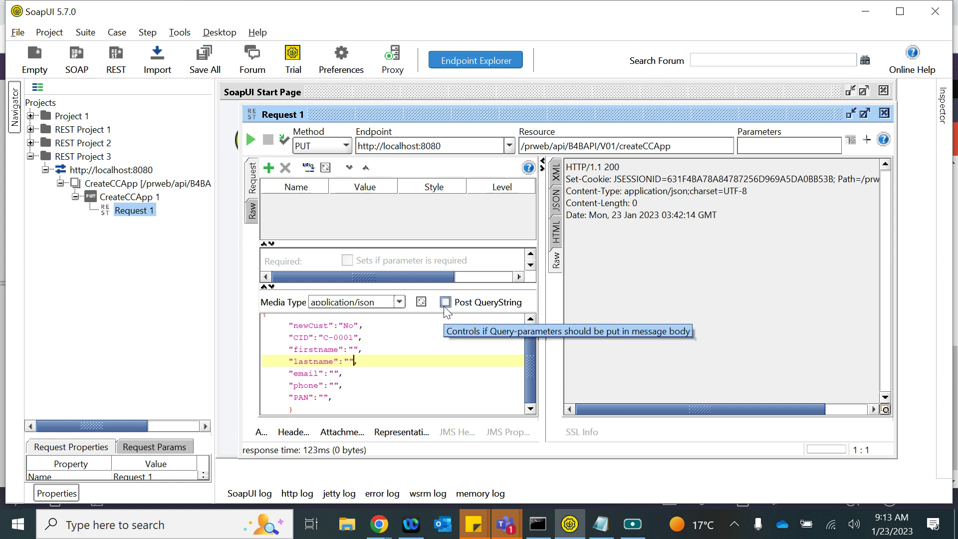
{"action": "left_click", "coordinate": [444, 303]}
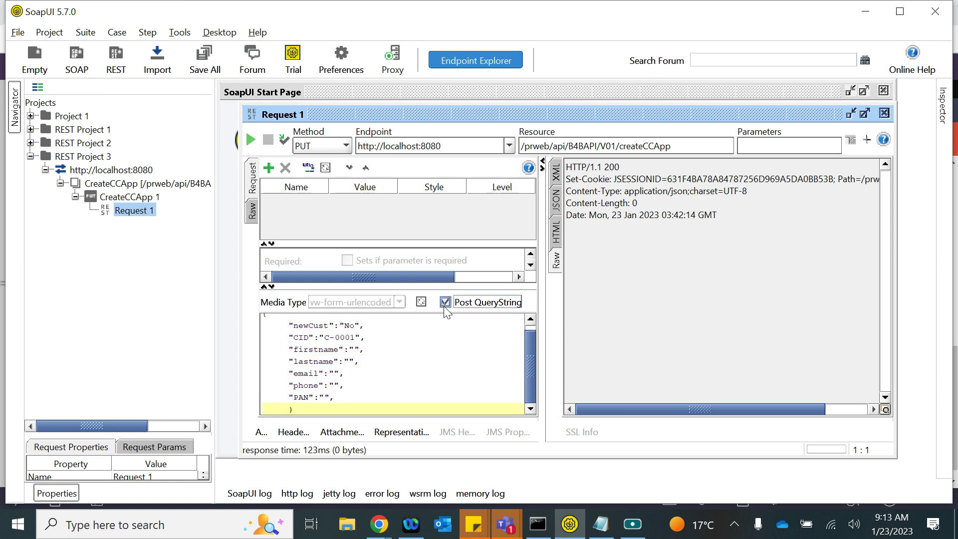
{"action": "left_click", "coordinate": [401, 373]}
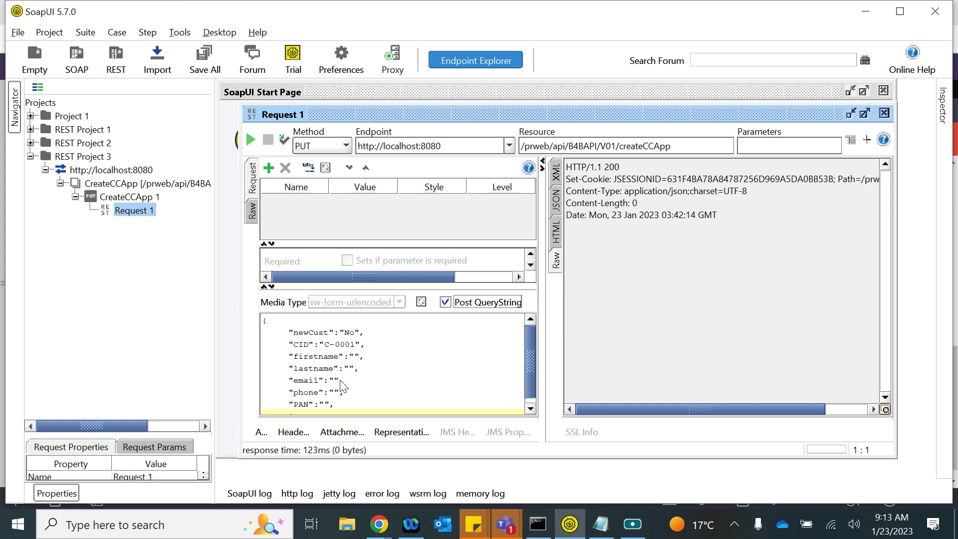
{"action": "left_click", "coordinate": [250, 142]}
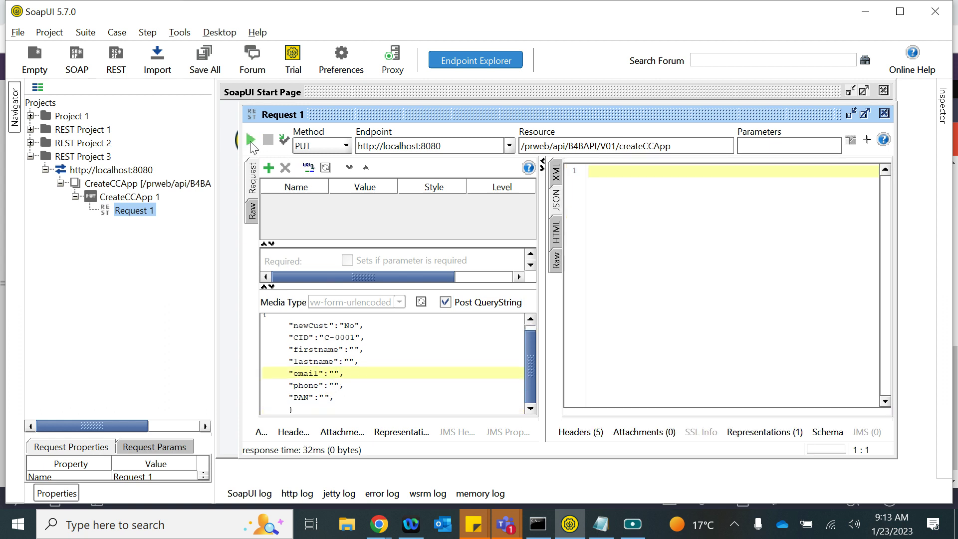
{"action": "left_click", "coordinate": [580, 432]}
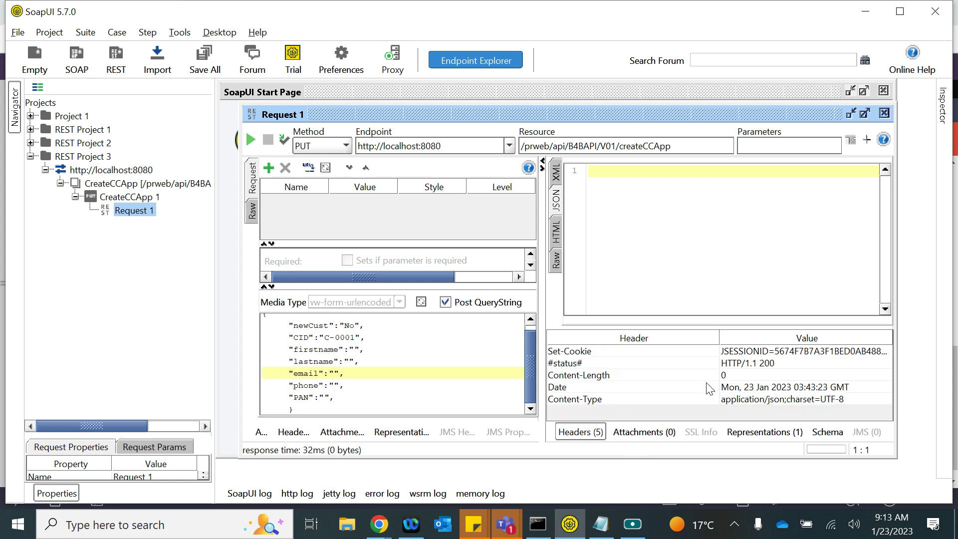
{"action": "key", "text": "alt+Tab"}
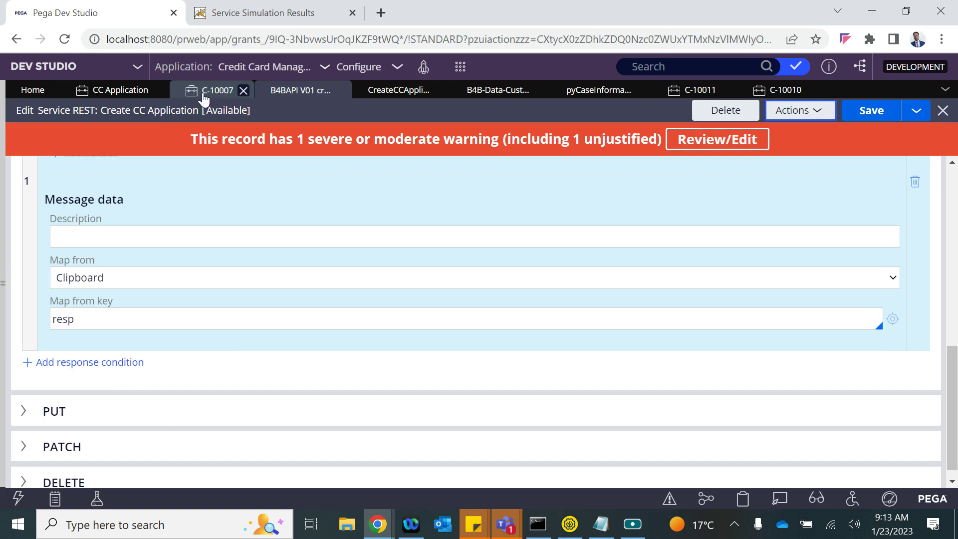
{"action": "left_click", "coordinate": [114, 94]}
{"action": "left_click", "coordinate": [864, 124]}
{"action": "key", "text": "alt+Tab"}
- Set the body media type to application/json, resend createCCApp, and refresh Pega's case list
{"action": "key", "text": "Up"}
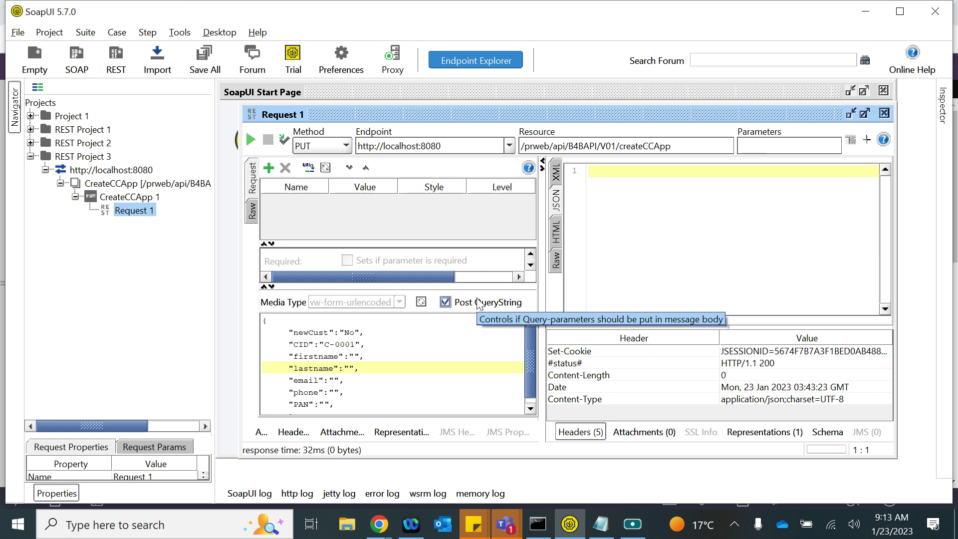
{"action": "left_click", "coordinate": [333, 380]}
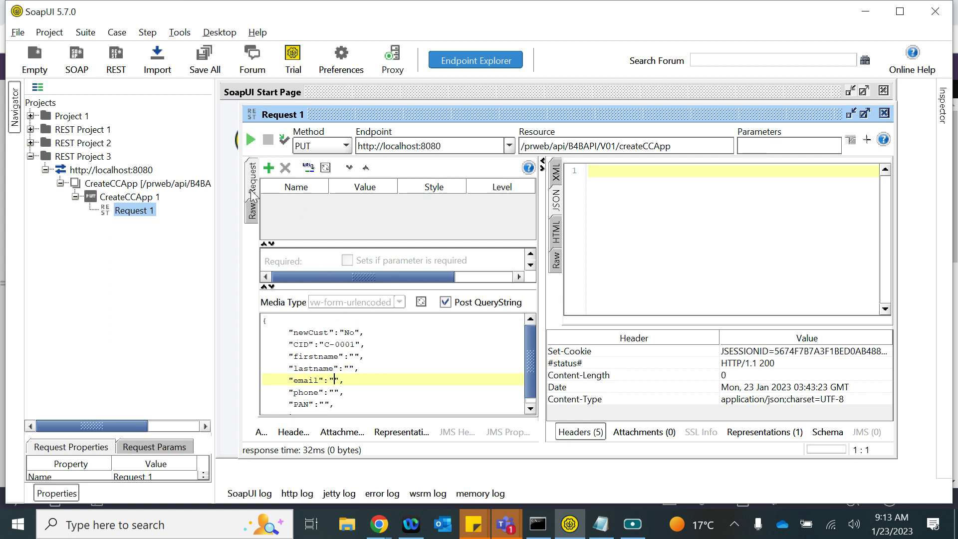
{"action": "left_click", "coordinate": [254, 212]}
{"action": "left_click", "coordinate": [252, 178]}
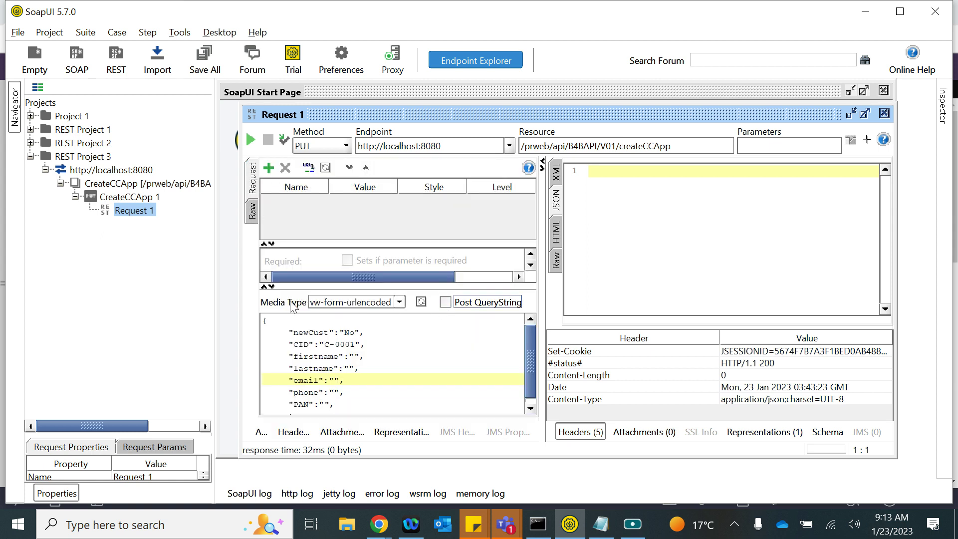
{"action": "left_click", "coordinate": [400, 303]}
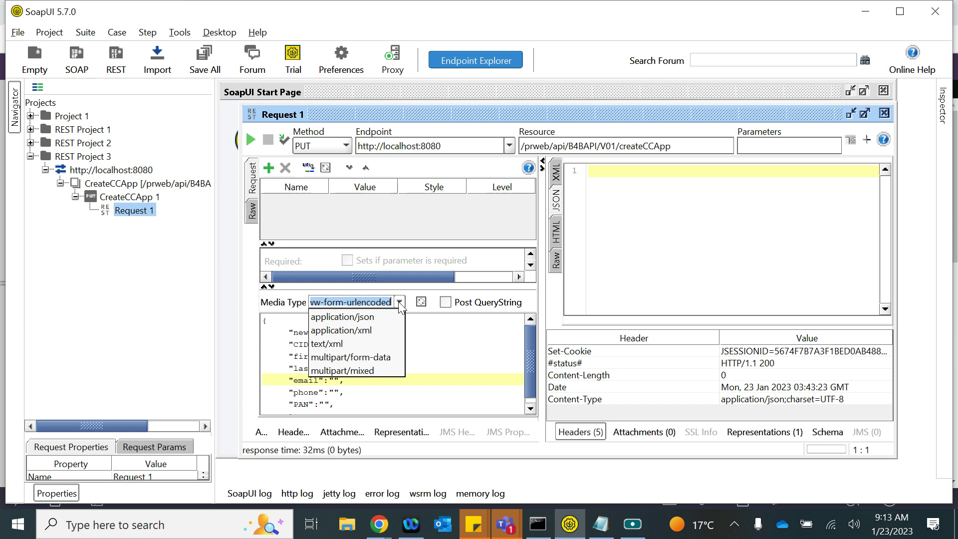
{"action": "left_click", "coordinate": [361, 317]}
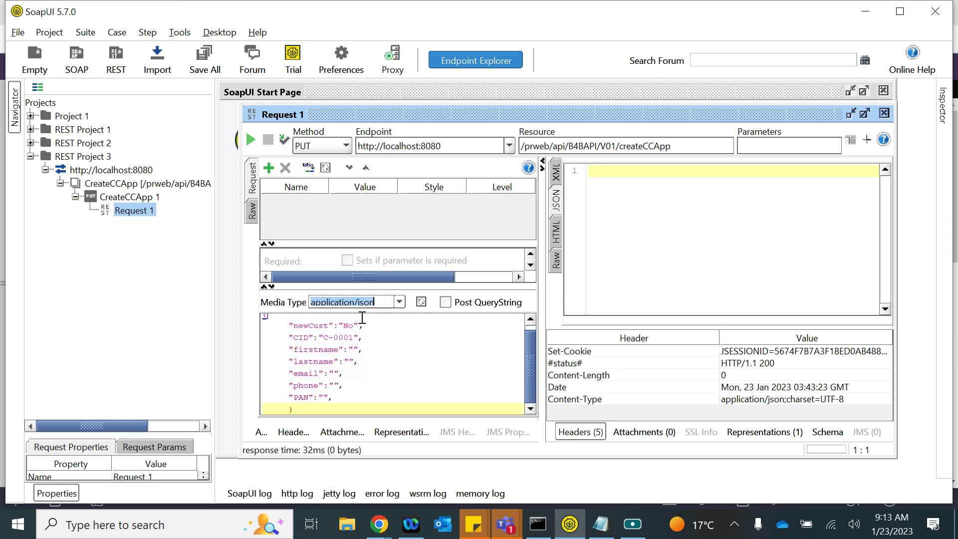
{"action": "scroll", "coordinate": [345, 343], "scroll_direction": "up", "scroll_amount": 1}
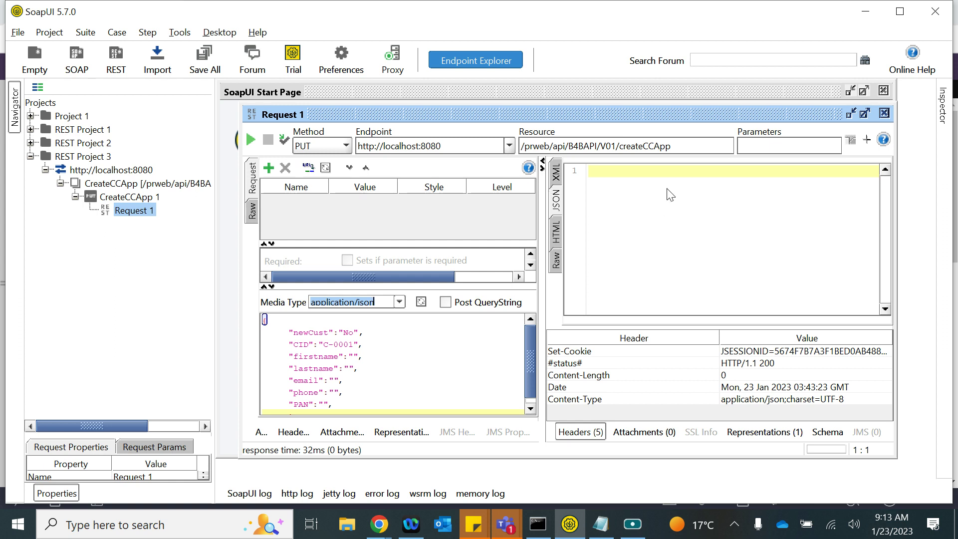
{"action": "left_click", "coordinate": [249, 136]}
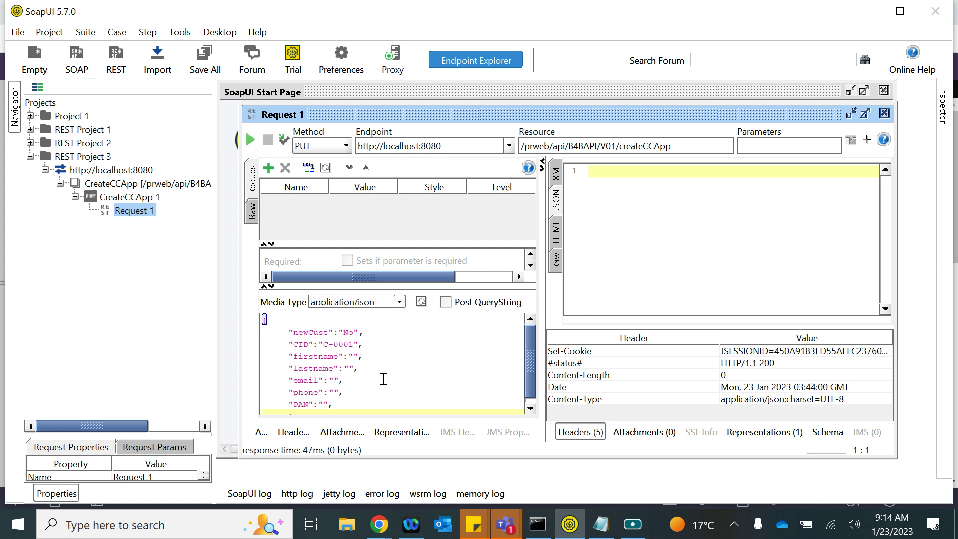
{"action": "key", "text": "alt+Tab"}
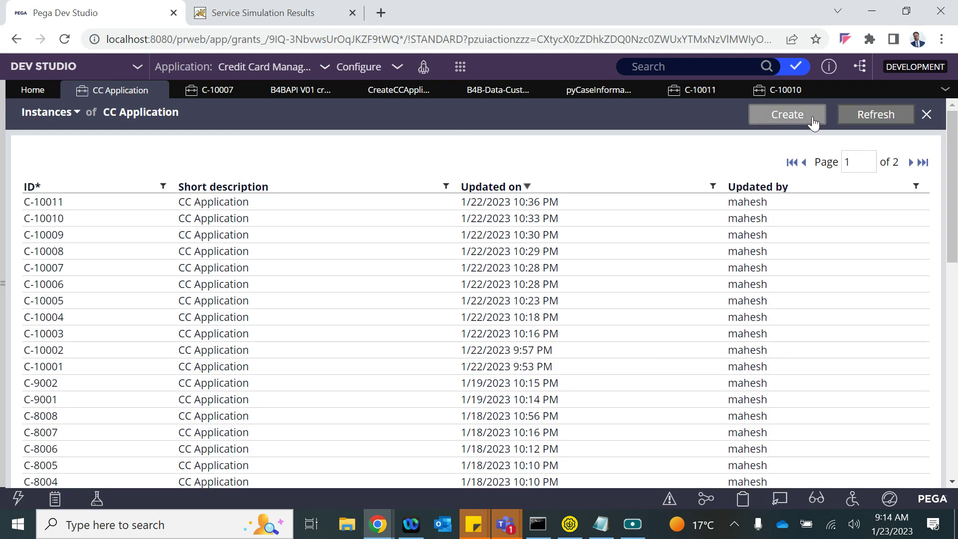
{"action": "left_click", "coordinate": [867, 118]}
{"action": "key", "text": "alt+Tab"}
- Start a new request parameter row, copying the newCust field name from the body
{"action": "left_click", "coordinate": [317, 328]}
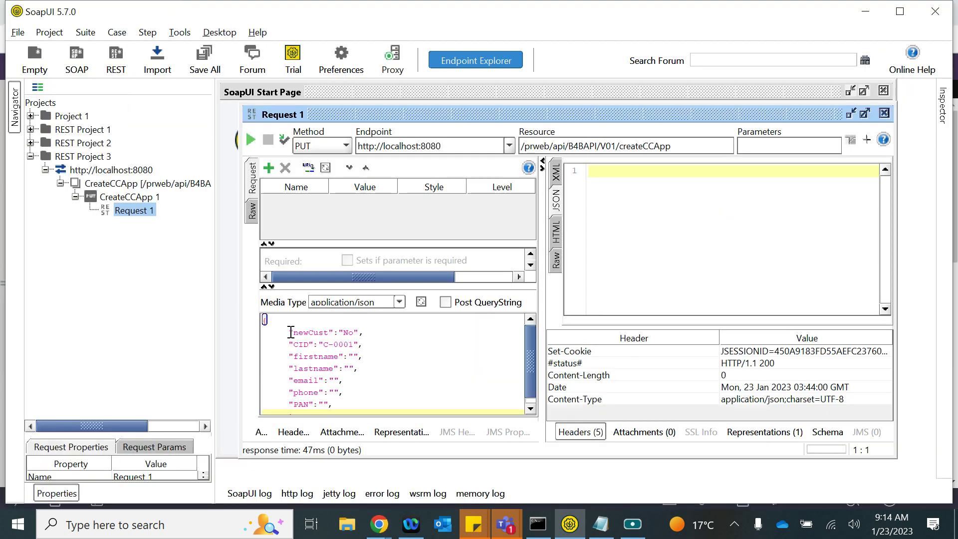
{"action": "left_click", "coordinate": [268, 168]}
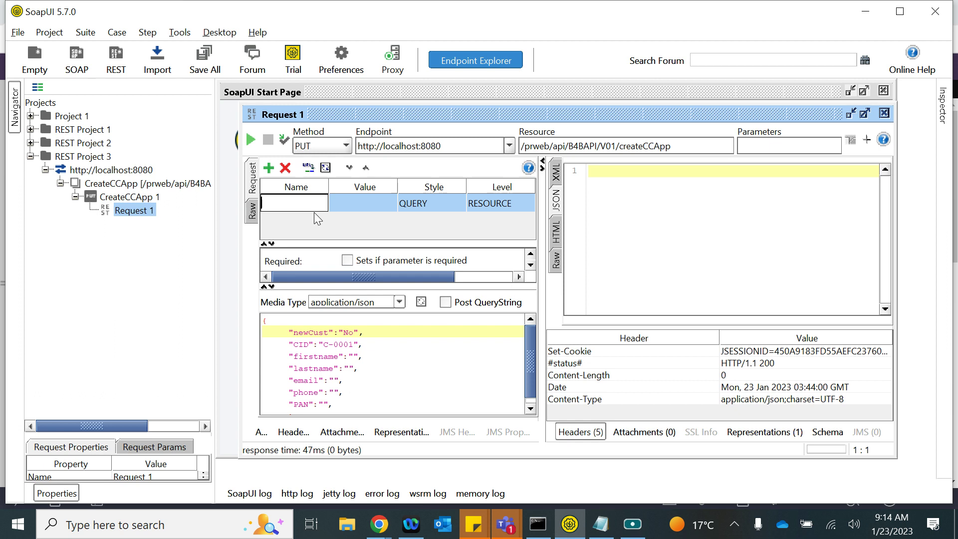
{"action": "double_click", "coordinate": [310, 332]}
{"action": "key", "text": "ctrl+c"}
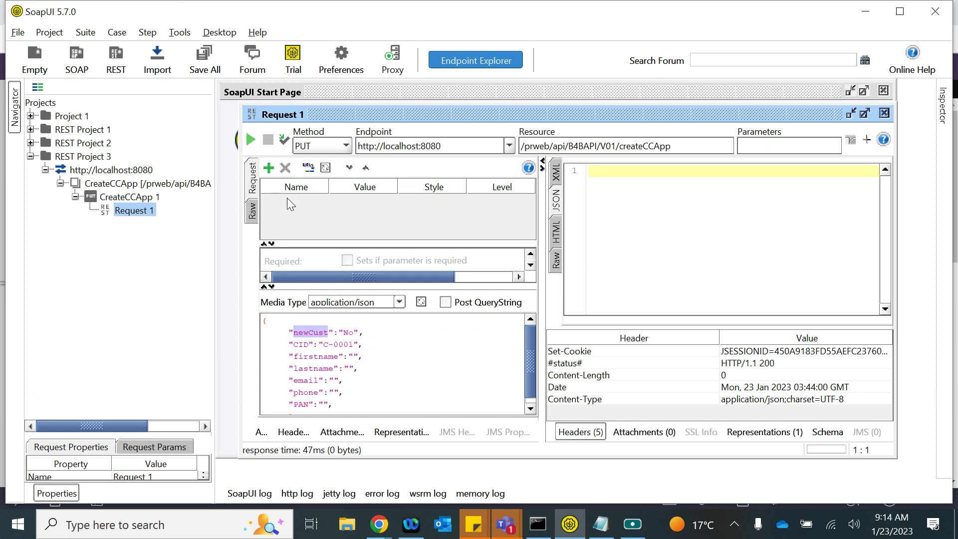
{"action": "left_click", "coordinate": [269, 168]}
- Add query parameters newCust=No and CID=C-0001 to the createCCApp request
{"action": "key", "text": "ctrl+v"}
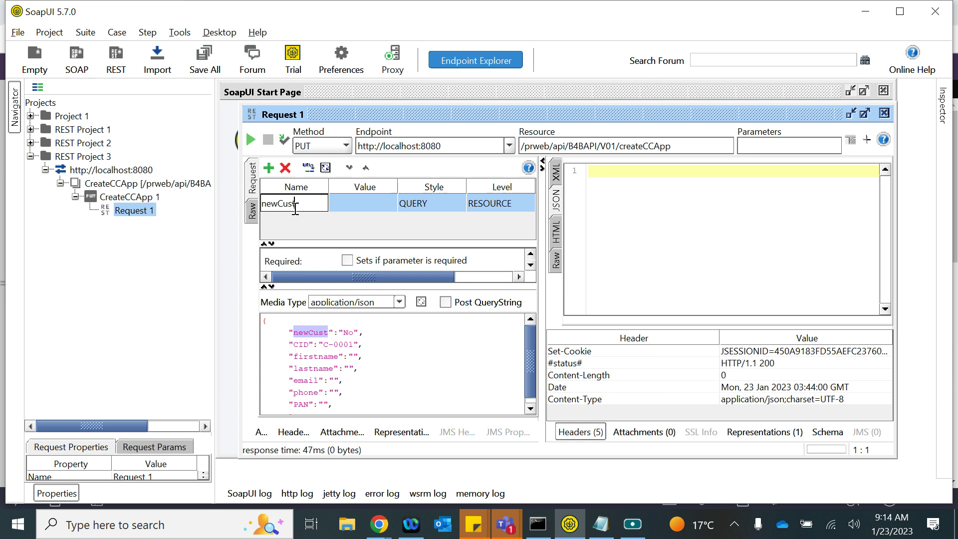
{"action": "left_click", "coordinate": [371, 202]}
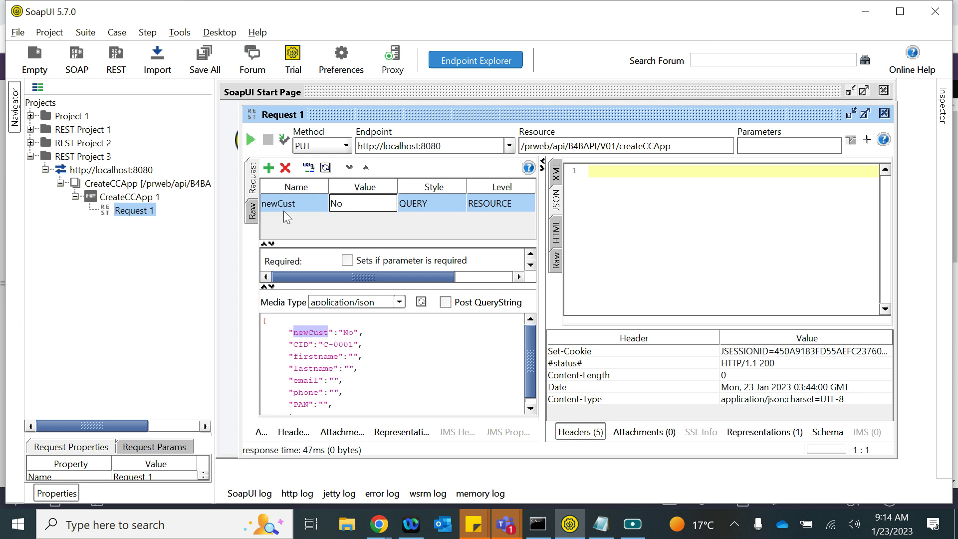
{"action": "left_click", "coordinate": [266, 166]}
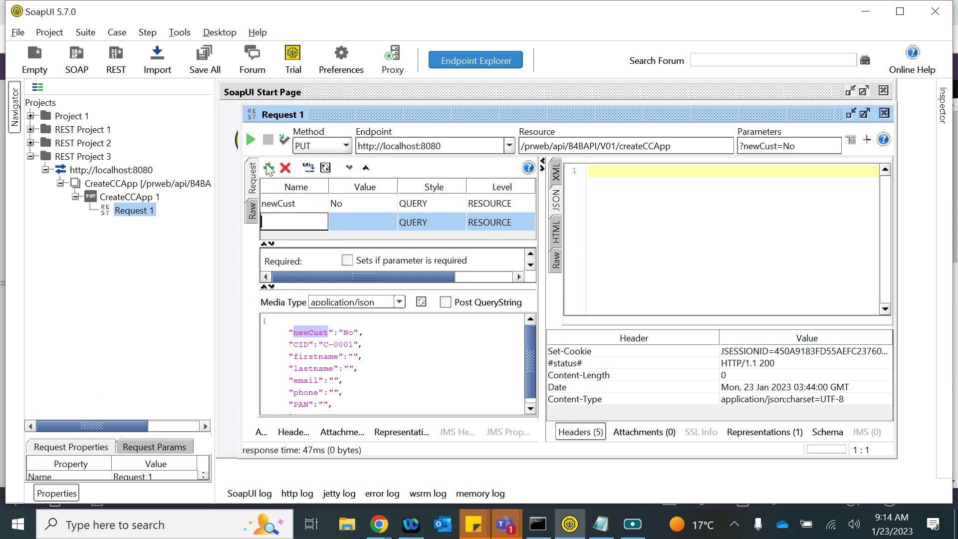
{"action": "double_click", "coordinate": [301, 345]}
{"action": "key", "text": "ctrl+c"}
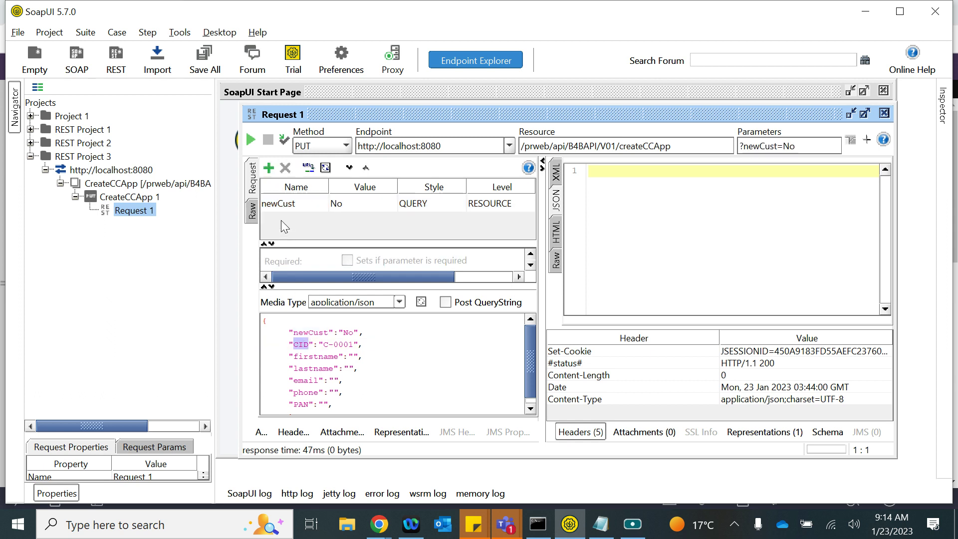
{"action": "left_click", "coordinate": [268, 167]}
{"action": "key", "text": "ctrl+v"}
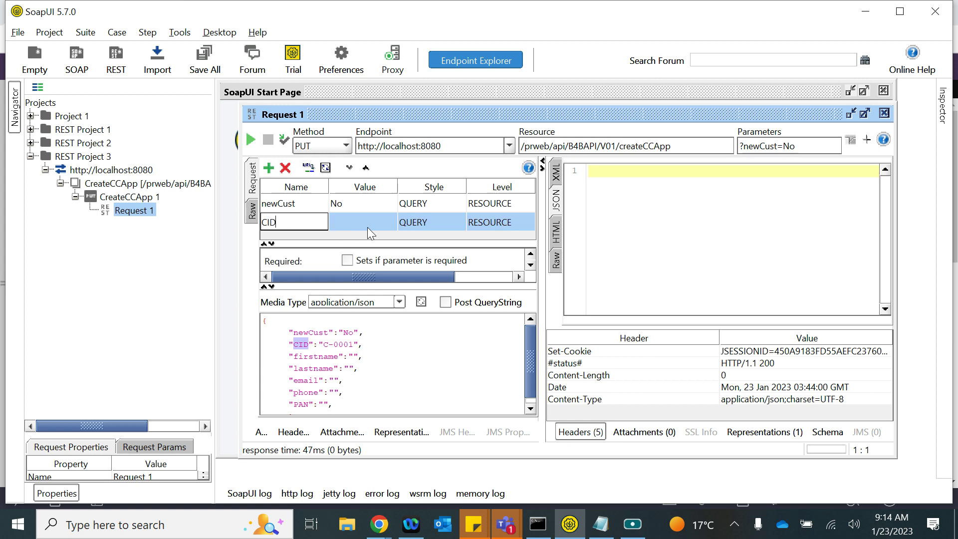
{"action": "left_click", "coordinate": [368, 226]}
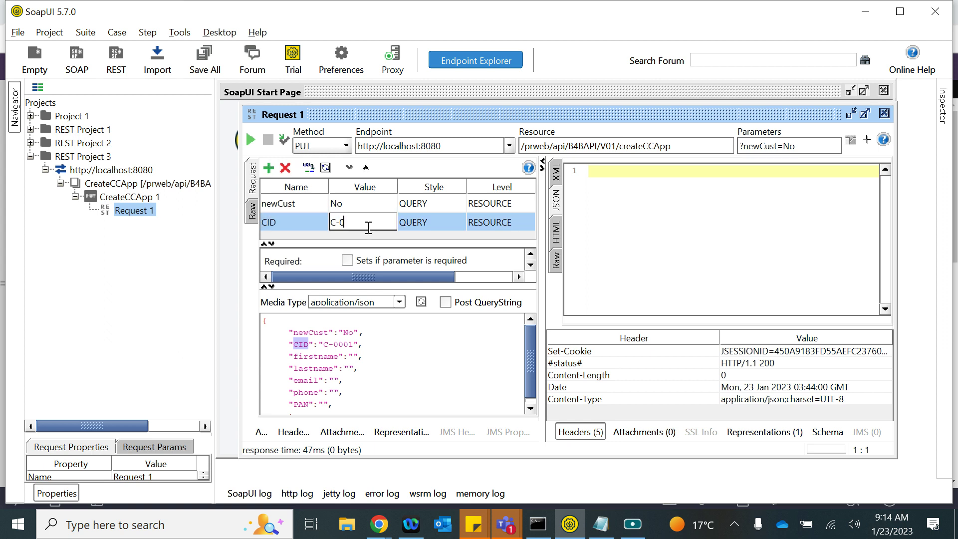
{"action": "left_click", "coordinate": [650, 199]}
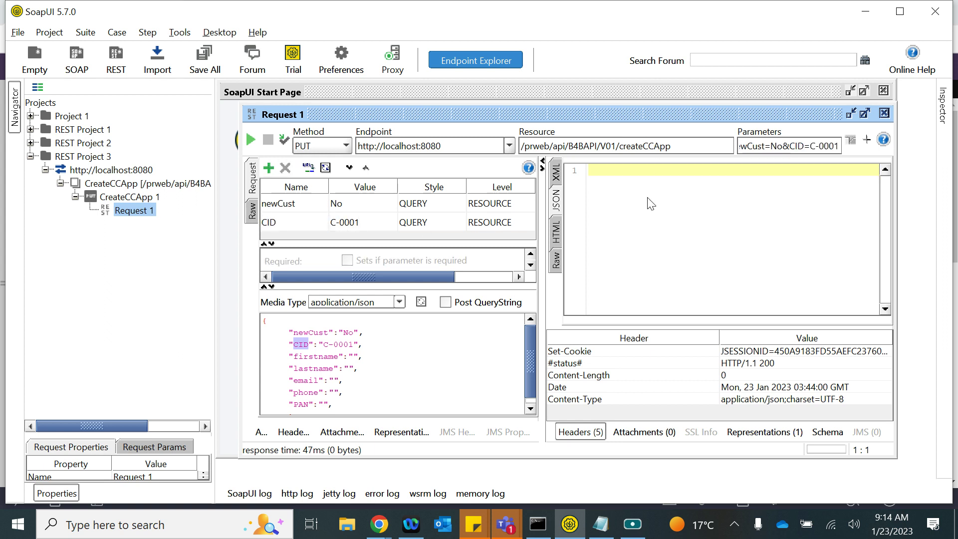
- Resend the request with both query parameters, check Pega, and review newCust's parameter style
{"action": "left_click", "coordinate": [250, 139]}
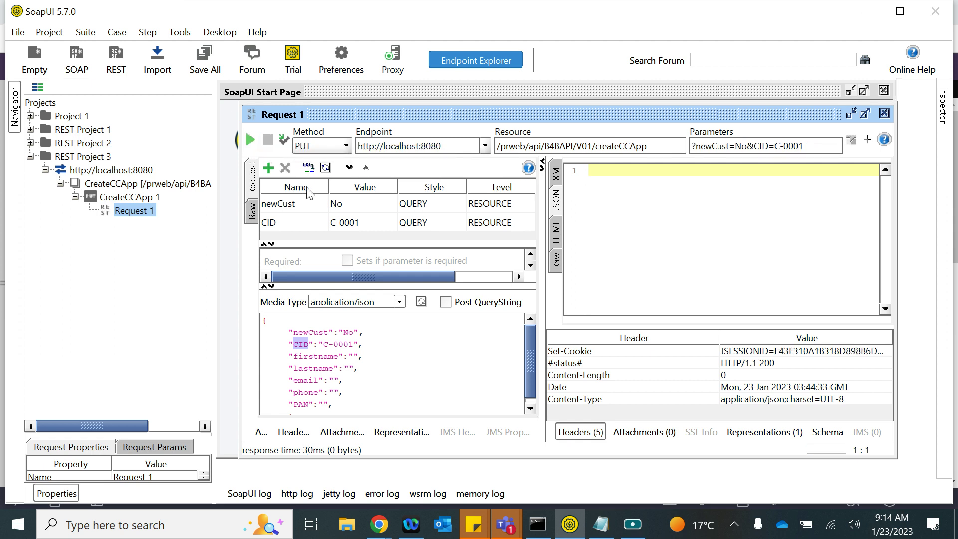
{"action": "key", "text": "alt+Tab"}
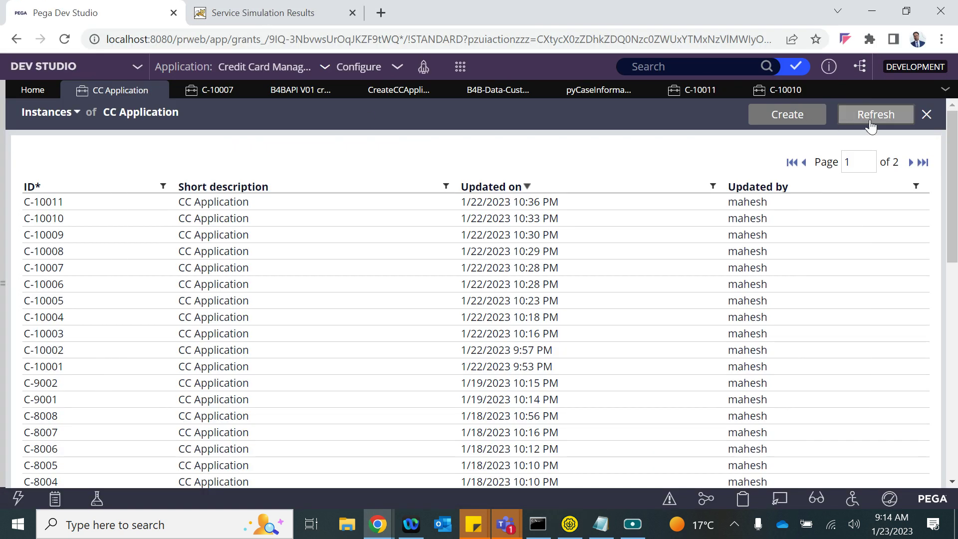
{"action": "key", "text": "alt+Tab"}
{"action": "left_click", "coordinate": [432, 203]}
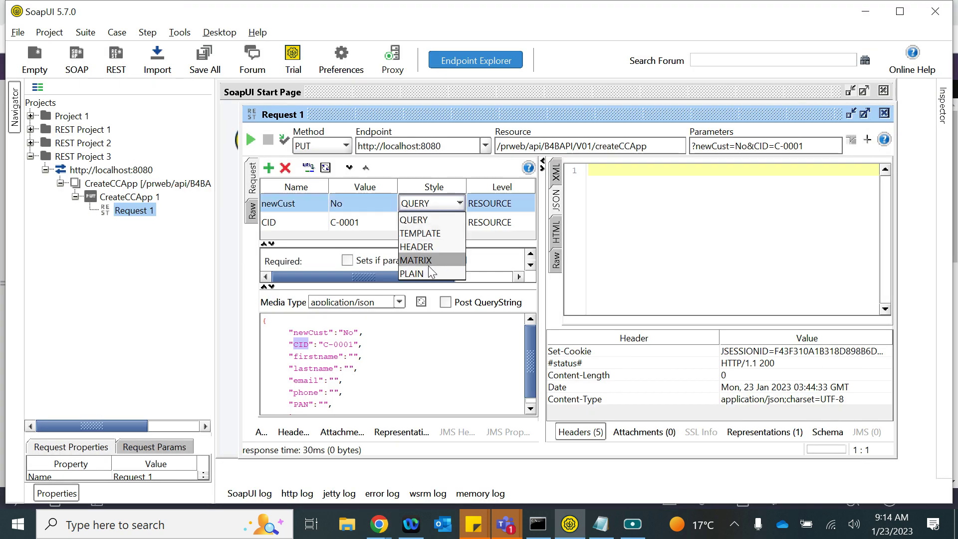
- Keep newCust as a QUERY parameter and toggle Post QueryString on, then off again
{"action": "left_click", "coordinate": [393, 379]}
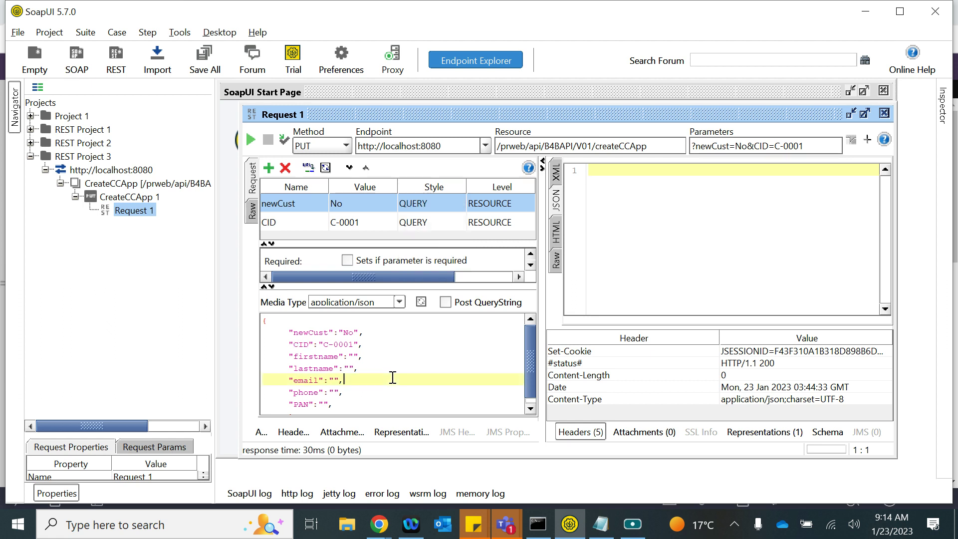
{"action": "left_click", "coordinate": [445, 302]}
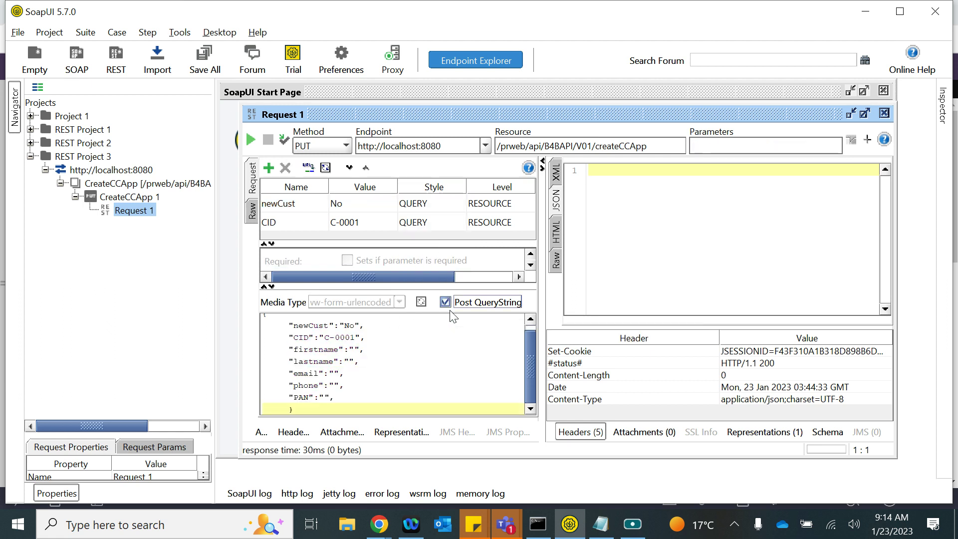
{"action": "left_click", "coordinate": [446, 302]}
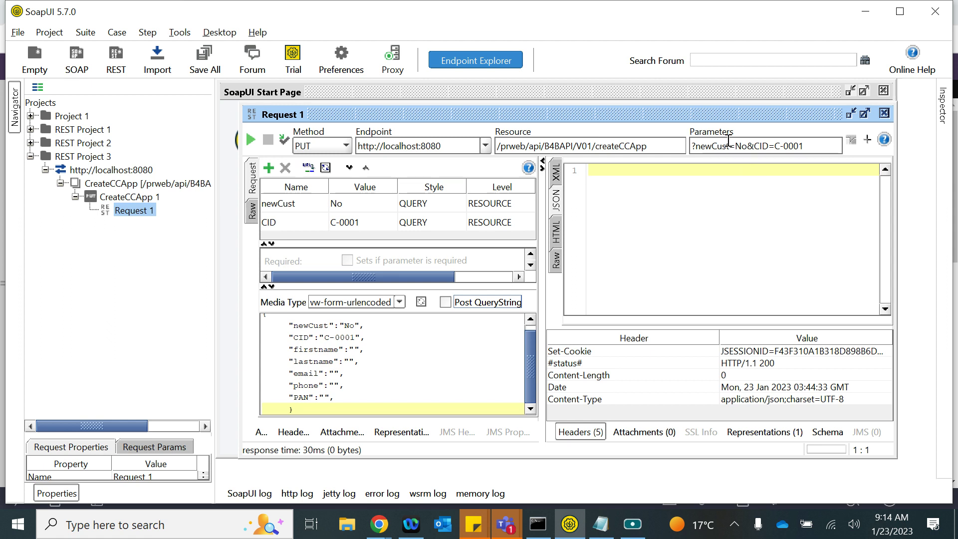
- Delete the CID and newCust parameters in the Parameters editor and close it
{"action": "left_click", "coordinate": [728, 146]}
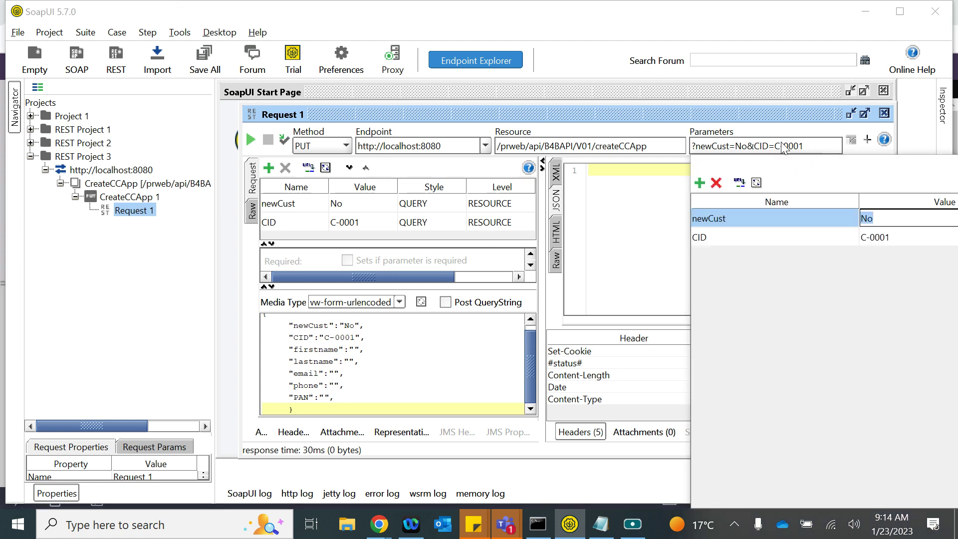
{"action": "left_click", "coordinate": [715, 183]}
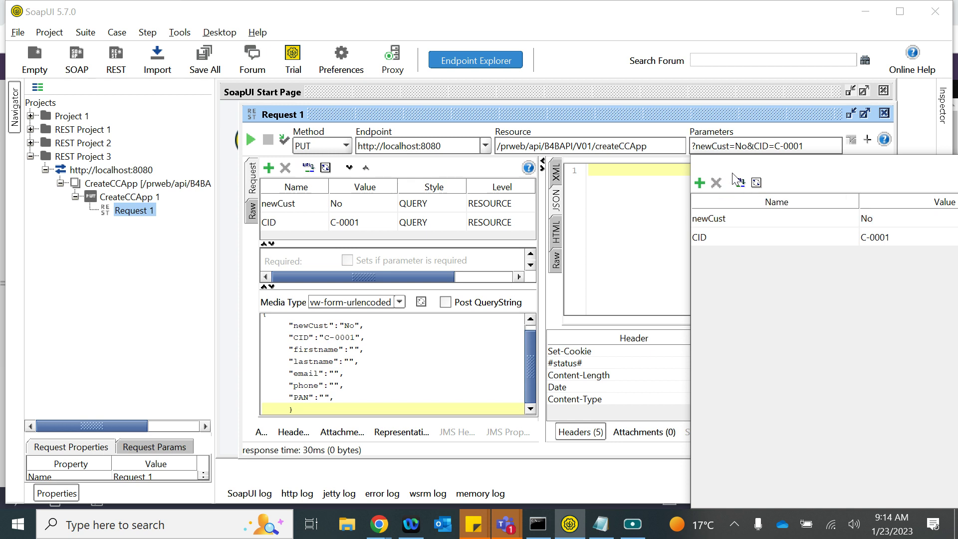
{"action": "left_click", "coordinate": [716, 237]}
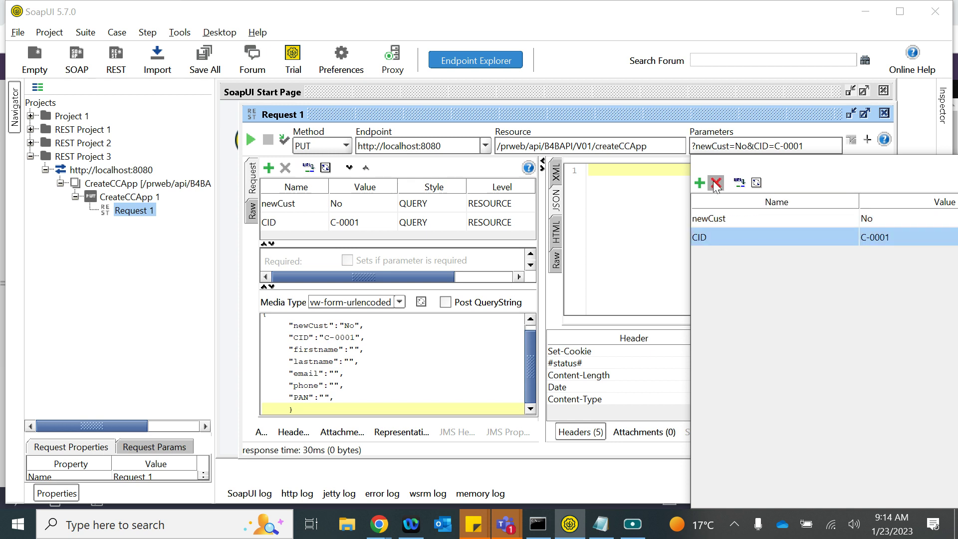
{"action": "left_click", "coordinate": [715, 182]}
{"action": "left_click", "coordinate": [450, 277]}
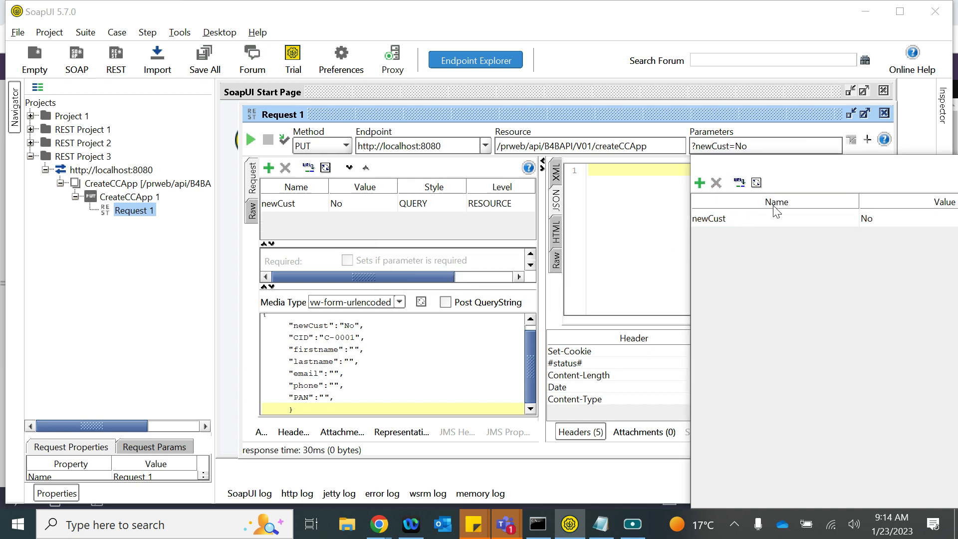
{"action": "left_click", "coordinate": [716, 218]}
{"action": "left_click", "coordinate": [715, 183]}
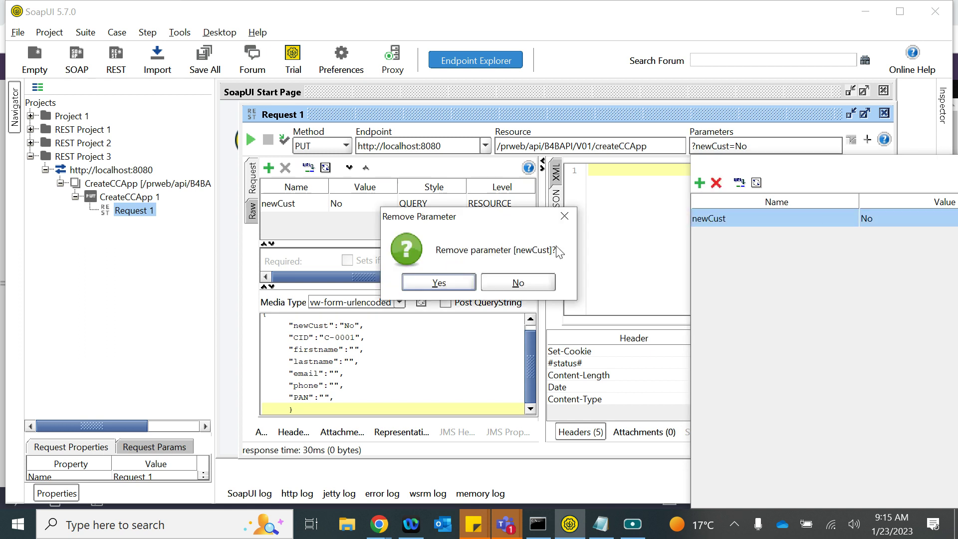
{"action": "left_click", "coordinate": [447, 284]}
{"action": "left_click_drag", "start_coordinate": [822, 165], "coordinate": [494, 77]}
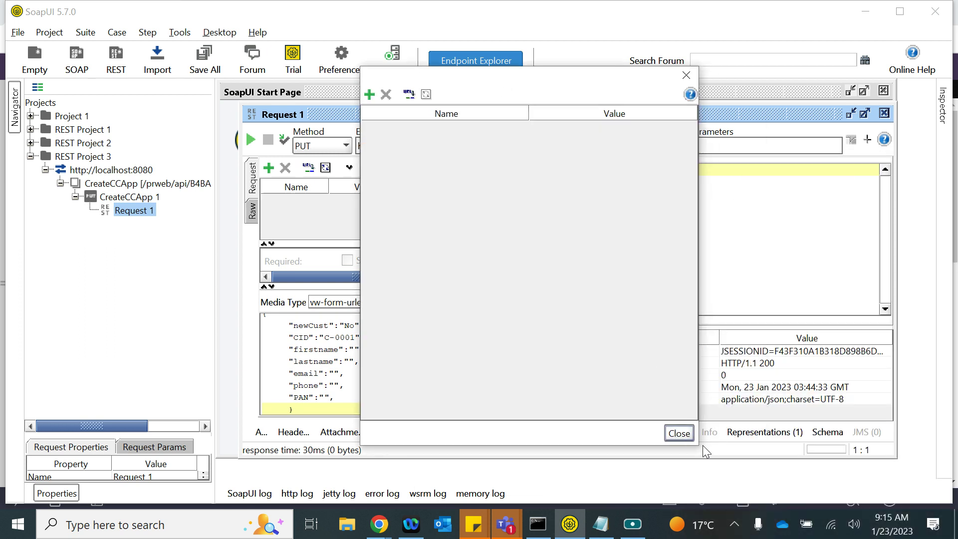
{"action": "left_click", "coordinate": [685, 438]}
{"action": "left_click", "coordinate": [349, 373]}
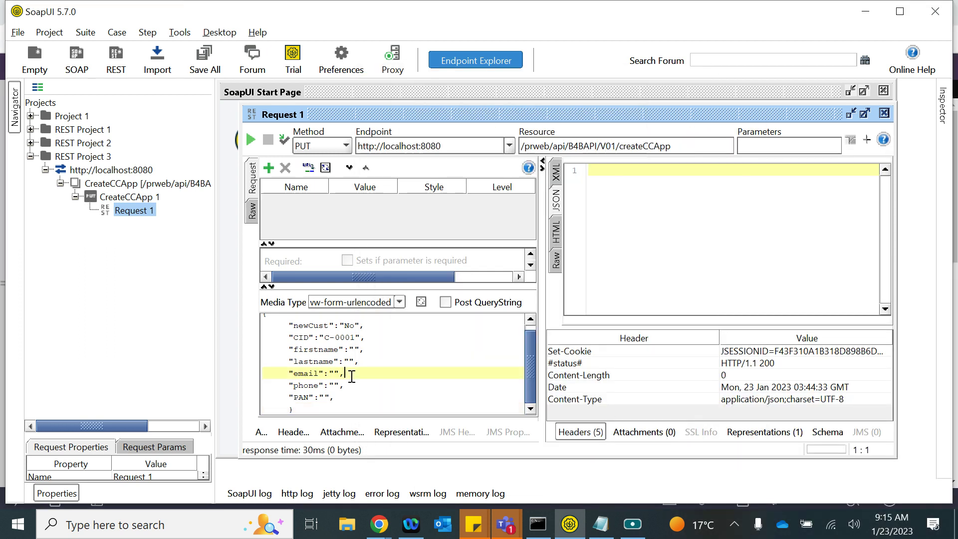
- Switch the body back to application/json, resend without query parameters, and glance at Pega Dev Studio
{"action": "left_click", "coordinate": [399, 302]}
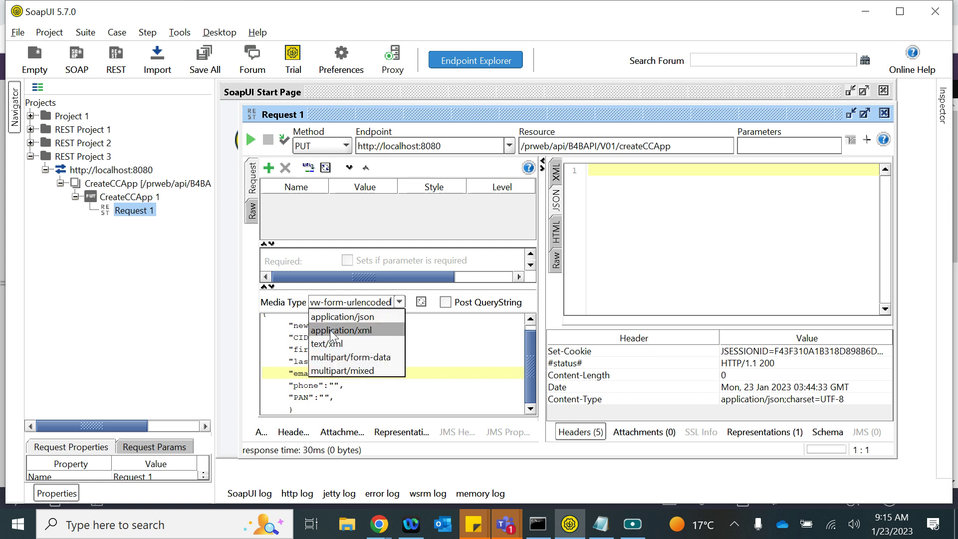
{"action": "left_click", "coordinate": [333, 317]}
{"action": "left_click", "coordinate": [371, 350]}
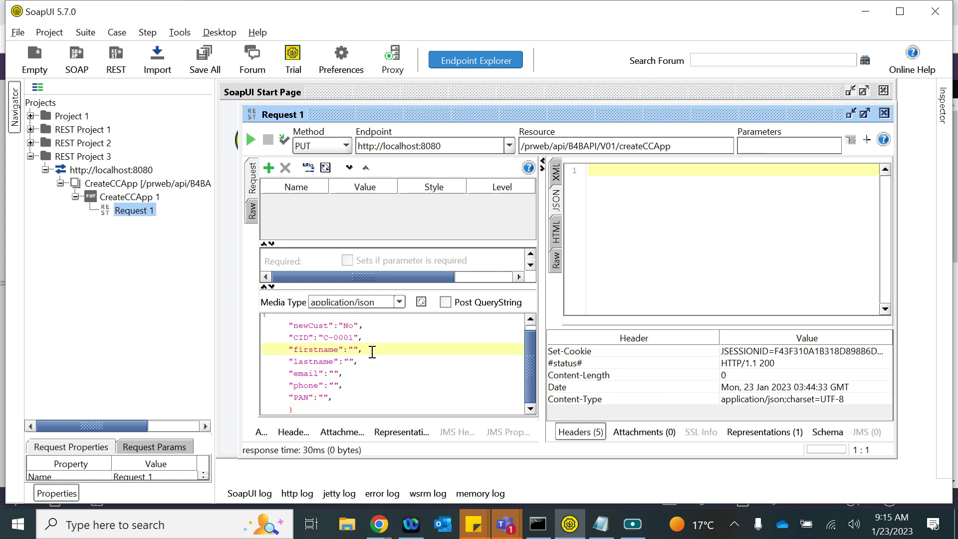
{"action": "left_click", "coordinate": [336, 396]}
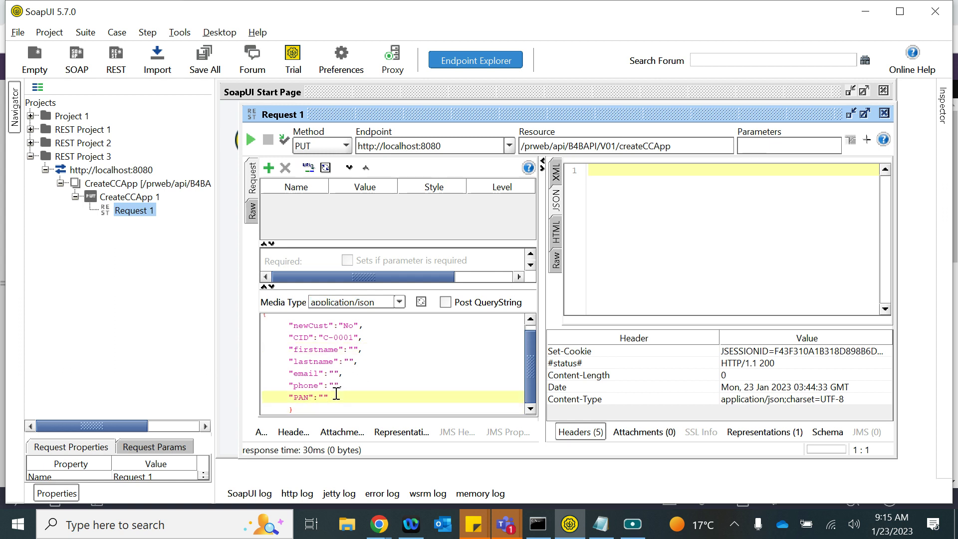
{"action": "left_click", "coordinate": [251, 140]}
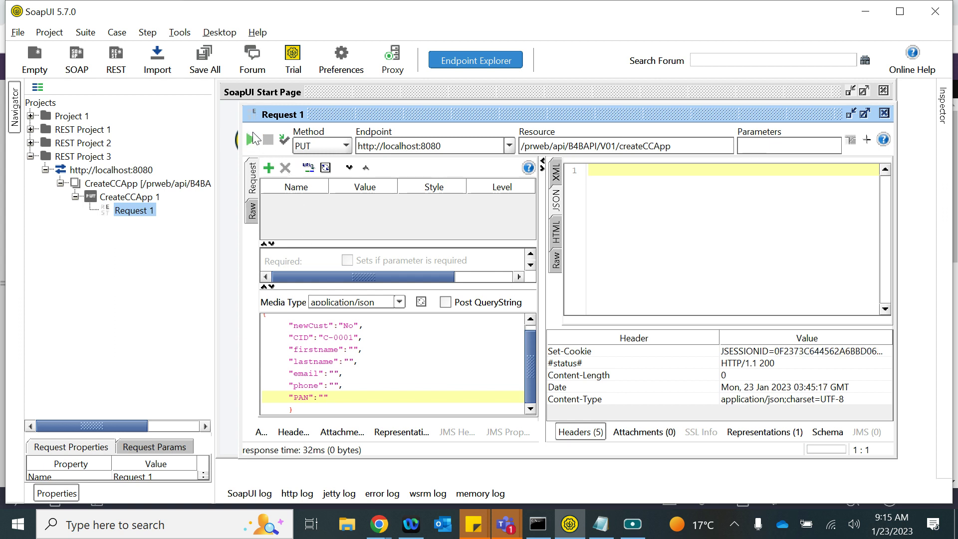
{"action": "left_click", "coordinate": [359, 373]}
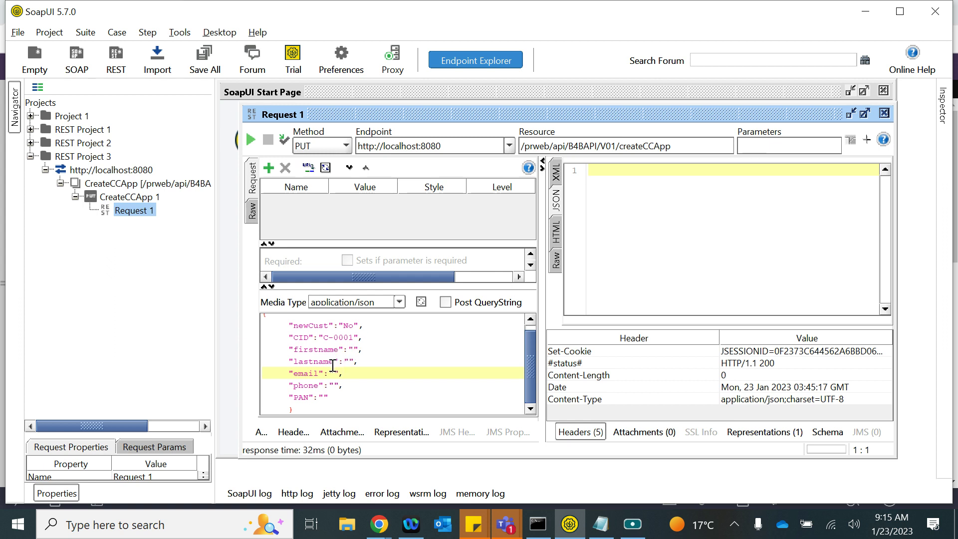
{"action": "mouse_move", "coordinate": [378, 524]}
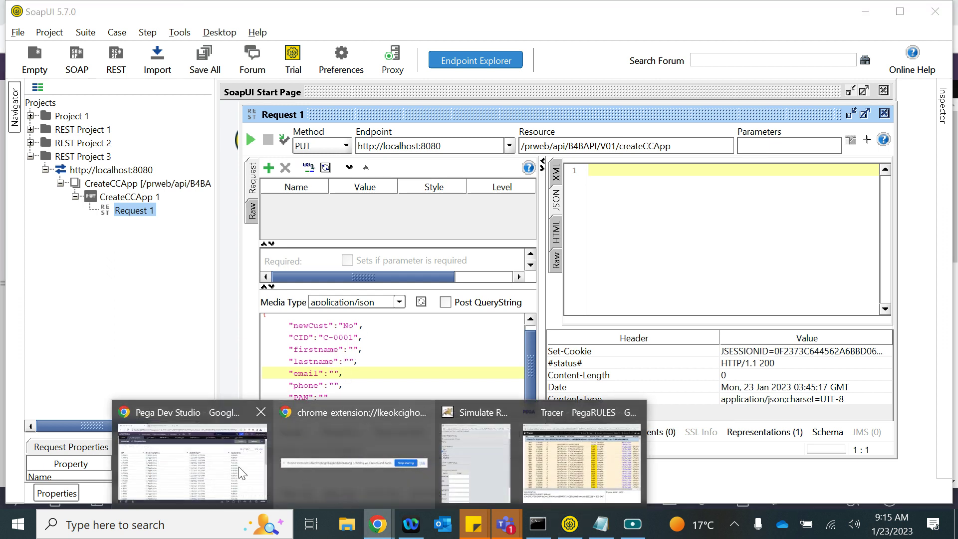
{"action": "left_click", "coordinate": [200, 454]}
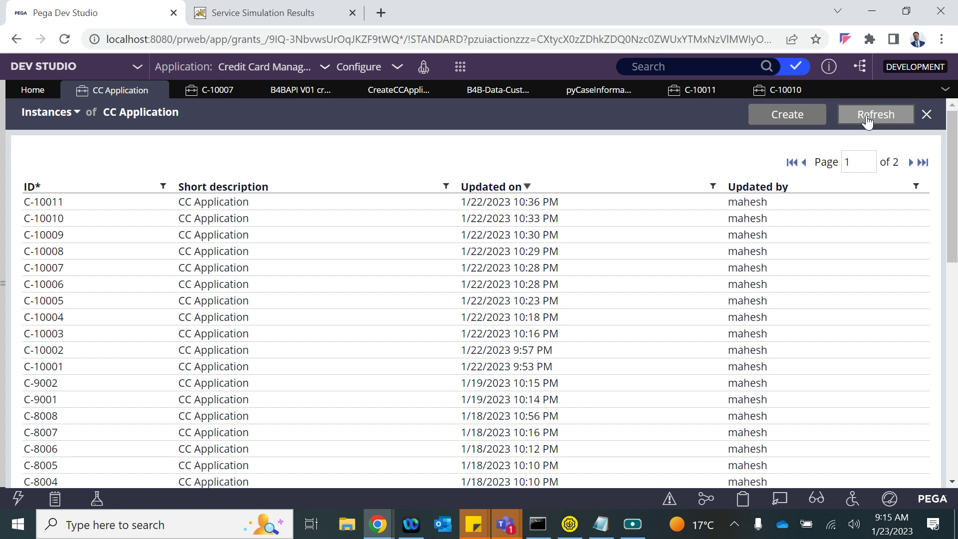
{"action": "key", "text": "alt+Tab"}
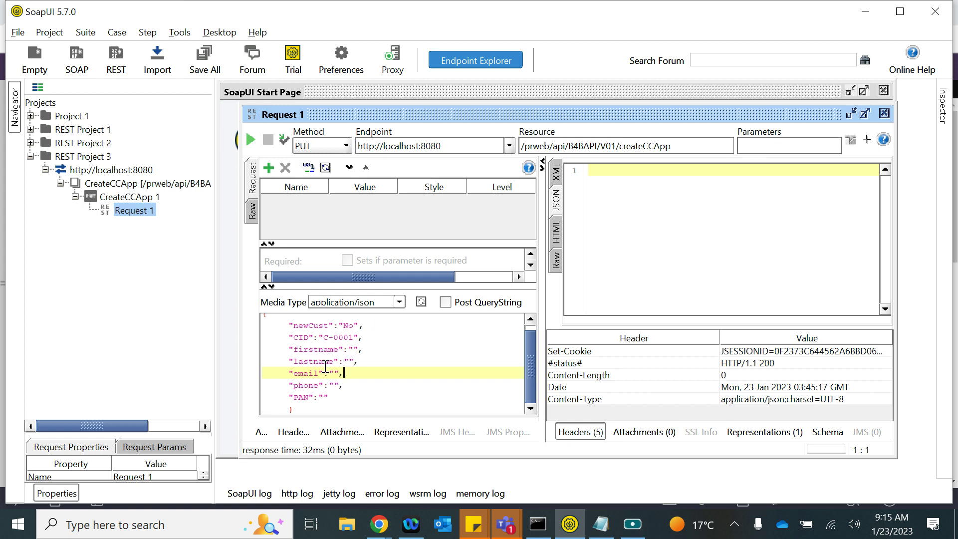
- Fill firstname, lastname, email, phone and PAN in the JSON body, resend, and bring up Pega's case list
{"action": "left_click", "coordinate": [353, 350]}
{"action": "left_click", "coordinate": [350, 359]}
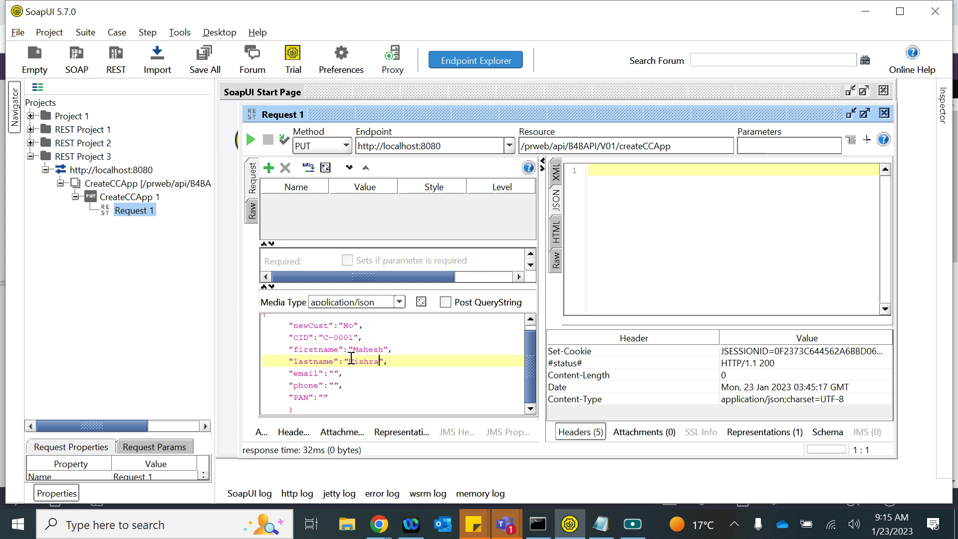
{"action": "left_click", "coordinate": [332, 372]}
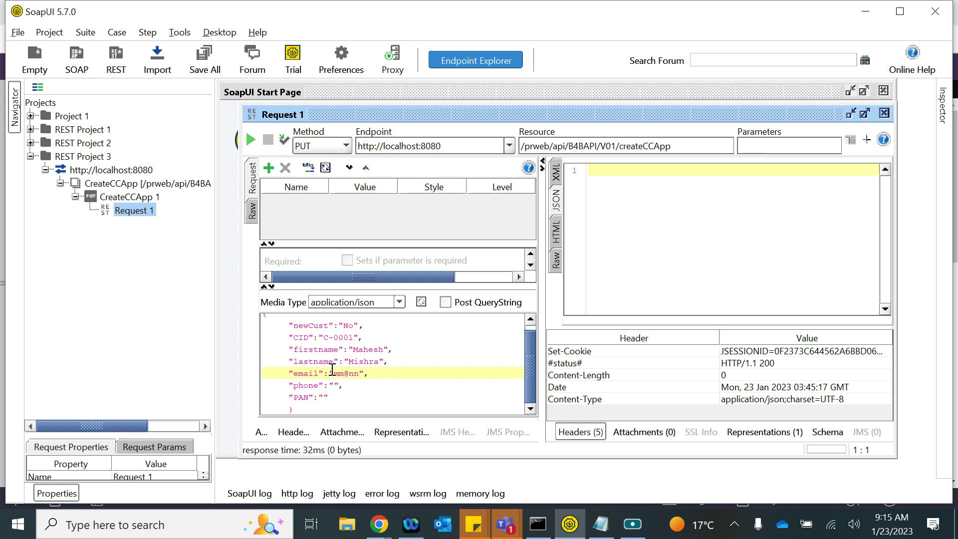
{"action": "left_click", "coordinate": [335, 386]}
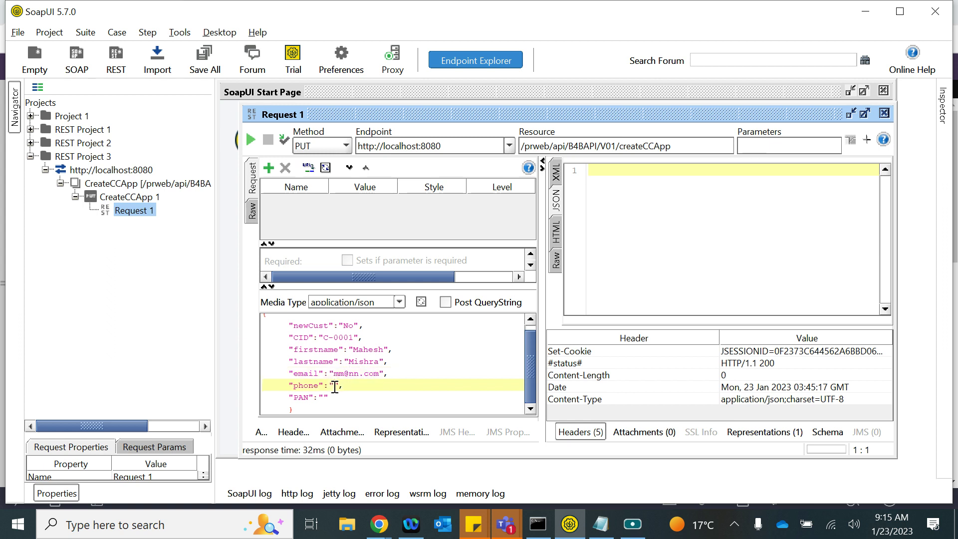
{"action": "left_click", "coordinate": [325, 397]}
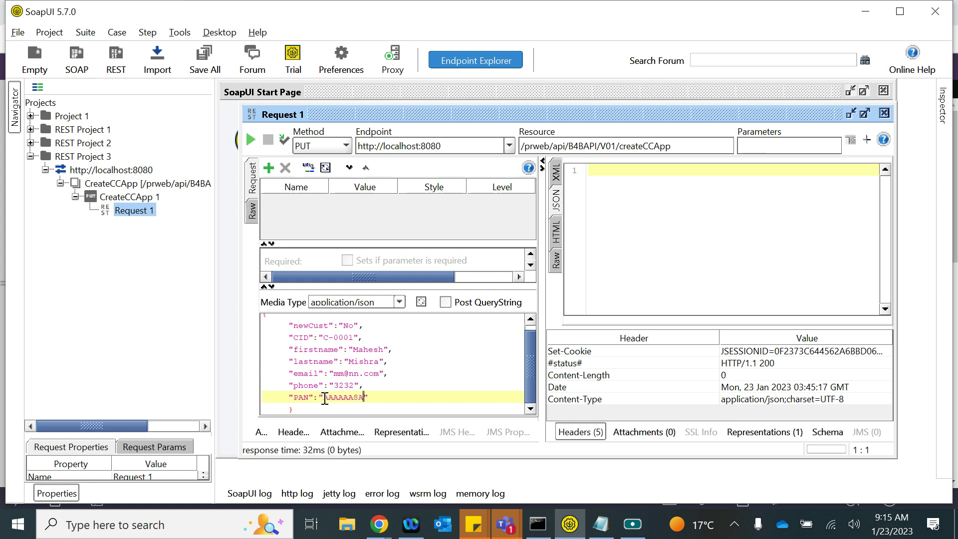
{"action": "left_click", "coordinate": [251, 141]}
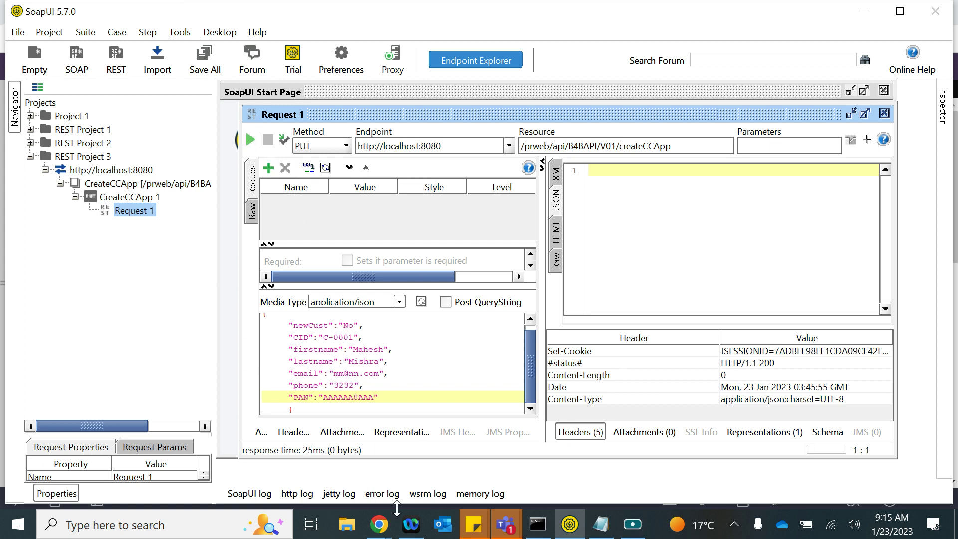
{"action": "mouse_move", "coordinate": [379, 523]}
{"action": "left_click", "coordinate": [229, 449]}
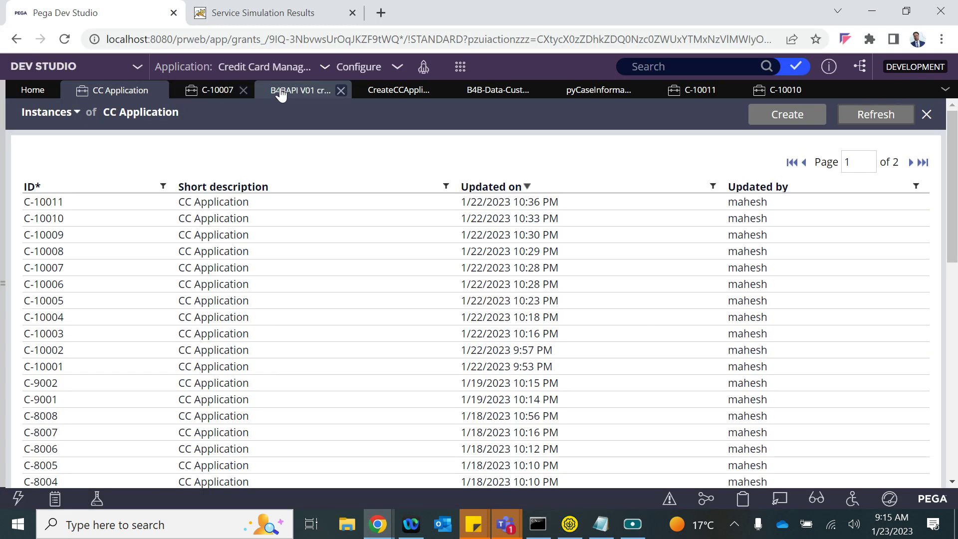
- Run the Create CC Application REST rule, dismissing the Tracer error and closing the simulation window
{"action": "left_click", "coordinate": [280, 91]}
{"action": "left_click", "coordinate": [798, 110]}
{"action": "left_click", "coordinate": [783, 132]}
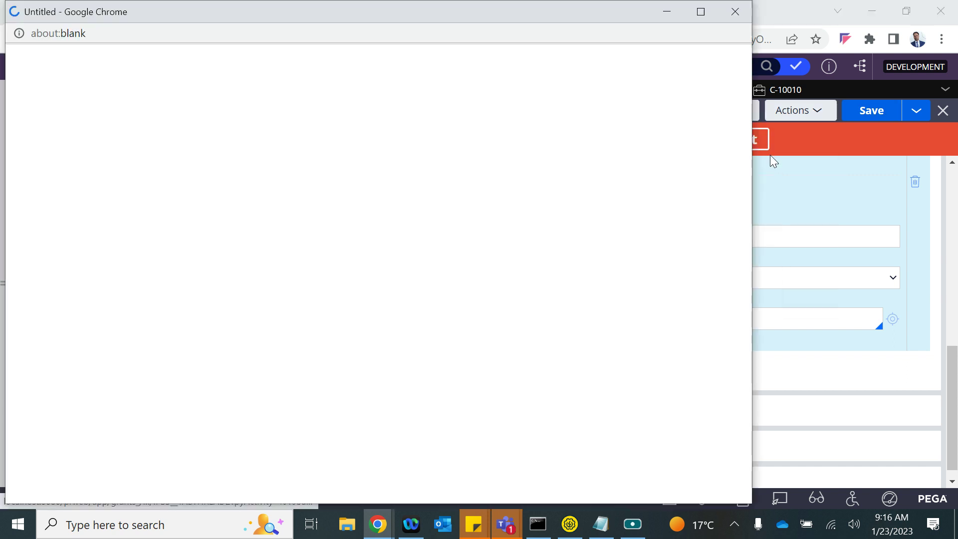
{"action": "left_click", "coordinate": [483, 88]}
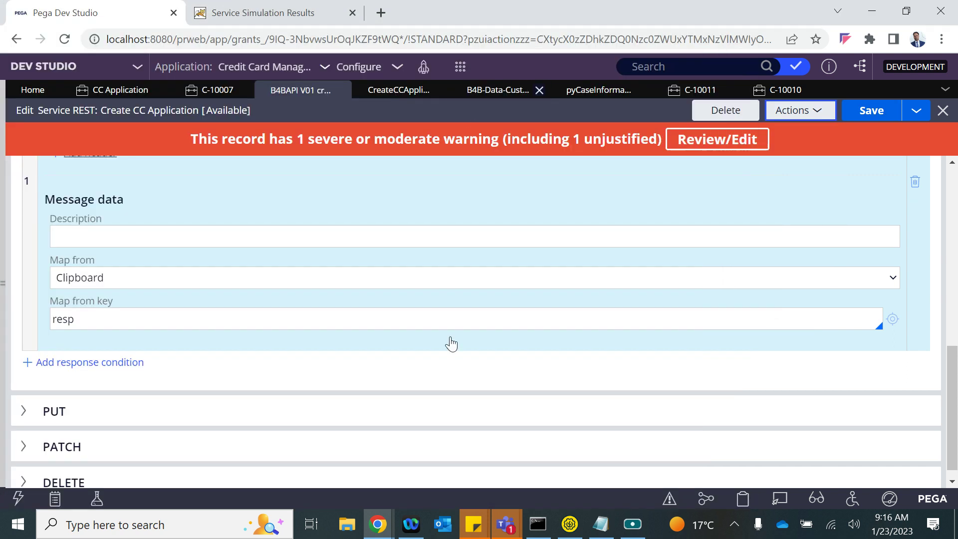
{"action": "mouse_move", "coordinate": [377, 524]}
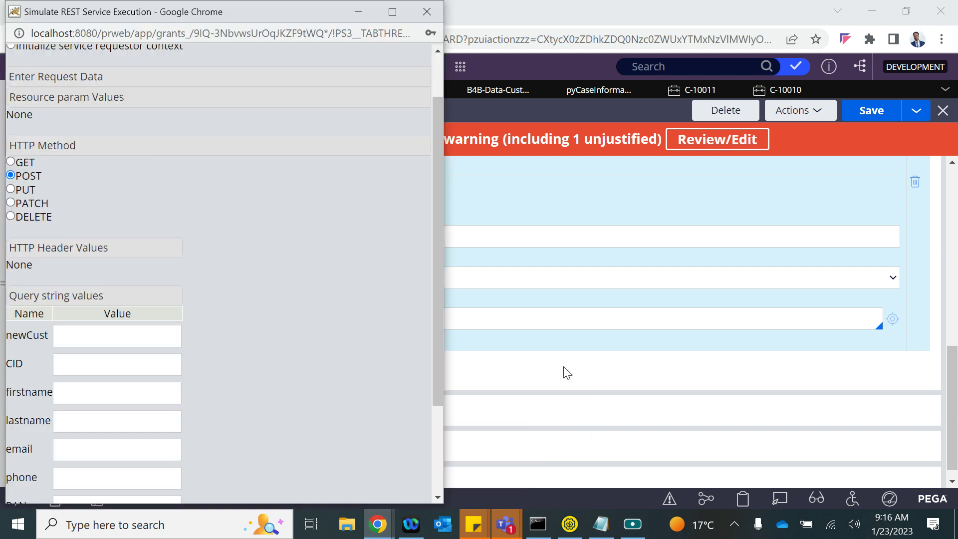
{"action": "left_click", "coordinate": [531, 445]}
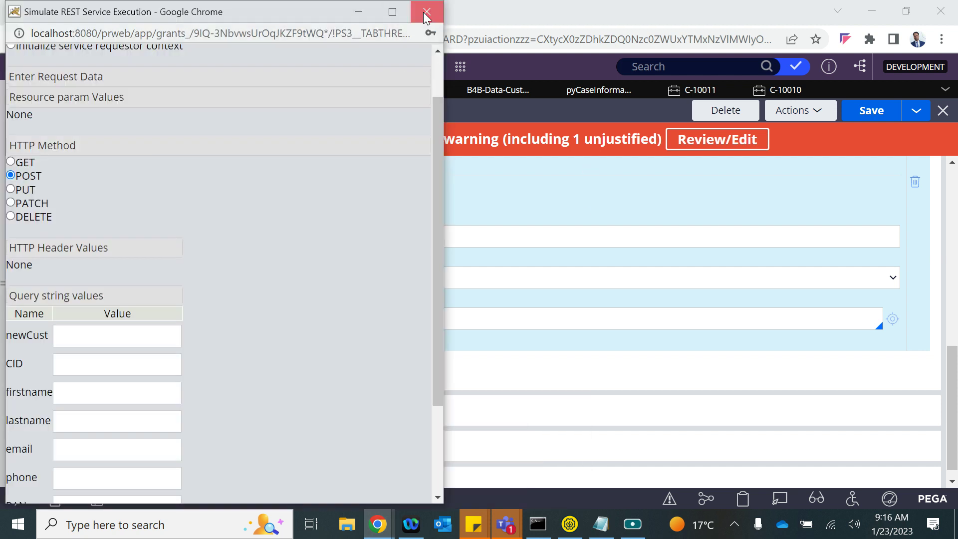
{"action": "left_click", "coordinate": [427, 12]}
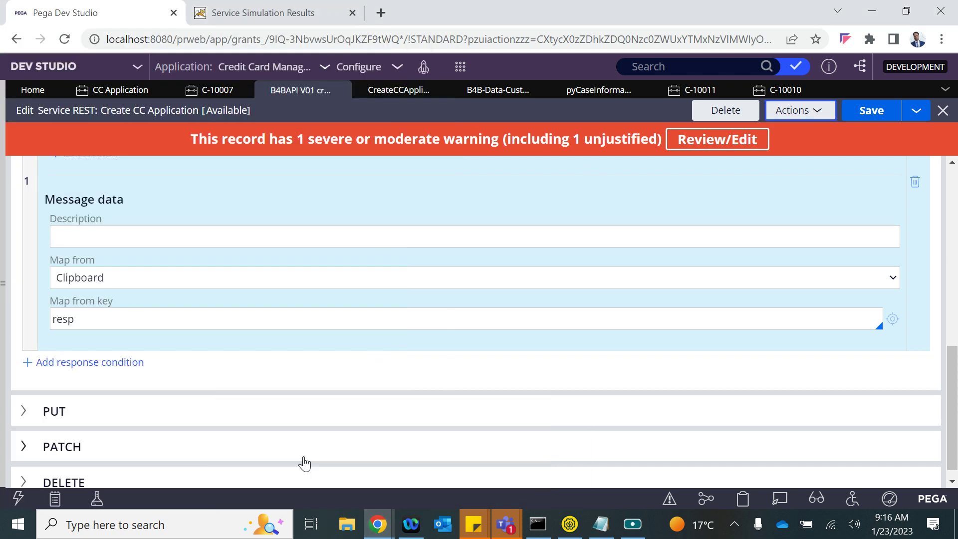
- Start tracing the REST service, then return to SoapUI
{"action": "left_click", "coordinate": [811, 122]}
{"action": "left_click", "coordinate": [771, 149]}
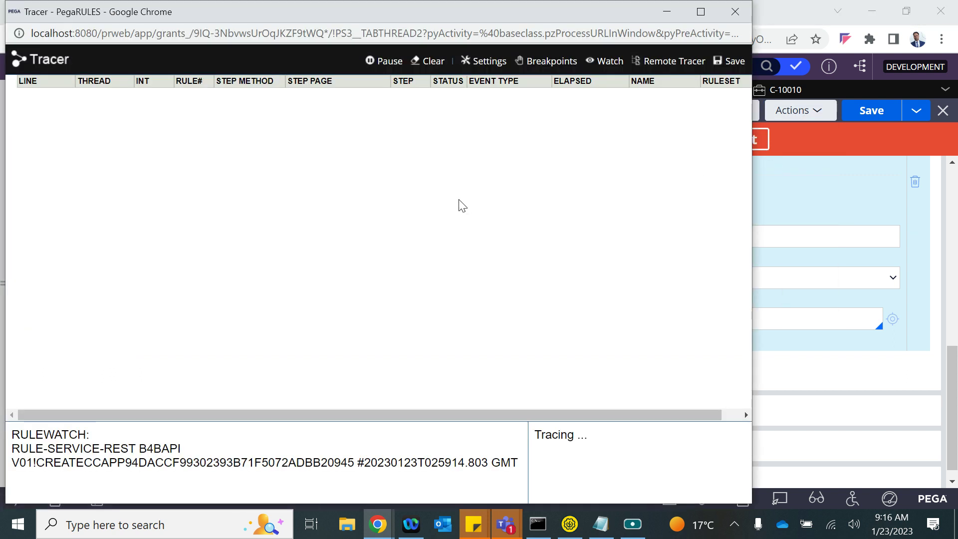
{"action": "key", "text": "alt+Tab"}
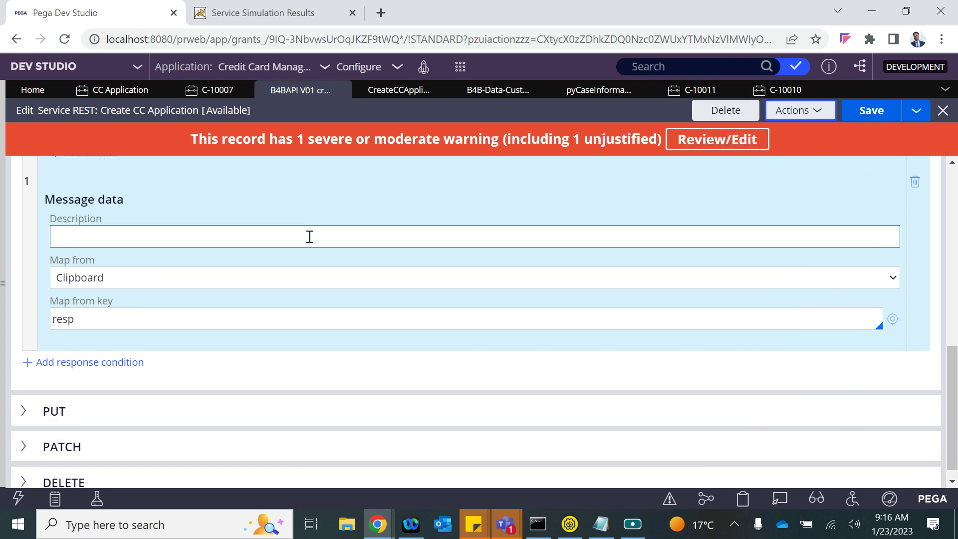
{"action": "key", "text": "alt+Tab"}
{"action": "left_click", "coordinate": [570, 524]}
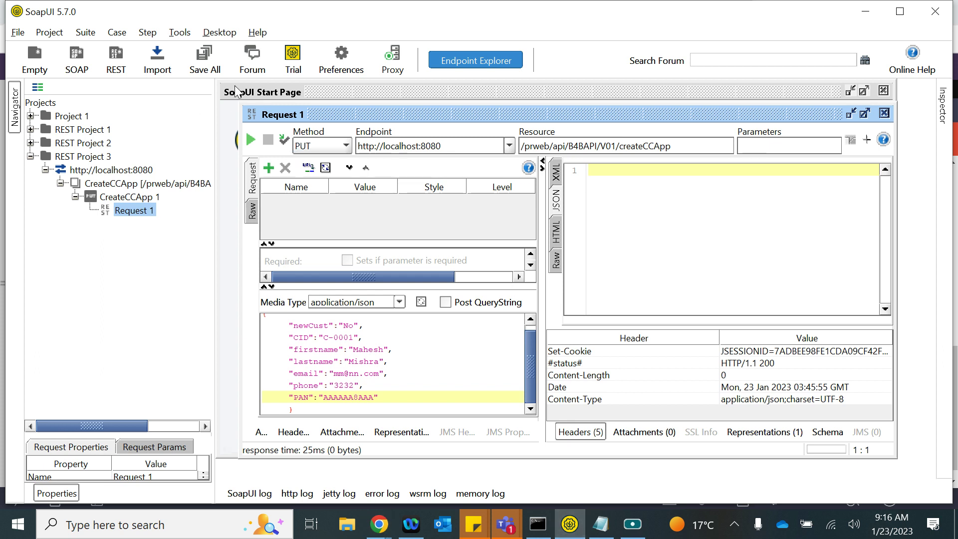
- Resend the request and change its HTTP method from PUT to POST
{"action": "left_click", "coordinate": [251, 139]}
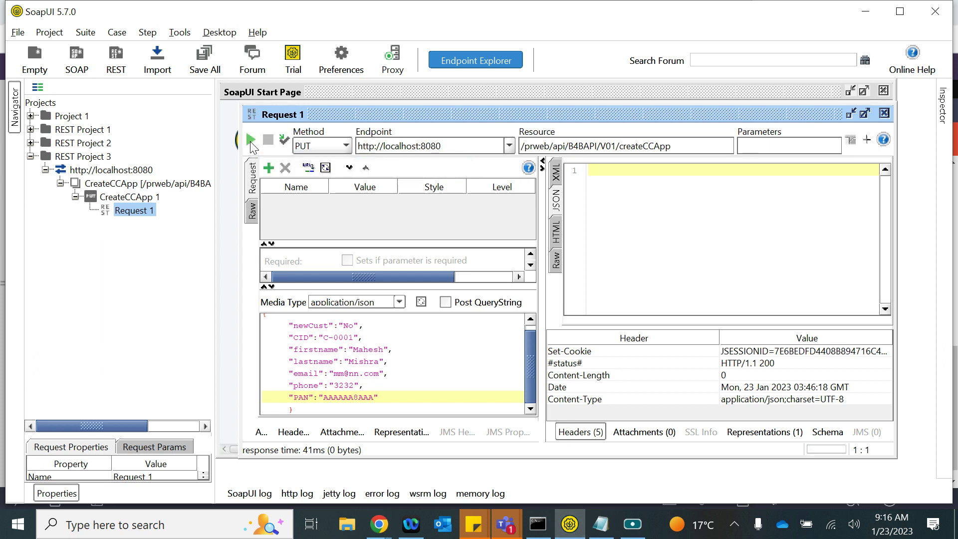
{"action": "left_click", "coordinate": [314, 148]}
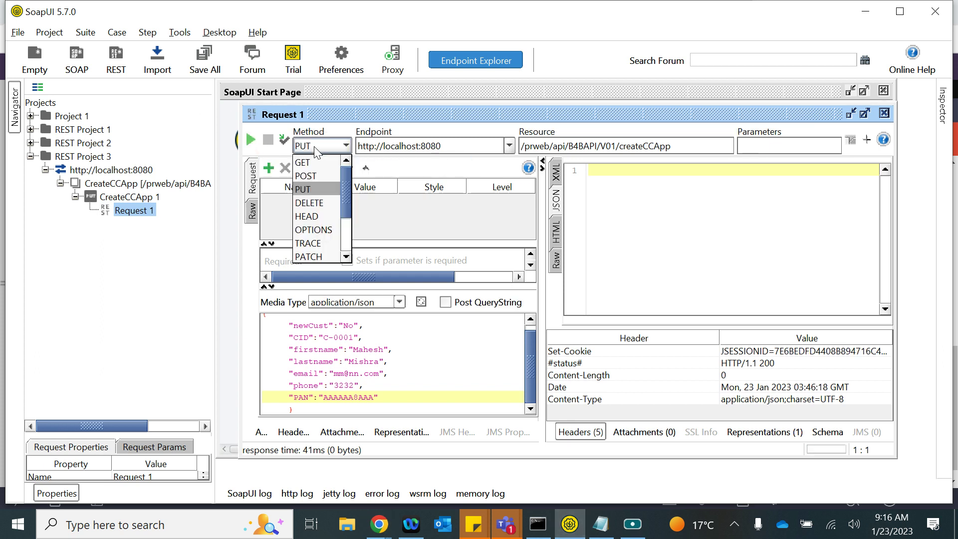
{"action": "left_click", "coordinate": [312, 173]}
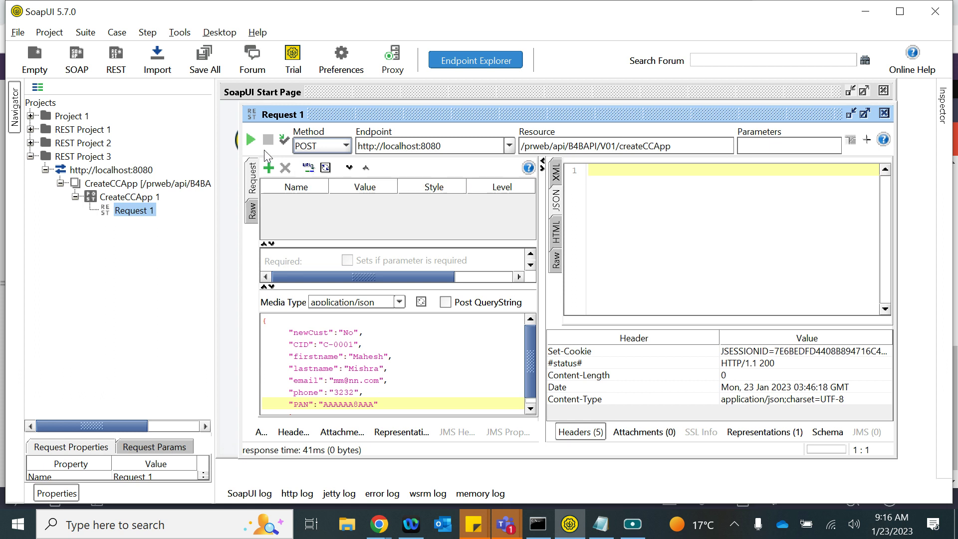
- Clear the Tracer, send the POST request, and review the 311-byte response reporting pyID too long
{"action": "key", "text": "alt+Tab"}
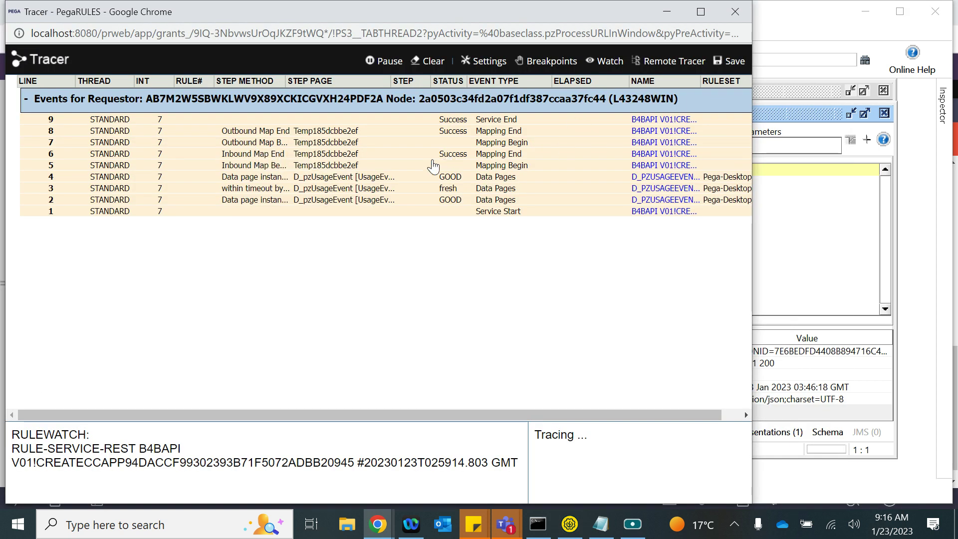
{"action": "left_click", "coordinate": [431, 70]}
{"action": "key", "text": "alt+Tab"}
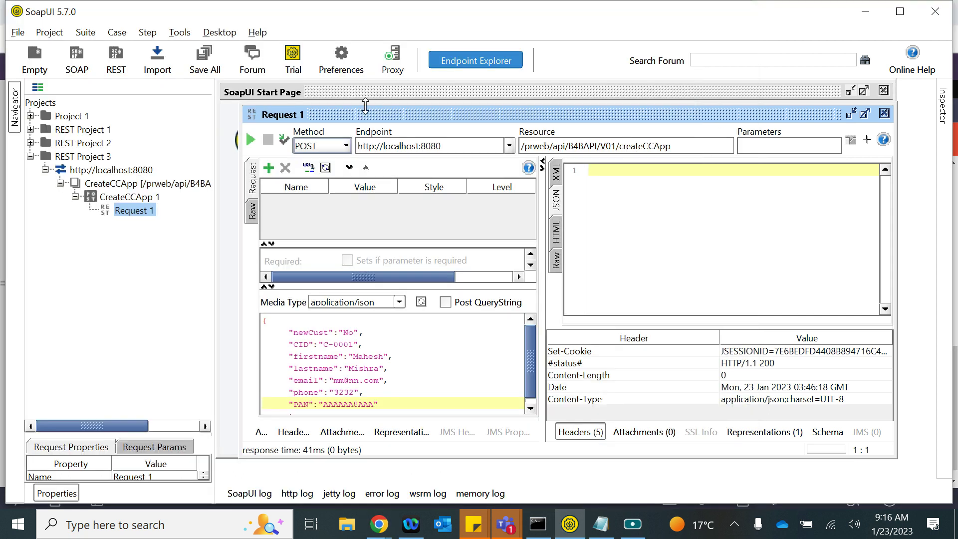
{"action": "left_click", "coordinate": [254, 141]}
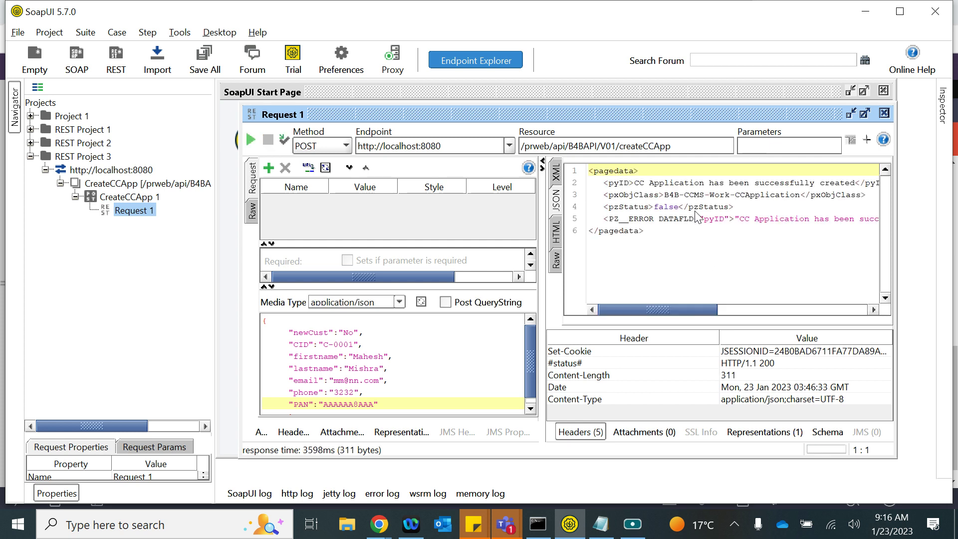
{"action": "left_click_drag", "start_coordinate": [630, 305], "coordinate": [668, 306]}
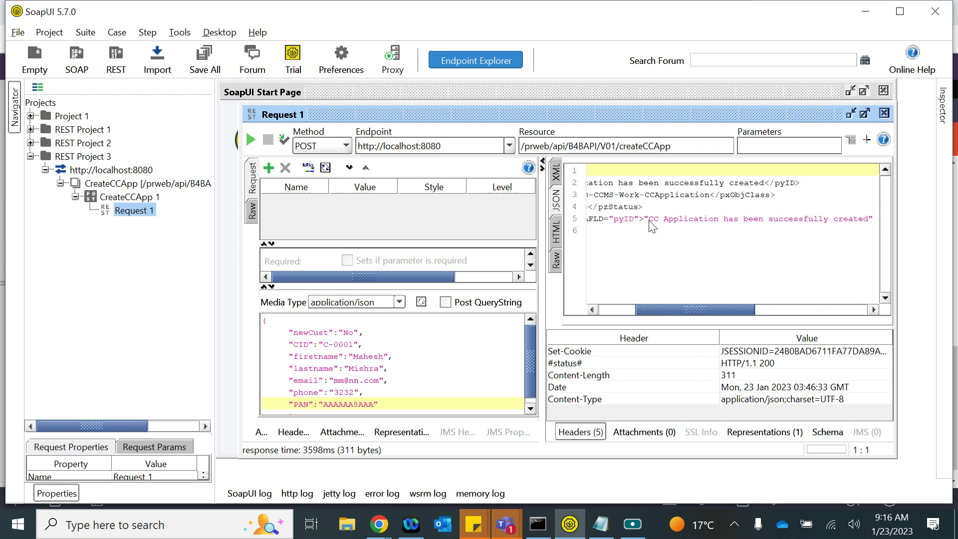
{"action": "key", "text": "alt+Tab"}
{"action": "key", "text": "alt+Tab"}
{"action": "left_click_drag", "start_coordinate": [677, 305], "coordinate": [620, 316]}
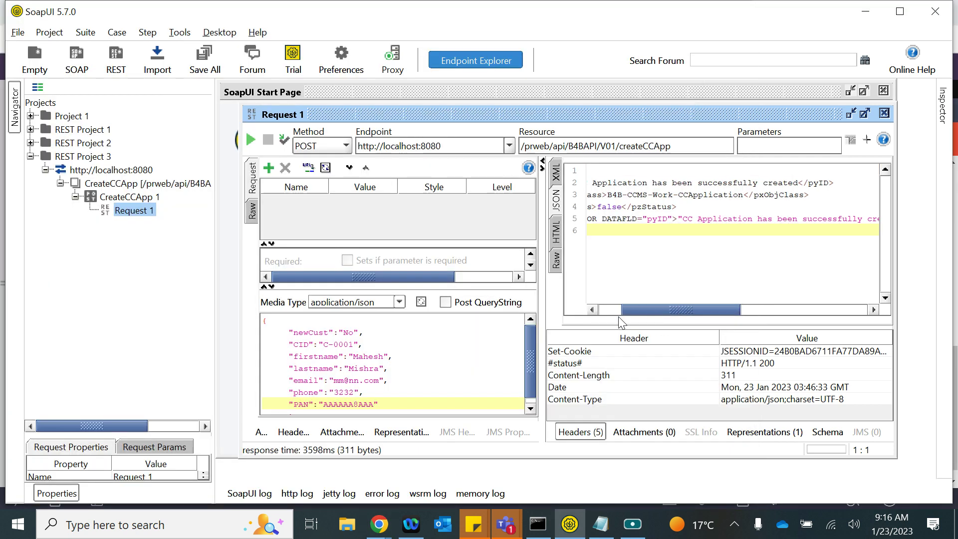
- Correct step 8's property to resp.pyNote in the Create CC Application activity, save, and return to SoapUI
{"action": "mouse_move", "coordinate": [379, 524]}
{"action": "left_click", "coordinate": [245, 436]}
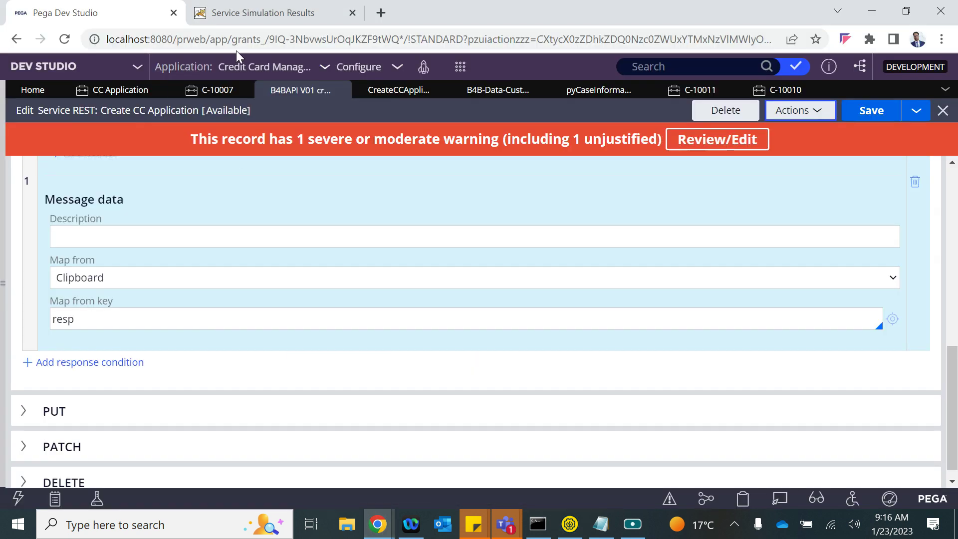
{"action": "left_click", "coordinate": [388, 93]}
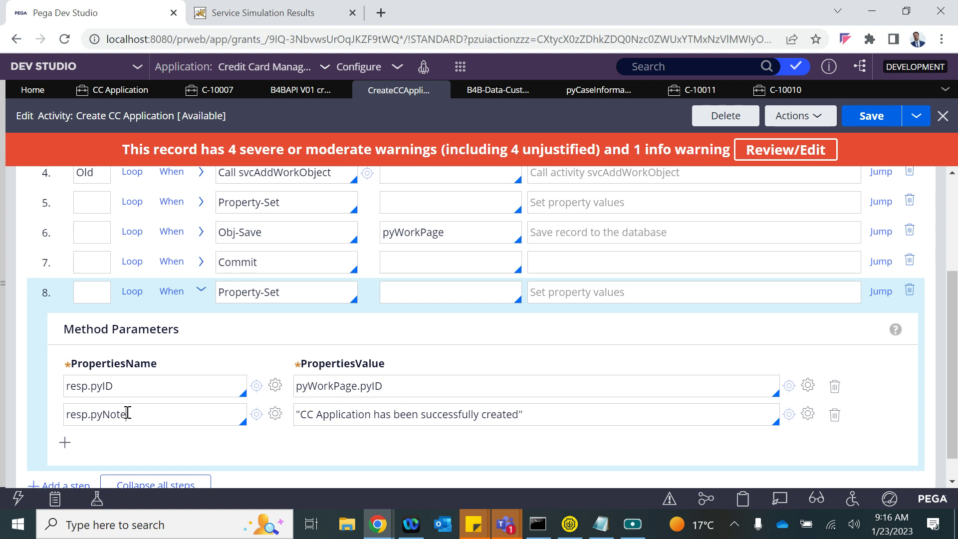
{"action": "type", "text": "e"}
{"action": "left_click", "coordinate": [876, 128]}
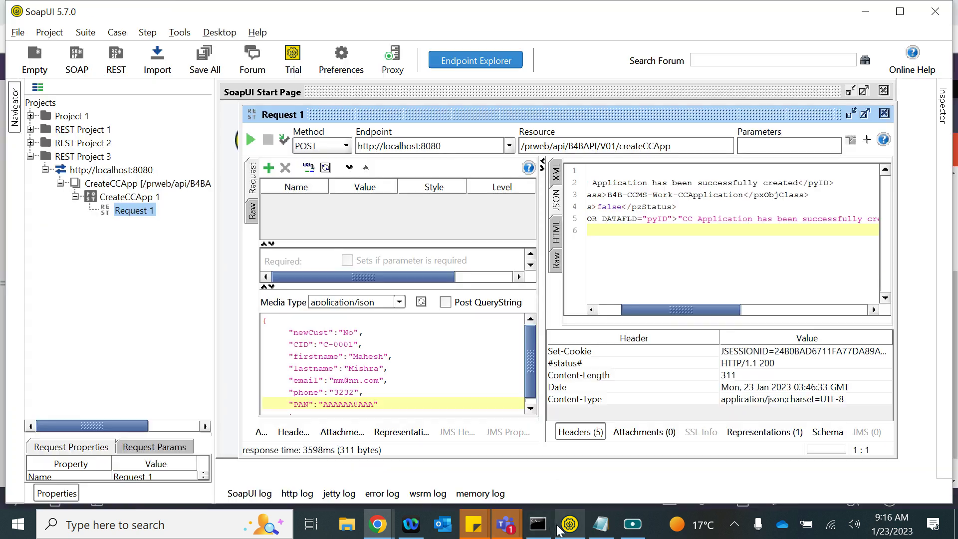
{"action": "left_click", "coordinate": [570, 524]}
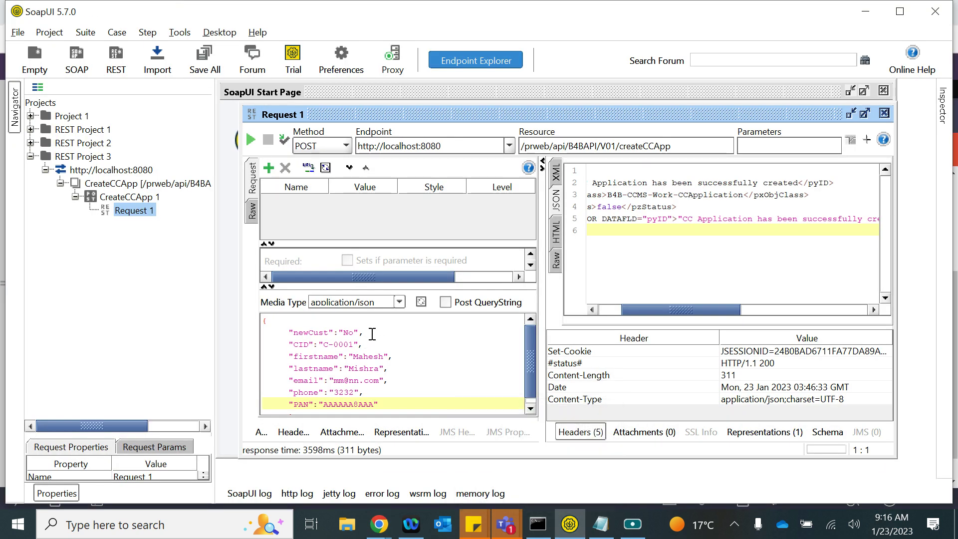
- In the JSON body, set newCust to "Yes" and clear the CID value C-0001, then show Pega's CC Application list
{"action": "left_click", "coordinate": [354, 333]}
{"action": "key", "text": "BackSpace"}
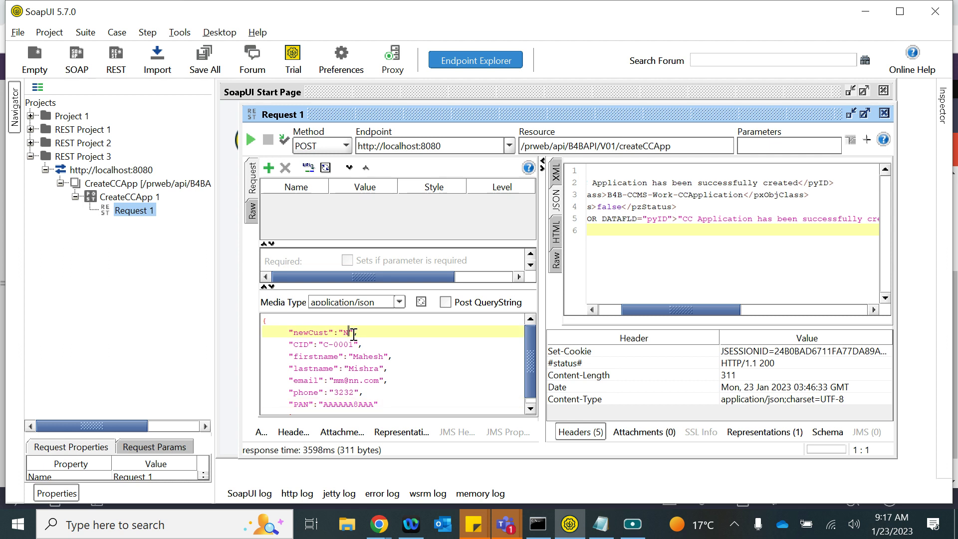
{"action": "left_click", "coordinate": [351, 344]}
{"action": "left_click_drag", "start_coordinate": [354, 344], "coordinate": [325, 347]}
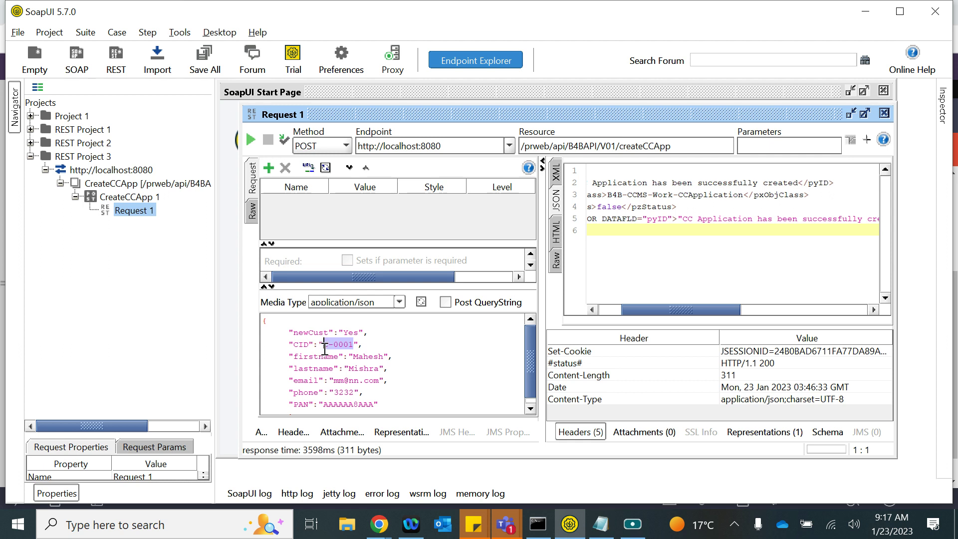
{"action": "key", "text": "BackSpace"}
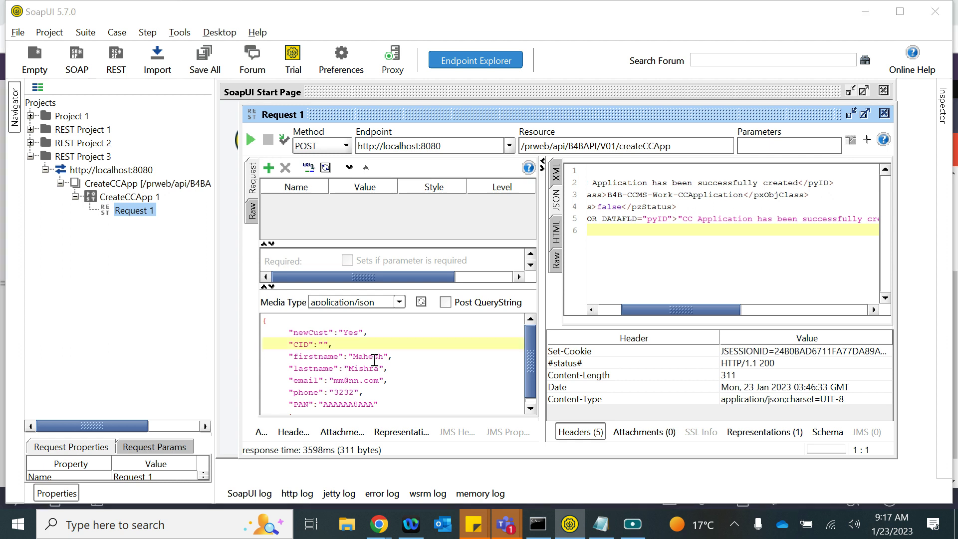
{"action": "key", "text": "alt+Tab"}
{"action": "left_click", "coordinate": [128, 91]}
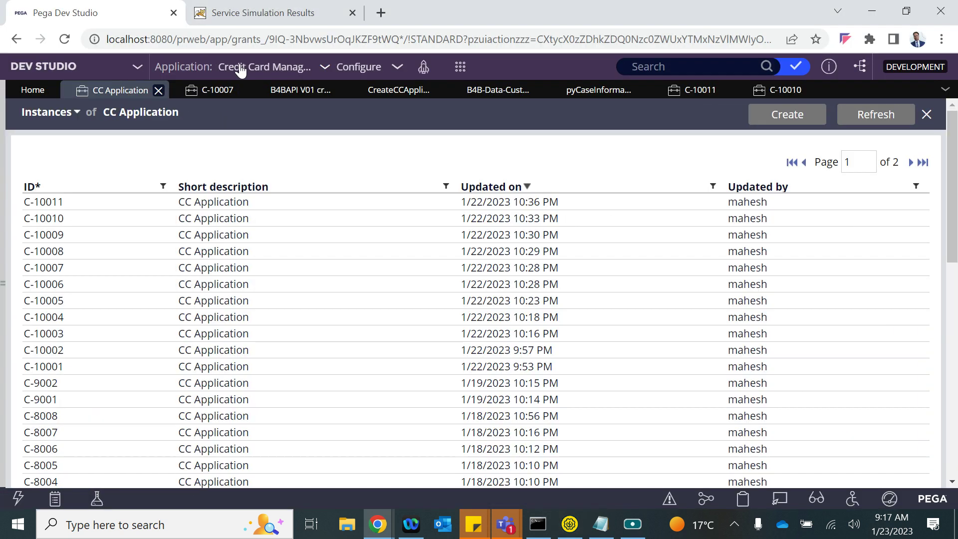
- Refresh the CC Application list, open case C-10012's Get Approval task, check the Clipboard, and cancel
{"action": "left_click", "coordinate": [857, 117]}
{"action": "left_click", "coordinate": [259, 206]}
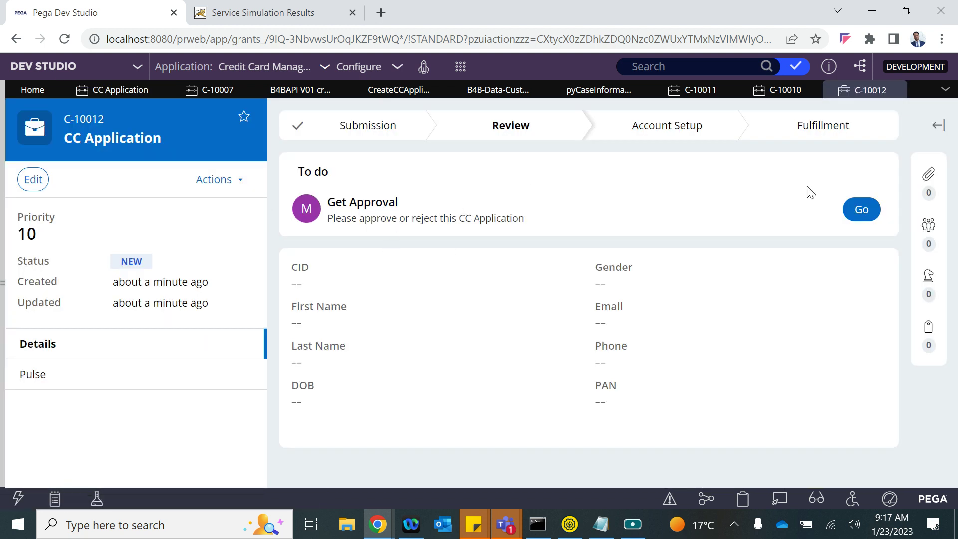
{"action": "left_click", "coordinate": [862, 209]}
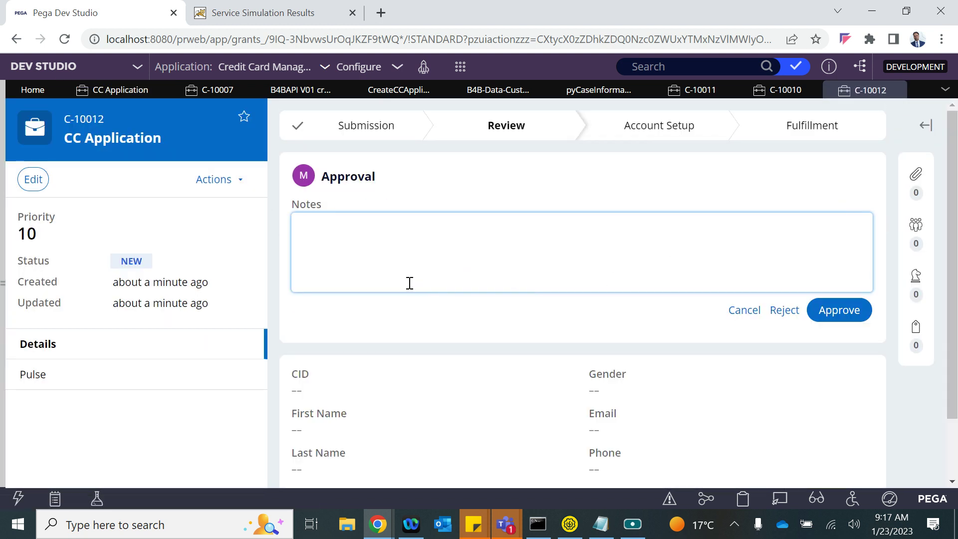
{"action": "left_click", "coordinate": [742, 498]}
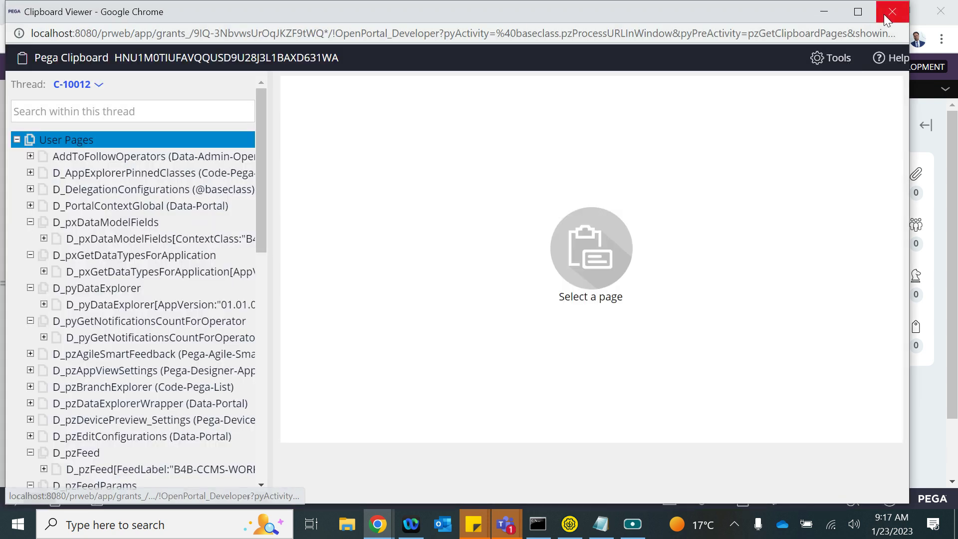
{"action": "left_click", "coordinate": [891, 12]}
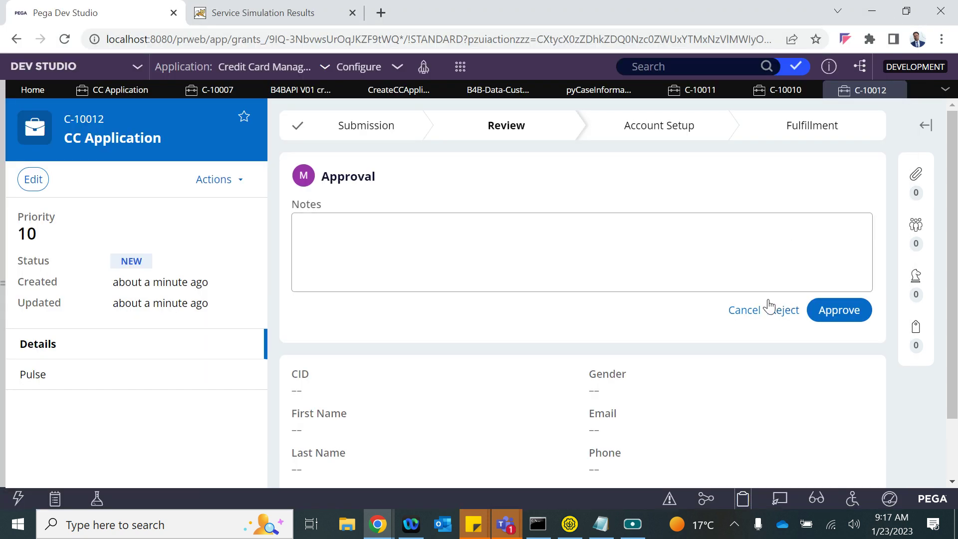
{"action": "left_click", "coordinate": [741, 310]}
{"action": "key", "text": "alt+Tab"}
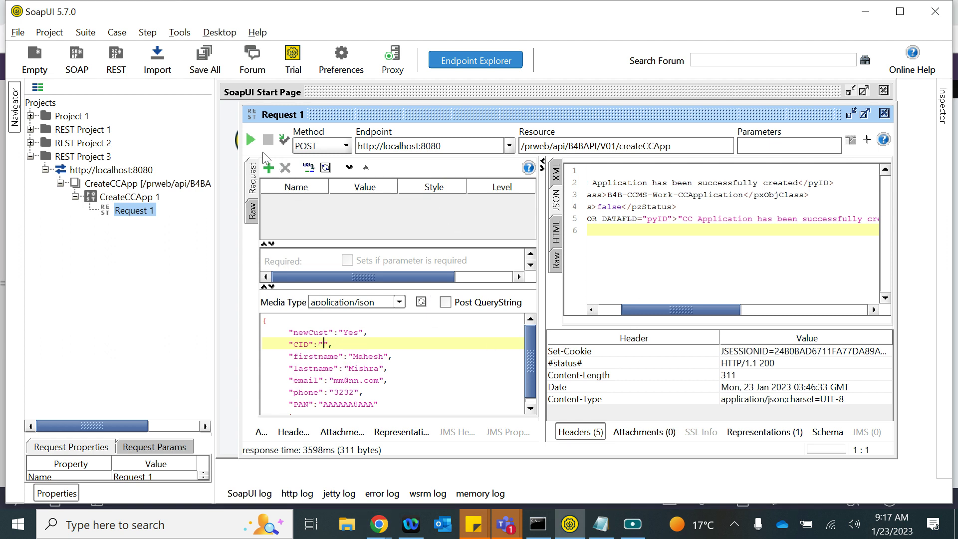
- Resend the createCCApp request and select the returned case ID C-10013 in the response
{"action": "left_click", "coordinate": [250, 140]}
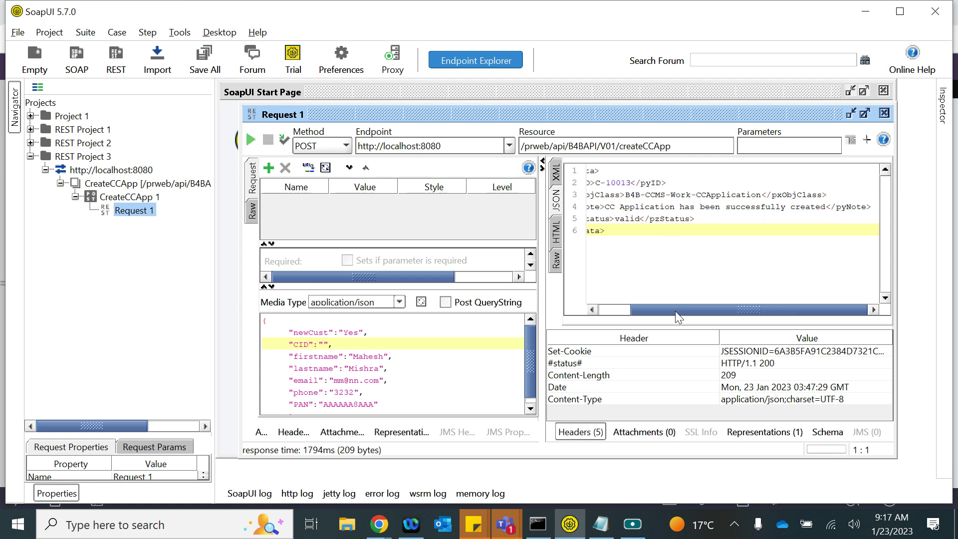
{"action": "left_click_drag", "start_coordinate": [689, 298], "coordinate": [642, 303]}
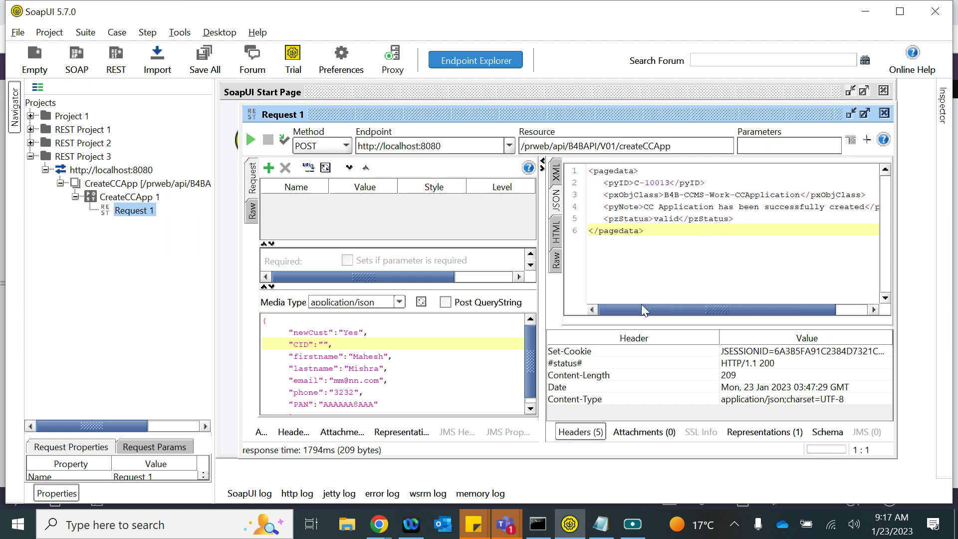
{"action": "left_click", "coordinate": [649, 184]}
{"action": "left_click_drag", "start_coordinate": [634, 185], "coordinate": [664, 186]}
{"action": "mouse_move", "coordinate": [379, 523]}
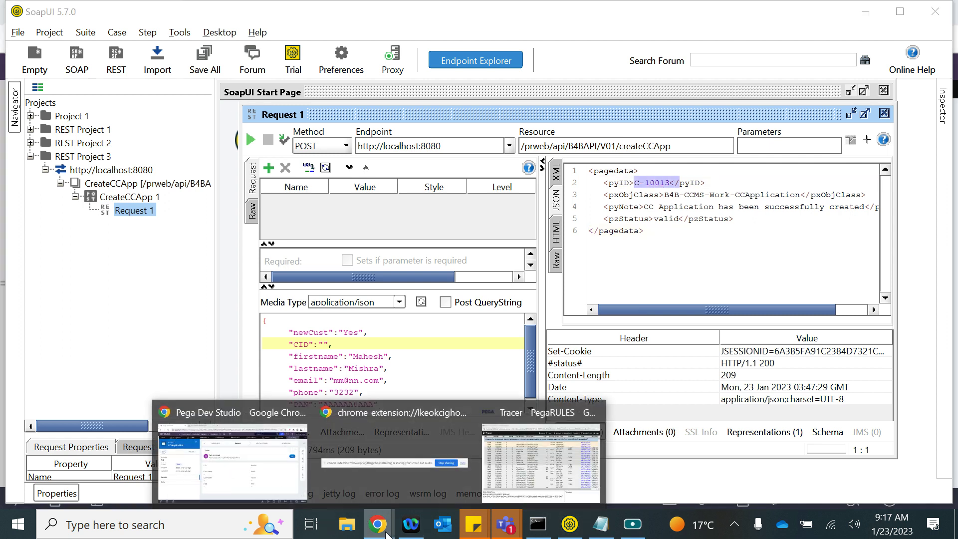
{"action": "left_click", "coordinate": [232, 473]}
- Refresh the CC Application list, open case C-10013, reject its approval, and close the case
{"action": "left_click", "coordinate": [144, 90]}
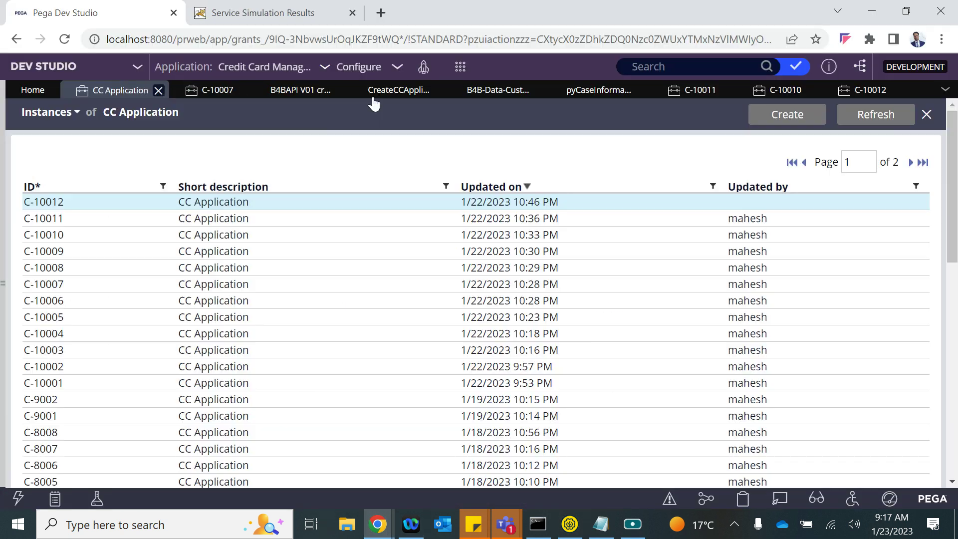
{"action": "left_click", "coordinate": [875, 118]}
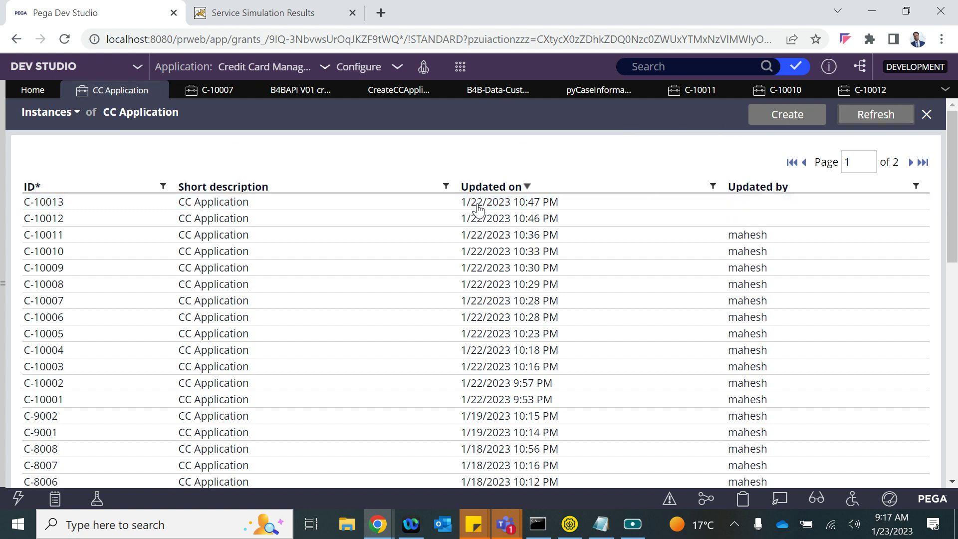
{"action": "left_click", "coordinate": [477, 200]}
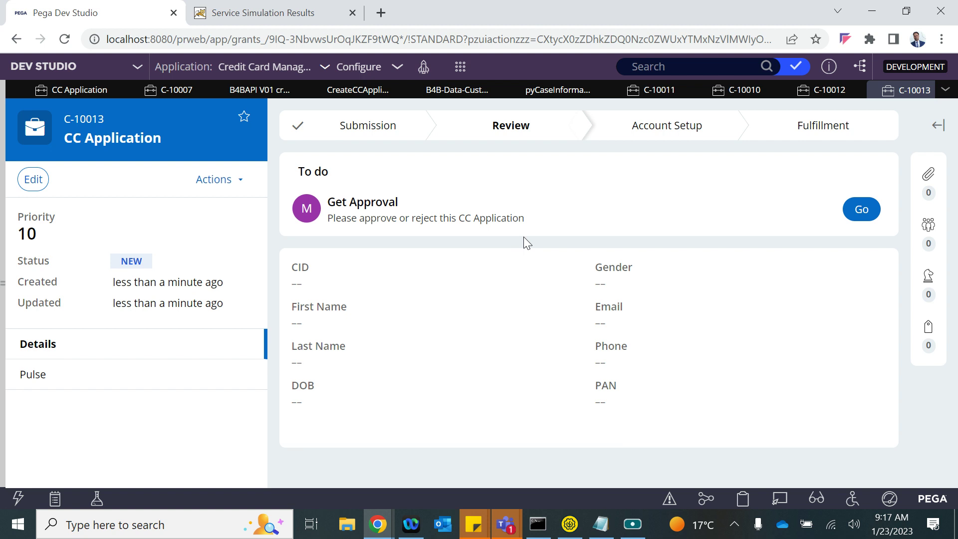
{"action": "left_click", "coordinate": [861, 209]}
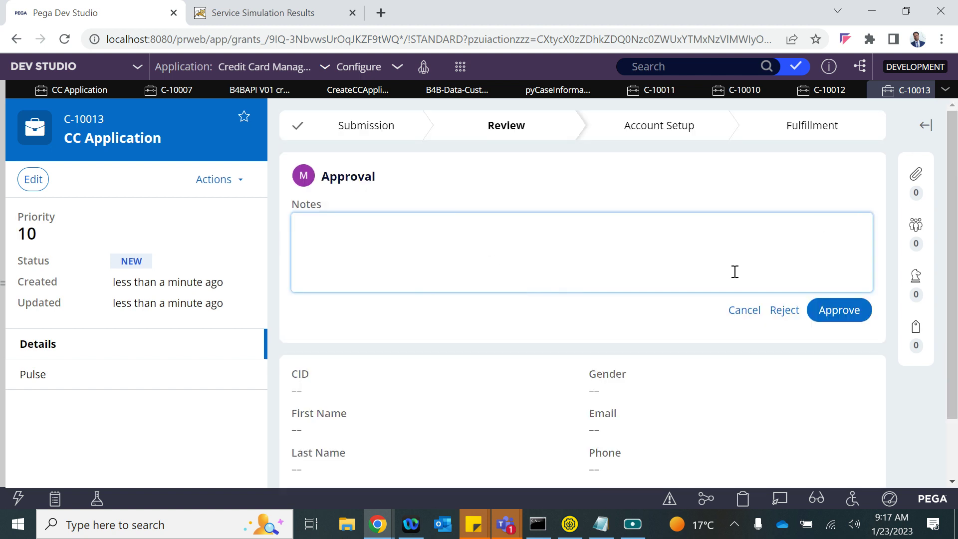
{"action": "left_click", "coordinate": [795, 311]}
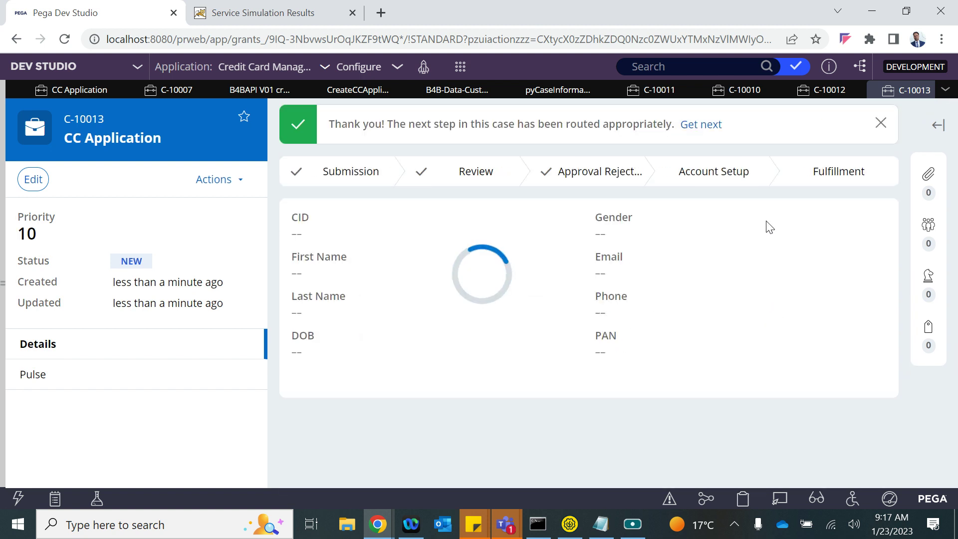
{"action": "left_click", "coordinate": [931, 94]}
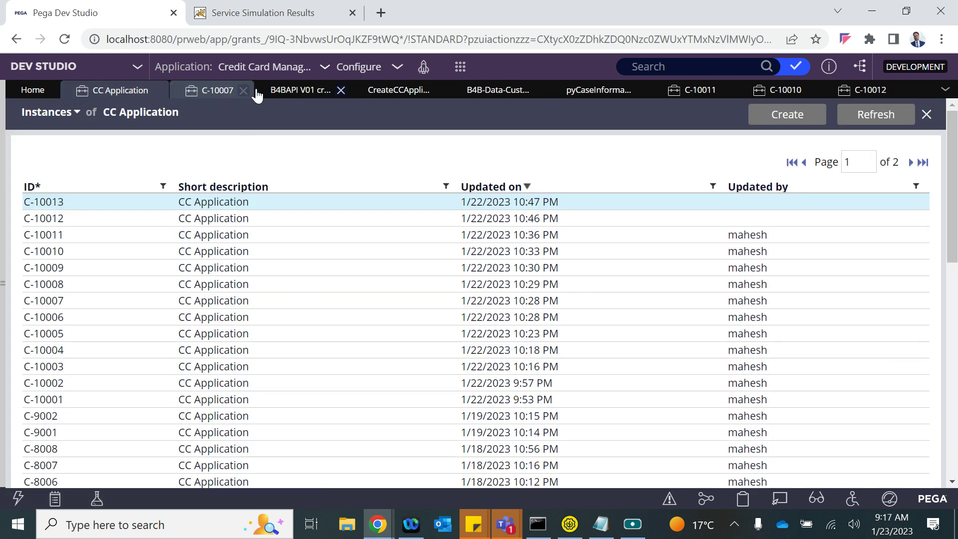
{"action": "left_click", "coordinate": [394, 90]}
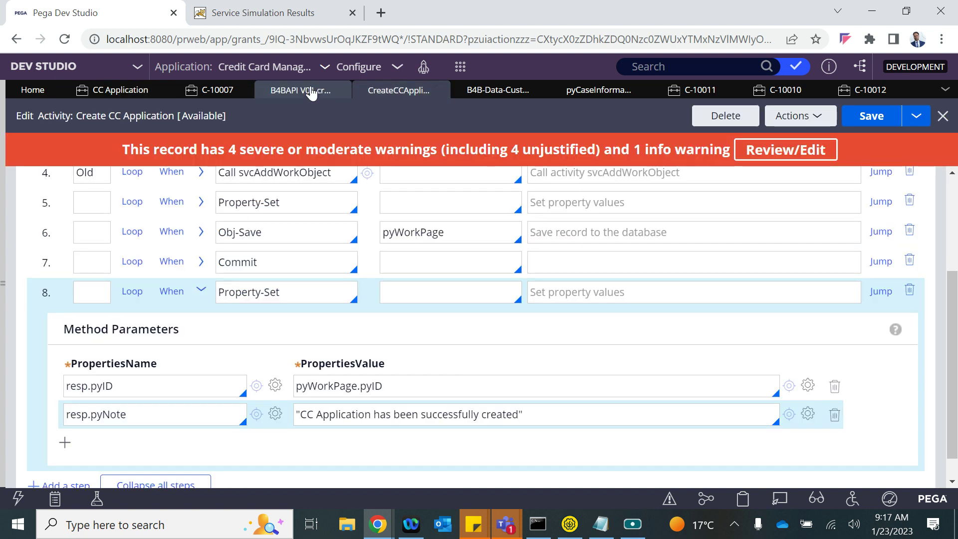
- Browse Records > Integration-Resources > Service Package and open the B4BAPI package
{"action": "left_click", "coordinate": [279, 89]}
{"action": "scroll", "coordinate": [201, 239], "scroll_direction": "up", "scroll_amount": 10}
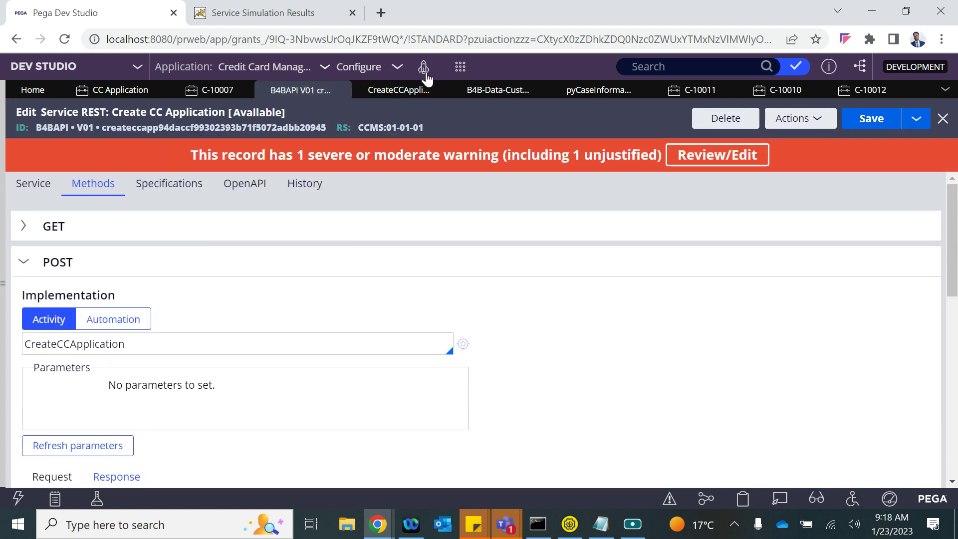
{"action": "left_click", "coordinate": [4, 265]}
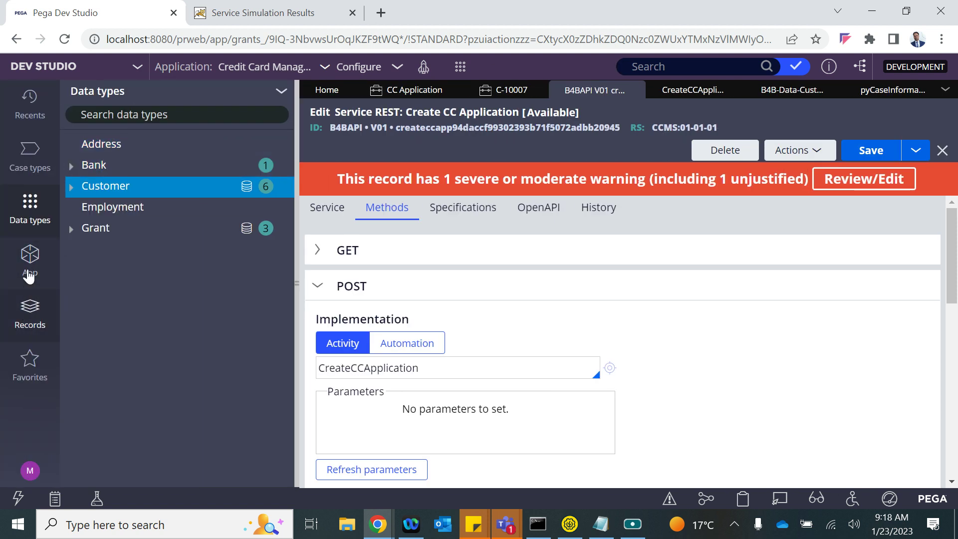
{"action": "left_click", "coordinate": [29, 322]}
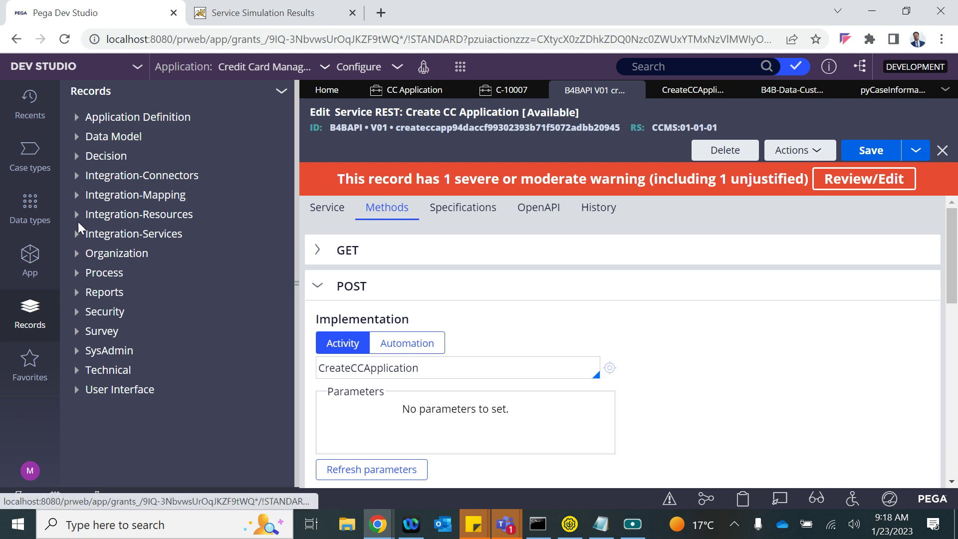
{"action": "left_click", "coordinate": [77, 215]}
{"action": "scroll", "coordinate": [132, 349], "scroll_direction": "down", "scroll_amount": 3}
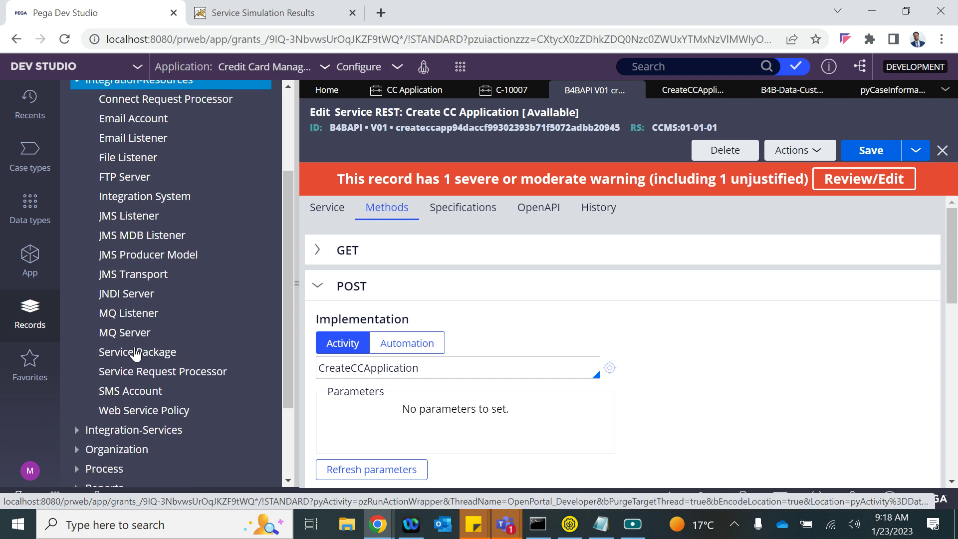
{"action": "left_click", "coordinate": [130, 352]}
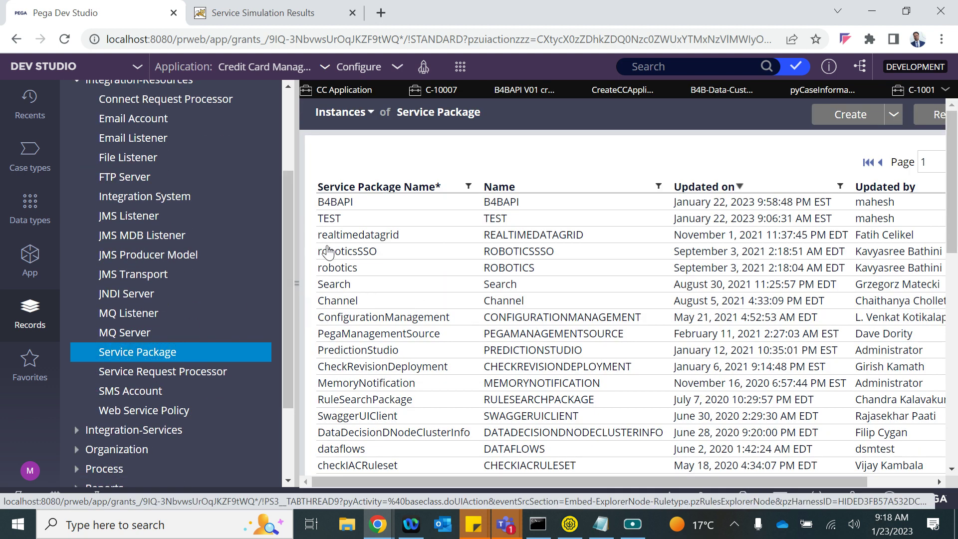
{"action": "left_click", "coordinate": [354, 204]}
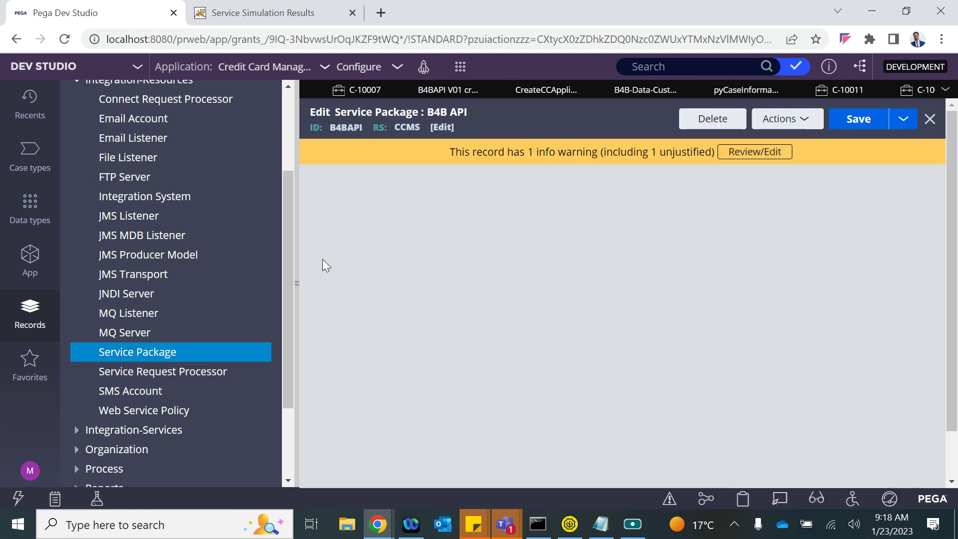
- Require Basic authentication and TLS/SSL on the B4BAPI service package and save it
{"action": "left_click", "coordinate": [296, 285]}
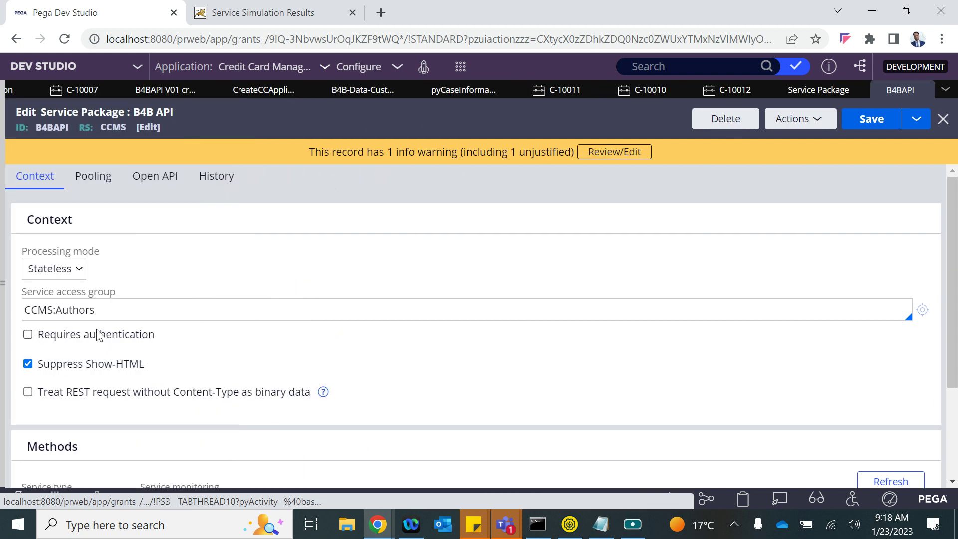
{"action": "left_click", "coordinate": [28, 335]}
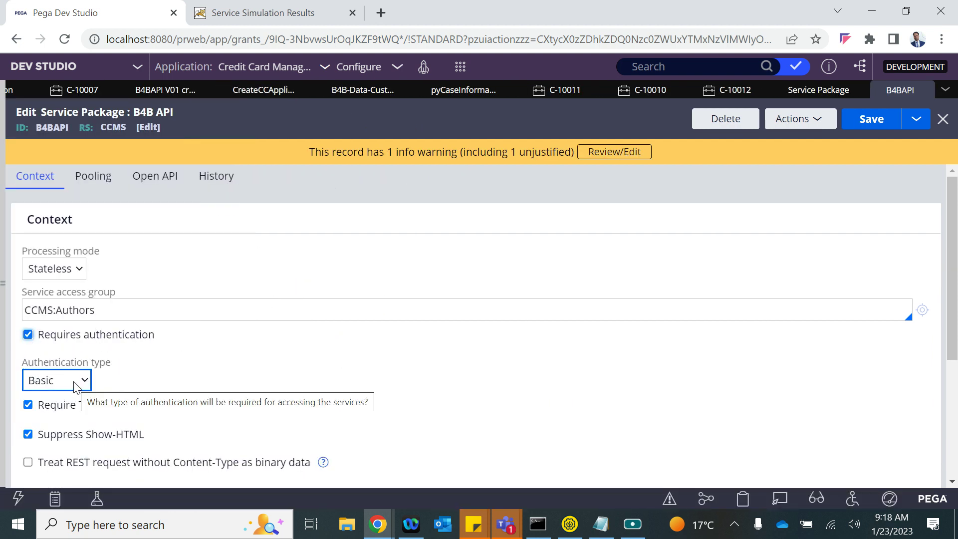
{"action": "left_click", "coordinate": [869, 117]}
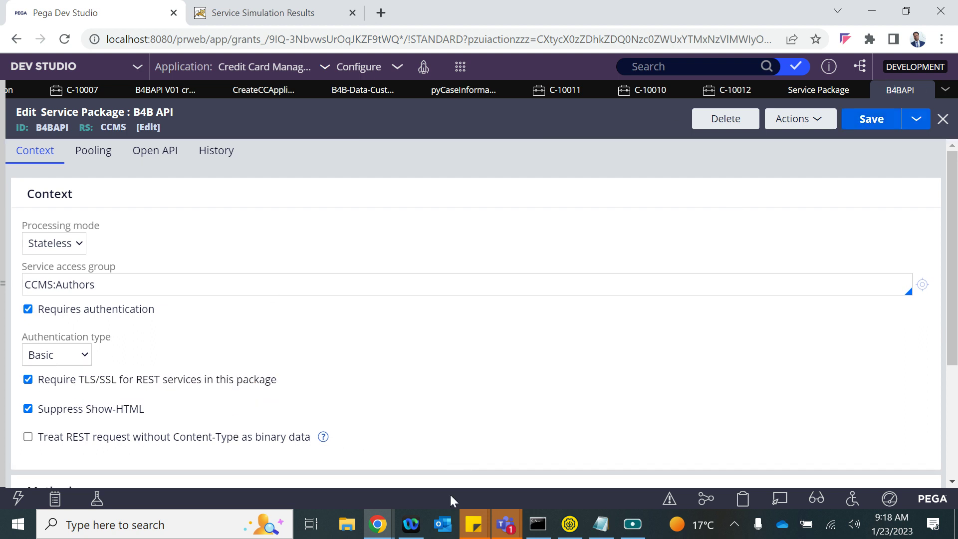
{"action": "left_click", "coordinate": [569, 523]}
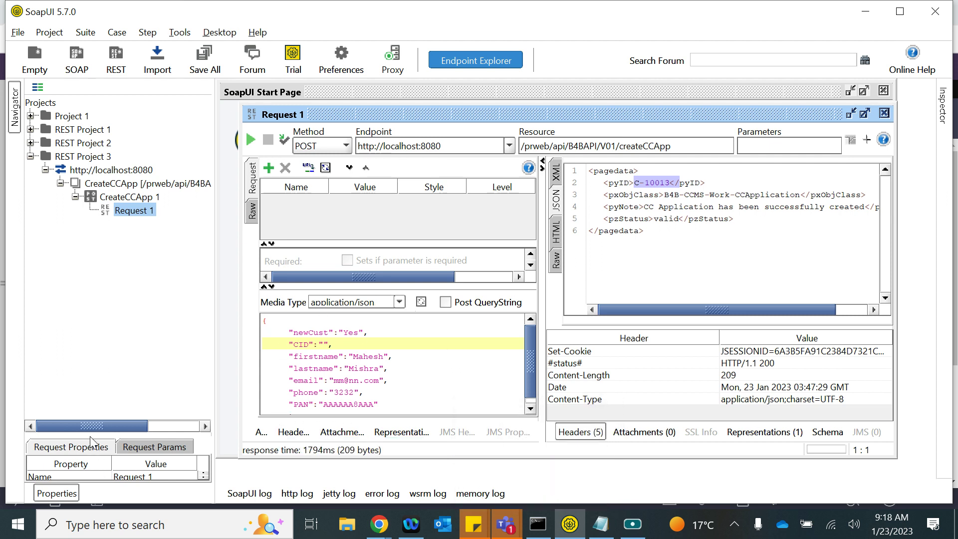
- Fill in the user's Username and Password values in the request properties
{"action": "left_click", "coordinate": [300, 368]}
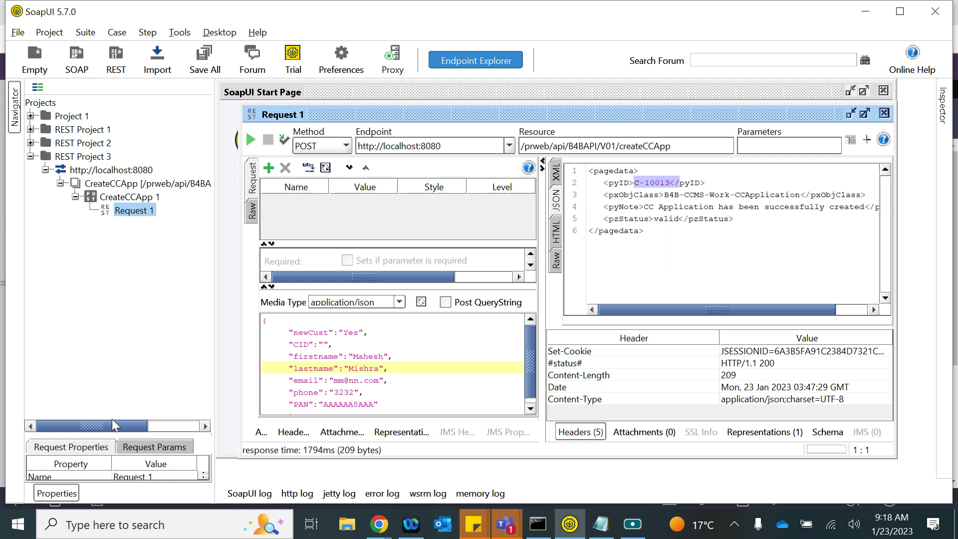
{"action": "scroll", "coordinate": [99, 459], "scroll_direction": "down", "scroll_amount": 1}
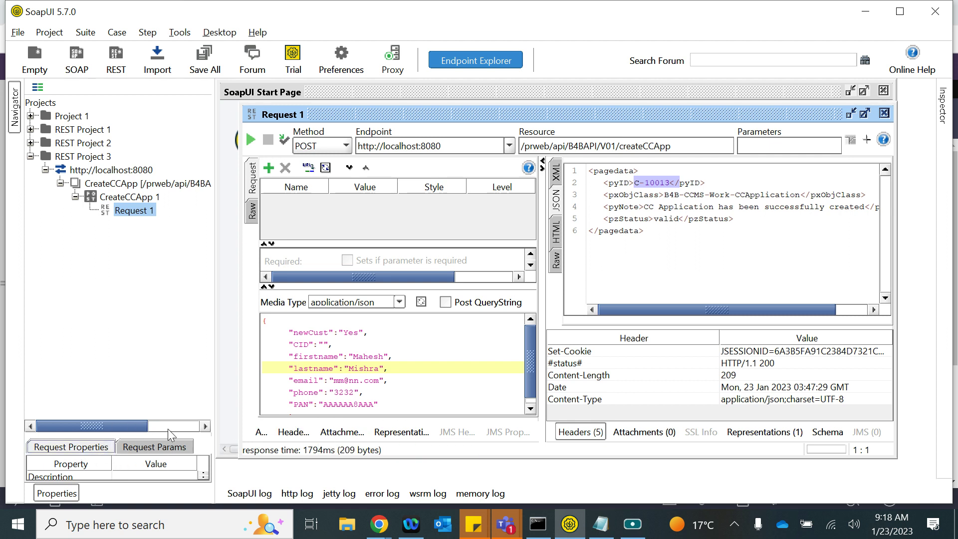
{"action": "left_click", "coordinate": [61, 494]}
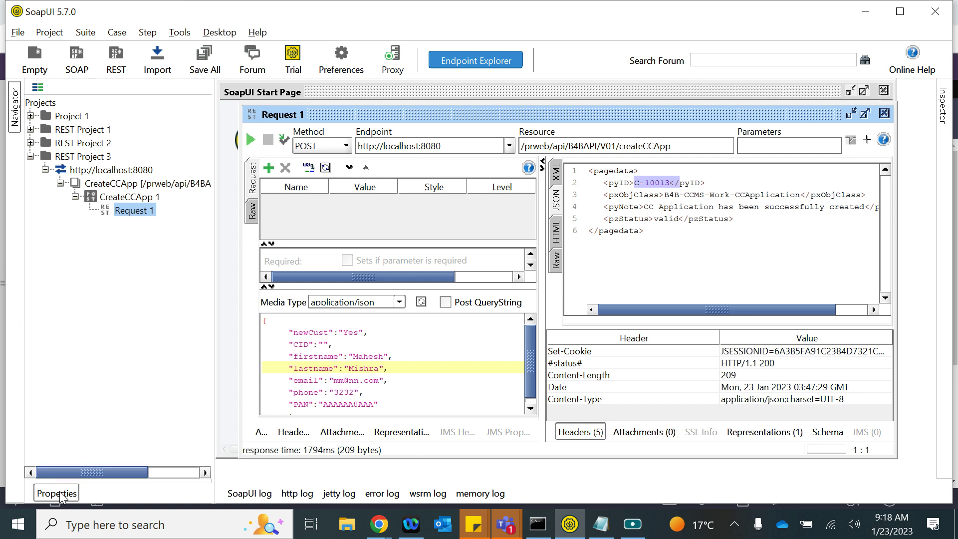
{"action": "left_click", "coordinate": [73, 493]}
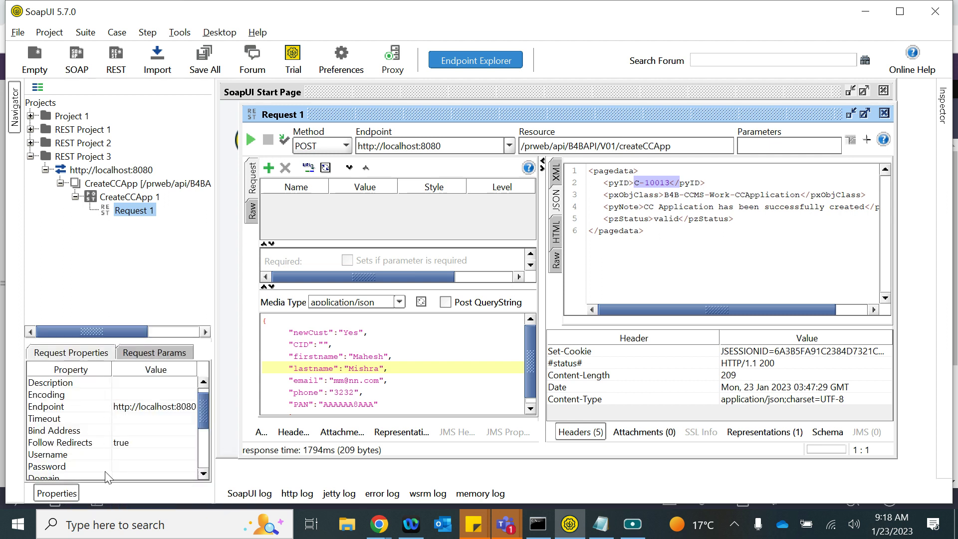
{"action": "left_click", "coordinate": [130, 454]}
{"action": "left_click", "coordinate": [130, 454]}
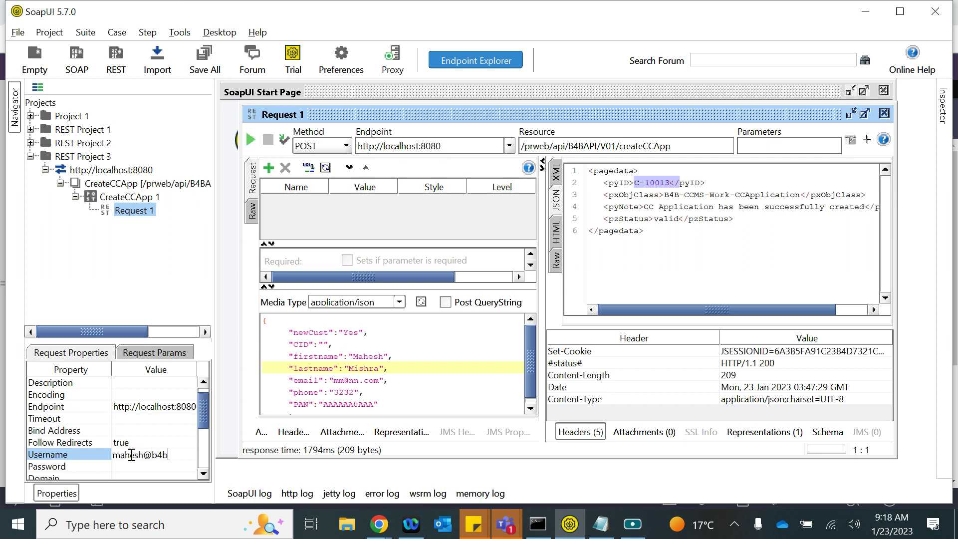
{"action": "left_click", "coordinate": [140, 465]}
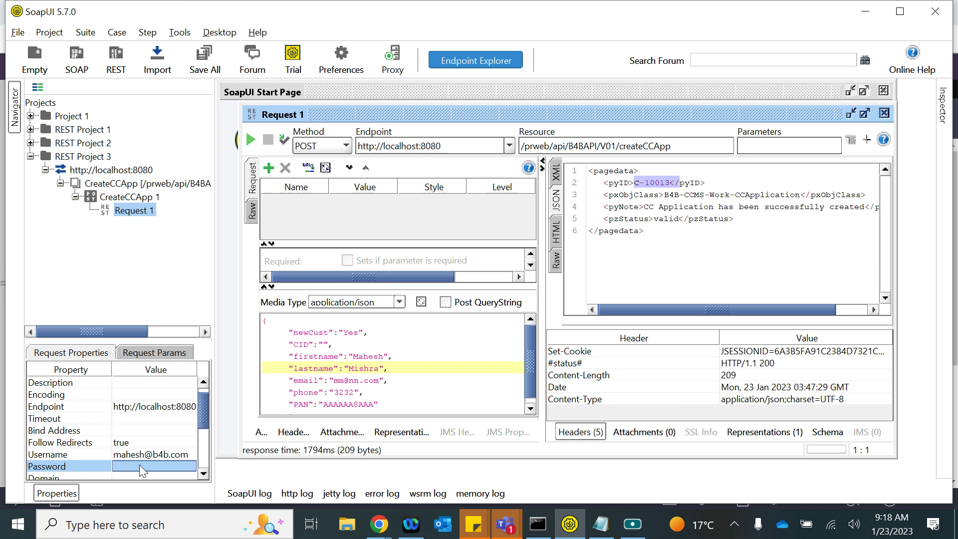
{"action": "left_click", "coordinate": [139, 466]}
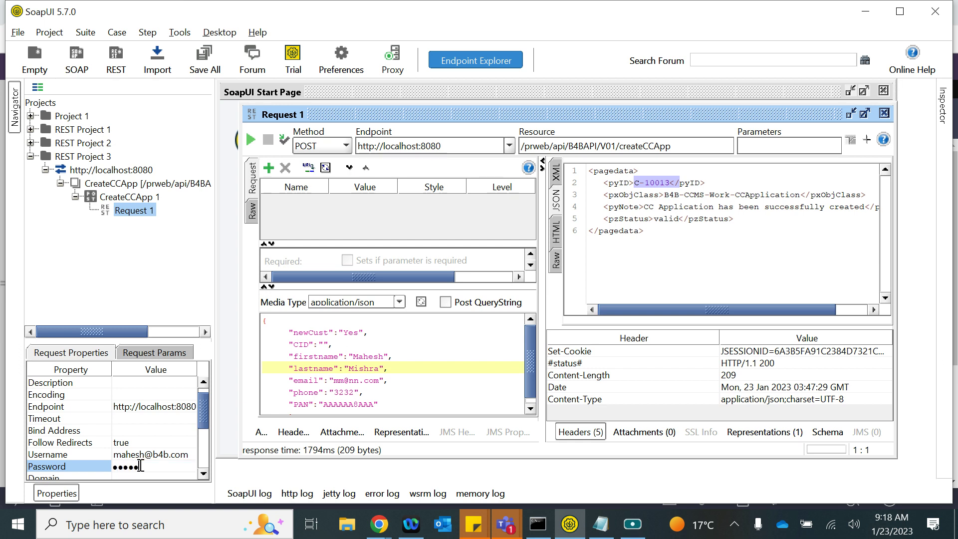
- Send the request with credentials, view the JSON response, and resend, getting HTTP 403
{"action": "left_click", "coordinate": [251, 140]}
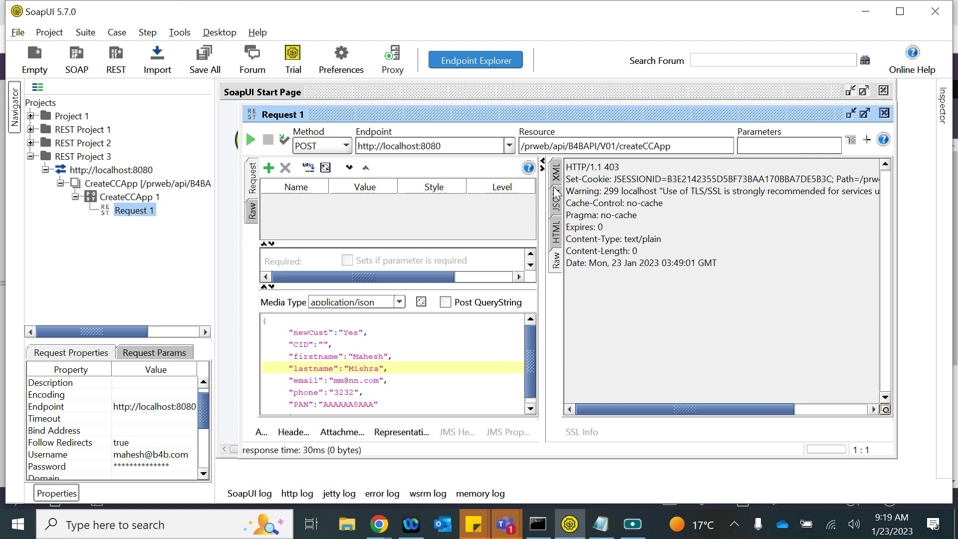
{"action": "left_click", "coordinate": [557, 208]}
{"action": "left_click", "coordinate": [250, 140]}
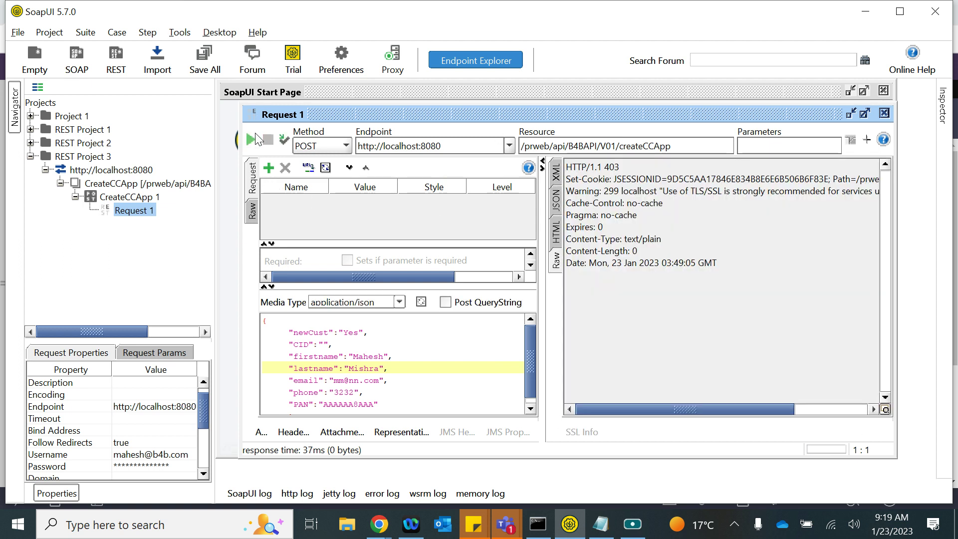
- Uncheck Require TLS/SSL on B4BAPI, keep Suppress Show-HTML checked, and save the package
{"action": "key", "text": "alt+Tab"}
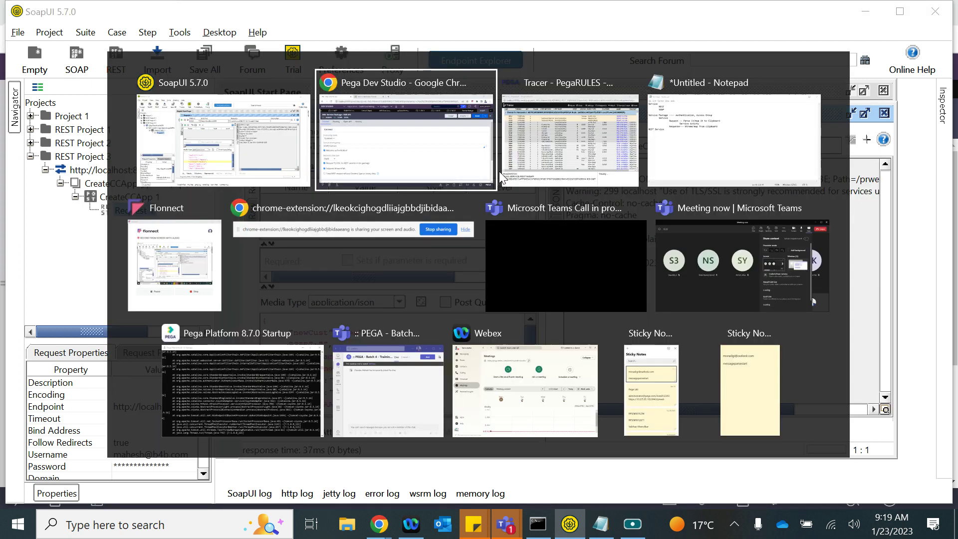
{"action": "left_click", "coordinate": [880, 121]}
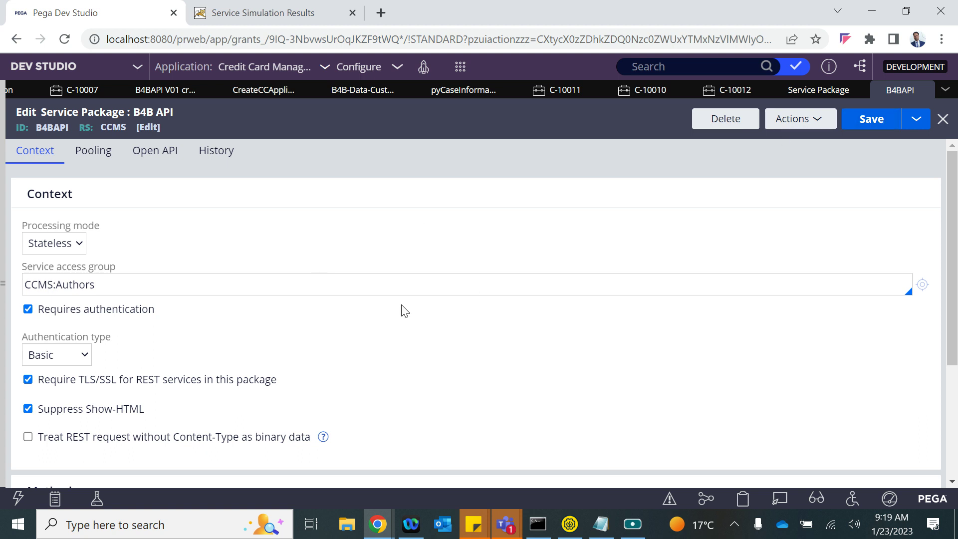
{"action": "left_click", "coordinate": [28, 380]}
{"action": "left_click", "coordinate": [27, 409]}
{"action": "left_click", "coordinate": [861, 121]}
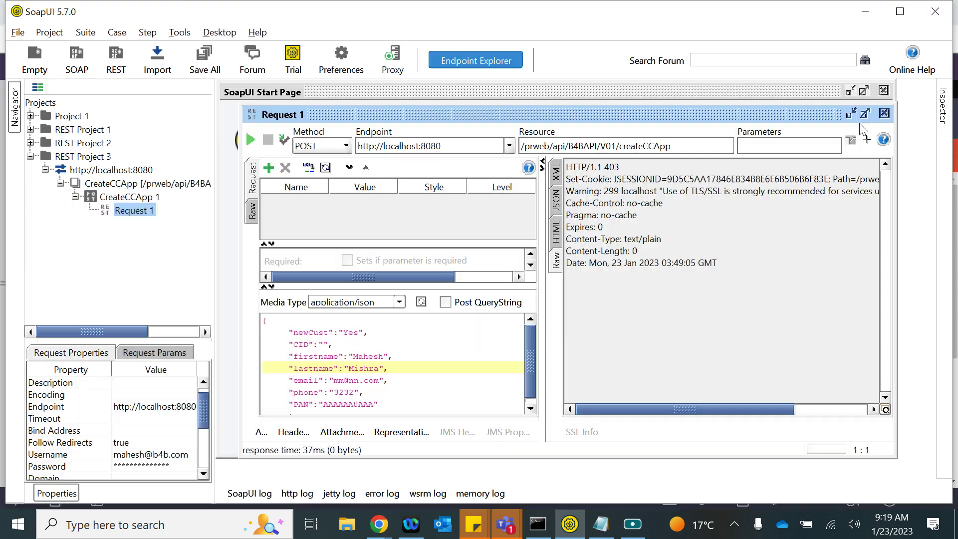
{"action": "left_click", "coordinate": [28, 442]}
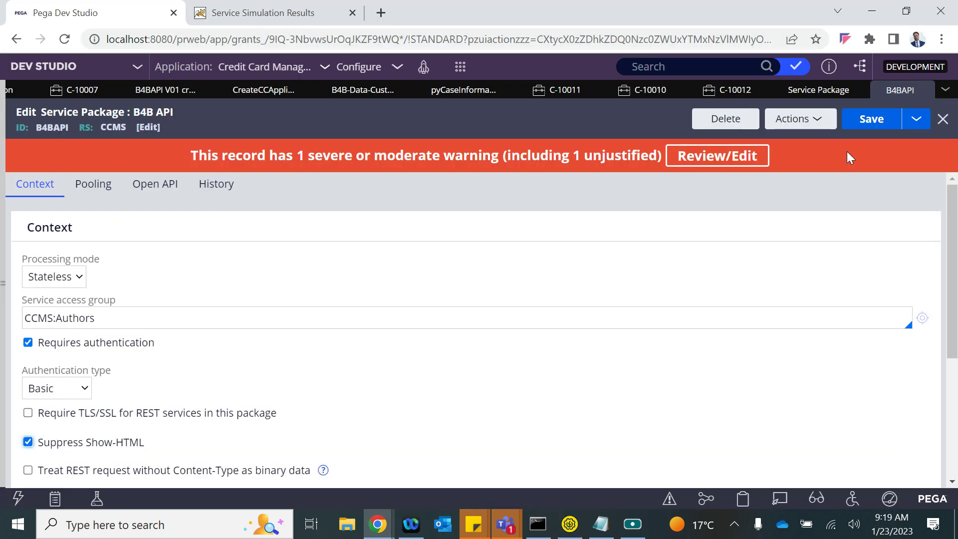
{"action": "left_click", "coordinate": [869, 125]}
{"action": "key", "text": "alt+Tab"}
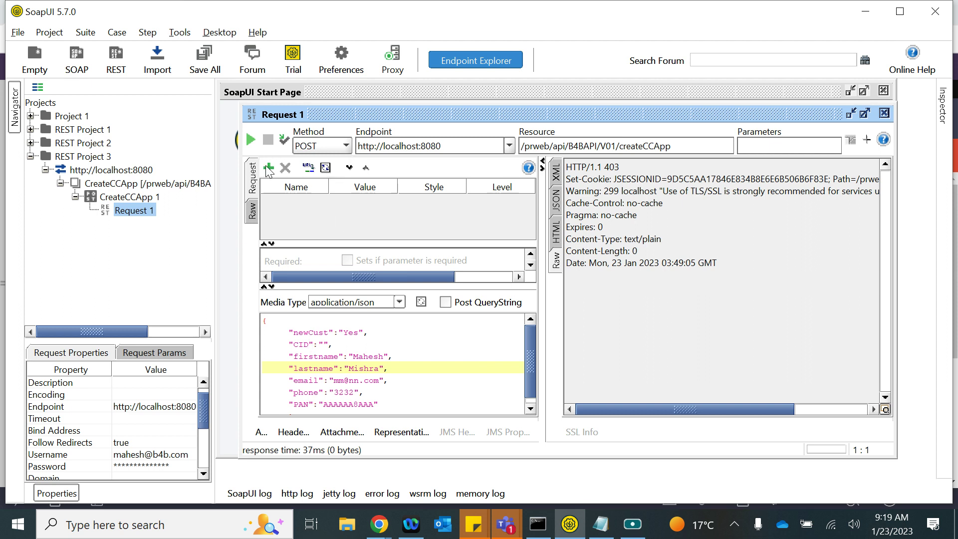
- Resend createCCApp, view the HTTP 401 response as JSON, and scroll to the Username property
{"action": "left_click", "coordinate": [250, 140]}
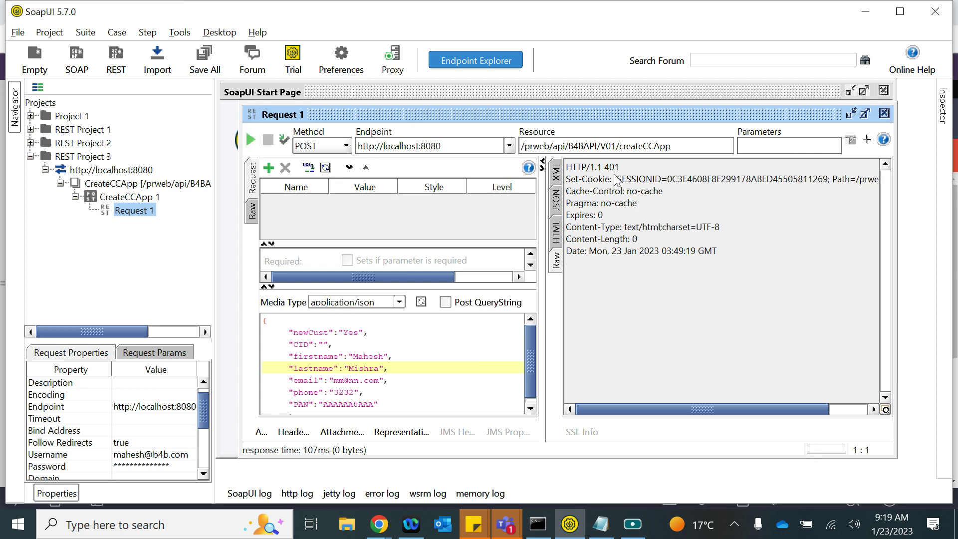
{"action": "left_click", "coordinate": [557, 205]}
{"action": "left_click", "coordinate": [337, 376]}
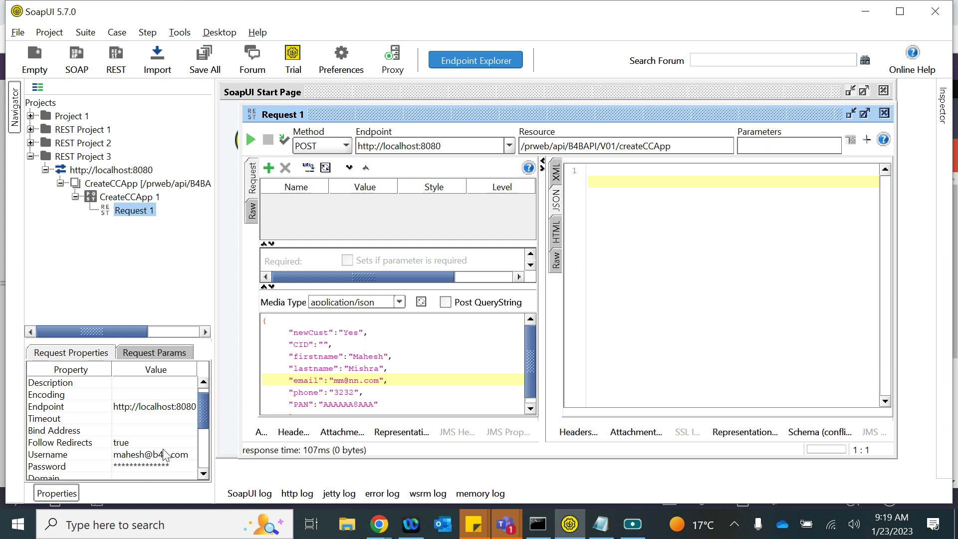
{"action": "scroll", "coordinate": [106, 449], "scroll_direction": "down", "scroll_amount": 1}
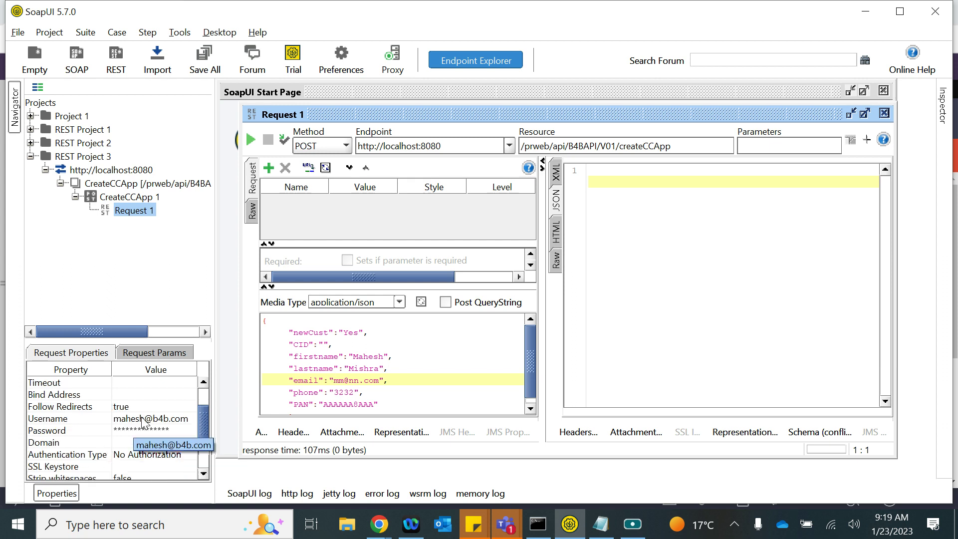
- Open the logged-in operator's record from the avatar menu and copy its operator ID
{"action": "mouse_move", "coordinate": [379, 524]}
{"action": "left_click", "coordinate": [198, 474]}
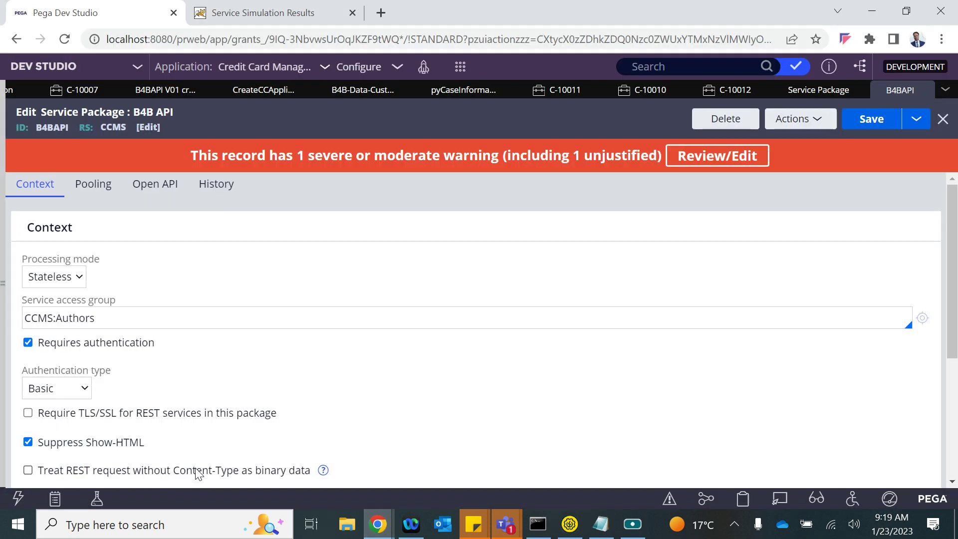
{"action": "mouse_move", "coordinate": [4, 376]}
{"action": "left_click", "coordinate": [30, 470]}
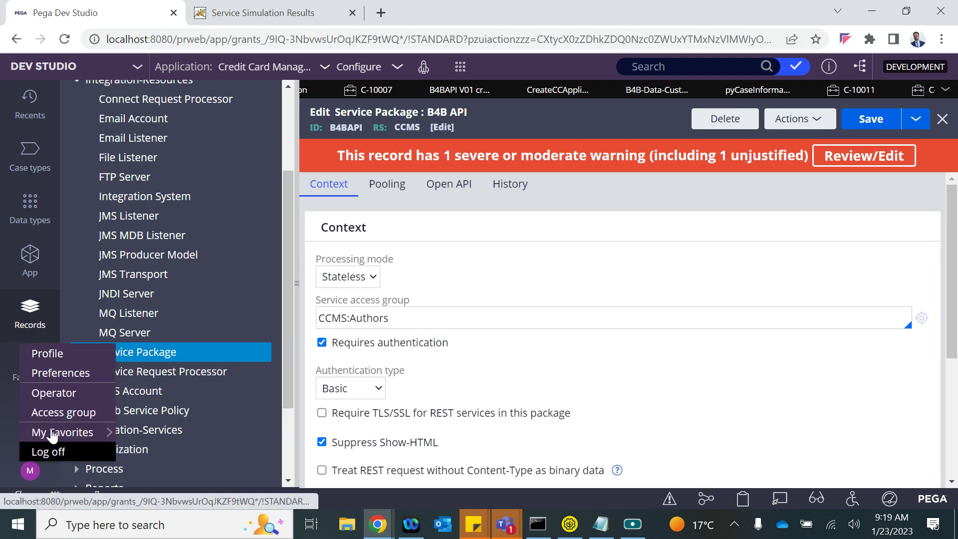
{"action": "left_click", "coordinate": [56, 394]}
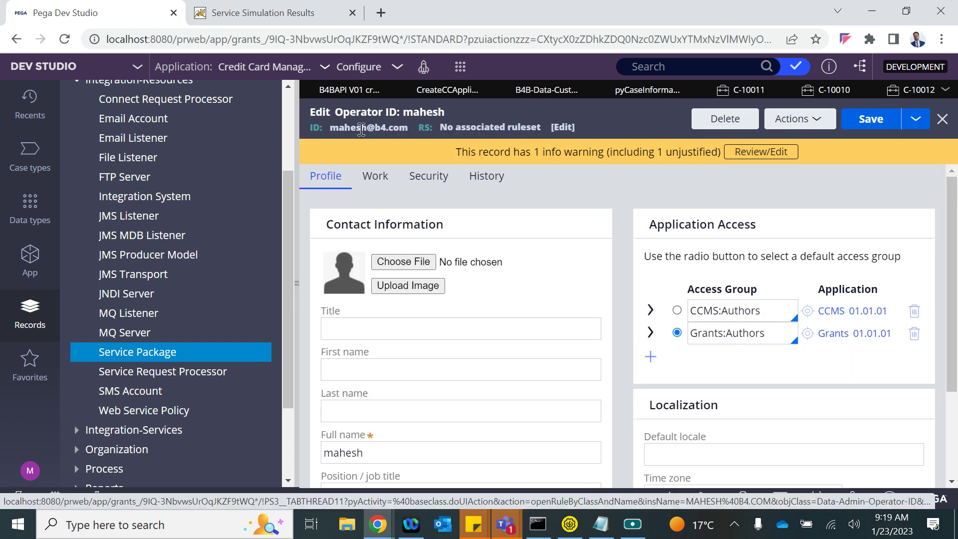
{"action": "double_click", "coordinate": [361, 129]}
{"action": "key", "text": "ctrl+c"}
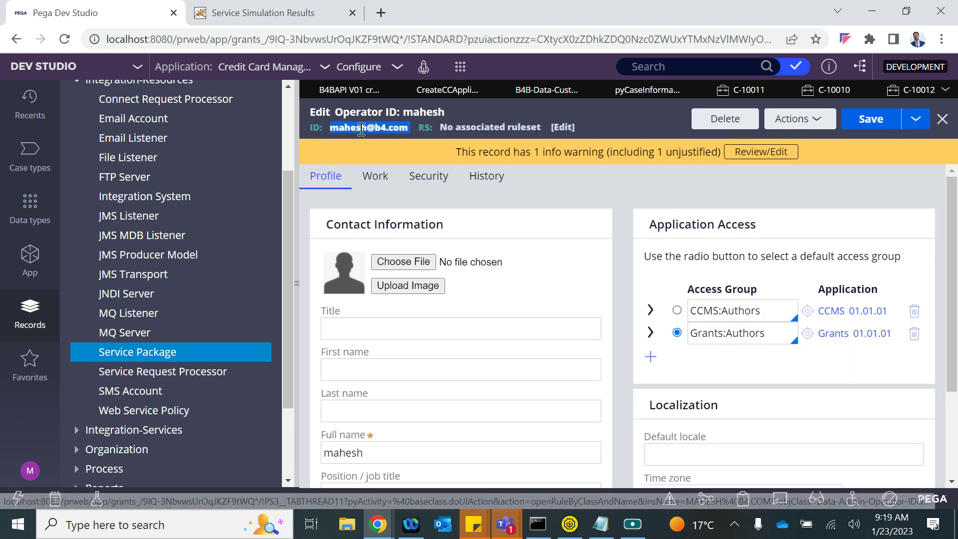
{"action": "key", "text": "alt+Tab"}
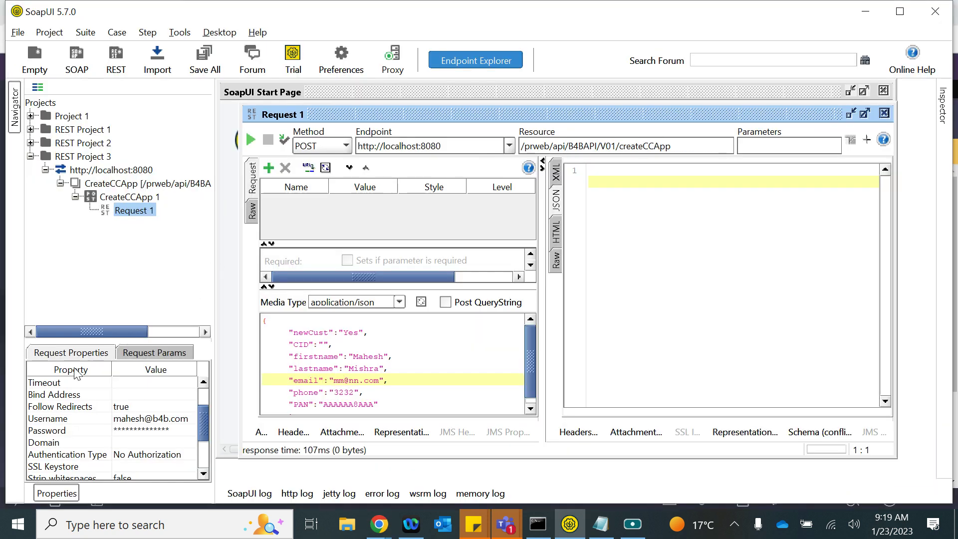
- Replace the request's Username with the copied operator ID and re-enter the password
{"action": "double_click", "coordinate": [132, 418]}
{"action": "key", "text": "ctrl+a"}
{"action": "key", "text": "ctrl+v"}
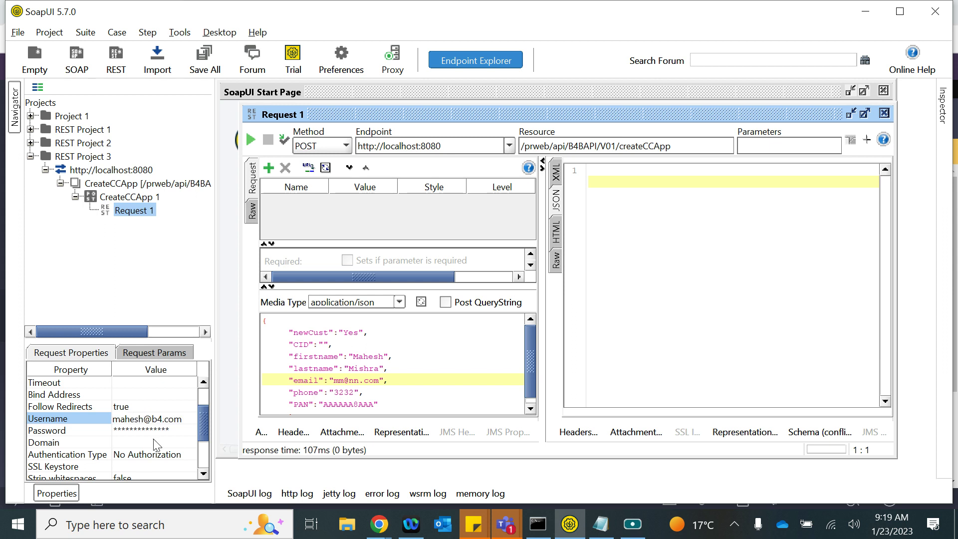
{"action": "double_click", "coordinate": [143, 429]}
{"action": "key", "text": "BackSpace"}
{"action": "type", "text": "ra"}
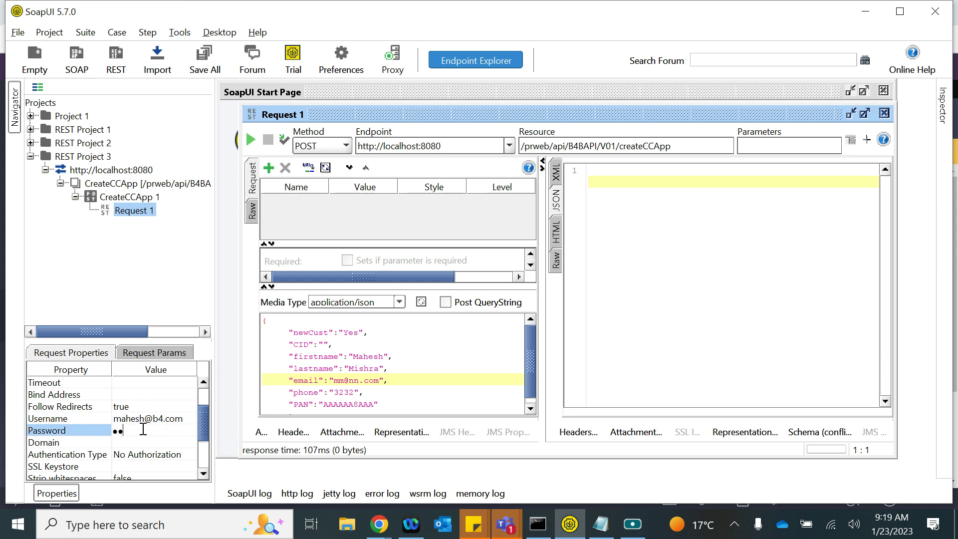
{"action": "key", "text": "Return"}
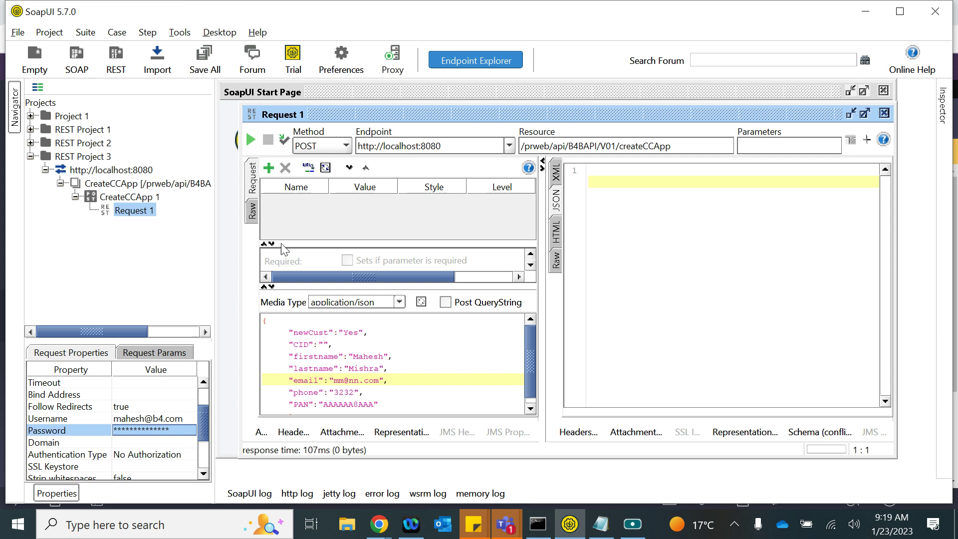
- Skip saving the SoapUI project and resend the request, which returns HTTP 403
{"action": "key", "text": "ctrl+s"}
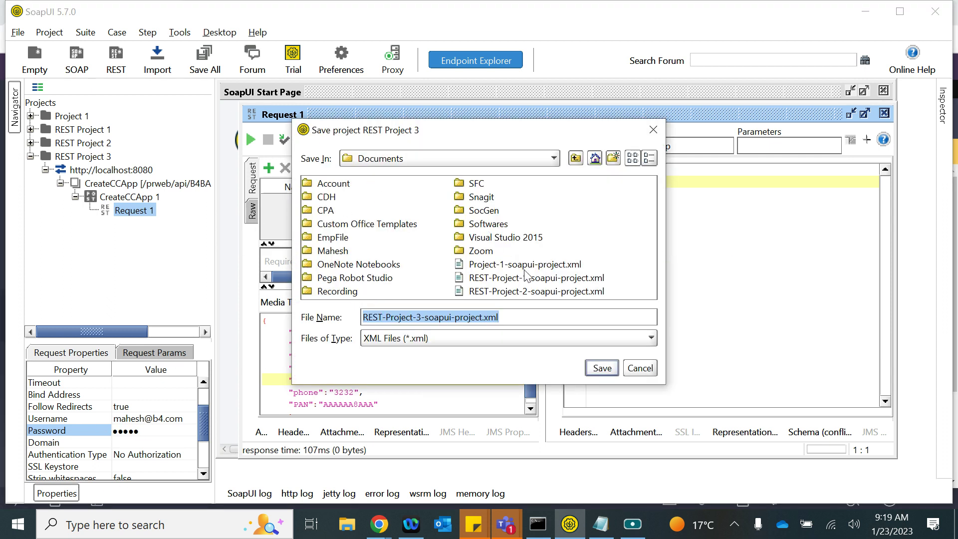
{"action": "left_click", "coordinate": [648, 368]}
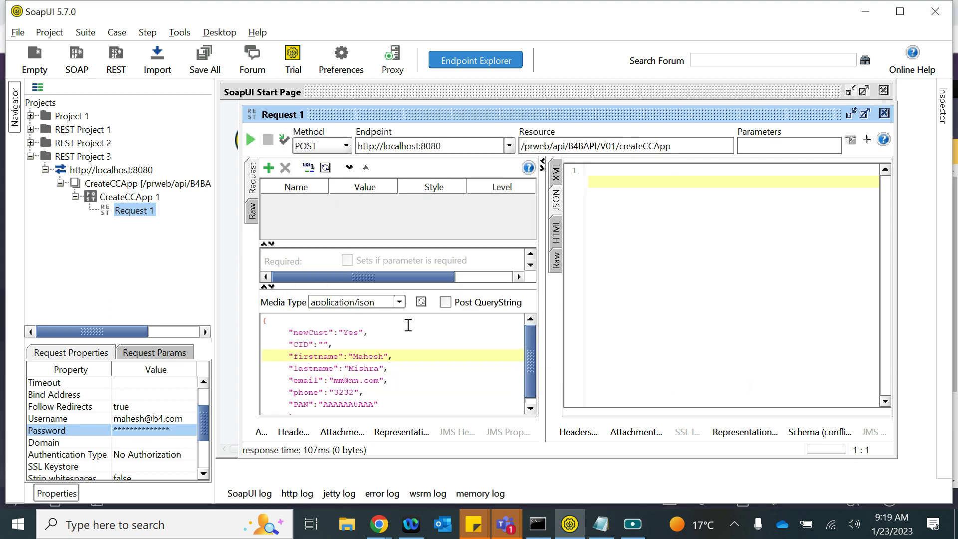
{"action": "left_click", "coordinate": [250, 140]}
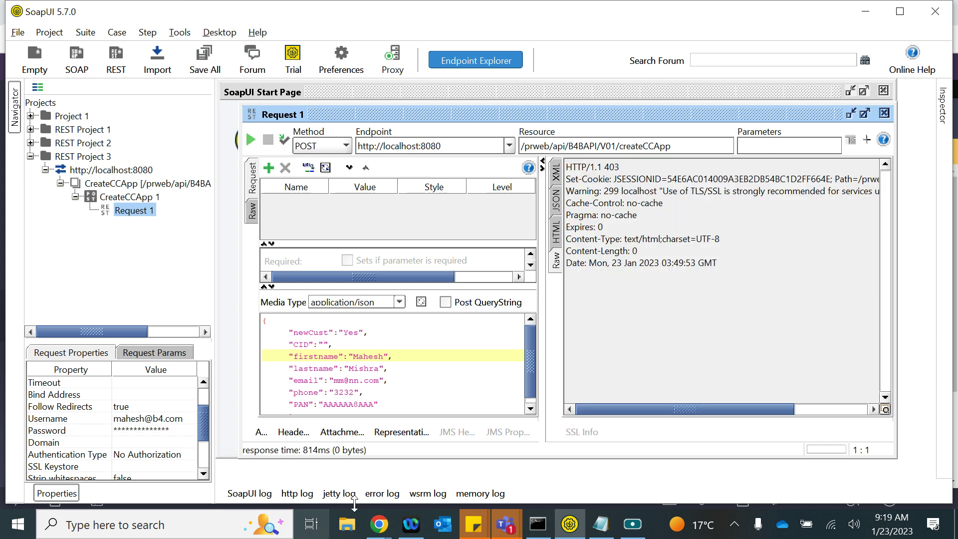
- Bring Pega Dev Studio forward and collapse the records navigation panel
{"action": "mouse_move", "coordinate": [390, 533]}
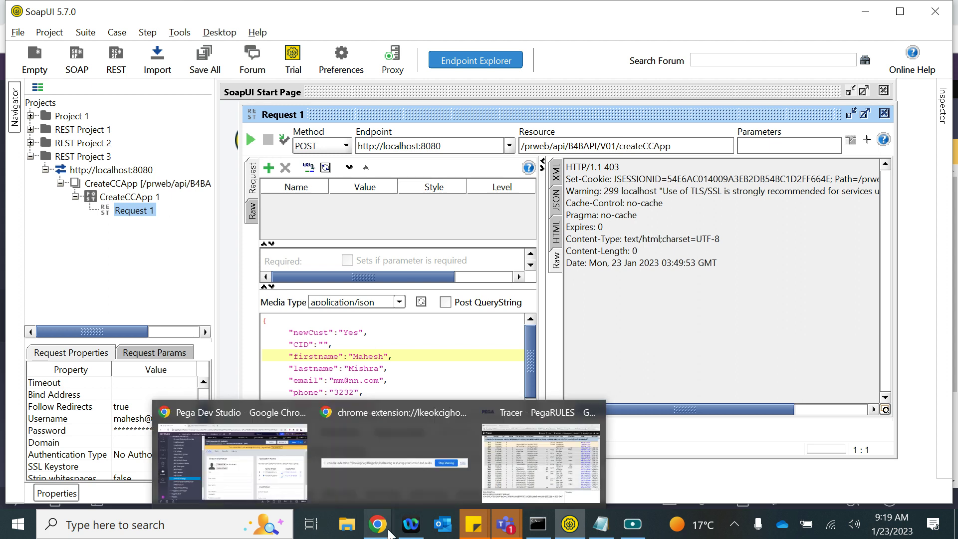
{"action": "left_click", "coordinate": [274, 486]}
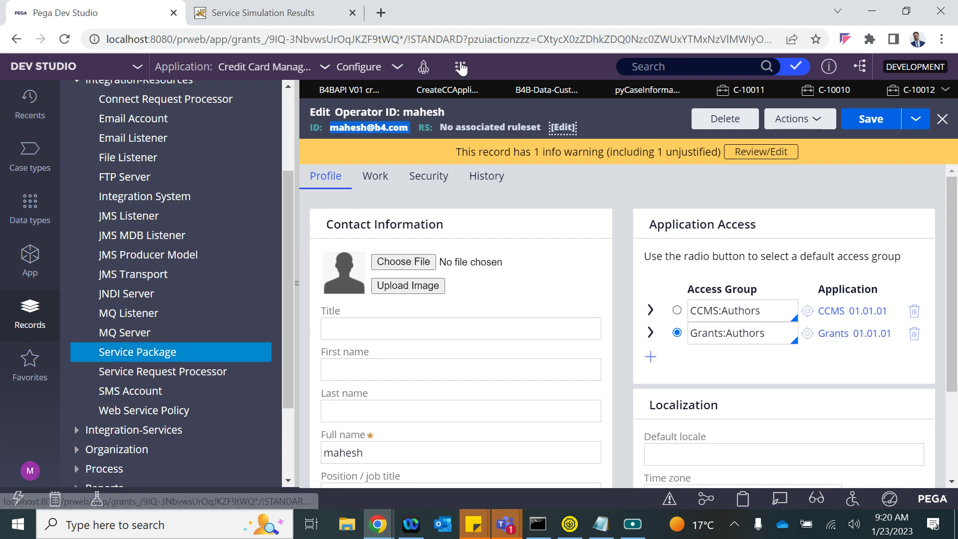
{"action": "left_click", "coordinate": [297, 279]}
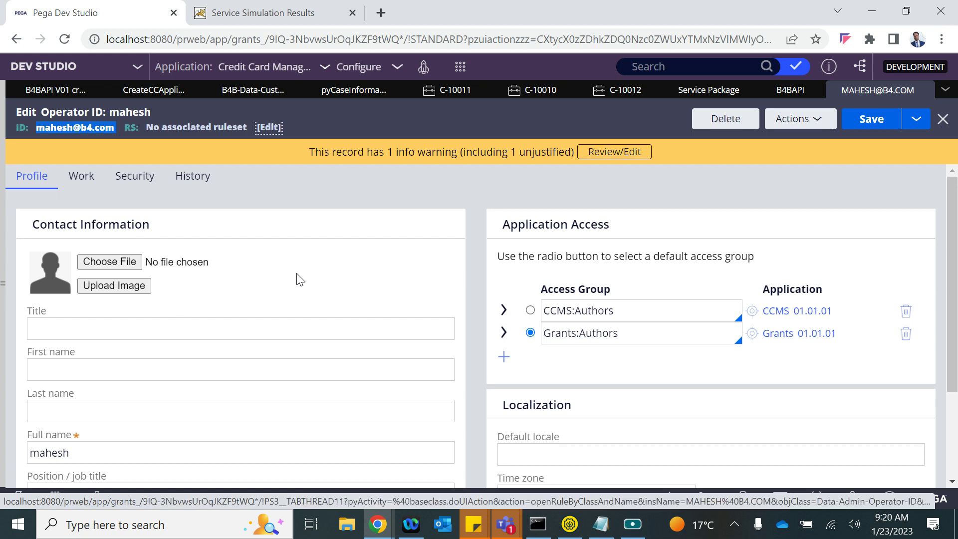
{"action": "key", "text": "alt+Tab"}
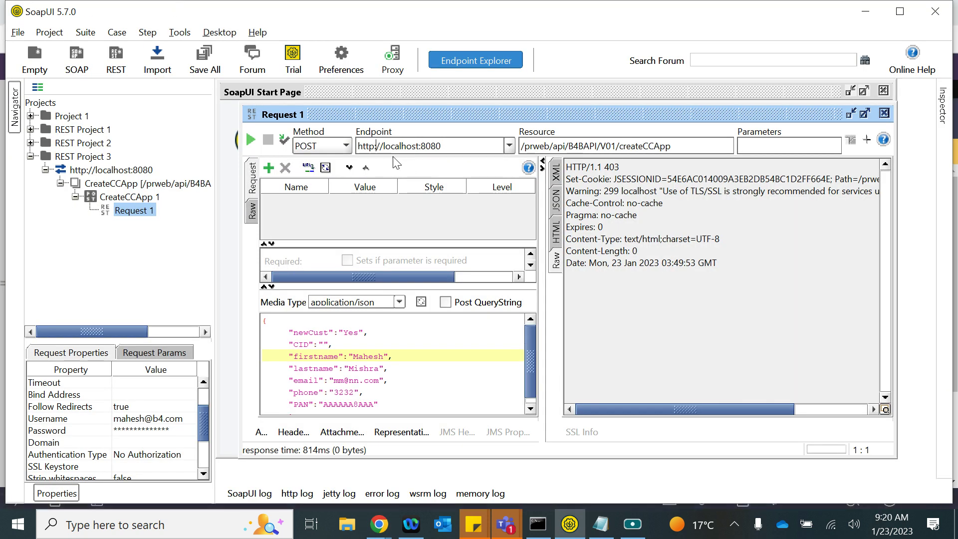
{"action": "key", "text": "alt+Tab"}
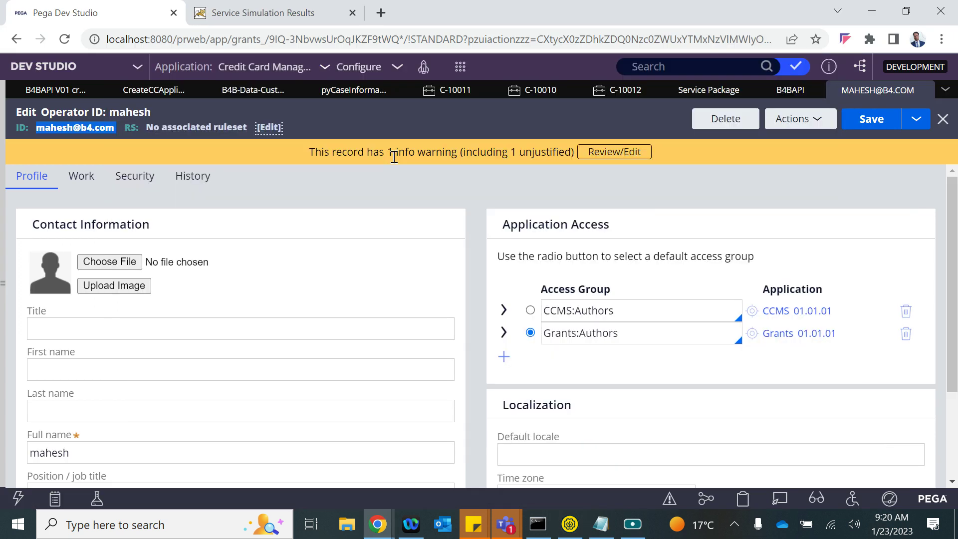
- Open the B4BAPI service package, save it, and resend createCCApp from SoapUI
{"action": "left_click", "coordinate": [783, 96]}
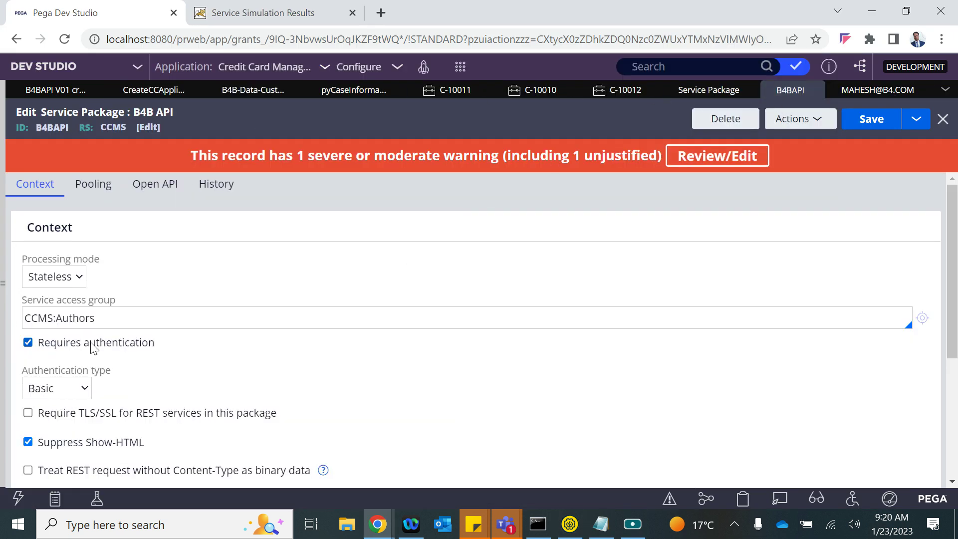
{"action": "scroll", "coordinate": [100, 414], "scroll_direction": "down", "scroll_amount": 1}
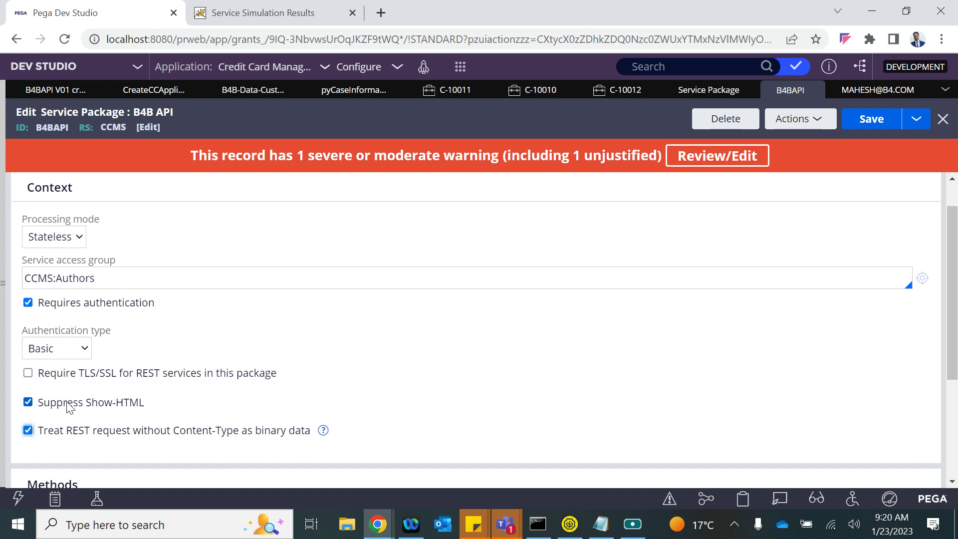
{"action": "scroll", "coordinate": [69, 406], "scroll_direction": "down", "scroll_amount": 3}
{"action": "scroll", "coordinate": [67, 406], "scroll_direction": "up", "scroll_amount": 5}
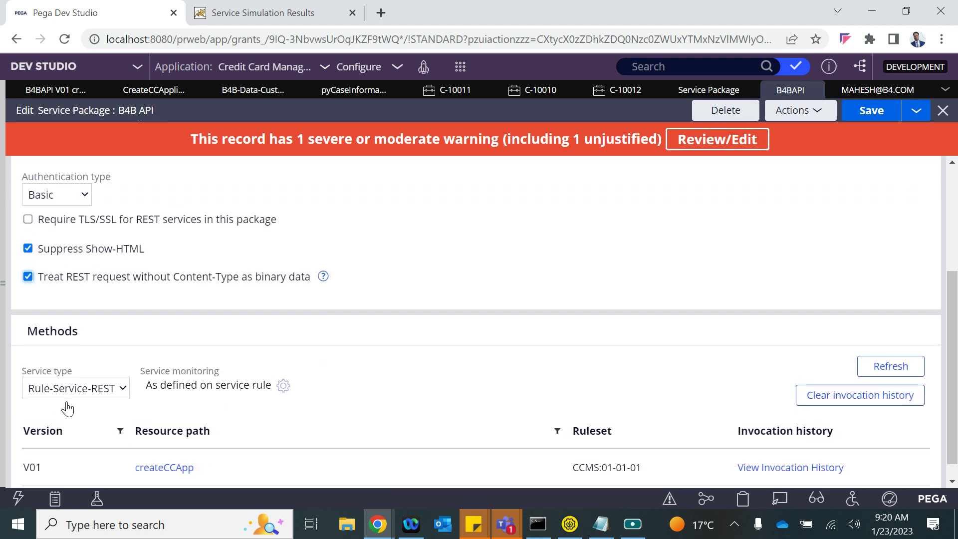
{"action": "left_click", "coordinate": [882, 125]}
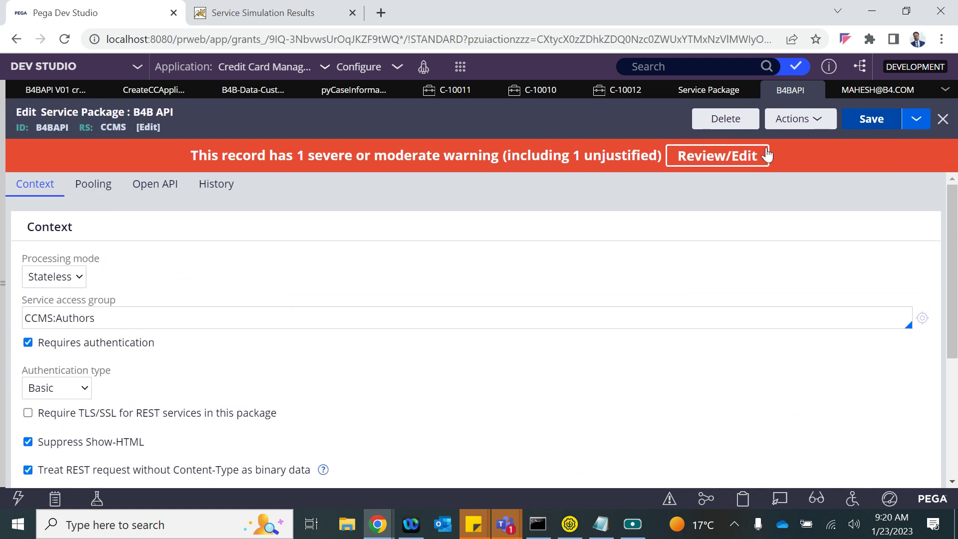
{"action": "left_click", "coordinate": [568, 526]}
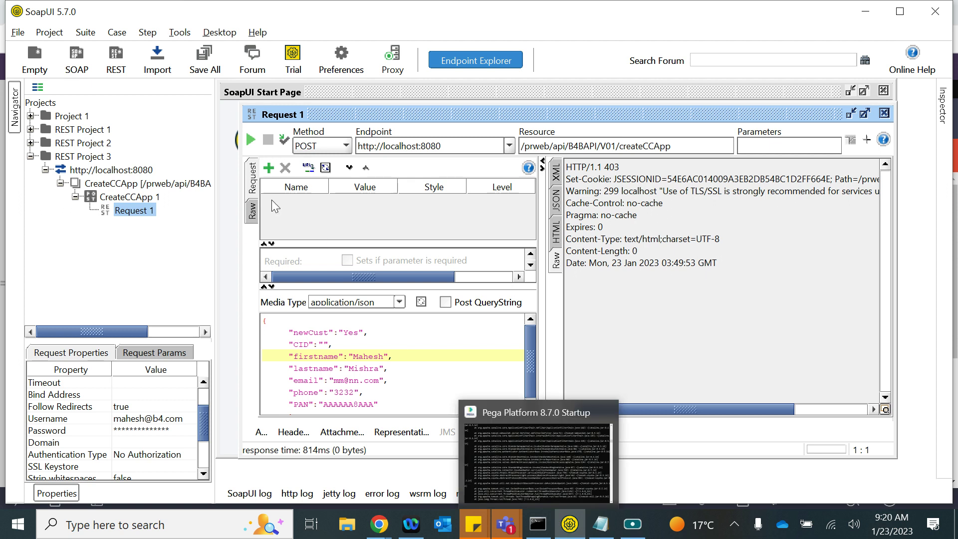
{"action": "left_click", "coordinate": [251, 140]}
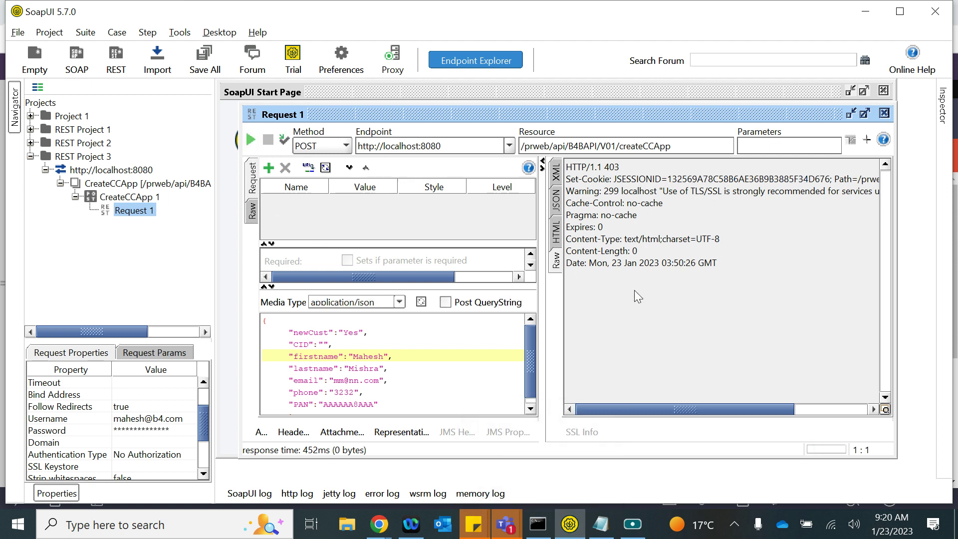
- Toggle the package's TLS/SSL requirement, save, and resend createCCApp from SoapUI several times
{"action": "key", "text": "alt+Tab"}
{"action": "left_click", "coordinate": [28, 413]}
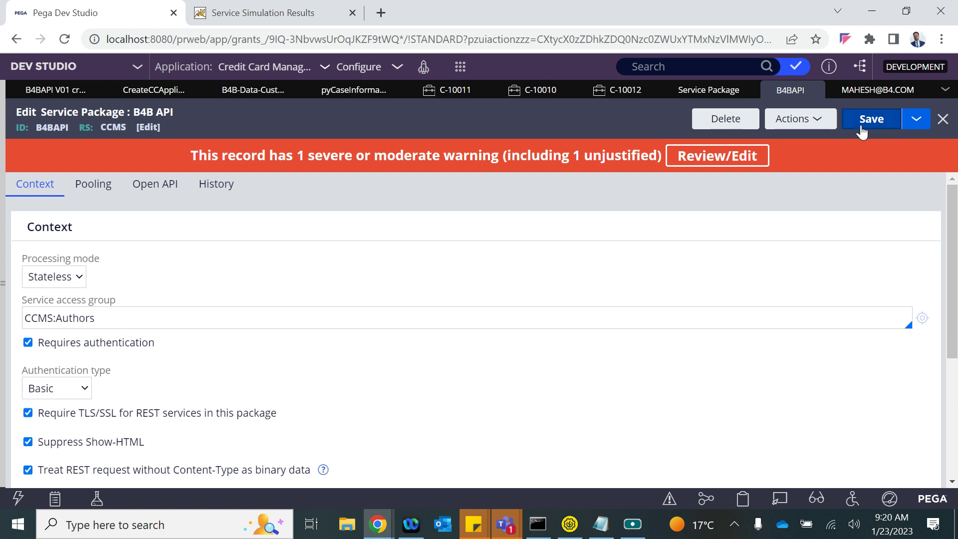
{"action": "left_click", "coordinate": [872, 118]}
{"action": "key", "text": "alt+Tab"}
{"action": "left_click", "coordinate": [254, 142]}
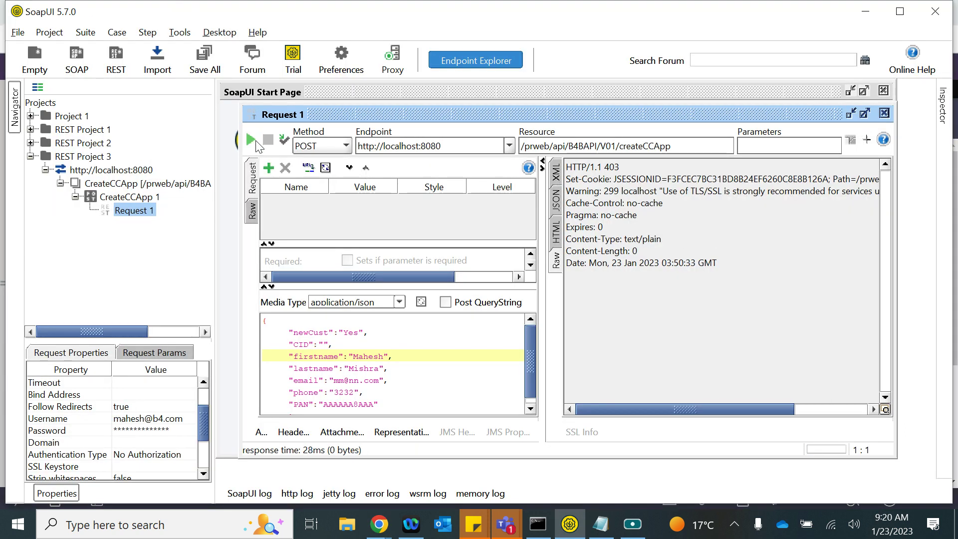
{"action": "left_click", "coordinate": [256, 142]}
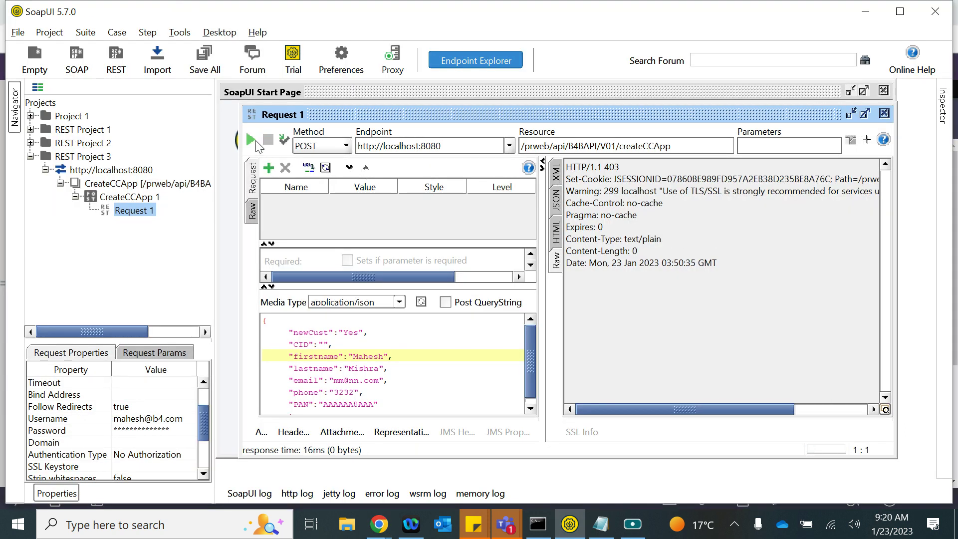
{"action": "key", "text": "alt+Tab"}
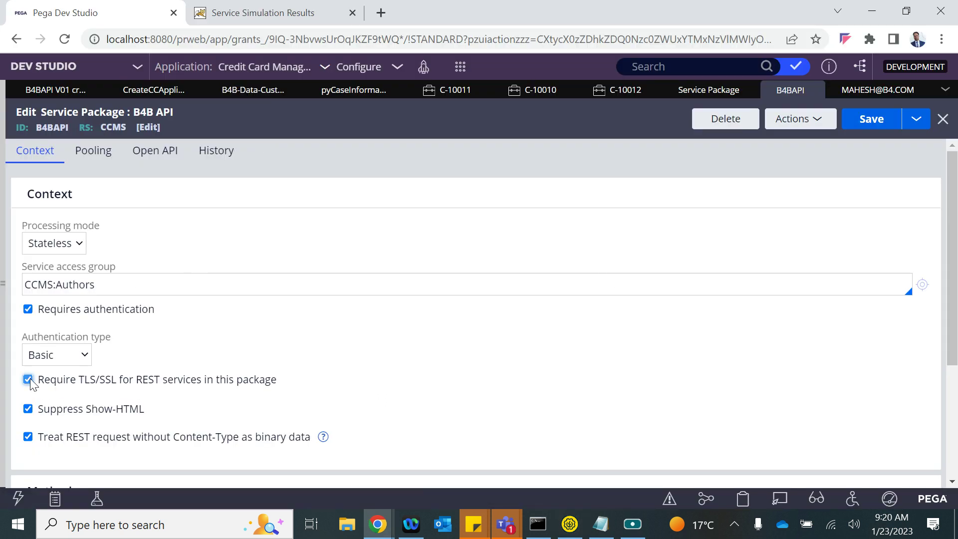
{"action": "left_click", "coordinate": [871, 118]}
{"action": "key", "text": "alt+Tab"}
{"action": "left_click", "coordinate": [250, 142]}
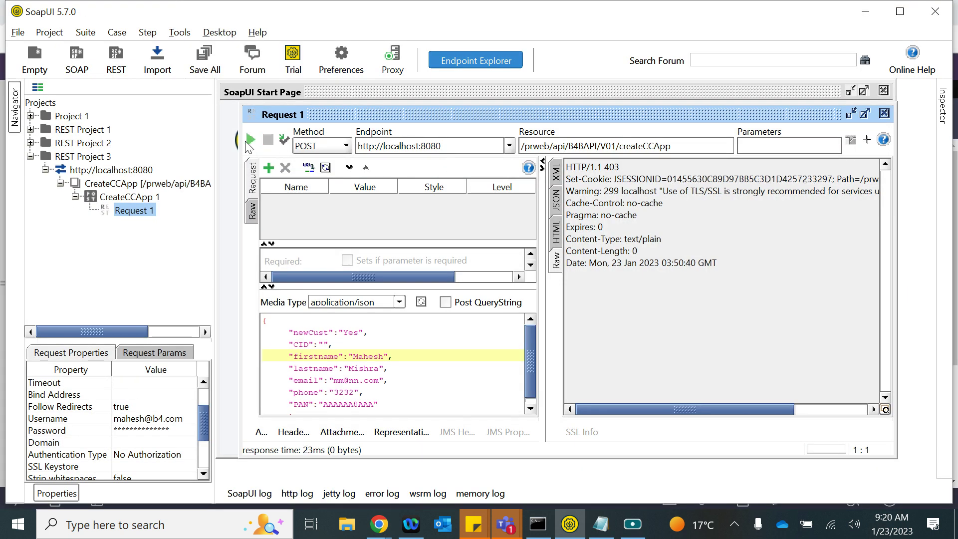
- Uncheck 'Treat REST request without Content-Type as binary data', save, and resend the request
{"action": "key", "text": "alt+Tab"}
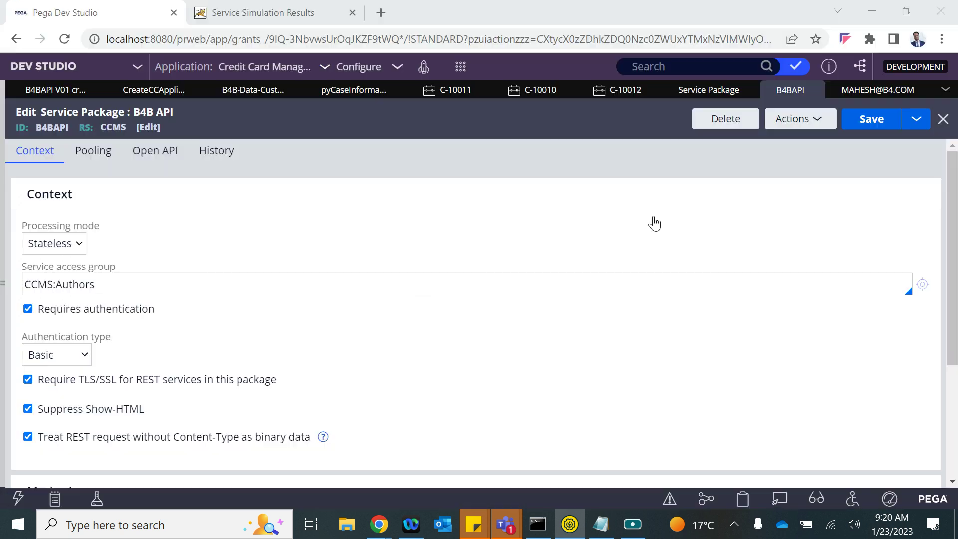
{"action": "scroll", "coordinate": [128, 400], "scroll_direction": "down", "scroll_amount": 3}
{"action": "scroll", "coordinate": [127, 401], "scroll_direction": "up", "scroll_amount": 3}
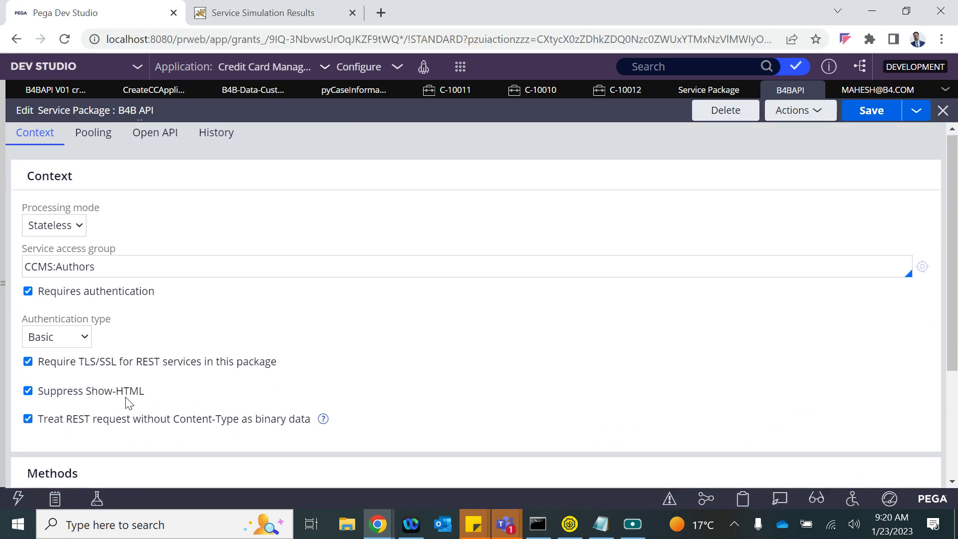
{"action": "left_click", "coordinate": [28, 437]}
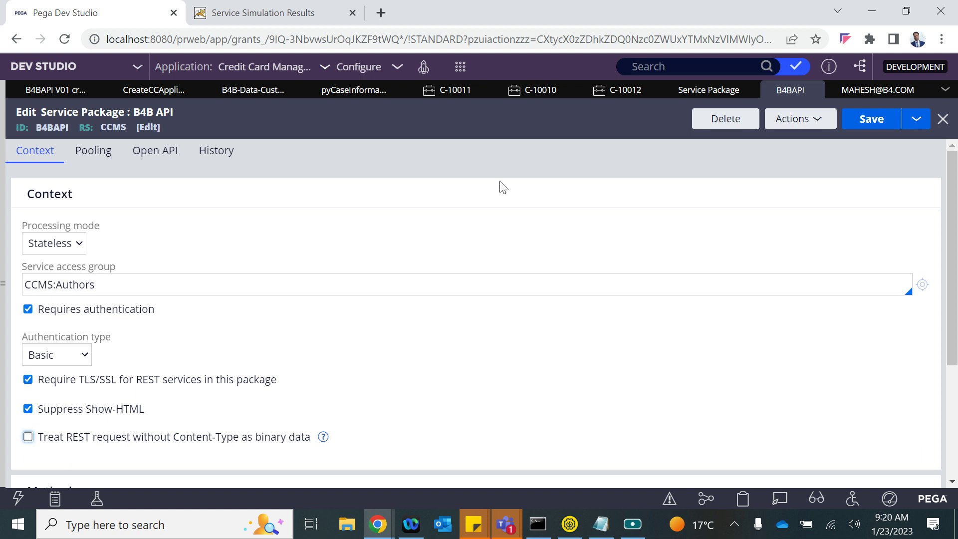
{"action": "left_click", "coordinate": [872, 118]}
{"action": "key", "text": "alt+Tab"}
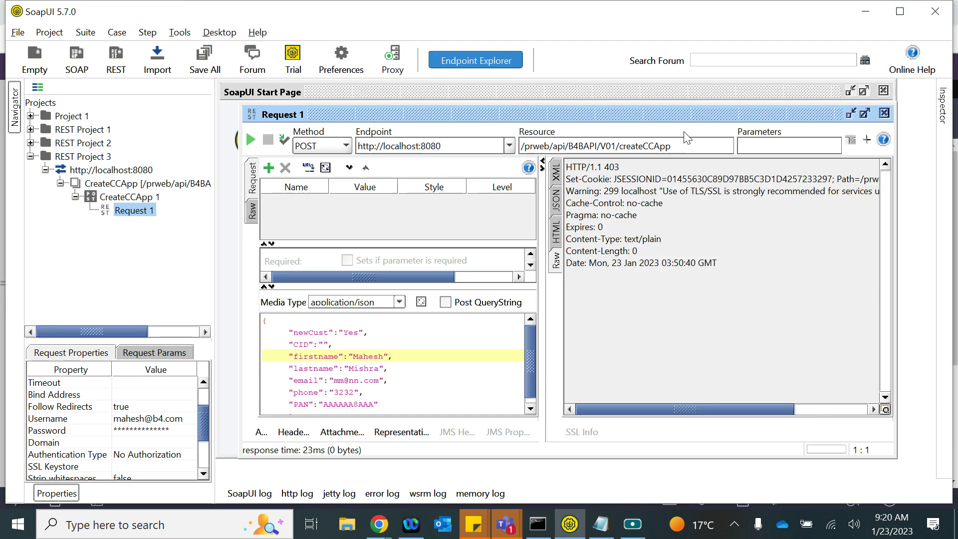
{"action": "left_click", "coordinate": [251, 140]}
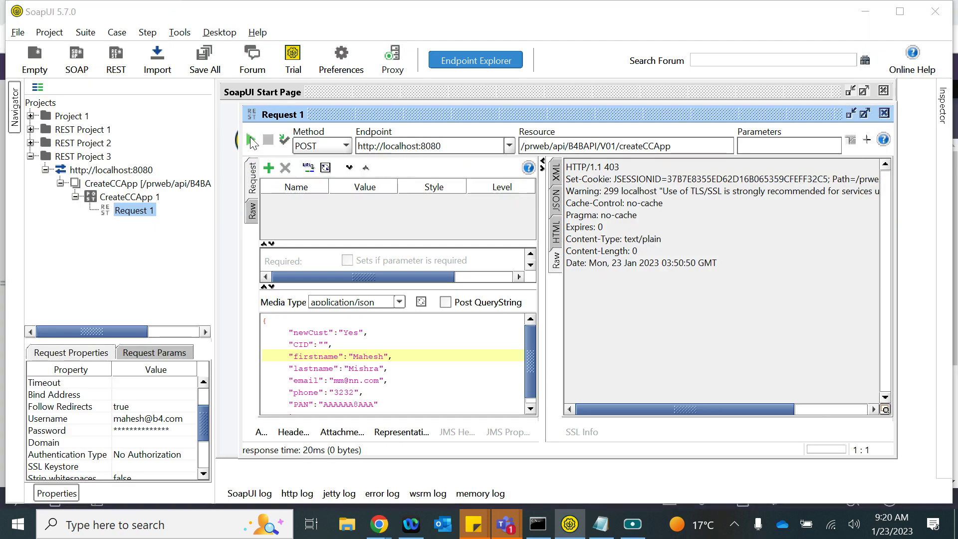
- Keep Basic as the package's authentication type
{"action": "key", "text": "alt+Tab"}
{"action": "left_click", "coordinate": [54, 355]}
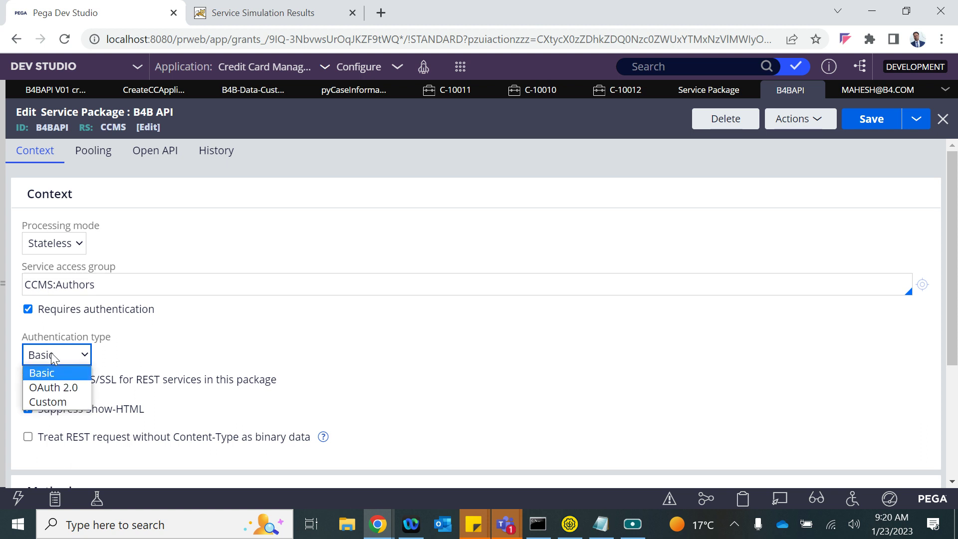
{"action": "left_click", "coordinate": [54, 372]}
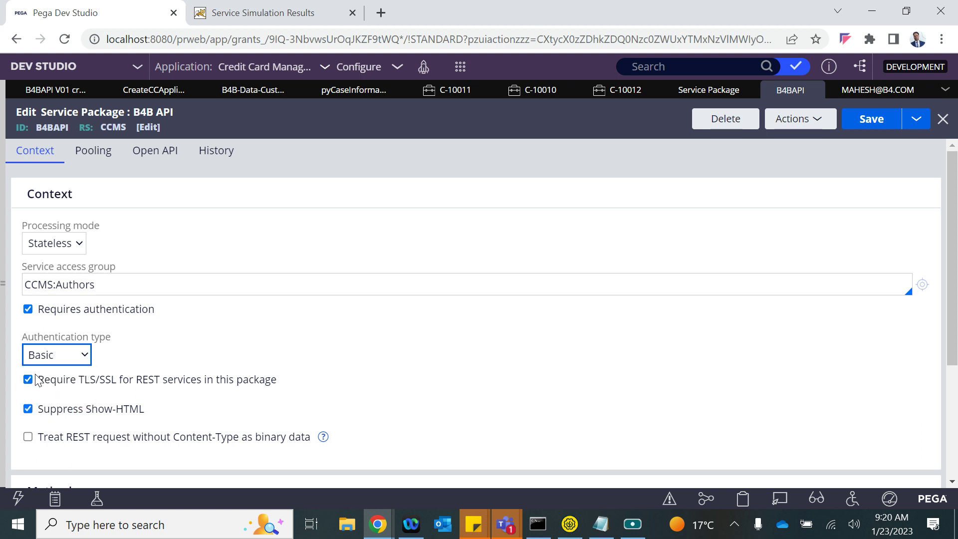
- Turn off 'Requires authentication', save, and test in SoapUI, creating case C-10014
{"action": "left_click", "coordinate": [28, 309]}
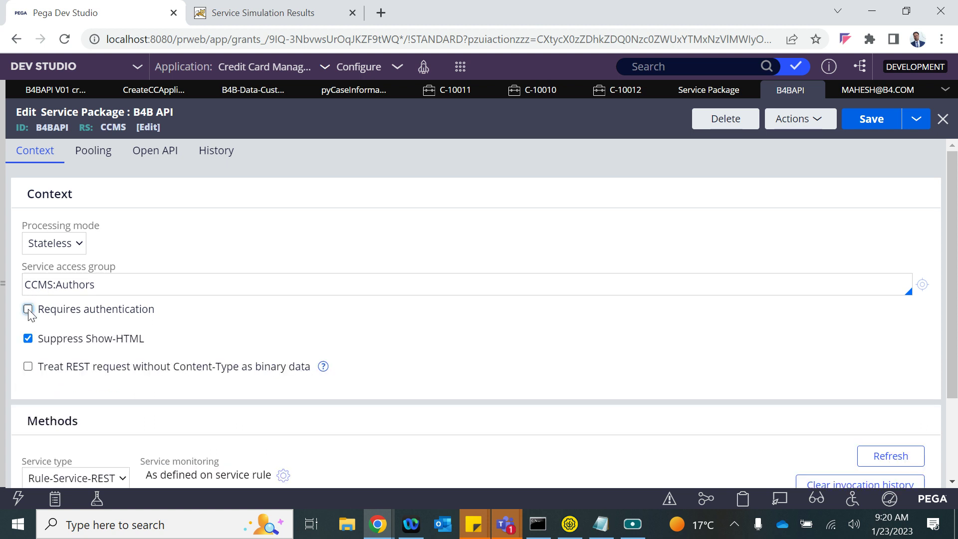
{"action": "left_click", "coordinate": [873, 116]}
{"action": "key", "text": "alt+Tab"}
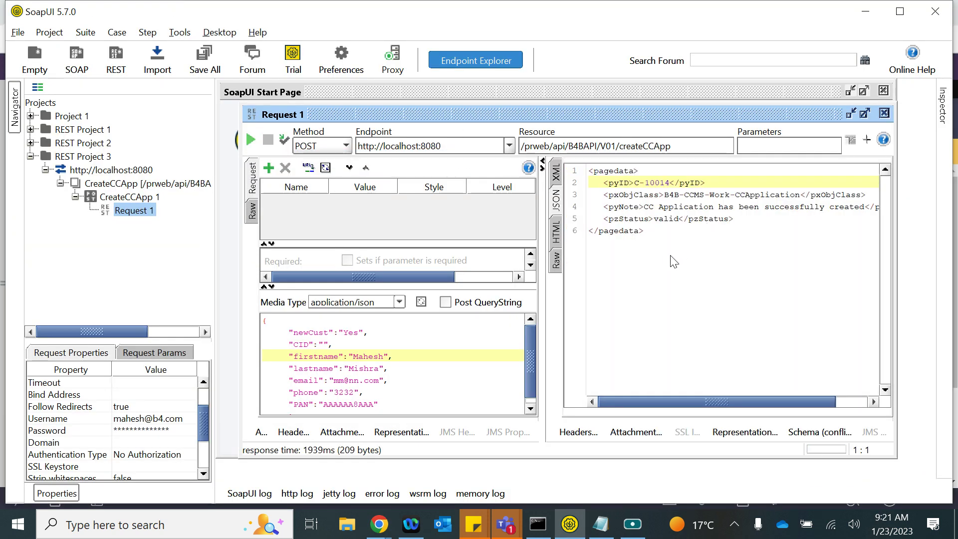
{"action": "key", "text": "alt+Tab"}
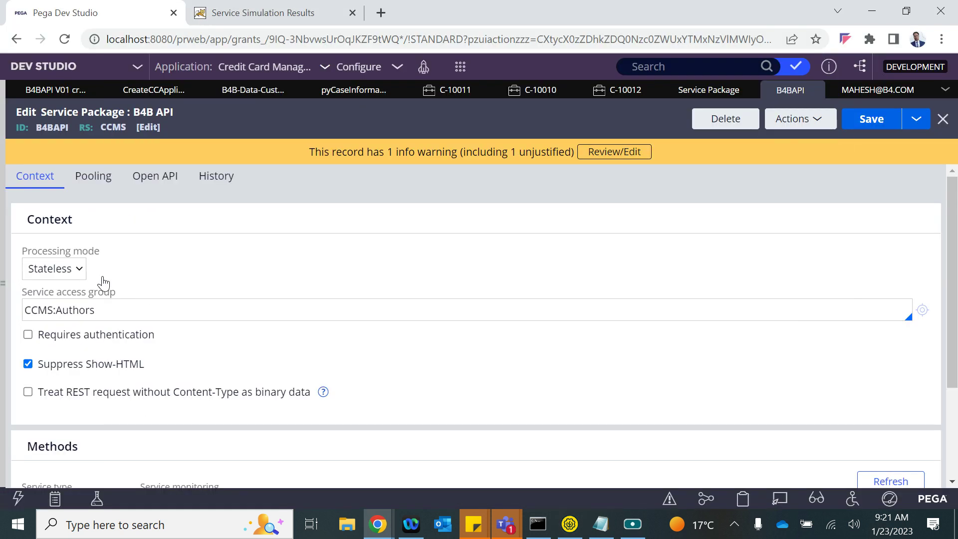
- Re-enable Basic authentication with TLS/SSL on the package and save it
{"action": "left_click", "coordinate": [28, 335]}
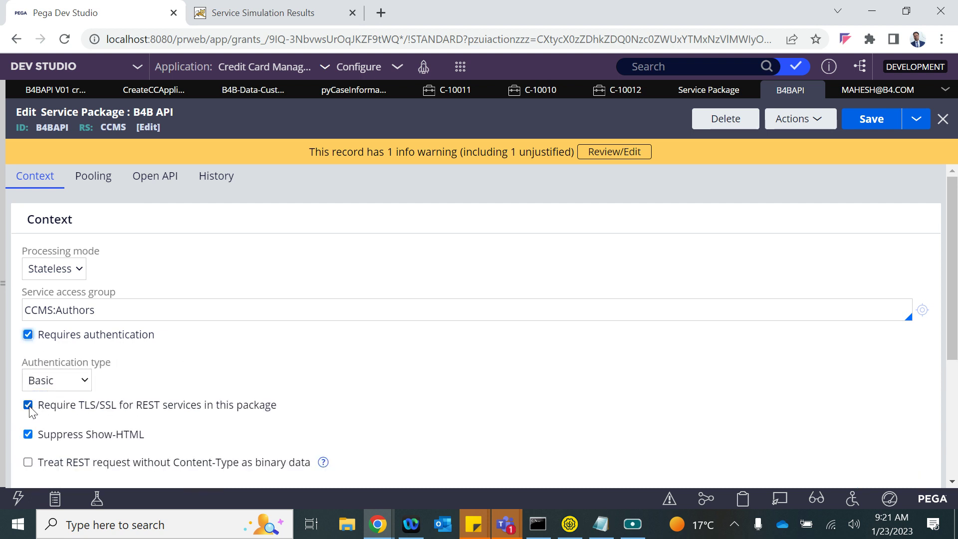
{"action": "left_click", "coordinate": [863, 121]}
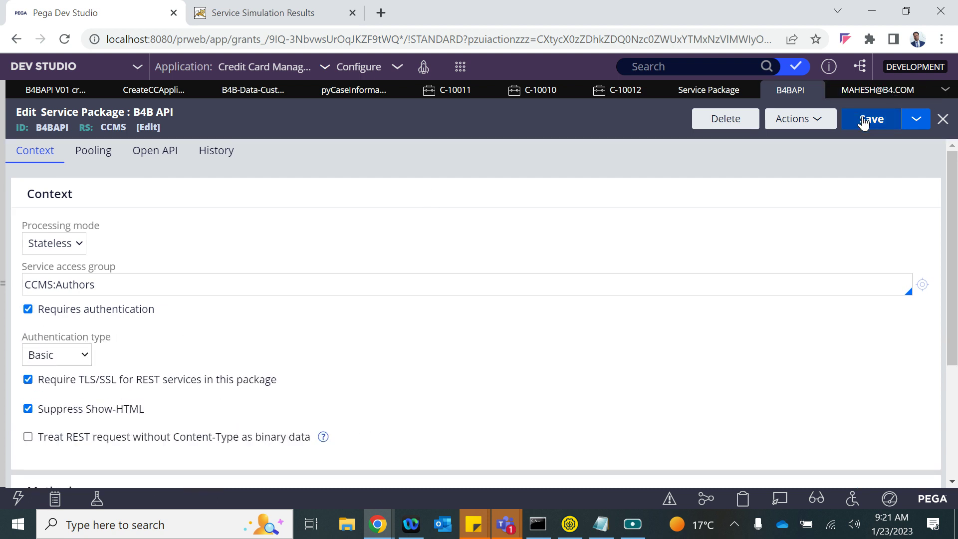
{"action": "key", "text": "alt+Tab"}
{"action": "left_click", "coordinate": [250, 140]}
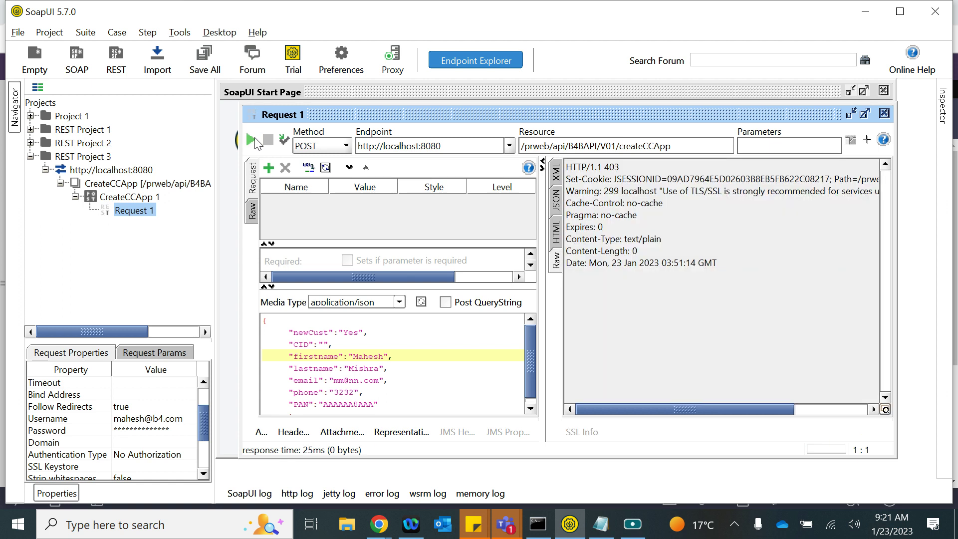
{"action": "left_click", "coordinate": [256, 141]}
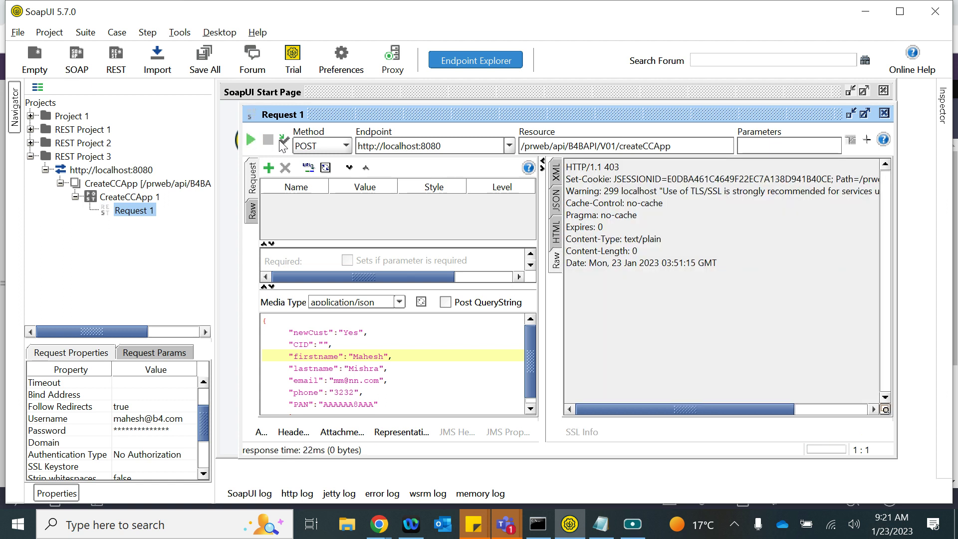
{"action": "left_click", "coordinate": [378, 145]}
{"action": "type", "text": "s"}
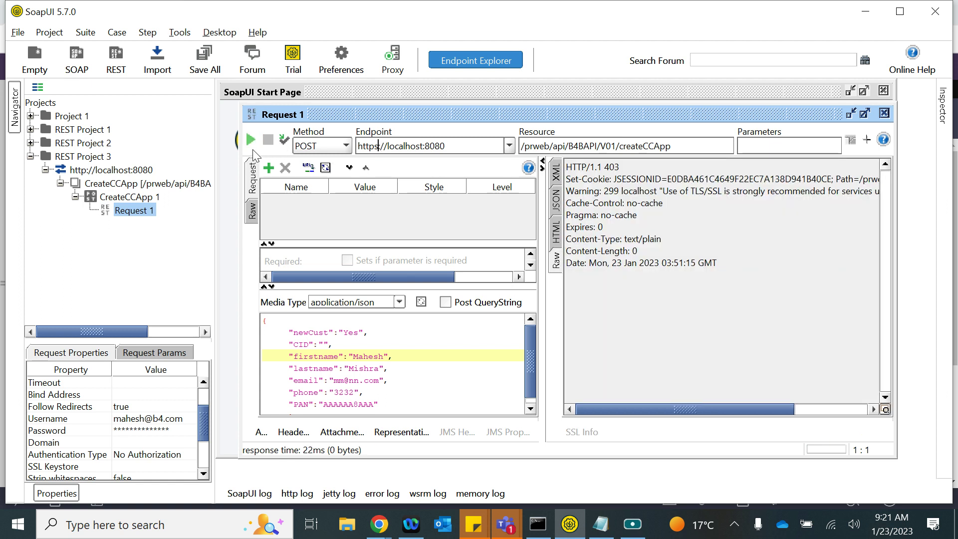
{"action": "left_click", "coordinate": [251, 143]}
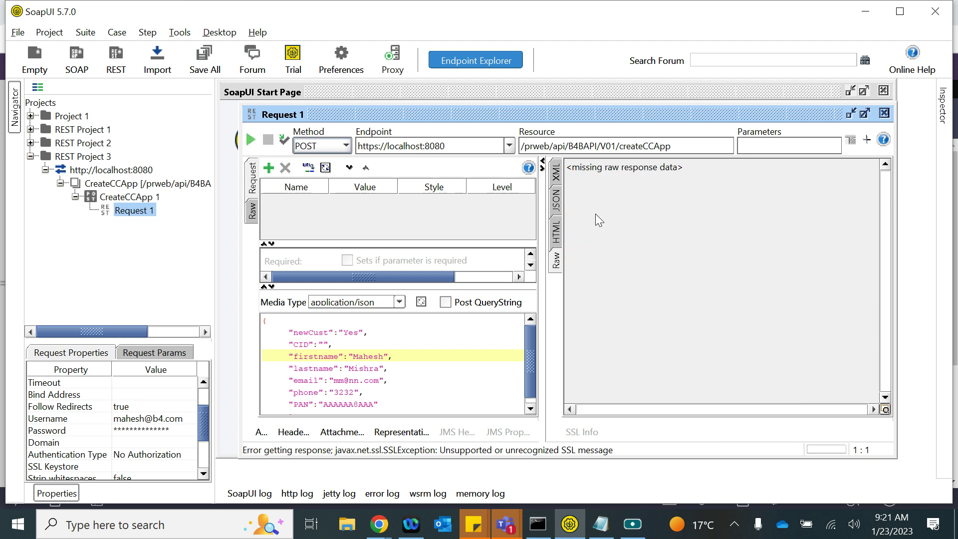
{"action": "left_click", "coordinate": [557, 202]}
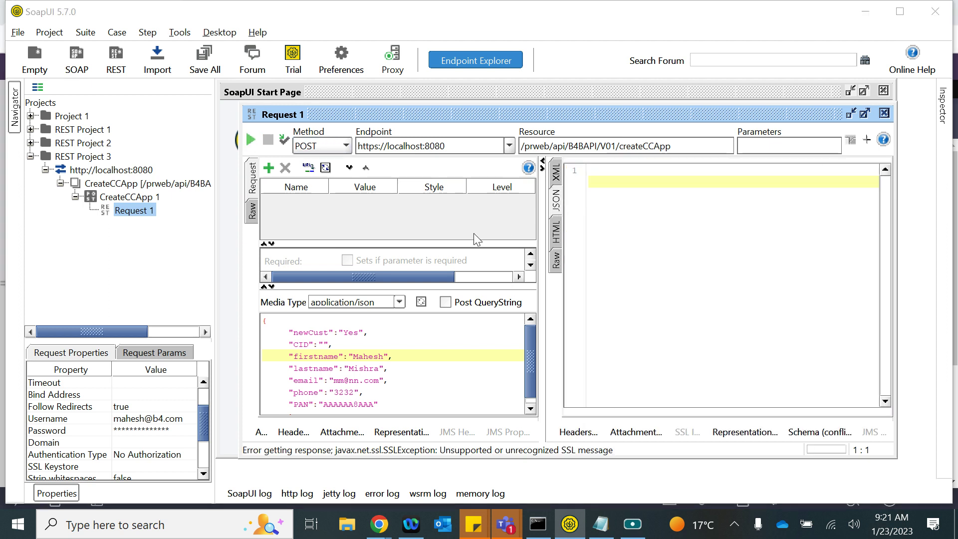
{"action": "key", "text": "alt+Tab"}
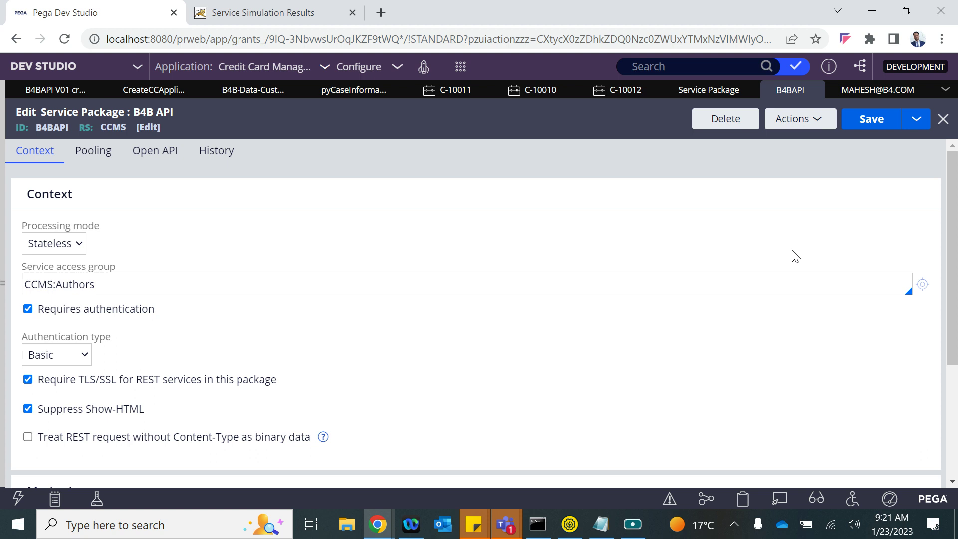
- Close the C-10012, C-10010 and C-10007 case tabs and refresh the CC Application list
{"action": "left_click", "coordinate": [651, 90]}
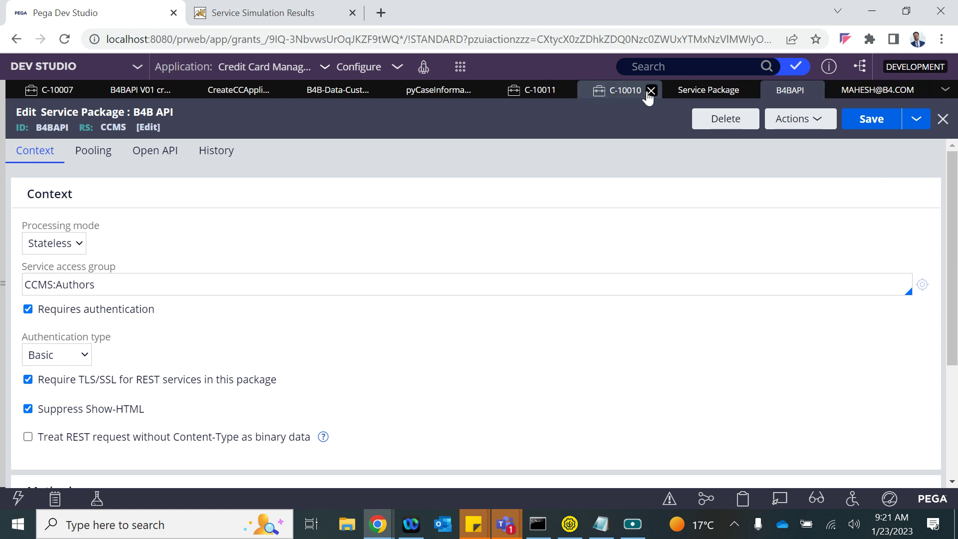
{"action": "left_click", "coordinate": [651, 90]}
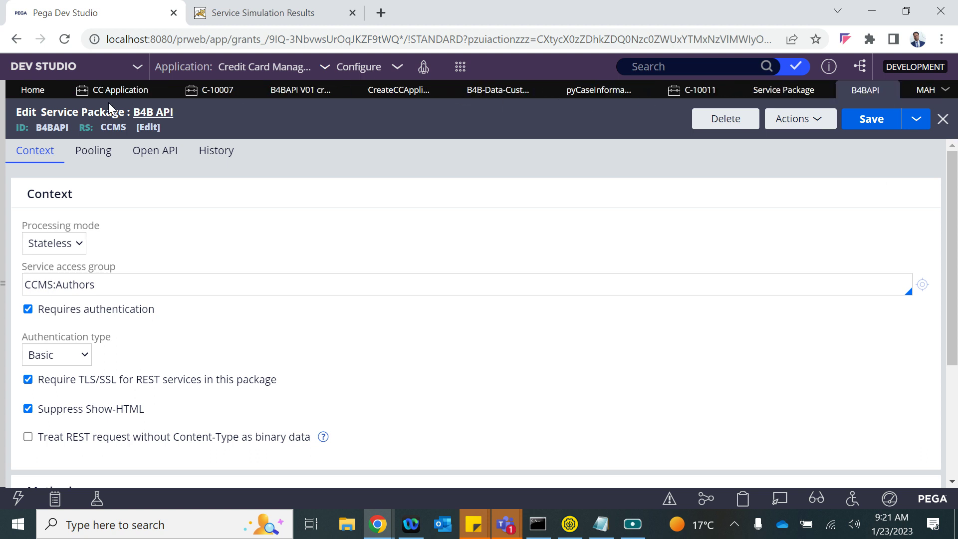
{"action": "left_click", "coordinate": [242, 90]}
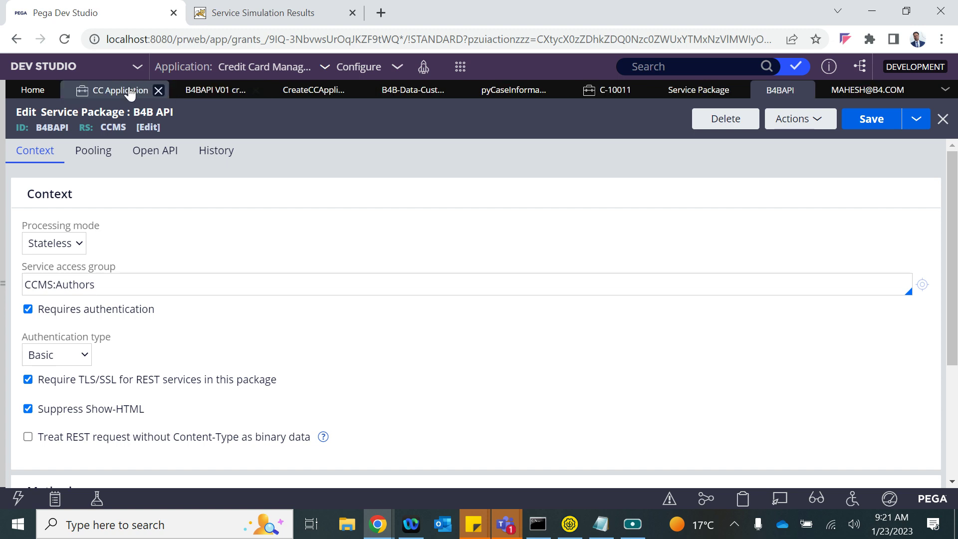
{"action": "left_click", "coordinate": [128, 91]}
{"action": "left_click", "coordinate": [876, 116]}
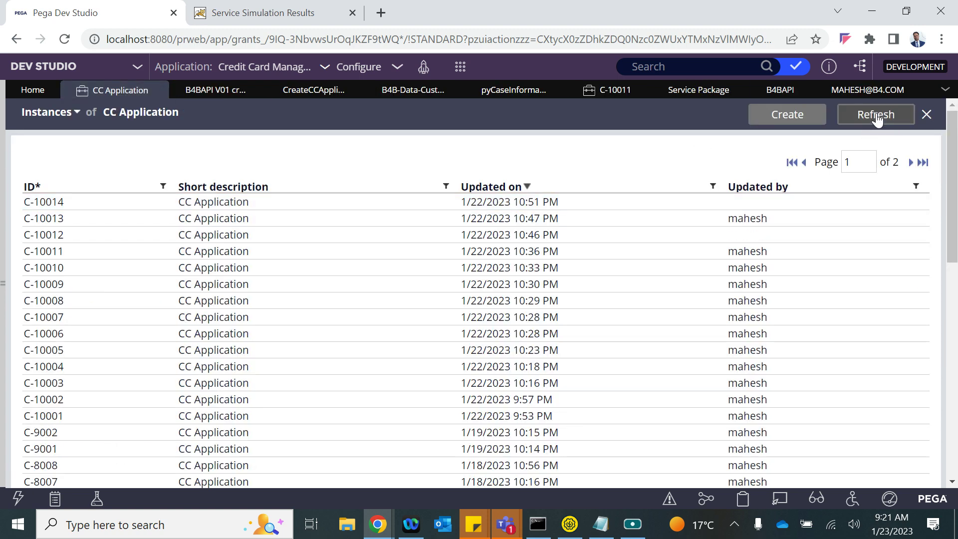
- Resend the https request, refresh the instance list, and check the Raw, HTML and XML responses
{"action": "key", "text": "alt+Tab"}
{"action": "left_click", "coordinate": [250, 140]}
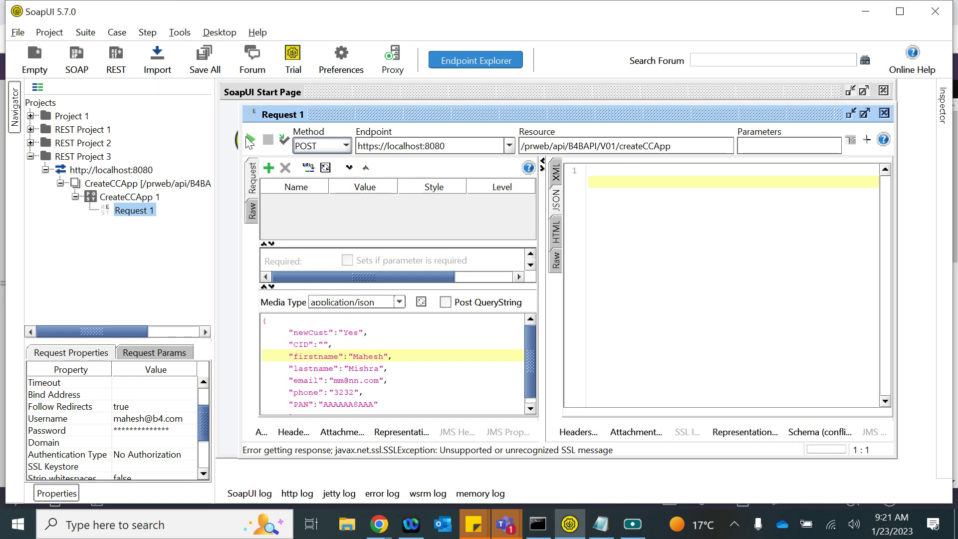
{"action": "key", "text": "alt+Tab"}
{"action": "left_click", "coordinate": [877, 116]}
{"action": "key", "text": "alt+Tab"}
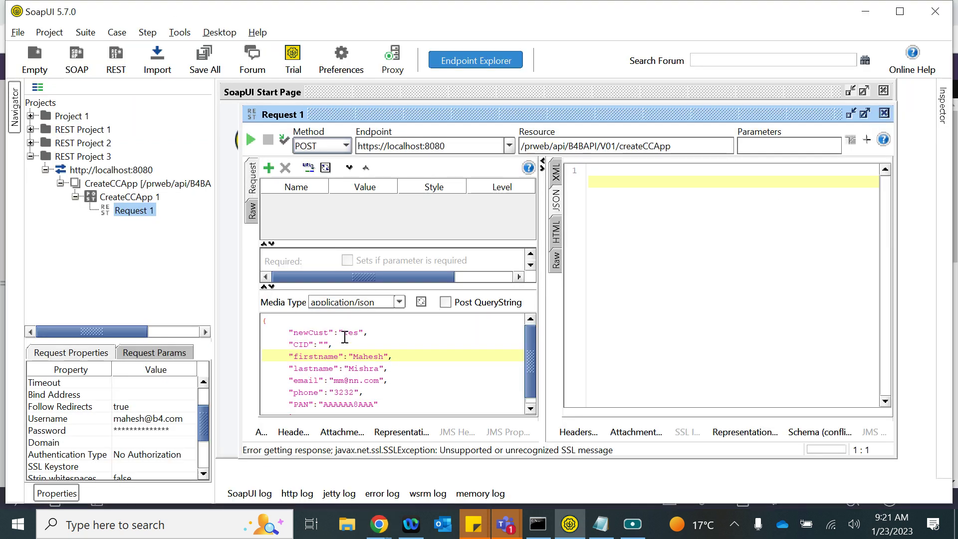
{"action": "left_click", "coordinate": [558, 263]}
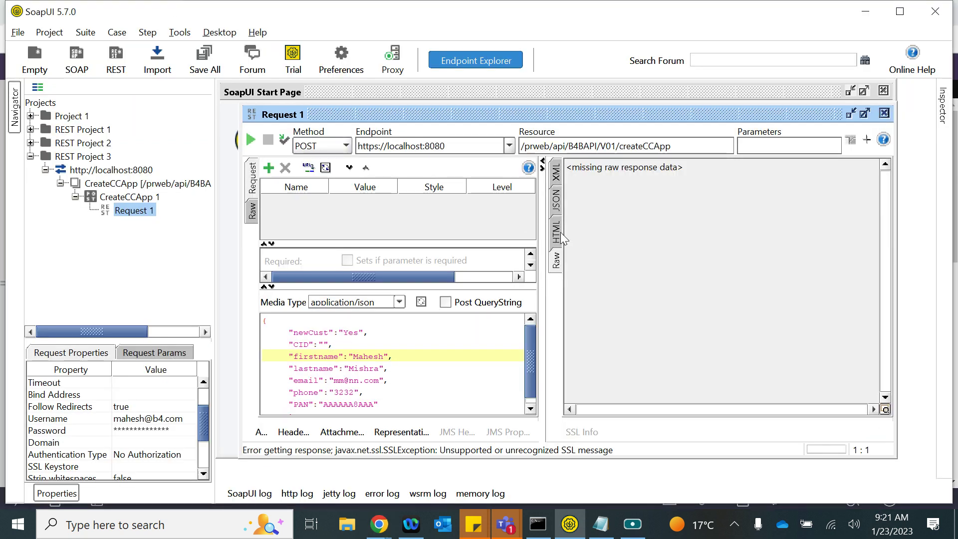
{"action": "left_click", "coordinate": [561, 231]}
{"action": "left_click", "coordinate": [556, 172]}
{"action": "key", "text": "alt+Tab"}
{"action": "key", "text": "alt+Tab"}
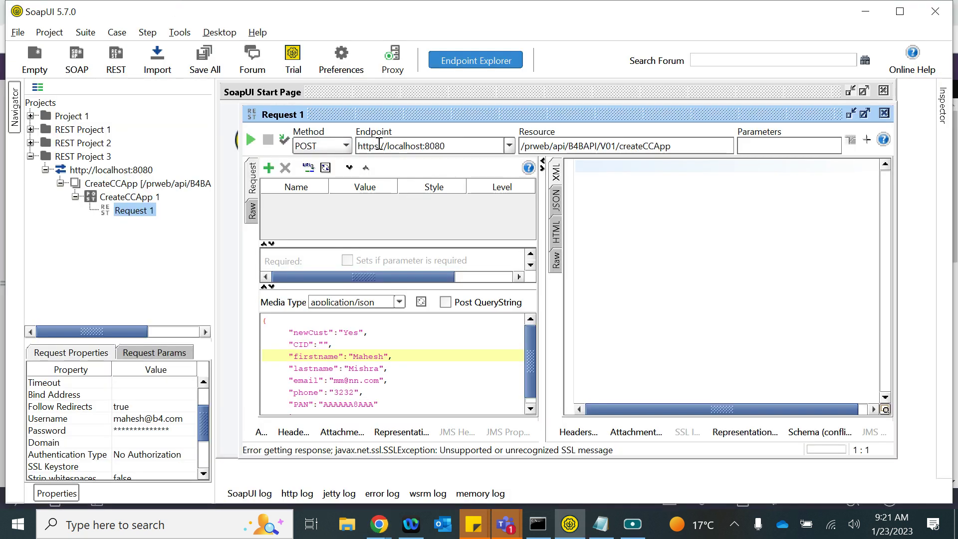
{"action": "left_click", "coordinate": [380, 145]}
{"action": "key", "text": "BackSpace"}
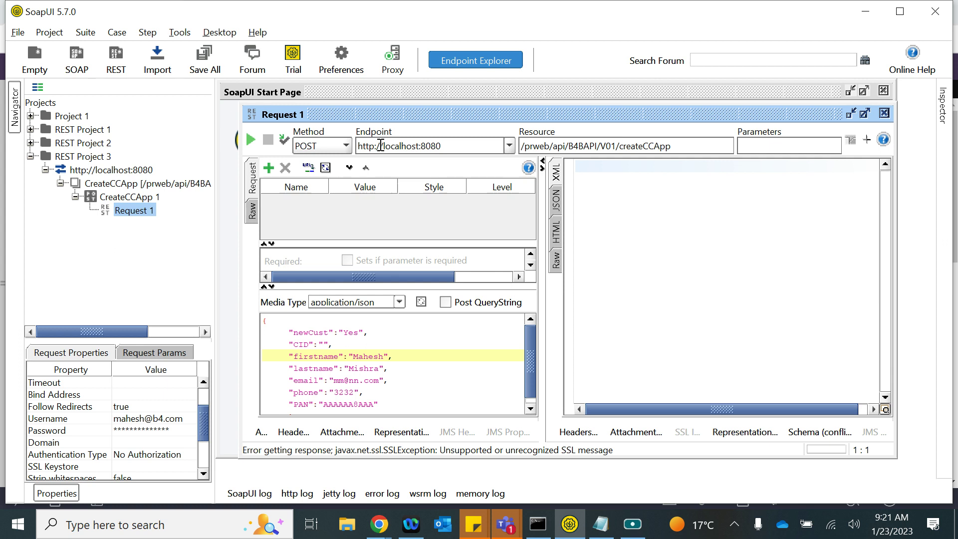
{"action": "left_click", "coordinate": [251, 139]}
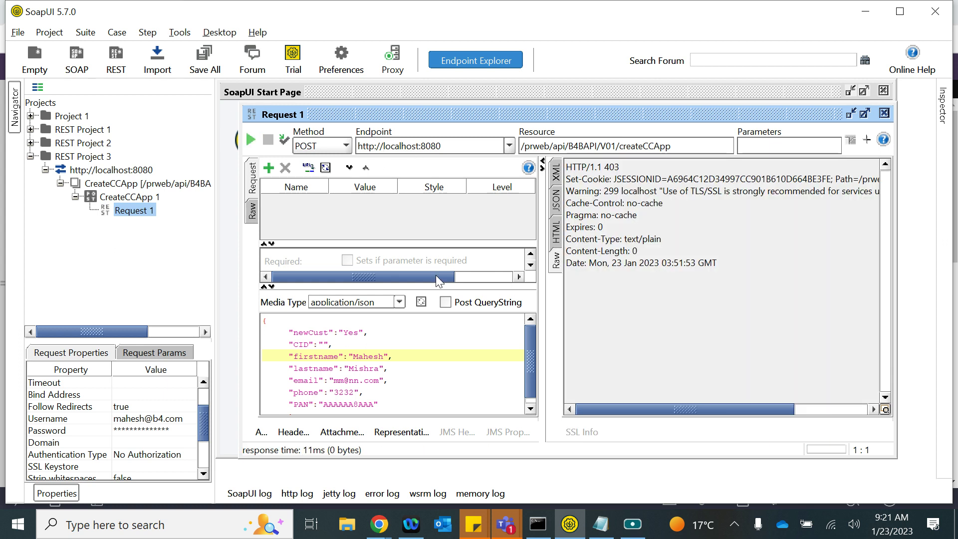
{"action": "mouse_move", "coordinate": [378, 523]}
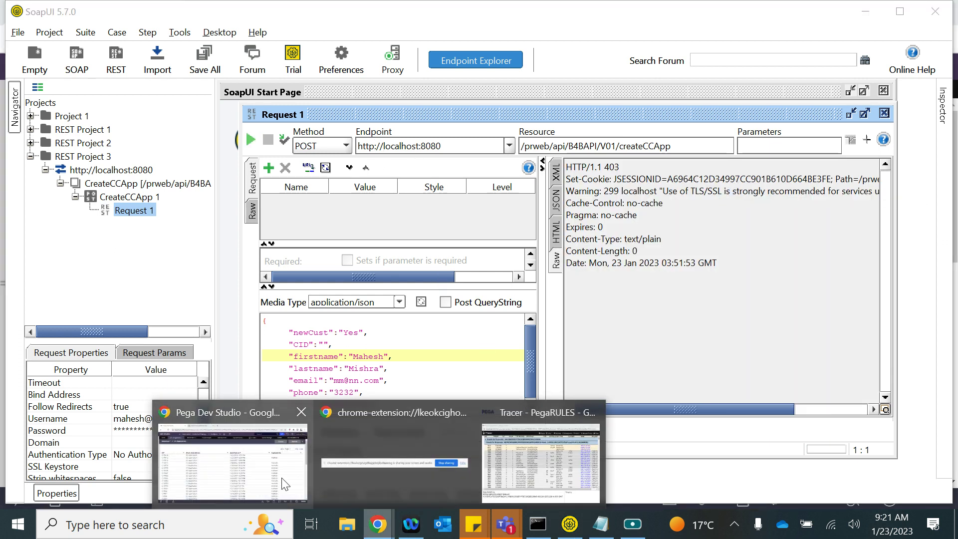
{"action": "left_click", "coordinate": [245, 476]}
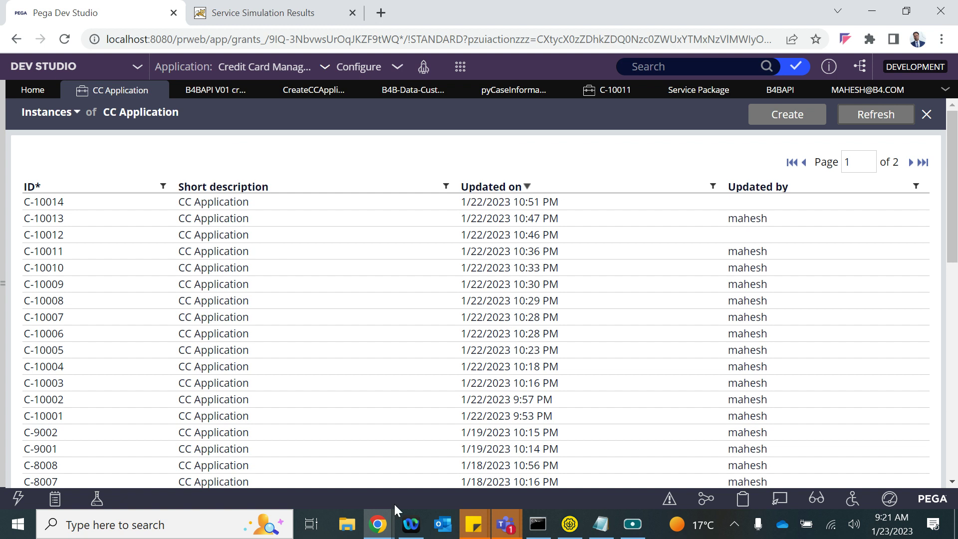
- Uncheck 'Requires authentication' on the B4BAPI package and save it
{"action": "left_click", "coordinate": [272, 461]}
{"action": "left_click", "coordinate": [779, 94]}
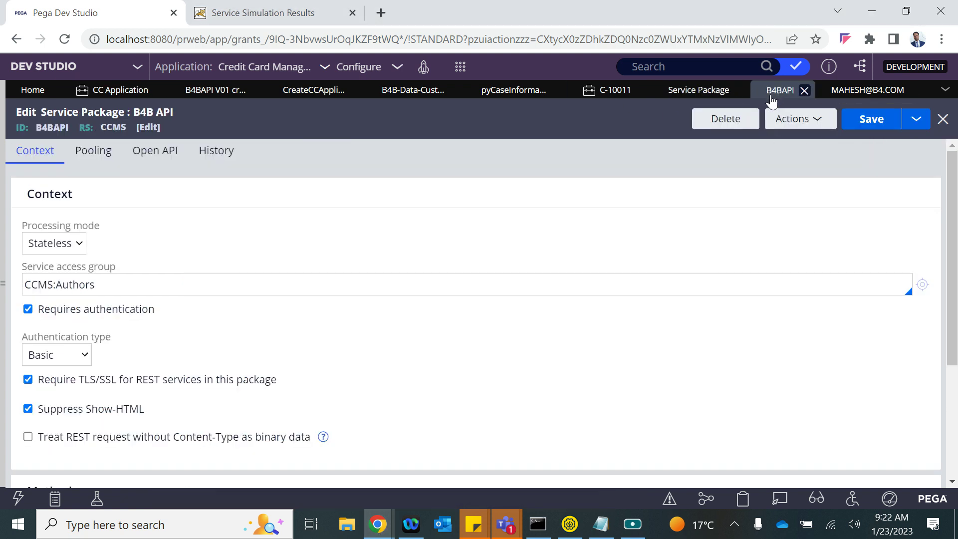
{"action": "left_click", "coordinate": [28, 309]}
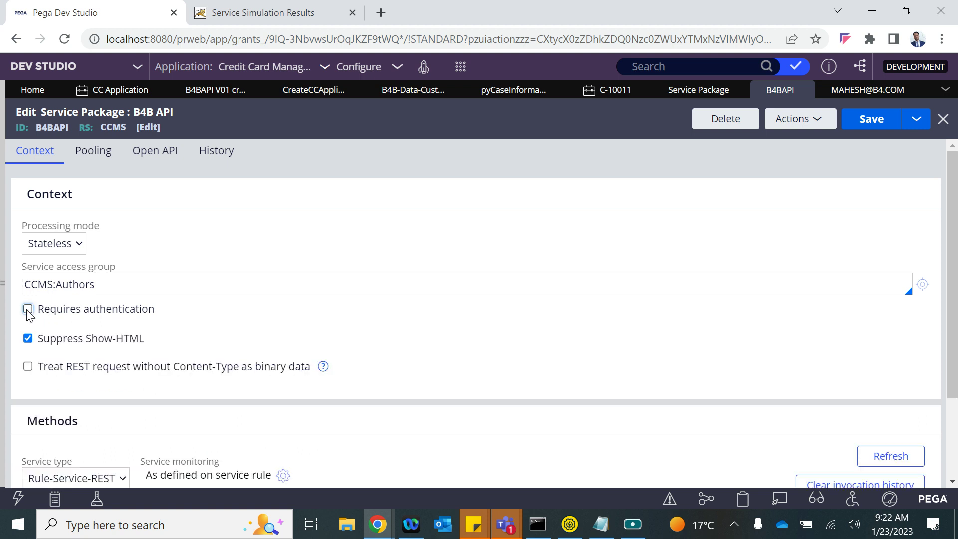
{"action": "left_click", "coordinate": [872, 116]}
- Clear the createCCApp invocation history and confirm V01 shows zero requests
{"action": "scroll", "coordinate": [151, 311], "scroll_direction": "down", "scroll_amount": 3}
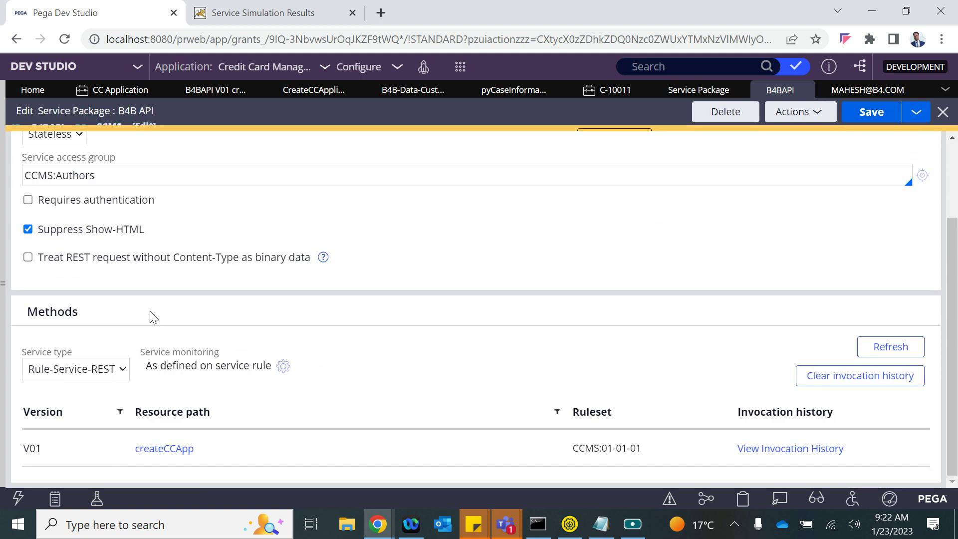
{"action": "left_click", "coordinate": [838, 383]}
{"action": "left_click", "coordinate": [671, 350]}
{"action": "left_click", "coordinate": [808, 450]}
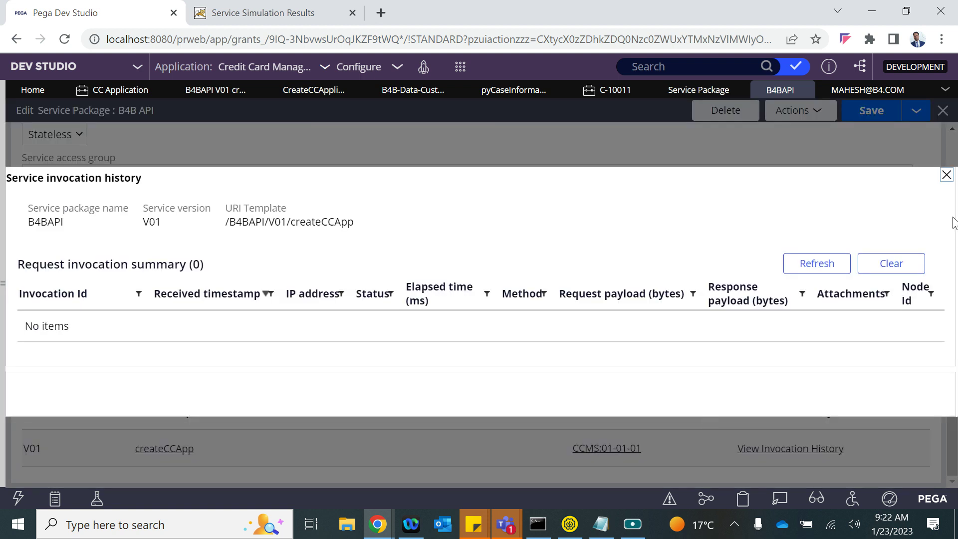
{"action": "left_click", "coordinate": [946, 174]}
- Send createCCApp from SoapUI and refresh the CC Application list to show case C-10015
{"action": "left_click", "coordinate": [569, 523]}
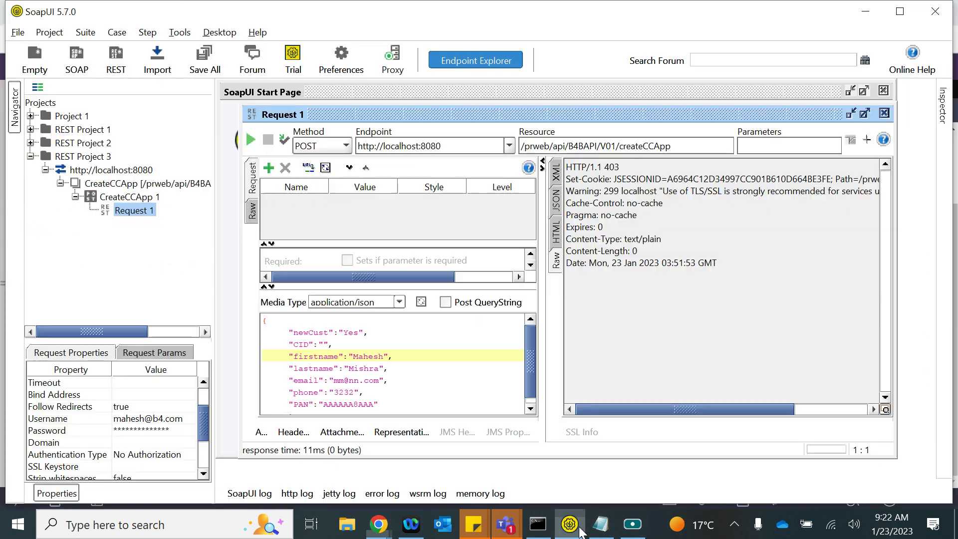
{"action": "left_click", "coordinate": [252, 141]}
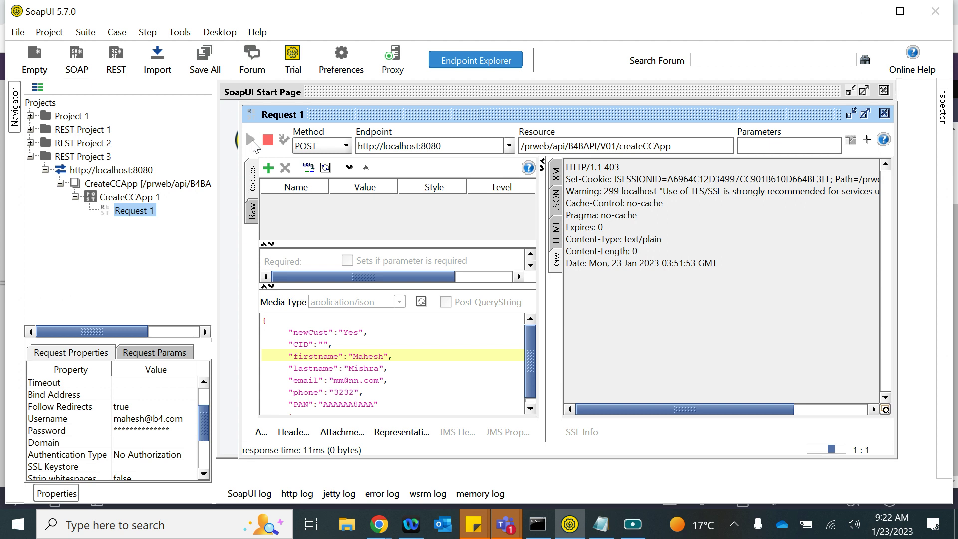
{"action": "key", "text": "alt+Tab"}
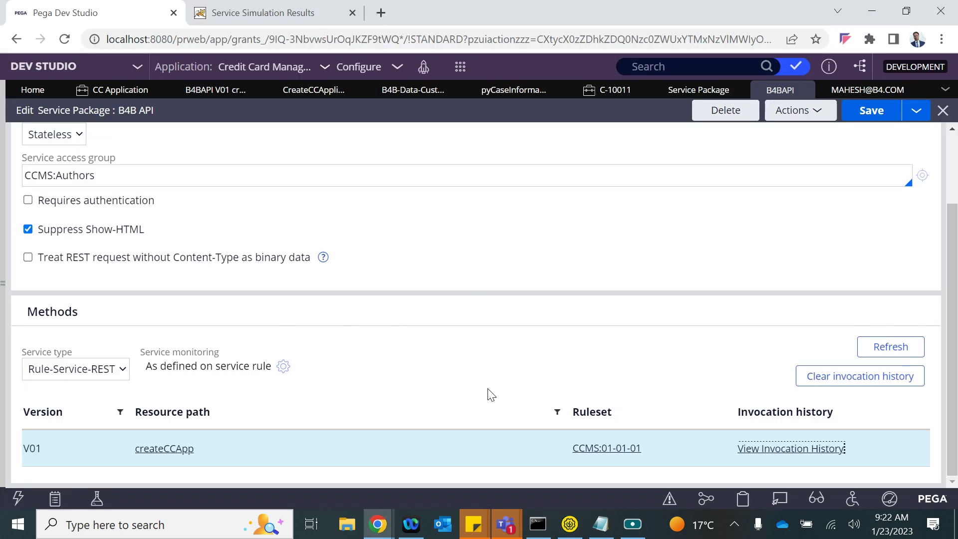
{"action": "left_click", "coordinate": [113, 90]}
{"action": "left_click", "coordinate": [867, 117]}
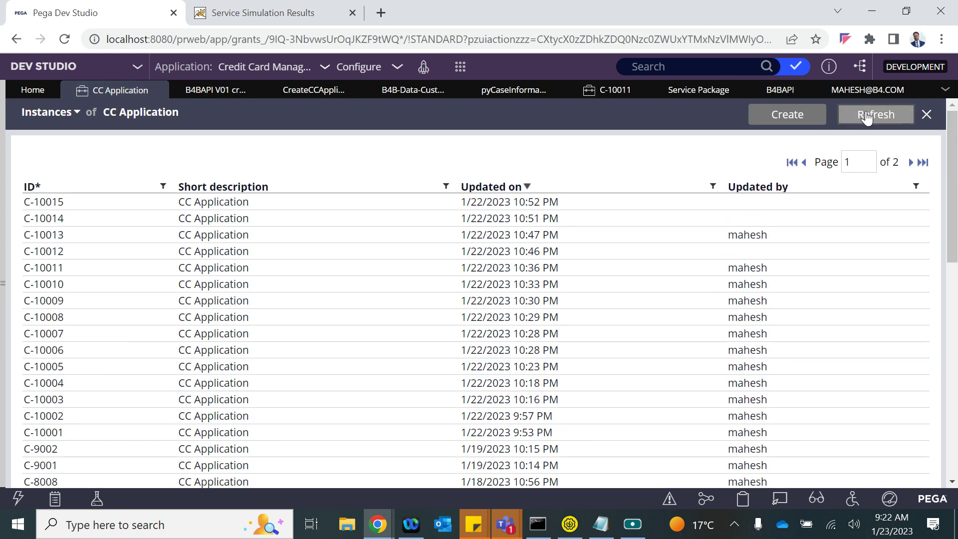
{"action": "key", "text": "alt+Tab"}
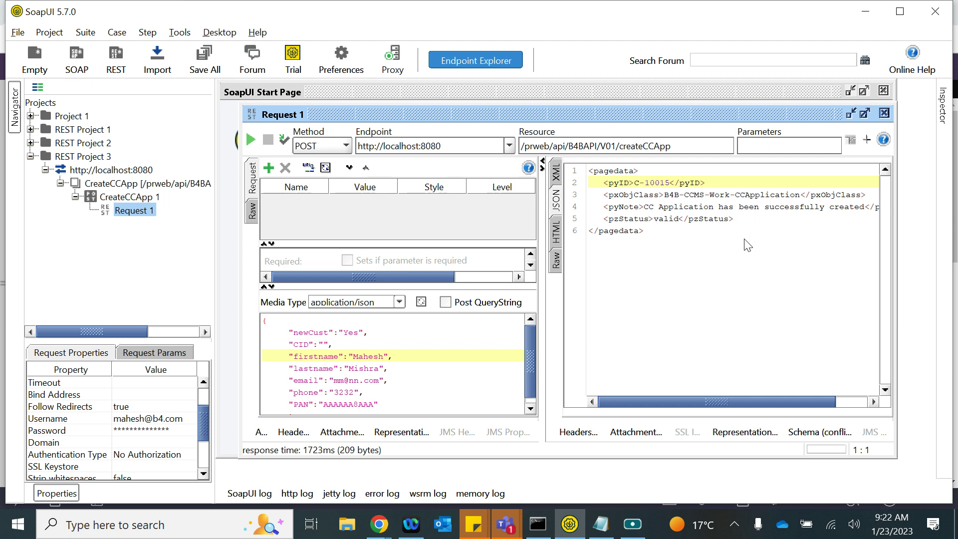
{"action": "key", "text": "alt+Tab"}
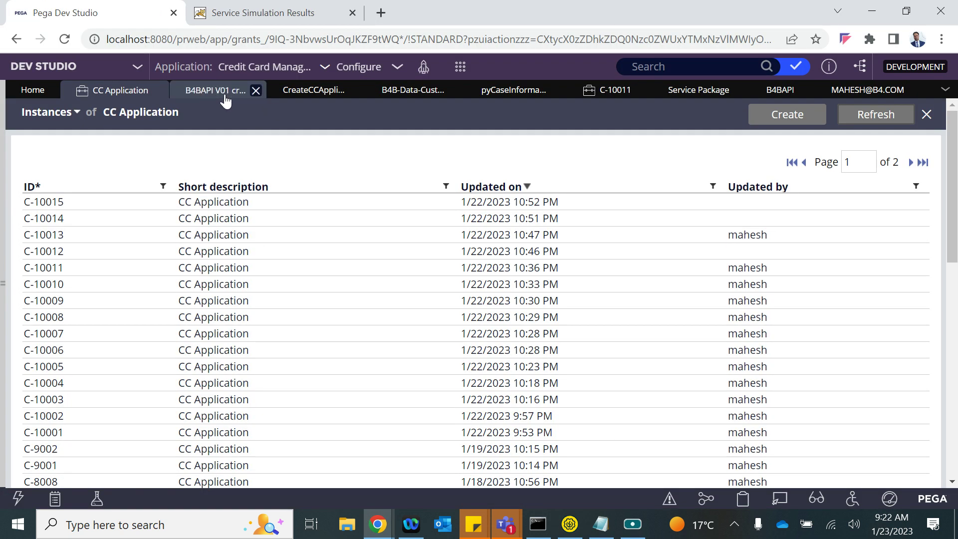
- Refresh the B4B-Data-Customer records and scroll through the nine customer entries
{"action": "left_click", "coordinate": [401, 92]}
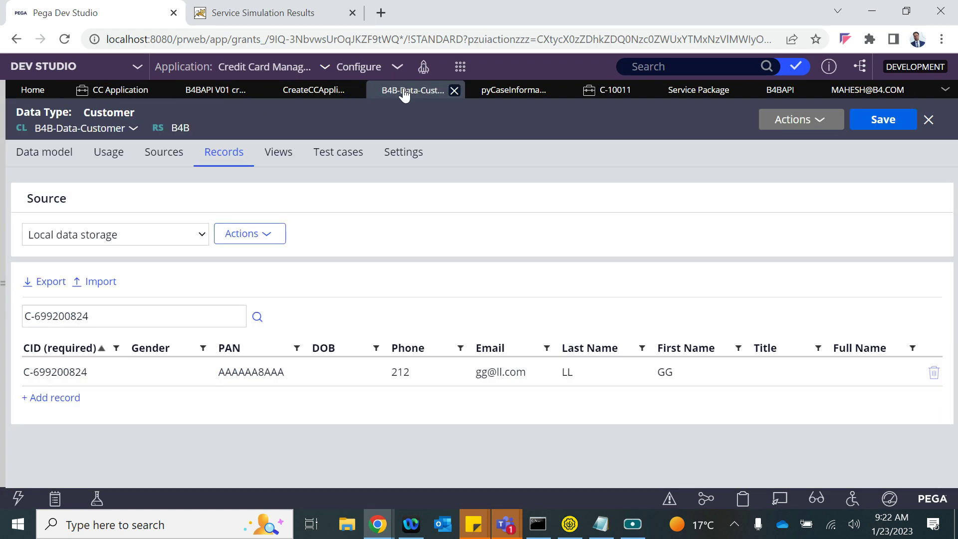
{"action": "left_click", "coordinate": [796, 120]}
{"action": "left_click", "coordinate": [793, 141]}
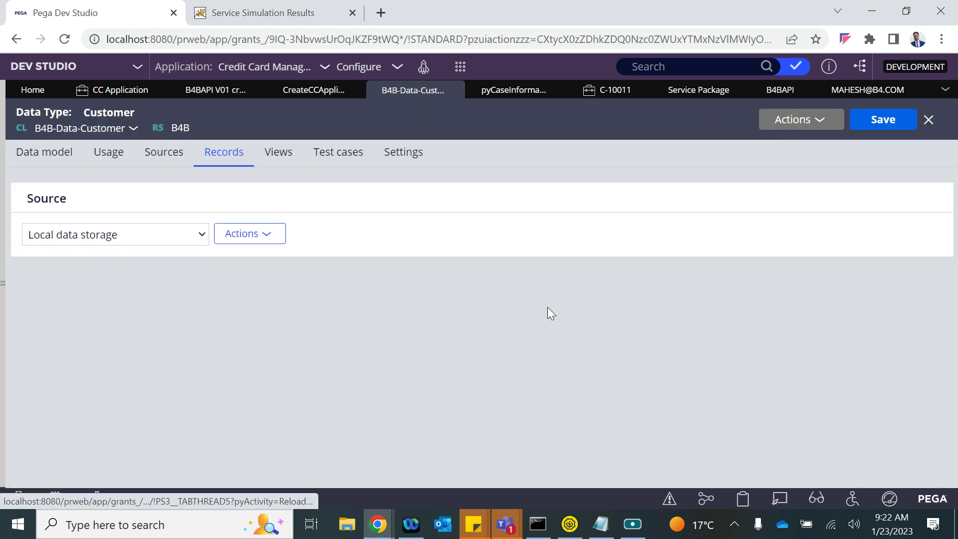
{"action": "scroll", "coordinate": [547, 308], "scroll_direction": "down", "scroll_amount": 2}
{"action": "scroll", "coordinate": [551, 313], "scroll_direction": "down", "scroll_amount": 1}
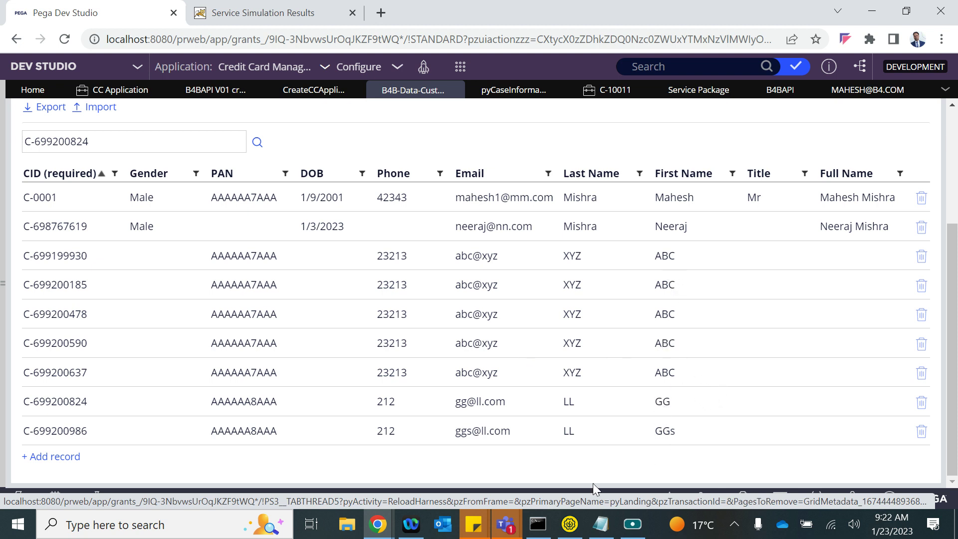
{"action": "left_click", "coordinate": [569, 523]}
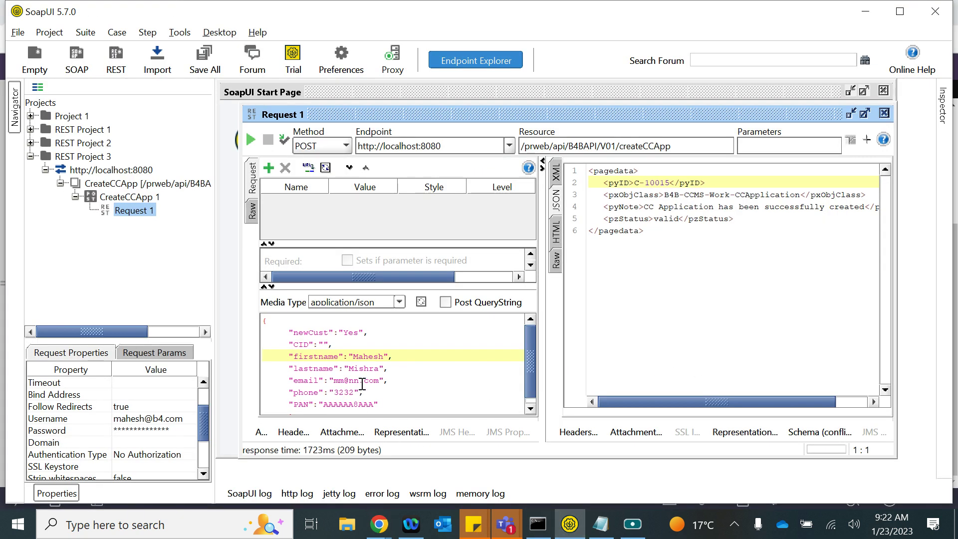
{"action": "key", "text": "alt+Tab"}
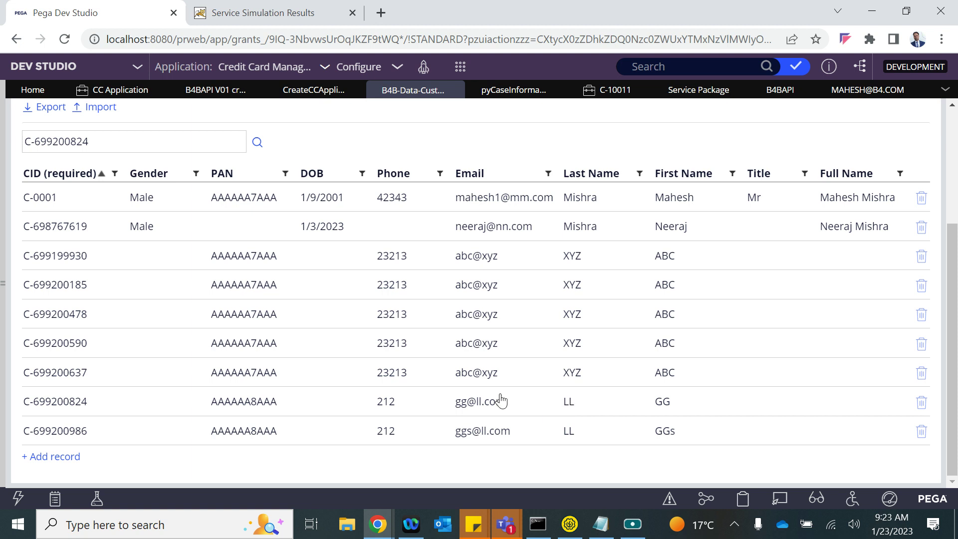
- Try tracing the Create CC Application service, dismiss the error, and close the old Tracer
{"action": "left_click", "coordinate": [216, 90]}
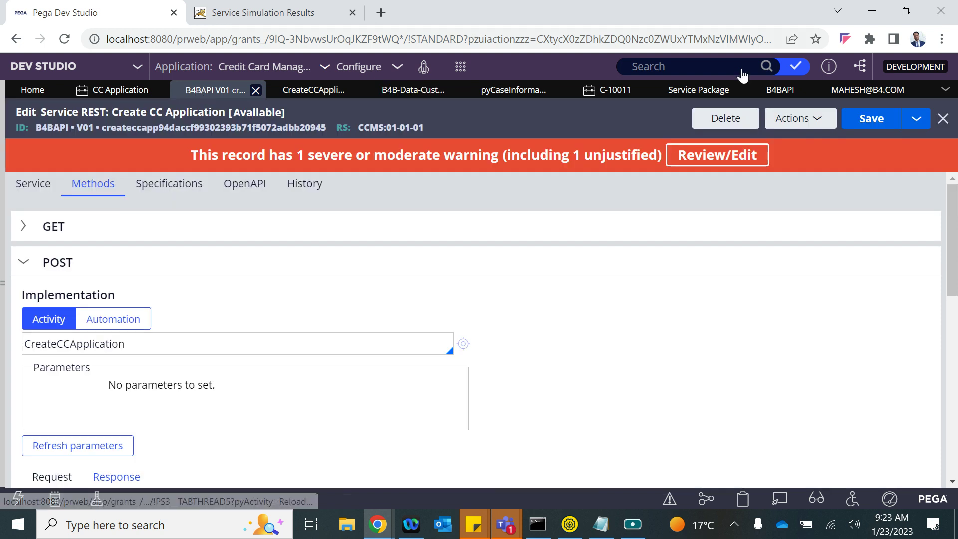
{"action": "left_click", "coordinate": [811, 124]}
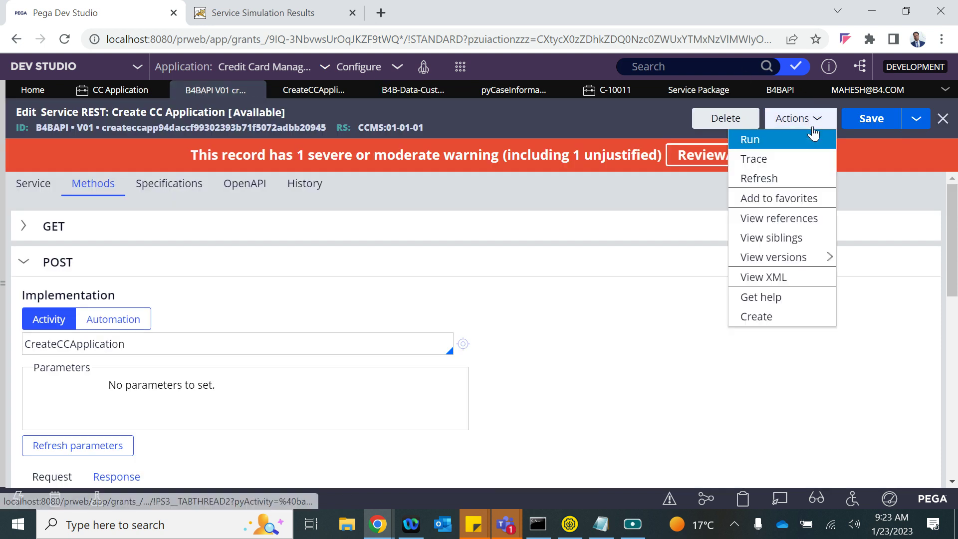
{"action": "left_click", "coordinate": [759, 164]}
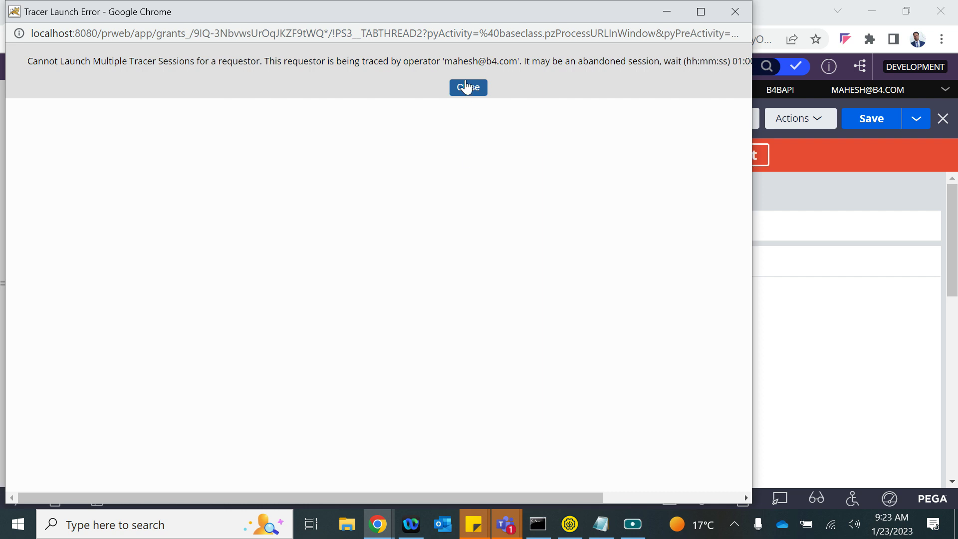
{"action": "left_click", "coordinate": [467, 87]}
{"action": "mouse_move", "coordinate": [377, 524]}
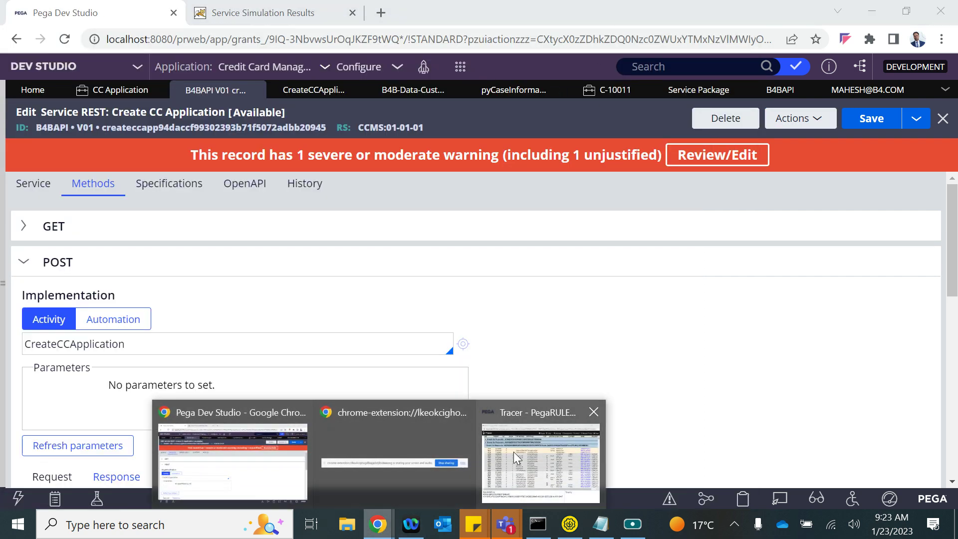
{"action": "left_click", "coordinate": [498, 456]}
{"action": "left_click", "coordinate": [724, 18]}
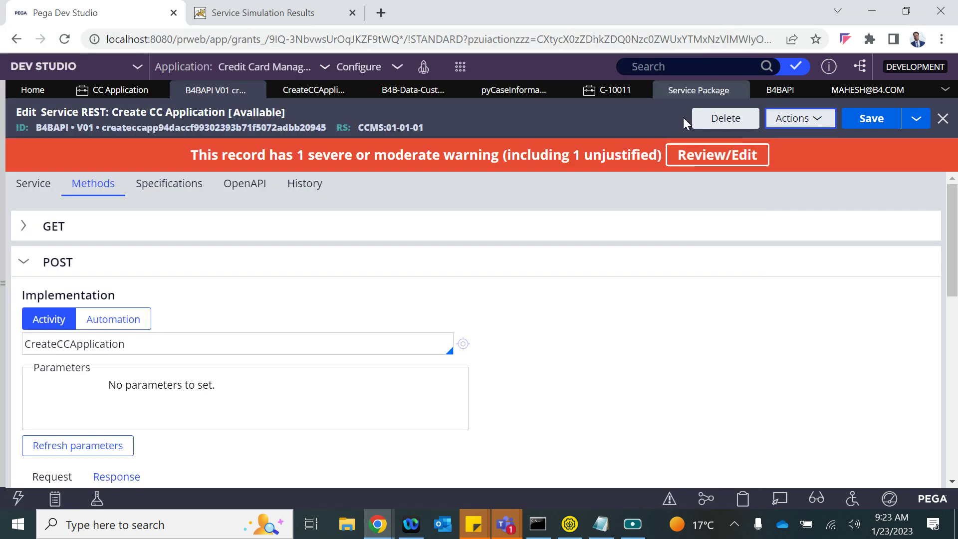
- Launch a fresh trace of the service and resend createCCApp from SoapUI
{"action": "left_click", "coordinate": [797, 119]}
{"action": "left_click", "coordinate": [752, 160]}
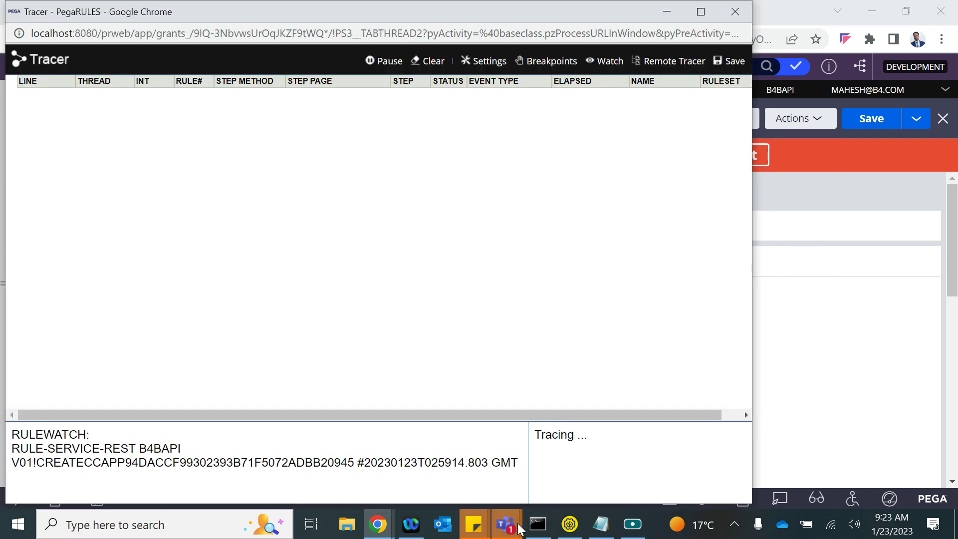
{"action": "key", "text": "alt+Tab"}
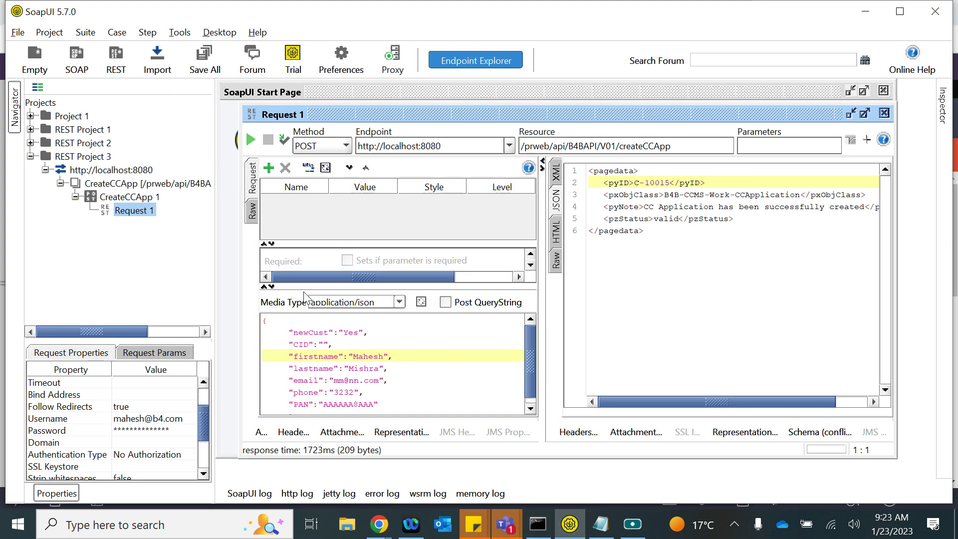
{"action": "left_click", "coordinate": [251, 139]}
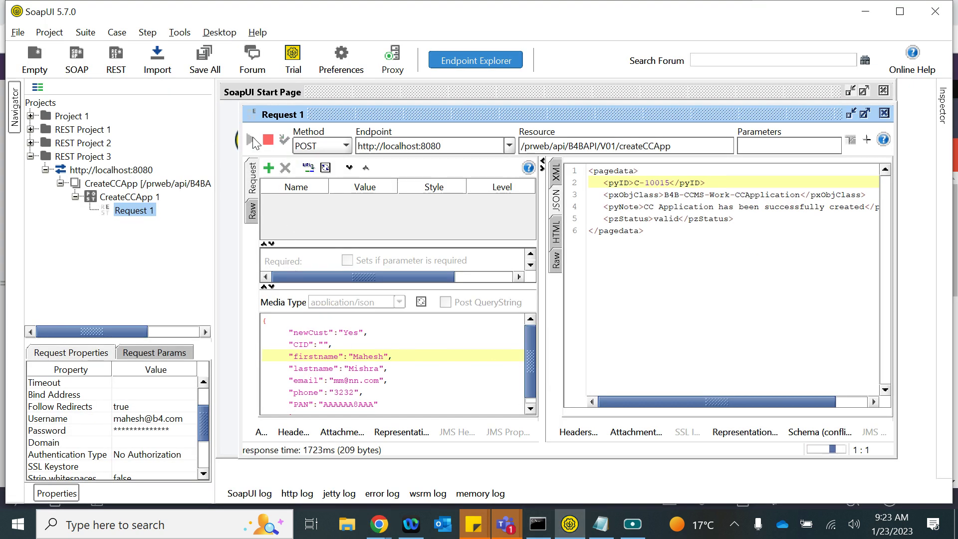
{"action": "key", "text": "alt+Tab"}
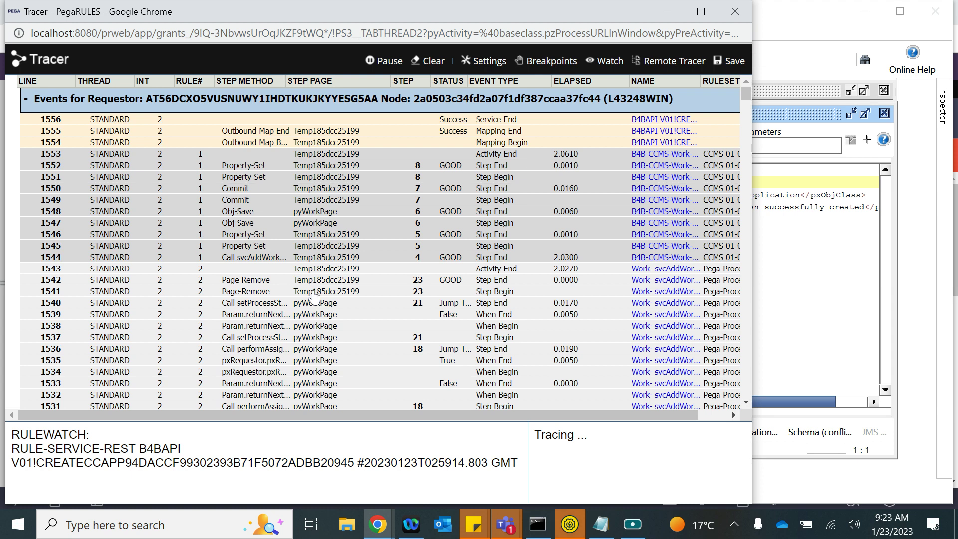
- View the new case's pyWorkPage properties and search them for 'cust'
{"action": "left_click", "coordinate": [310, 316]}
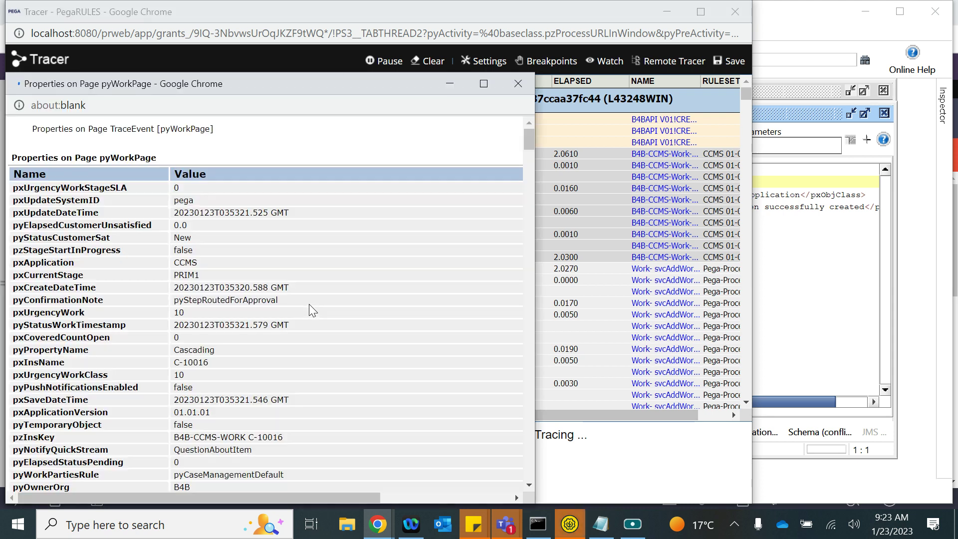
{"action": "scroll", "coordinate": [309, 305], "scroll_direction": "down", "scroll_amount": 7}
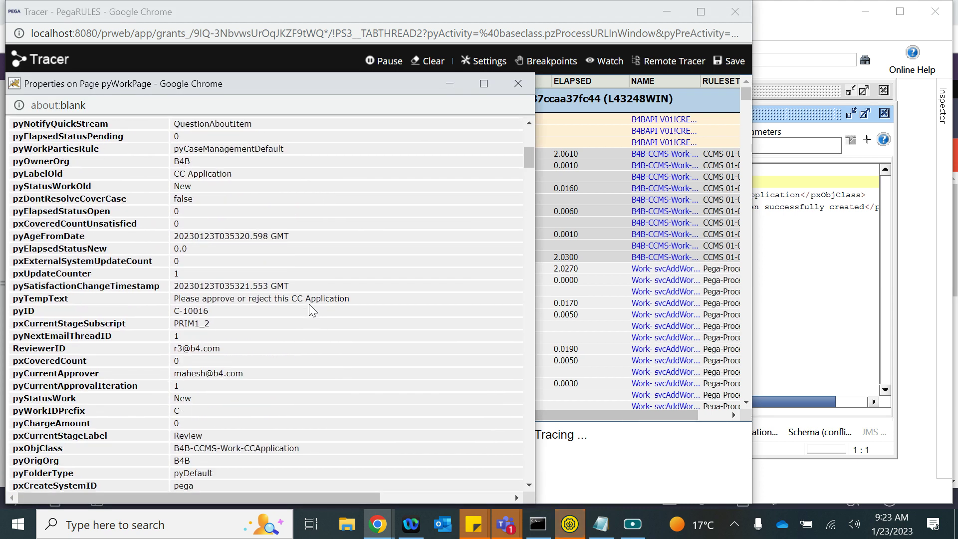
{"action": "key", "text": "ctrl+f"}
{"action": "type", "text": "cust"}
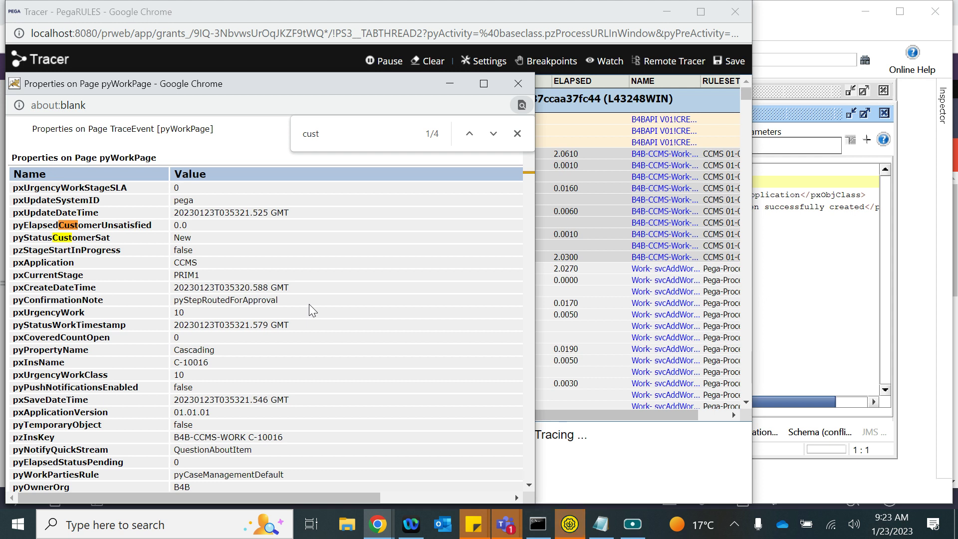
{"action": "type", "text": "i"}
{"action": "key", "text": "BackSpace"}
{"action": "key", "text": "BackSpace"}
{"action": "key", "text": "BackSpace"}
{"action": "key", "text": "BackSpace"}
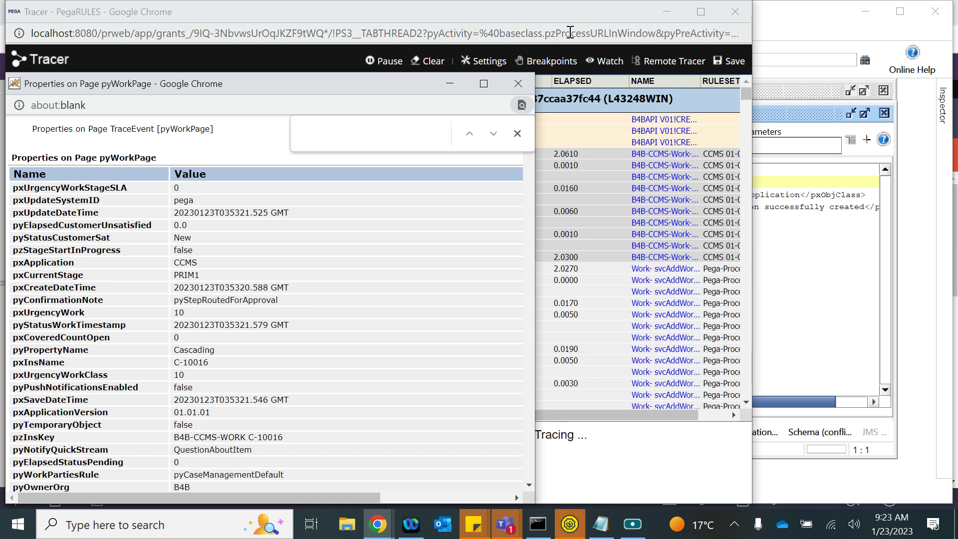
{"action": "left_click", "coordinate": [518, 83]}
- Scroll through the Tracer's logged events back toward the service start
{"action": "scroll", "coordinate": [478, 282], "scroll_direction": "down", "scroll_amount": 20}
{"action": "scroll", "coordinate": [477, 282], "scroll_direction": "down", "scroll_amount": 20}
{"action": "scroll", "coordinate": [478, 282], "scroll_direction": "down", "scroll_amount": 20}
{"action": "scroll", "coordinate": [478, 283], "scroll_direction": "down", "scroll_amount": 20}
{"action": "scroll", "coordinate": [478, 283], "scroll_direction": "down", "scroll_amount": 20}
{"action": "scroll", "coordinate": [478, 283], "scroll_direction": "down", "scroll_amount": 20}
{"action": "scroll", "coordinate": [478, 283], "scroll_direction": "down", "scroll_amount": 20}
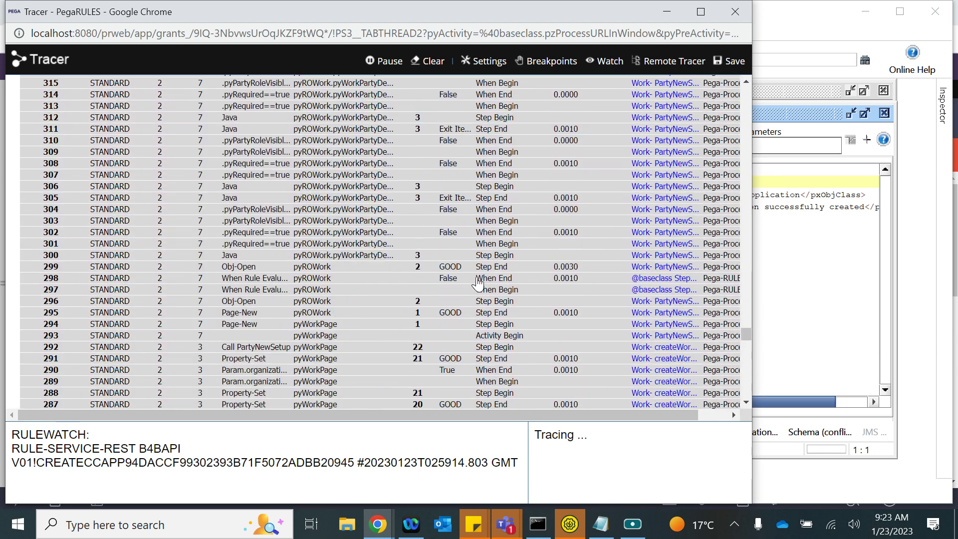
{"action": "scroll", "coordinate": [478, 283], "scroll_direction": "down", "scroll_amount": 20}
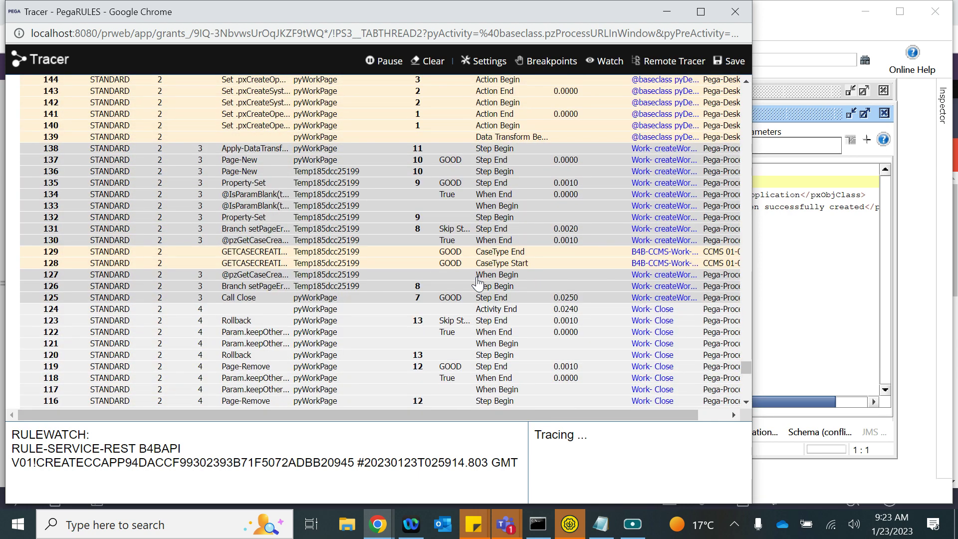
{"action": "scroll", "coordinate": [329, 243], "scroll_direction": "down", "scroll_amount": 20}
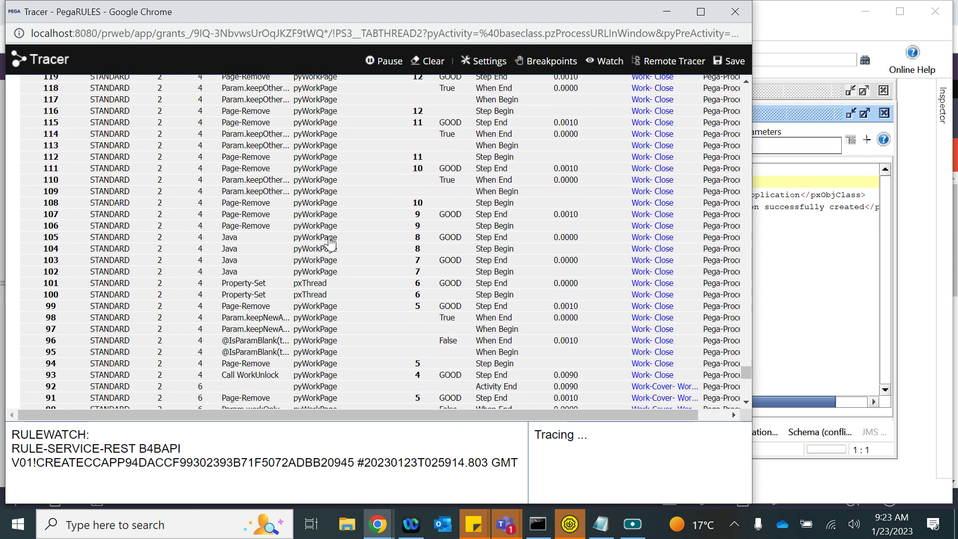
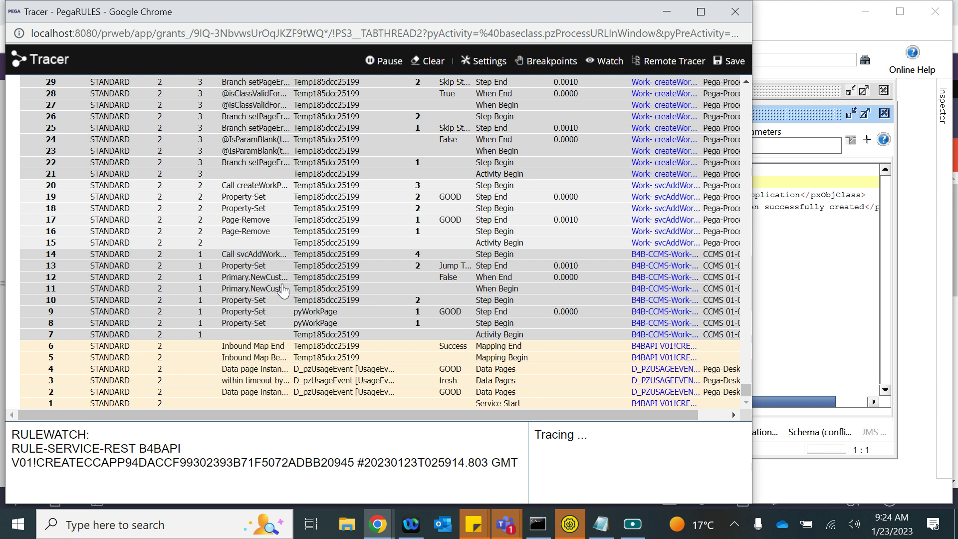
- Check that the pyWorkPage and Temp185dcc25199 pages are class B4B-CCMS-Work-CCApplication with status valid
{"action": "left_click", "coordinate": [302, 315]}
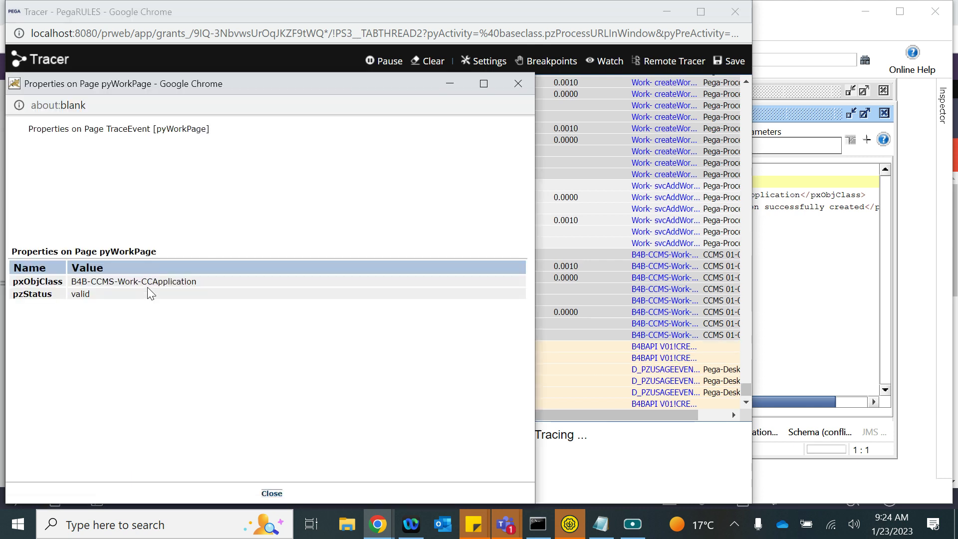
{"action": "left_click", "coordinate": [517, 83]}
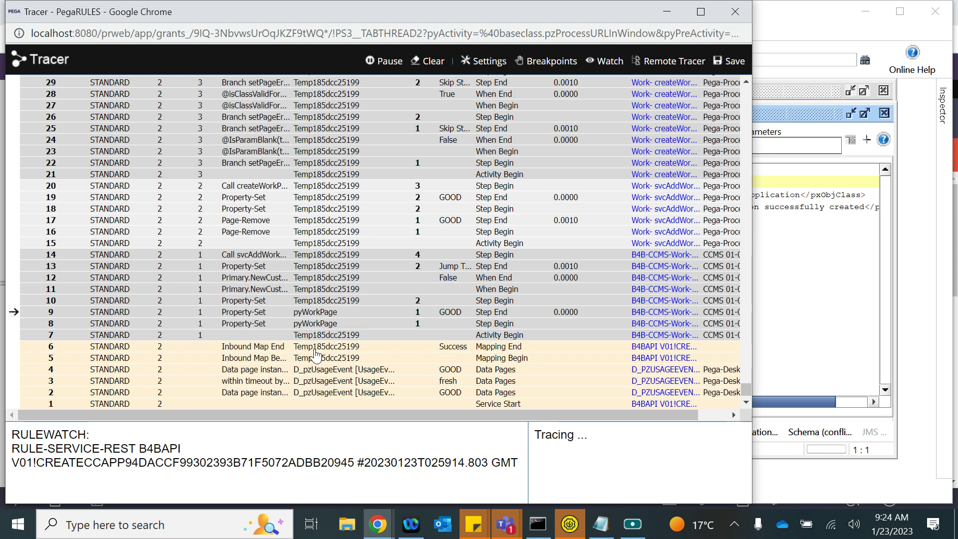
{"action": "left_click", "coordinate": [315, 352]}
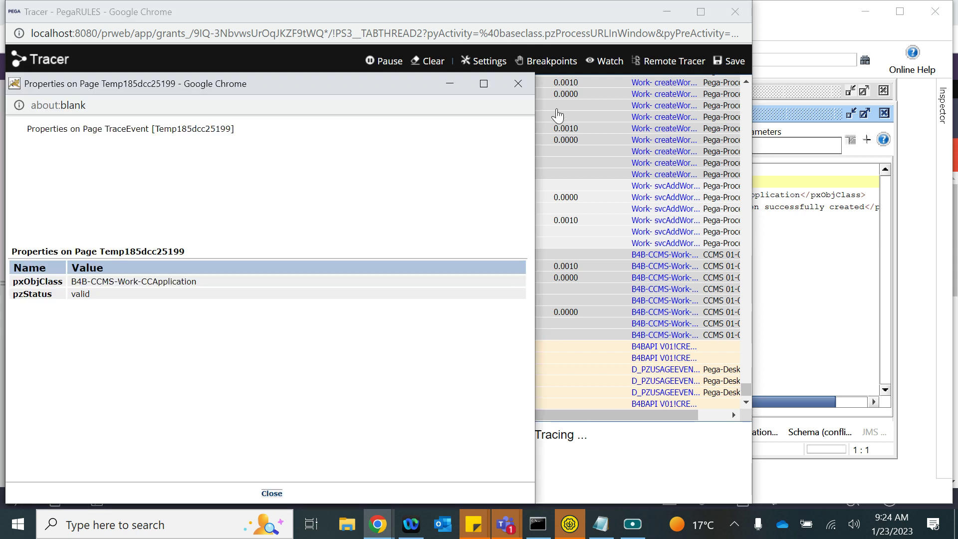
{"action": "left_click", "coordinate": [518, 84]}
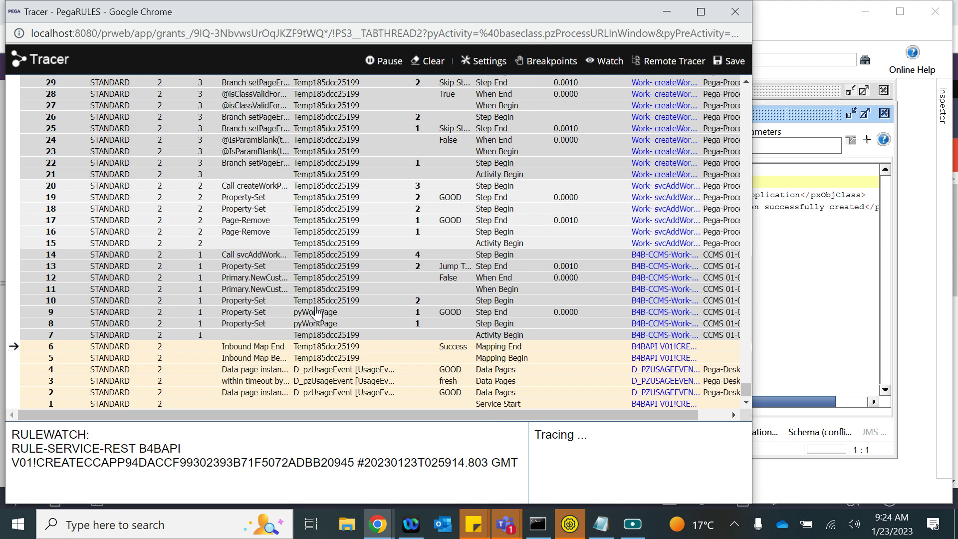
- Verify the Inbound Map End event 6 and its primary page Temp185dcc25199, then close the Tracer
{"action": "left_click", "coordinate": [256, 349]}
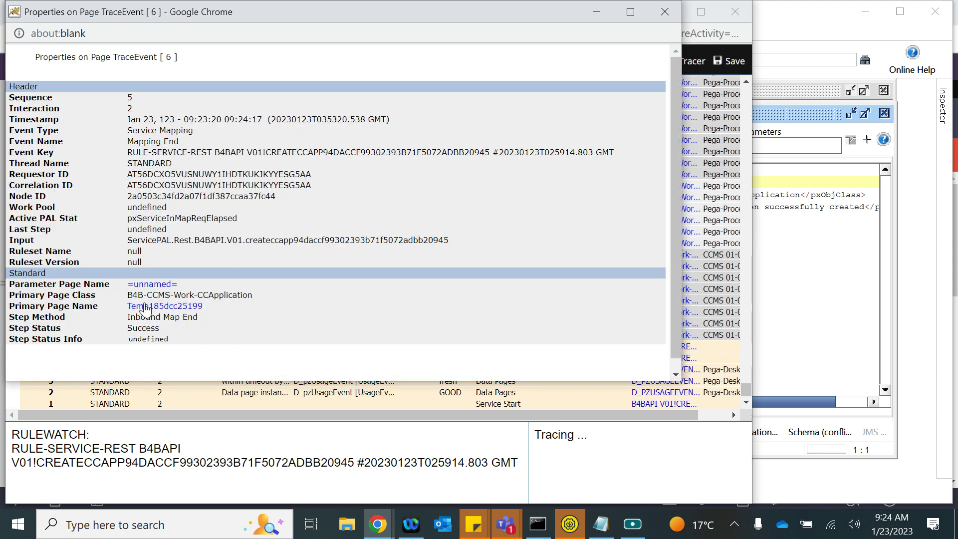
{"action": "left_click", "coordinate": [147, 306]}
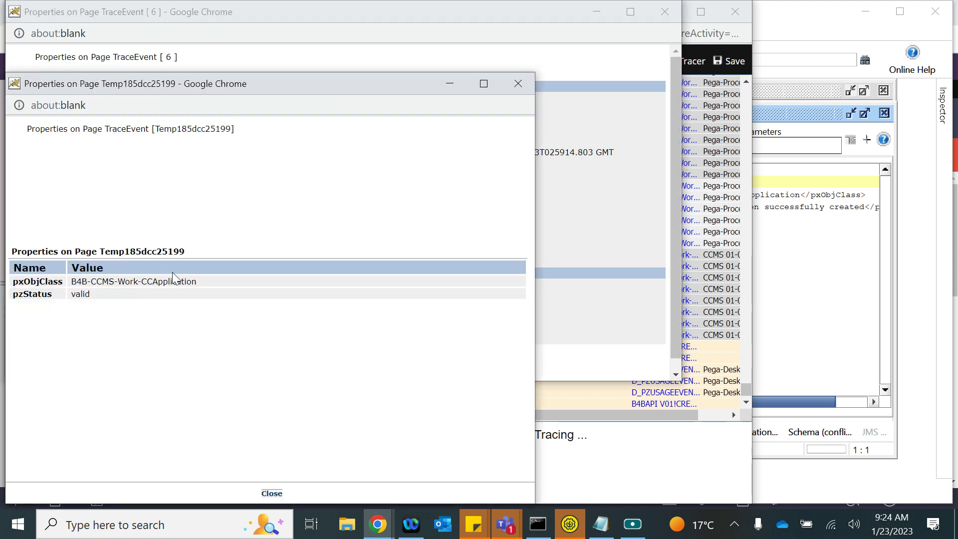
{"action": "left_click", "coordinate": [514, 85]}
{"action": "left_click", "coordinate": [664, 11]}
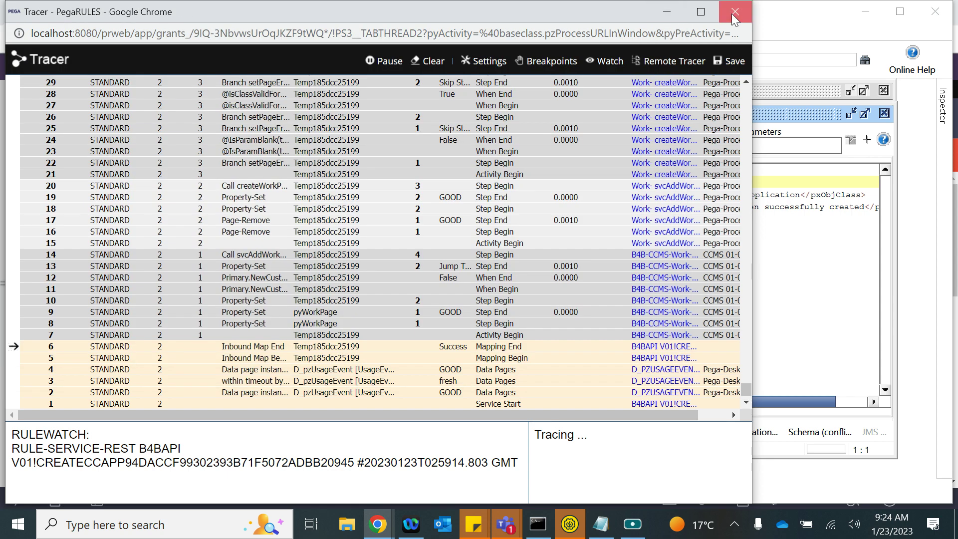
{"action": "left_click", "coordinate": [734, 12]}
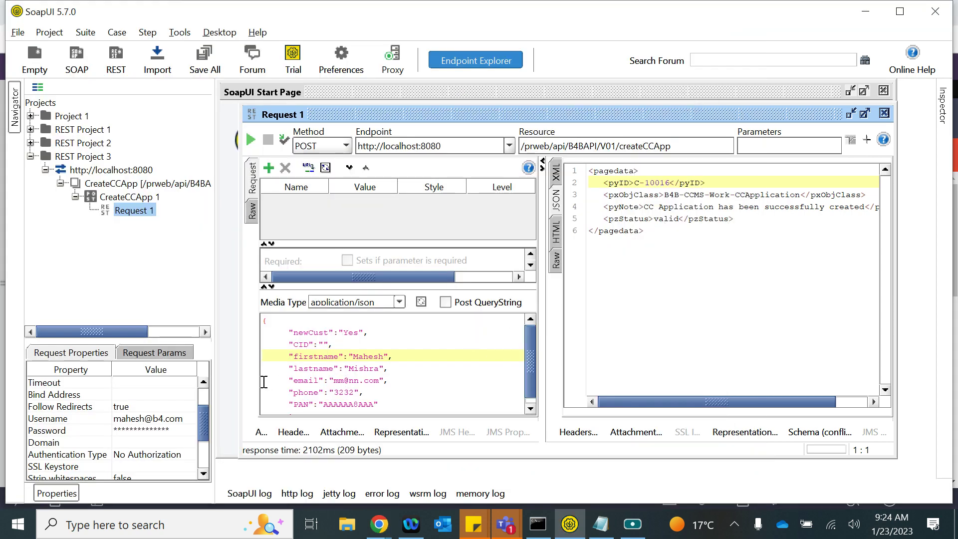
{"action": "scroll", "coordinate": [352, 370], "scroll_direction": "down", "scroll_amount": 1}
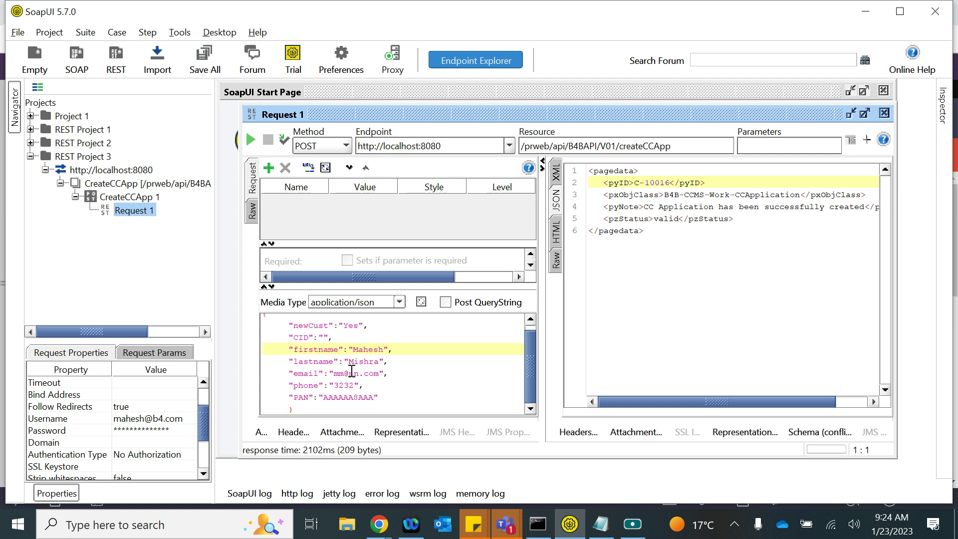